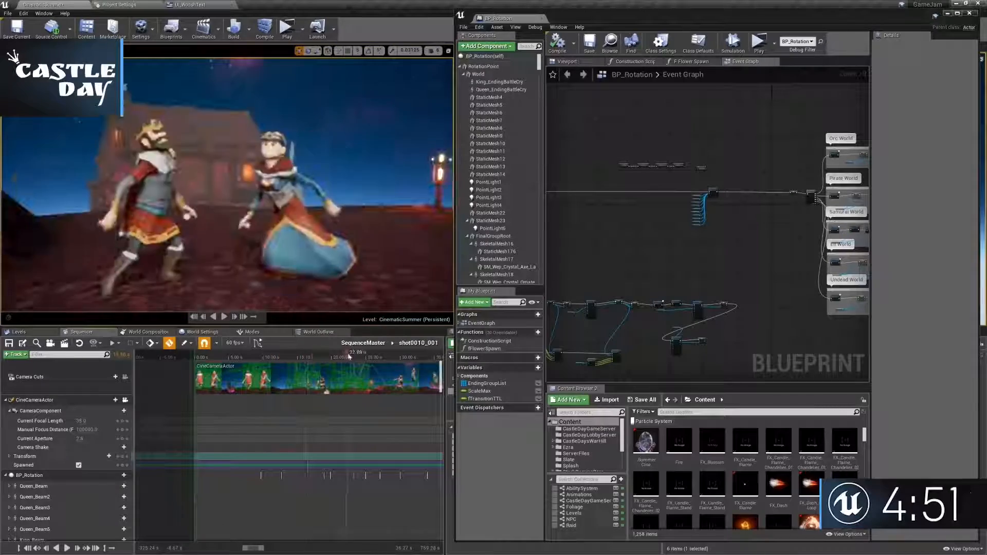
- Scrub and play shot0010_001 from around 23 seconds to check the lantern and character animation against their keyframes
{"action": "left_click_drag", "start_coordinate": [441, 378], "coordinate": [440, 516]}
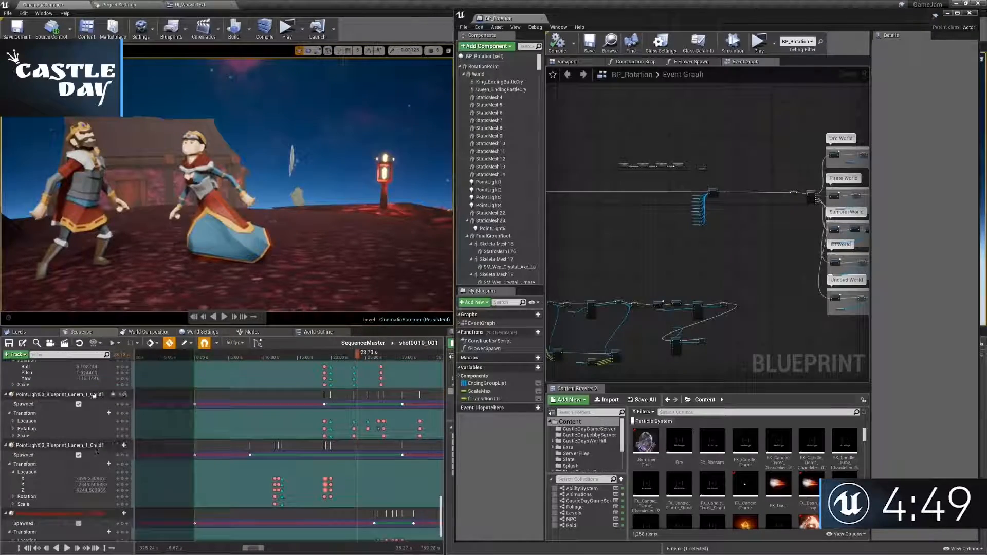
{"action": "left_click", "coordinate": [325, 421]}
{"action": "key", "text": "space"}
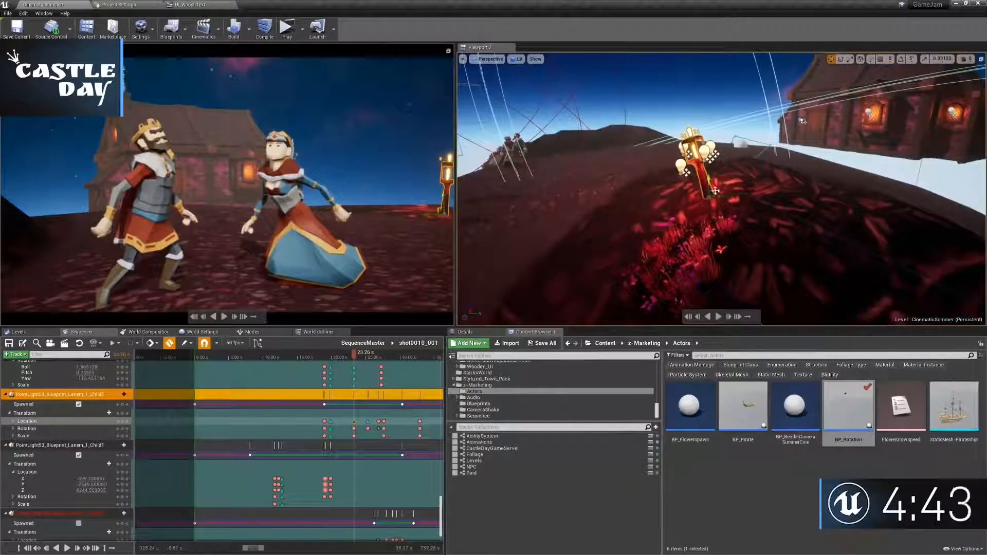
{"action": "left_click", "coordinate": [333, 357]}
{"action": "key", "text": "space"}
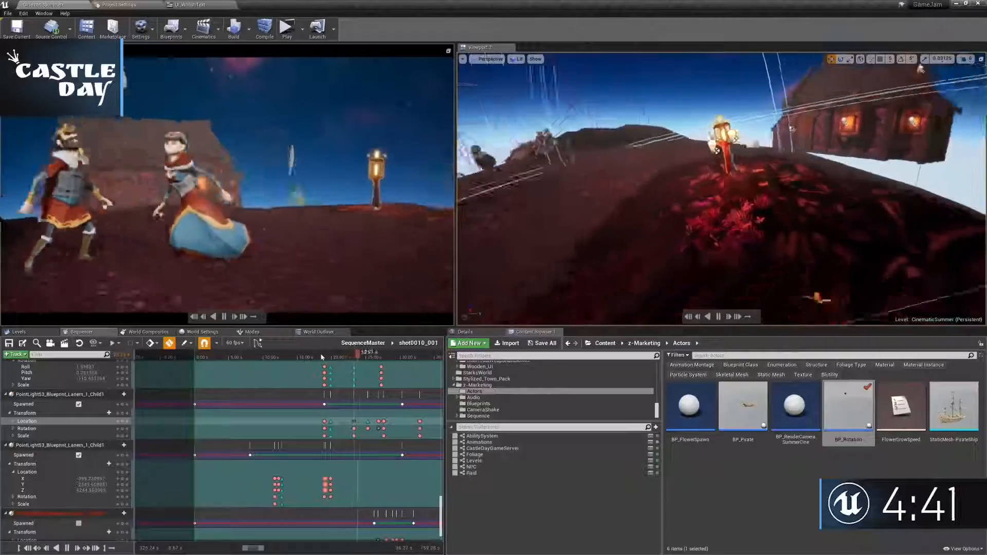
{"action": "left_click_drag", "start_coordinate": [371, 354], "coordinate": [329, 356]}
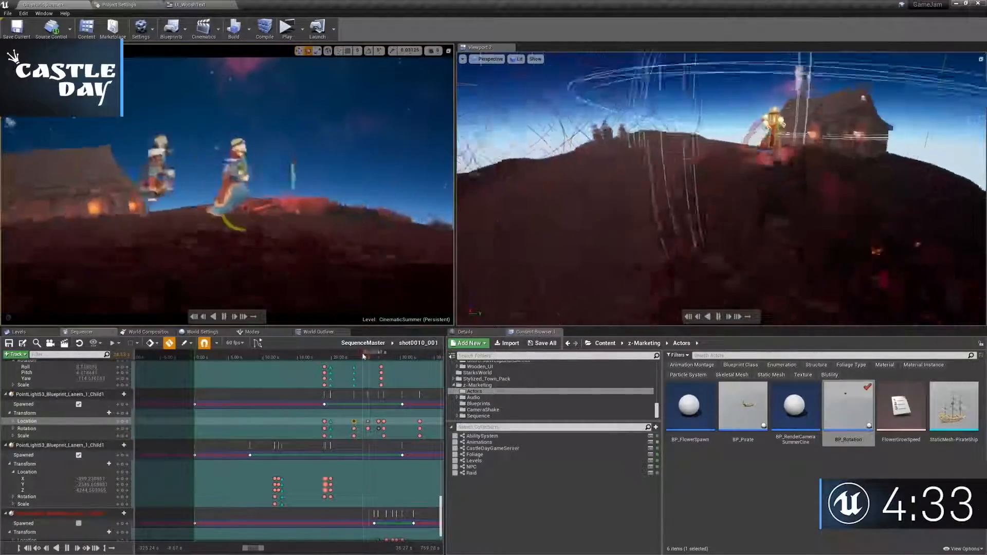
{"action": "scroll", "coordinate": [368, 420], "scroll_direction": "down", "scroll_amount": 3}
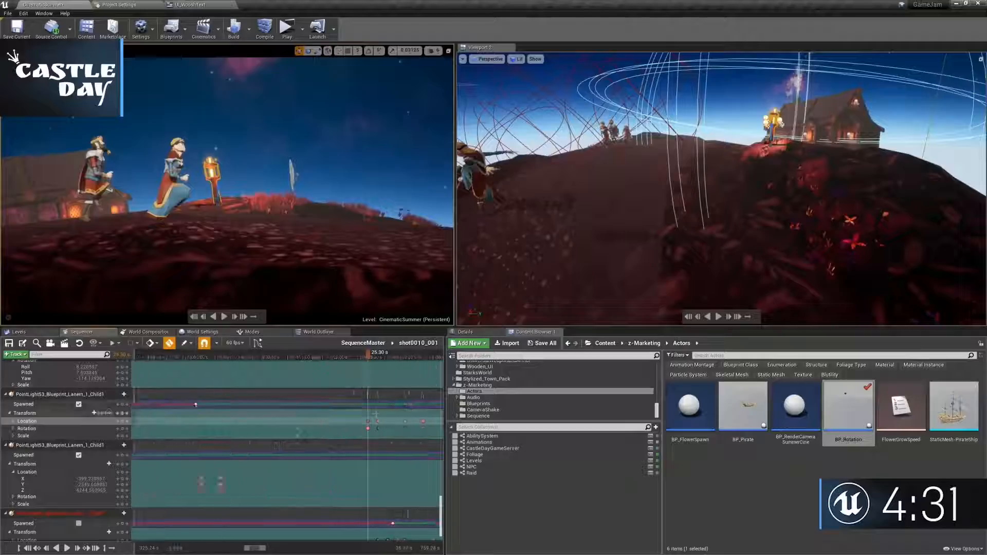
{"action": "left_click", "coordinate": [312, 360]}
{"action": "key", "text": "space"}
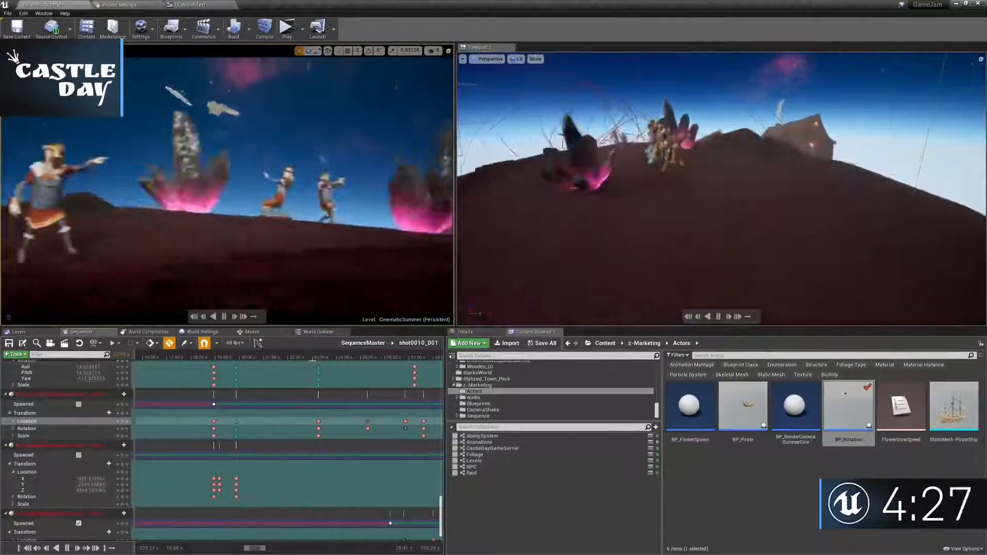
- Run the game preview to watch the cinematic, and close it
{"action": "left_click", "coordinate": [287, 29]}
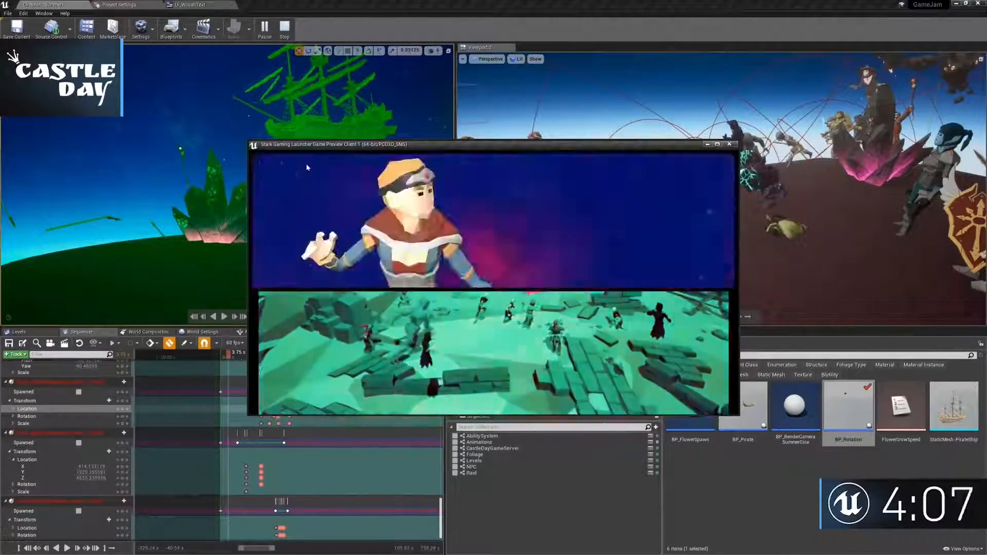
{"action": "left_click", "coordinate": [729, 145]}
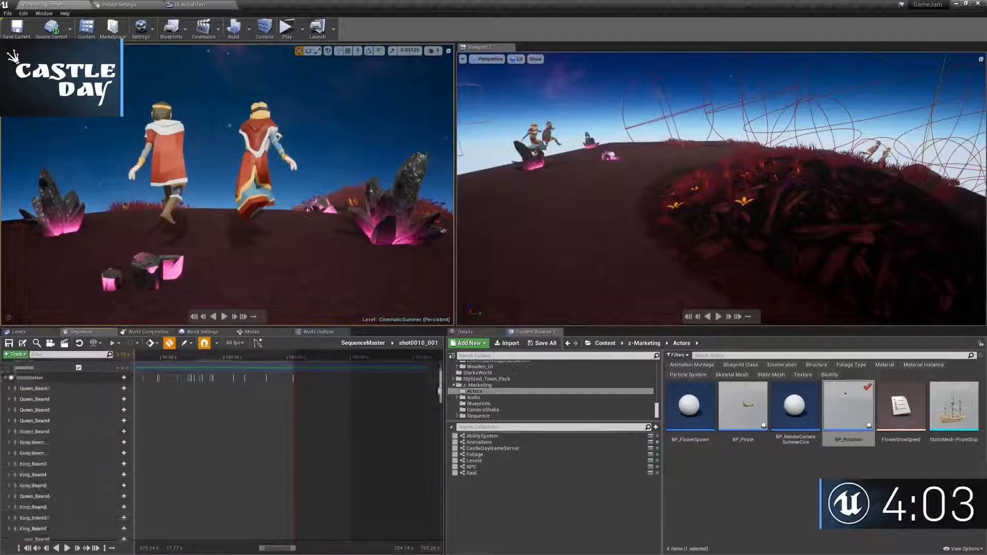
- Open the BP_Rotation blueprint and select its FinalGroupRoot component
{"action": "left_click", "coordinate": [477, 385]}
{"action": "double_click", "coordinate": [692, 413]}
{"action": "double_click", "coordinate": [694, 409]}
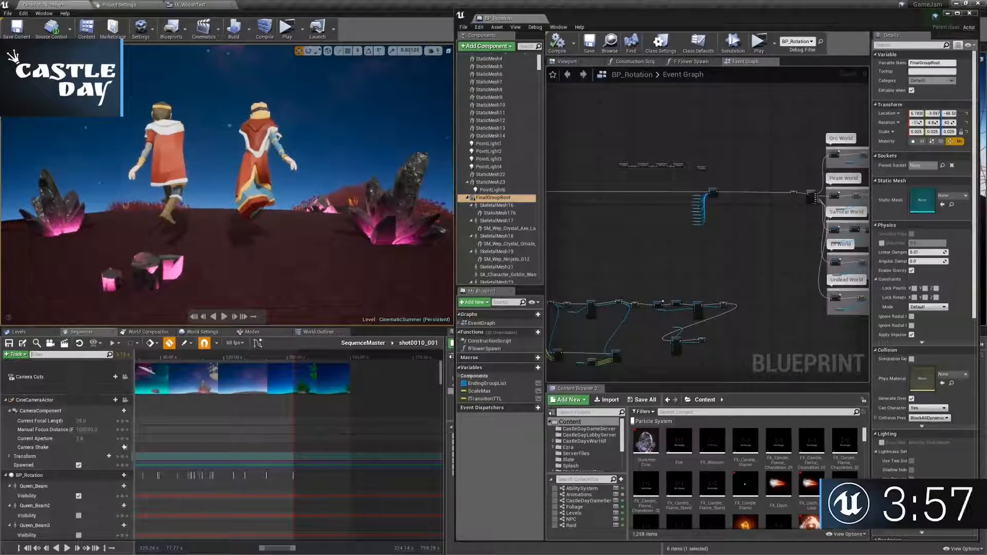
- Add the FinalGroupRoot component as a track under BP_Rotation in the sequence
{"action": "left_click", "coordinate": [123, 474]}
{"action": "scroll", "coordinate": [169, 308], "scroll_direction": "down", "scroll_amount": 10}
{"action": "left_click", "coordinate": [164, 269]}
{"action": "scroll", "coordinate": [437, 467], "scroll_direction": "down", "scroll_amount": 10}
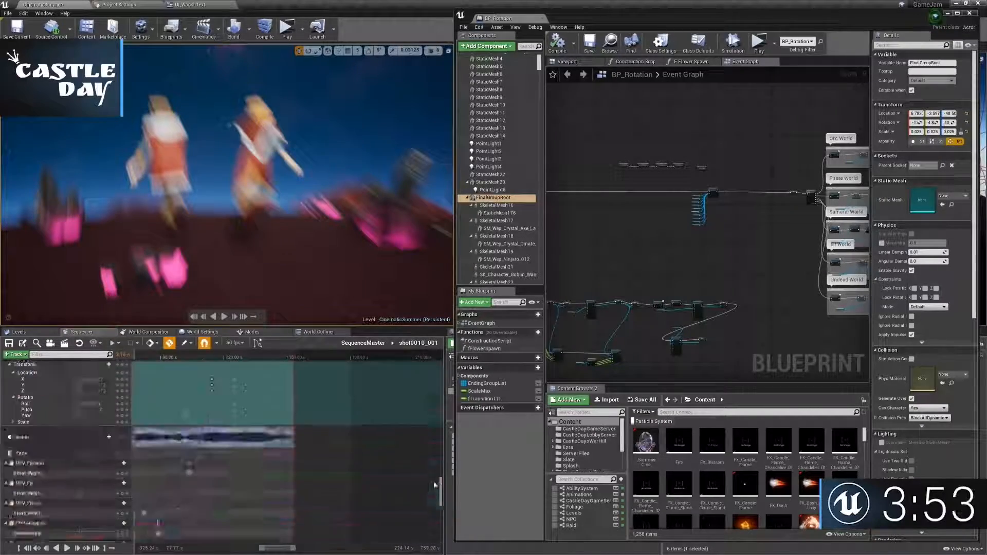
{"action": "scroll", "coordinate": [443, 473], "scroll_direction": "down", "scroll_amount": 5}
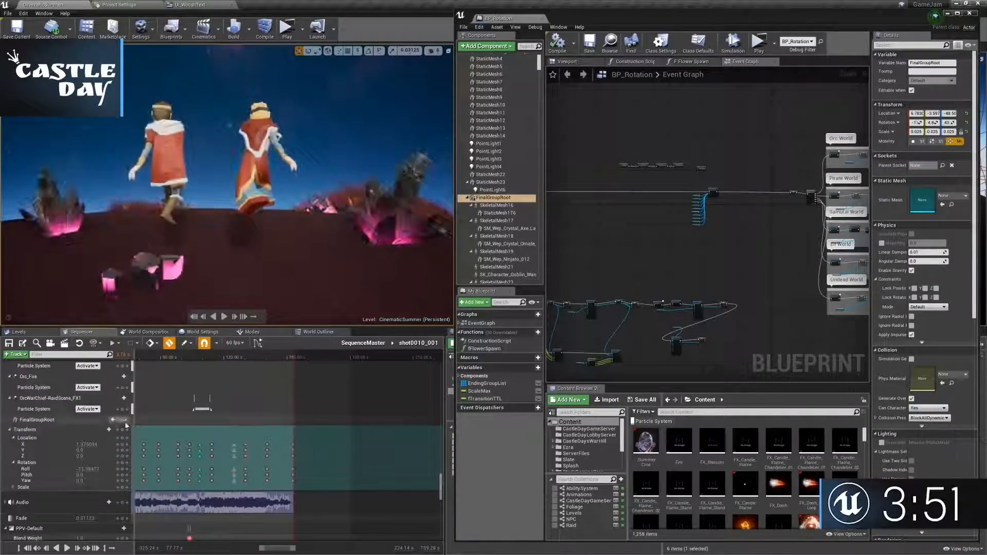
- Add a Visibility track to FinalGroupRoot and key it to turn hidden at 114.51 s
{"action": "left_click", "coordinate": [216, 358]}
{"action": "left_click_drag", "start_coordinate": [217, 359], "coordinate": [211, 355]}
{"action": "scroll", "coordinate": [126, 442], "scroll_direction": "up", "scroll_amount": 1}
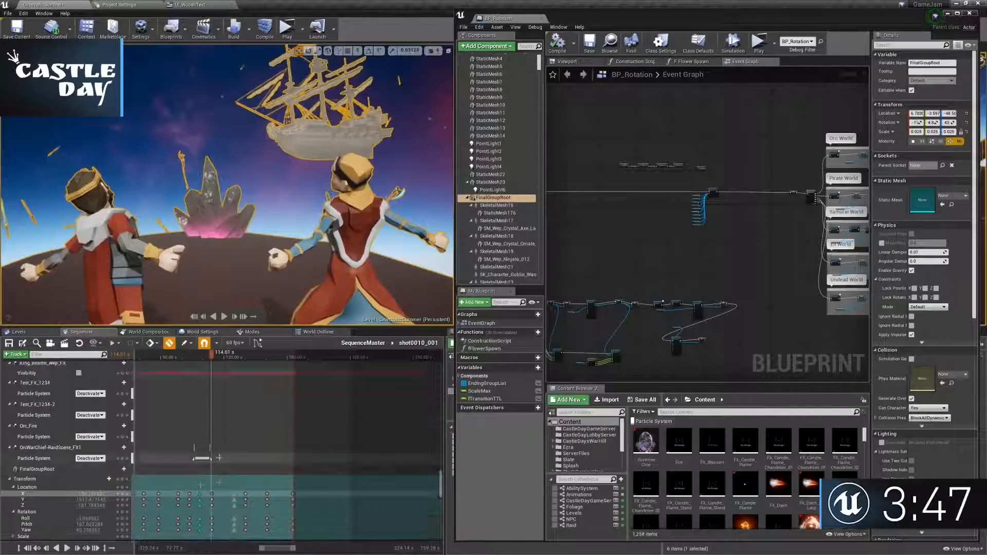
{"action": "scroll", "coordinate": [211, 463], "scroll_direction": "up", "scroll_amount": 5, "text": "ctrl"}
{"action": "left_click", "coordinate": [120, 445]}
{"action": "left_click", "coordinate": [145, 348]}
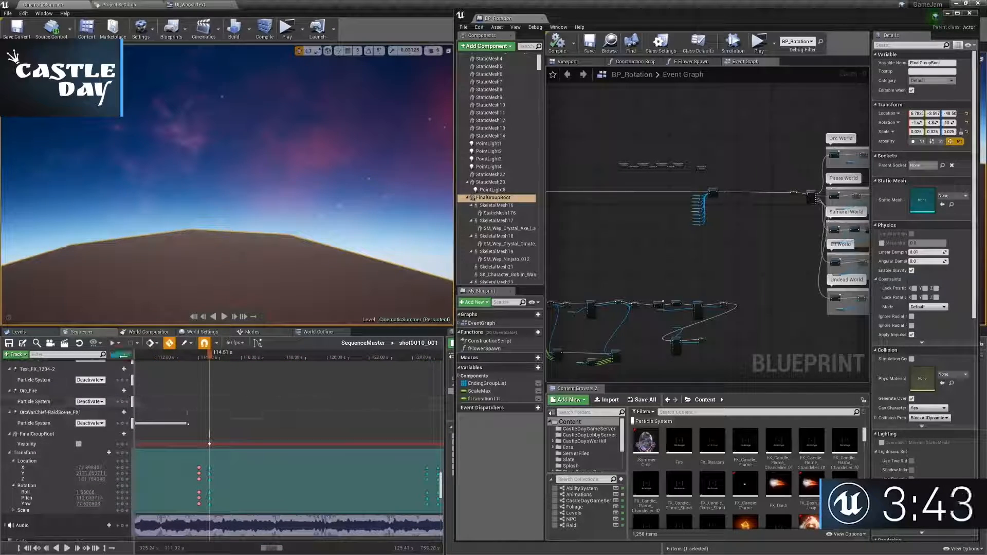
{"action": "left_click", "coordinate": [78, 443]}
{"action": "left_click", "coordinate": [211, 358]}
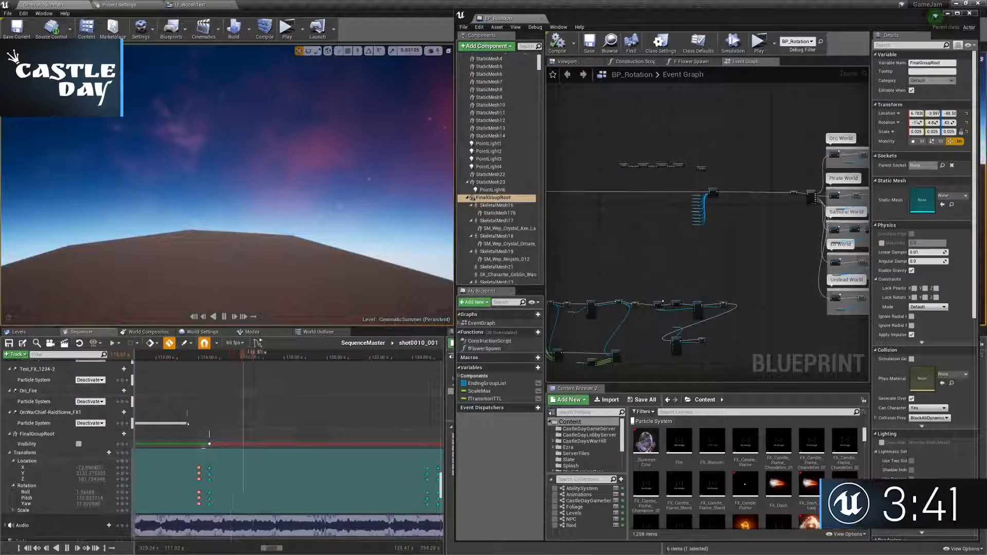
- Run the game preview again to check the ending of the cinematic and the credit text
{"action": "scroll", "coordinate": [72, 404], "scroll_direction": "up", "scroll_amount": 5}
{"action": "left_click", "coordinate": [285, 28]}
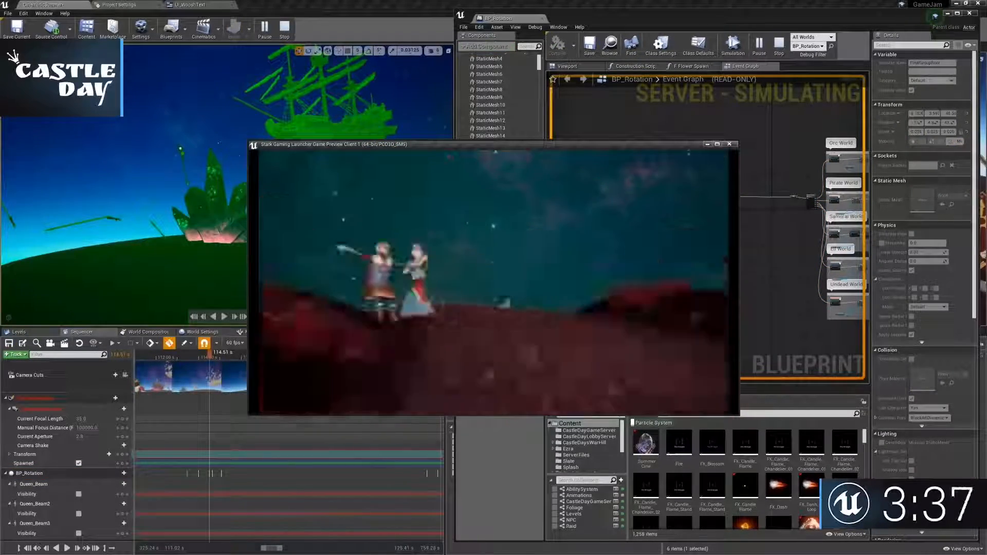
{"action": "key", "text": "super"}
{"action": "left_click", "coordinate": [284, 29]}
{"action": "left_click", "coordinate": [542, 19]}
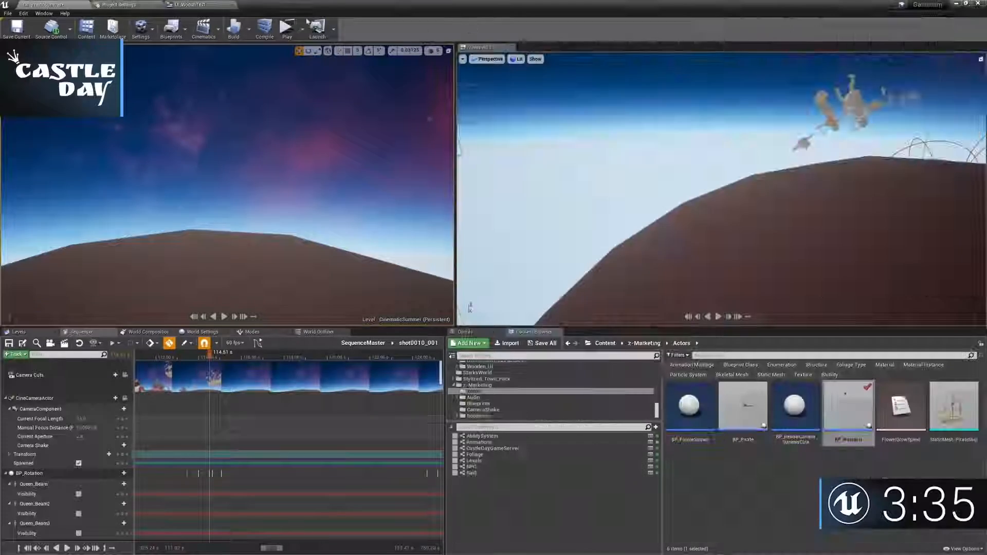
{"action": "left_click", "coordinate": [287, 29]}
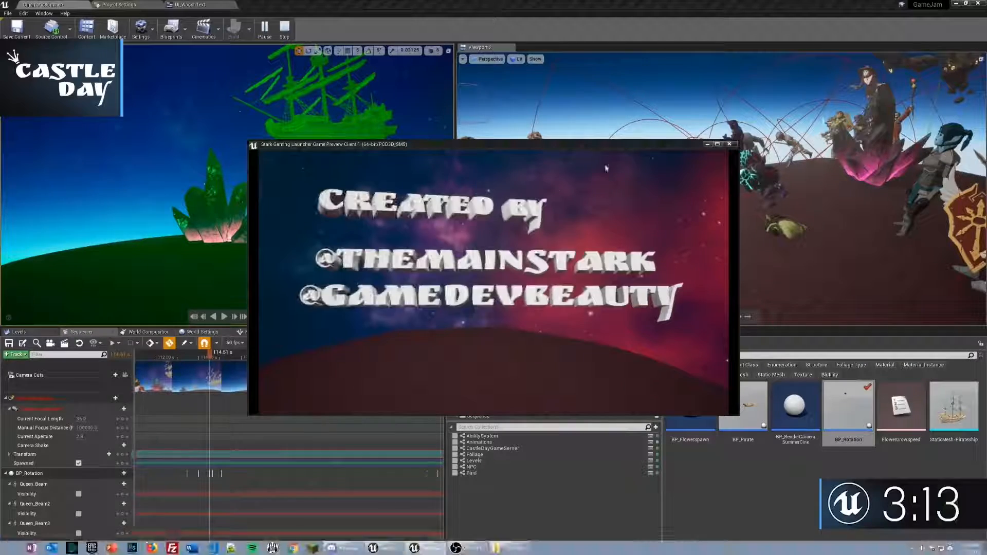
{"action": "key", "text": "Escape"}
- Delete the FinalGroupRoot track with its visibility keys from the sequence
{"action": "scroll", "coordinate": [106, 440], "scroll_direction": "down", "scroll_amount": 15}
{"action": "left_click", "coordinate": [106, 432]}
{"action": "key", "text": "Delete"}
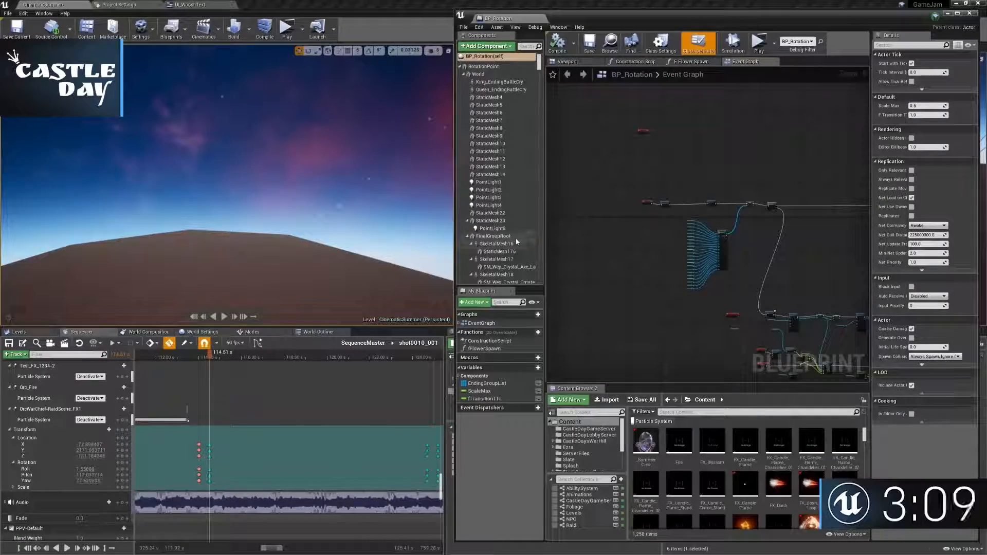
- Look through the sequence for the Events track and examine its existing event keys
{"action": "left_click", "coordinate": [494, 236]}
{"action": "scroll", "coordinate": [440, 486], "scroll_direction": "down", "scroll_amount": 1}
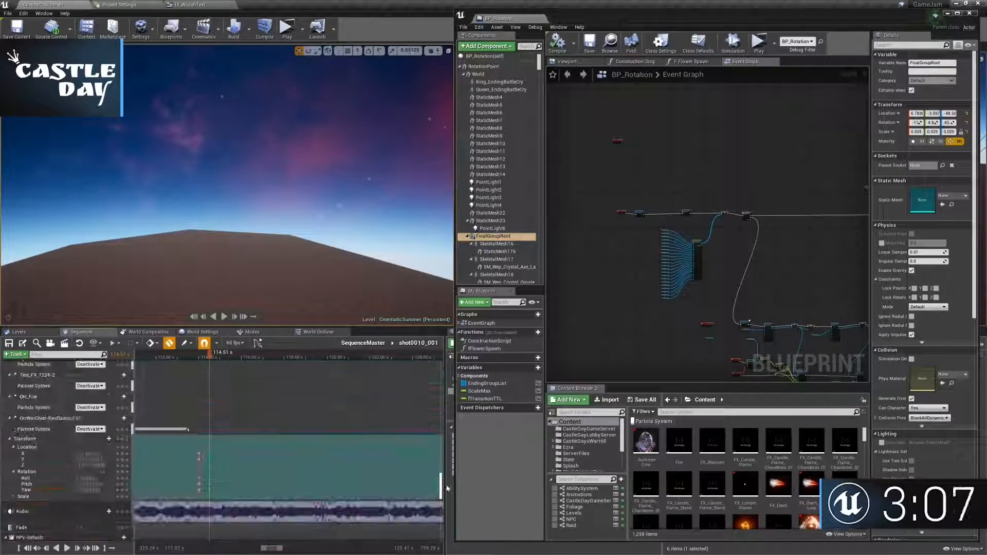
{"action": "scroll", "coordinate": [441, 486], "scroll_direction": "down", "scroll_amount": 2}
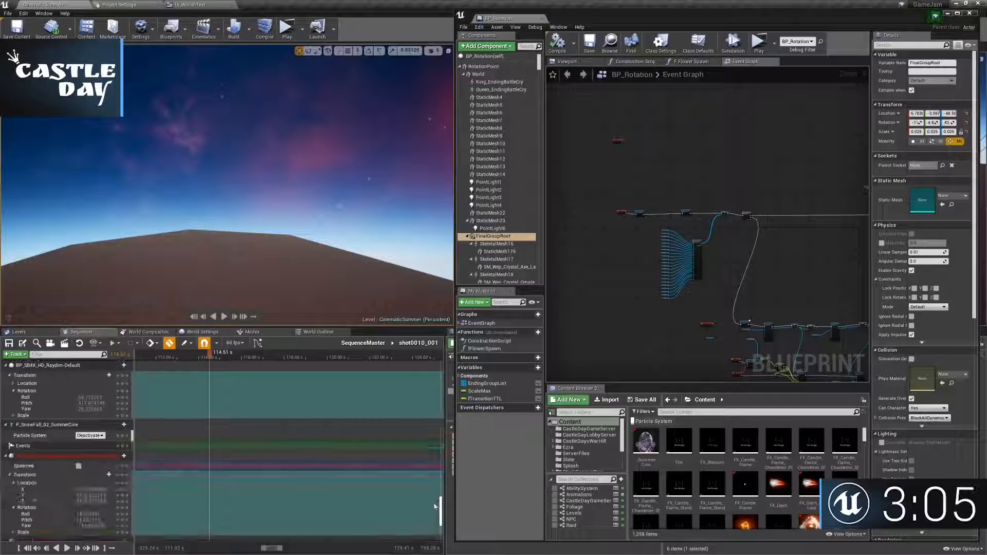
{"action": "scroll", "coordinate": [199, 478], "scroll_direction": "up", "scroll_amount": 1}
{"action": "scroll", "coordinate": [199, 478], "scroll_direction": "down", "scroll_amount": 15}
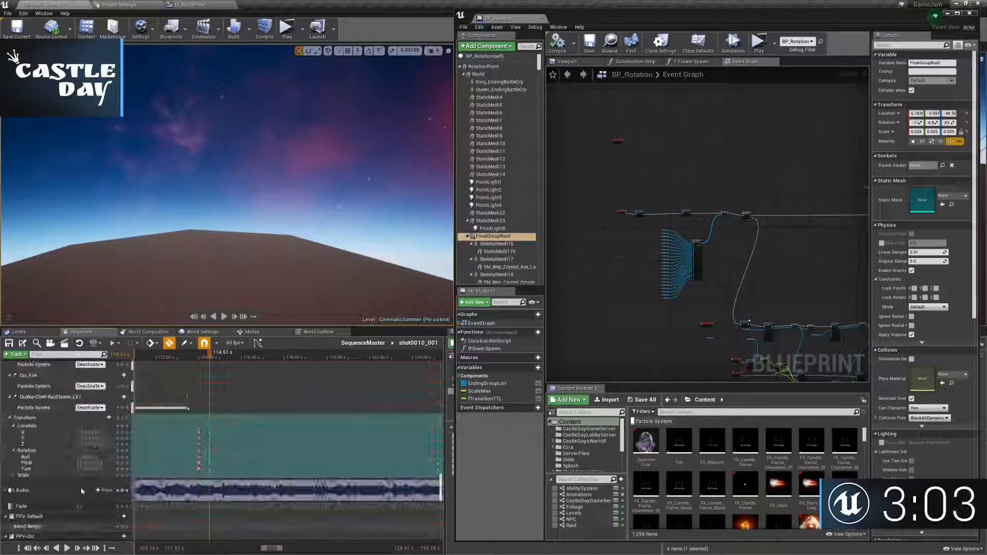
{"action": "left_click_drag", "start_coordinate": [272, 546], "coordinate": [273, 546]}
{"action": "scroll", "coordinate": [281, 459], "scroll_direction": "up", "scroll_amount": 2, "text": "ctrl"}
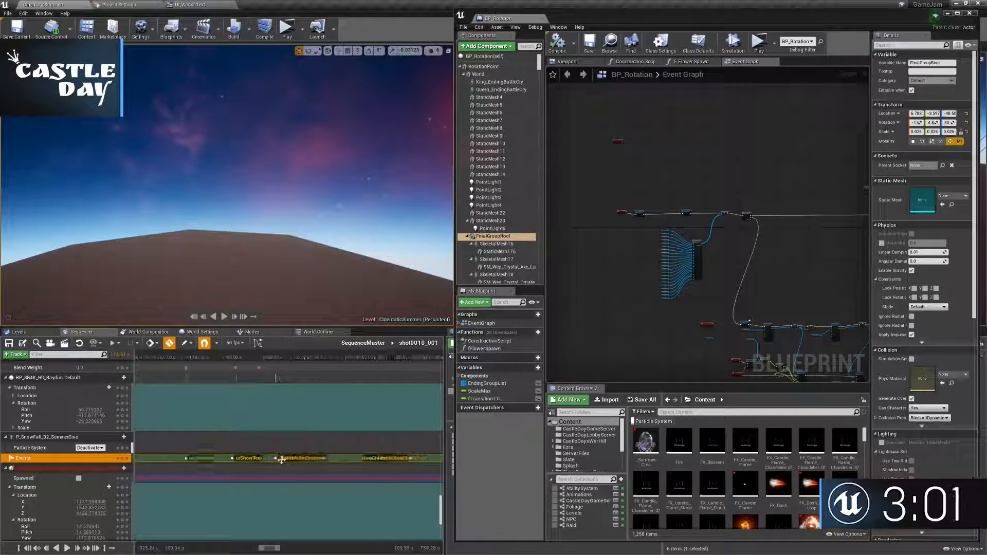
- Add an event key named ceHideRaidCharacters to the Events track at 114.51 s
{"action": "left_click_drag", "start_coordinate": [266, 358], "coordinate": [406, 357]}
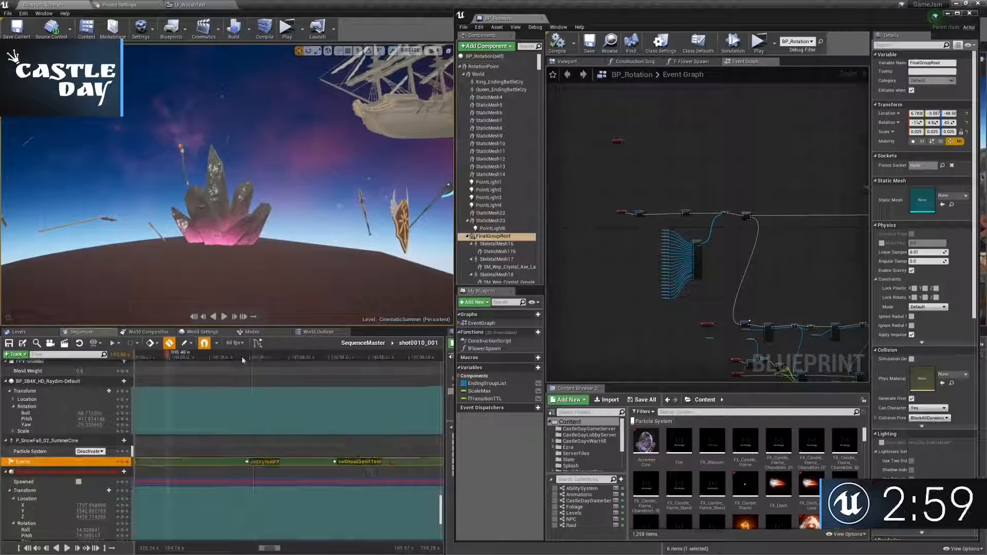
{"action": "key", "text": "space"}
{"action": "scroll", "coordinate": [216, 412], "scroll_direction": "up", "scroll_amount": 1}
{"action": "right_click_drag", "start_coordinate": [216, 413], "coordinate": [205, 401]}
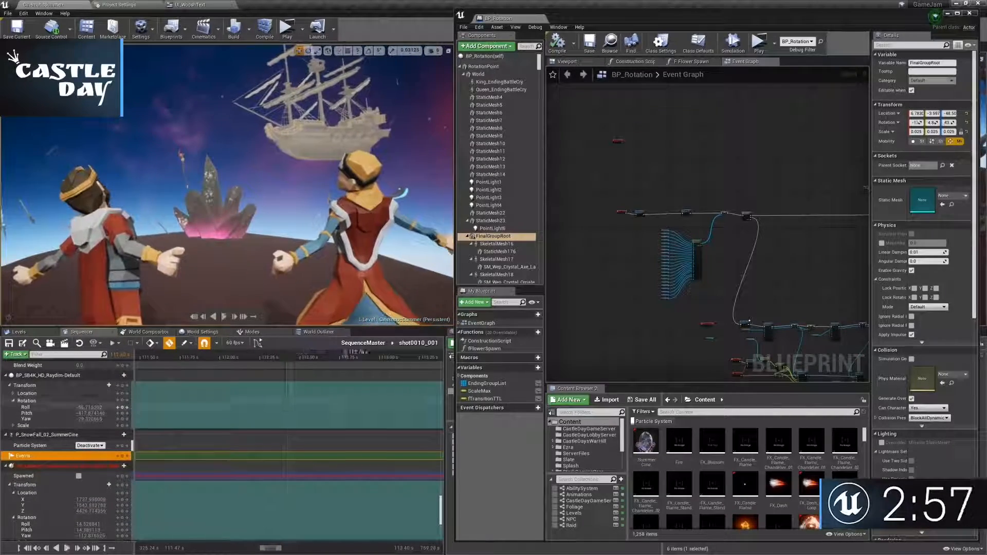
{"action": "key", "text": "space"}
{"action": "scroll", "coordinate": [312, 447], "scroll_direction": "down", "scroll_amount": 5}
{"action": "scroll", "coordinate": [312, 447], "scroll_direction": "up", "scroll_amount": 5}
{"action": "right_click", "coordinate": [301, 451]}
{"action": "mouse_move", "coordinate": [321, 457]}
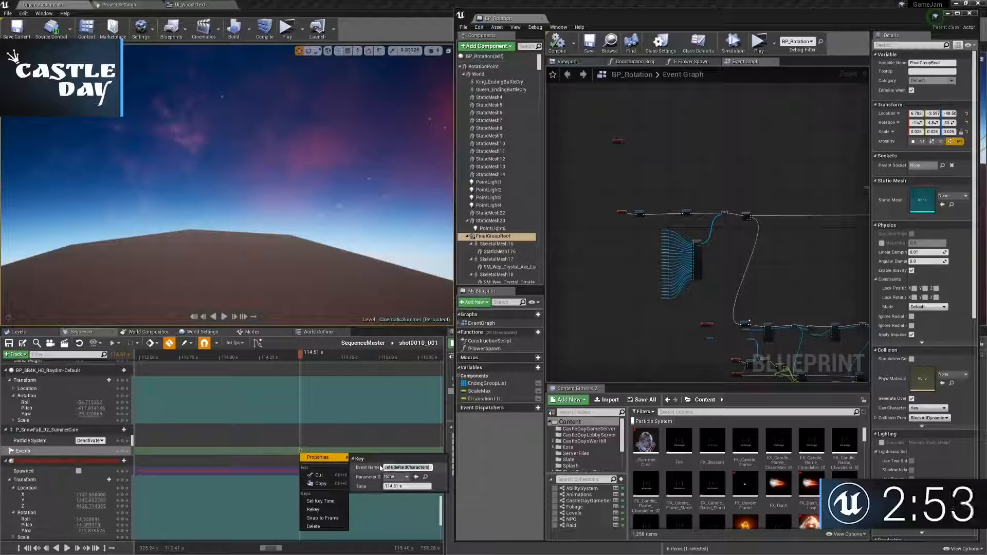
- Add a custom event named ceHideRaidCharacters to the CinematicSummer level blueprint, below the ceShowCreditText event
{"action": "left_click", "coordinate": [176, 39]}
{"action": "left_click", "coordinate": [206, 113]}
{"action": "right_click", "coordinate": [594, 278]}
{"action": "type", "text": "custom"}
{"action": "key", "text": "Return"}
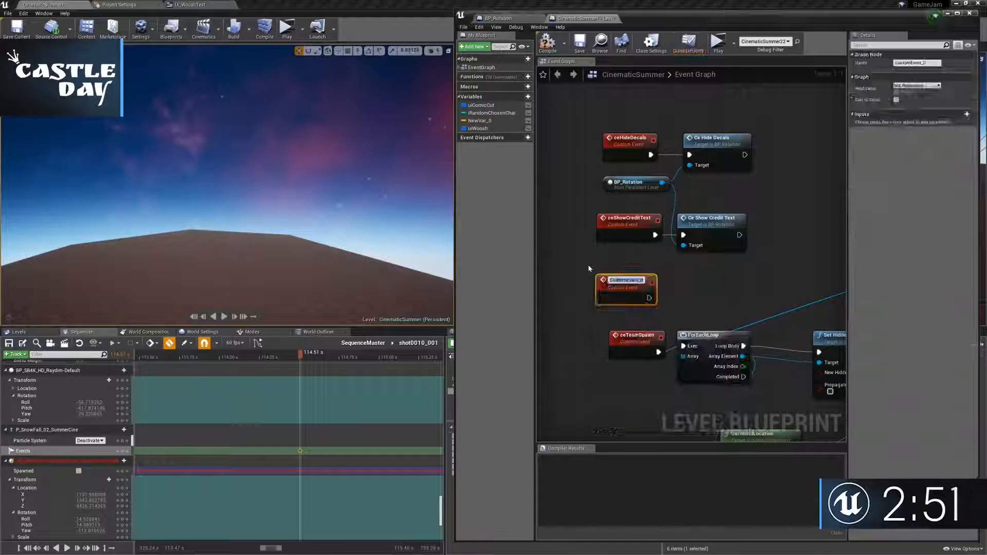
{"action": "key", "text": "Return"}
{"action": "right_click", "coordinate": [300, 451]}
- Create a custom event named ceHideRaidCharacters in an empty area of BP_Rotation's event graph
{"action": "left_click", "coordinate": [493, 18]}
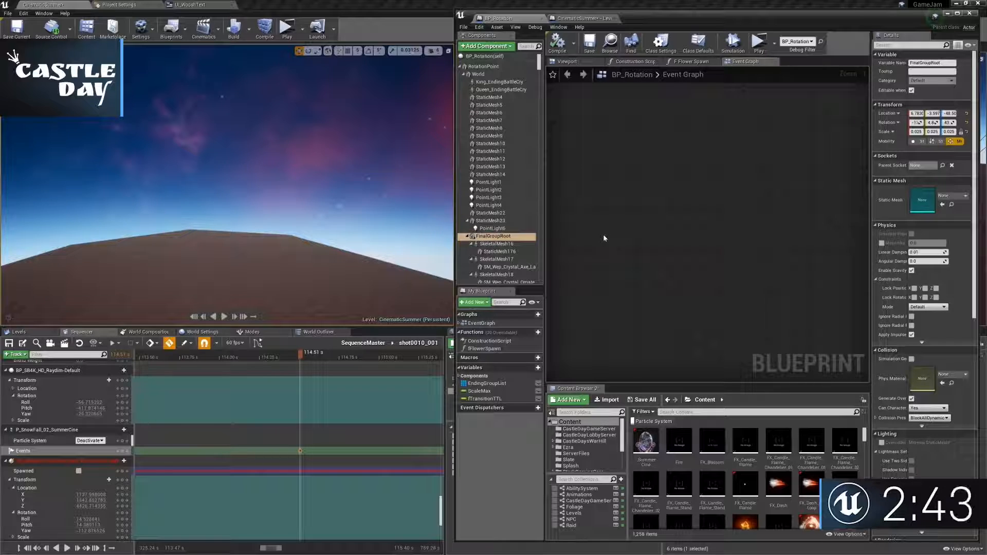
{"action": "right_click", "coordinate": [604, 238]}
{"action": "type", "text": "custom event"}
{"action": "key", "text": "Return"}
{"action": "type", "text": "ceHideFRAll"}
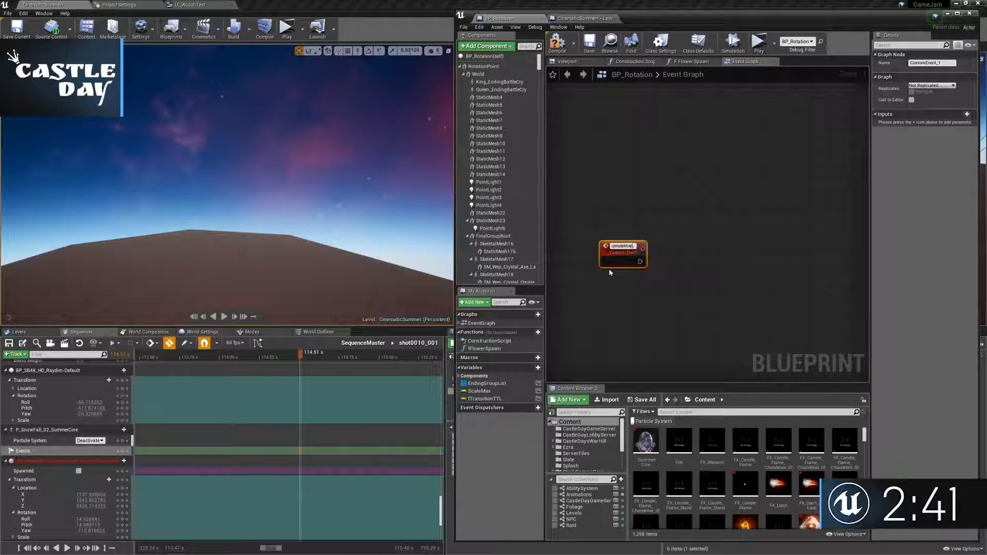
- Connect the event to a Set Hidden in Game node targeting Final Group Root, with New Hidden and Propagate to Children enabled
{"action": "left_click_drag", "start_coordinate": [506, 240], "coordinate": [729, 309]}
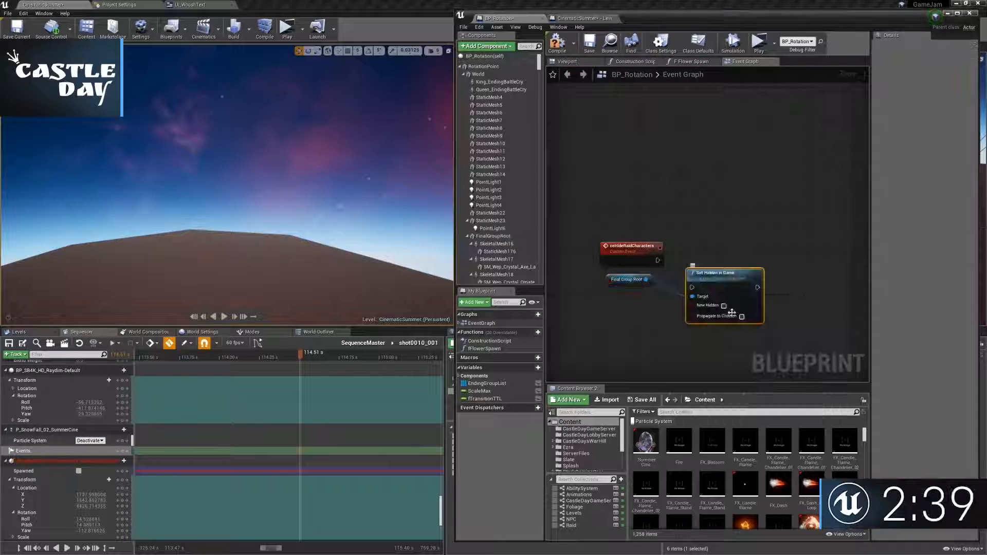
{"action": "left_click_drag", "start_coordinate": [712, 275], "coordinate": [704, 242]}
- Inspect the skeletal meshes and the FinalGroupRoot hierarchy in BP_Rotation's 3D view, and return to its event graph
{"action": "scroll", "coordinate": [516, 169], "scroll_direction": "down", "scroll_amount": 10}
{"action": "left_click", "coordinate": [516, 161]}
{"action": "left_click", "coordinate": [567, 61]}
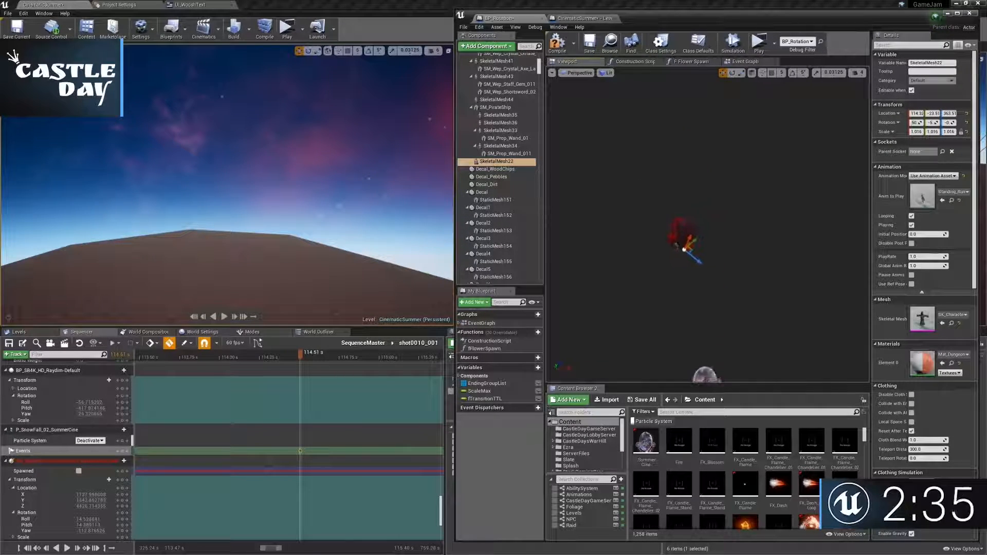
{"action": "left_click", "coordinate": [501, 146]}
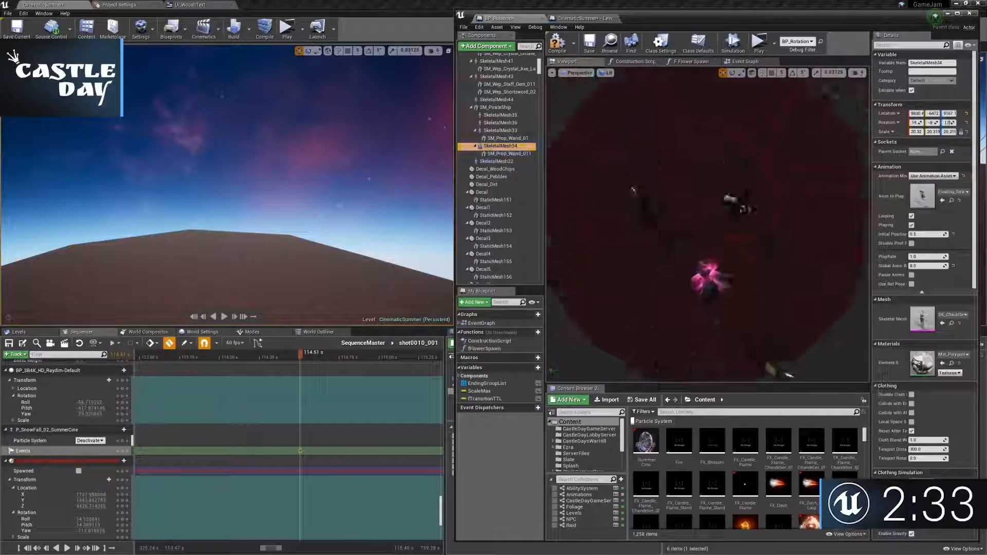
{"action": "left_click", "coordinate": [500, 131]}
{"action": "scroll", "coordinate": [523, 144], "scroll_direction": "up", "scroll_amount": 2}
{"action": "scroll", "coordinate": [523, 144], "scroll_direction": "up", "scroll_amount": 5}
{"action": "left_click", "coordinate": [516, 164]}
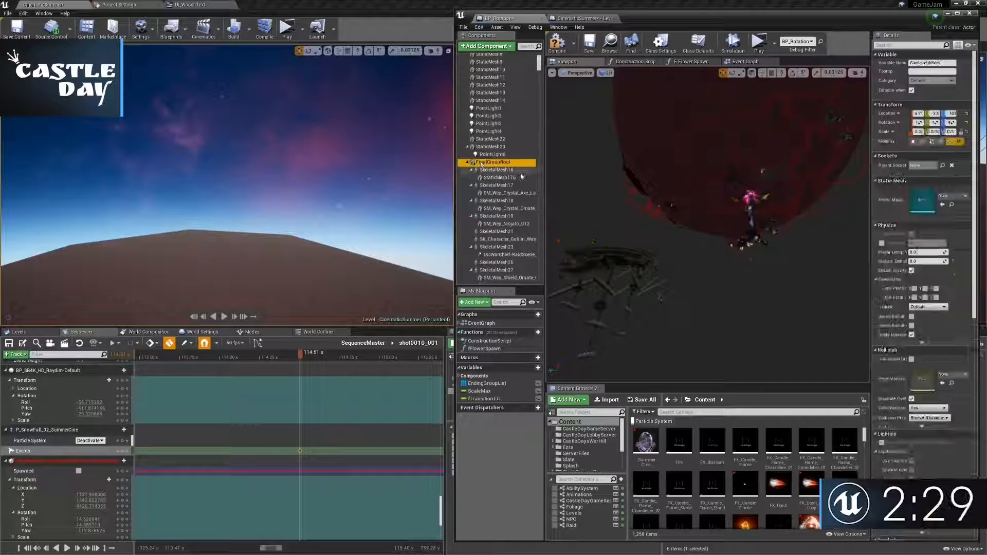
{"action": "scroll", "coordinate": [521, 155], "scroll_direction": "down", "scroll_amount": 4}
{"action": "scroll", "coordinate": [517, 195], "scroll_direction": "up", "scroll_amount": 7}
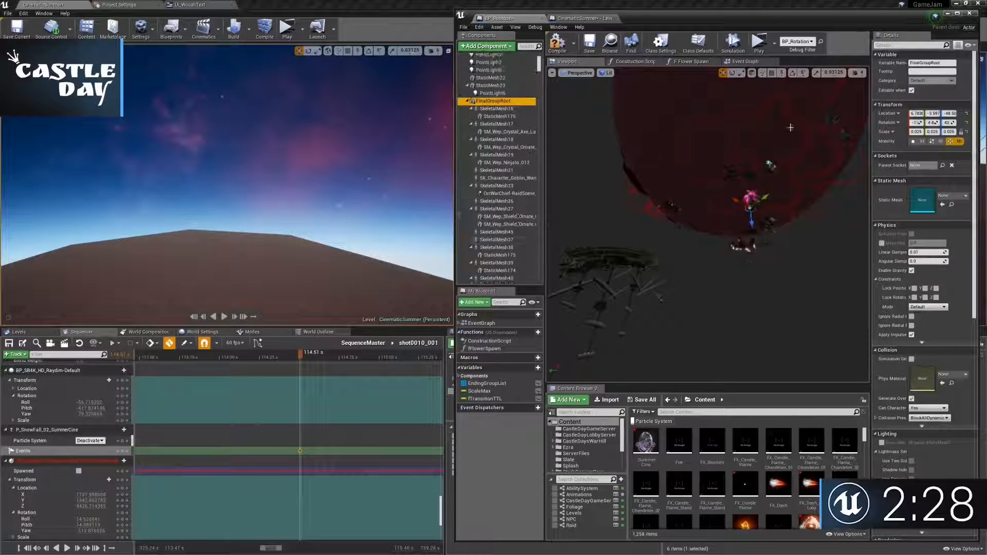
{"action": "left_click", "coordinate": [744, 62]}
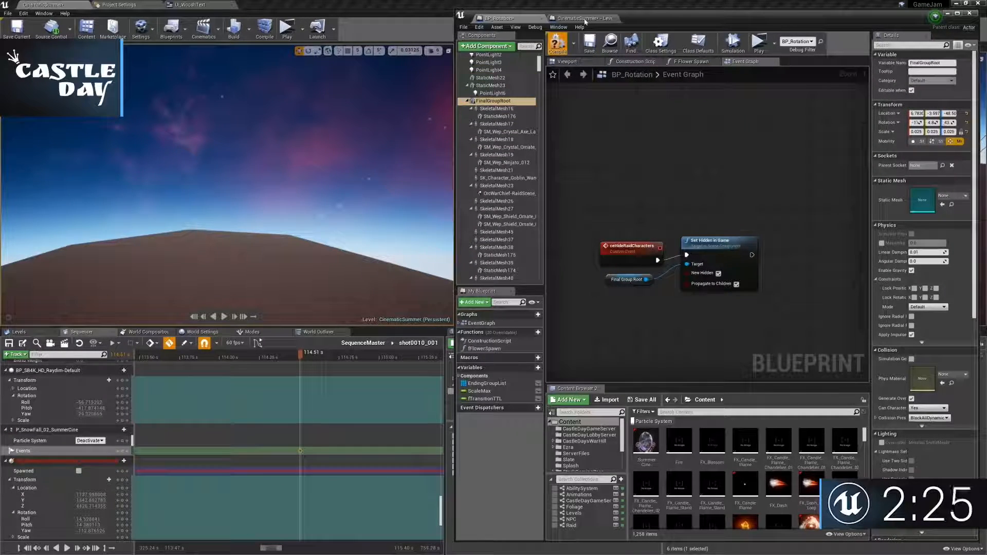
- In the CinematicSummer level blueprint, connect the ceHideRaidCharacters event to a Ce Hide Raid Characters call targeting BP_Rotation
{"action": "left_click", "coordinate": [584, 19]}
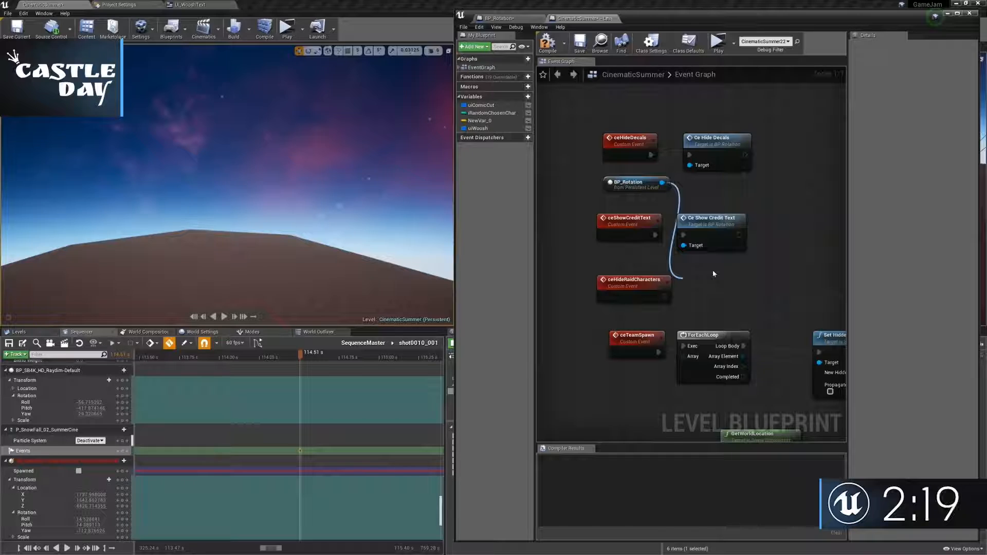
{"action": "type", "text": "ceHideRaidCharacters"}
{"action": "key", "text": "Return"}
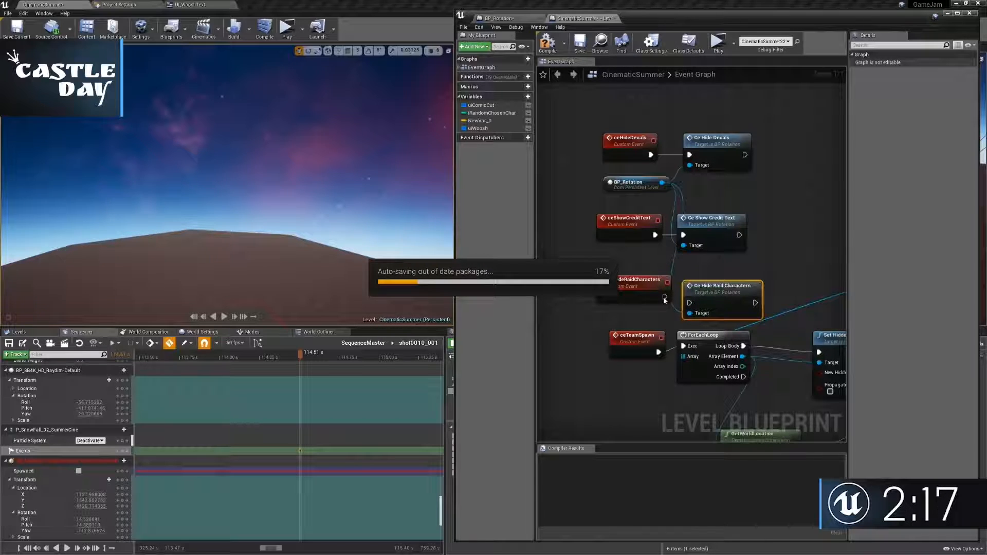
{"action": "left_click_drag", "start_coordinate": [664, 297], "coordinate": [712, 293]}
- Play back the cinematic from its start and again at a point further along the timeline
{"action": "left_click_drag", "start_coordinate": [277, 548], "coordinate": [257, 548]}
{"action": "right_click_drag", "start_coordinate": [269, 357], "coordinate": [347, 358]}
{"action": "left_click", "coordinate": [208, 356]}
{"action": "key", "text": "space"}
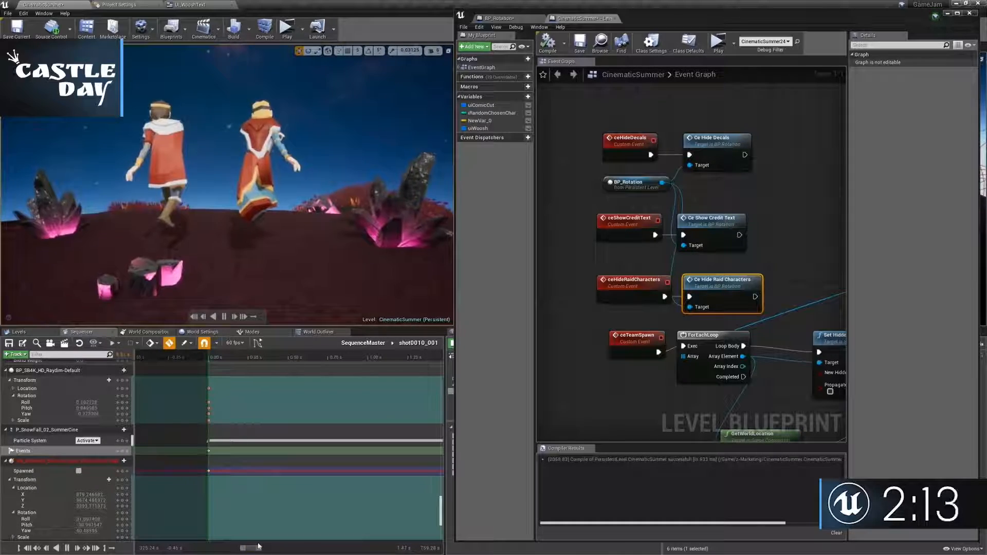
{"action": "key", "text": "space"}
{"action": "left_click_drag", "start_coordinate": [249, 545], "coordinate": [255, 547]}
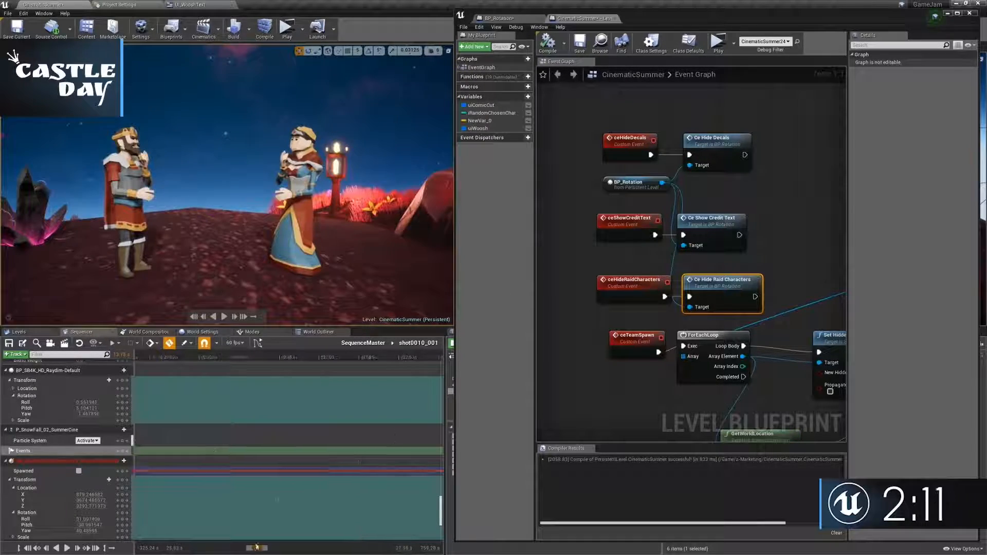
{"action": "left_click", "coordinate": [300, 357]}
{"action": "key", "text": "space"}
{"action": "key", "text": "space"}
- Put the blueprint window away and replay the cinematic from its start and from the king and queen shot
{"action": "left_click", "coordinate": [948, 13]}
{"action": "scroll", "coordinate": [715, 188], "scroll_direction": "down", "scroll_amount": 10}
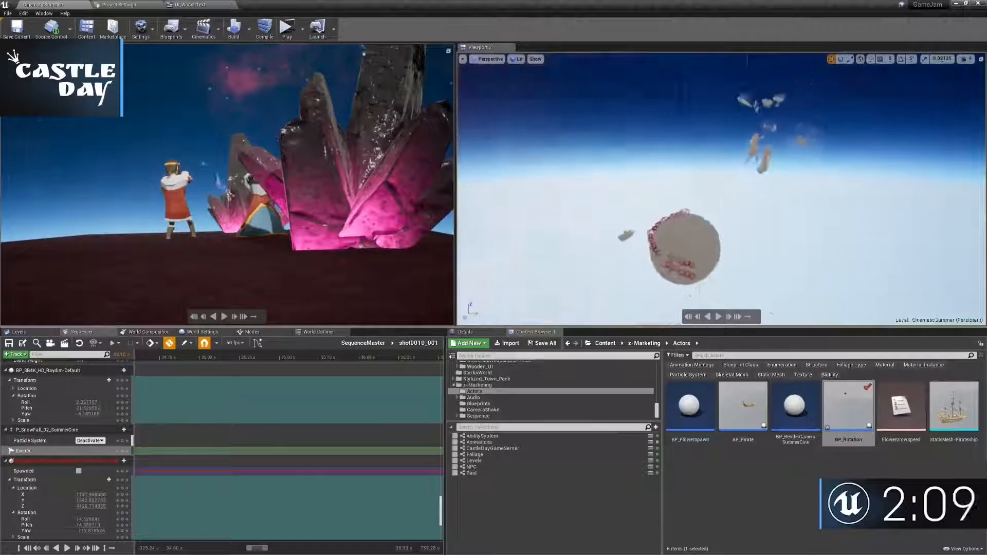
{"action": "left_click_drag", "start_coordinate": [257, 548], "coordinate": [251, 548]}
{"action": "left_click", "coordinate": [210, 357]}
{"action": "key", "text": "space"}
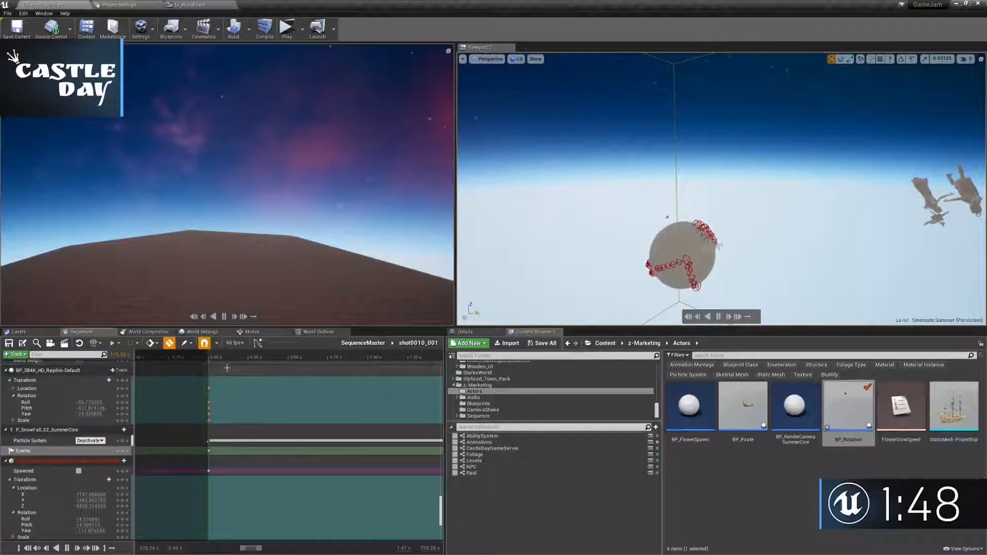
{"action": "left_click", "coordinate": [221, 357]}
{"action": "left_click_drag", "start_coordinate": [250, 548], "coordinate": [256, 549]}
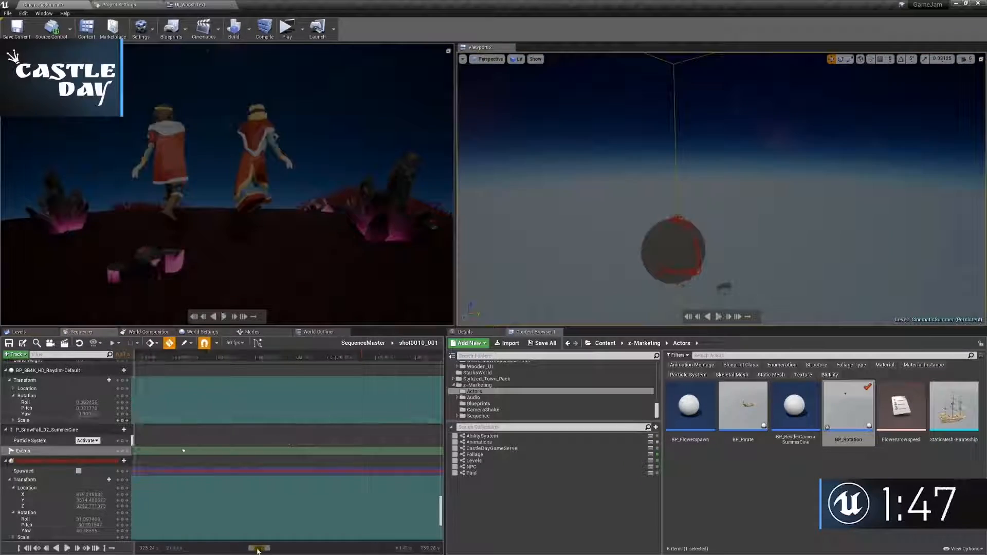
{"action": "right_click_drag", "start_coordinate": [309, 468], "coordinate": [360, 467]}
{"action": "left_click", "coordinate": [232, 358]}
{"action": "key", "text": "space"}
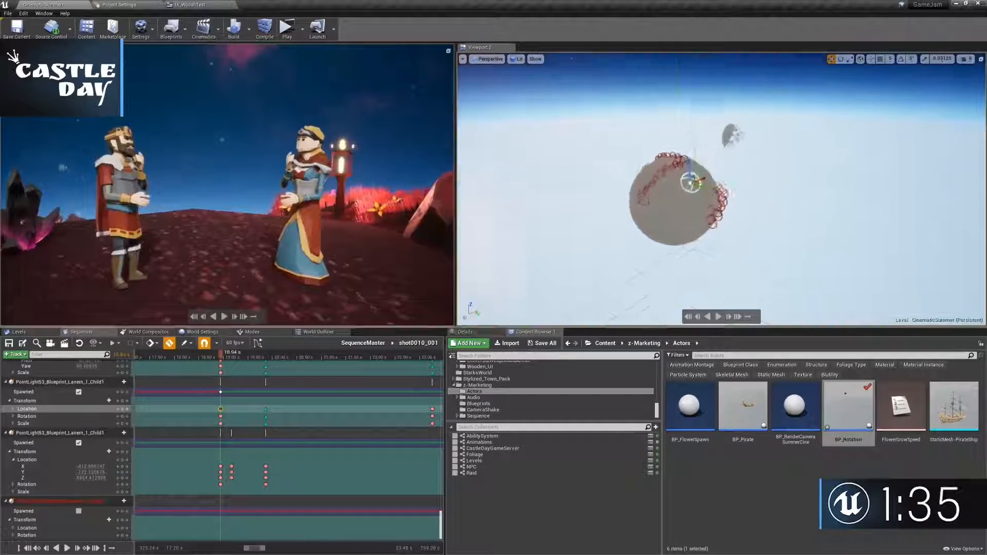
- Examine the lantern in the viewport and its two PointLight53_Blueprint_Lanern_1_Child1 tracks in the sequence around 18.94 s
{"action": "right_click_drag", "start_coordinate": [703, 199], "coordinate": [617, 195]}
{"action": "mouse_move", "coordinate": [638, 194]}
{"action": "right_mouse_down"}
{"action": "mouse_move", "coordinate": [597, 194]}
{"action": "mouse_move", "coordinate": [638, 194]}
{"action": "right_mouse_up"}
{"action": "left_click", "coordinate": [221, 466]}
{"action": "left_click", "coordinate": [220, 408]}
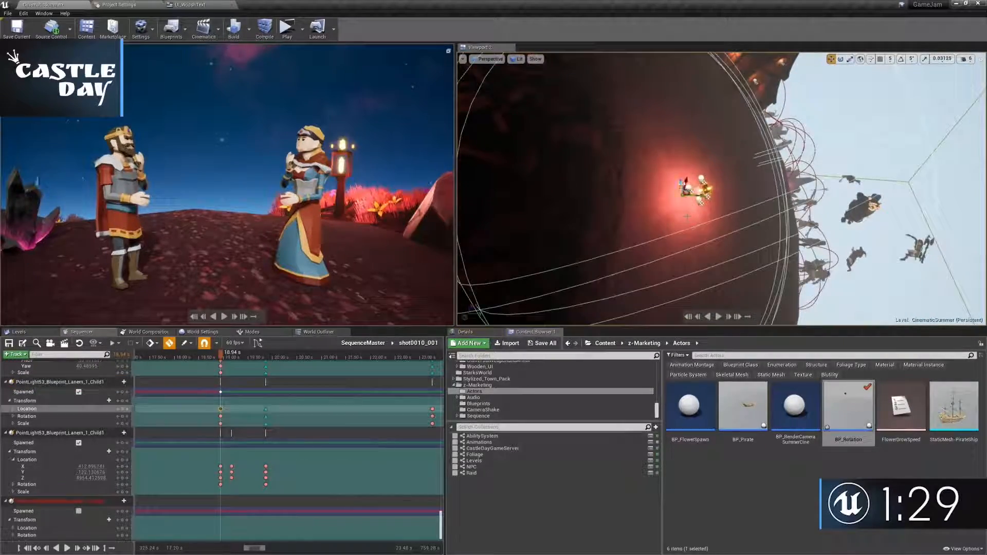
{"action": "left_click", "coordinate": [89, 383]}
{"action": "left_click", "coordinate": [86, 434]}
{"action": "left_click", "coordinate": [87, 501]}
{"action": "left_click", "coordinate": [84, 434]}
{"action": "left_click", "coordinate": [86, 384]}
{"action": "scroll", "coordinate": [87, 437], "scroll_direction": "up", "scroll_amount": 3}
{"action": "scroll", "coordinate": [87, 437], "scroll_direction": "down", "scroll_amount": 4}
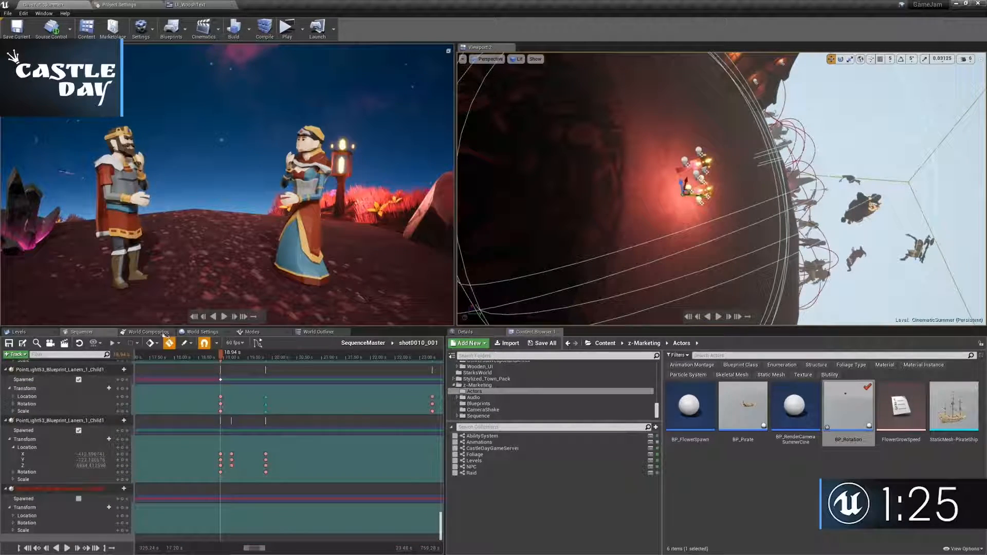
{"action": "left_click", "coordinate": [319, 332]}
{"action": "left_click", "coordinate": [80, 332]}
{"action": "mouse_move", "coordinate": [221, 356]}
{"action": "left_mouse_down"}
{"action": "mouse_move", "coordinate": [265, 356]}
{"action": "mouse_move", "coordinate": [221, 356]}
{"action": "left_mouse_up"}
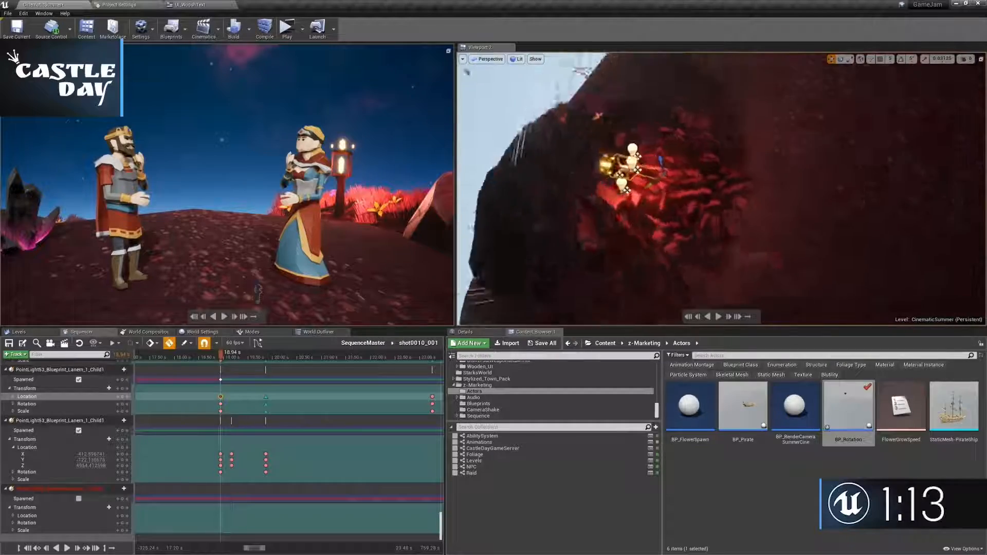
- Adjust the lantern in the viewport so its rotation and location are keyed at 19.18 s
{"action": "left_click", "coordinate": [29, 475]}
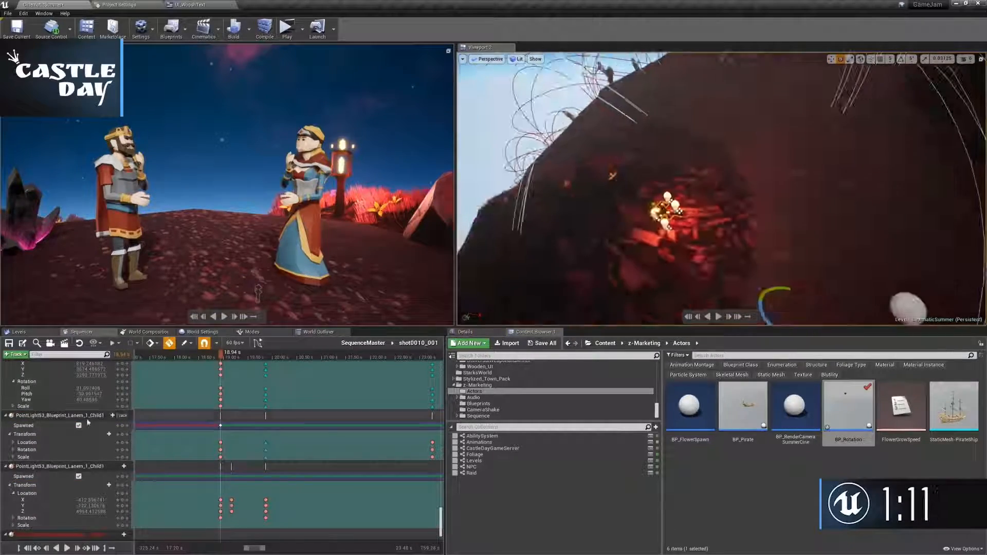
{"action": "right_click", "coordinate": [702, 198]}
{"action": "left_click", "coordinate": [647, 224]}
{"action": "left_click", "coordinate": [657, 211]}
{"action": "mouse_move", "coordinate": [709, 208]}
{"action": "left_mouse_down"}
{"action": "mouse_move", "coordinate": [720, 237]}
{"action": "mouse_move", "coordinate": [707, 220]}
{"action": "left_mouse_up"}
{"action": "left_click_drag", "start_coordinate": [220, 355], "coordinate": [232, 355]}
{"action": "right_click_drag", "start_coordinate": [681, 221], "coordinate": [677, 207]}
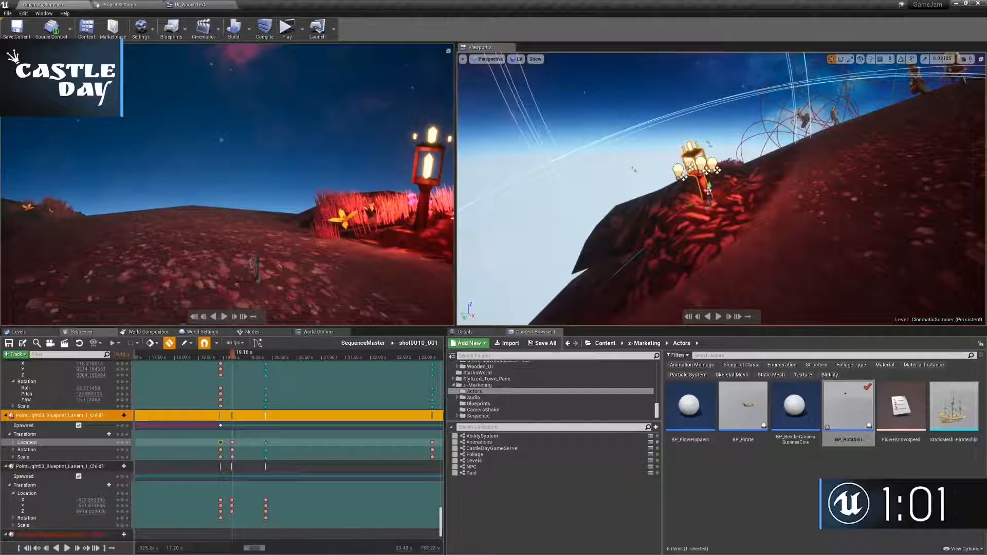
{"action": "left_click_drag", "start_coordinate": [694, 212], "coordinate": [683, 213]}
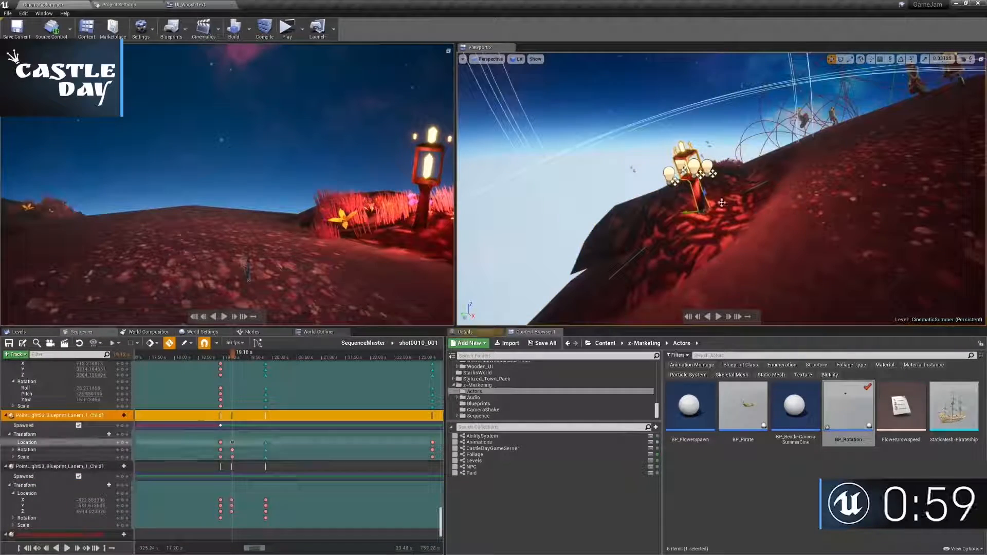
{"action": "right_click_drag", "start_coordinate": [693, 217], "coordinate": [696, 231]}
- Step frame by frame through the shot beyond 19.18 s to examine the lantern's motion
{"action": "mouse_move", "coordinate": [232, 355]}
{"action": "left_mouse_down"}
{"action": "mouse_move", "coordinate": [220, 355]}
{"action": "mouse_move", "coordinate": [239, 355]}
{"action": "left_mouse_up"}
{"action": "left_click", "coordinate": [221, 443]}
{"action": "key", "text": "Right"}
{"action": "key", "text": "Right"}
{"action": "key", "text": "Right"}
{"action": "key", "text": "Right"}
{"action": "key", "text": "Right"}
{"action": "key", "text": "Right"}
{"action": "key", "text": "Right"}
{"action": "key", "text": "Right"}
{"action": "key", "text": "Right"}
{"action": "key", "text": "Right"}
{"action": "key", "text": "Right"}
{"action": "key", "text": "Right"}
{"action": "key", "text": "Right"}
{"action": "key", "text": "Right"}
{"action": "key", "text": "Right"}
{"action": "key", "text": "Right"}
{"action": "key", "text": "Right"}
{"action": "key", "text": "Right"}
{"action": "key", "text": "Right"}
{"action": "key", "text": "Right"}
{"action": "key", "text": "Left"}
{"action": "key", "text": "Left"}
{"action": "key", "text": "Left"}
{"action": "key", "text": "Left"}
{"action": "key", "text": "Left"}
{"action": "key", "text": "Left"}
- Check the neighbouring lantern keys and key the lantern's location and rotation at 19.57 s
{"action": "right_click_drag", "start_coordinate": [719, 191], "coordinate": [678, 146]}
{"action": "mouse_move", "coordinate": [264, 354]}
{"action": "left_mouse_down"}
{"action": "mouse_move", "coordinate": [249, 355]}
{"action": "mouse_move", "coordinate": [265, 355]}
{"action": "left_mouse_up"}
{"action": "left_click", "coordinate": [265, 499]}
{"action": "right_click_drag", "start_coordinate": [719, 190], "coordinate": [694, 216]}
{"action": "left_click", "coordinate": [231, 499]}
{"action": "left_click", "coordinate": [700, 207]}
{"action": "left_click", "coordinate": [221, 443]}
{"action": "left_click", "coordinate": [232, 442]}
{"action": "left_click_drag", "start_coordinate": [232, 355], "coordinate": [251, 355]}
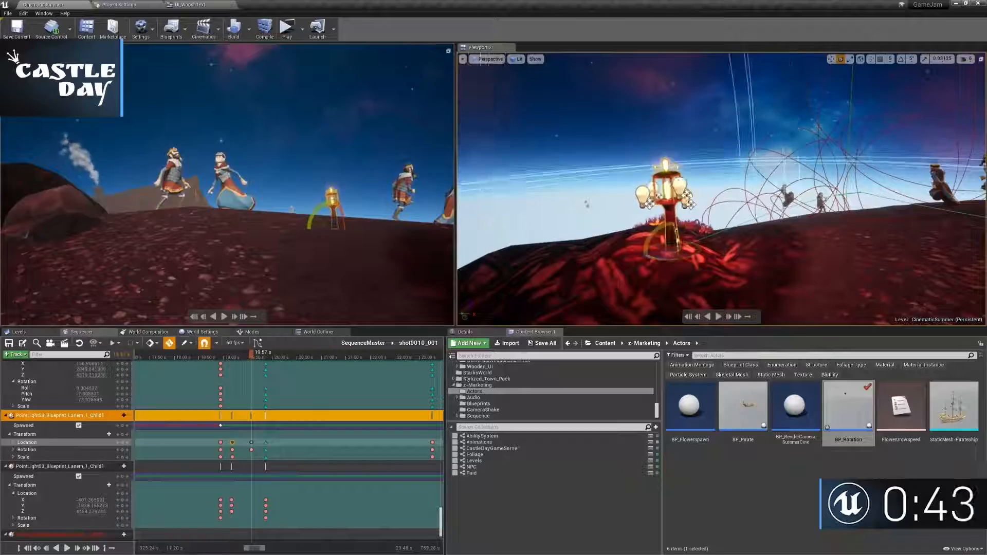
- Replay the lantern shot in the sequence, and run the cinematic in the game preview before stopping it
{"action": "left_click", "coordinate": [218, 359]}
{"action": "key", "text": "space"}
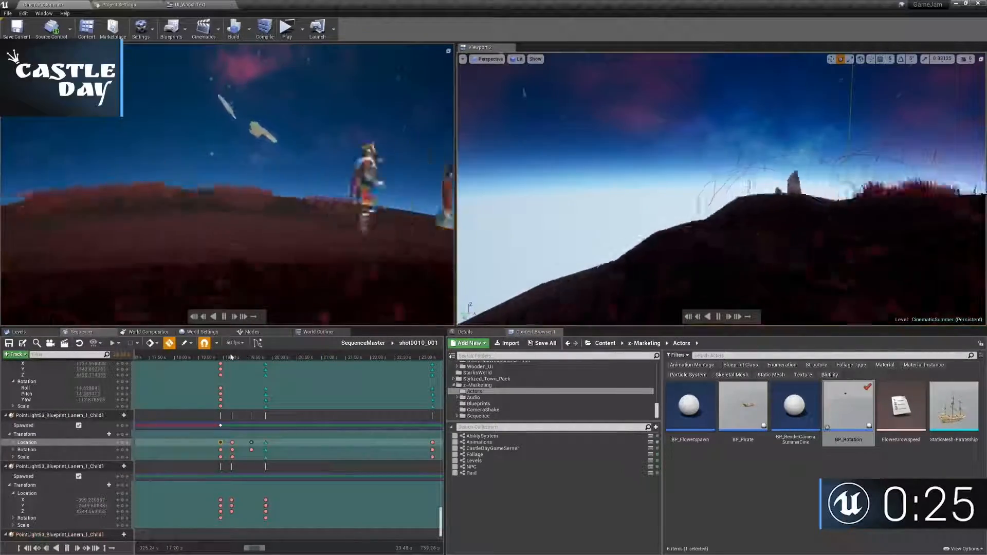
{"action": "left_click", "coordinate": [167, 357]}
{"action": "left_click", "coordinate": [287, 28]}
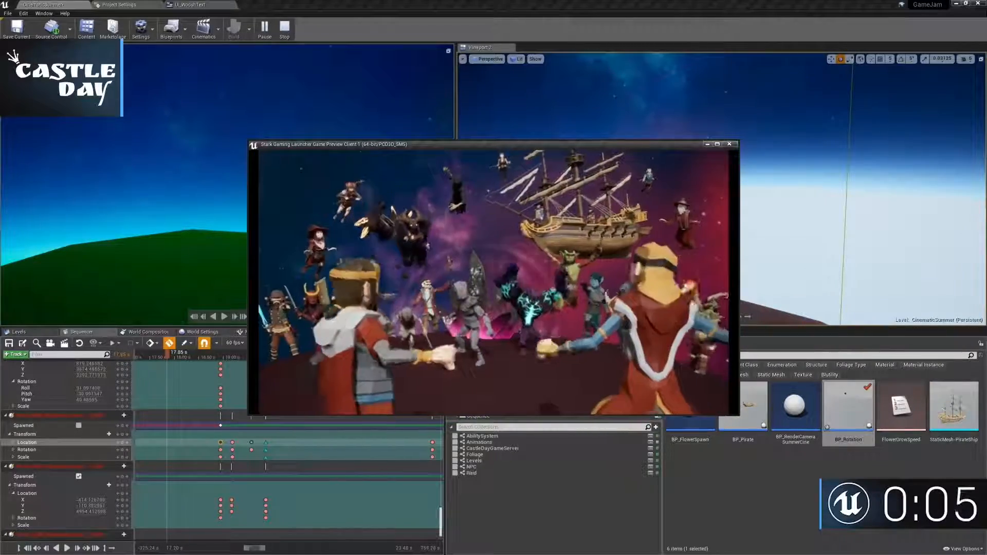
{"action": "key", "text": "Escape"}
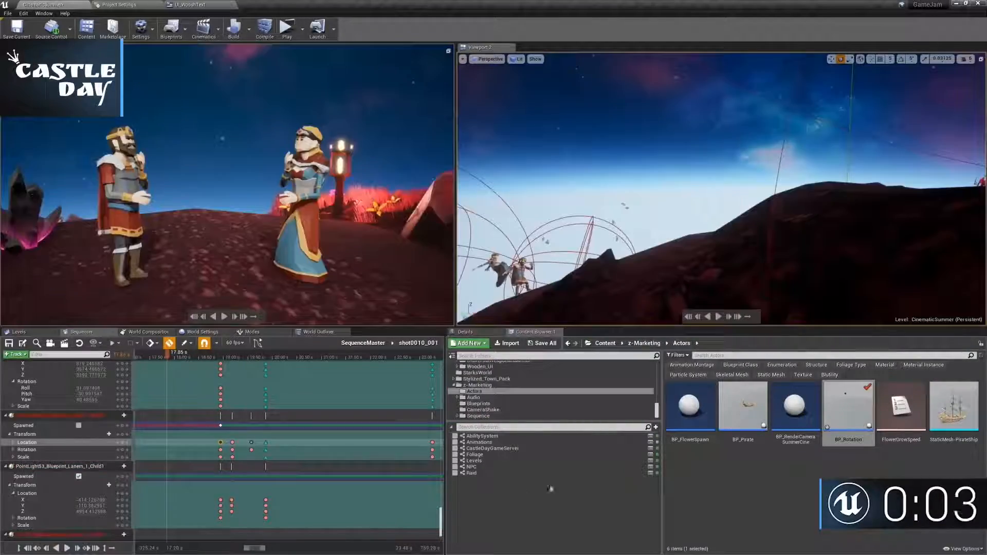
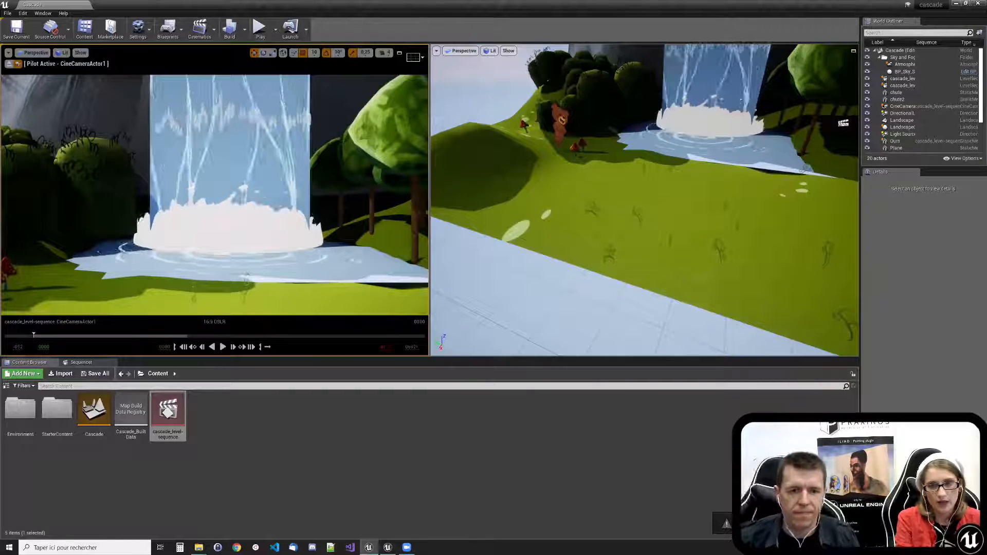
- Frame the waterfall scene in the cascade project and play its level sequence to watch the bear animation
{"action": "right_click_drag", "start_coordinate": [642, 205], "coordinate": [679, 184]}
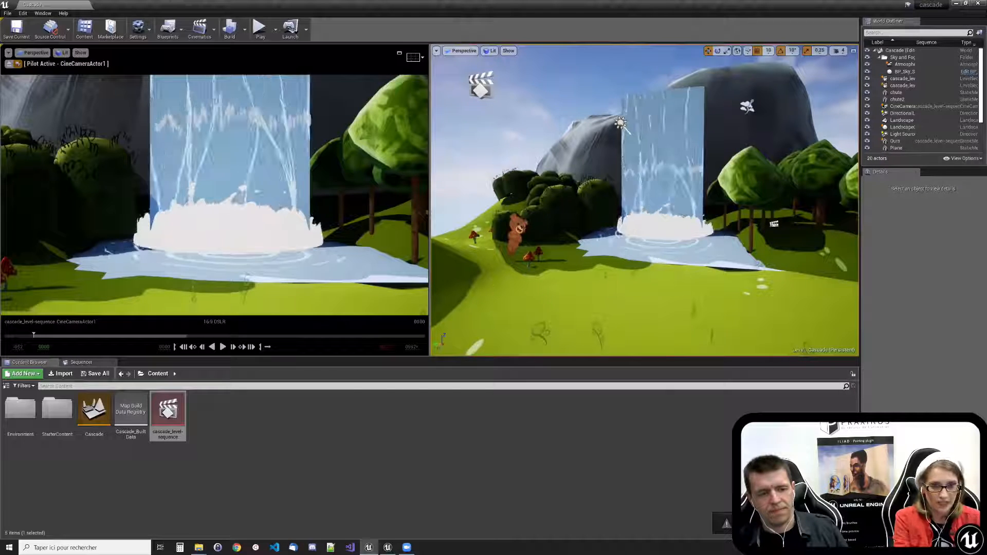
{"action": "left_click", "coordinate": [222, 347]}
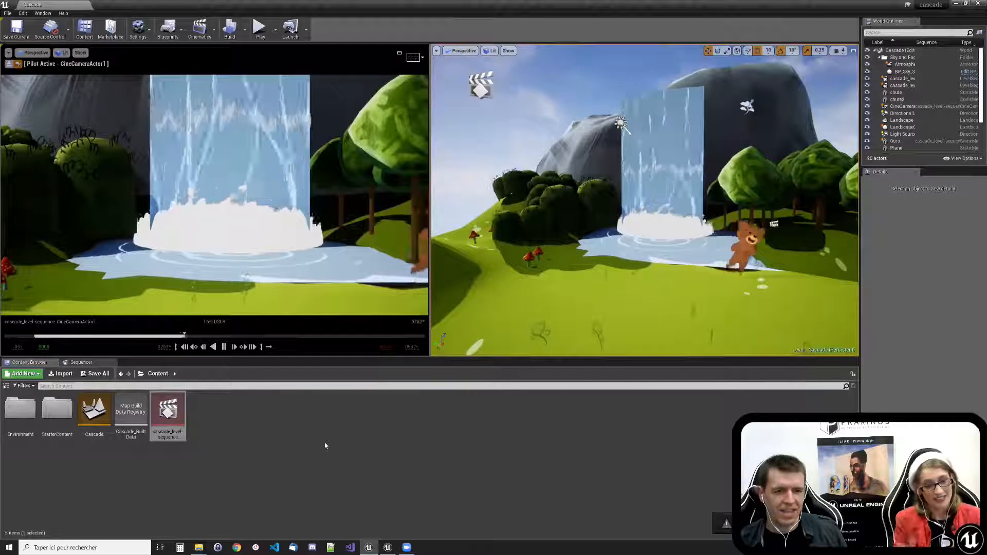
{"action": "key", "text": "space"}
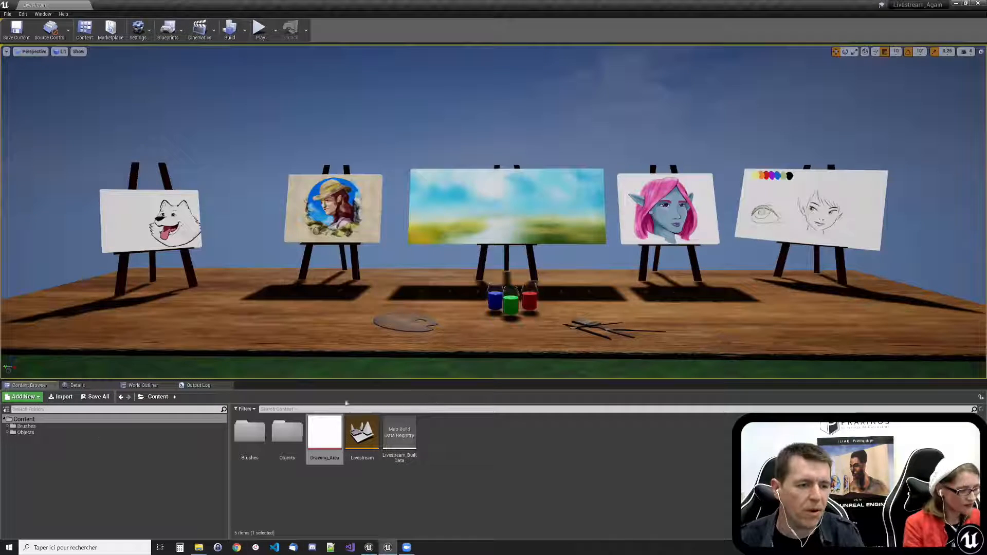
- Create a 1024 × 1024 ILIAD texture in the Livestream_Again project's Content folder and open it for editing with ILIAD
{"action": "left_click", "coordinate": [23, 397]}
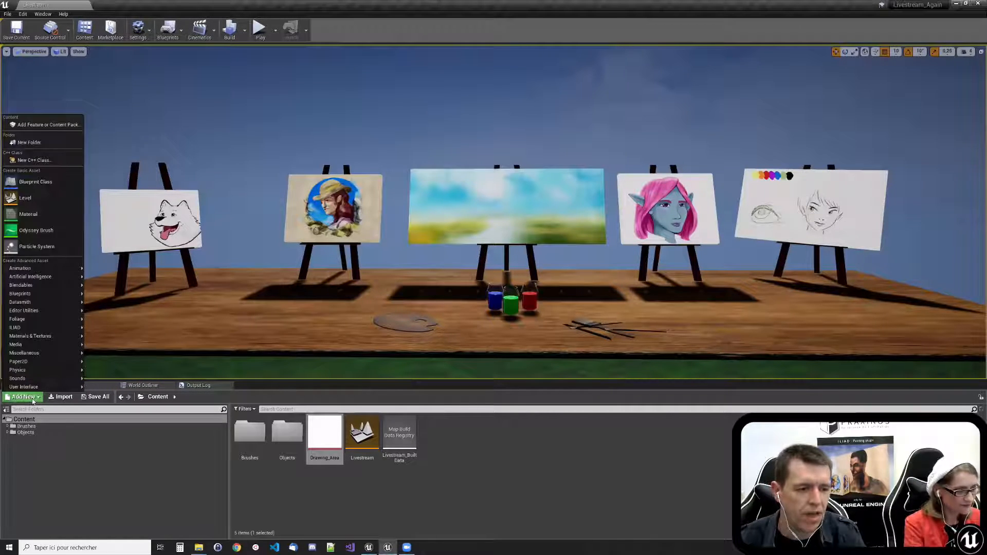
{"action": "mouse_move", "coordinate": [34, 329]}
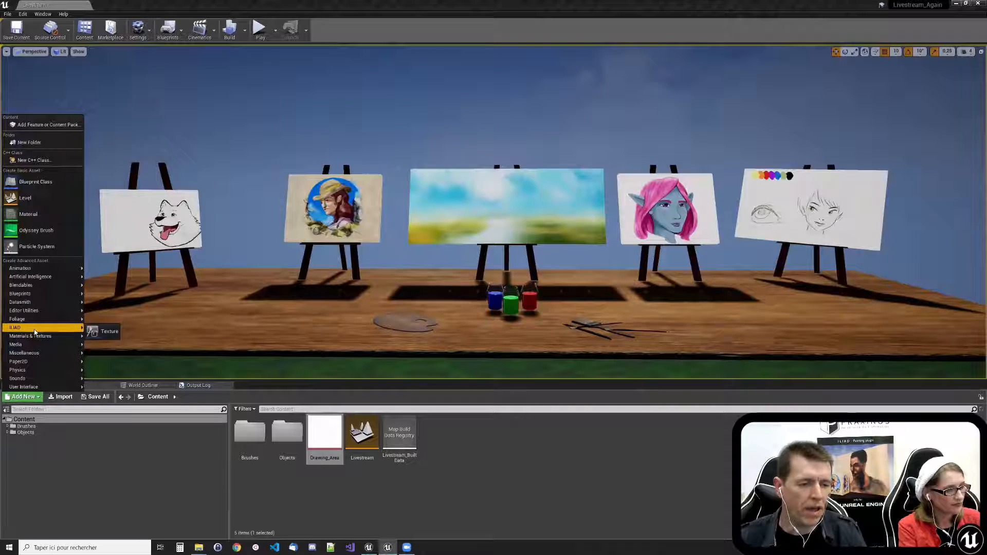
{"action": "left_click", "coordinate": [98, 333]}
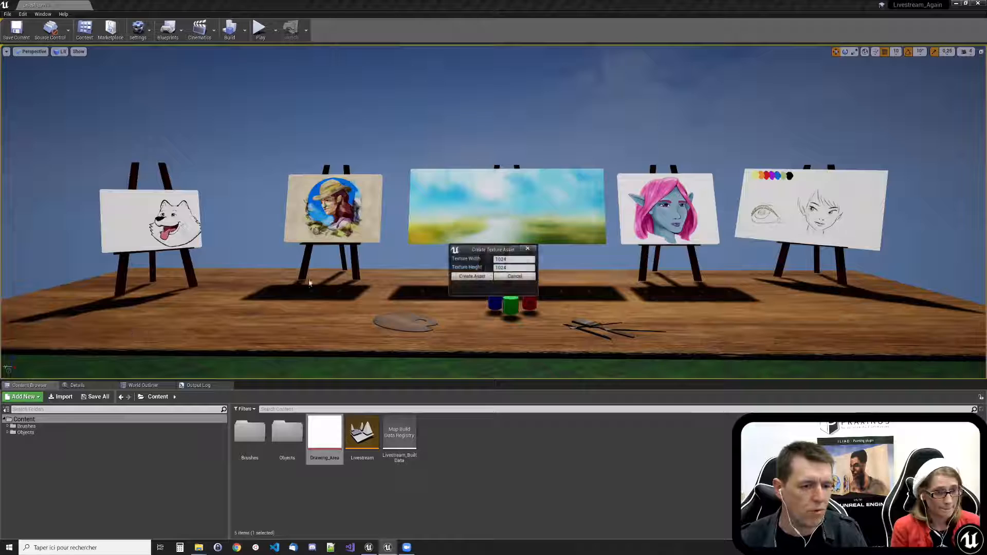
{"action": "left_click_drag", "start_coordinate": [494, 247], "coordinate": [481, 106]}
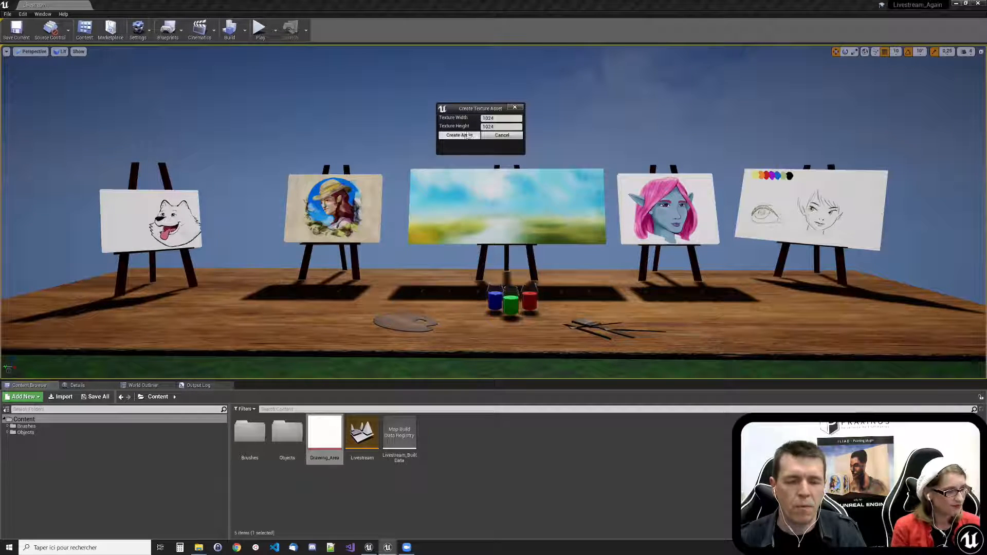
{"action": "left_click", "coordinate": [461, 135]}
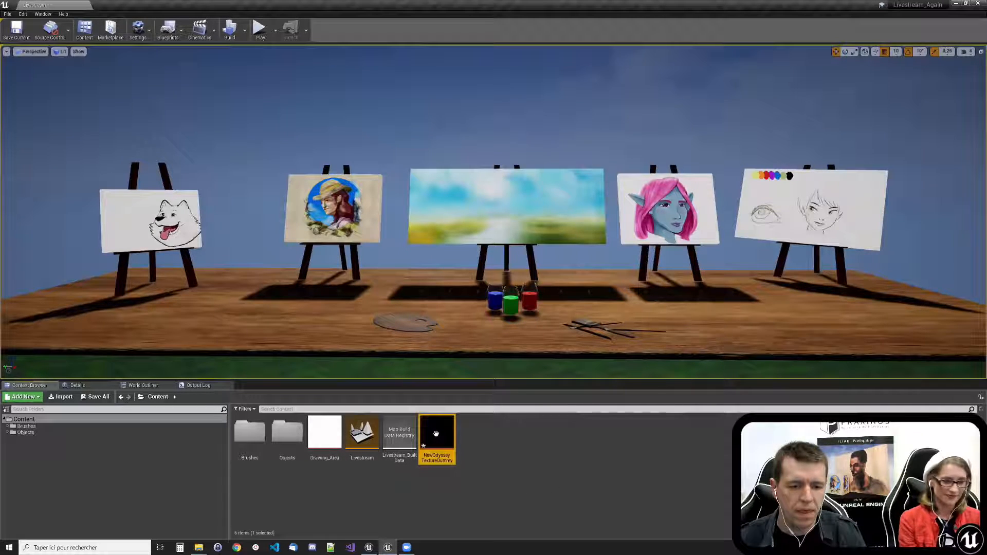
{"action": "right_click", "coordinate": [443, 434]}
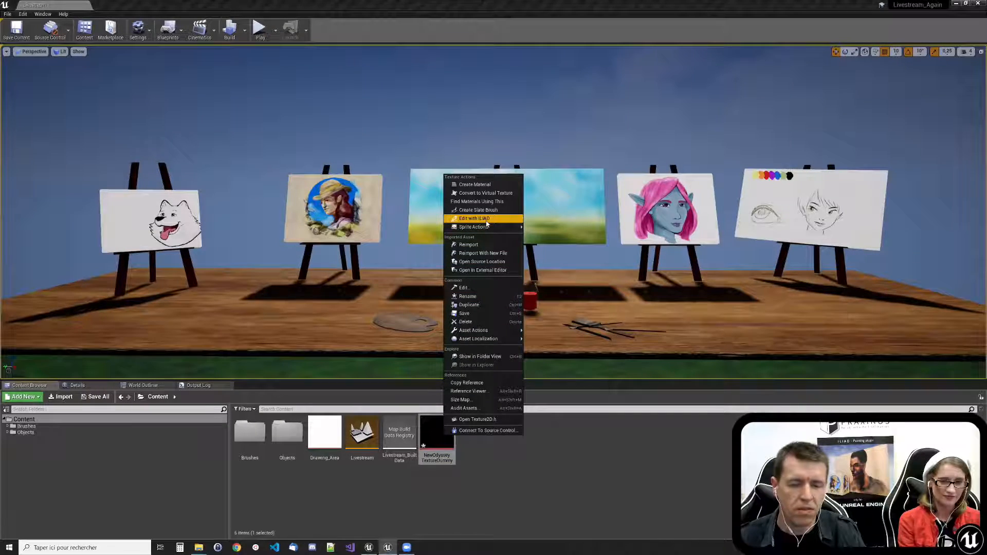
{"action": "left_click", "coordinate": [487, 219]}
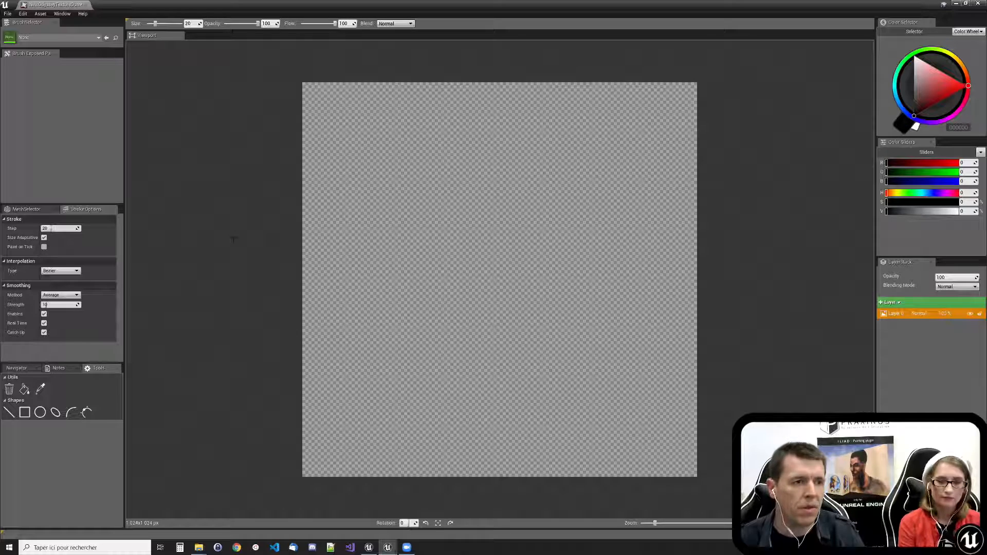
- Choose the Bold_Crayon brush and paint a black diagonal zigzag stroke near the middle of the canvas
{"action": "left_click", "coordinate": [52, 39]}
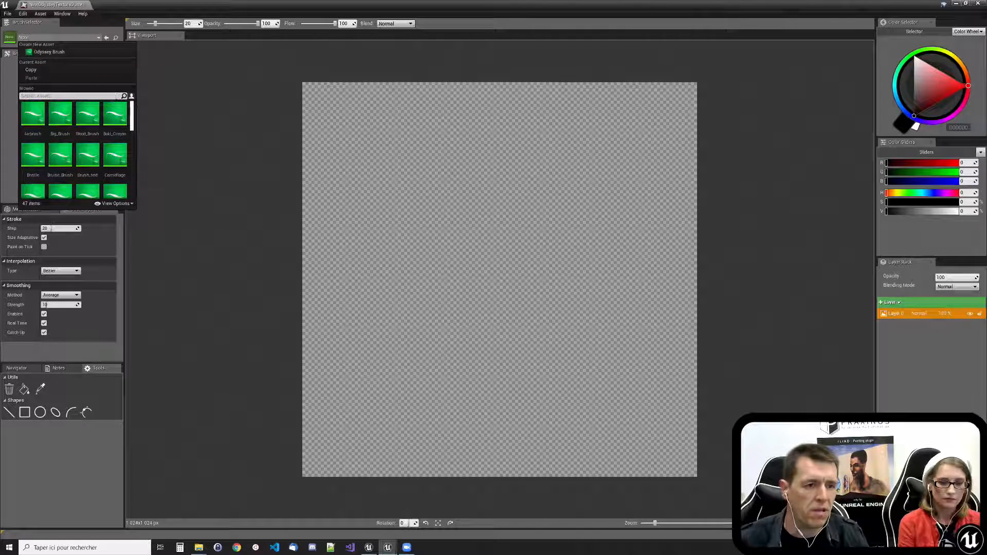
{"action": "left_click", "coordinate": [121, 118]}
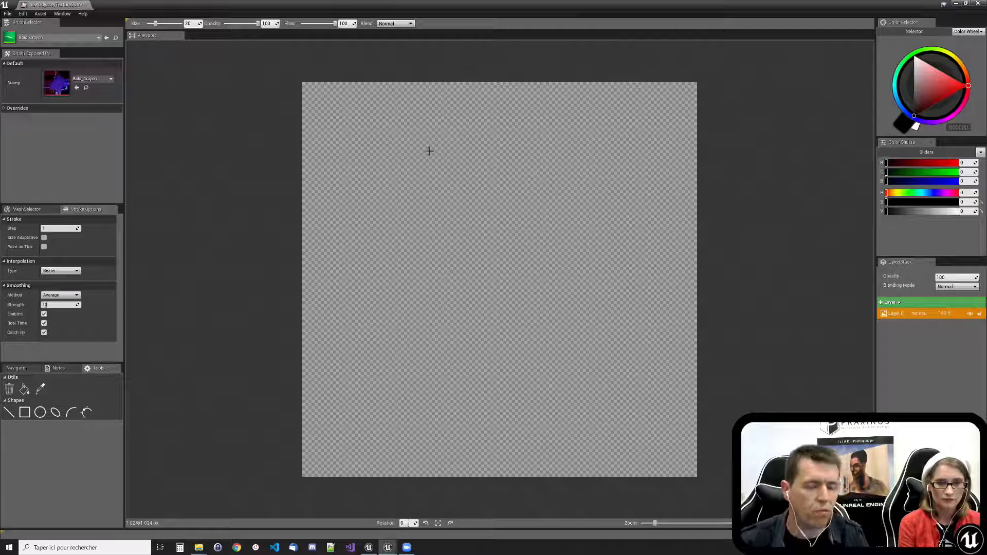
{"action": "mouse_move", "coordinate": [459, 254]}
{"action": "left_mouse_down"}
{"action": "mouse_move", "coordinate": [505, 223]}
{"action": "mouse_move", "coordinate": [577, 365]}
{"action": "left_mouse_up"}
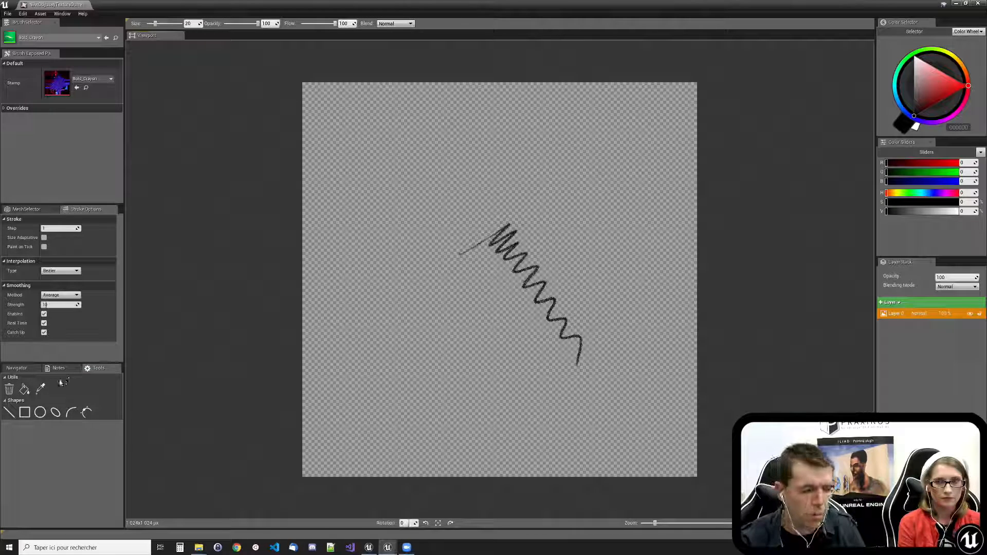
- Set the paint color to white, fill the canvas with it, and add a new layer above Layer 0
{"action": "key", "text": "x"}
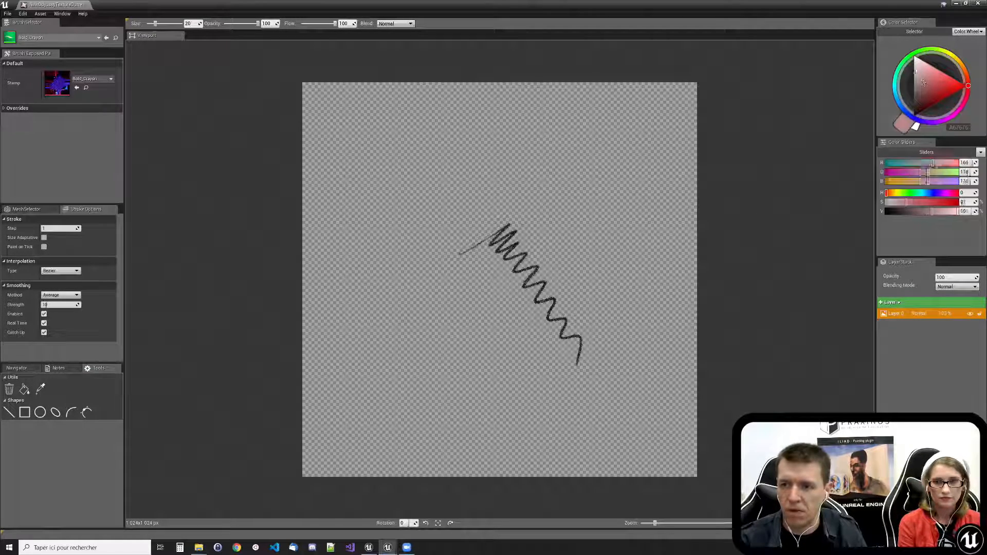
{"action": "left_click", "coordinate": [24, 389]}
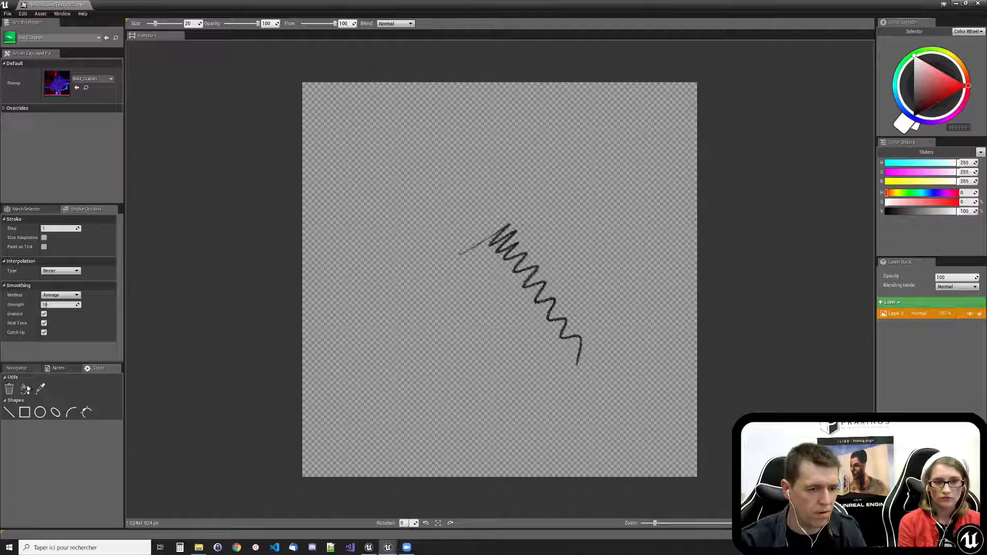
{"action": "left_click", "coordinate": [889, 302]}
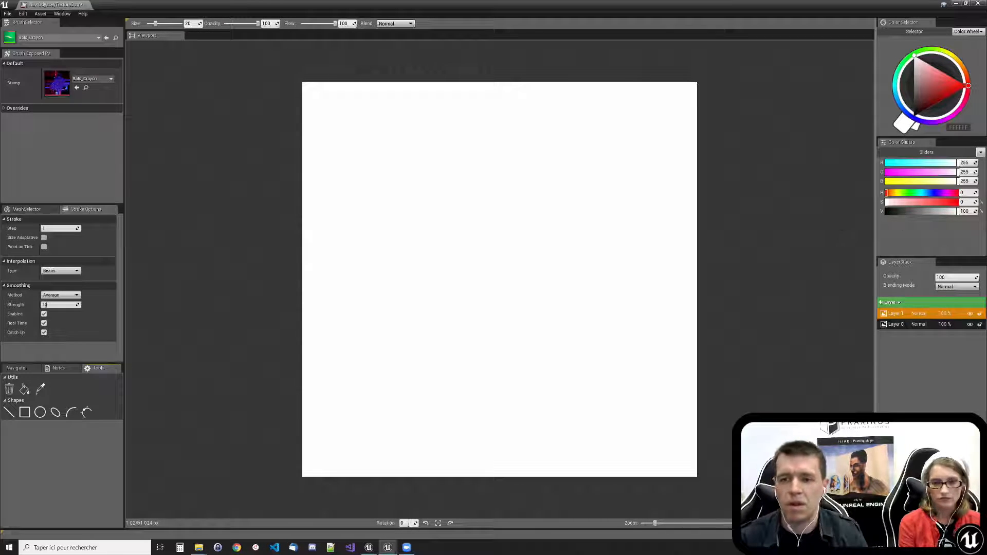
- Show the CMYK sliders alongside the RGB and HSV ones and look through the layer blending modes without changing the current one
{"action": "left_click", "coordinate": [980, 152]}
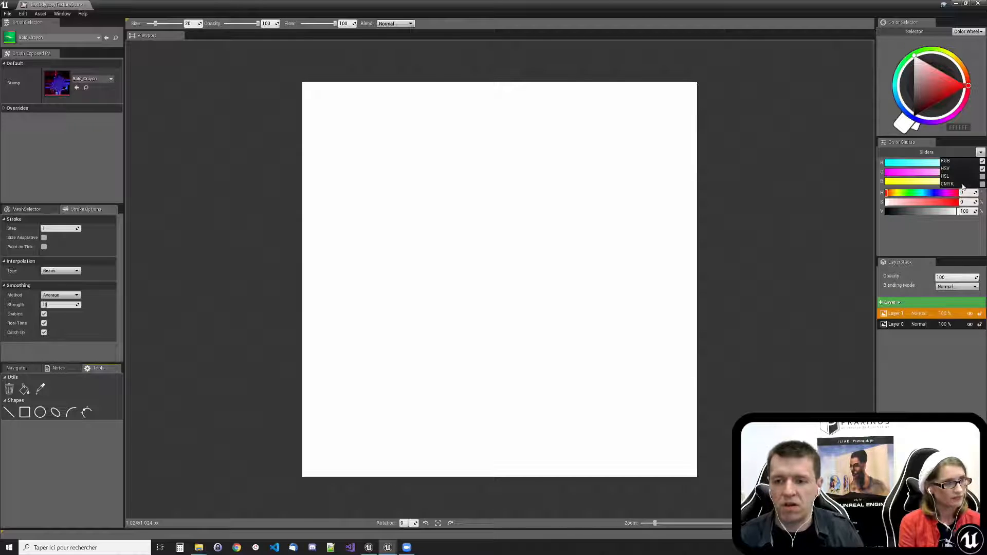
{"action": "left_click", "coordinate": [983, 184]}
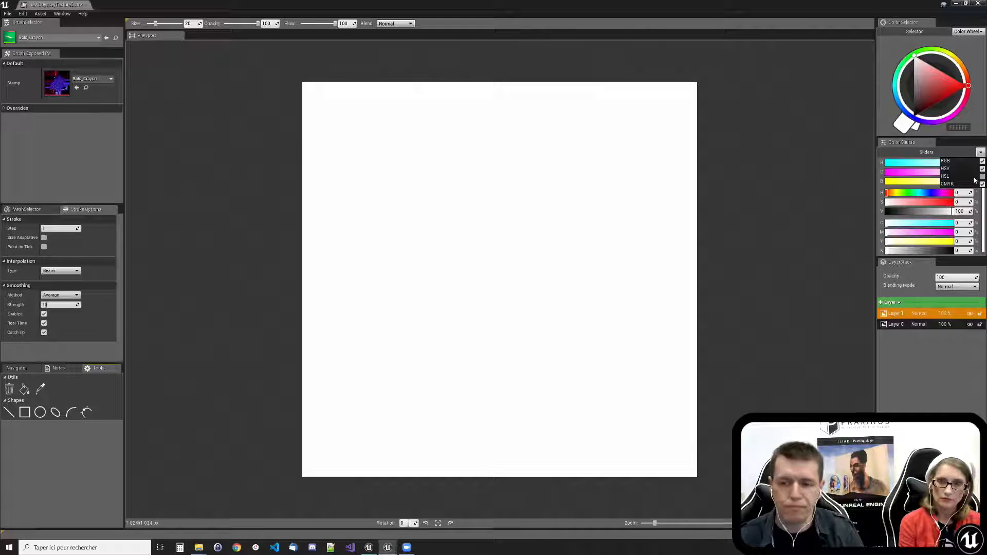
{"action": "left_click", "coordinate": [899, 366]}
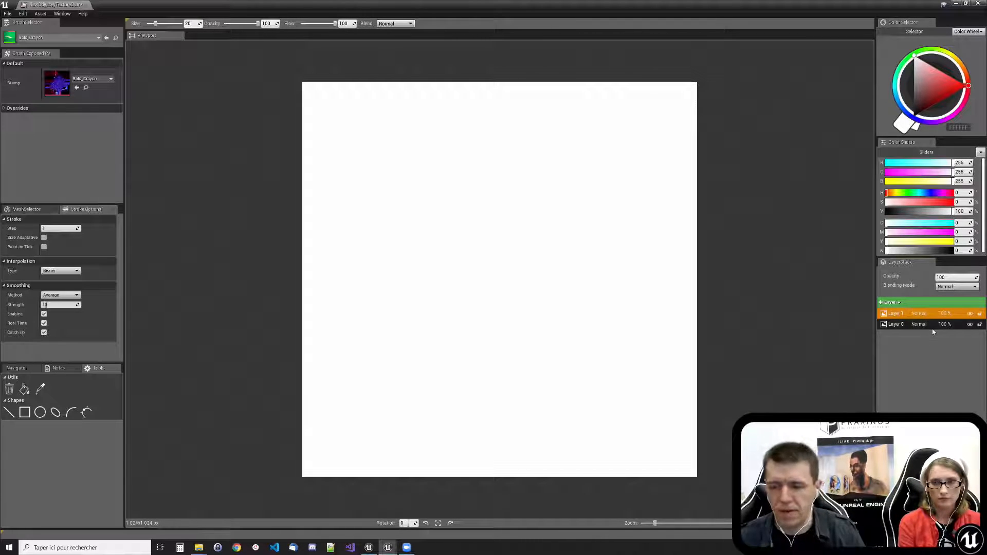
{"action": "left_click", "coordinate": [959, 288]}
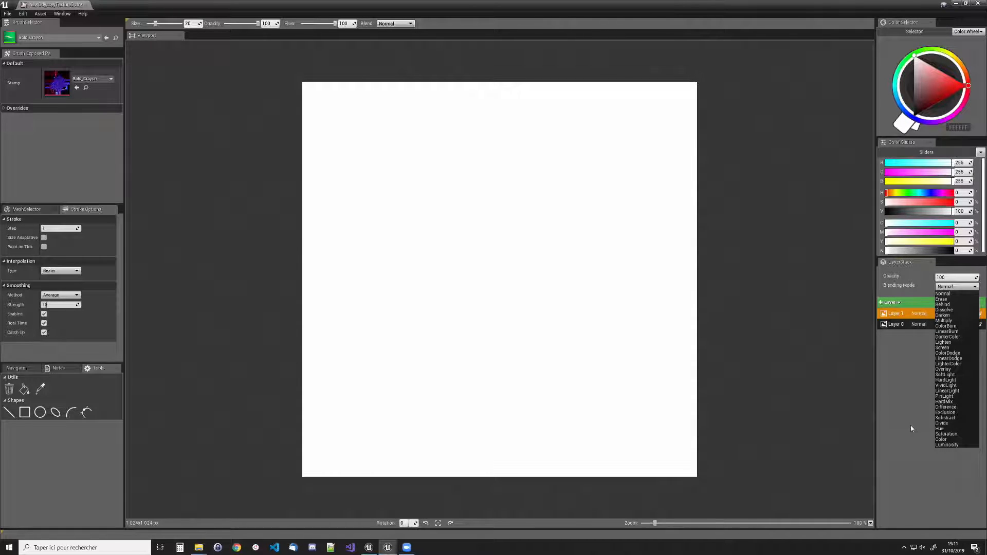
{"action": "left_click", "coordinate": [909, 428]}
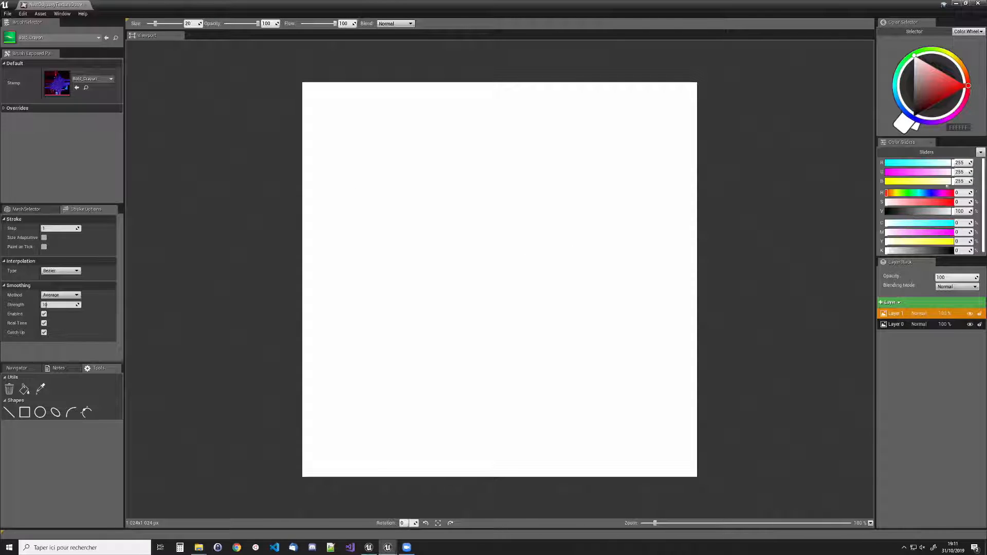
- Set the paint color to black, scribble near the top of the canvas, and paint a long wavy line below with the Scratchy_Pen brush
{"action": "left_click_drag", "start_coordinate": [929, 96], "coordinate": [913, 118]}
{"action": "mouse_move", "coordinate": [441, 132]}
{"action": "left_mouse_down"}
{"action": "mouse_move", "coordinate": [413, 149]}
{"action": "mouse_move", "coordinate": [460, 144]}
{"action": "mouse_move", "coordinate": [482, 164]}
{"action": "left_mouse_up"}
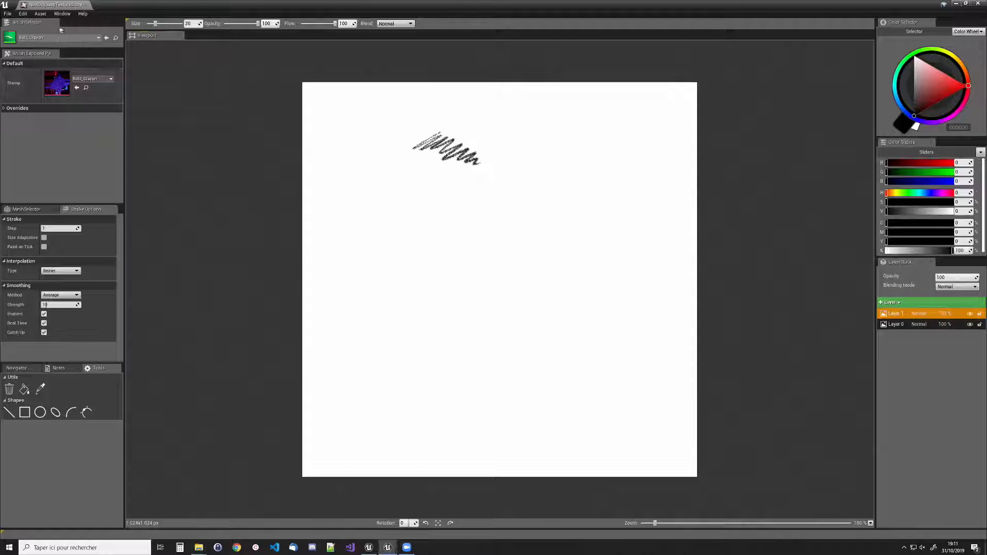
{"action": "left_click", "coordinate": [77, 37]}
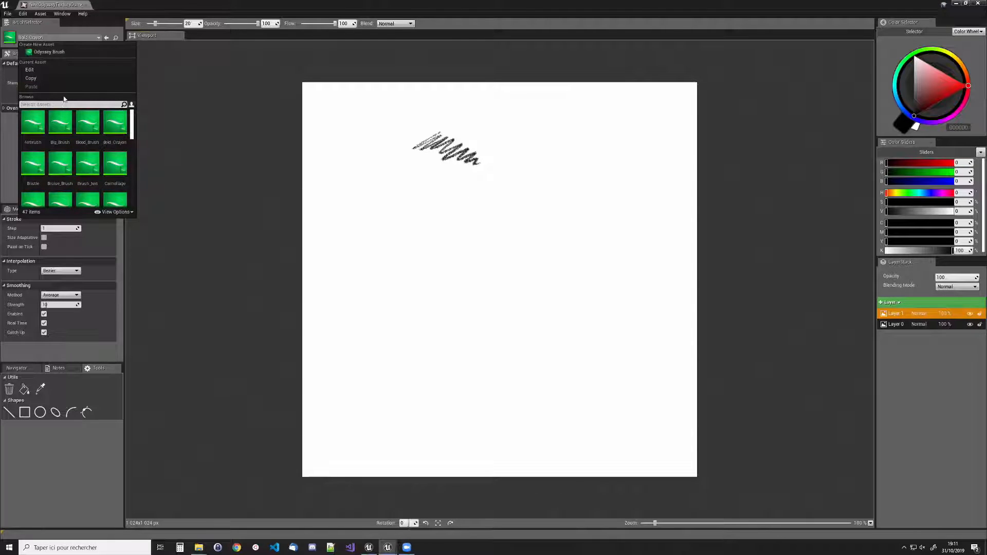
{"action": "type", "text": "scra"}
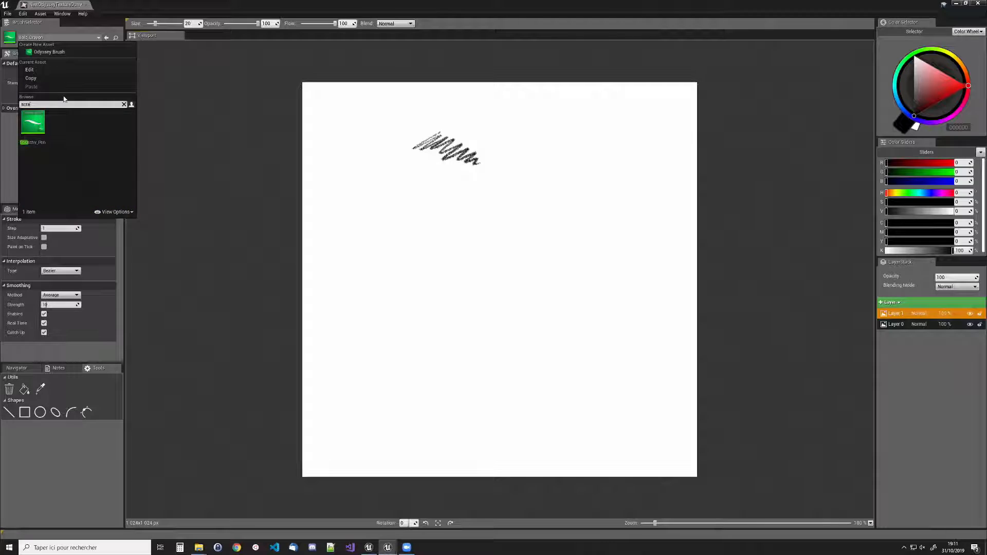
{"action": "left_click", "coordinate": [33, 121]}
{"action": "mouse_move", "coordinate": [401, 163]}
{"action": "left_mouse_down"}
{"action": "mouse_move", "coordinate": [383, 178]}
{"action": "mouse_move", "coordinate": [402, 216]}
{"action": "mouse_move", "coordinate": [474, 211]}
{"action": "mouse_move", "coordinate": [521, 237]}
{"action": "mouse_move", "coordinate": [551, 331]}
{"action": "left_mouse_up"}
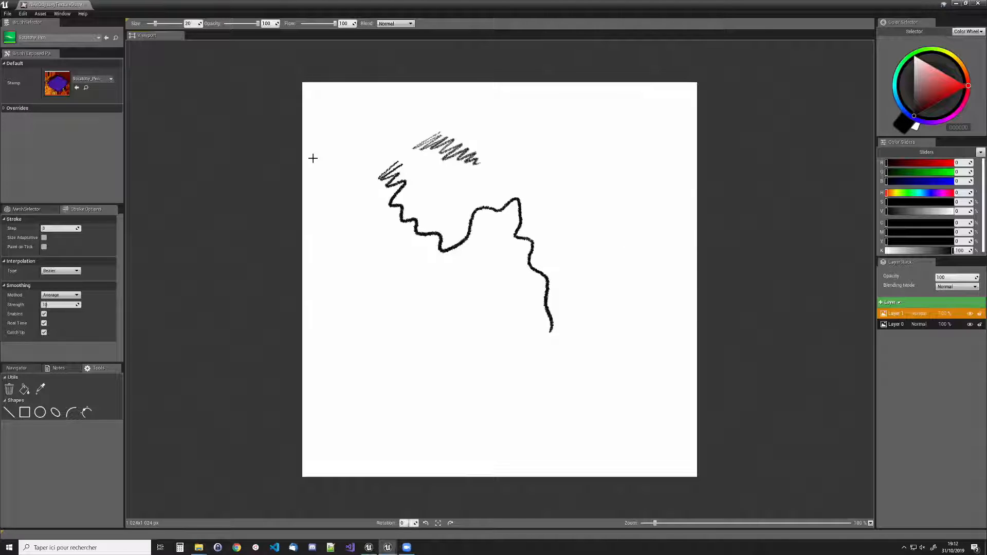
- Choose the Airbrush and a medium blue, and paint a broad curved stroke down the right half of the canvas
{"action": "left_click", "coordinate": [67, 38]}
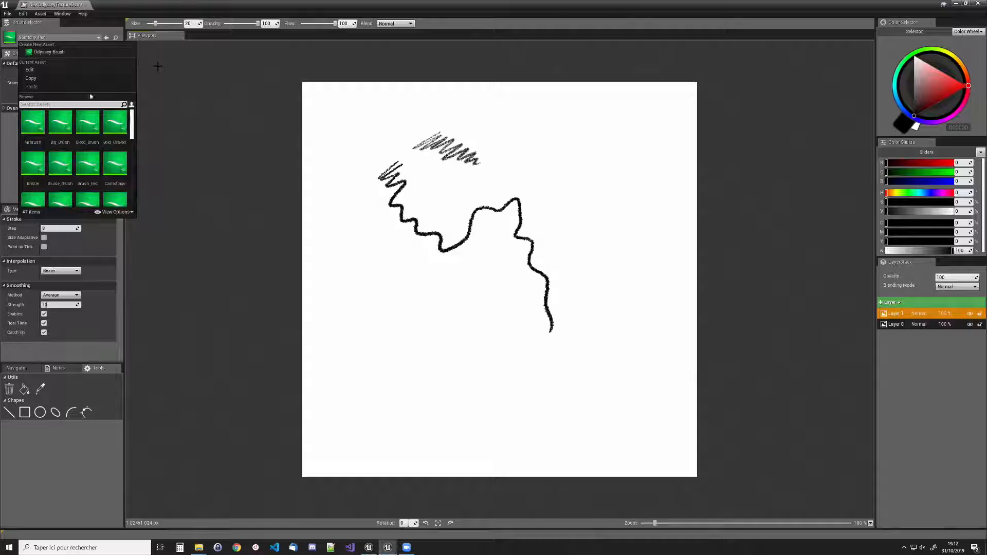
{"action": "type", "text": "ai"}
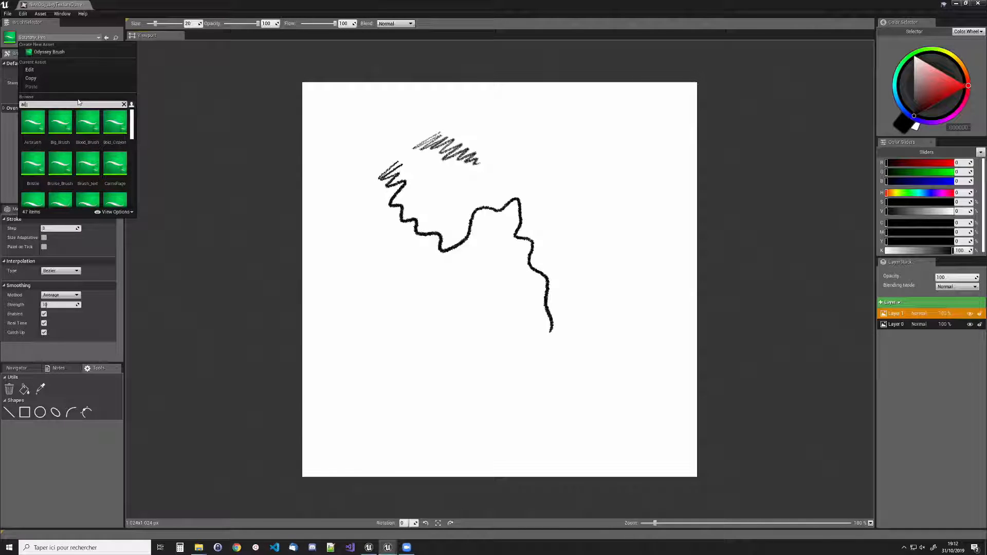
{"action": "type", "text": "rbr"}
{"action": "left_click", "coordinate": [28, 128]}
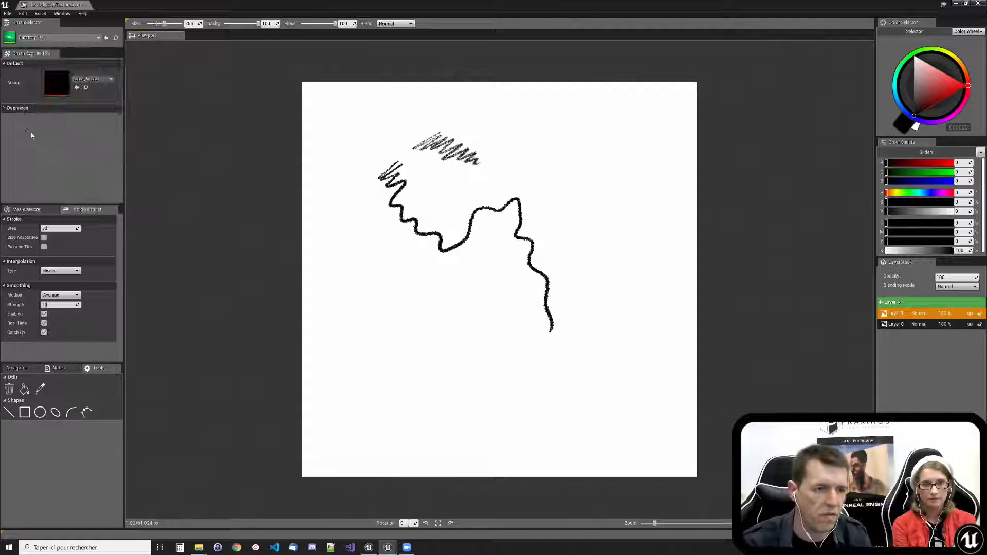
{"action": "left_click", "coordinate": [900, 104]}
{"action": "left_click", "coordinate": [946, 93]}
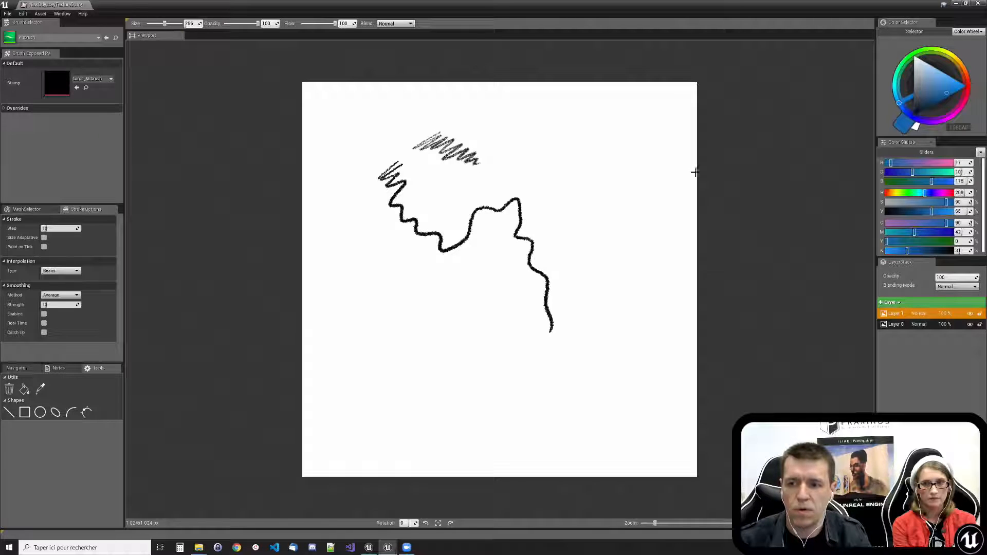
{"action": "mouse_move", "coordinate": [571, 124]}
{"action": "left_mouse_down"}
{"action": "mouse_move", "coordinate": [608, 116]}
{"action": "mouse_move", "coordinate": [641, 284]}
{"action": "mouse_move", "coordinate": [590, 136]}
{"action": "mouse_move", "coordinate": [595, 247]}
{"action": "mouse_move", "coordinate": [502, 383]}
{"action": "mouse_move", "coordinate": [566, 406]}
{"action": "left_mouse_up"}
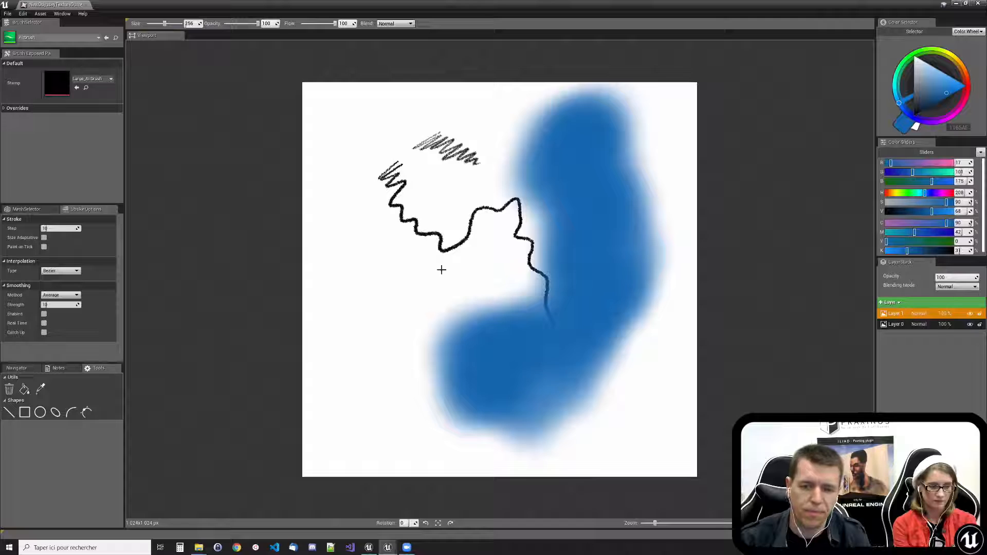
- Choose the Bristle brush and a crimson color, and scribble diagonally across the canvas from its left edge toward the blue stroke
{"action": "left_click", "coordinate": [77, 37]}
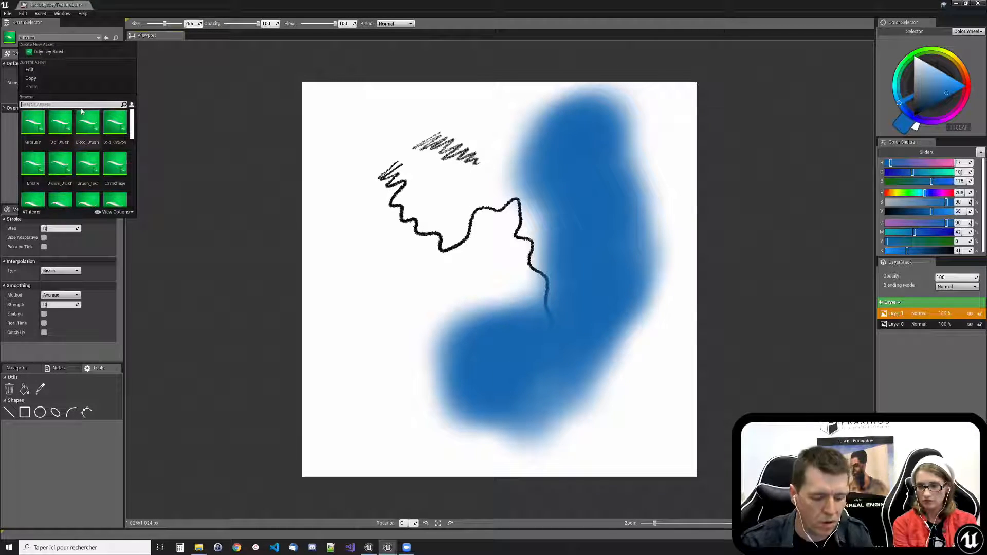
{"action": "type", "text": "brid"}
{"action": "key", "text": "BackSpace"}
{"action": "type", "text": "s"}
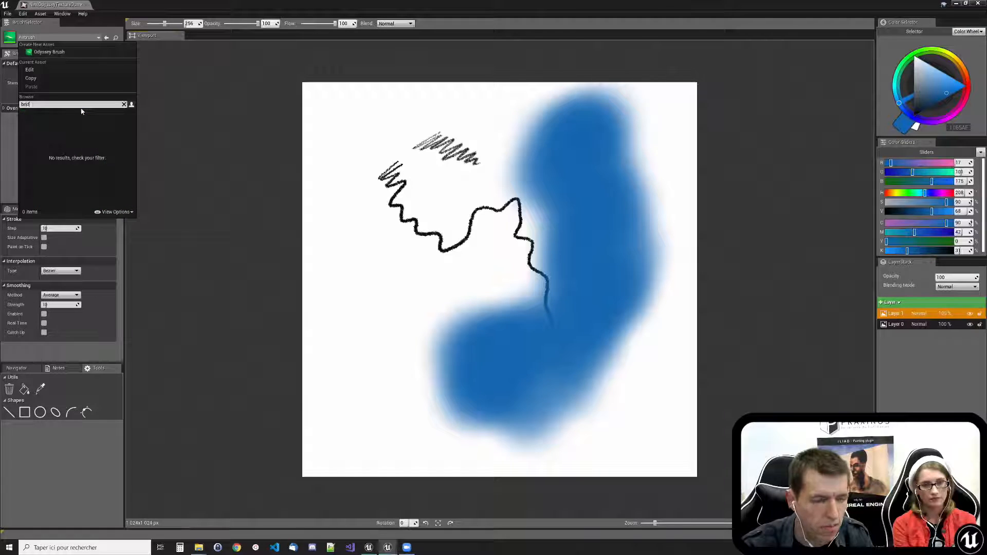
{"action": "left_click", "coordinate": [32, 122]}
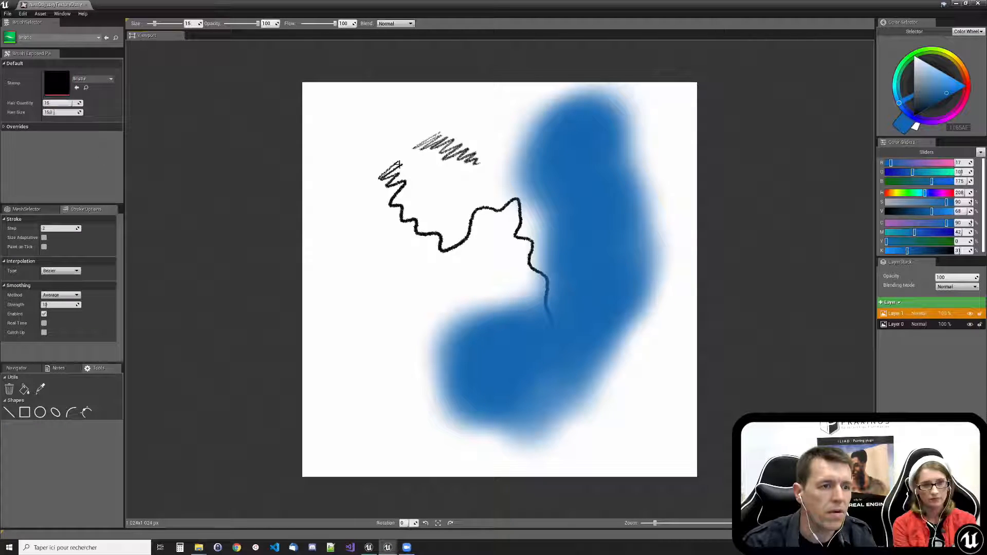
{"action": "left_click", "coordinate": [966, 97]}
{"action": "mouse_move", "coordinate": [339, 323]}
{"action": "left_mouse_down"}
{"action": "mouse_move", "coordinate": [379, 302]}
{"action": "mouse_move", "coordinate": [326, 332]}
{"action": "mouse_move", "coordinate": [452, 260]}
{"action": "mouse_move", "coordinate": [334, 324]}
{"action": "mouse_move", "coordinate": [363, 285]}
{"action": "mouse_move", "coordinate": [329, 327]}
{"action": "mouse_move", "coordinate": [437, 287]}
{"action": "mouse_move", "coordinate": [442, 324]}
{"action": "mouse_move", "coordinate": [483, 358]}
{"action": "left_mouse_up"}
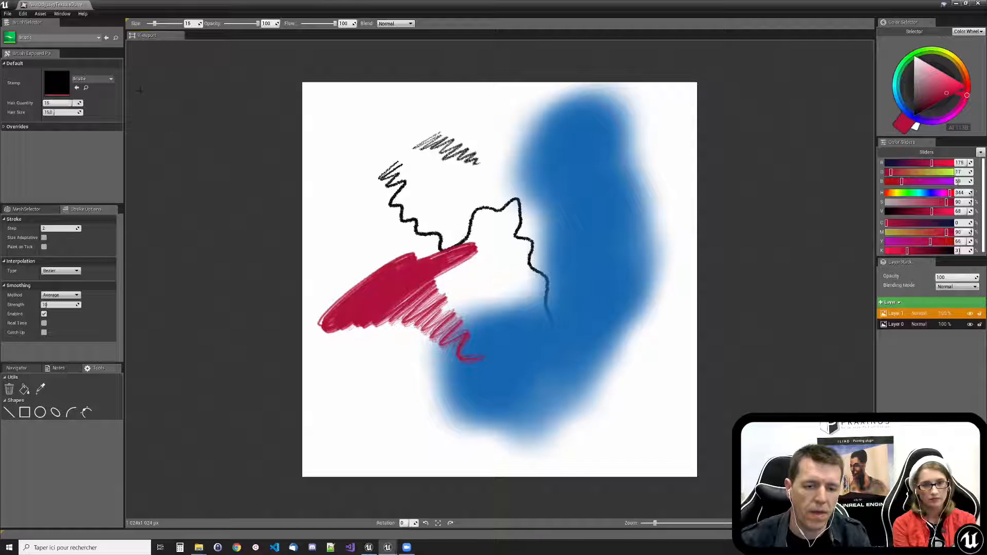
- Choose the Large_Pencil brush and a very dark red, and paint an arched stroke over the black scribble near the canvas top
{"action": "left_click", "coordinate": [62, 38]}
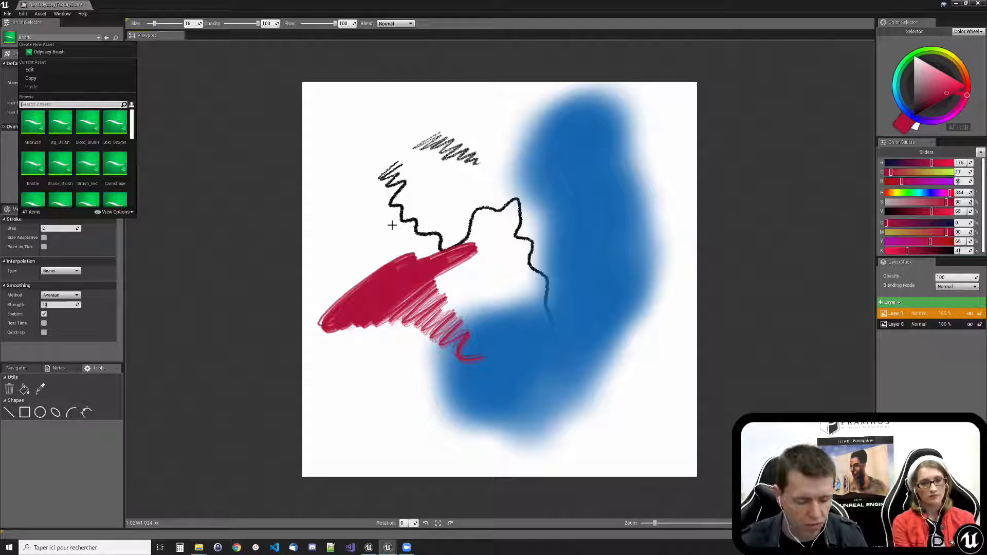
{"action": "type", "text": "large"}
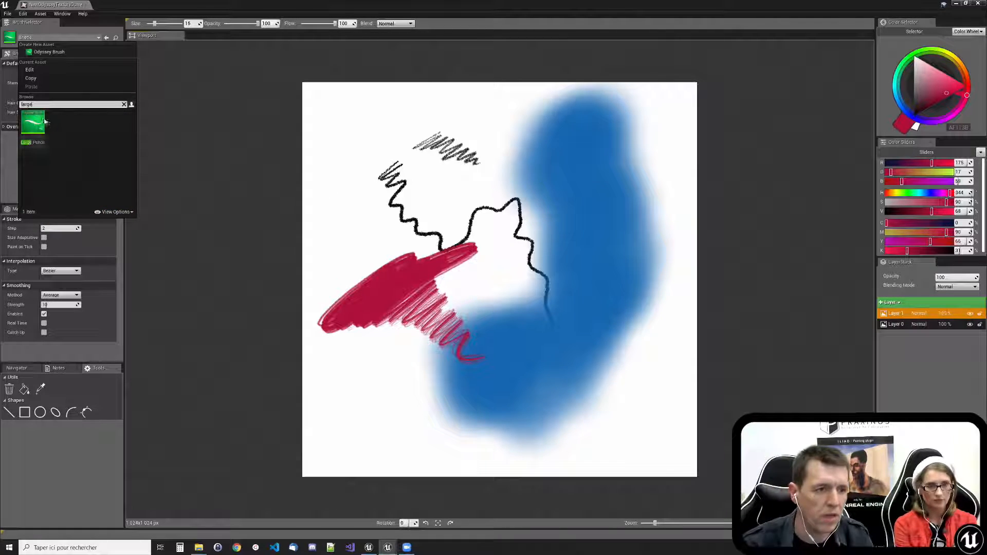
{"action": "left_click", "coordinate": [45, 121]}
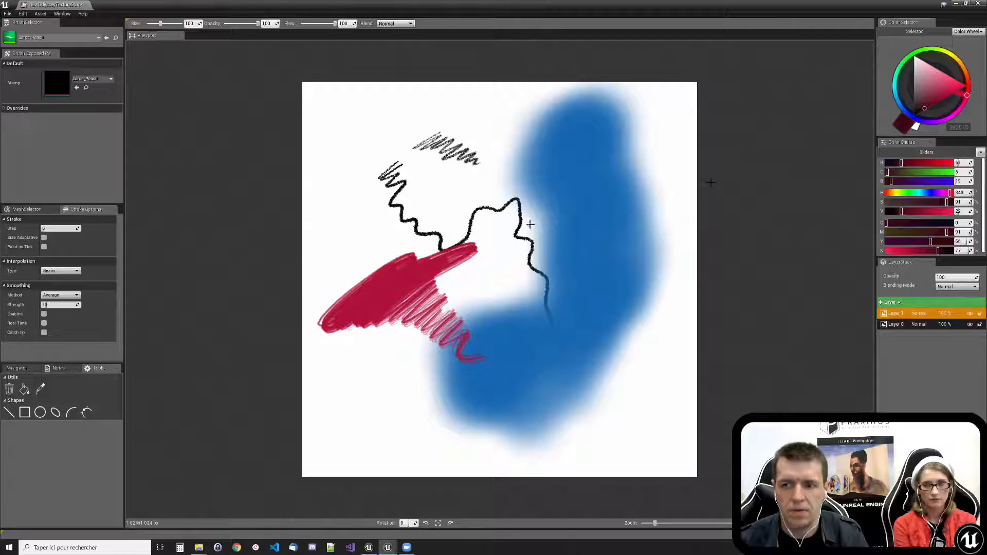
{"action": "mouse_move", "coordinate": [377, 112]}
{"action": "left_mouse_down"}
{"action": "mouse_move", "coordinate": [352, 124]}
{"action": "mouse_move", "coordinate": [357, 134]}
{"action": "mouse_move", "coordinate": [416, 112]}
{"action": "mouse_move", "coordinate": [447, 122]}
{"action": "mouse_move", "coordinate": [480, 163]}
{"action": "left_mouse_up"}
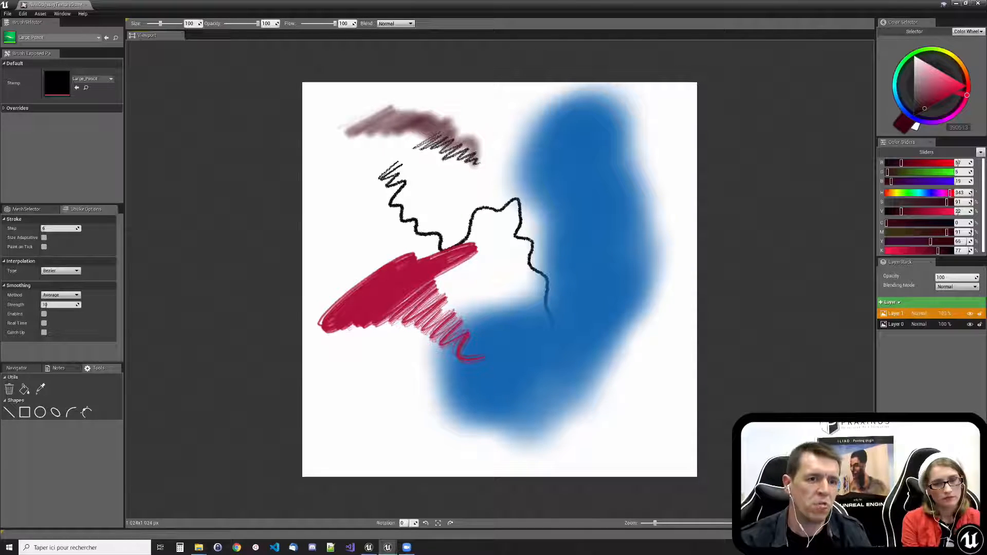
- Use the Erase blend mode to erase streaks from the upper part and right edge of the blue stroke, and restore Normal blending
{"action": "left_click", "coordinate": [406, 23]}
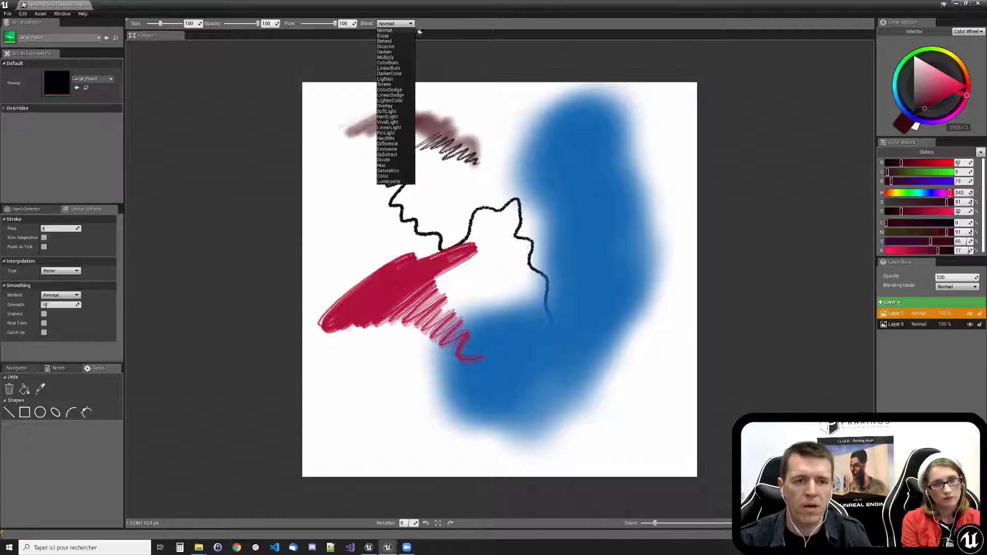
{"action": "left_click", "coordinate": [384, 35]}
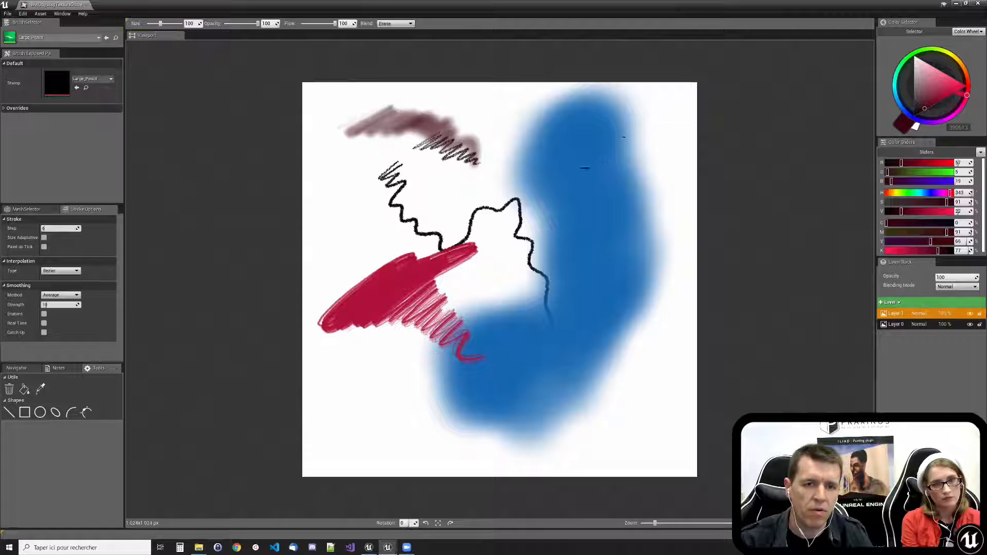
{"action": "mouse_move", "coordinate": [624, 137]}
{"action": "left_mouse_down"}
{"action": "mouse_move", "coordinate": [570, 164]}
{"action": "mouse_move", "coordinate": [624, 138]}
{"action": "mouse_move", "coordinate": [623, 161]}
{"action": "mouse_move", "coordinate": [661, 238]}
{"action": "mouse_move", "coordinate": [652, 304]}
{"action": "left_mouse_up"}
{"action": "left_click", "coordinate": [396, 23]}
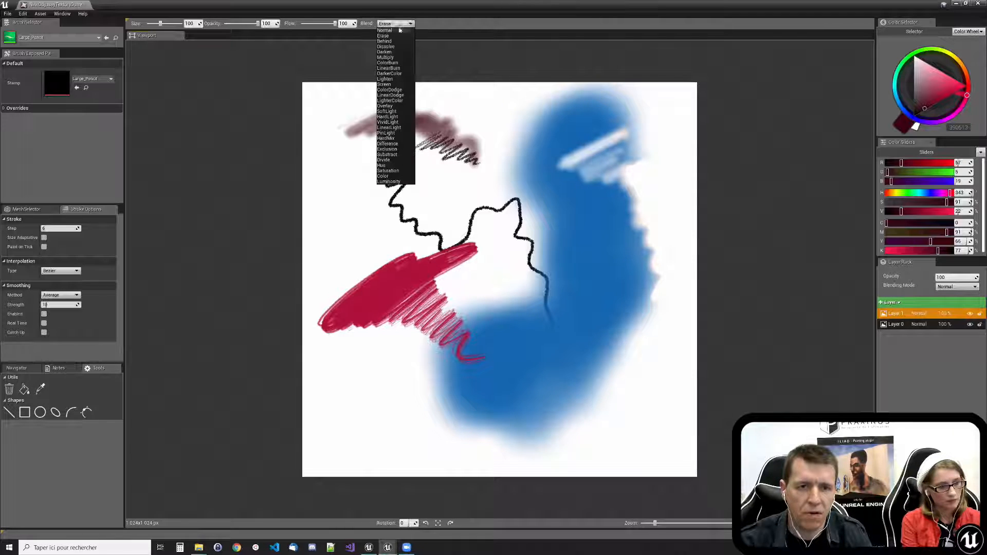
{"action": "left_click", "coordinate": [393, 29]}
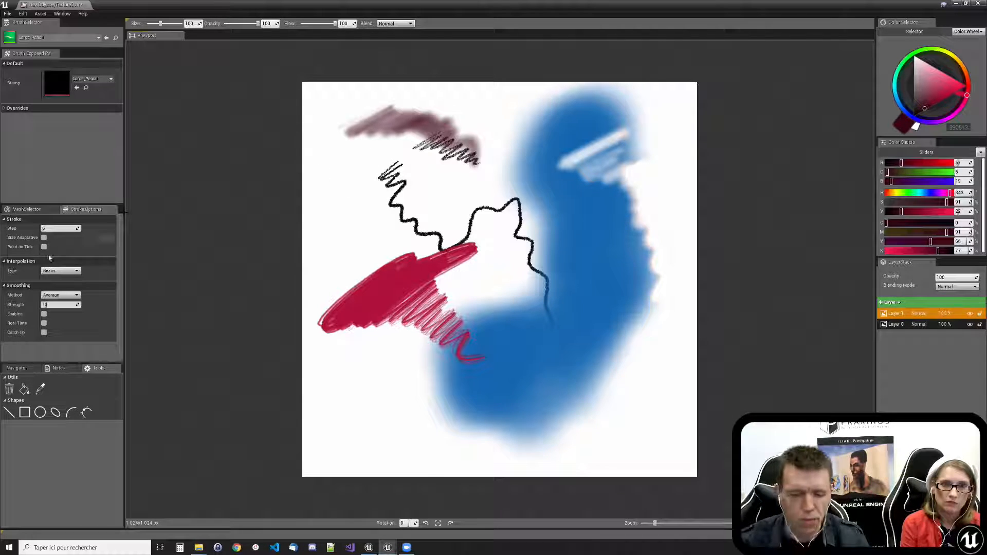
- Clear Layer 1 and cover the middle of the canvas with green speckled paint using the two-color spray brush
{"action": "left_click", "coordinate": [9, 389]}
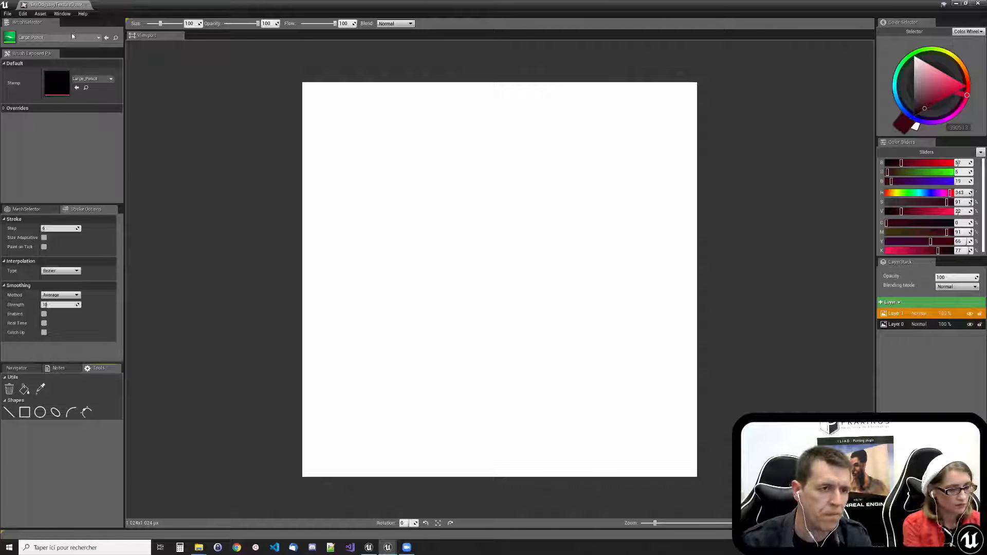
{"action": "left_click", "coordinate": [72, 36]}
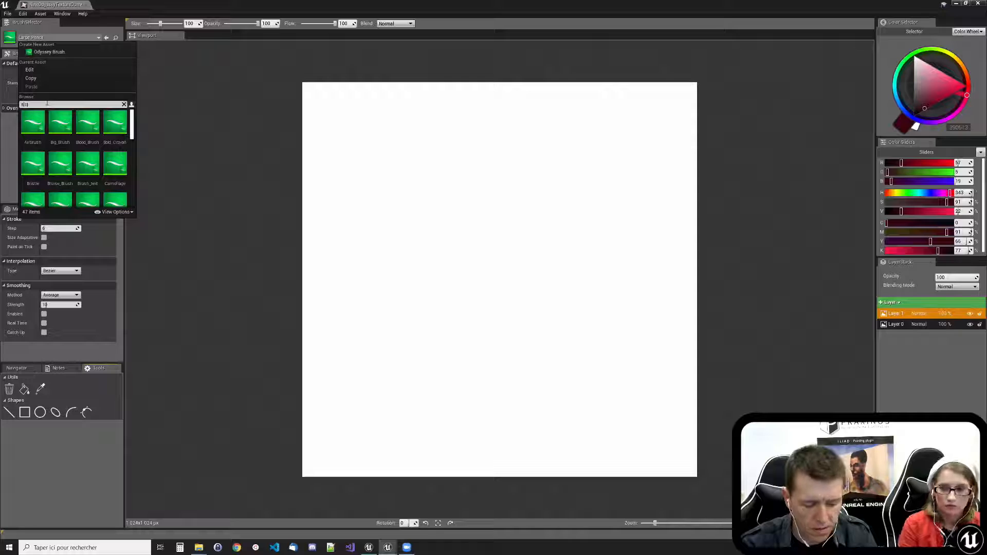
{"action": "type", "text": "ear"}
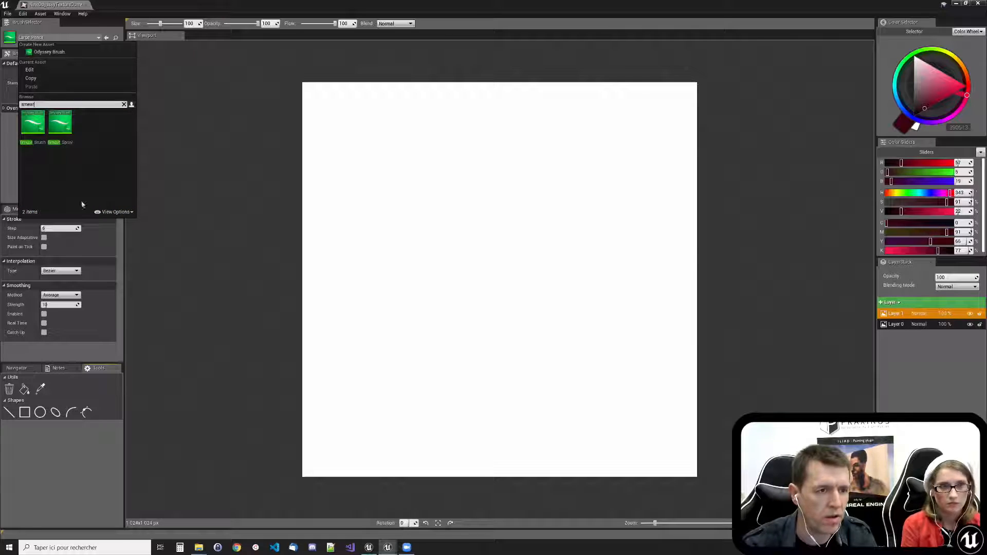
{"action": "left_click", "coordinate": [61, 122]}
{"action": "mouse_move", "coordinate": [392, 183]}
{"action": "left_mouse_down"}
{"action": "mouse_move", "coordinate": [456, 162]}
{"action": "mouse_move", "coordinate": [488, 197]}
{"action": "mouse_move", "coordinate": [524, 257]}
{"action": "mouse_move", "coordinate": [481, 263]}
{"action": "mouse_move", "coordinate": [411, 242]}
{"action": "mouse_move", "coordinate": [478, 209]}
{"action": "mouse_move", "coordinate": [501, 307]}
{"action": "left_mouse_up"}
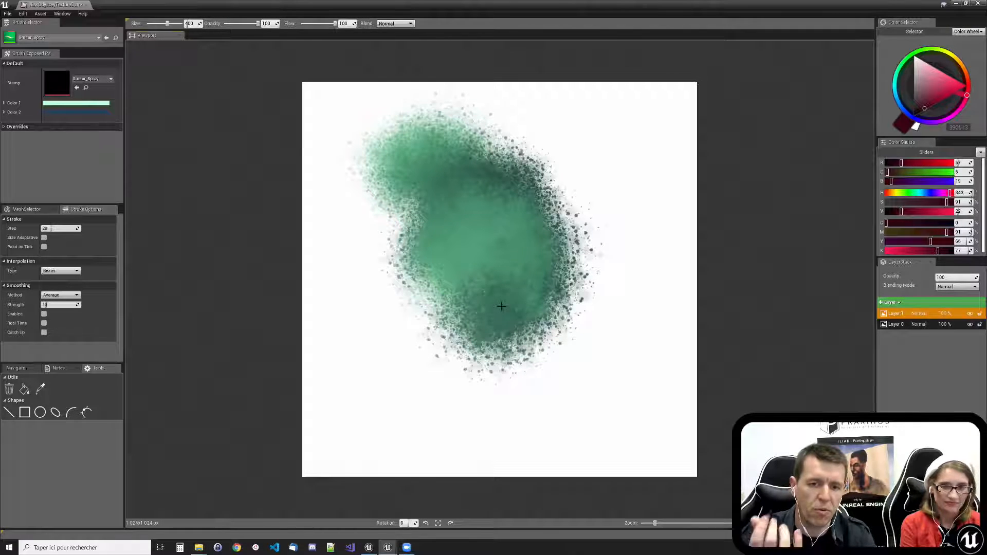
{"action": "mouse_move", "coordinate": [488, 232]}
{"action": "left_mouse_down"}
{"action": "mouse_move", "coordinate": [493, 154]}
{"action": "mouse_move", "coordinate": [586, 270]}
{"action": "mouse_move", "coordinate": [535, 355]}
{"action": "mouse_move", "coordinate": [465, 365]}
{"action": "mouse_move", "coordinate": [420, 288]}
{"action": "mouse_move", "coordinate": [432, 172]}
{"action": "mouse_move", "coordinate": [398, 260]}
{"action": "mouse_move", "coordinate": [442, 354]}
{"action": "mouse_move", "coordinate": [518, 398]}
{"action": "mouse_move", "coordinate": [591, 360]}
{"action": "left_mouse_up"}
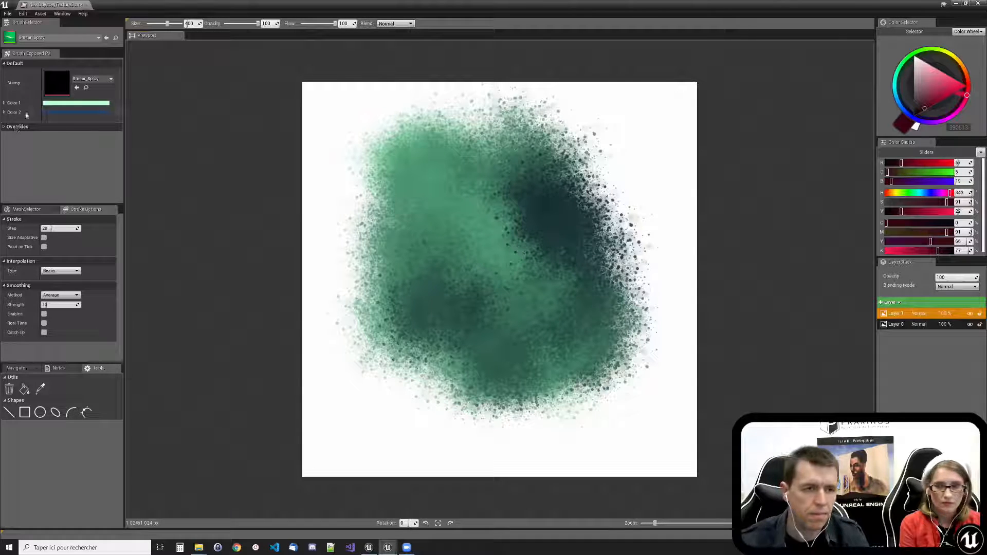
- Choose the pixel brush that has Dot Size and Angle settings, and clear the green spray paint from Layer 1
{"action": "left_click", "coordinate": [72, 37]}
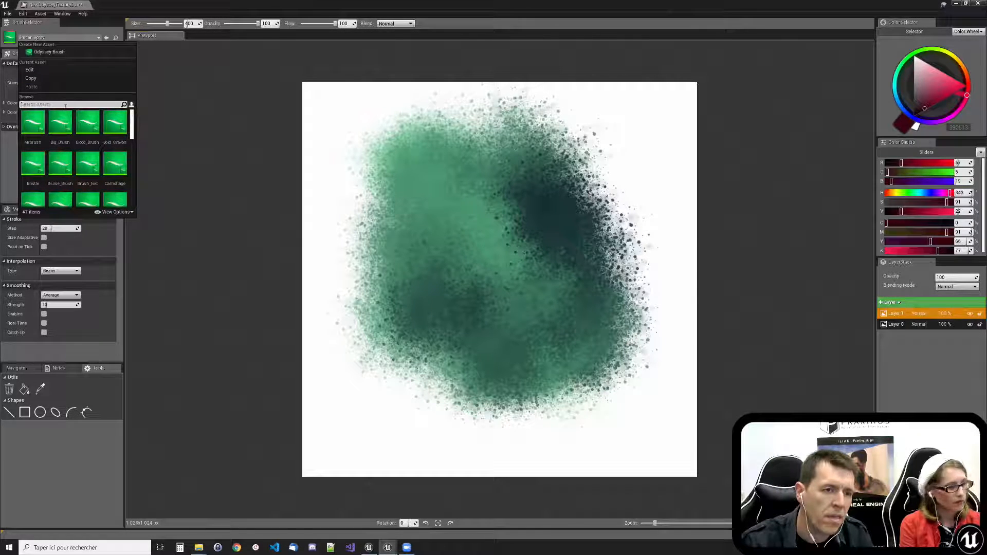
{"action": "type", "text": "pixel"}
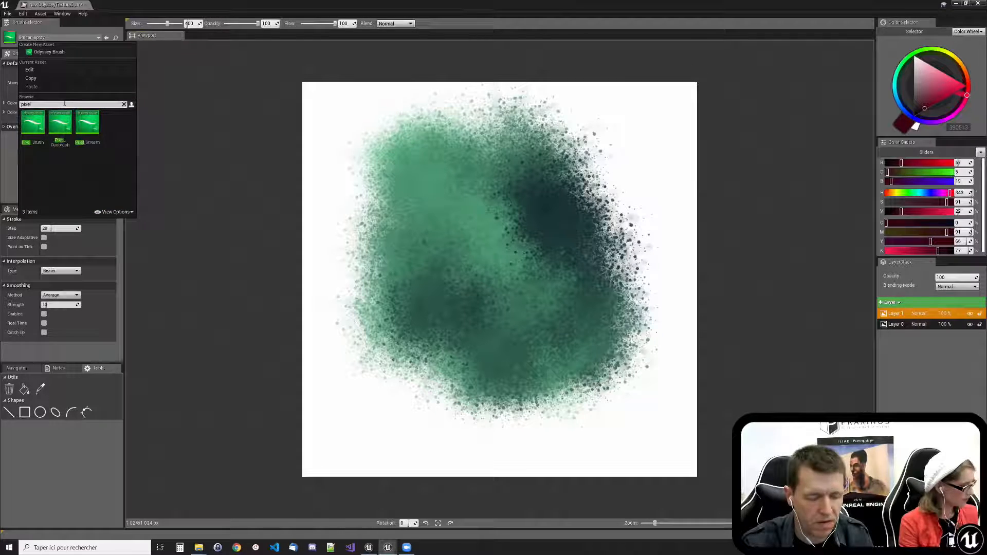
{"action": "left_click", "coordinate": [91, 127]}
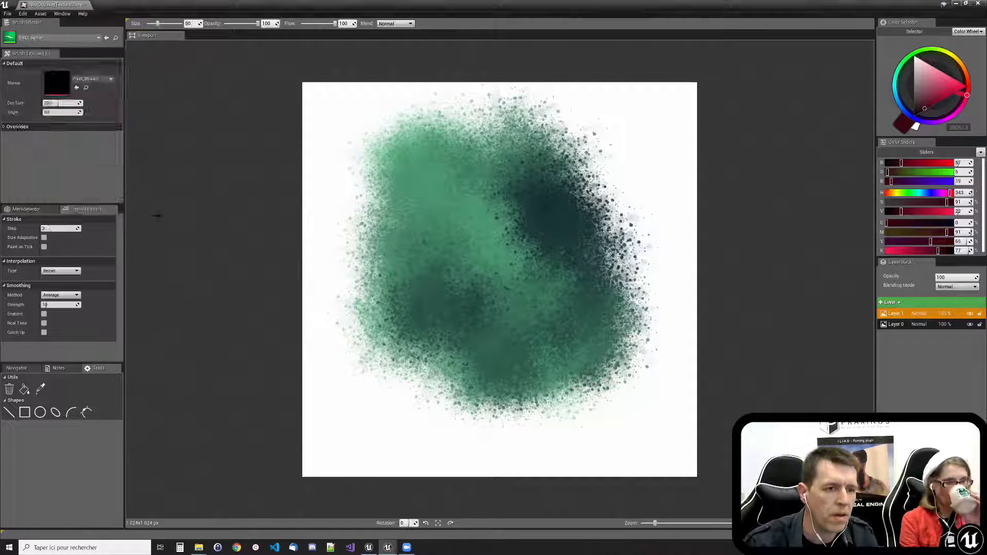
{"action": "left_click", "coordinate": [9, 390]}
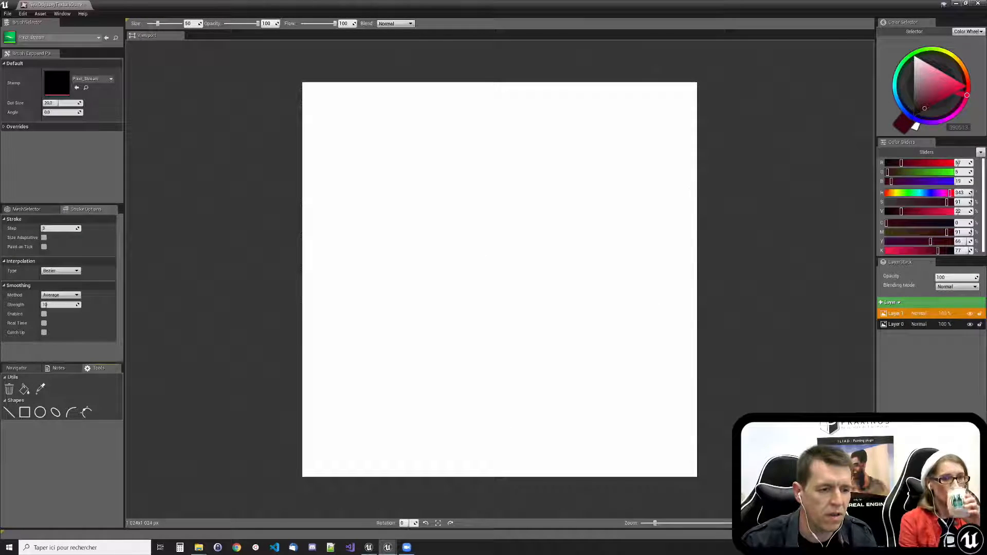
- Pick a medium blue and paint a winding dashed stroke across the canvas plus a dense scribble in its upper-left area
{"action": "left_click", "coordinate": [898, 101]}
{"action": "left_click_drag", "start_coordinate": [938, 97], "coordinate": [946, 93]}
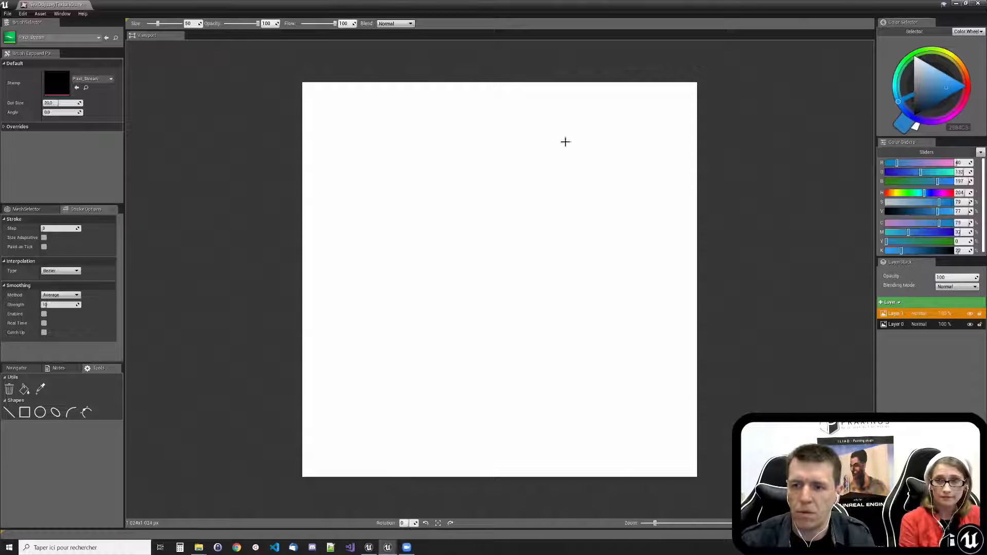
{"action": "mouse_move", "coordinate": [566, 141]}
{"action": "left_mouse_down"}
{"action": "mouse_move", "coordinate": [566, 99]}
{"action": "mouse_move", "coordinate": [390, 115]}
{"action": "mouse_move", "coordinate": [492, 163]}
{"action": "mouse_move", "coordinate": [596, 239]}
{"action": "mouse_move", "coordinate": [538, 399]}
{"action": "mouse_move", "coordinate": [535, 220]}
{"action": "mouse_move", "coordinate": [346, 311]}
{"action": "mouse_move", "coordinate": [424, 435]}
{"action": "mouse_move", "coordinate": [629, 452]}
{"action": "left_mouse_up"}
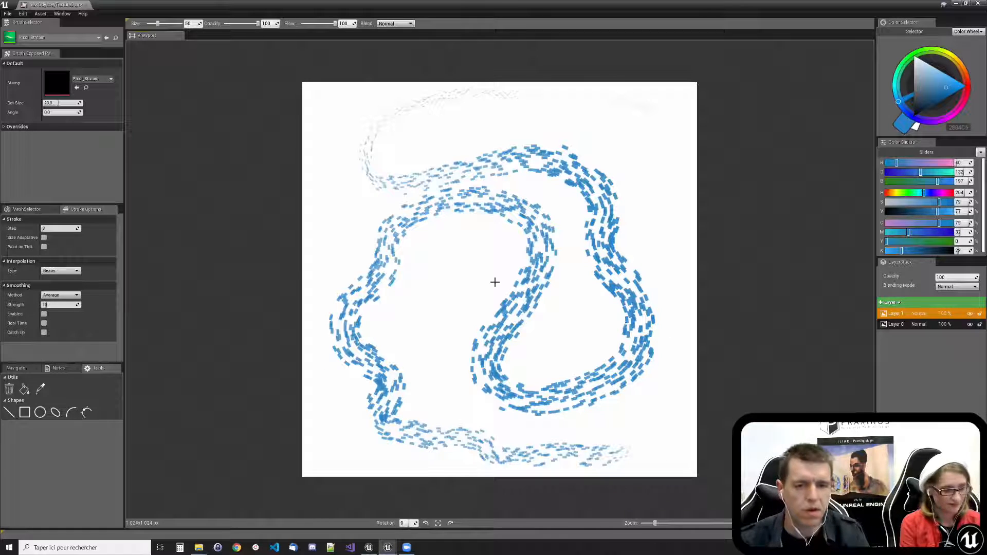
{"action": "mouse_move", "coordinate": [355, 188]}
{"action": "left_mouse_down"}
{"action": "mouse_move", "coordinate": [427, 149]}
{"action": "mouse_move", "coordinate": [381, 206]}
{"action": "mouse_move", "coordinate": [434, 186]}
{"action": "mouse_move", "coordinate": [492, 91]}
{"action": "mouse_move", "coordinate": [339, 257]}
{"action": "mouse_move", "coordinate": [462, 298]}
{"action": "mouse_move", "coordinate": [488, 288]}
{"action": "left_mouse_up"}
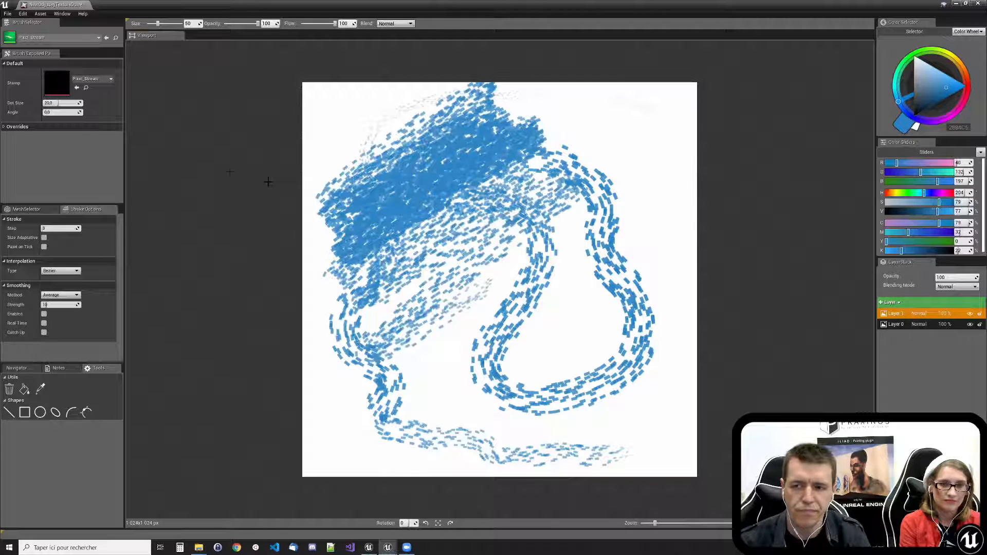
- Clear Layer 1, choose the cartoon bush brush, and paint a round clump of green foliage on the upper middle of the canvas
{"action": "left_click", "coordinate": [9, 389]}
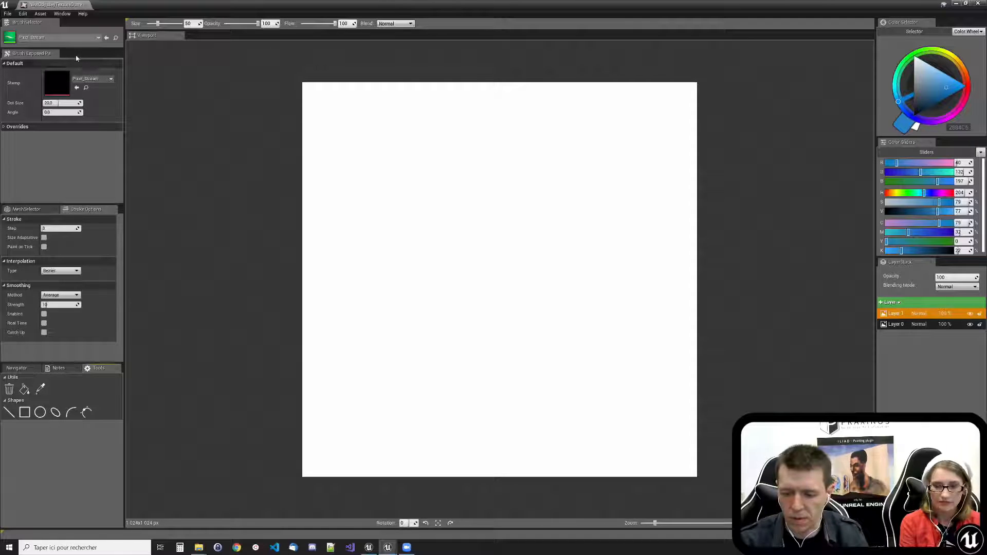
{"action": "left_click", "coordinate": [72, 37]}
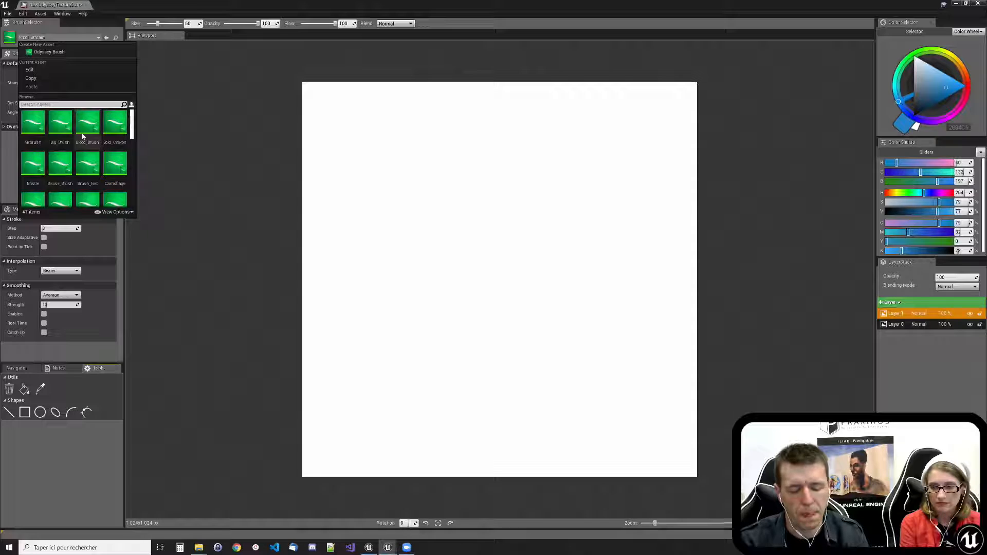
{"action": "type", "text": "bush"}
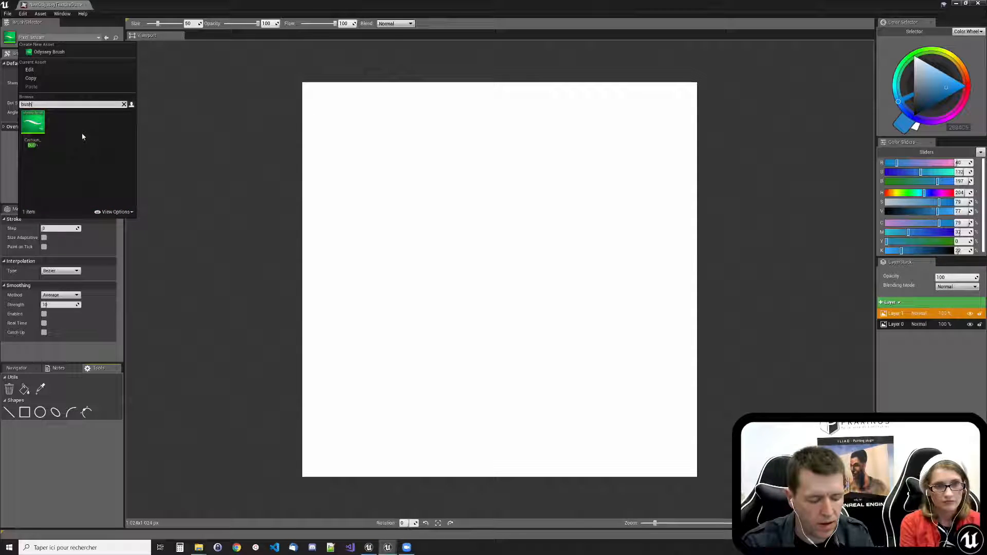
{"action": "left_click", "coordinate": [32, 123]}
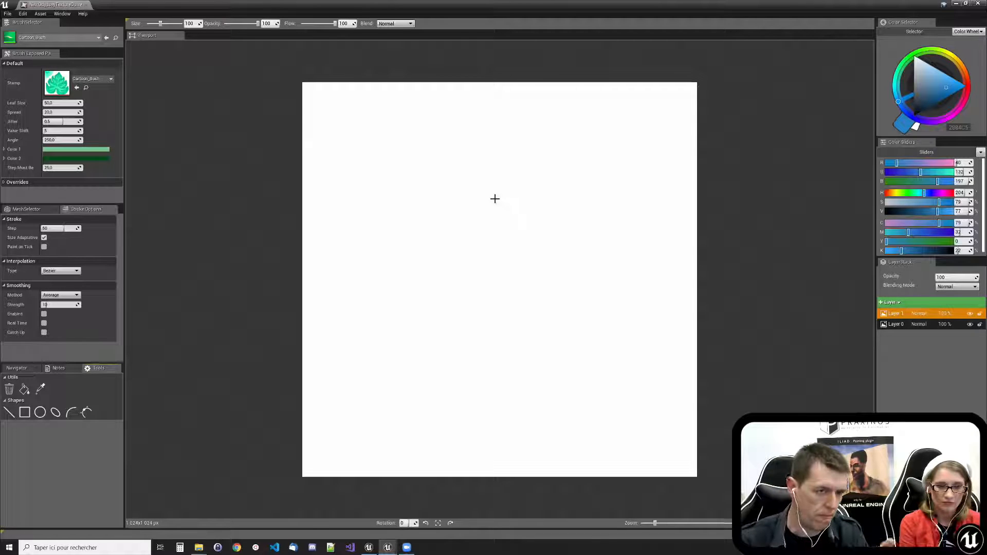
{"action": "mouse_move", "coordinate": [447, 198]}
{"action": "left_mouse_down"}
{"action": "mouse_move", "coordinate": [449, 218]}
{"action": "mouse_move", "coordinate": [535, 216]}
{"action": "mouse_move", "coordinate": [460, 256]}
{"action": "mouse_move", "coordinate": [439, 175]}
{"action": "mouse_move", "coordinate": [434, 240]}
{"action": "mouse_move", "coordinate": [540, 159]}
{"action": "mouse_move", "coordinate": [561, 247]}
{"action": "mouse_move", "coordinate": [540, 278]}
{"action": "mouse_move", "coordinate": [504, 257]}
{"action": "mouse_move", "coordinate": [470, 293]}
{"action": "mouse_move", "coordinate": [496, 259]}
{"action": "left_mouse_up"}
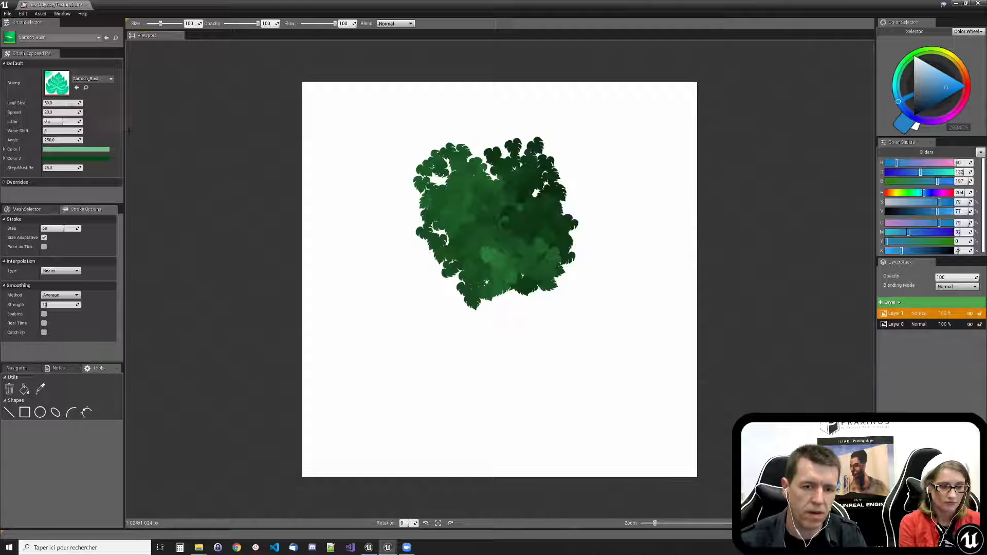
- Choose the leaves brush and paint a cluster of small blue and purple leaves below and left of the green bush
{"action": "left_click", "coordinate": [57, 37]}
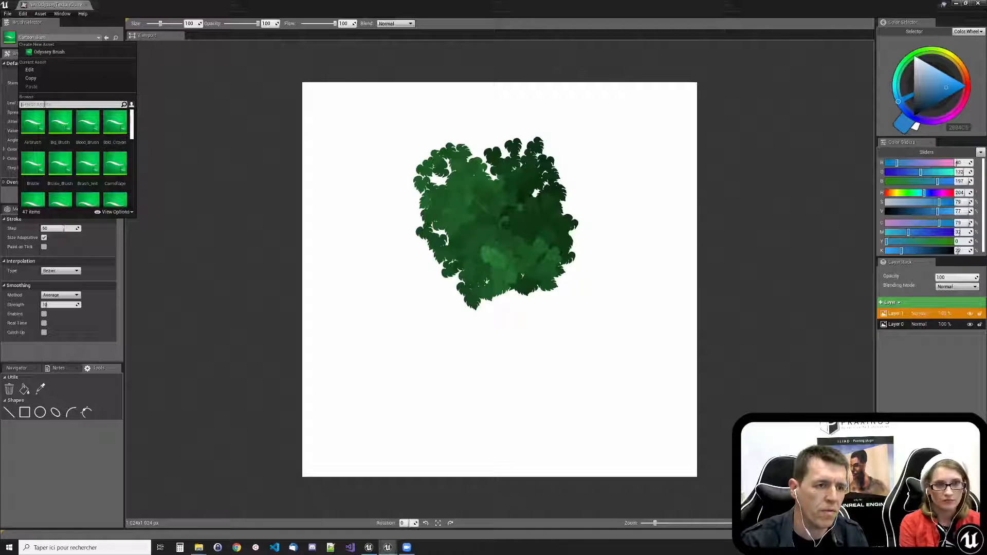
{"action": "left_click", "coordinate": [46, 104]}
{"action": "type", "text": "leave"}
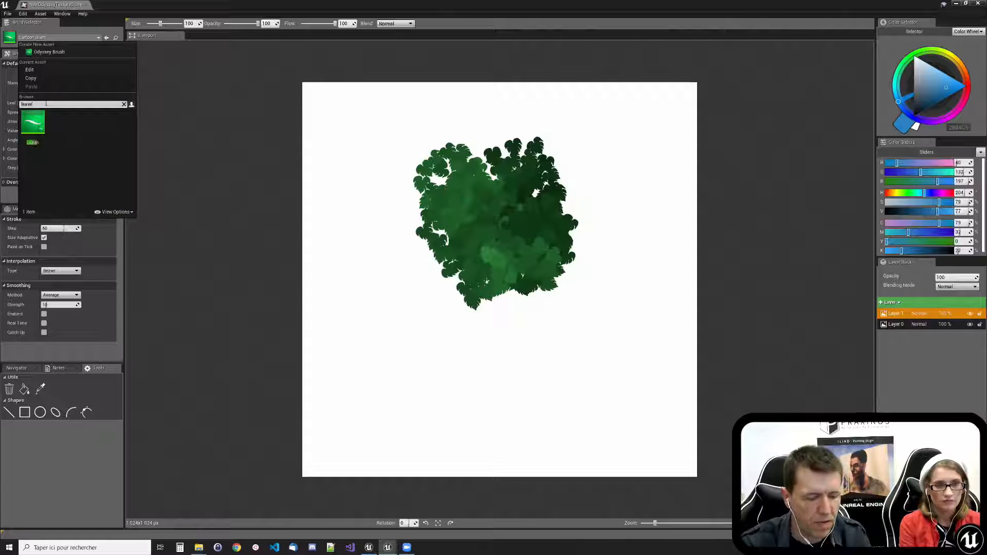
{"action": "left_click", "coordinate": [46, 128]}
{"action": "mouse_move", "coordinate": [395, 314]}
{"action": "left_mouse_down"}
{"action": "mouse_move", "coordinate": [422, 355]}
{"action": "mouse_move", "coordinate": [463, 380]}
{"action": "mouse_move", "coordinate": [508, 370]}
{"action": "left_mouse_up"}
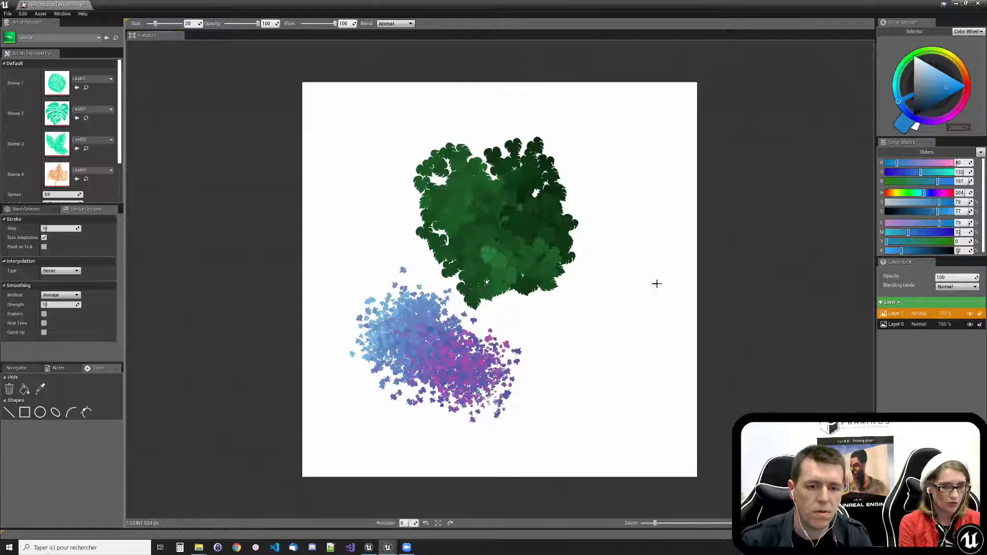
- Pick a light green and paint a cluster of small leaves below and right of the green bush
{"action": "left_click", "coordinate": [949, 61]}
{"action": "left_click_drag", "start_coordinate": [949, 61], "coordinate": [928, 49]}
{"action": "mouse_move", "coordinate": [558, 267]}
{"action": "left_mouse_down"}
{"action": "mouse_move", "coordinate": [555, 311]}
{"action": "mouse_move", "coordinate": [583, 329]}
{"action": "mouse_move", "coordinate": [622, 411]}
{"action": "mouse_move", "coordinate": [586, 365]}
{"action": "left_mouse_up"}
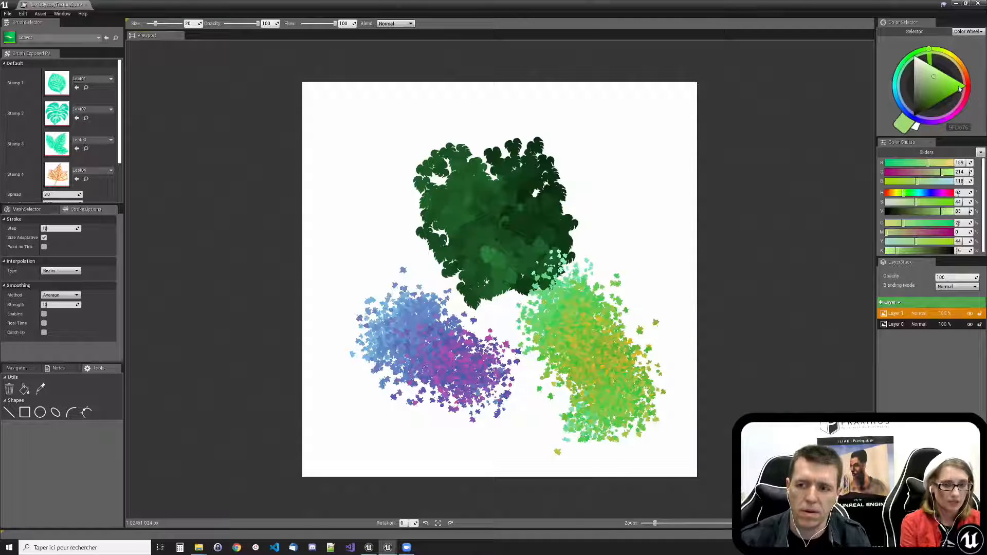
- Pick a darker muted green and paint small leaves over the bush's right edge and the upper part of the light green cluster
{"action": "left_click", "coordinate": [928, 93]}
{"action": "left_click", "coordinate": [923, 90]}
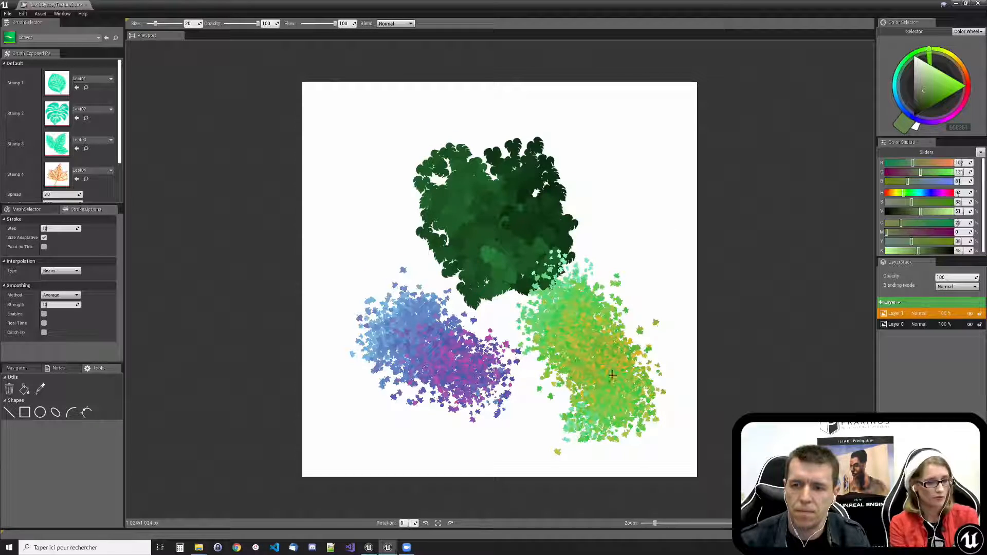
{"action": "mouse_move", "coordinate": [629, 313]}
{"action": "left_mouse_down"}
{"action": "mouse_move", "coordinate": [655, 221]}
{"action": "mouse_move", "coordinate": [586, 257]}
{"action": "mouse_move", "coordinate": [637, 297]}
{"action": "mouse_move", "coordinate": [596, 309]}
{"action": "mouse_move", "coordinate": [576, 273]}
{"action": "mouse_move", "coordinate": [545, 257]}
{"action": "mouse_move", "coordinate": [546, 332]}
{"action": "mouse_move", "coordinate": [514, 360]}
{"action": "left_mouse_up"}
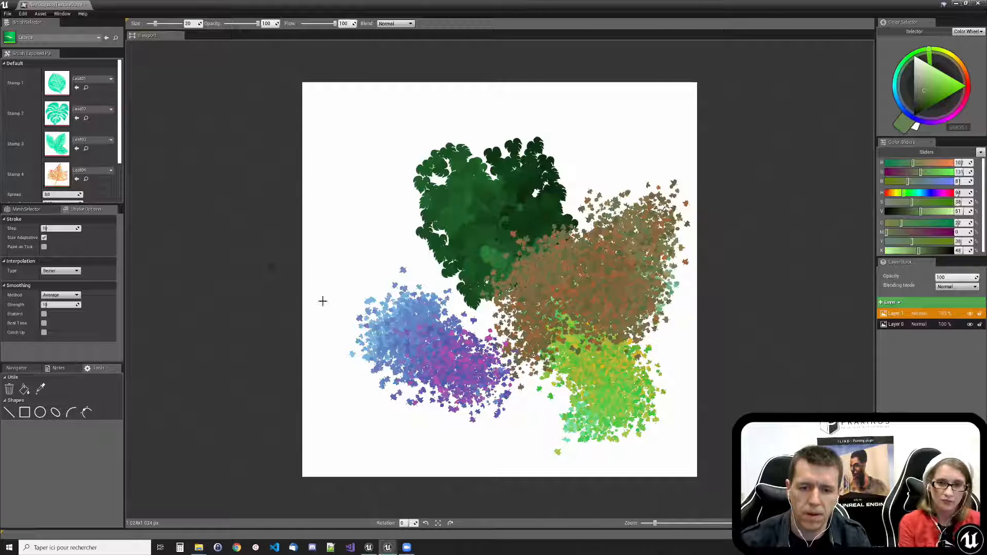
- Set the brush size to 83, cover most of the canvas with large leaves, and clear Layer 1
{"action": "left_click_drag", "start_coordinate": [158, 25], "coordinate": [160, 24]}
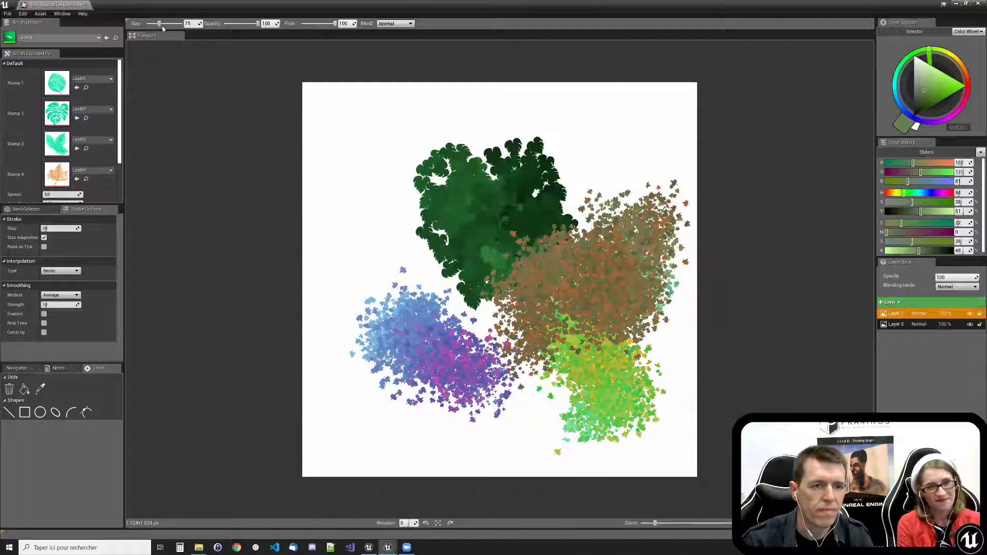
{"action": "mouse_move", "coordinate": [377, 161]}
{"action": "left_mouse_down"}
{"action": "mouse_move", "coordinate": [350, 216]}
{"action": "mouse_move", "coordinate": [427, 142]}
{"action": "mouse_move", "coordinate": [514, 283]}
{"action": "mouse_move", "coordinate": [488, 359]}
{"action": "mouse_move", "coordinate": [409, 147]}
{"action": "left_mouse_up"}
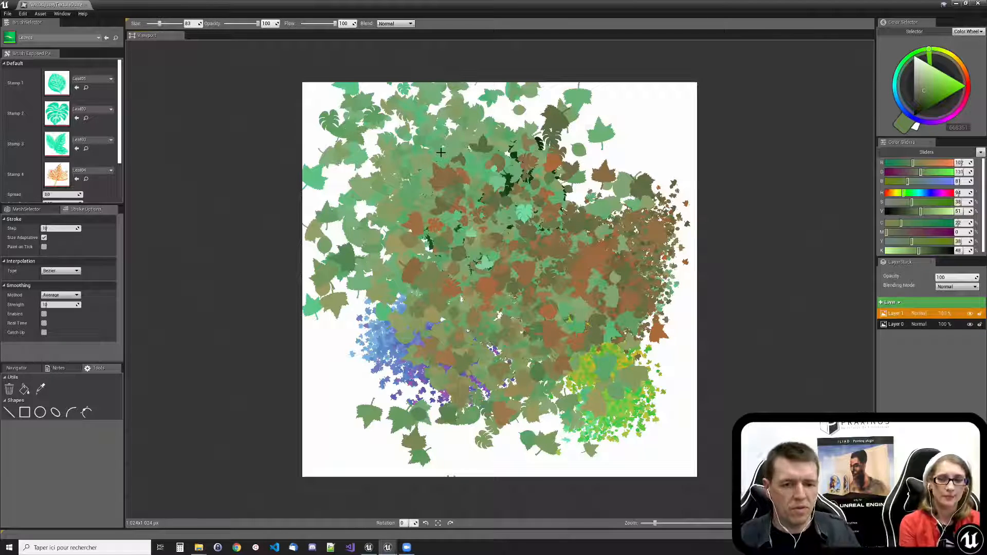
{"action": "left_click", "coordinate": [9, 390]}
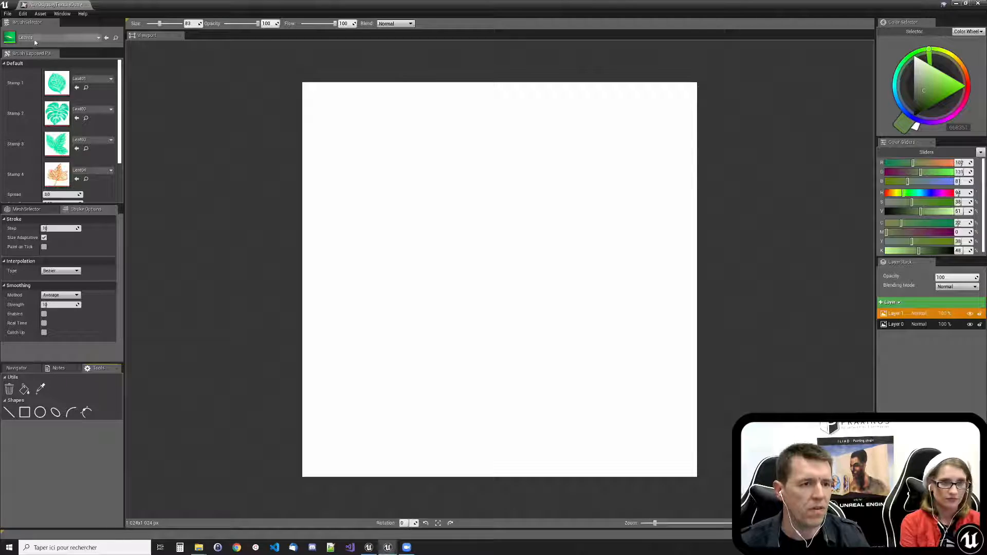
- Create a new Odyssey Brush asset in the Content folder and open its event graph
{"action": "left_click", "coordinate": [82, 37]}
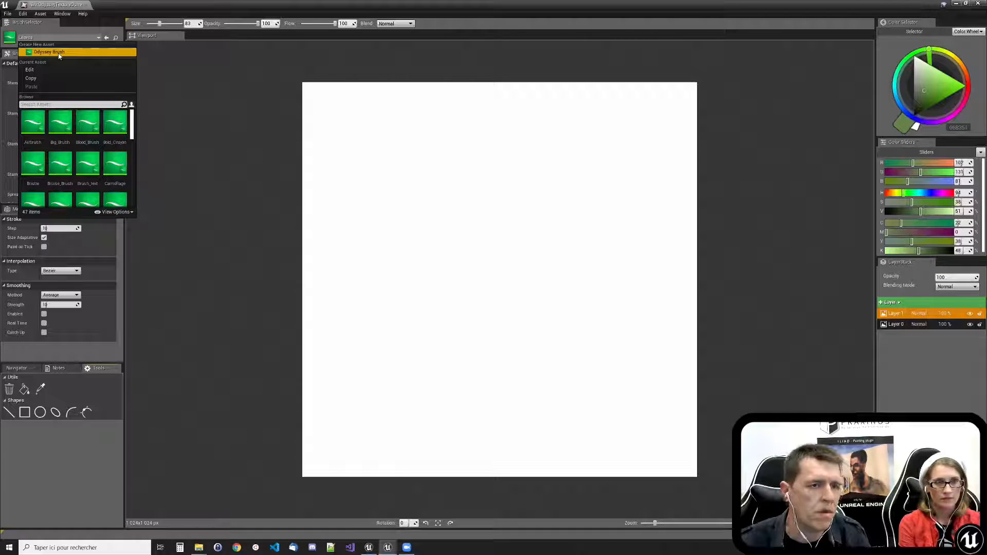
{"action": "left_click", "coordinate": [58, 53]}
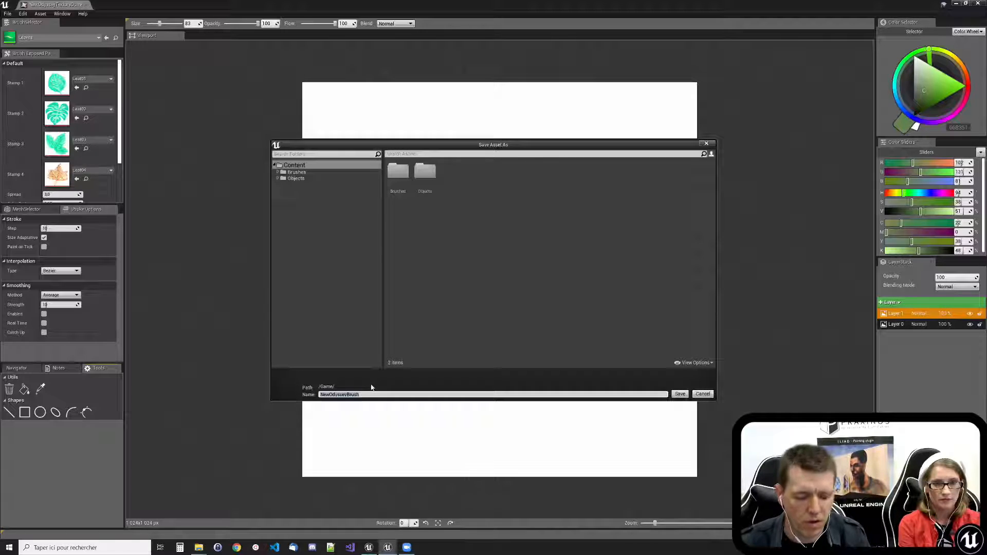
{"action": "key", "text": "Return"}
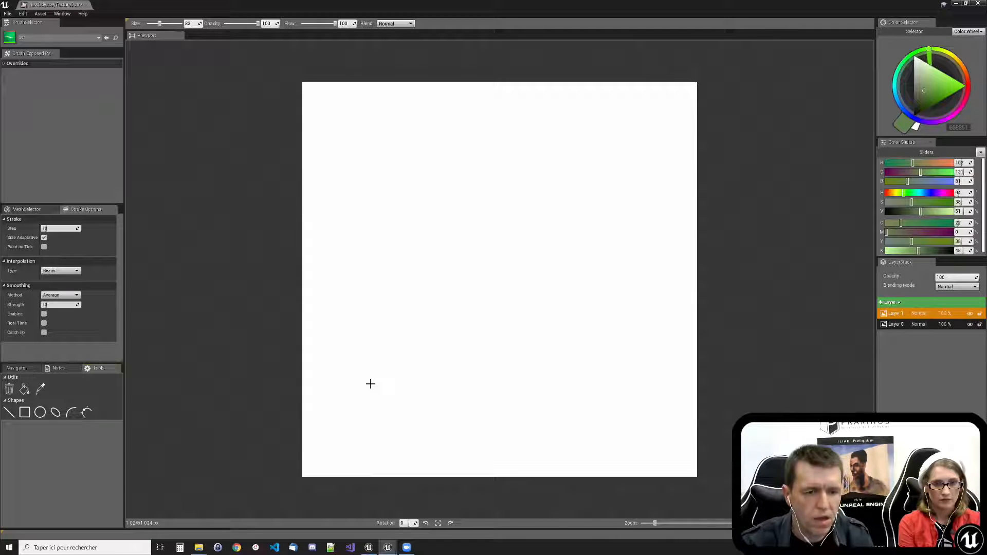
{"action": "double_click", "coordinate": [11, 38]}
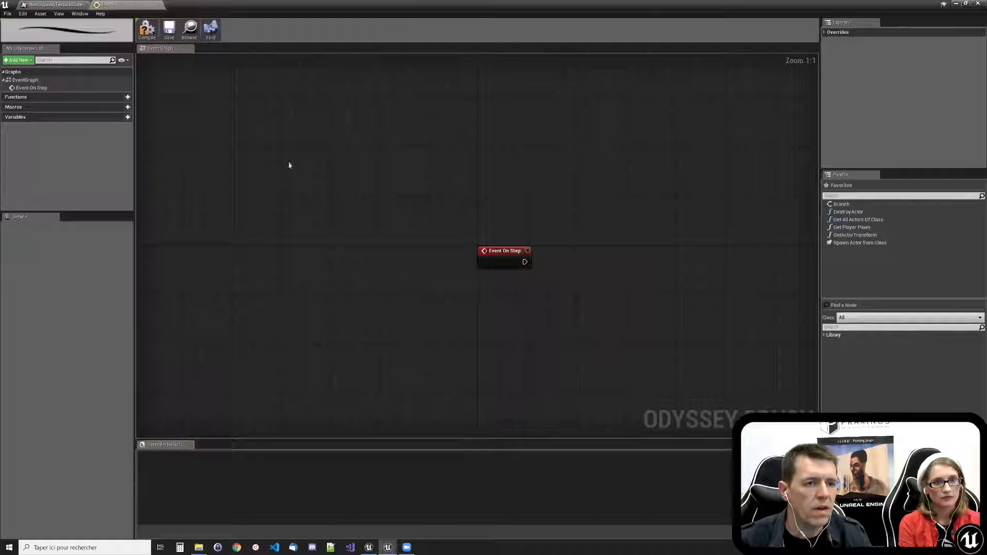
{"action": "right_click_drag", "start_coordinate": [417, 186], "coordinate": [306, 160]}
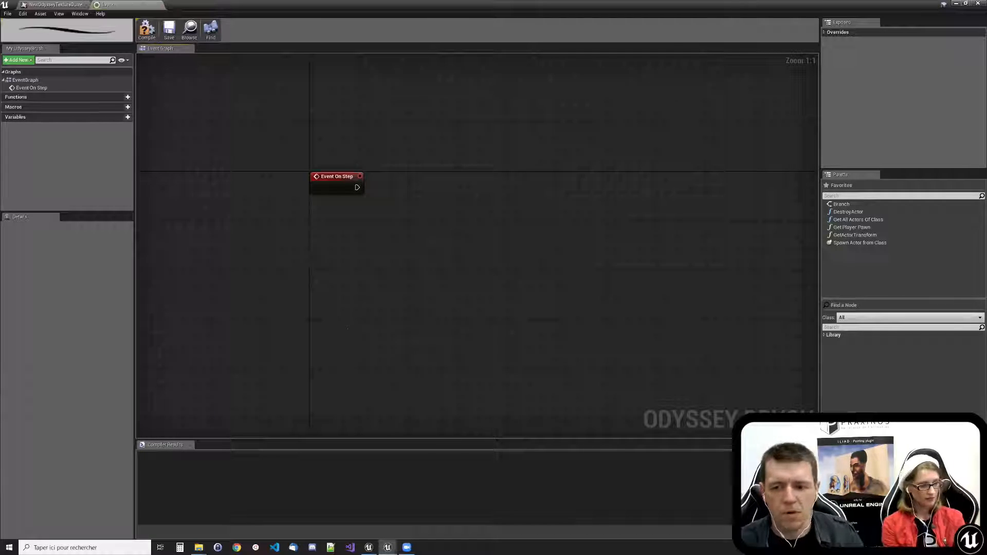
- Expand the node Library in the palette and enlarge the area showing its categories
{"action": "left_click", "coordinate": [825, 335]}
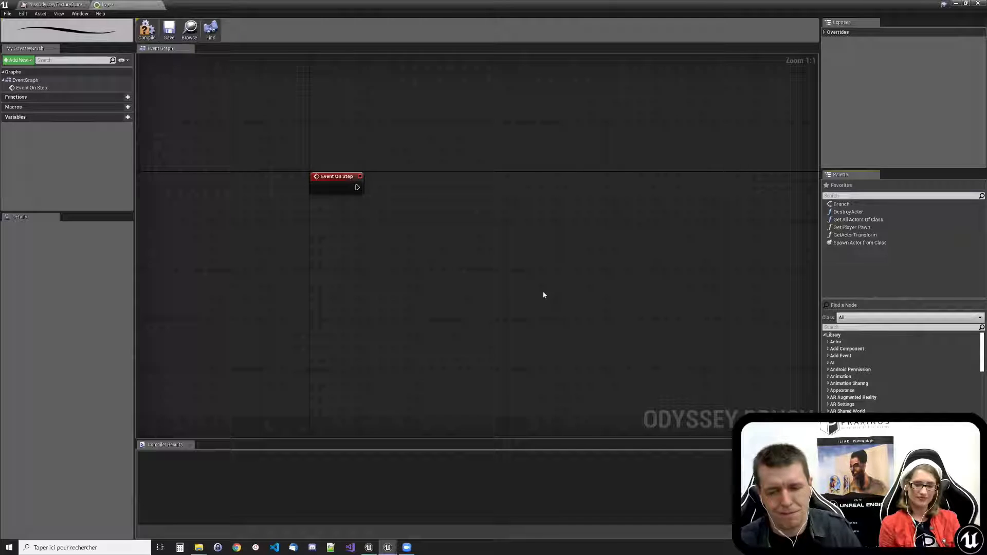
{"action": "left_click_drag", "start_coordinate": [905, 304], "coordinate": [905, 273]}
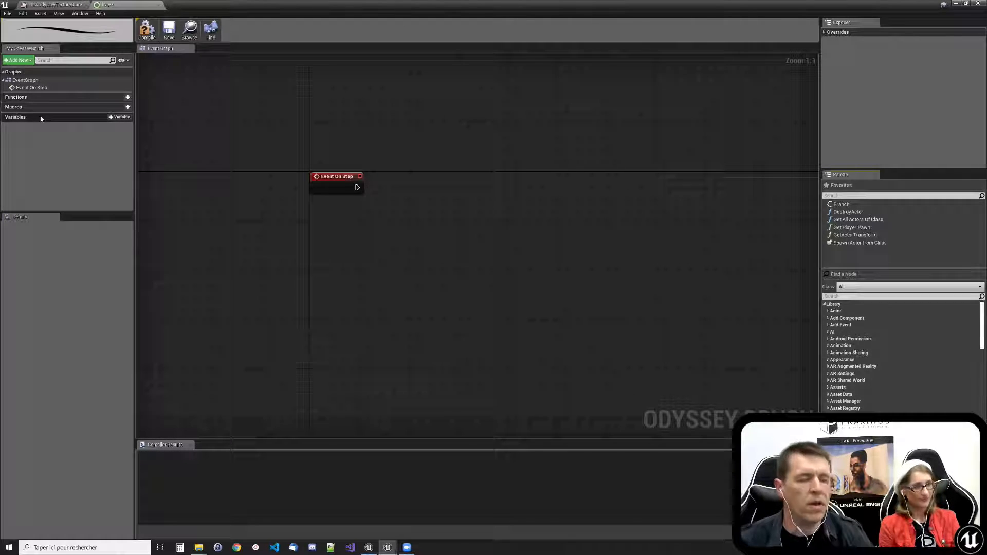
{"action": "left_click", "coordinate": [149, 32]}
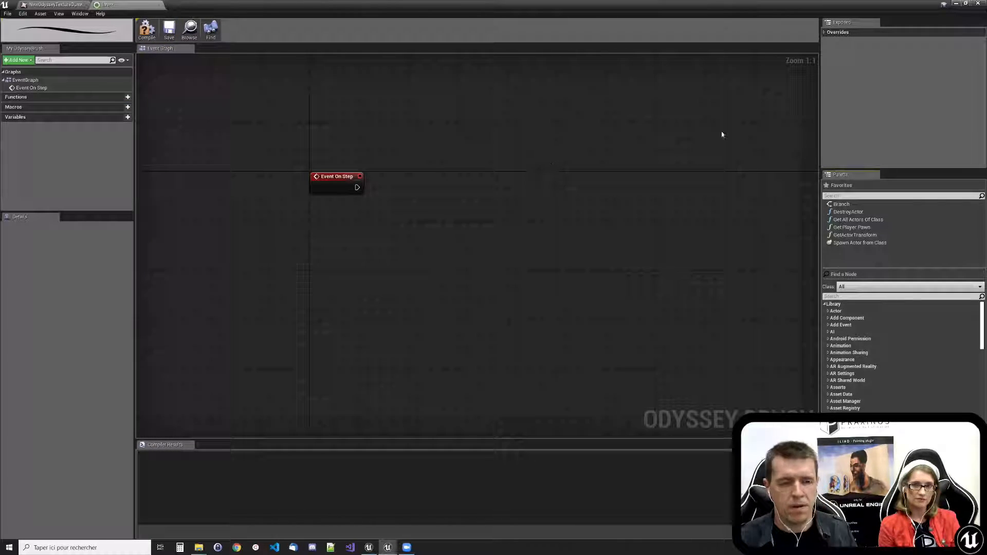
{"action": "left_click_drag", "start_coordinate": [895, 171], "coordinate": [828, 38]}
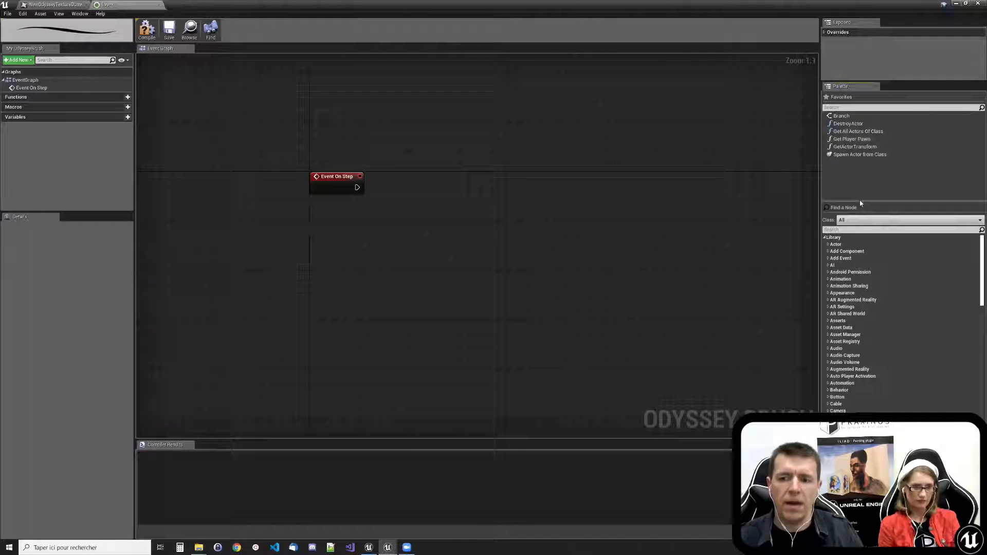
{"action": "left_click_drag", "start_coordinate": [861, 205], "coordinate": [861, 165]}
- Find the Odyssey Brush category in the node library, expand it, and examine its Get nodes
{"action": "scroll", "coordinate": [874, 344], "scroll_direction": "down", "scroll_amount": 8}
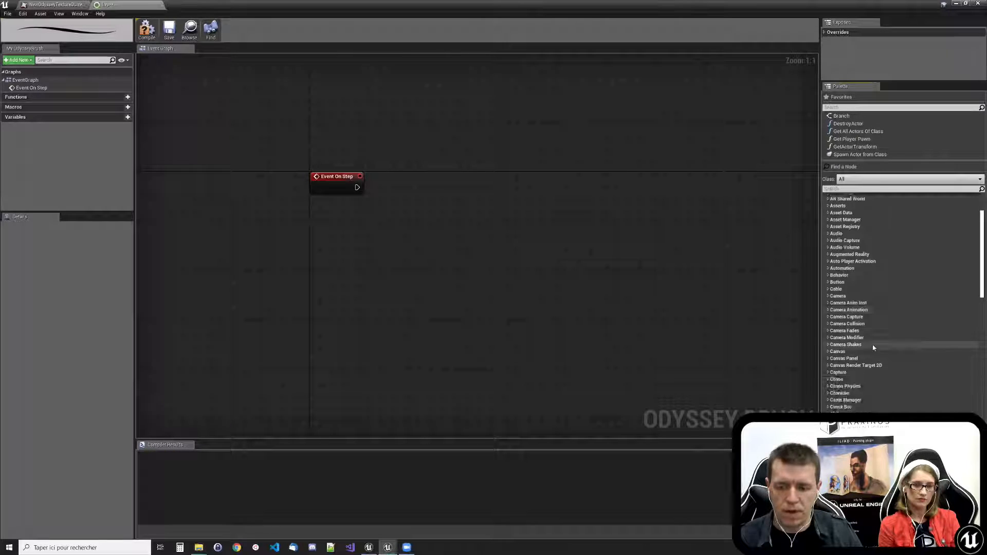
{"action": "scroll", "coordinate": [872, 345], "scroll_direction": "down", "scroll_amount": 15}
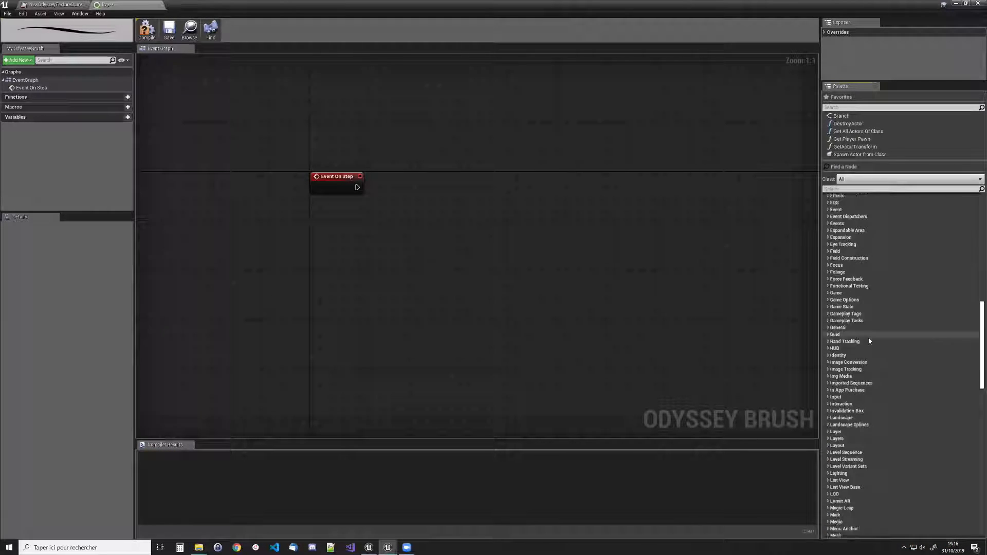
{"action": "scroll", "coordinate": [869, 341], "scroll_direction": "down", "scroll_amount": 10}
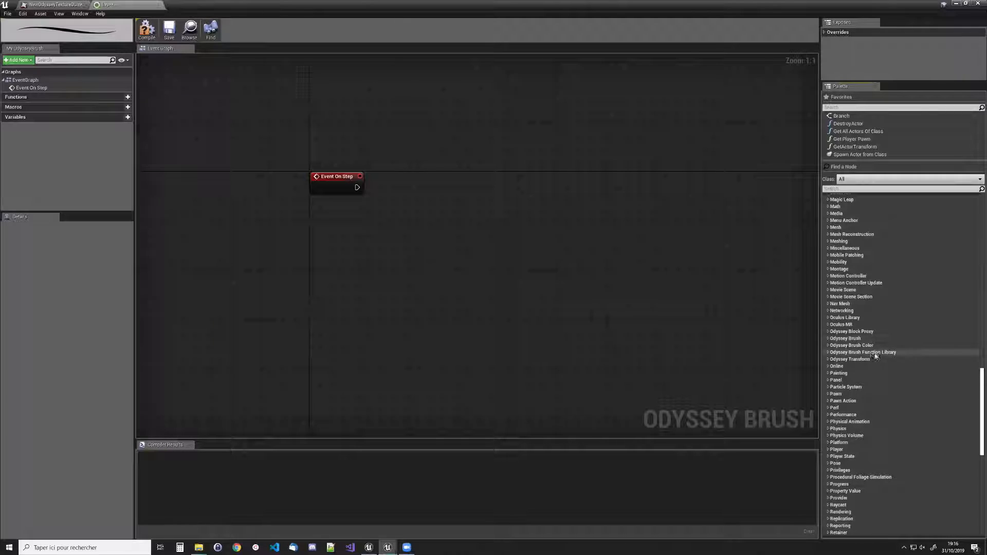
{"action": "left_click", "coordinate": [828, 339]}
{"action": "scroll", "coordinate": [886, 345], "scroll_direction": "down", "scroll_amount": 5}
{"action": "scroll", "coordinate": [890, 348], "scroll_direction": "down", "scroll_amount": 1}
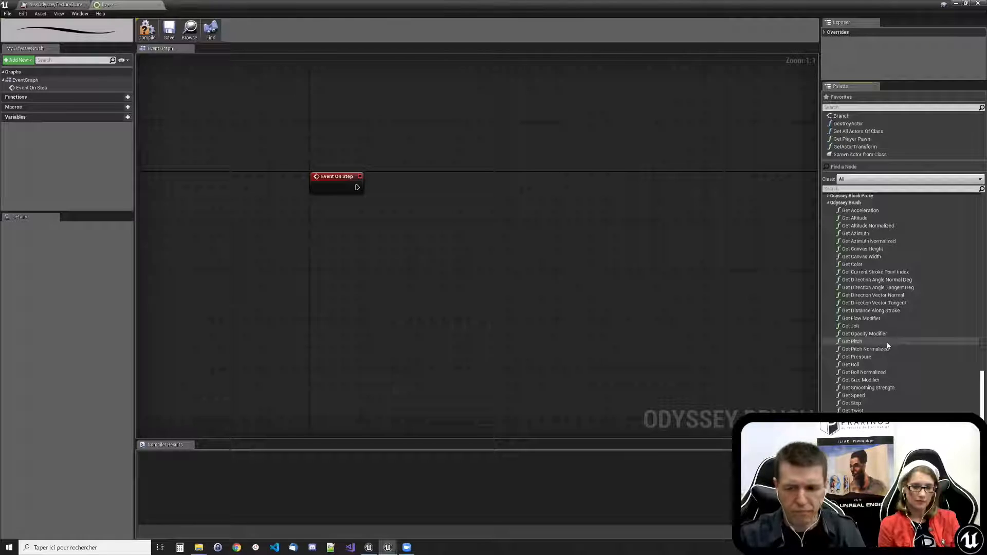
{"action": "scroll", "coordinate": [880, 404], "scroll_direction": "down", "scroll_amount": 3}
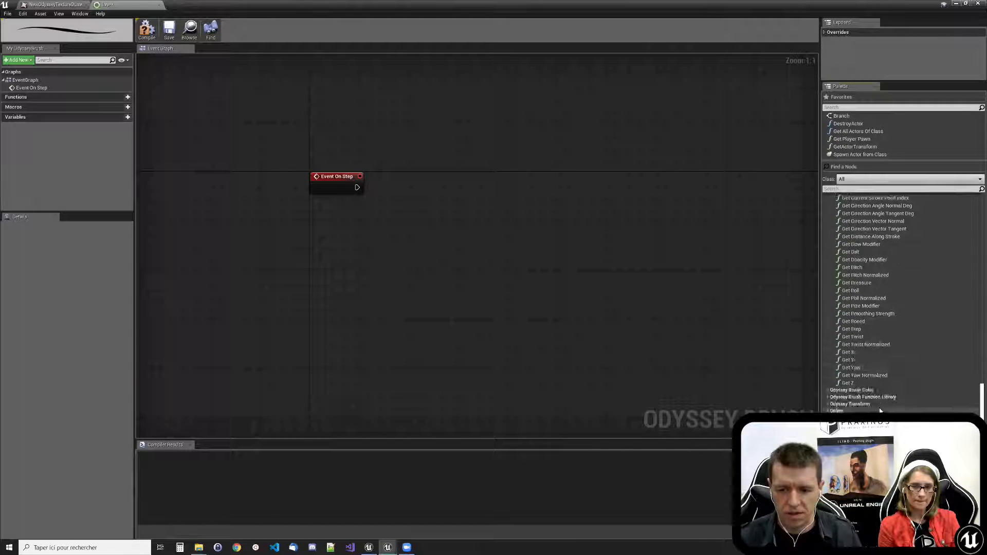
- Expand the Odyssey Brush Color, Odyssey Brush Function Library and Odyssey Transform categories and examine their nodes
{"action": "scroll", "coordinate": [880, 410], "scroll_direction": "down", "scroll_amount": 3}
{"action": "left_click", "coordinate": [880, 319]}
{"action": "scroll", "coordinate": [881, 311], "scroll_direction": "down", "scroll_amount": 2}
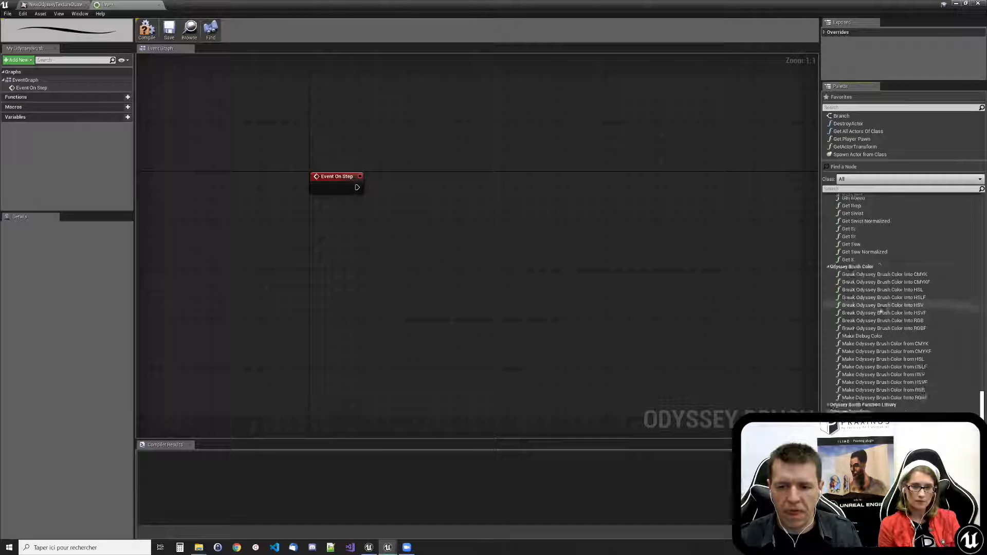
{"action": "scroll", "coordinate": [880, 312], "scroll_direction": "down", "scroll_amount": 2}
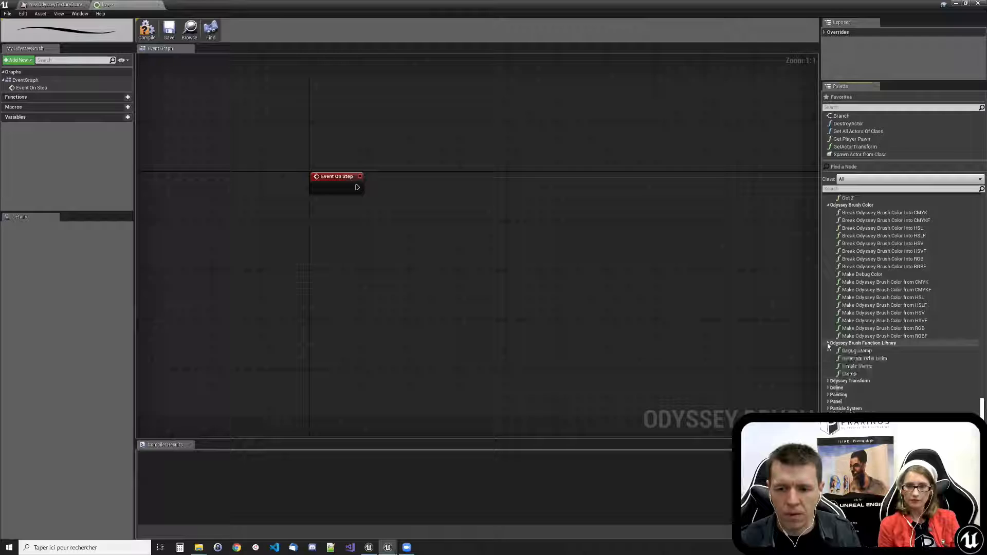
{"action": "left_click", "coordinate": [850, 344]}
{"action": "scroll", "coordinate": [850, 350], "scroll_direction": "down", "scroll_amount": 3}
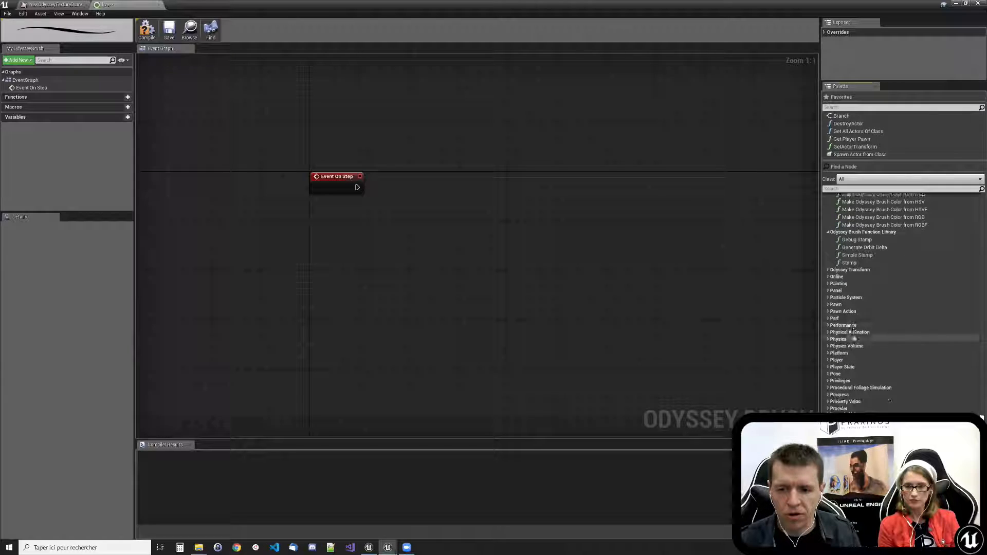
{"action": "left_click", "coordinate": [828, 270]}
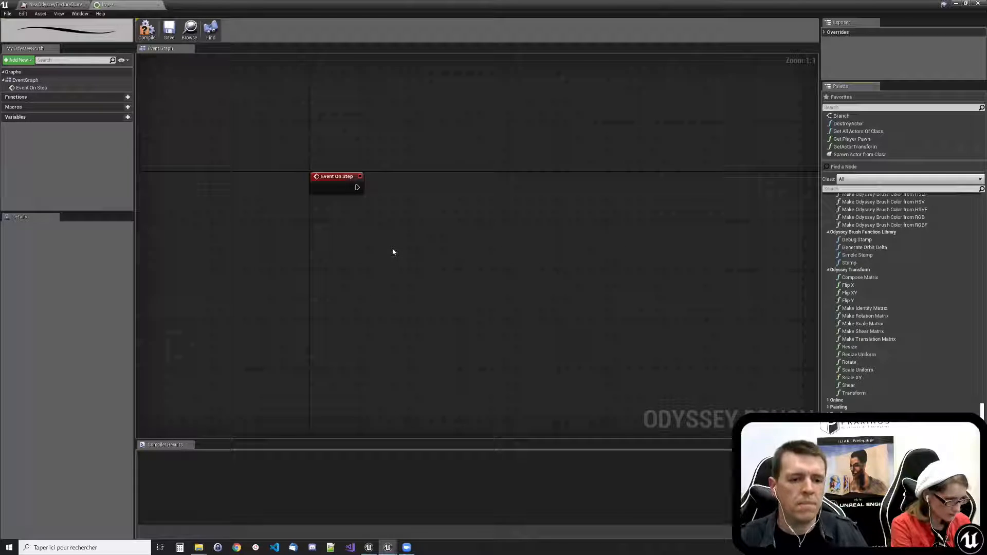
- Return to the texture canvas and search the brush library for "dot" to select the Dots brush
{"action": "mouse_move", "coordinate": [355, 188]}
{"action": "left_mouse_down"}
{"action": "mouse_move", "coordinate": [479, 222]}
{"action": "mouse_move", "coordinate": [356, 188]}
{"action": "left_mouse_up"}
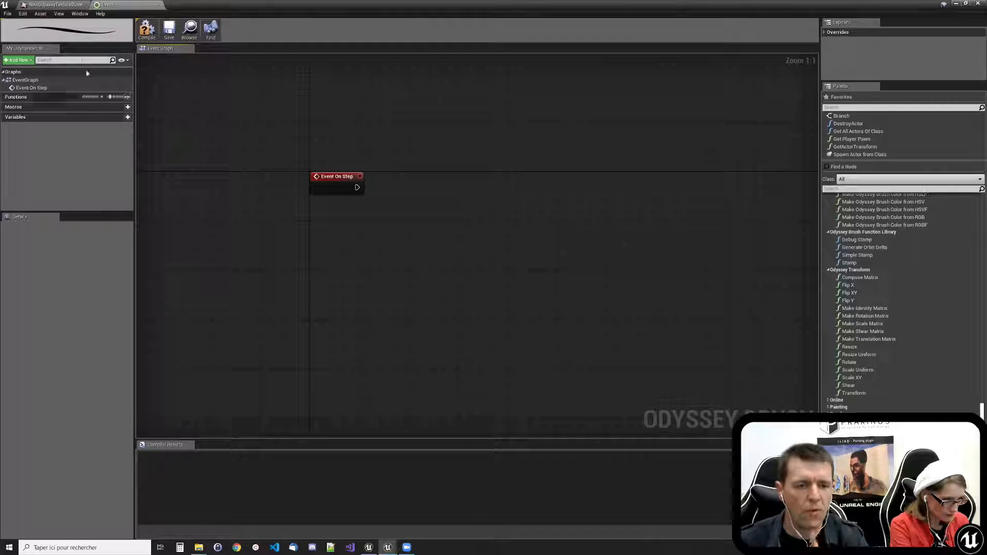
{"action": "left_click", "coordinate": [55, 4]}
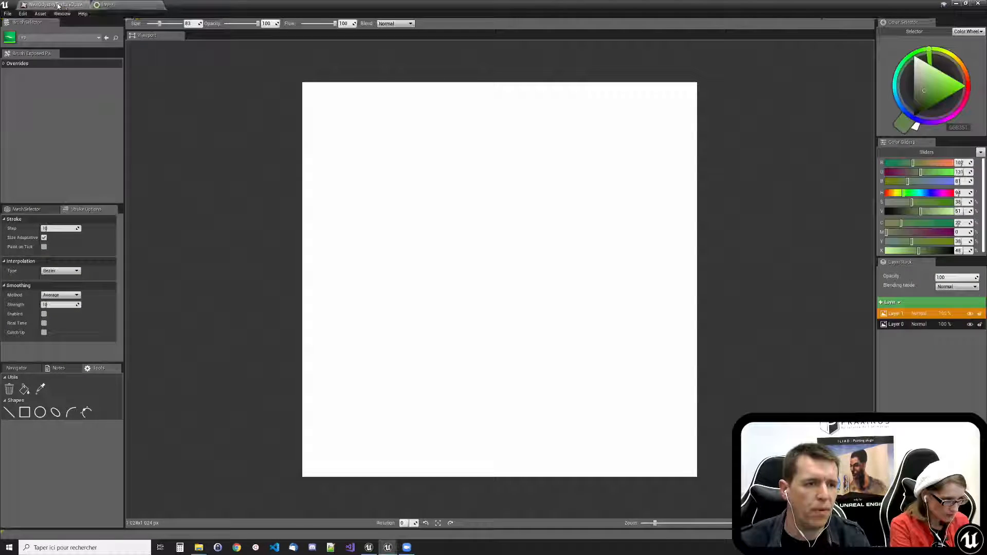
{"action": "left_click", "coordinate": [37, 40]}
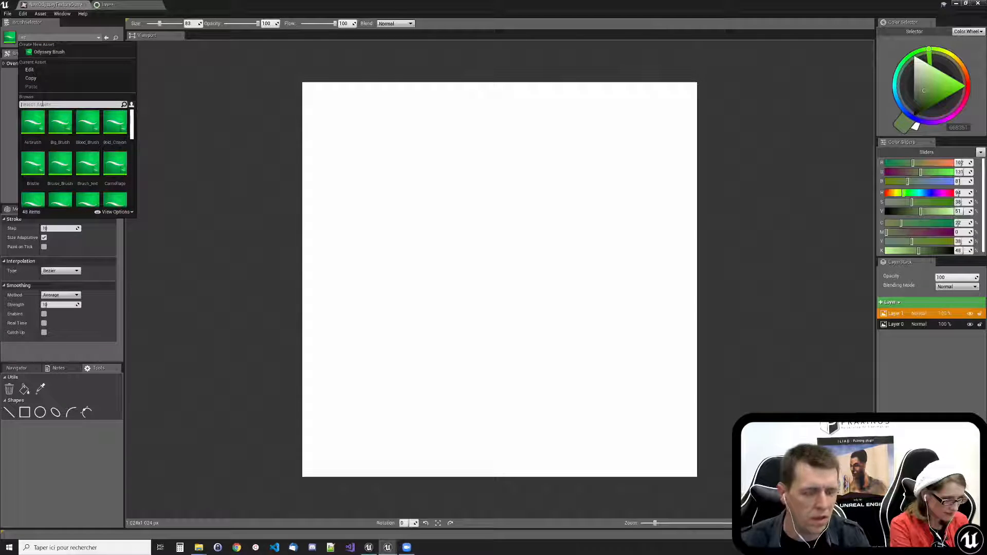
{"action": "type", "text": "dot"}
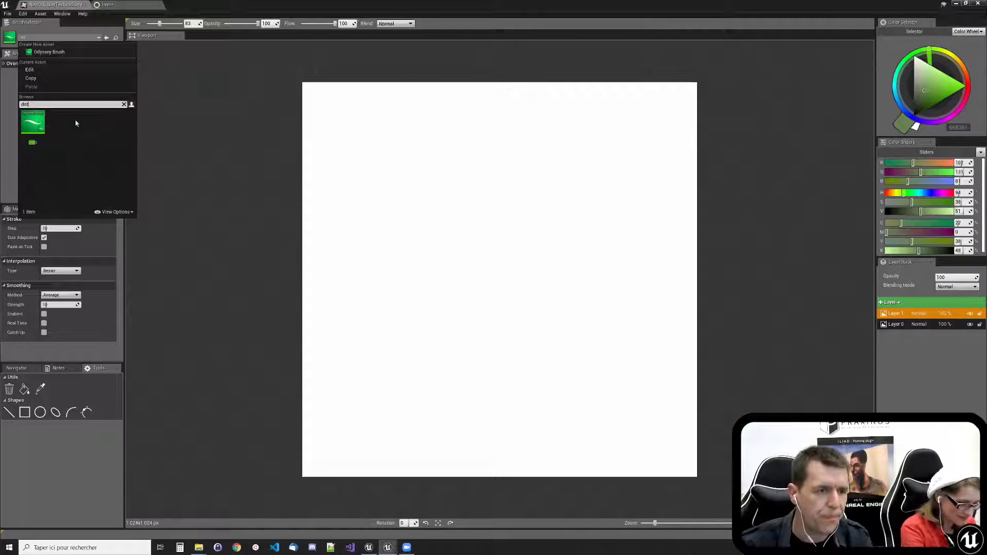
{"action": "left_click", "coordinate": [33, 122]}
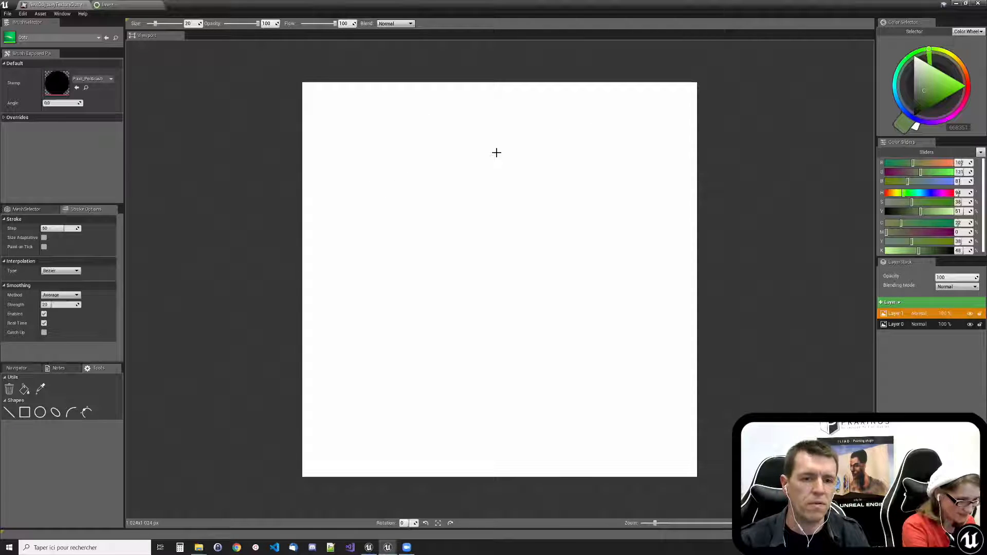
- Paint three curved strokes in dark green, reducing the stroke step to 15 for the second and to 1 for the third
{"action": "left_click", "coordinate": [921, 104]}
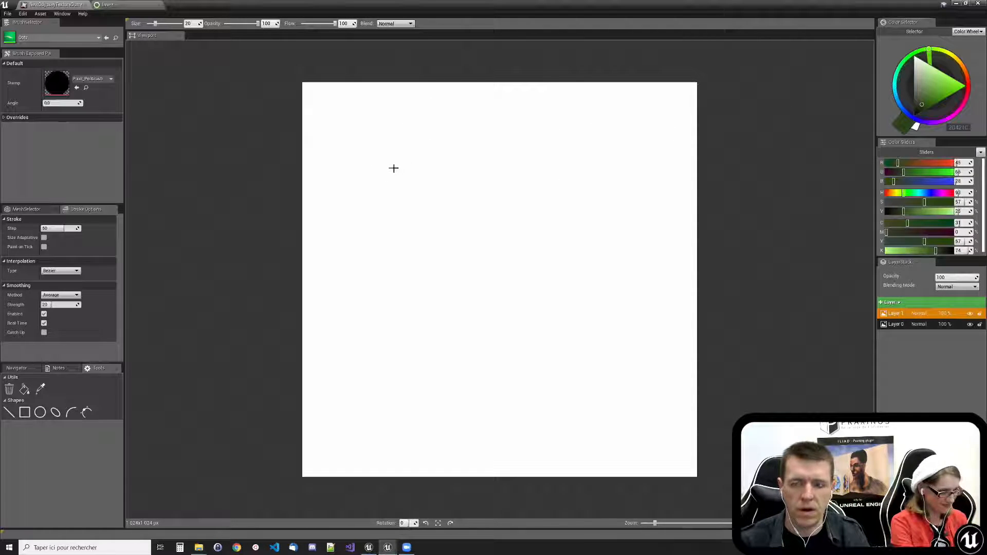
{"action": "mouse_move", "coordinate": [398, 132]}
{"action": "left_mouse_down"}
{"action": "mouse_move", "coordinate": [433, 115]}
{"action": "mouse_move", "coordinate": [579, 165]}
{"action": "mouse_move", "coordinate": [621, 334]}
{"action": "mouse_move", "coordinate": [508, 315]}
{"action": "mouse_move", "coordinate": [466, 248]}
{"action": "left_mouse_up"}
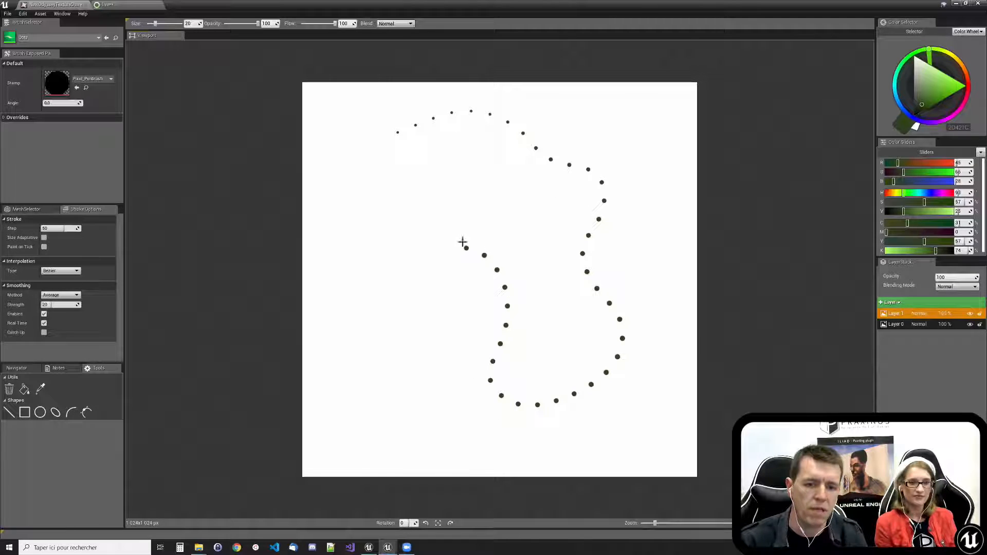
{"action": "left_click", "coordinate": [52, 229]}
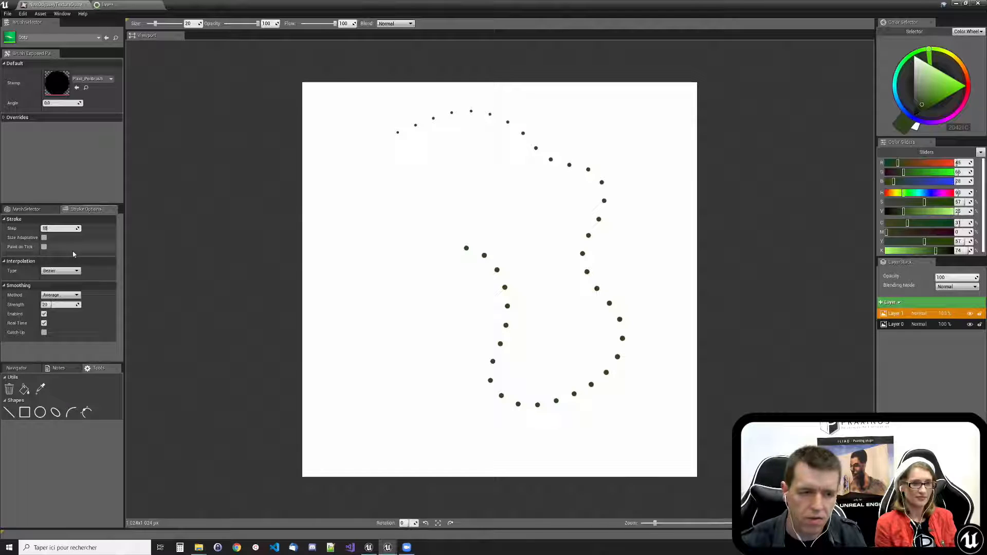
{"action": "mouse_move", "coordinate": [360, 123]}
{"action": "left_mouse_down"}
{"action": "mouse_move", "coordinate": [371, 268]}
{"action": "mouse_move", "coordinate": [399, 423]}
{"action": "mouse_move", "coordinate": [548, 451]}
{"action": "mouse_move", "coordinate": [661, 341]}
{"action": "mouse_move", "coordinate": [649, 141]}
{"action": "left_mouse_up"}
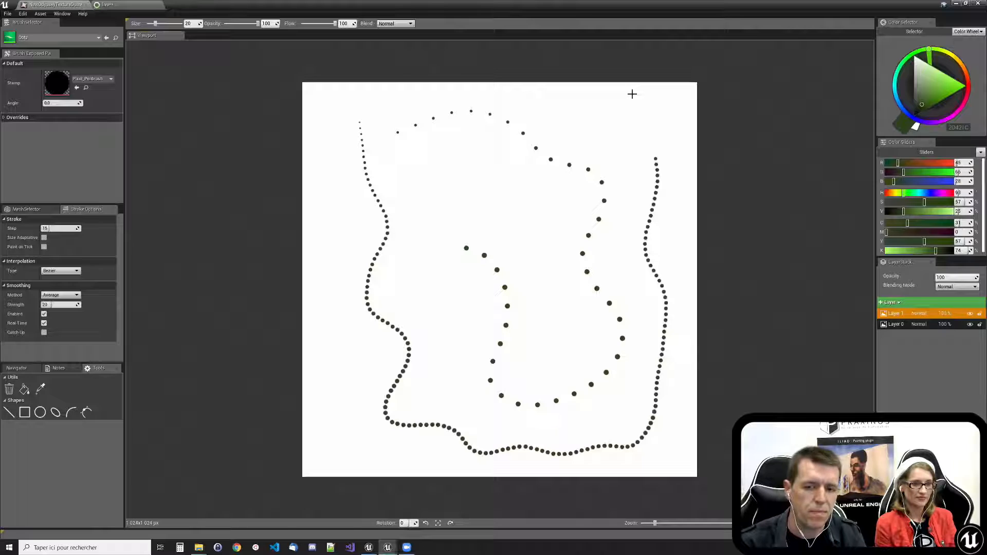
{"action": "left_click", "coordinate": [52, 227]}
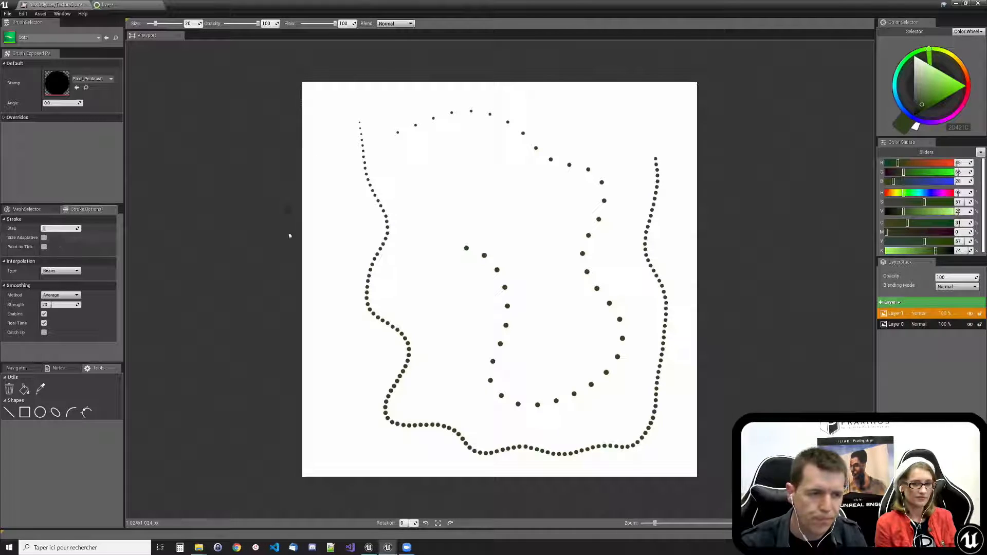
{"action": "mouse_move", "coordinate": [335, 128]}
{"action": "left_mouse_down"}
{"action": "mouse_move", "coordinate": [326, 298]}
{"action": "mouse_move", "coordinate": [342, 429]}
{"action": "left_mouse_up"}
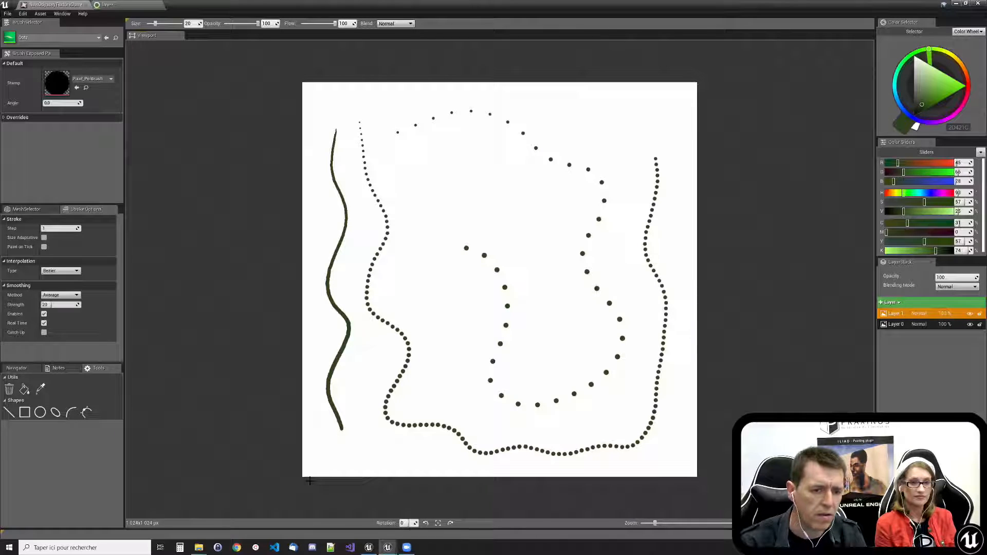
{"action": "left_click", "coordinate": [58, 228]}
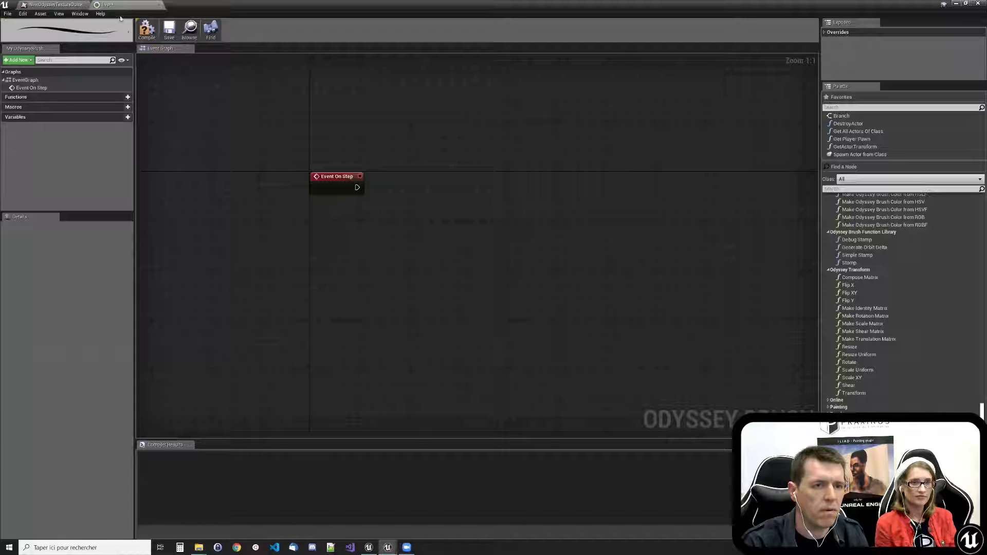
- Return to the brush's event graph and add a Simple Stamp node wired from Event On Step
{"action": "left_click", "coordinate": [122, 4]}
{"action": "left_click_drag", "start_coordinate": [358, 186], "coordinate": [468, 244]}
{"action": "type", "text": "simple"}
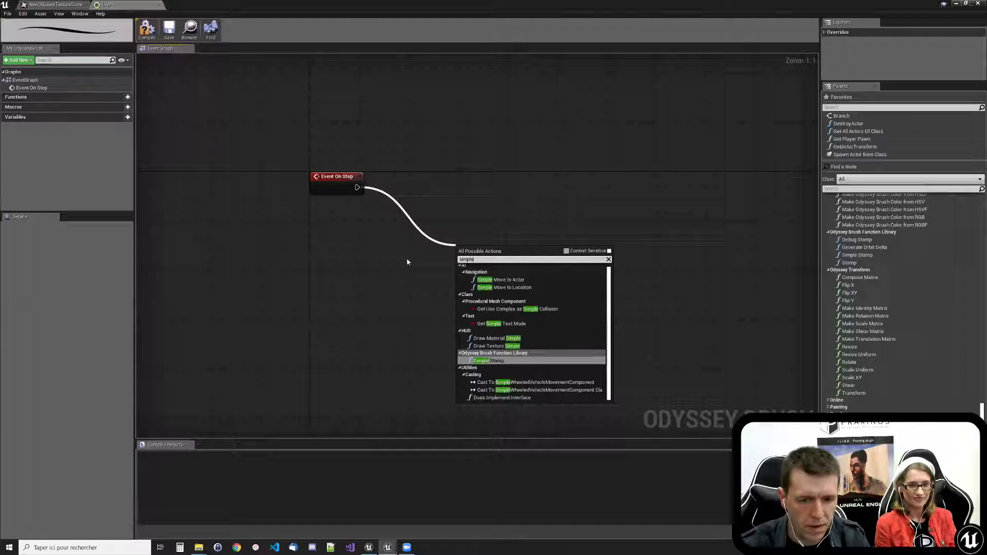
{"action": "left_click", "coordinate": [506, 360]}
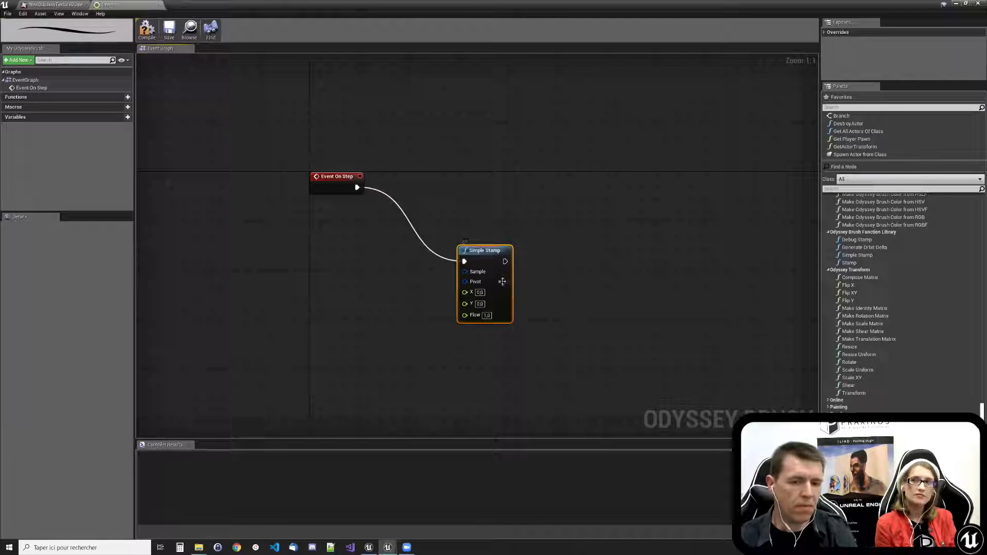
- Add a new variable to the brush and set its type to Texture 2D
{"action": "left_click", "coordinate": [127, 116]}
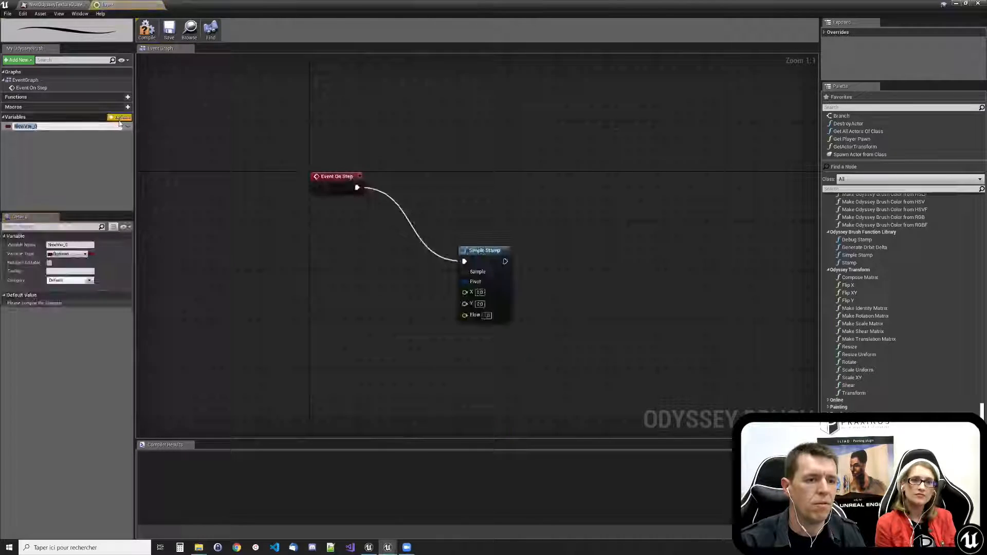
{"action": "left_click", "coordinate": [78, 167]}
{"action": "left_click", "coordinate": [35, 128]}
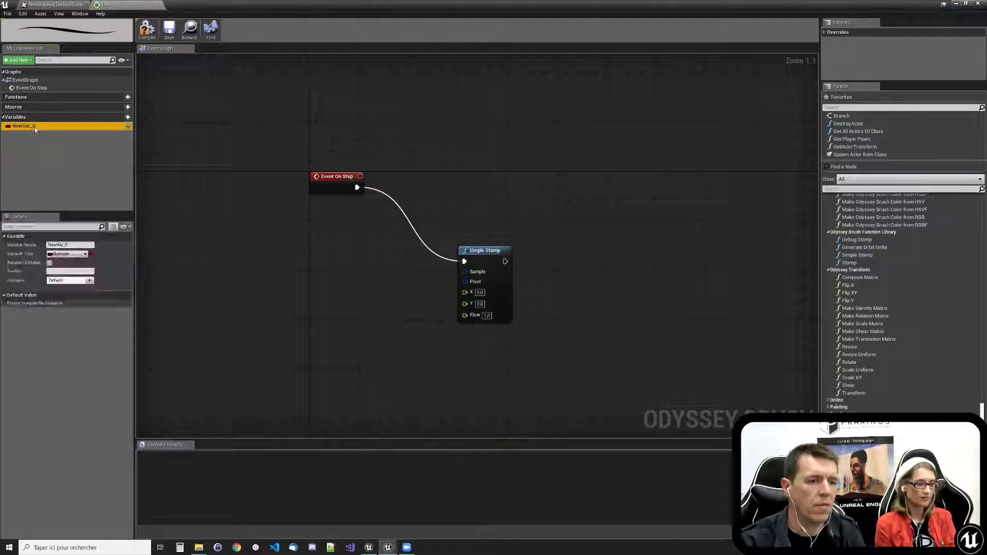
{"action": "left_click", "coordinate": [84, 254]}
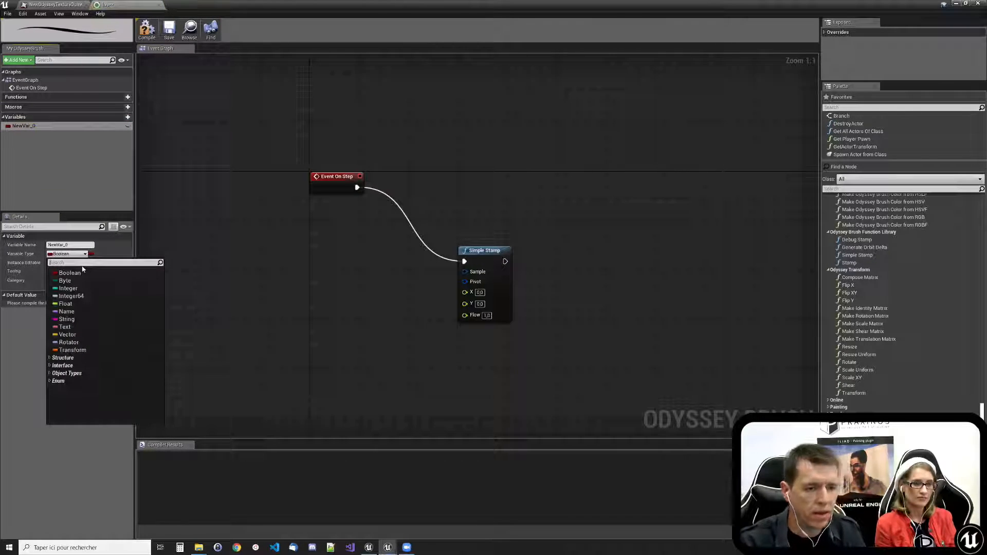
{"action": "type", "text": "texture"}
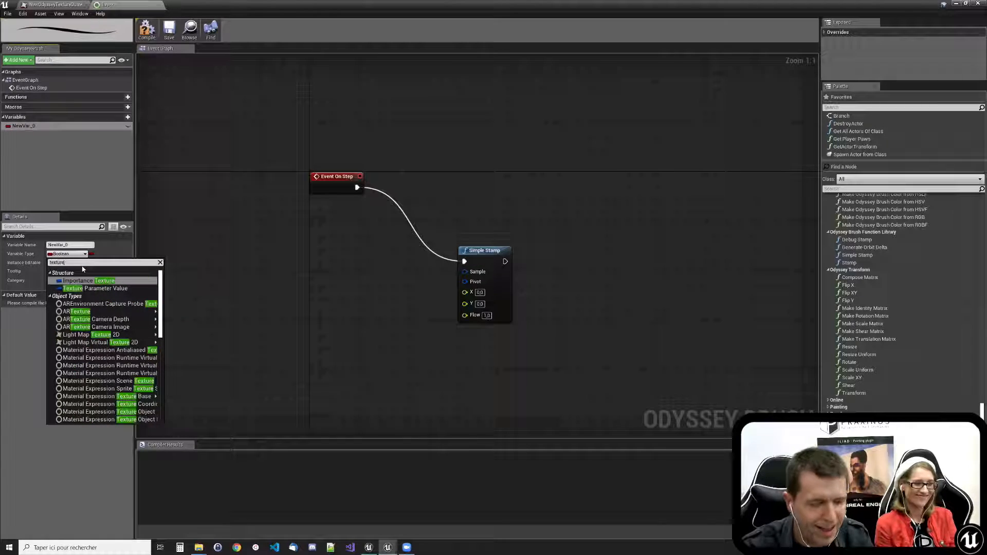
{"action": "type", "text": "2"}
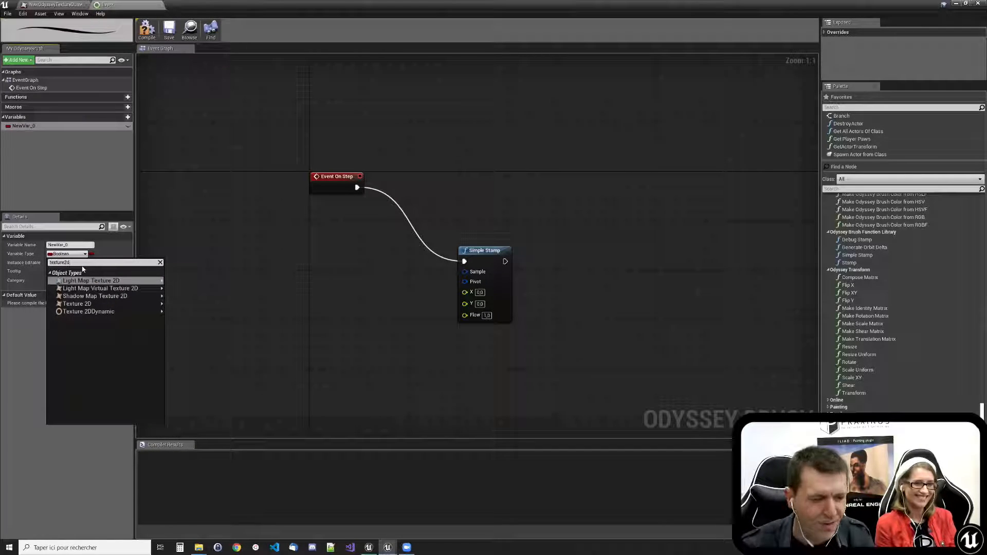
{"action": "type", "text": "d"}
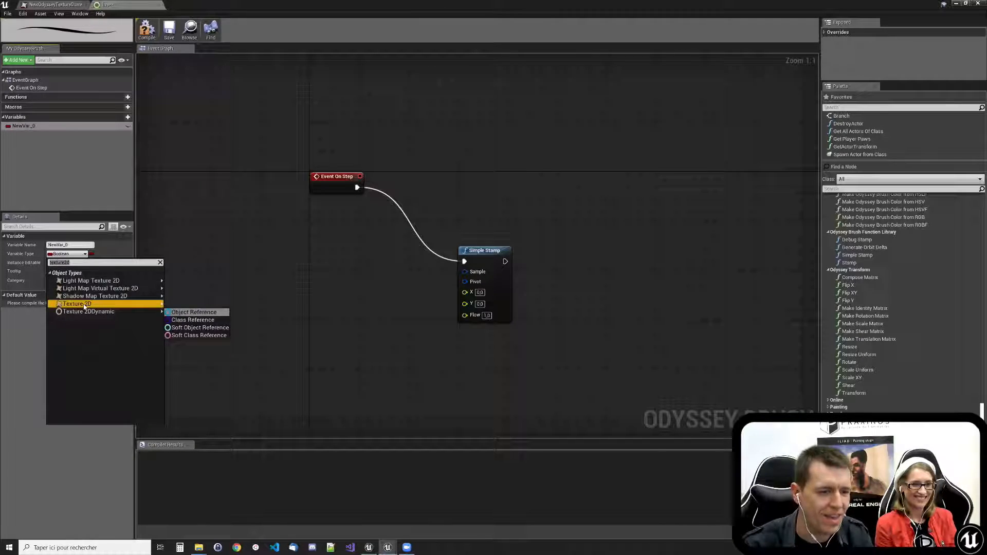
{"action": "left_click", "coordinate": [78, 304]}
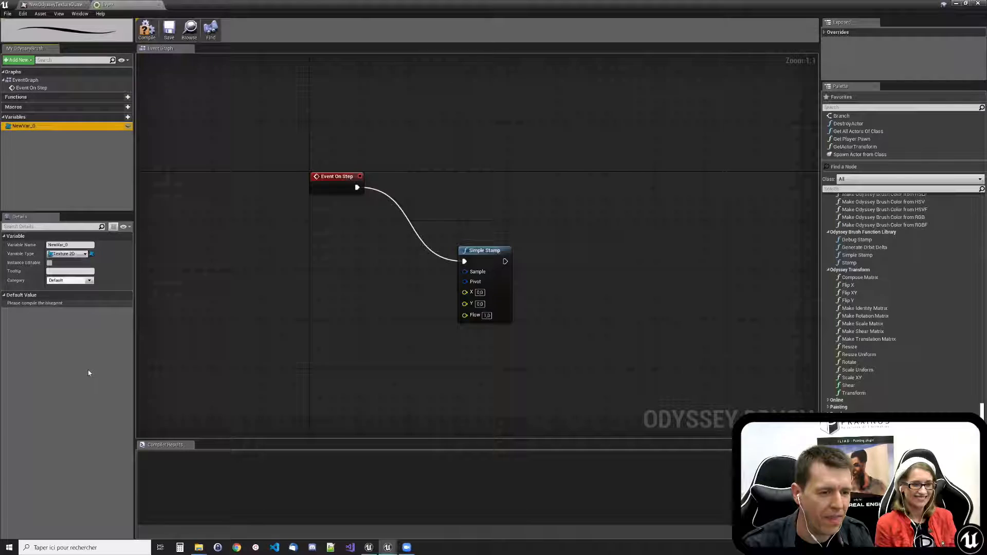
- Compile the brush and set the variable's default value to the green stamp texture, found by searching for "stamp"
{"action": "left_click", "coordinate": [147, 29]}
{"action": "left_click", "coordinate": [99, 310]}
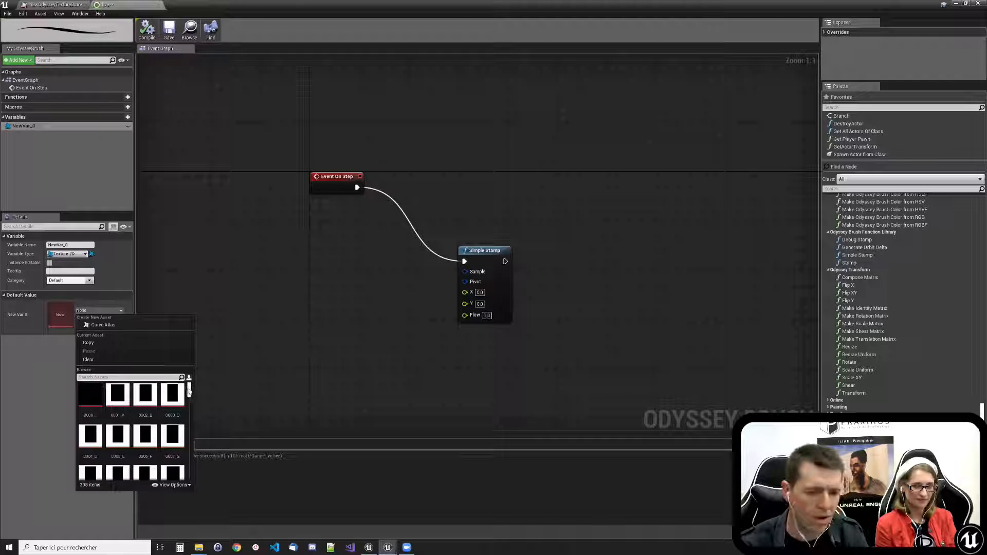
{"action": "left_click_drag", "start_coordinate": [189, 392], "coordinate": [189, 405]}
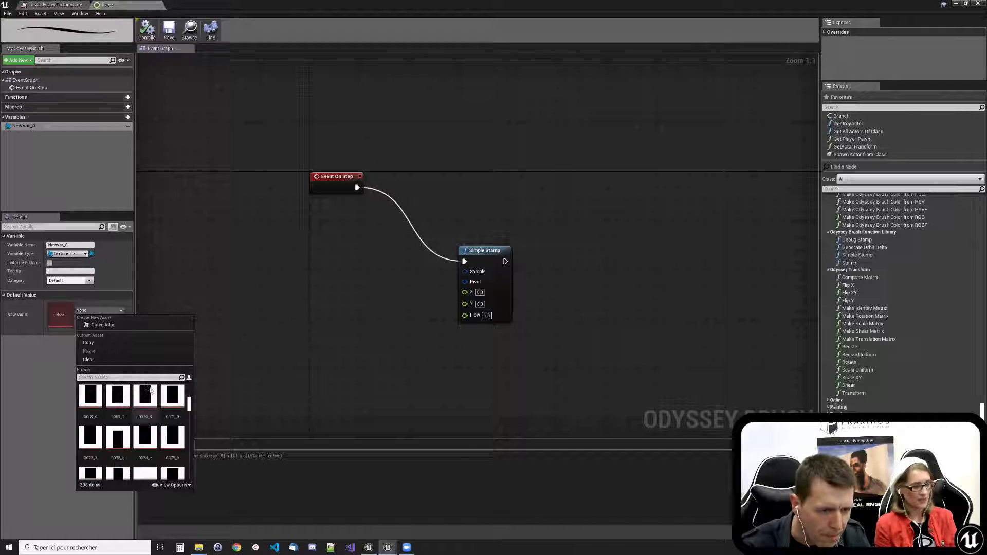
{"action": "type", "text": "stamp"}
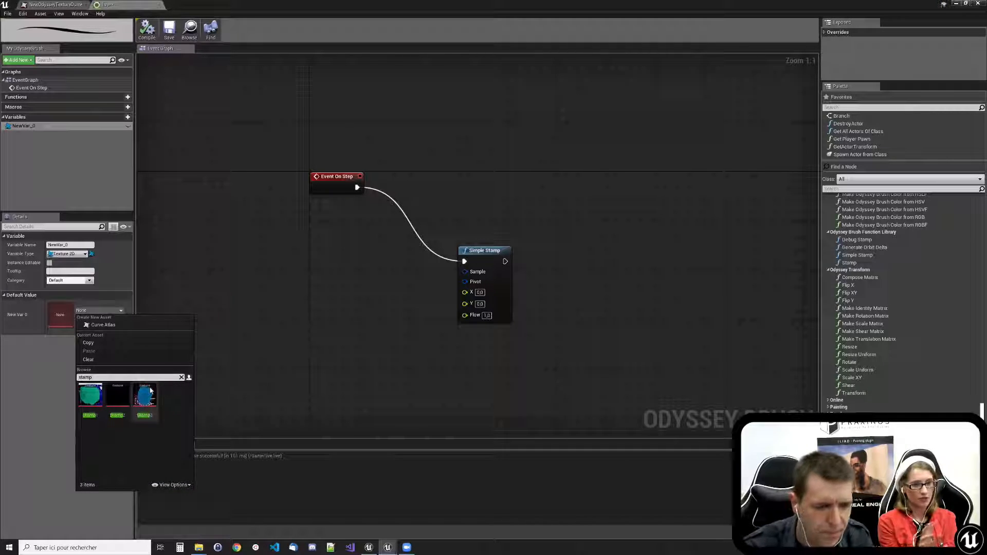
{"action": "left_click", "coordinate": [90, 395]}
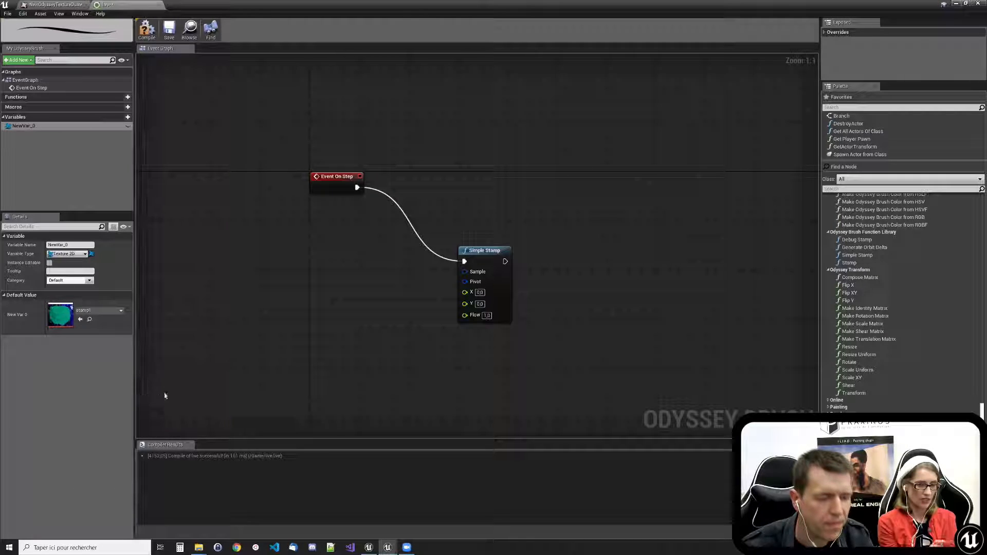
- Connect the texture variable to the Simple Stamp node's Sample input and align the conversion node with that input
{"action": "left_click_drag", "start_coordinate": [48, 126], "coordinate": [460, 276]}
{"action": "left_click", "coordinate": [310, 290]}
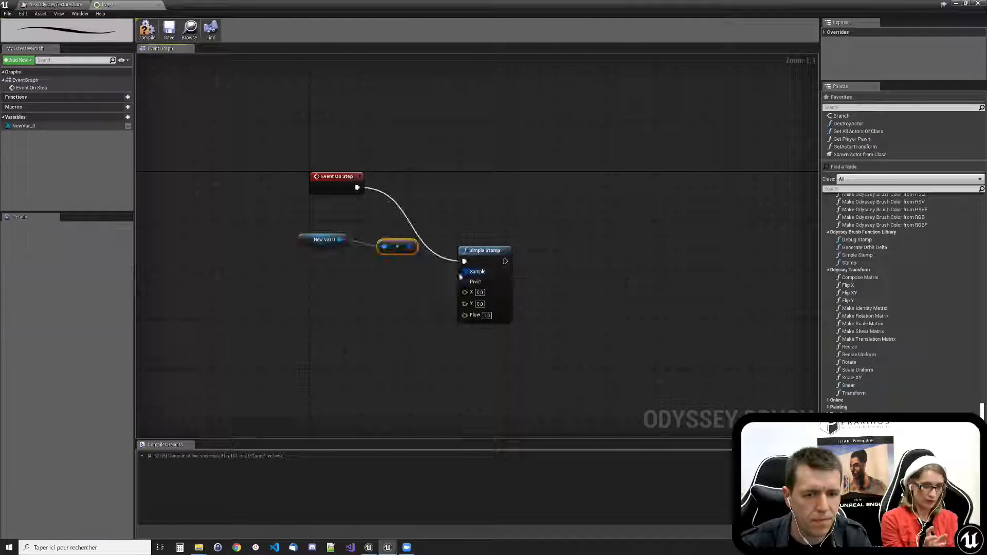
{"action": "left_click_drag", "start_coordinate": [397, 247], "coordinate": [385, 270]}
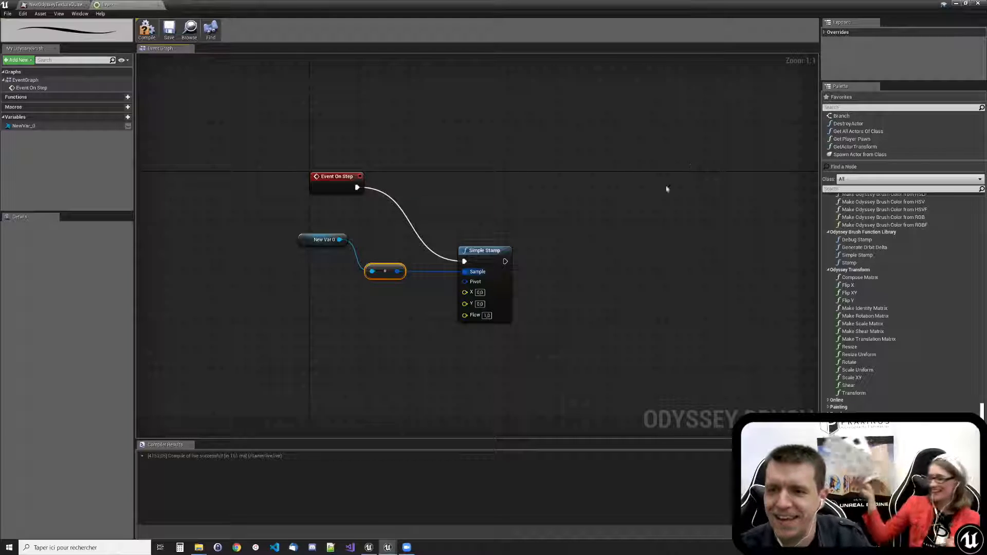
{"action": "left_click", "coordinate": [843, 189]}
{"action": "type", "text": "get x"}
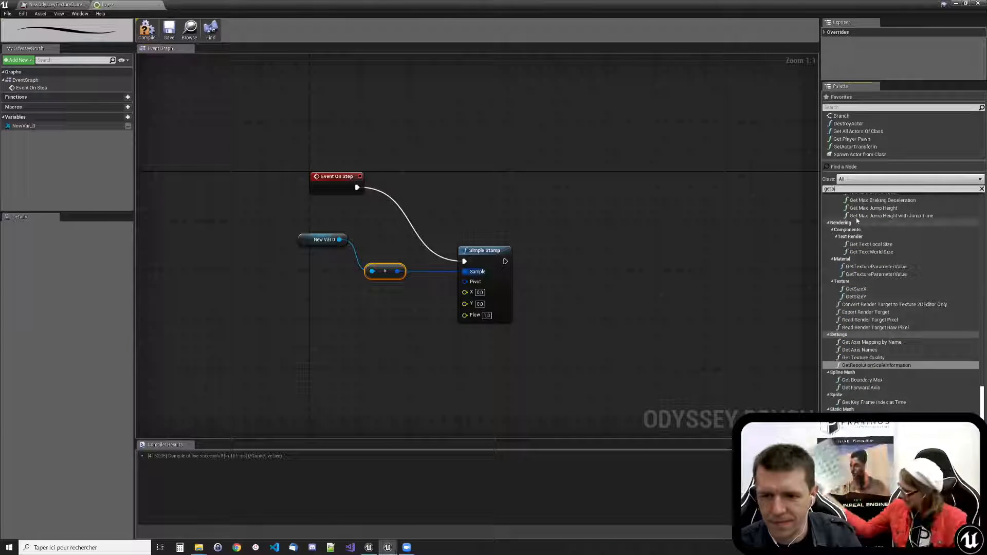
{"action": "key", "text": "BackSpace"}
{"action": "key", "text": "BackSpace"}
{"action": "key", "text": "BackSpace"}
{"action": "key", "text": "BackSpace"}
{"action": "key", "text": "BackSpace"}
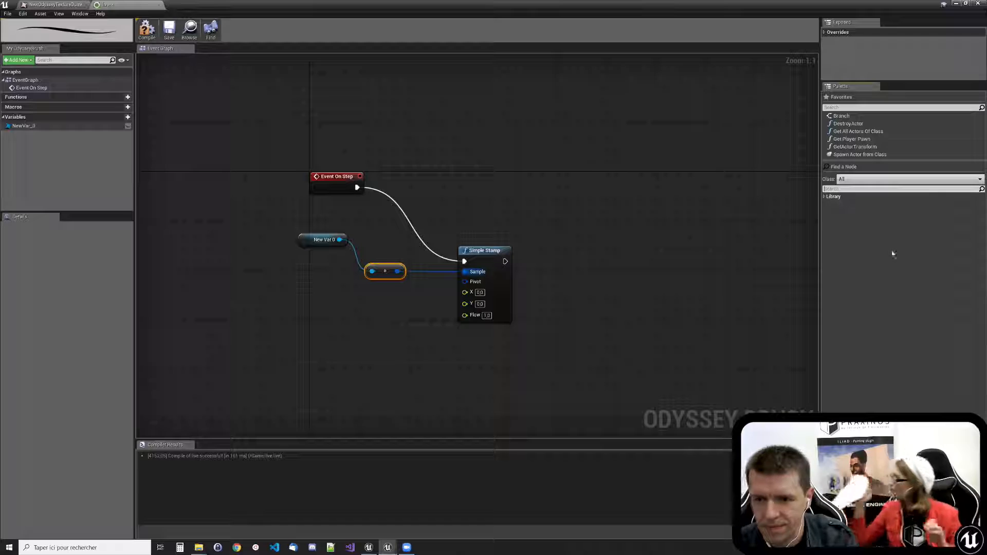
- Add the Get X and Get Y nodes from the library's Odyssey Brush category to the graph, below the conversion node
{"action": "double_click", "coordinate": [889, 196]}
{"action": "scroll", "coordinate": [868, 362], "scroll_direction": "down", "scroll_amount": 15}
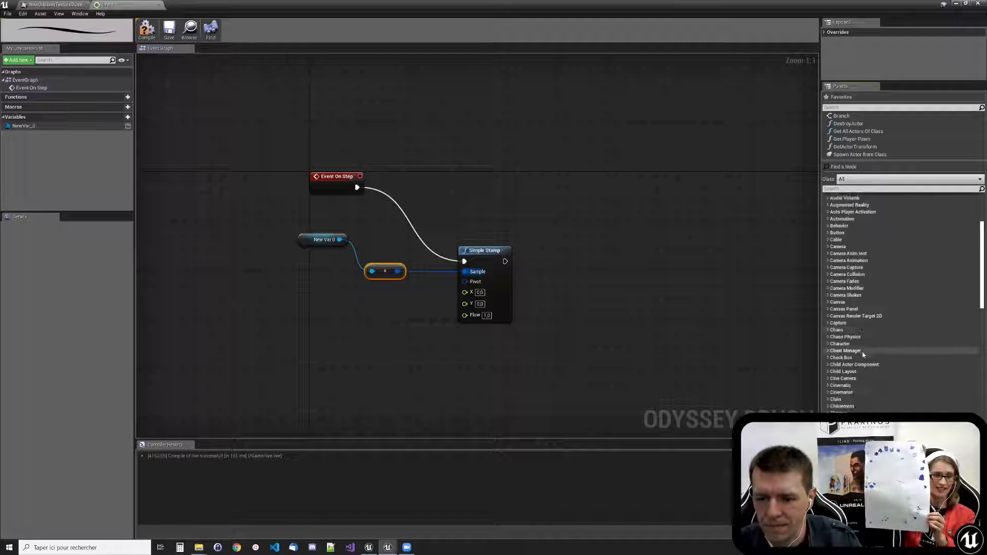
{"action": "scroll", "coordinate": [863, 364], "scroll_direction": "down", "scroll_amount": 12}
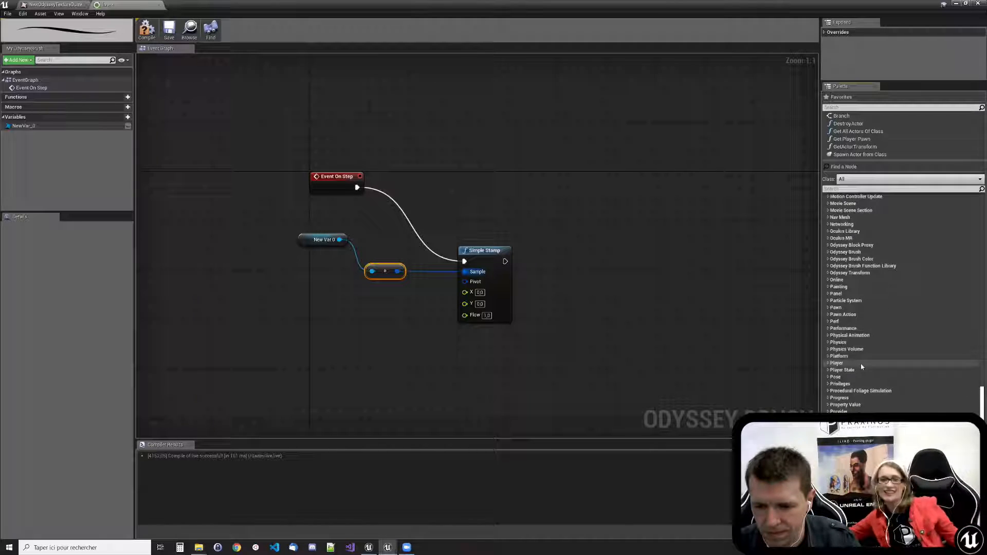
{"action": "scroll", "coordinate": [863, 357], "scroll_direction": "up", "scroll_amount": 2}
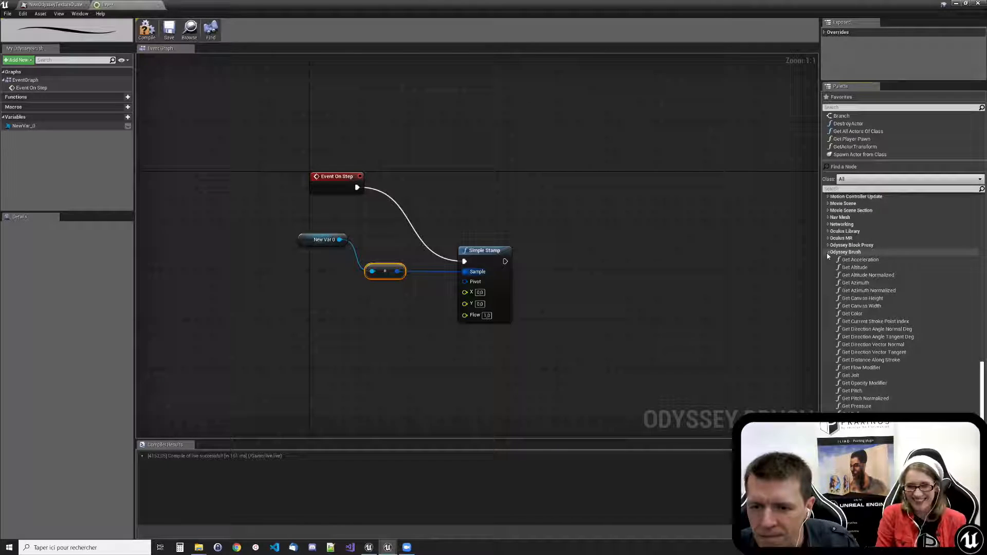
{"action": "left_click", "coordinate": [846, 252]}
{"action": "left_click_drag", "start_coordinate": [848, 475], "coordinate": [375, 312]}
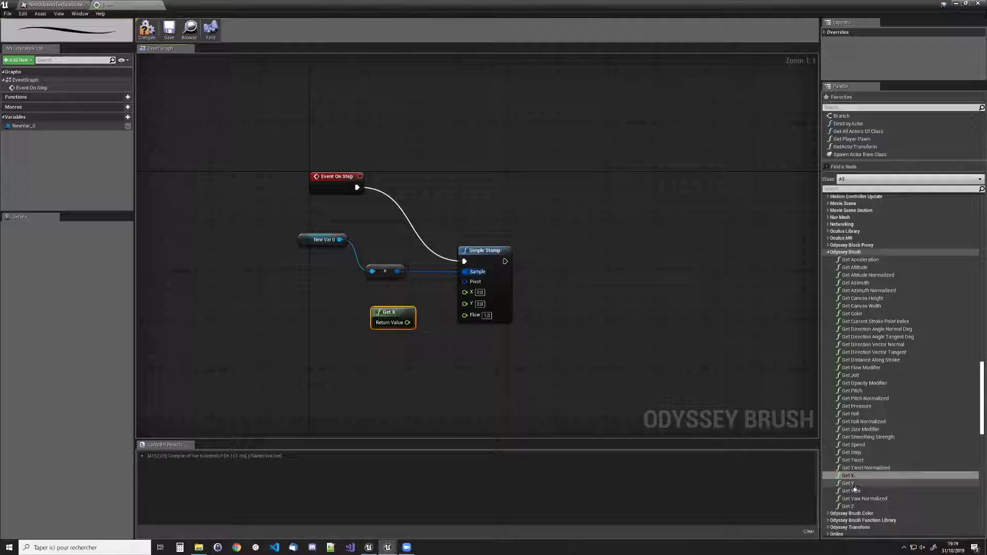
{"action": "left_click_drag", "start_coordinate": [848, 483], "coordinate": [372, 354]}
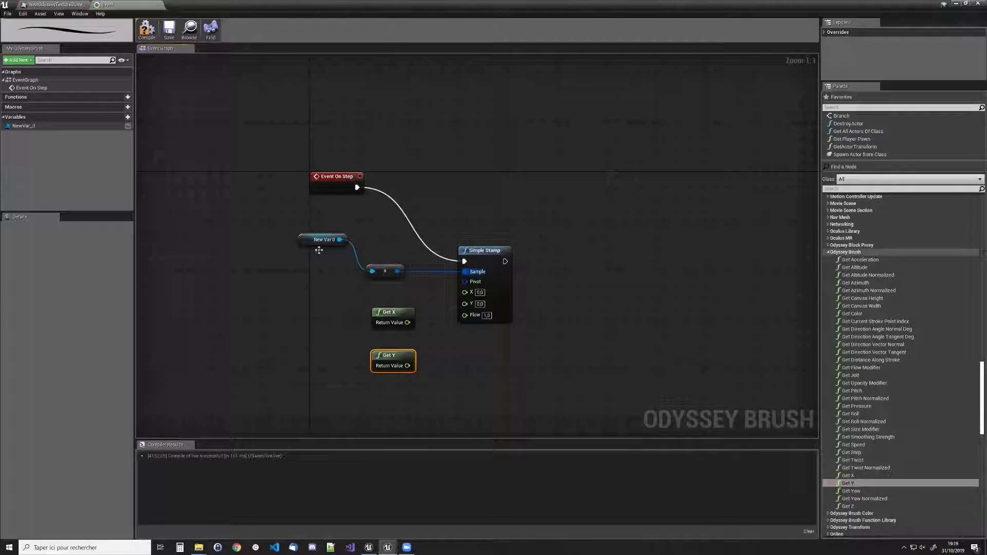
- Align the texture variable node with the conversion node, rename the variable to "stamp", and compile the brush
{"action": "left_click_drag", "start_coordinate": [303, 241], "coordinate": [290, 272]}
{"action": "left_click", "coordinate": [66, 245]}
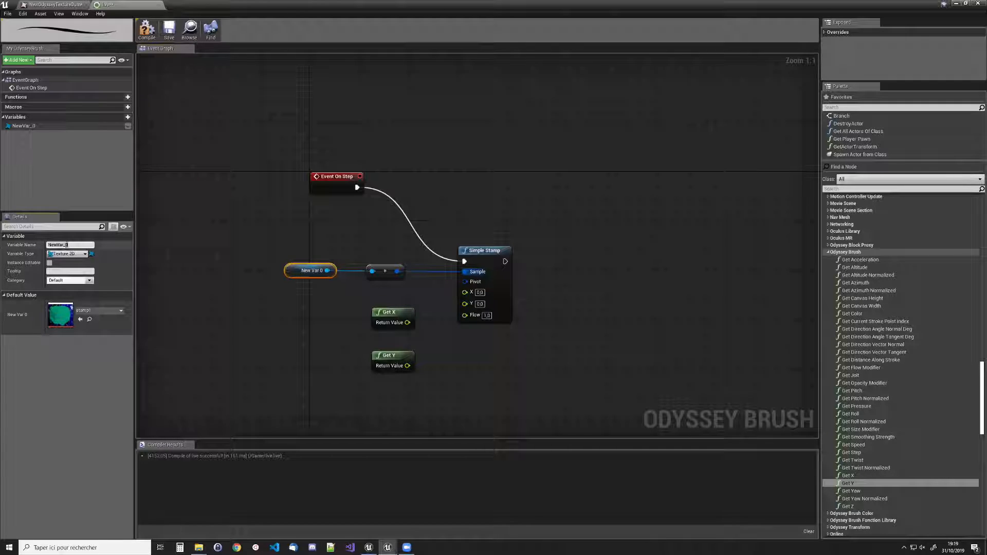
{"action": "type", "text": "stamp"}
{"action": "key", "text": "Return"}
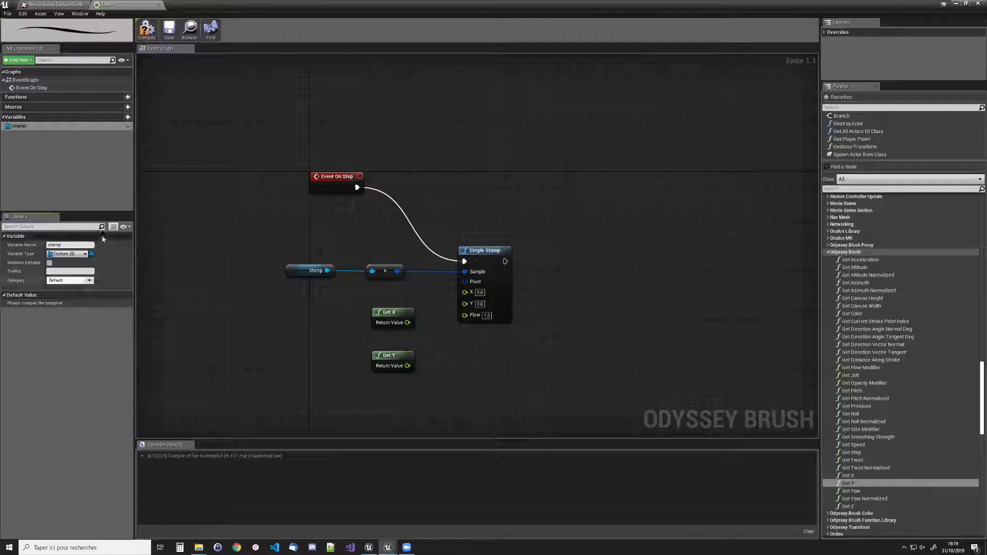
{"action": "left_click", "coordinate": [147, 30]}
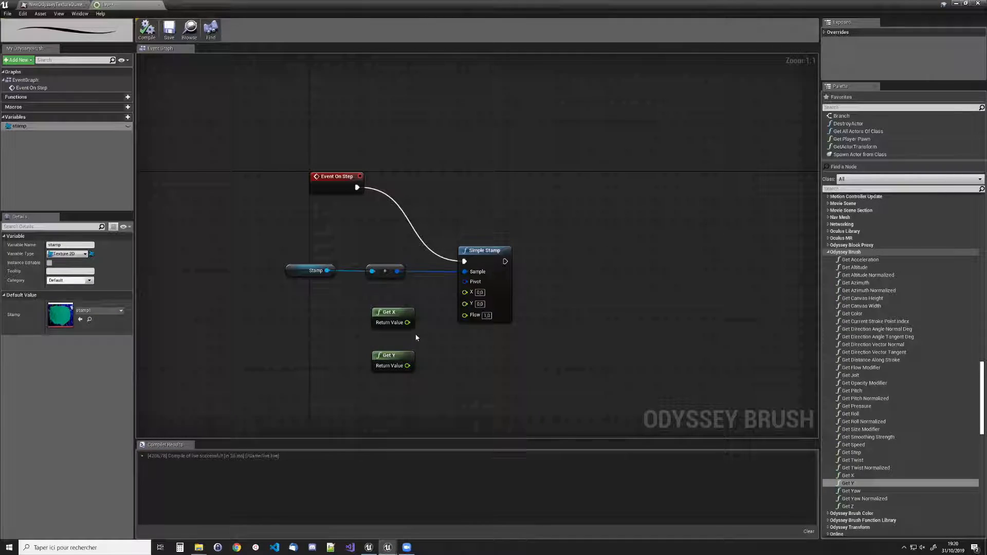
- Connect Get X and Get Y to the Simple Stamp node's X and Y inputs and compile the brush
{"action": "left_click_drag", "start_coordinate": [407, 322], "coordinate": [465, 292]}
{"action": "left_click_drag", "start_coordinate": [408, 366], "coordinate": [465, 301]}
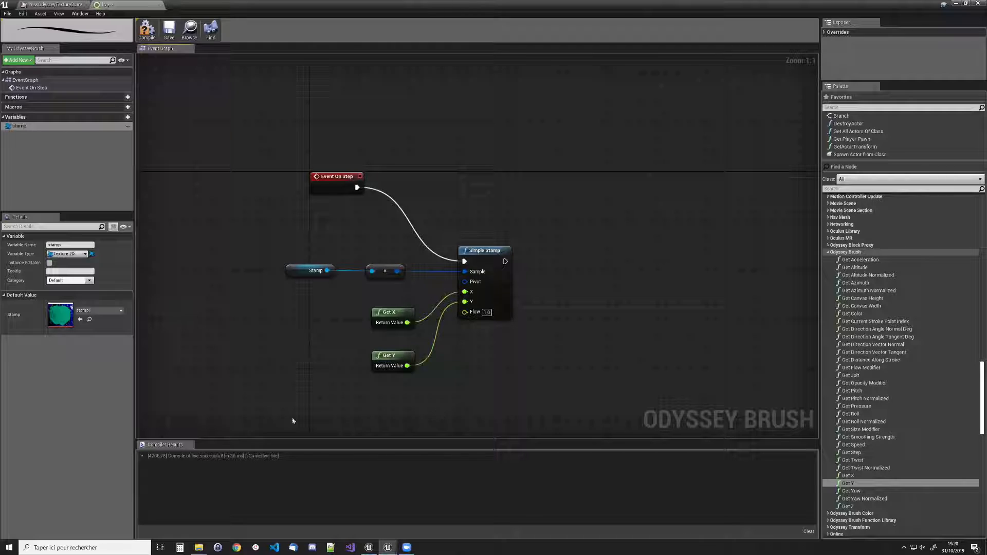
{"action": "left_click", "coordinate": [147, 29]}
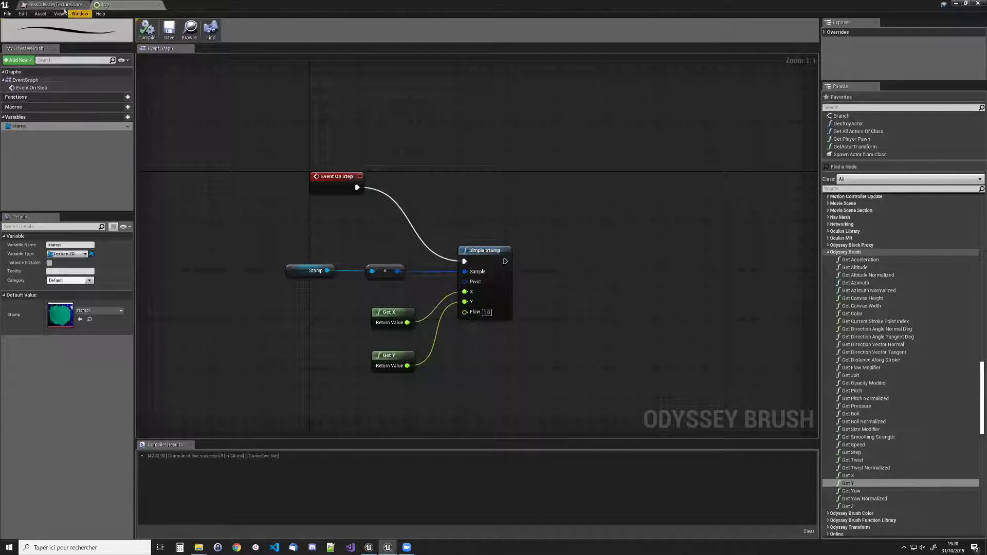
- Switch to the texture editor, select the custom brush found by searching for "live", and paint a winding test stroke
{"action": "left_click", "coordinate": [54, 5]}
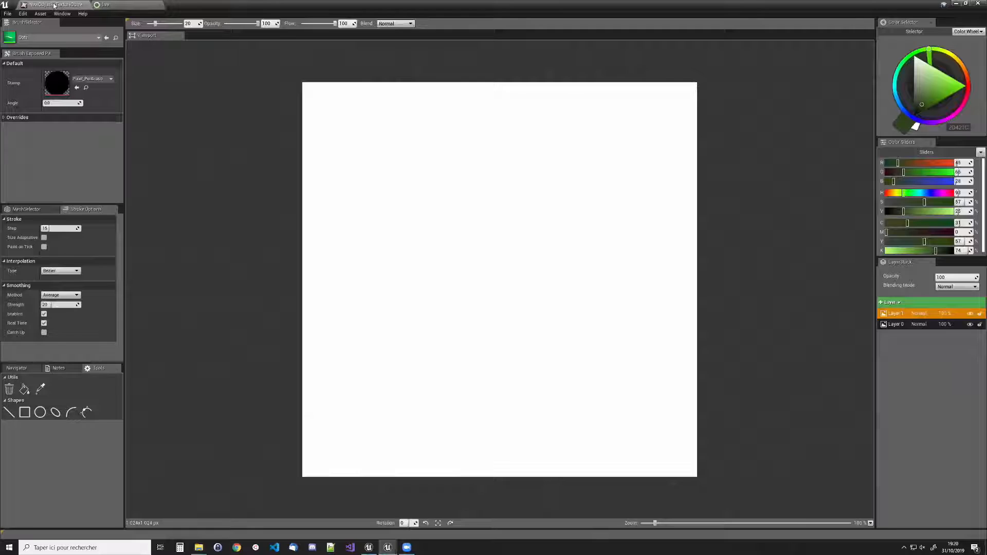
{"action": "left_click", "coordinate": [45, 38]}
{"action": "type", "text": "live"}
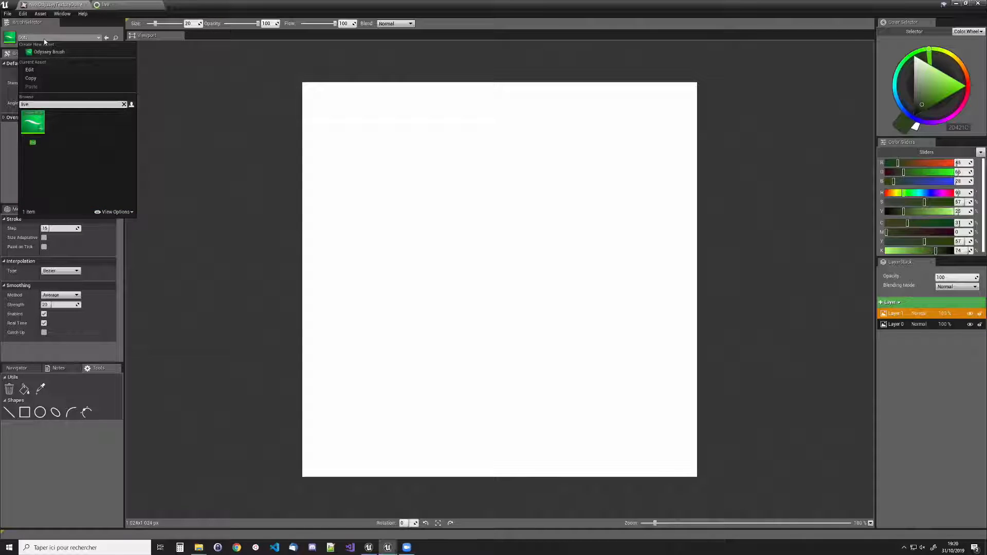
{"action": "left_click", "coordinate": [33, 122]}
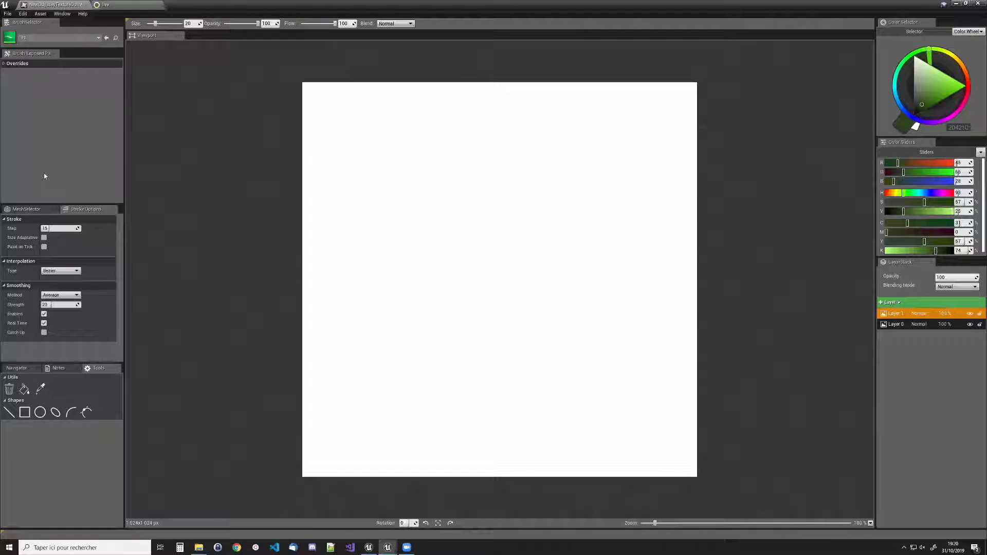
{"action": "mouse_move", "coordinate": [396, 170]}
{"action": "left_mouse_down"}
{"action": "mouse_move", "coordinate": [498, 176]}
{"action": "mouse_move", "coordinate": [615, 289]}
{"action": "mouse_move", "coordinate": [386, 411]}
{"action": "left_mouse_up"}
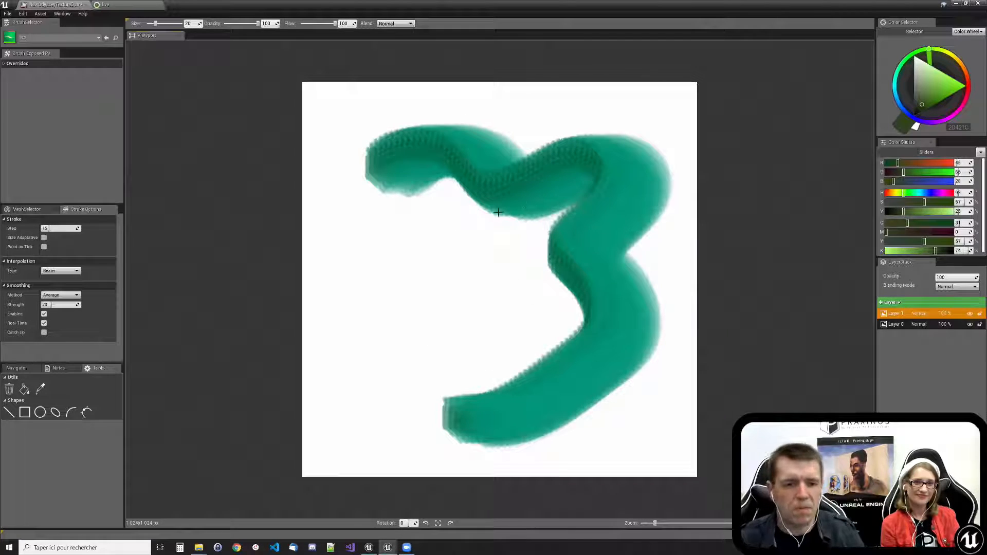
- Paint wavy test strokes over the canvas with larger and smaller brush sizes
{"action": "left_click_drag", "start_coordinate": [156, 23], "coordinate": [154, 25]}
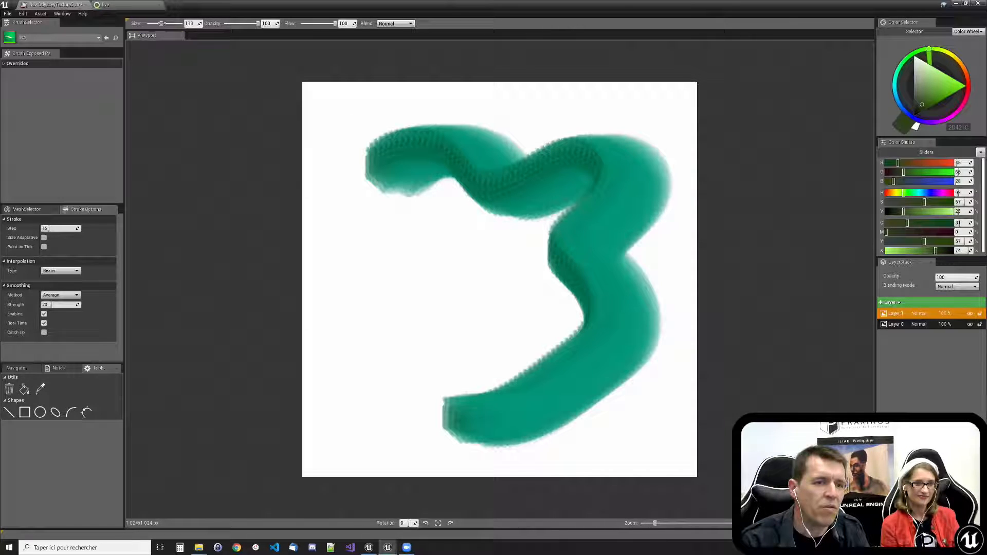
{"action": "left_click_drag", "start_coordinate": [390, 239], "coordinate": [509, 378]}
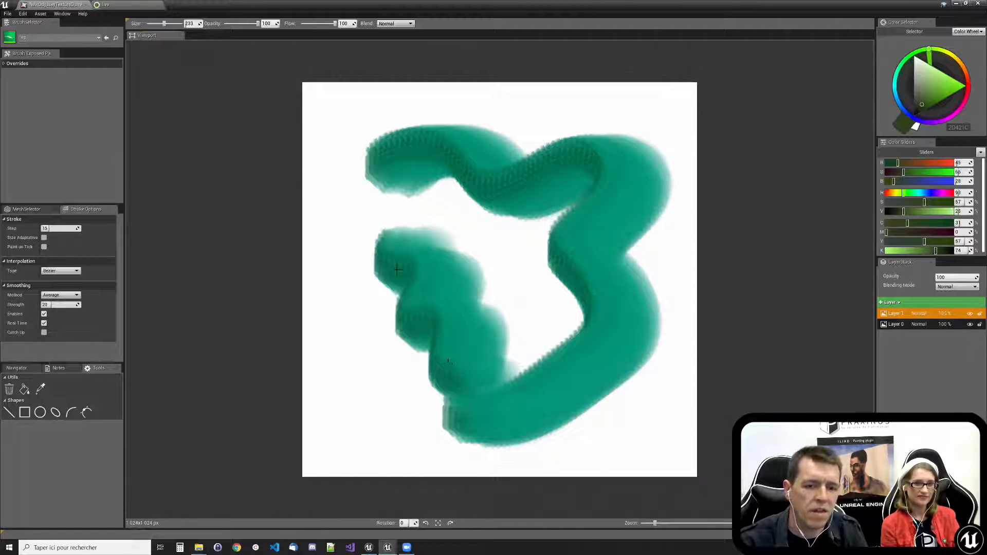
{"action": "left_click_drag", "start_coordinate": [164, 24], "coordinate": [153, 24]}
{"action": "mouse_move", "coordinate": [444, 181]}
{"action": "left_mouse_down"}
{"action": "mouse_move", "coordinate": [544, 247]}
{"action": "mouse_move", "coordinate": [564, 386]}
{"action": "left_mouse_up"}
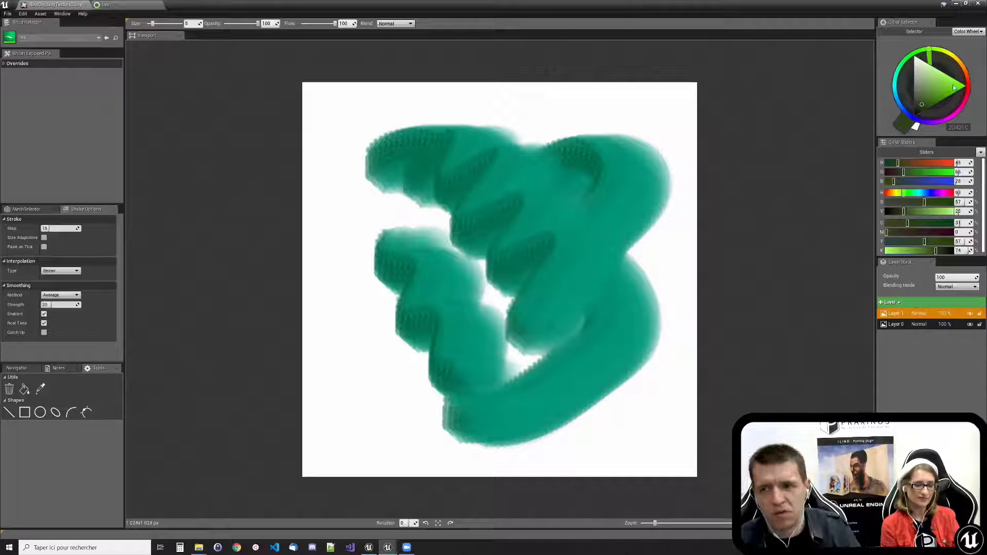
- Paint a test stroke with the paint color set to a red hue, and clear the canvas
{"action": "left_click", "coordinate": [967, 80]}
{"action": "mouse_move", "coordinate": [552, 174]}
{"action": "left_mouse_down"}
{"action": "mouse_move", "coordinate": [494, 185]}
{"action": "mouse_move", "coordinate": [525, 391]}
{"action": "mouse_move", "coordinate": [411, 188]}
{"action": "left_mouse_up"}
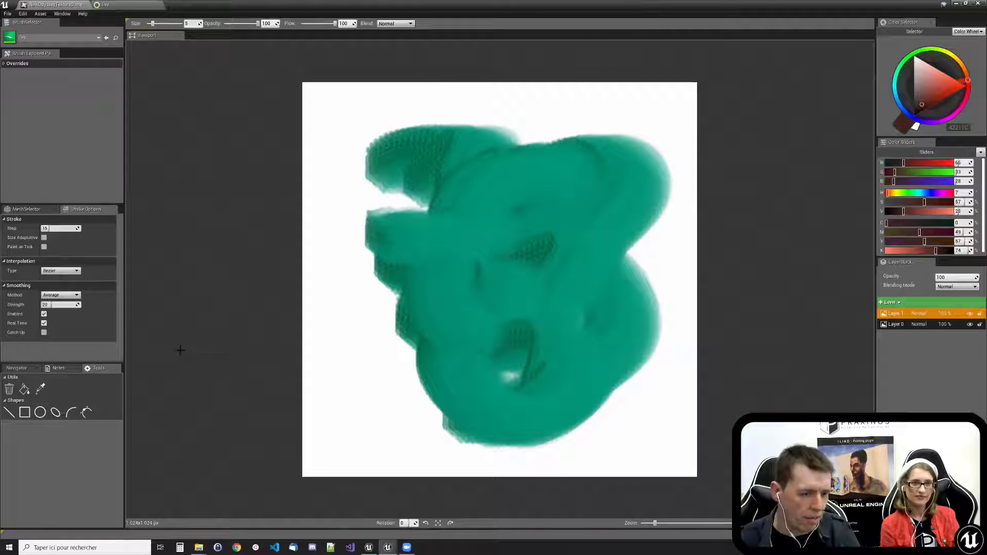
{"action": "left_click", "coordinate": [9, 389]}
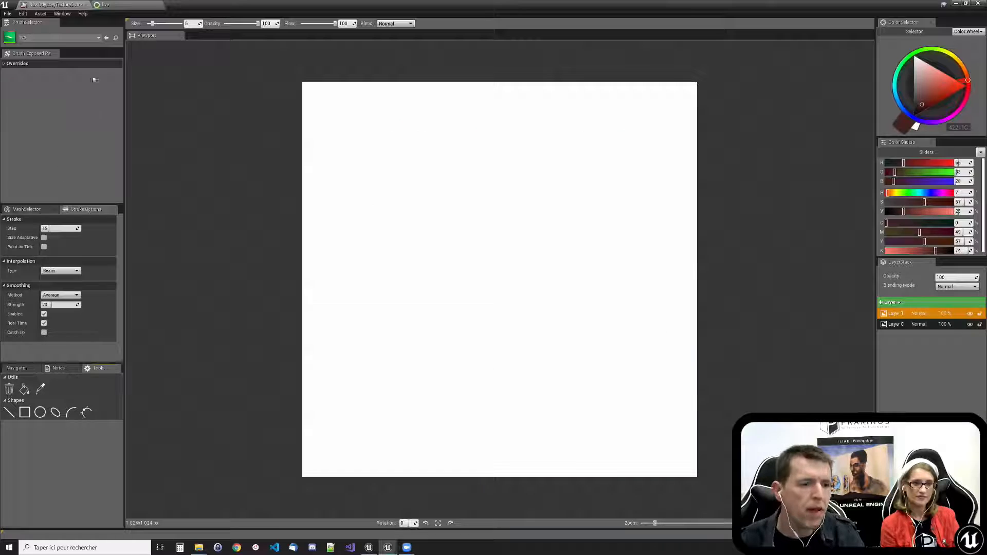
- In the brush graph, move the Simple Stamp, Get X and Get Y nodes well away from the conversion node
{"action": "left_click", "coordinate": [124, 8]}
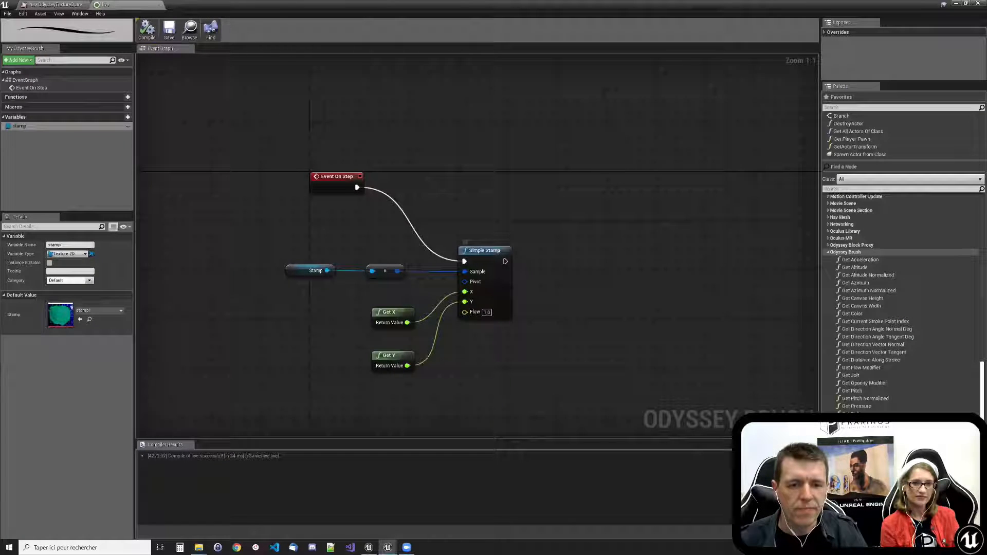
{"action": "right_click_drag", "start_coordinate": [483, 255], "coordinate": [353, 168]}
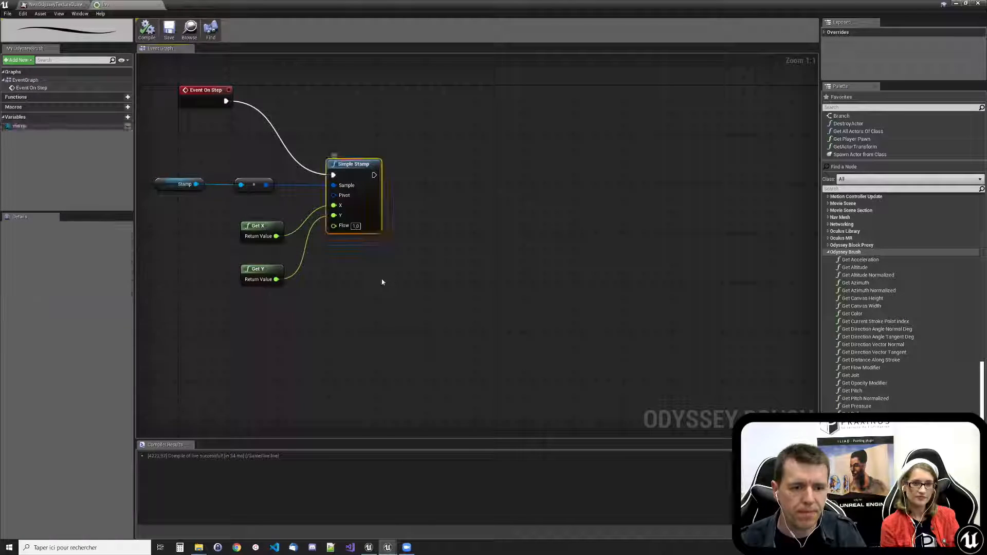
{"action": "left_click_drag", "start_coordinate": [381, 280], "coordinate": [242, 169]}
{"action": "left_click_drag", "start_coordinate": [355, 169], "coordinate": [720, 166]}
{"action": "left_click", "coordinate": [785, 331]}
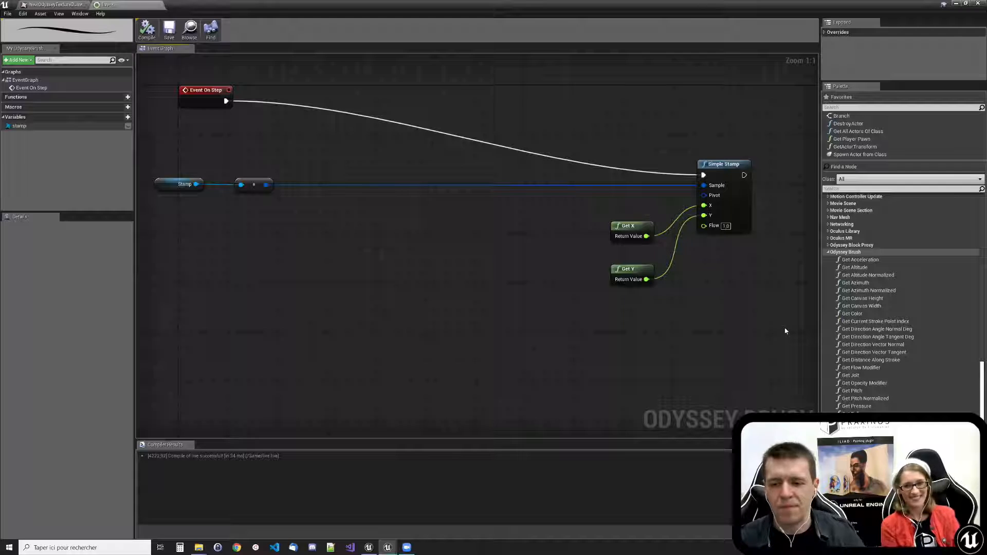
- Add a Resize Uniform node from the Odyssey Transform category and wire it between the conversion node and Simple Stamp's Sample input
{"action": "scroll", "coordinate": [869, 350], "scroll_direction": "down", "scroll_amount": 5}
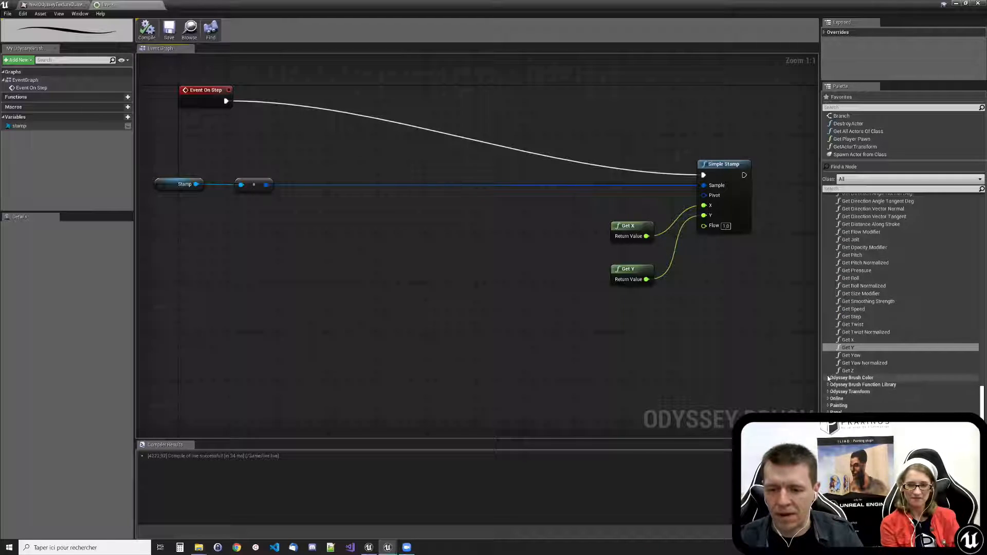
{"action": "left_click", "coordinate": [827, 392]}
{"action": "scroll", "coordinate": [828, 392], "scroll_direction": "down", "scroll_amount": 4}
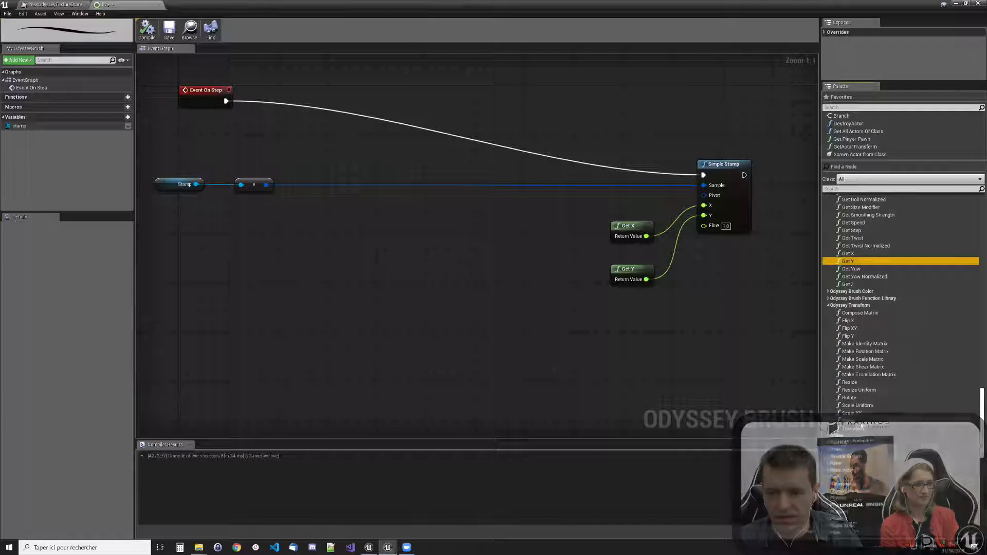
{"action": "left_click_drag", "start_coordinate": [858, 390], "coordinate": [471, 174]}
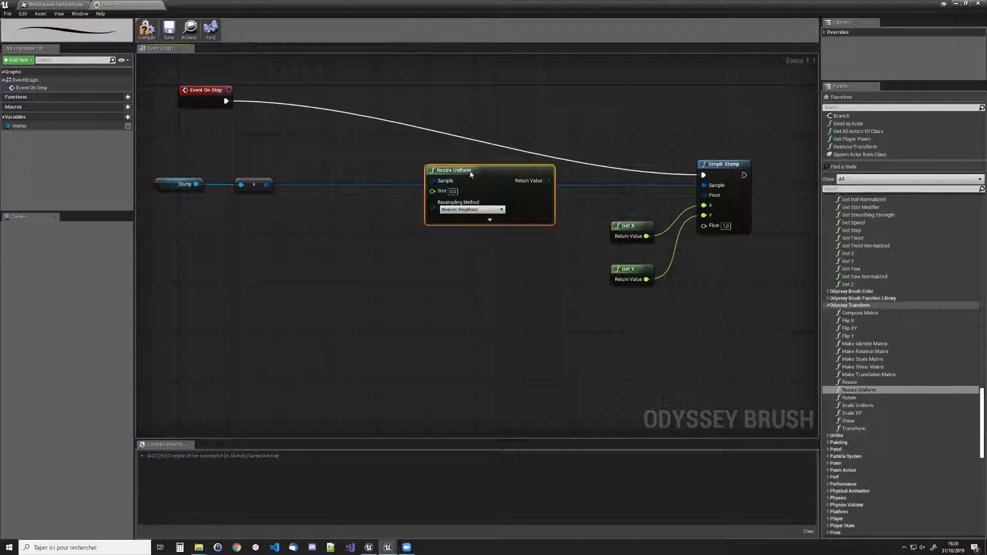
{"action": "left_click_drag", "start_coordinate": [265, 184], "coordinate": [433, 181]}
{"action": "left_click_drag", "start_coordinate": [547, 181], "coordinate": [704, 186]}
{"action": "left_click_drag", "start_coordinate": [496, 180], "coordinate": [502, 186]}
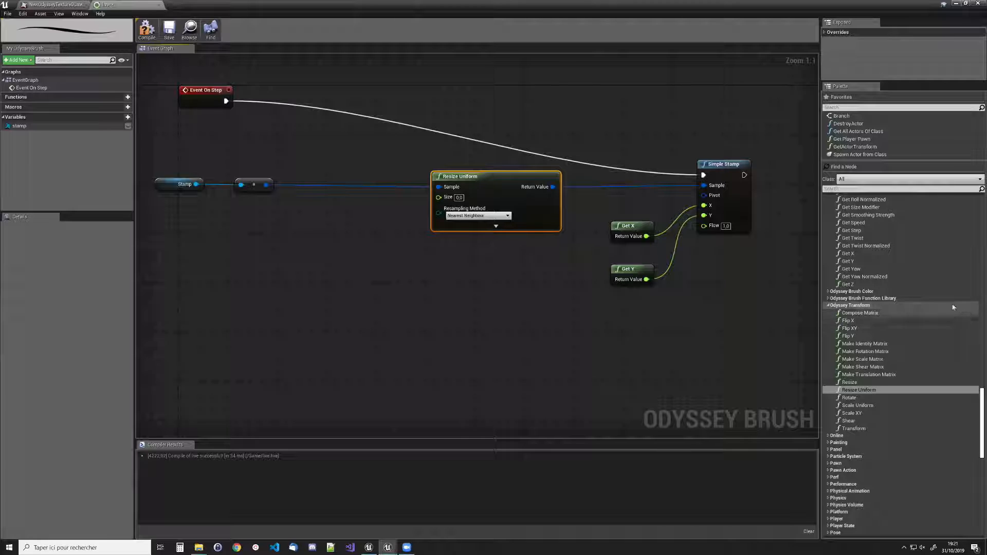
- Add a Get Size Modifier node and connect it to the Resize Uniform node's Size input
{"action": "scroll", "coordinate": [866, 294], "scroll_direction": "up", "scroll_amount": 3}
{"action": "scroll", "coordinate": [866, 294], "scroll_direction": "up", "scroll_amount": 1}
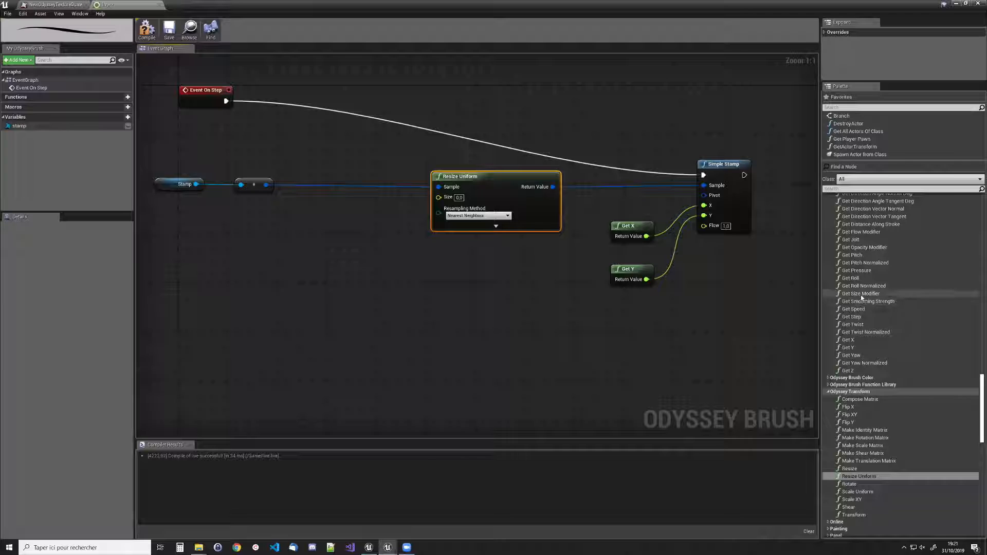
{"action": "left_click_drag", "start_coordinate": [860, 294], "coordinate": [438, 198]}
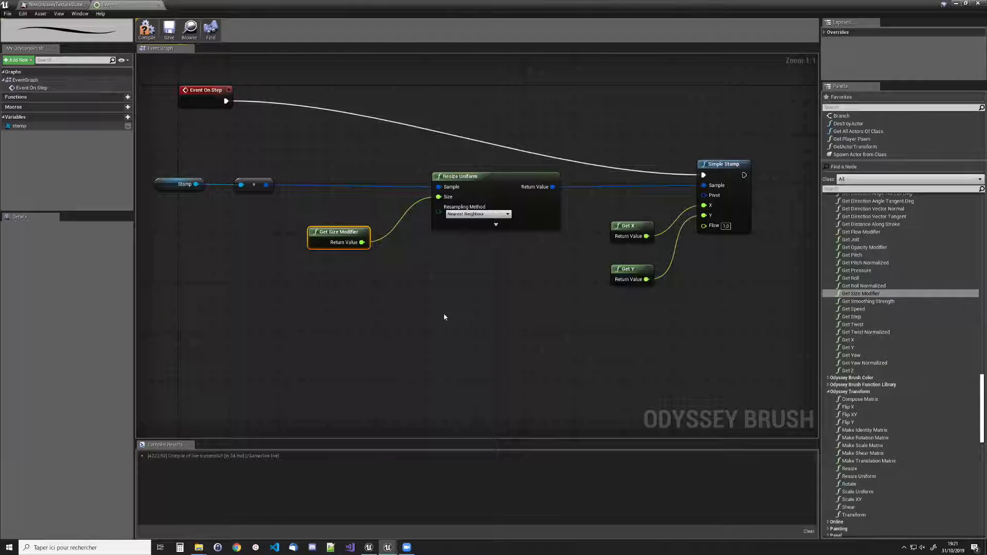
- Set the Resize Uniform node's resampling method to Bilinear
{"action": "left_click", "coordinate": [473, 214]}
{"action": "left_click", "coordinate": [471, 226]}
{"action": "left_click", "coordinate": [473, 215]}
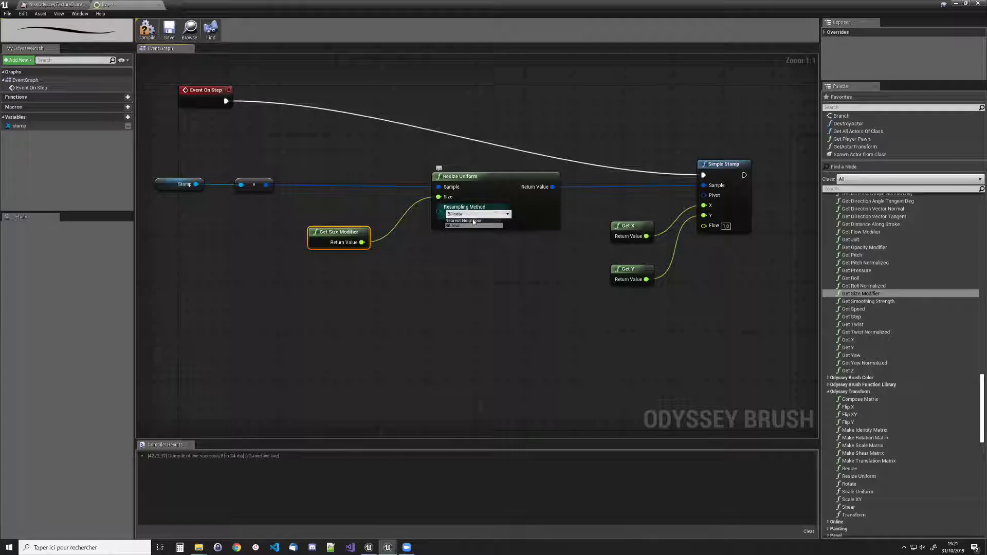
{"action": "left_click", "coordinate": [472, 226]}
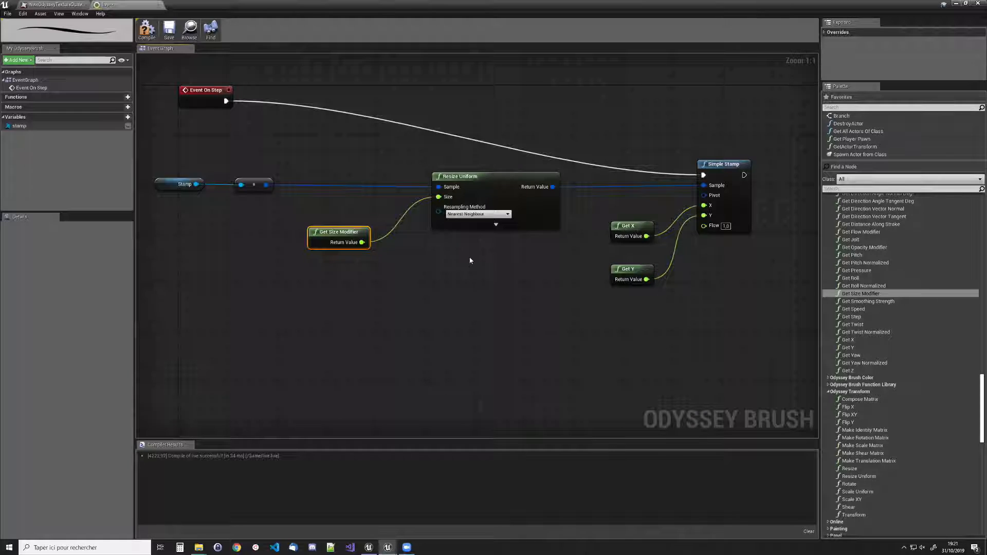
{"action": "left_click", "coordinate": [473, 214]}
{"action": "left_click", "coordinate": [467, 220]}
{"action": "left_click", "coordinate": [465, 214]}
{"action": "left_click", "coordinate": [459, 226]}
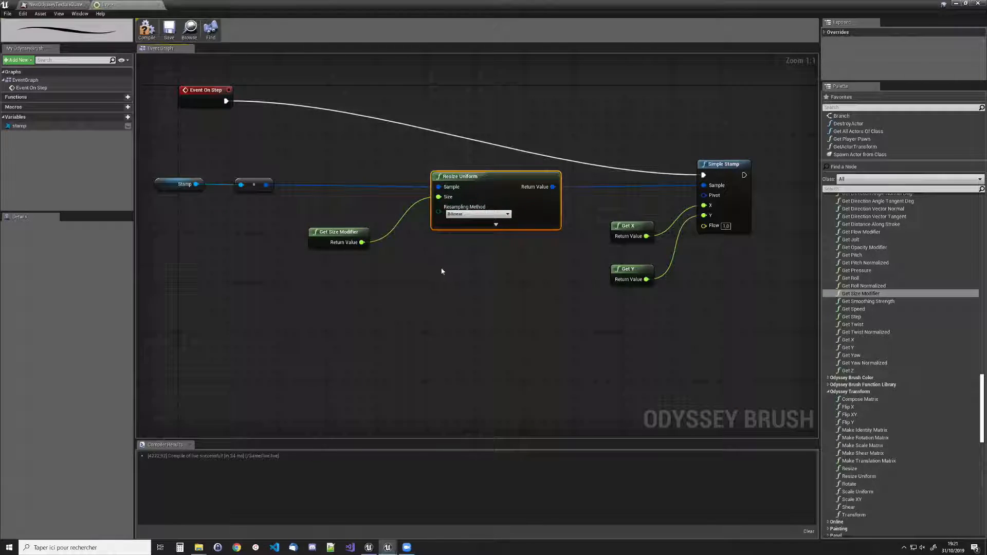
{"action": "left_click", "coordinate": [375, 321]}
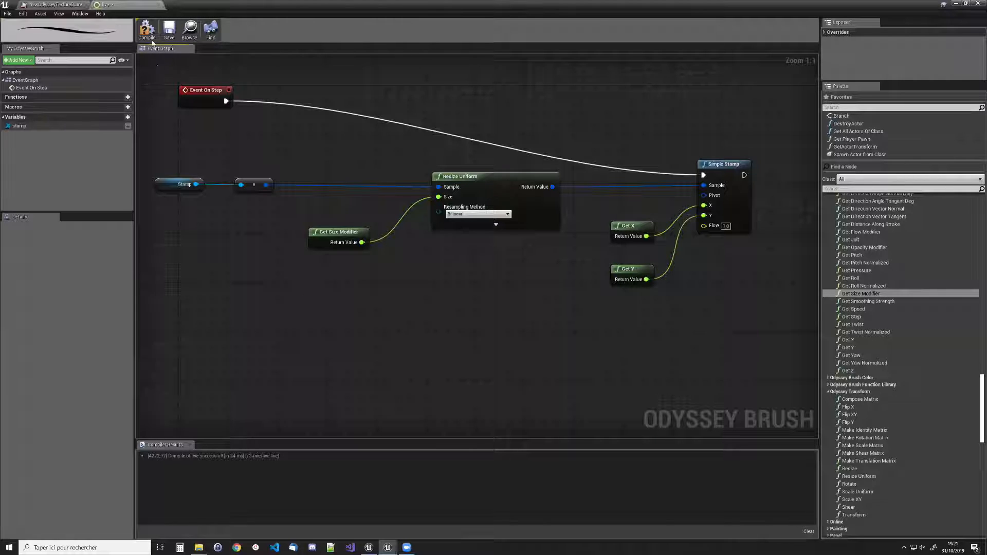
- Compile the brush and paint a size 32 stroke plus a larger wavy stroke on the texture canvas
{"action": "left_click", "coordinate": [147, 31]}
{"action": "left_click", "coordinate": [51, 5]}
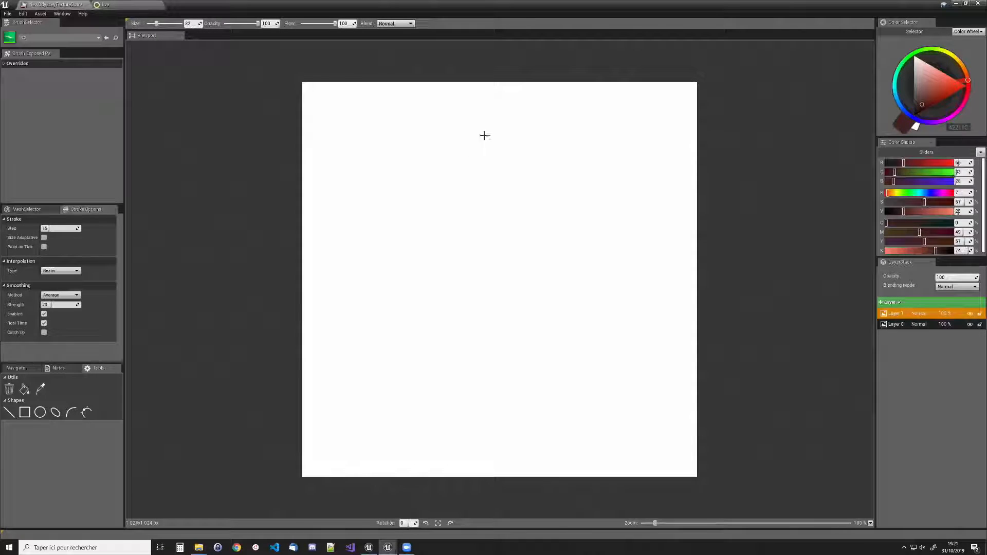
{"action": "mouse_move", "coordinate": [457, 126]}
{"action": "left_mouse_down"}
{"action": "mouse_move", "coordinate": [600, 211]}
{"action": "mouse_move", "coordinate": [462, 368]}
{"action": "mouse_move", "coordinate": [469, 204]}
{"action": "left_mouse_up"}
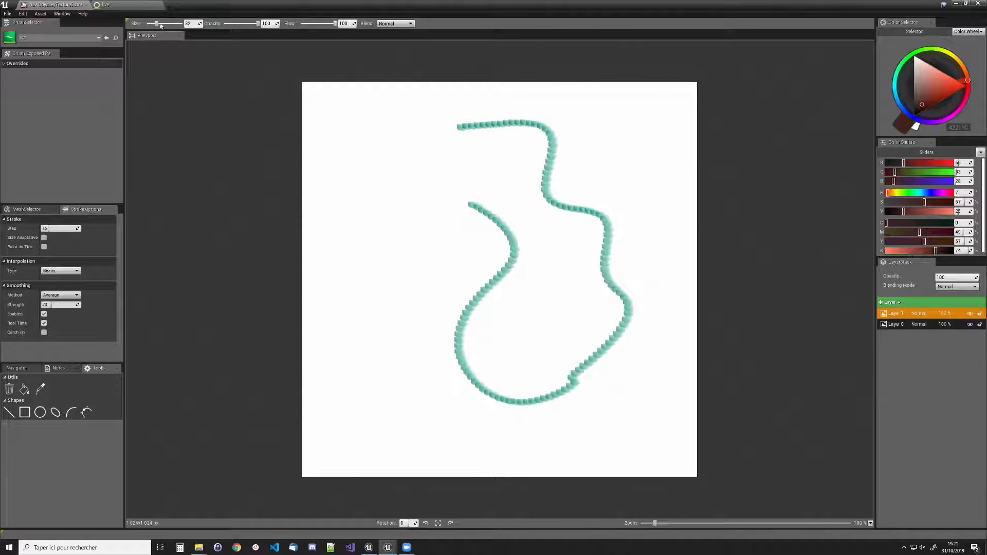
{"action": "left_click_drag", "start_coordinate": [409, 139], "coordinate": [366, 441]}
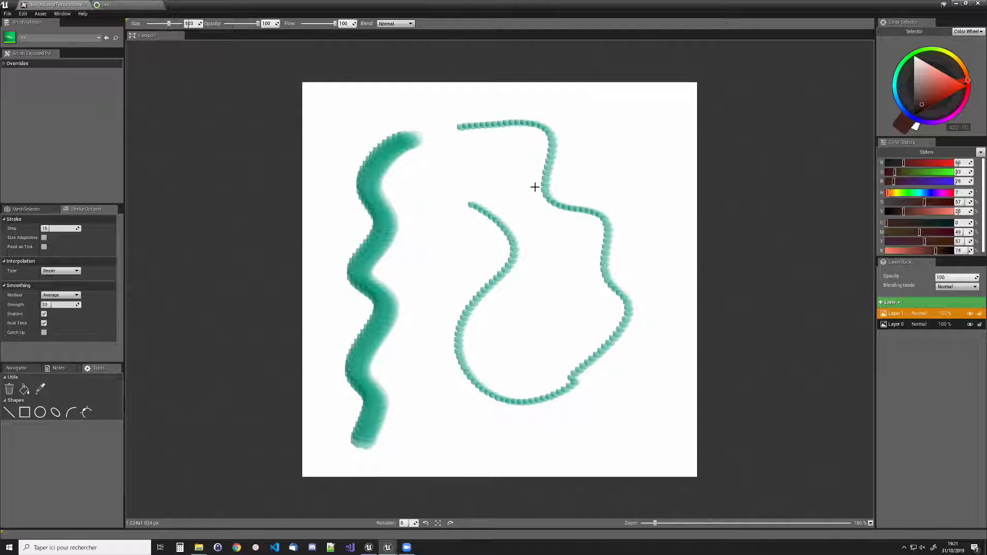
- Paint broad test strokes with very large brush sizes across the canvas, and clear the canvas
{"action": "mouse_move", "coordinate": [534, 187]}
{"action": "left_mouse_down"}
{"action": "mouse_move", "coordinate": [591, 179]}
{"action": "mouse_move", "coordinate": [650, 308]}
{"action": "mouse_move", "coordinate": [528, 156]}
{"action": "left_mouse_up"}
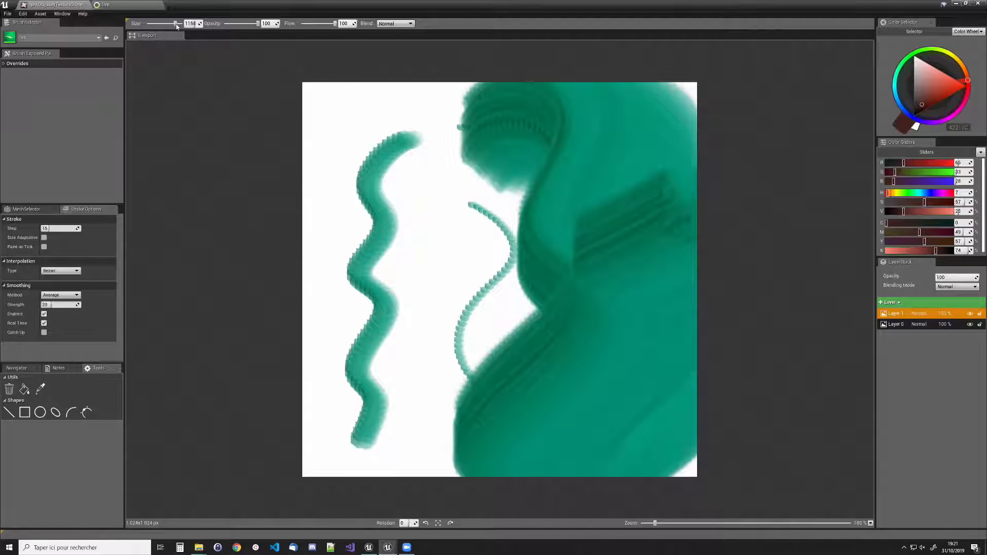
{"action": "mouse_move", "coordinate": [349, 164]}
{"action": "left_mouse_down"}
{"action": "mouse_move", "coordinate": [535, 201]}
{"action": "mouse_move", "coordinate": [668, 185]}
{"action": "mouse_move", "coordinate": [522, 132]}
{"action": "mouse_move", "coordinate": [311, 137]}
{"action": "left_mouse_up"}
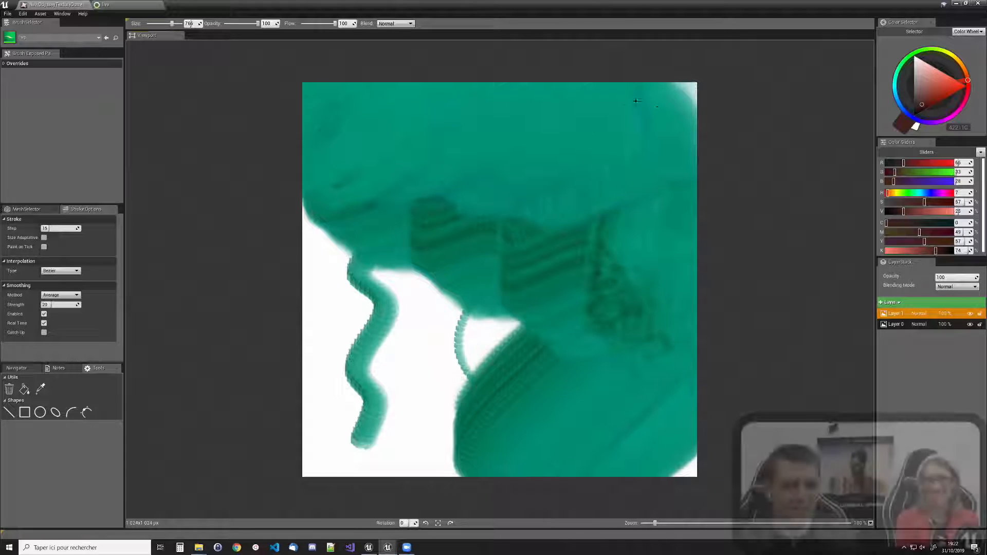
{"action": "mouse_move", "coordinate": [636, 100]}
{"action": "left_mouse_down"}
{"action": "mouse_move", "coordinate": [674, 144]}
{"action": "mouse_move", "coordinate": [289, 122]}
{"action": "mouse_move", "coordinate": [273, 105]}
{"action": "left_mouse_up"}
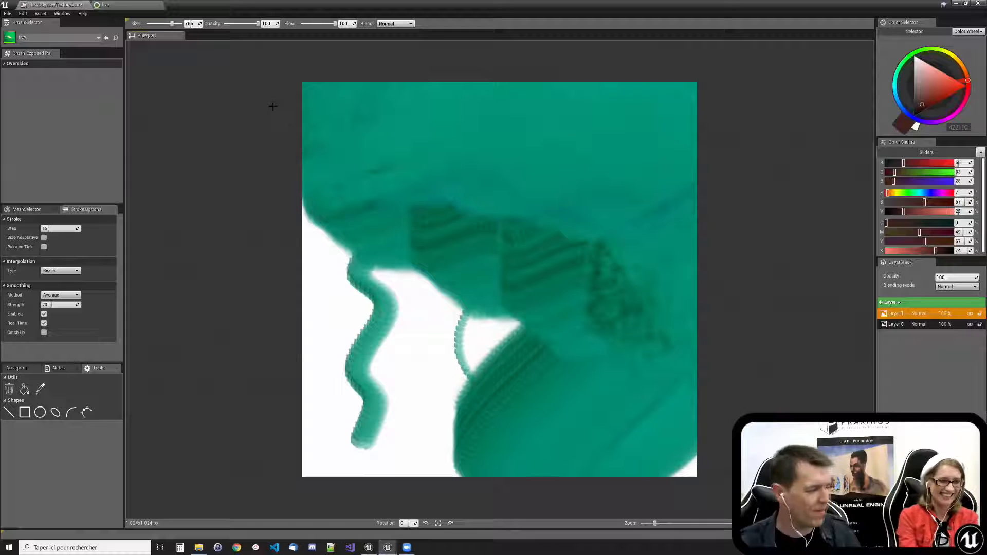
{"action": "left_click", "coordinate": [9, 392]}
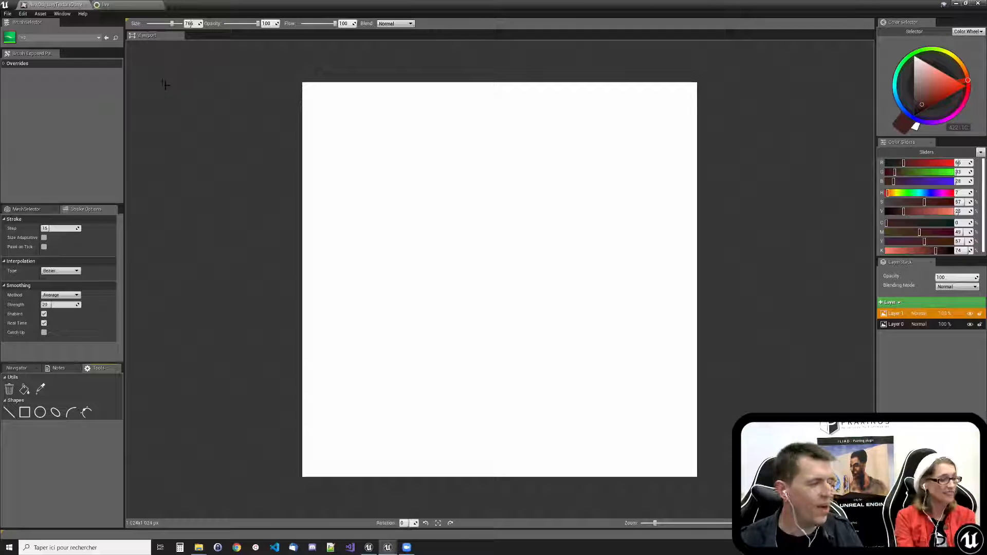
{"action": "left_click", "coordinate": [120, 6]}
{"action": "left_click", "coordinate": [62, 8]}
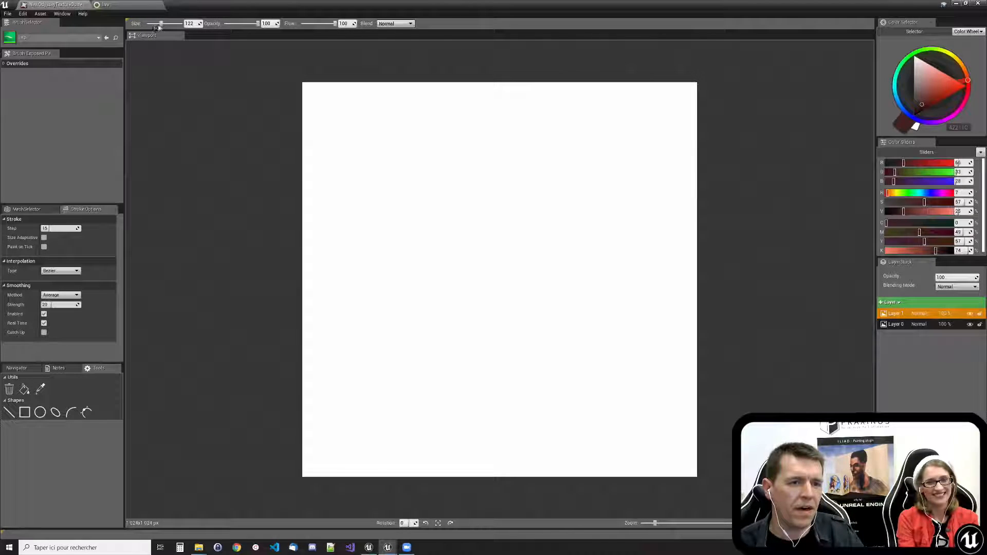
- In the brush's event graph, shift the Resize Uniform and Get Size Modifier nodes to make room after the Stamp conversion node
{"action": "left_click", "coordinate": [129, 7]}
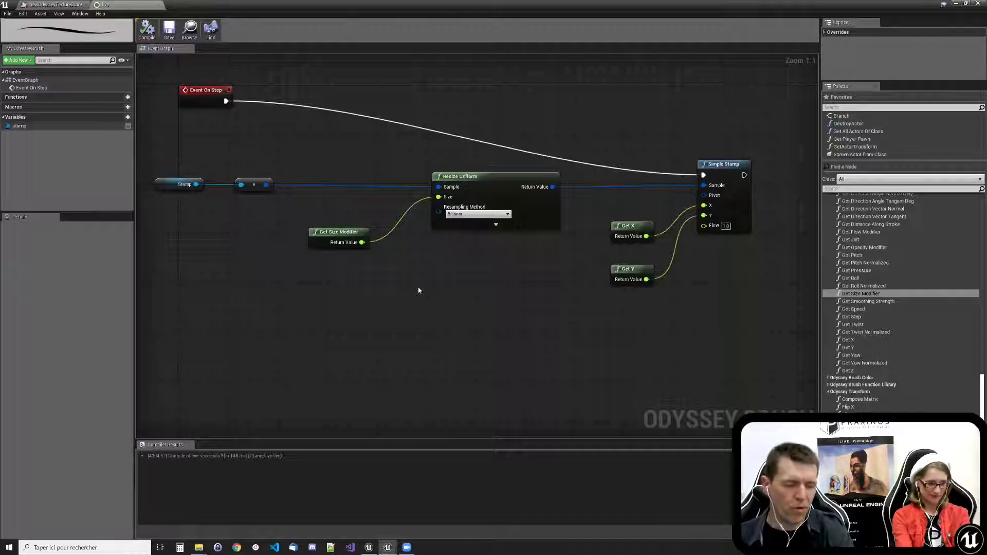
{"action": "left_click_drag", "start_coordinate": [459, 285], "coordinate": [347, 173]}
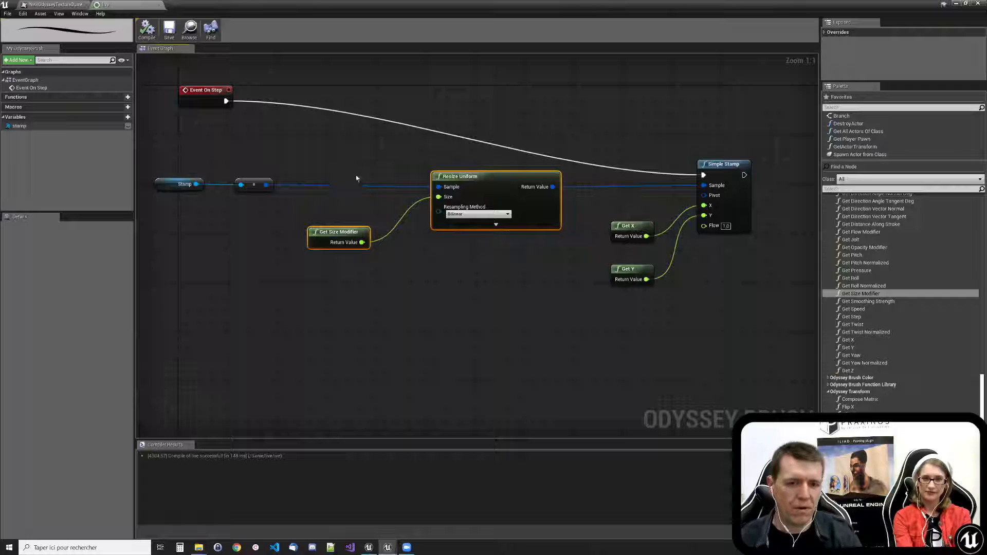
{"action": "left_click_drag", "start_coordinate": [462, 179], "coordinate": [499, 179]}
{"action": "left_click", "coordinate": [536, 330]}
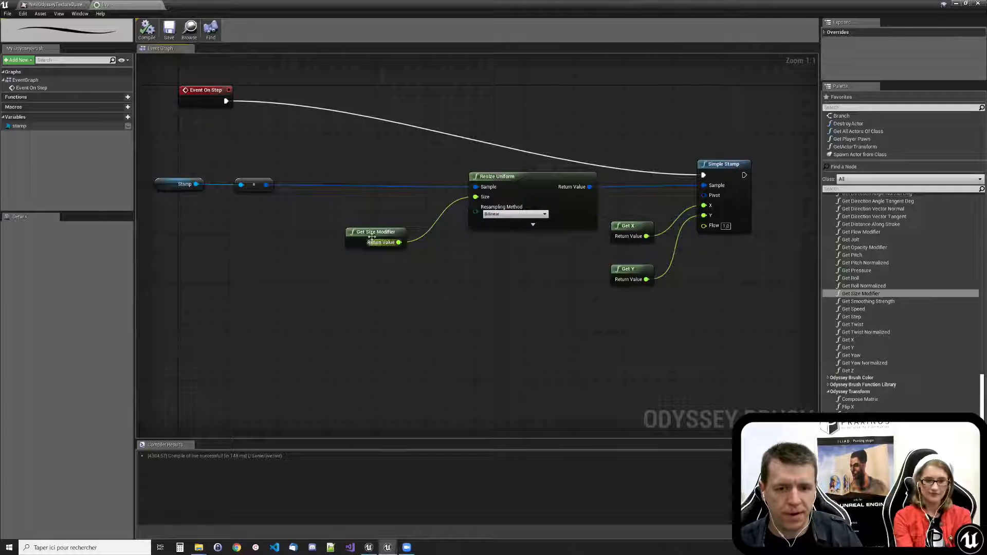
{"action": "left_click_drag", "start_coordinate": [365, 232], "coordinate": [394, 264]}
- Add a Fill Preserve Alpha node and wire it between the converted Stamp and the Resize Uniform node's Sample input
{"action": "scroll", "coordinate": [890, 322], "scroll_direction": "up", "scroll_amount": 6}
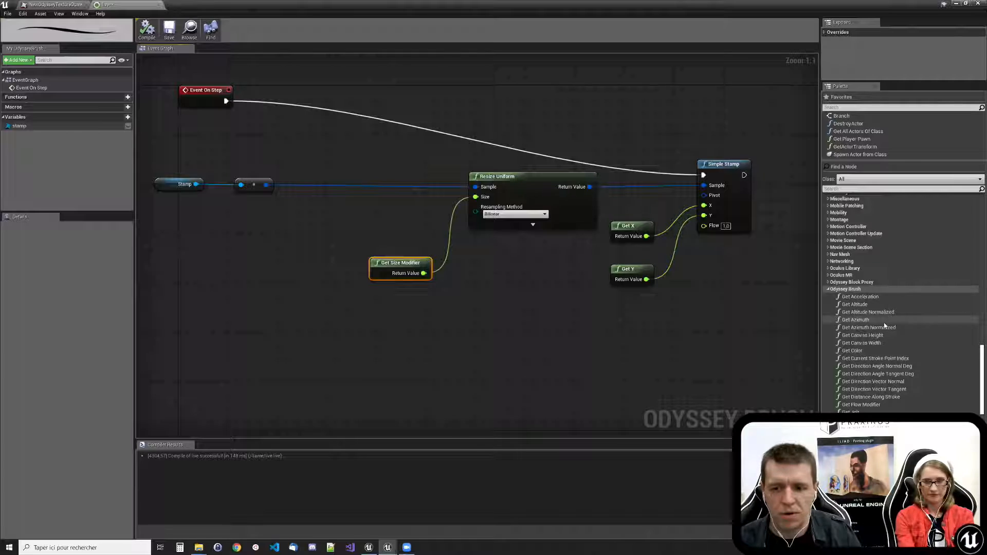
{"action": "left_click", "coordinate": [829, 282]}
{"action": "left_click", "coordinate": [828, 283]}
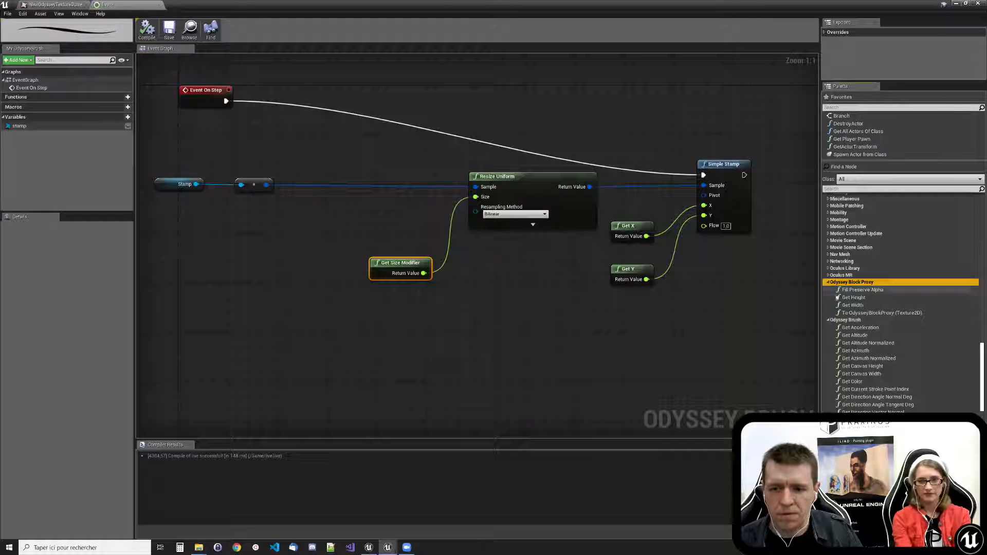
{"action": "left_click_drag", "start_coordinate": [862, 290], "coordinate": [351, 177]}
{"action": "left_click_drag", "start_coordinate": [268, 186], "coordinate": [328, 187]}
{"action": "left_click_drag", "start_coordinate": [389, 187], "coordinate": [476, 187]}
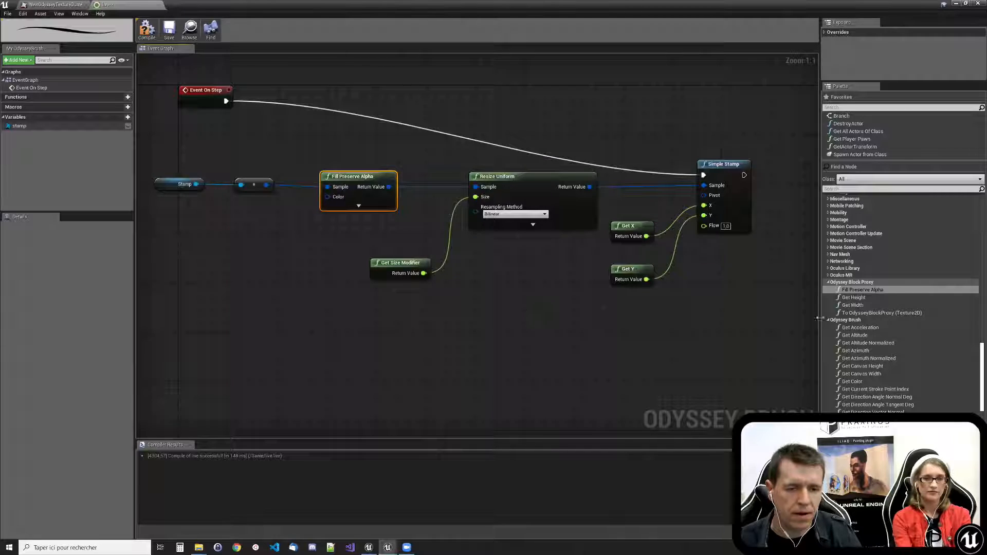
- Add a Get Color node connected to Fill Preserve Alpha's Color input, and reposition the Get Size Modifier node below it
{"action": "scroll", "coordinate": [874, 319], "scroll_direction": "down", "scroll_amount": 3}
{"action": "left_click_drag", "start_coordinate": [853, 320], "coordinate": [327, 197]}
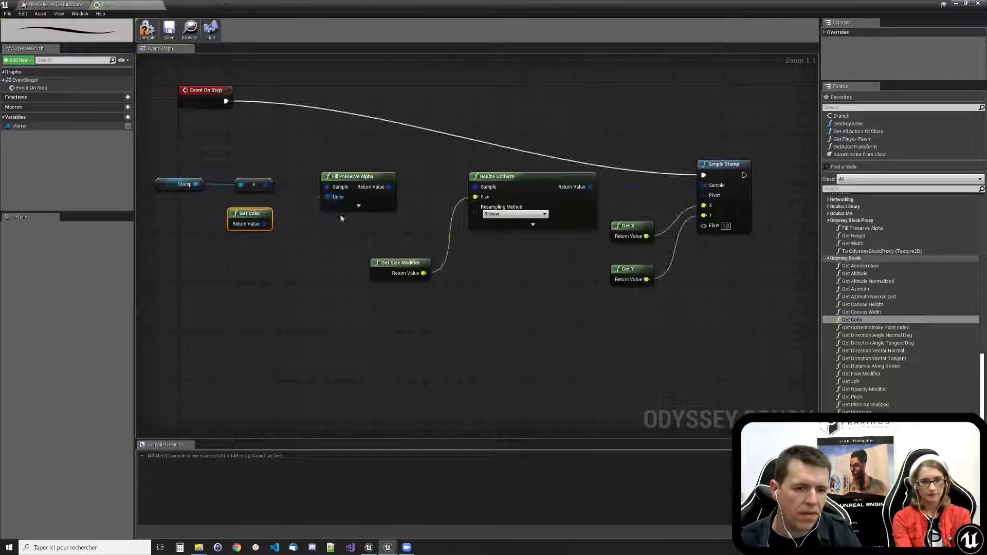
{"action": "left_click_drag", "start_coordinate": [408, 265], "coordinate": [370, 246]}
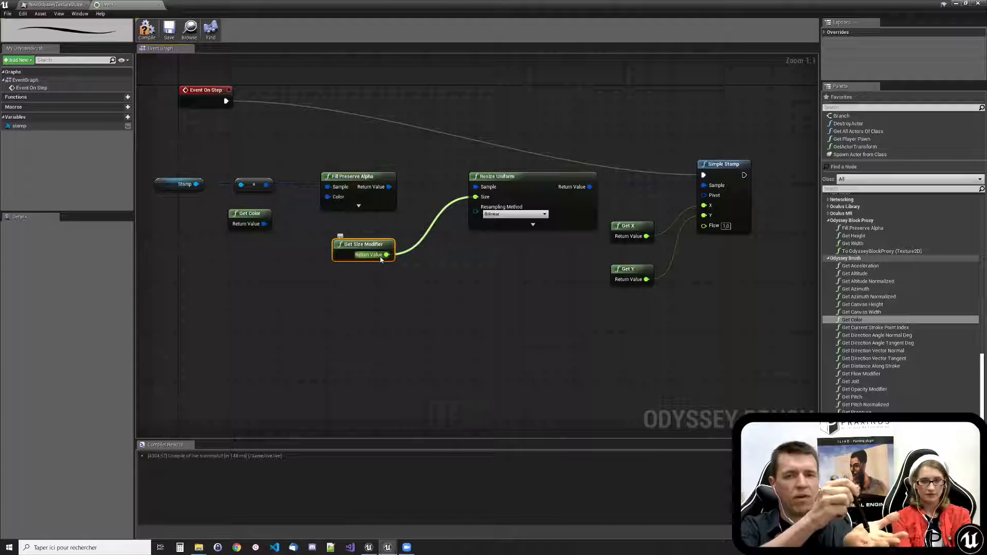
- Add a Get Pressure node and move it together with Get Size Modifier to just under the Get Color node
{"action": "scroll", "coordinate": [899, 308], "scroll_direction": "down", "scroll_amount": 3}
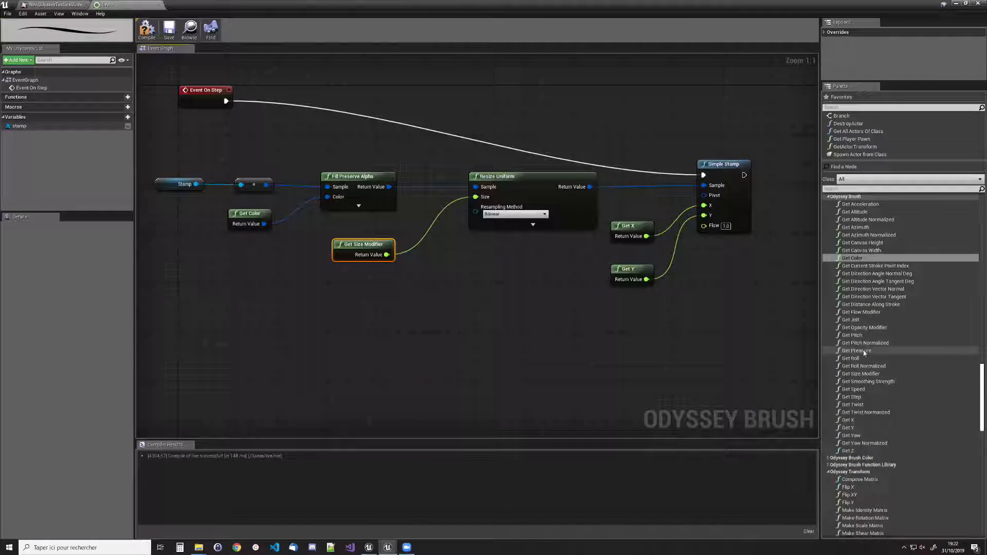
{"action": "left_click_drag", "start_coordinate": [856, 350], "coordinate": [359, 272]}
{"action": "left_click_drag", "start_coordinate": [392, 301], "coordinate": [304, 237]}
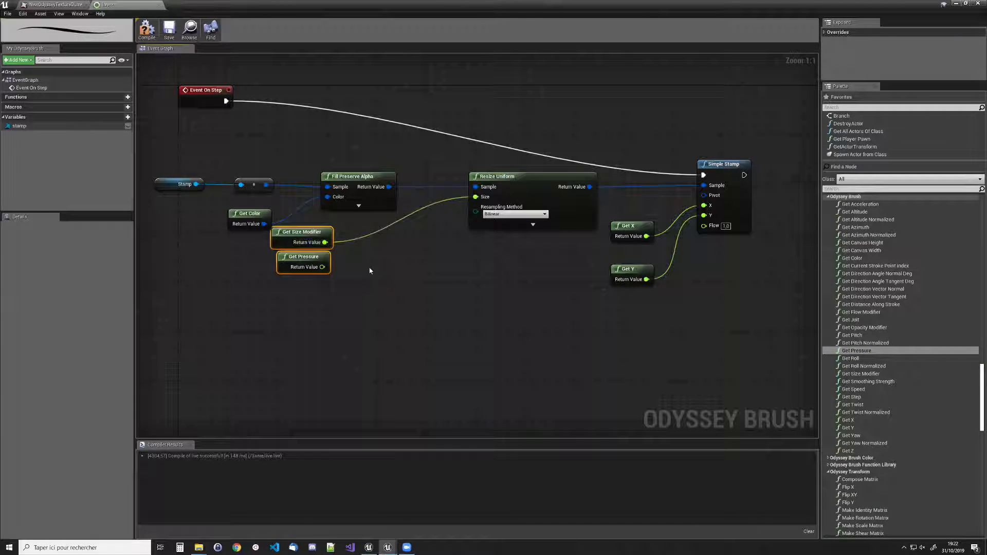
- Multiply Get Size Modifier by Get Pressure with a float multiplication node and feed the result into Resize Uniform's Size input
{"action": "right_click", "coordinate": [368, 266]}
{"action": "type", "text": "float+"}
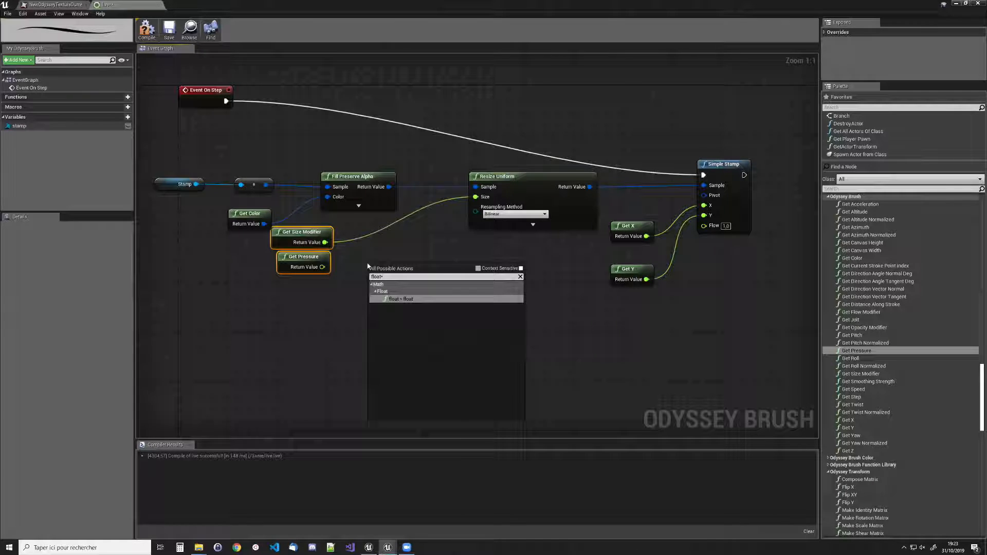
{"action": "left_click", "coordinate": [402, 298]}
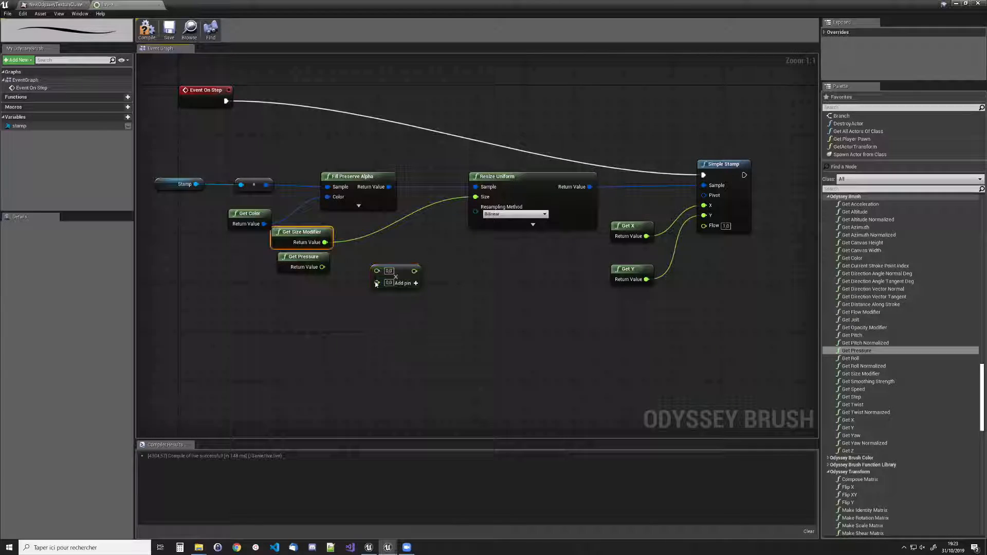
{"action": "left_click_drag", "start_coordinate": [409, 274], "coordinate": [387, 252]}
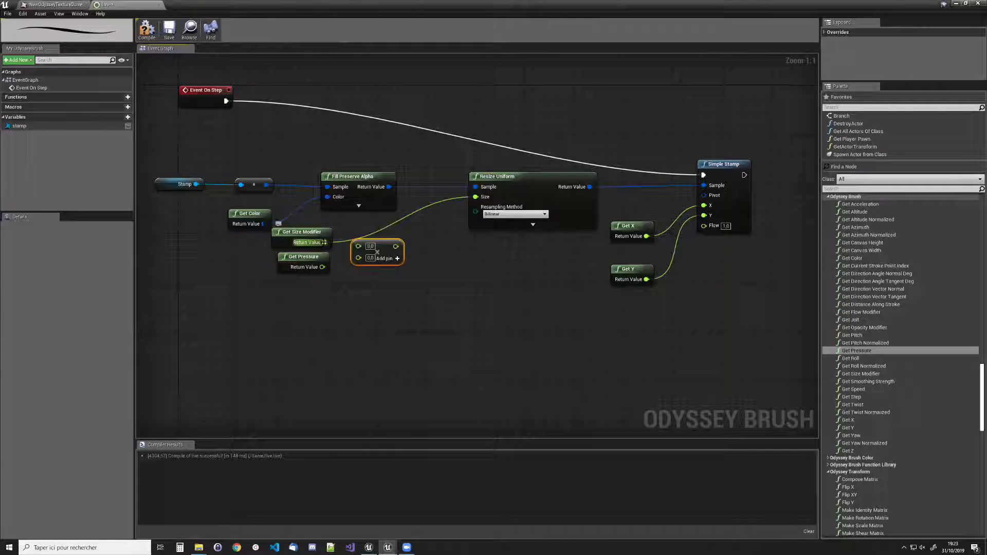
{"action": "left_click_drag", "start_coordinate": [325, 242], "coordinate": [476, 197]}
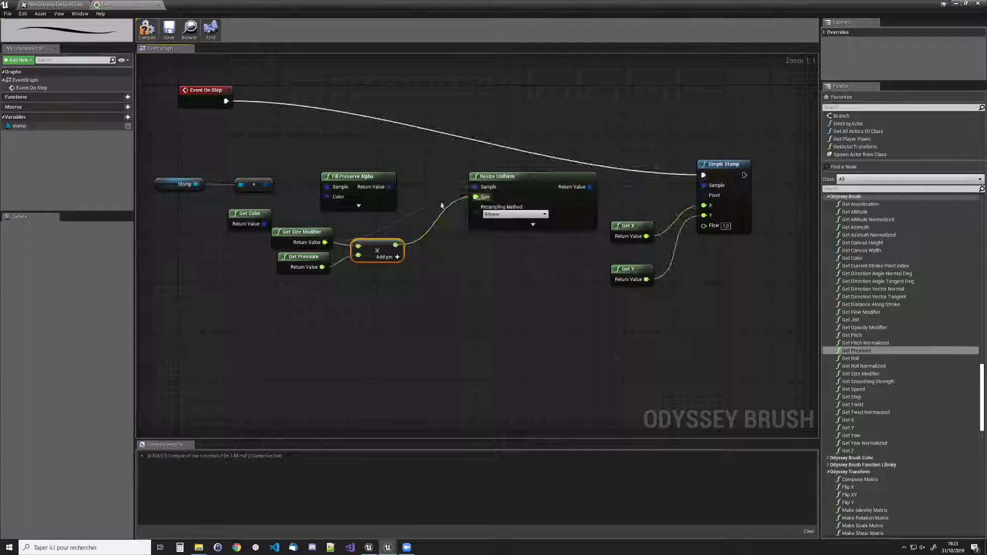
- Compile the brush and paint a long wavy dark brown stroke on the texture canvas
{"action": "left_click", "coordinate": [166, 35]}
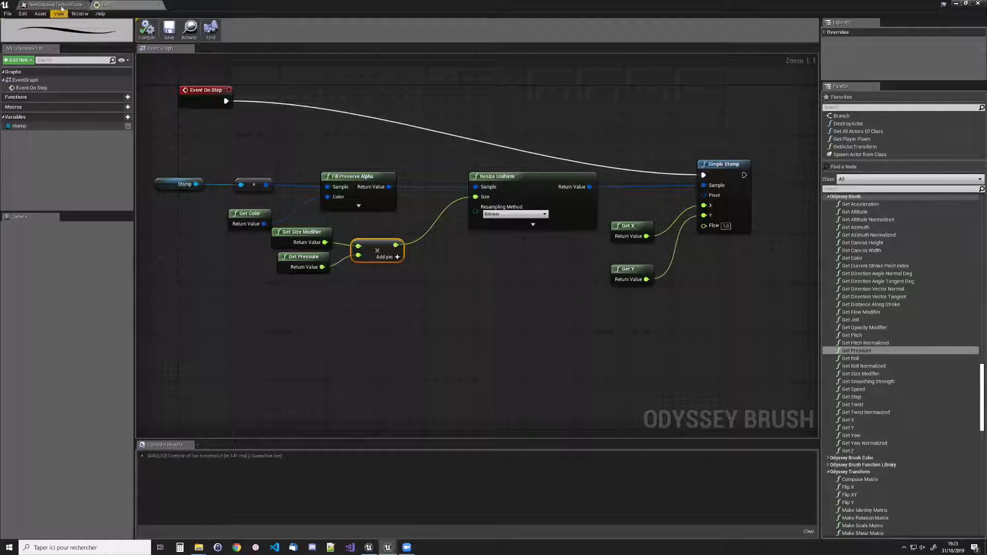
{"action": "left_click", "coordinate": [61, 7]}
{"action": "mouse_move", "coordinate": [425, 136]}
{"action": "left_mouse_down"}
{"action": "mouse_move", "coordinate": [539, 177]}
{"action": "mouse_move", "coordinate": [634, 365]}
{"action": "mouse_move", "coordinate": [572, 421]}
{"action": "left_mouse_up"}
- Paint a wavy red stroke and a wavy yellow stroke on the canvas, picking each color from the color wheel
{"action": "left_click", "coordinate": [945, 94]}
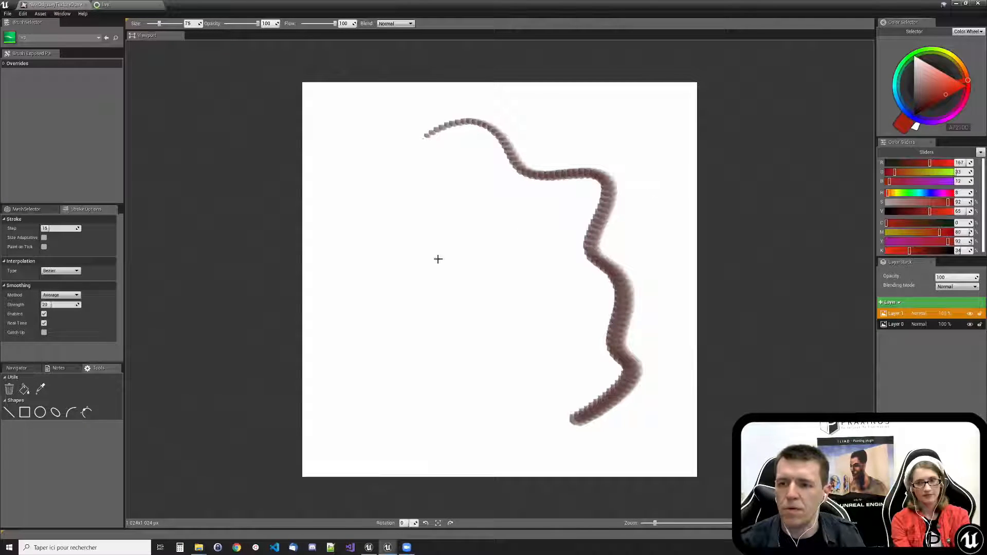
{"action": "mouse_move", "coordinate": [438, 207]}
{"action": "left_mouse_down"}
{"action": "mouse_move", "coordinate": [409, 280]}
{"action": "mouse_move", "coordinate": [539, 407]}
{"action": "left_mouse_up"}
{"action": "left_click", "coordinate": [954, 56]}
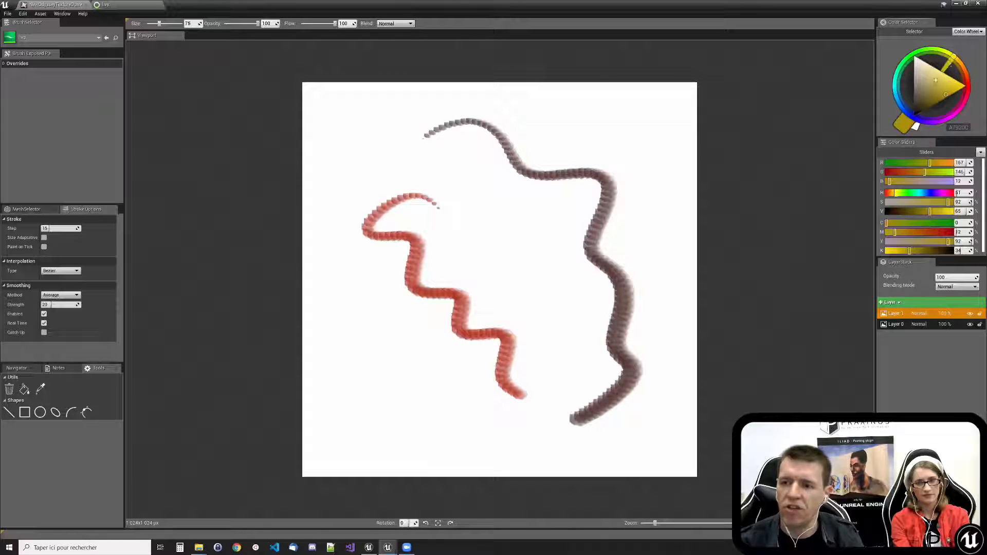
{"action": "left_click", "coordinate": [949, 87]}
{"action": "mouse_move", "coordinate": [379, 150]}
{"action": "left_mouse_down"}
{"action": "mouse_move", "coordinate": [375, 338]}
{"action": "mouse_move", "coordinate": [566, 307]}
{"action": "left_mouse_up"}
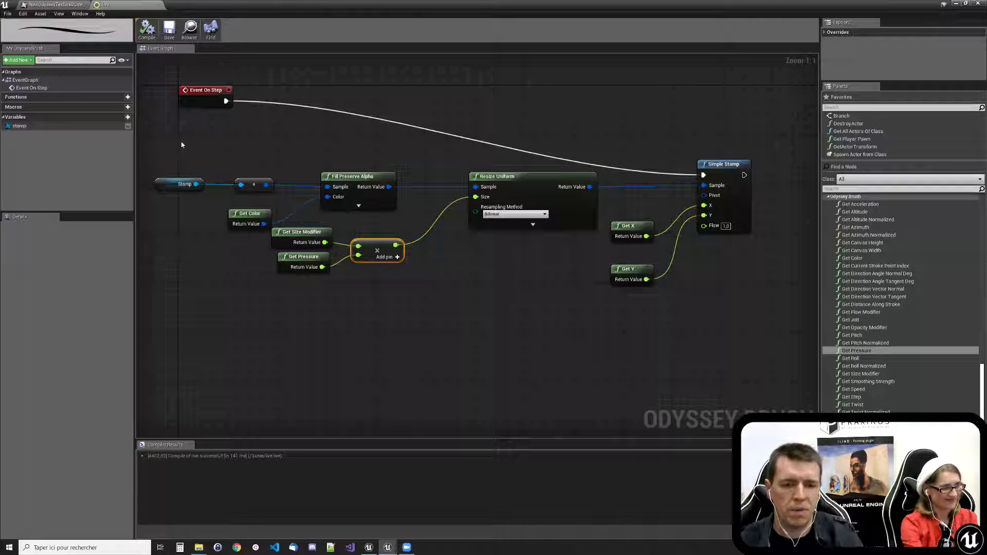
- Clear the texture canvas and choose the Kaleidoscope brush by searching for "kalei"
{"action": "left_click", "coordinate": [64, 4]}
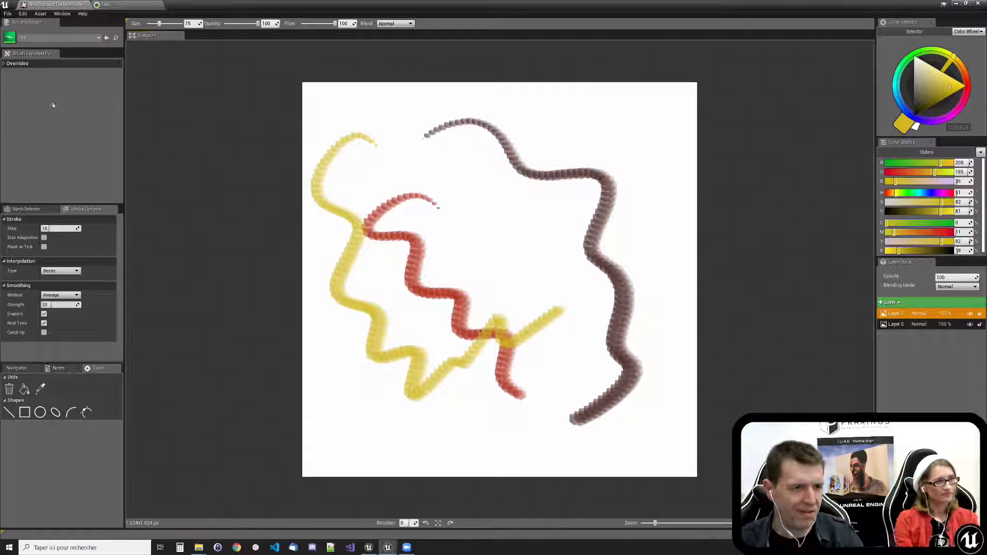
{"action": "left_click", "coordinate": [9, 389]}
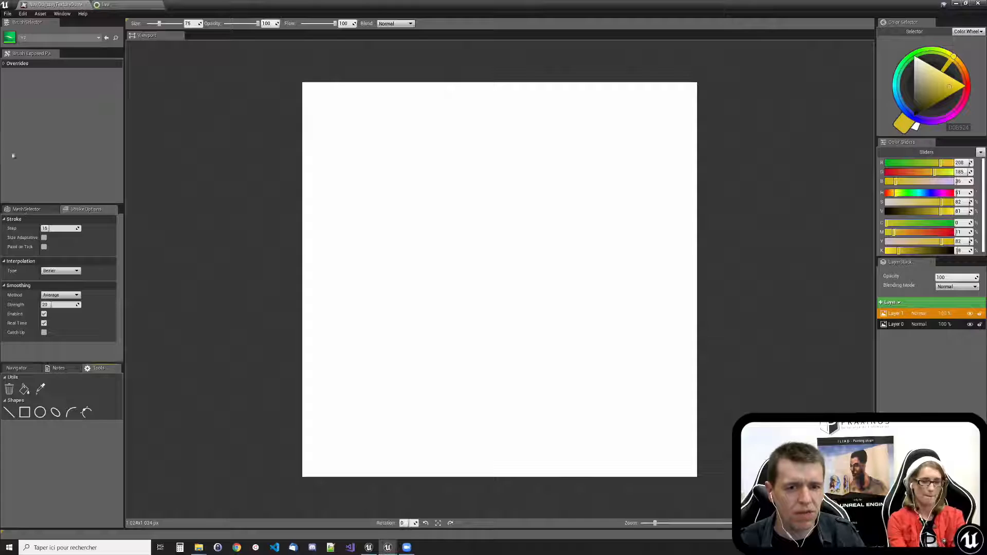
{"action": "left_click", "coordinate": [35, 38]}
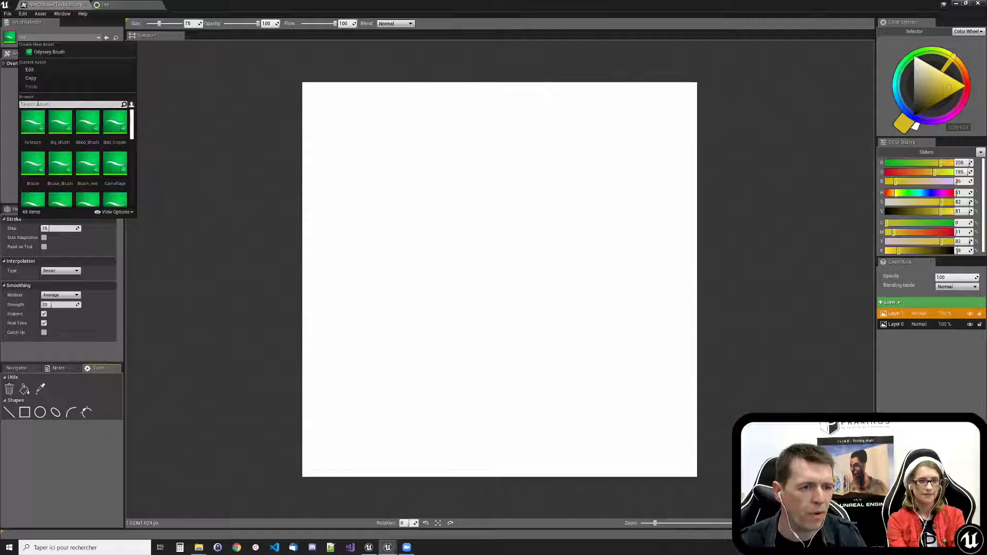
{"action": "type", "text": "kalei"}
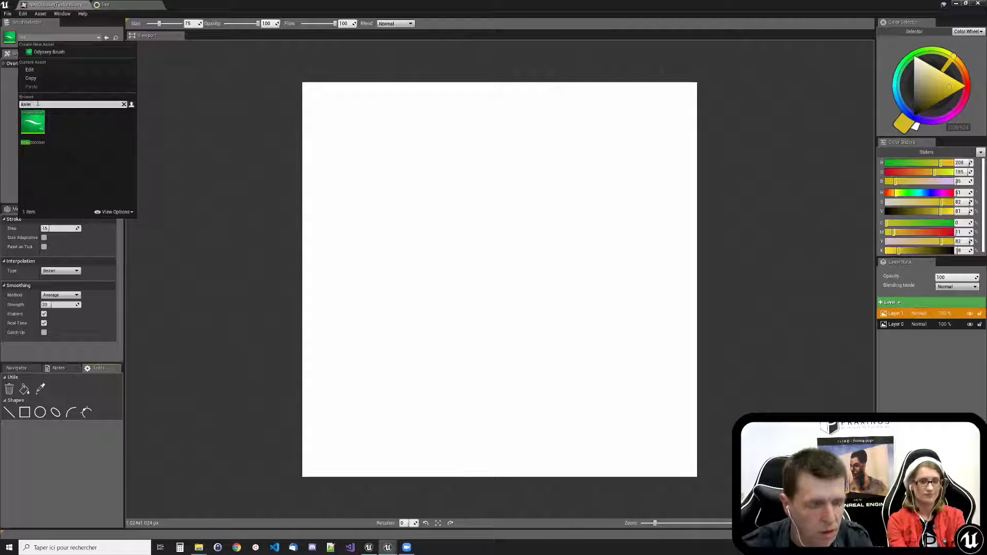
{"action": "left_click", "coordinate": [33, 122]}
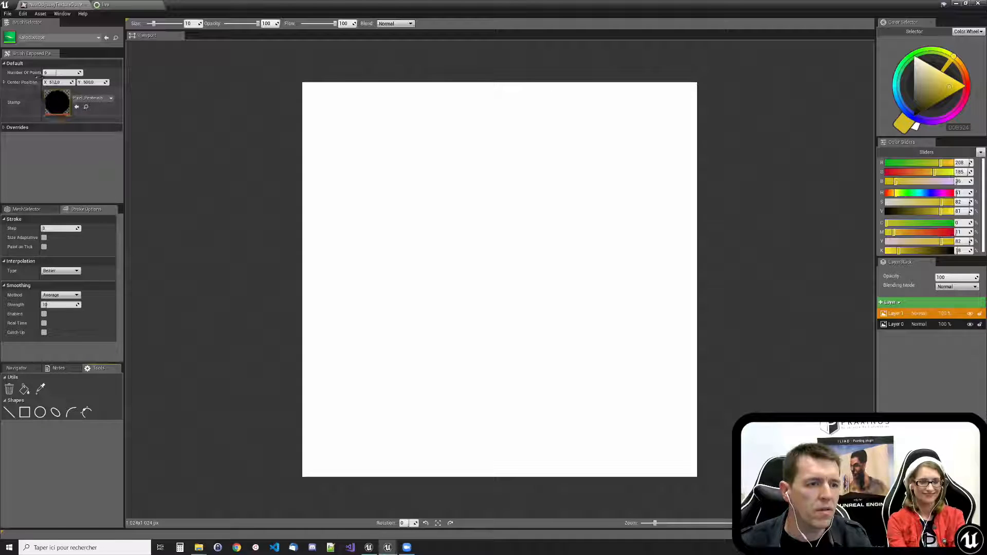
- Open the Kaleidoscope brush's event graph and survey its commented node groups for point division, angle and distance, and random stamp
{"action": "double_click", "coordinate": [9, 37]}
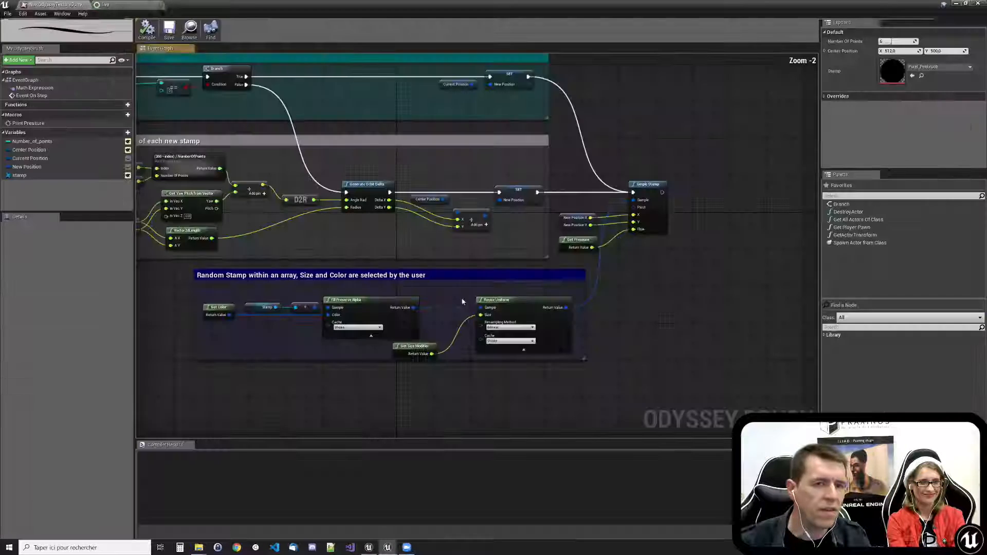
{"action": "scroll", "coordinate": [437, 267], "scroll_direction": "down", "scroll_amount": 1}
{"action": "right_click_drag", "start_coordinate": [436, 268], "coordinate": [560, 331]}
{"action": "scroll", "coordinate": [560, 331], "scroll_direction": "down", "scroll_amount": 1}
{"action": "scroll", "coordinate": [565, 329], "scroll_direction": "up", "scroll_amount": 1}
{"action": "scroll", "coordinate": [519, 328], "scroll_direction": "up", "scroll_amount": 1}
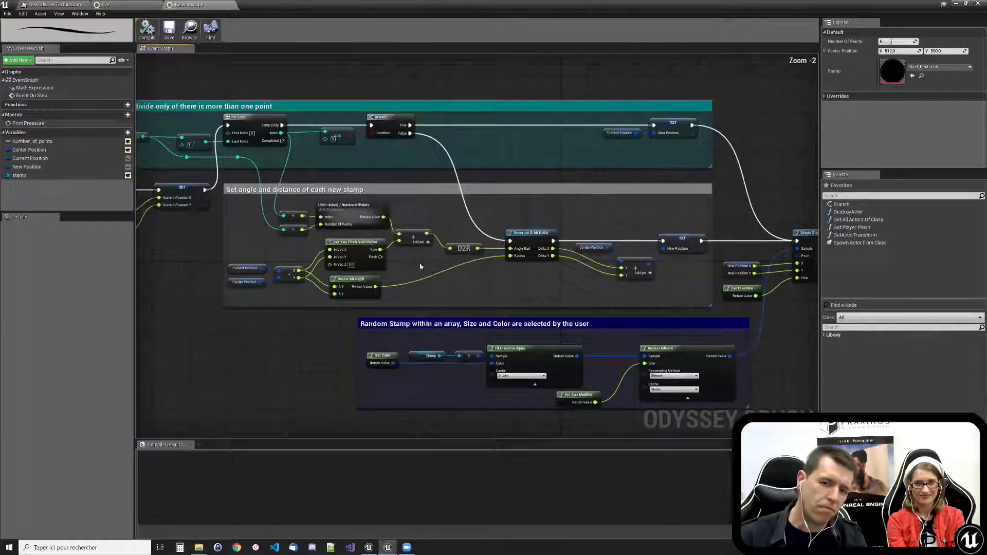
{"action": "scroll", "coordinate": [313, 176], "scroll_direction": "up", "scroll_amount": 1}
{"action": "scroll", "coordinate": [313, 176], "scroll_direction": "up", "scroll_amount": 1}
{"action": "mouse_move", "coordinate": [221, 108]}
{"action": "right_mouse_down"}
{"action": "mouse_move", "coordinate": [354, 115]}
{"action": "mouse_move", "coordinate": [235, 110]}
{"action": "right_mouse_up"}
- Examine the Branch, (360*index)/NumberOfPoints and Generate Orbit Delta nodes, following the graph through to Simple Stamp
{"action": "left_click", "coordinate": [358, 113]}
{"action": "left_click", "coordinate": [411, 104]}
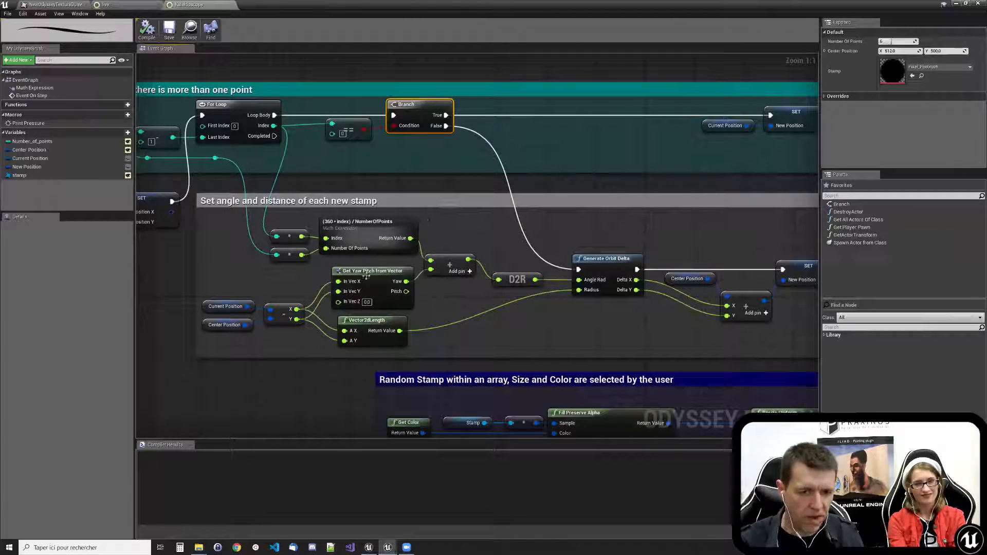
{"action": "left_click", "coordinate": [378, 231]}
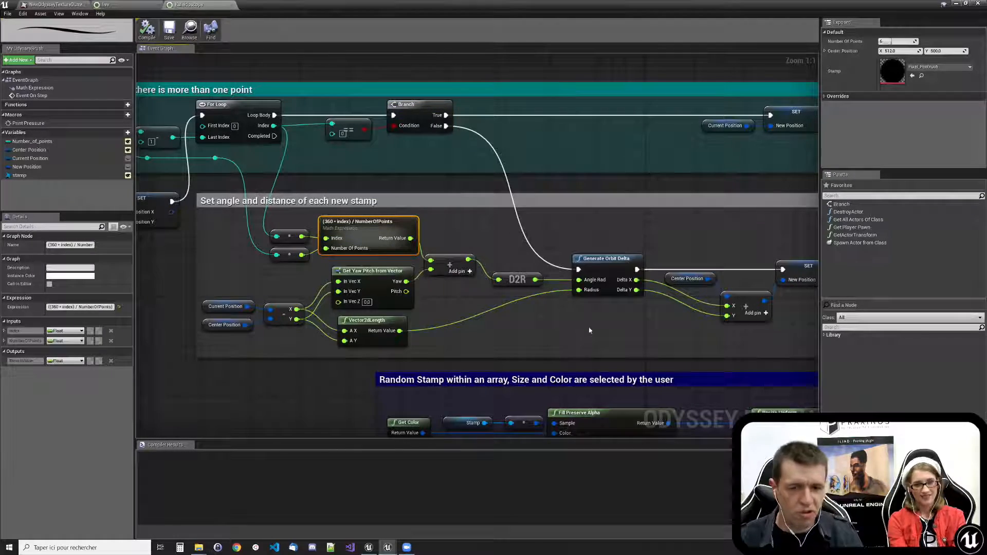
{"action": "right_click_drag", "start_coordinate": [590, 330], "coordinate": [384, 252]}
{"action": "left_click", "coordinate": [406, 212]}
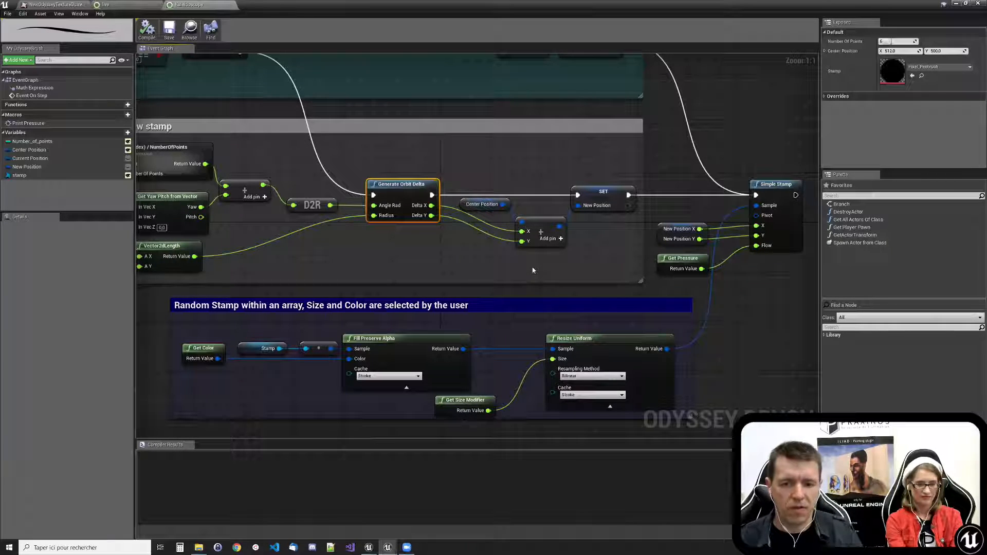
{"action": "right_click_drag", "start_coordinate": [532, 271], "coordinate": [634, 296]}
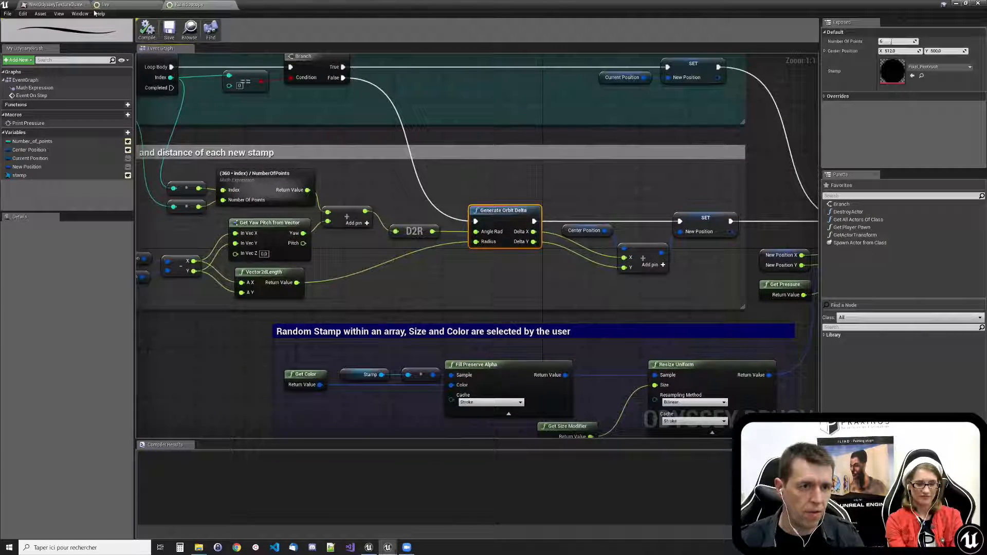
{"action": "right_click_drag", "start_coordinate": [586, 159], "coordinate": [528, 266]}
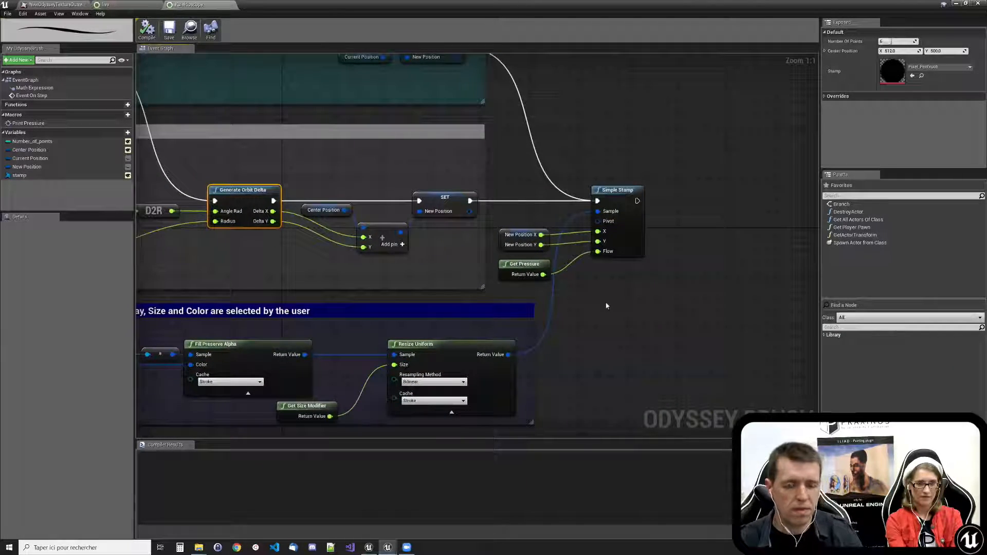
- Paint overlapping blue, golden yellow and black kaleidoscope strokes around the center of the texture canvas
{"action": "left_click", "coordinate": [59, 5]}
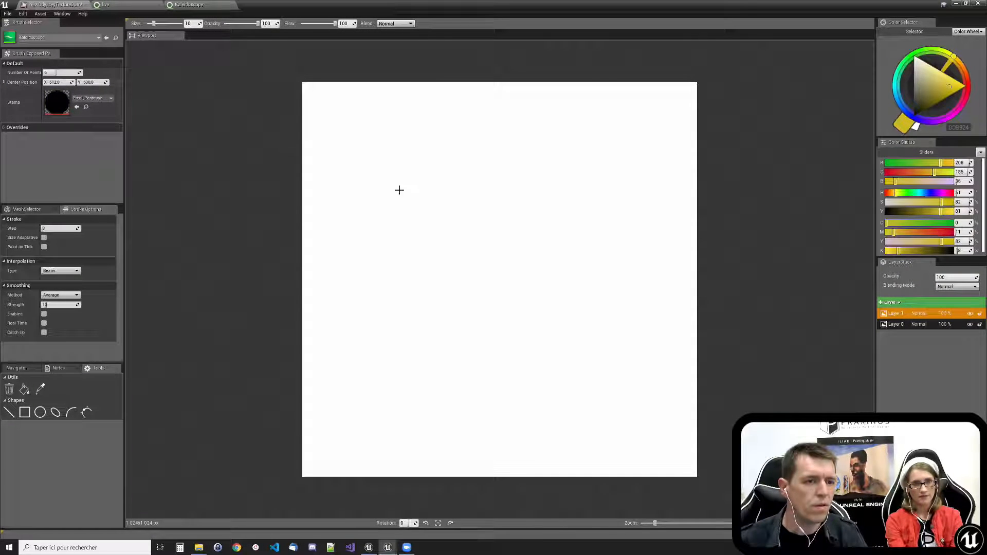
{"action": "left_click", "coordinate": [900, 105]}
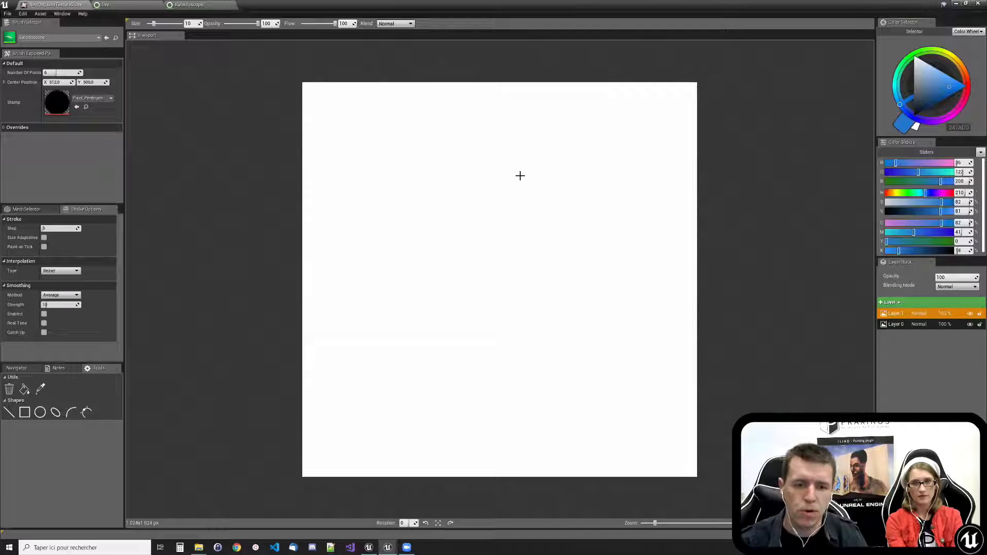
{"action": "mouse_move", "coordinate": [524, 180]}
{"action": "left_mouse_down"}
{"action": "mouse_move", "coordinate": [538, 193]}
{"action": "mouse_move", "coordinate": [511, 258]}
{"action": "mouse_move", "coordinate": [493, 203]}
{"action": "mouse_move", "coordinate": [557, 152]}
{"action": "mouse_move", "coordinate": [525, 184]}
{"action": "mouse_move", "coordinate": [584, 147]}
{"action": "mouse_move", "coordinate": [578, 291]}
{"action": "mouse_move", "coordinate": [597, 408]}
{"action": "mouse_move", "coordinate": [519, 329]}
{"action": "mouse_move", "coordinate": [483, 273]}
{"action": "left_mouse_up"}
{"action": "left_click", "coordinate": [958, 63]}
{"action": "left_click", "coordinate": [913, 116]}
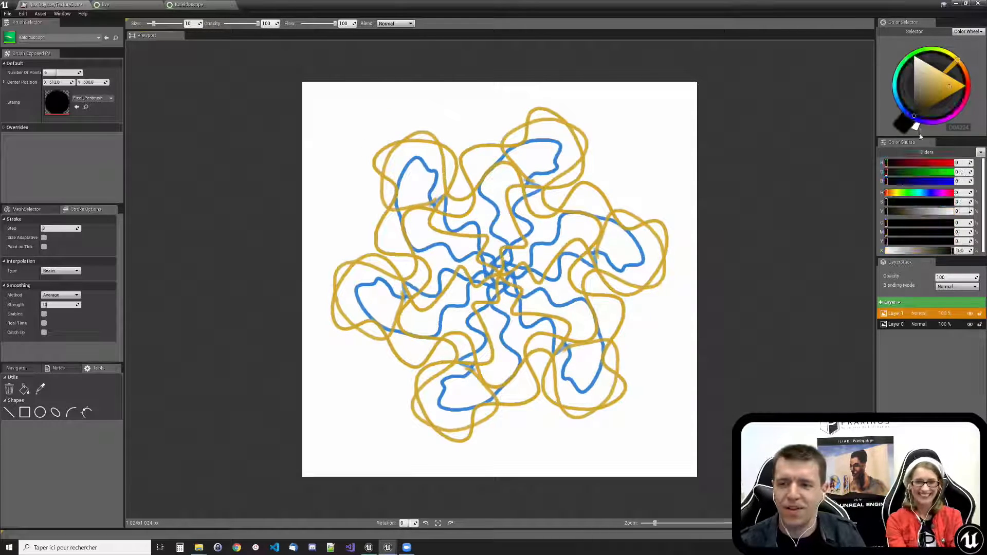
{"action": "mouse_move", "coordinate": [591, 136]}
{"action": "left_mouse_down"}
{"action": "mouse_move", "coordinate": [626, 339]}
{"action": "mouse_move", "coordinate": [677, 239]}
{"action": "left_mouse_up"}
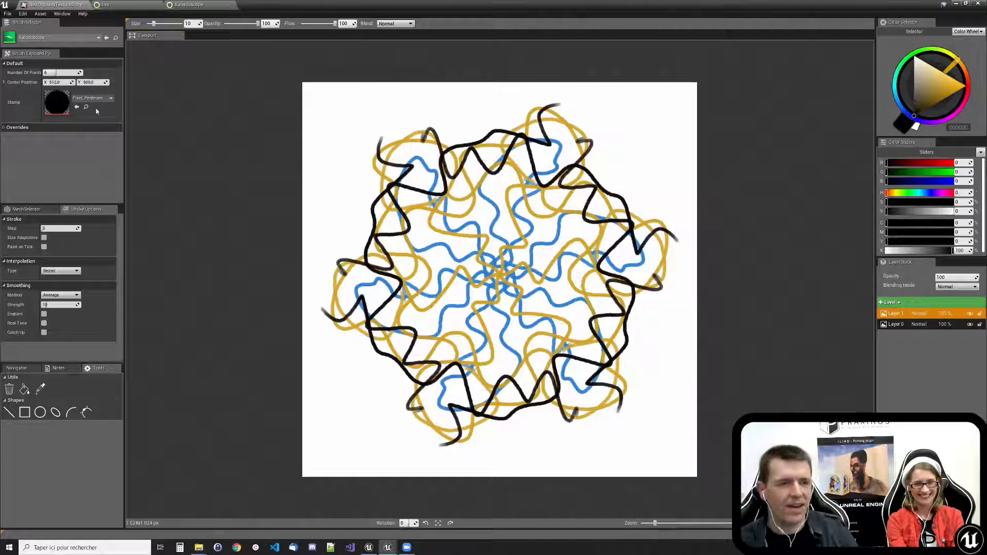
- Paint a winding trail of "ILIAD by Praxinos !" lettering across the cleared canvas with the text brush found by searching for "text"
{"action": "left_click", "coordinate": [34, 40]}
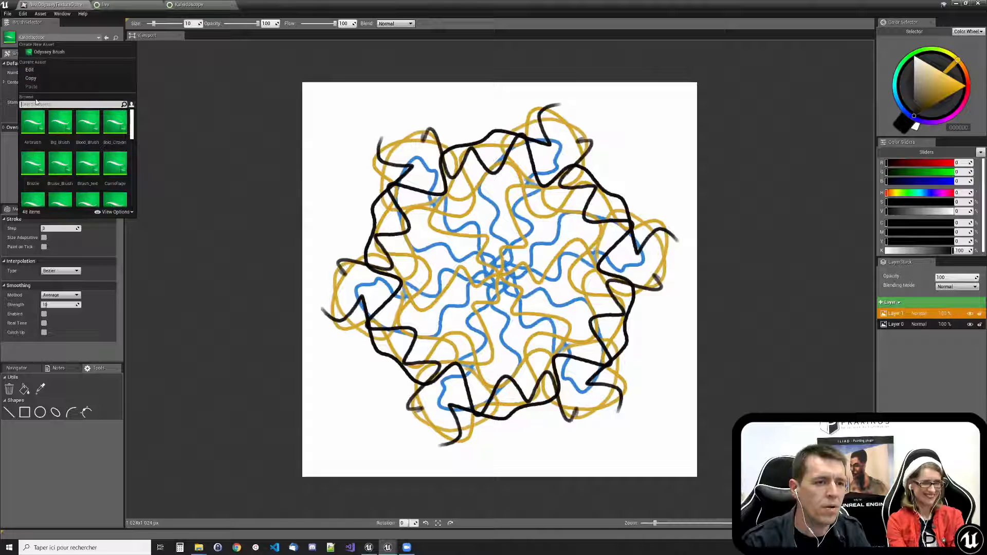
{"action": "type", "text": "l"}
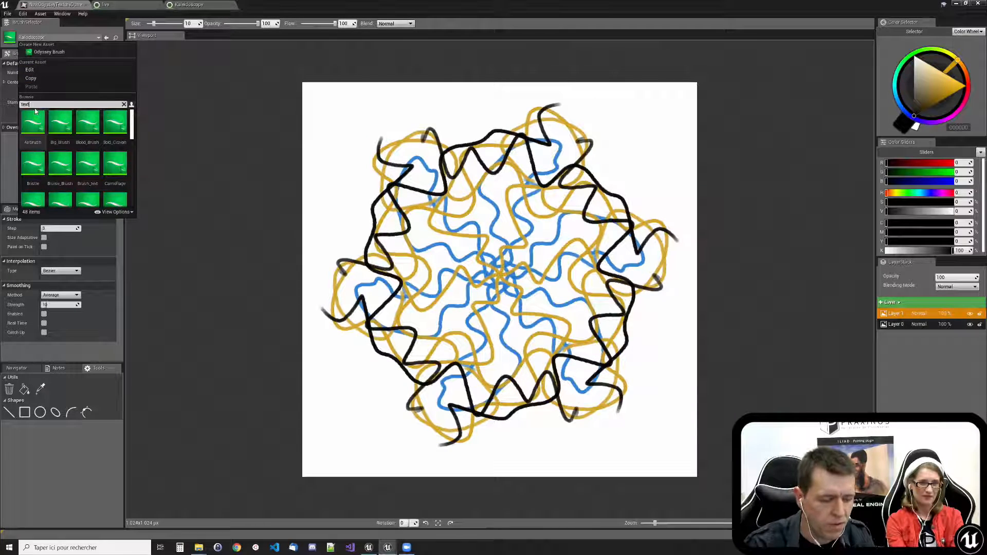
{"action": "type", "text": "ext"}
{"action": "left_click", "coordinate": [33, 122]}
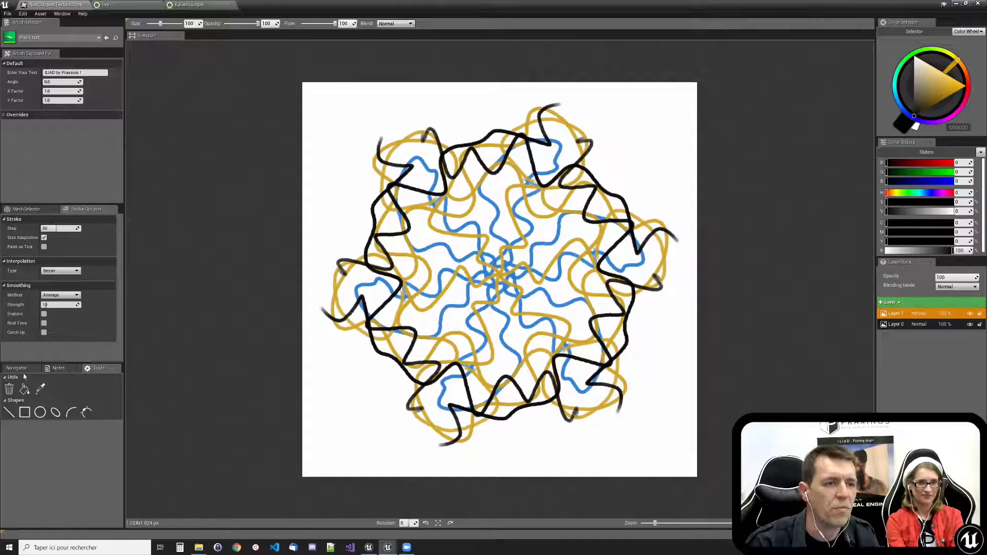
{"action": "left_click", "coordinate": [10, 390]}
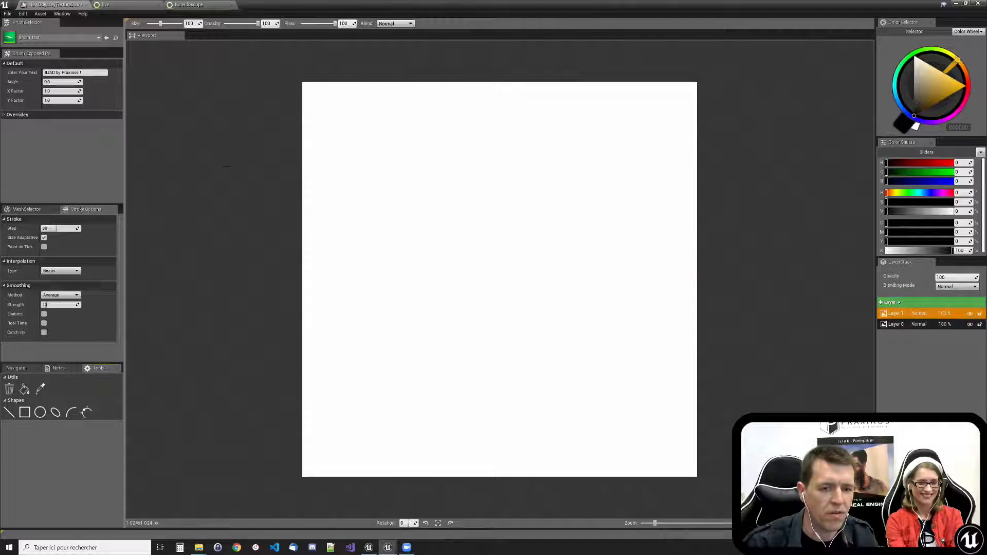
{"action": "mouse_move", "coordinate": [376, 141]}
{"action": "left_mouse_down"}
{"action": "mouse_move", "coordinate": [458, 275]}
{"action": "mouse_move", "coordinate": [612, 401]}
{"action": "mouse_move", "coordinate": [595, 130]}
{"action": "mouse_move", "coordinate": [322, 139]}
{"action": "mouse_move", "coordinate": [397, 372]}
{"action": "mouse_move", "coordinate": [508, 443]}
{"action": "left_mouse_up"}
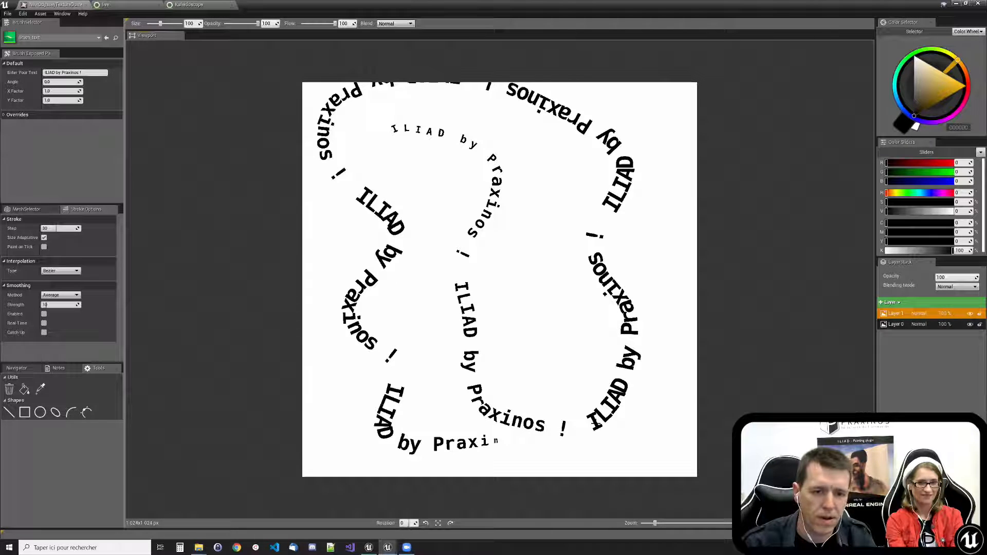
- Open the text brush's event graph, examine its character array, modulus, image loop and stamp nodes, and return to the texture
{"action": "double_click", "coordinate": [14, 38]}
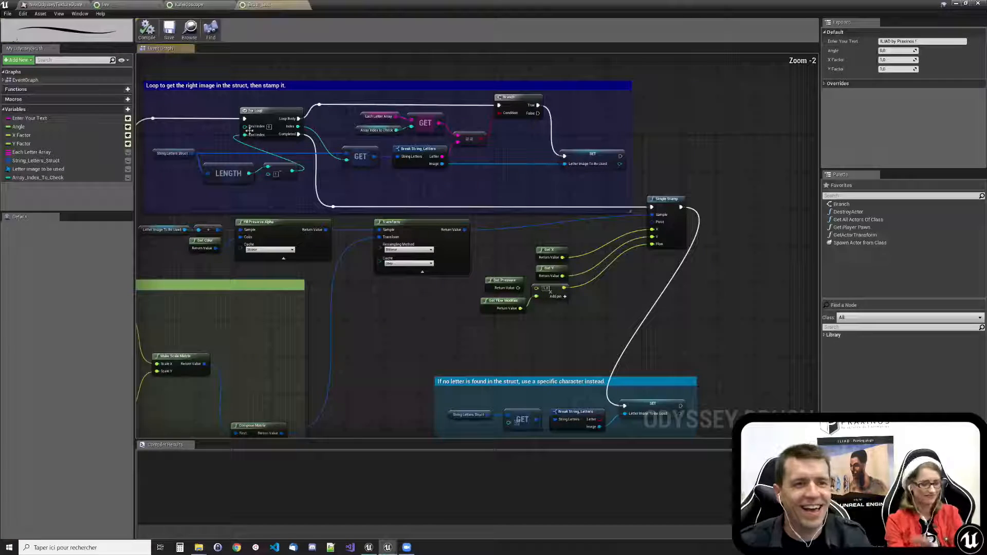
{"action": "right_click_drag", "start_coordinate": [394, 338], "coordinate": [725, 339]}
{"action": "scroll", "coordinate": [302, 119], "scroll_direction": "up", "scroll_amount": 2}
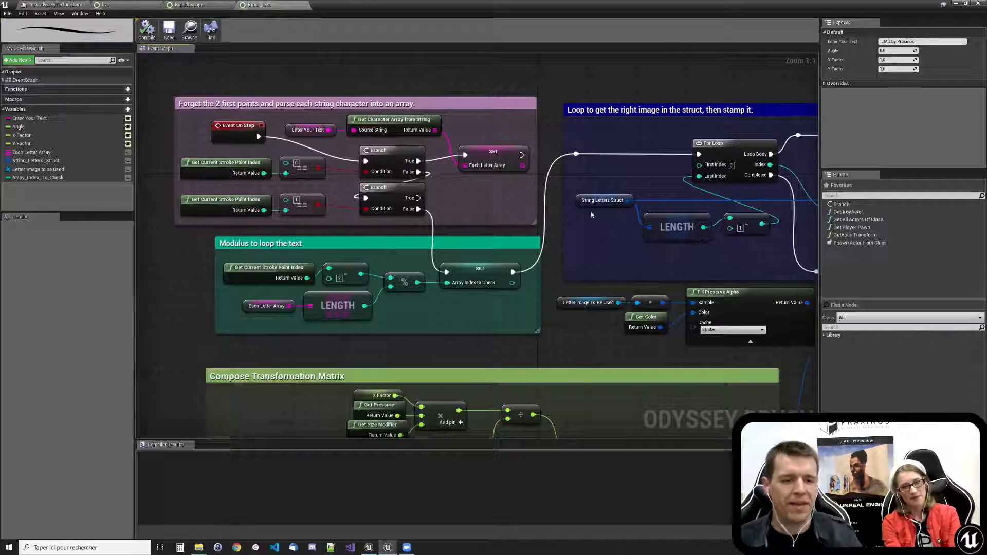
{"action": "right_click_drag", "start_coordinate": [654, 252], "coordinate": [353, 224]}
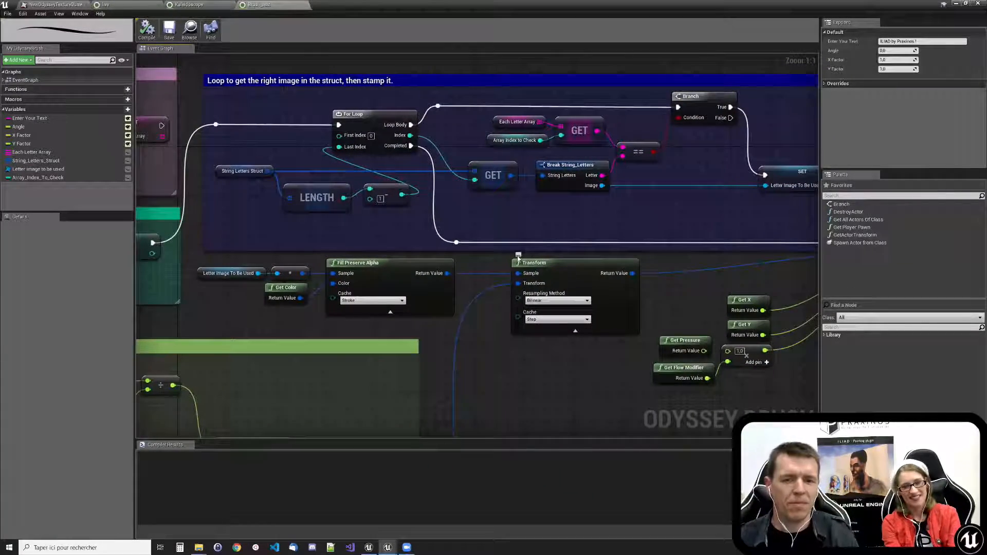
{"action": "right_click_drag", "start_coordinate": [568, 298], "coordinate": [262, 257]}
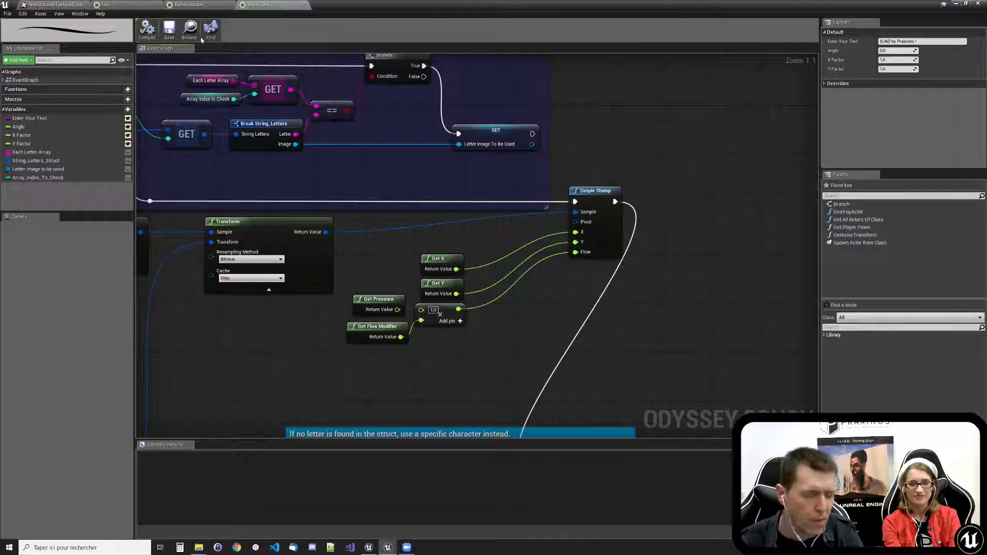
{"action": "left_click", "coordinate": [106, 4]}
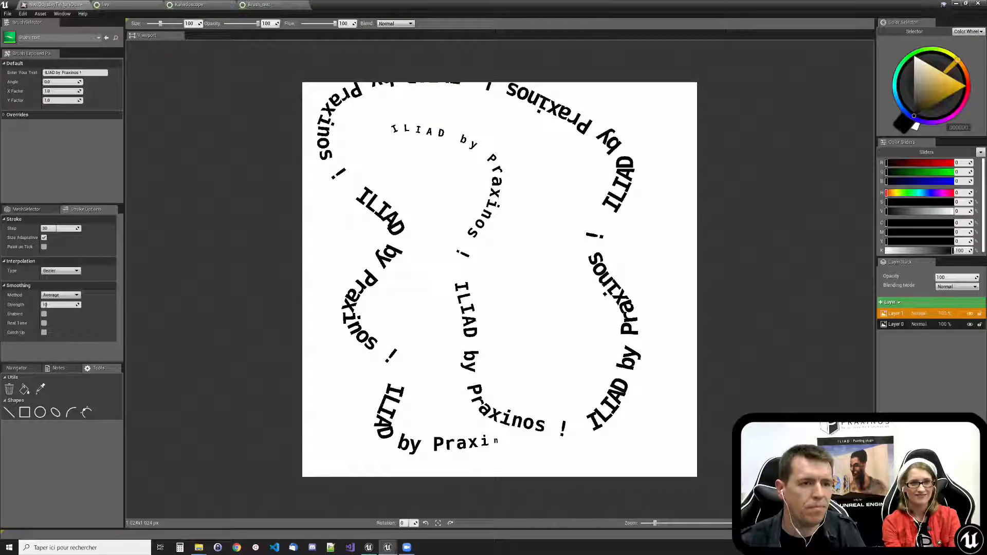
{"action": "left_click", "coordinate": [55, 5]}
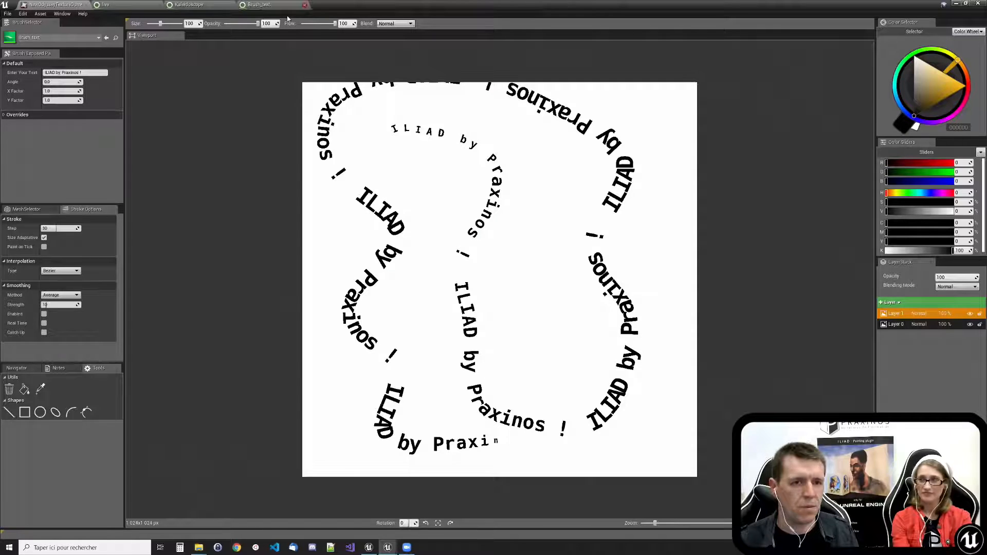
- Close the open brush graphs and the NewOdysseyTextureDummy texture editor without saving the texture
{"action": "left_click", "coordinate": [305, 5]}
{"action": "left_click", "coordinate": [232, 4]}
{"action": "left_click", "coordinate": [157, 4]}
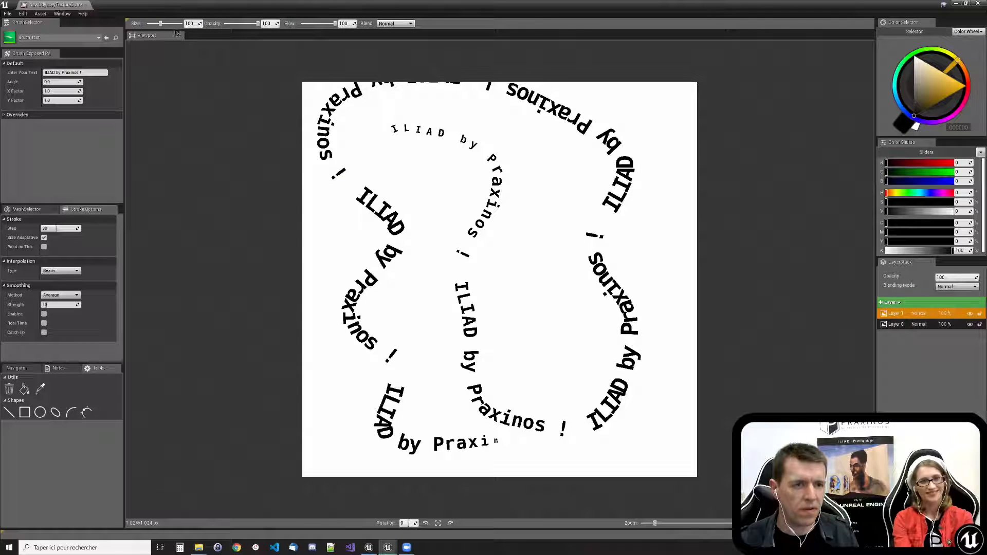
{"action": "left_click", "coordinate": [86, 5]}
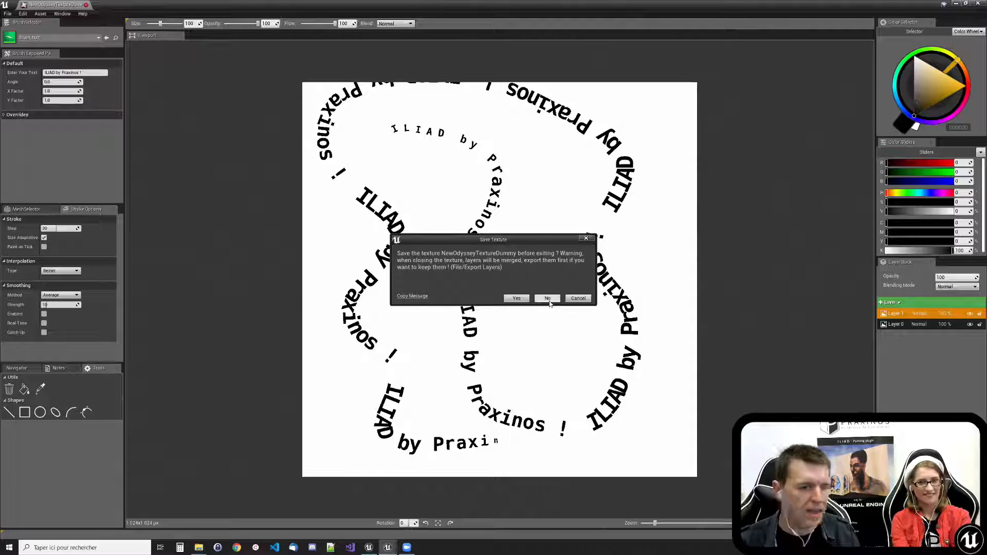
{"action": "left_click", "coordinate": [548, 298]}
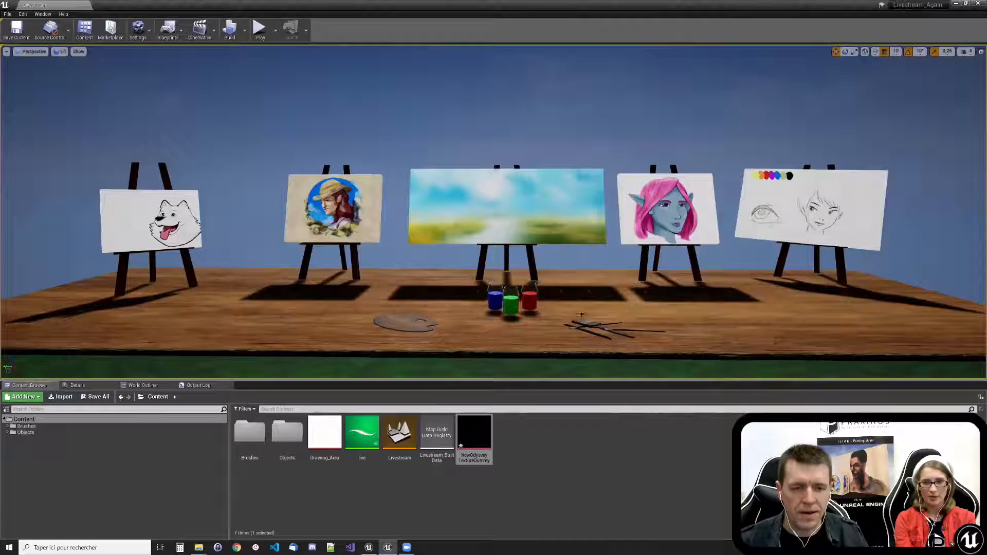
- Switch to the cascade project's Unreal Editor window and close it
{"action": "mouse_move", "coordinate": [580, 314]}
{"action": "right_mouse_down"}
{"action": "mouse_move", "coordinate": [189, 315]}
{"action": "mouse_move", "coordinate": [514, 314]}
{"action": "right_mouse_up"}
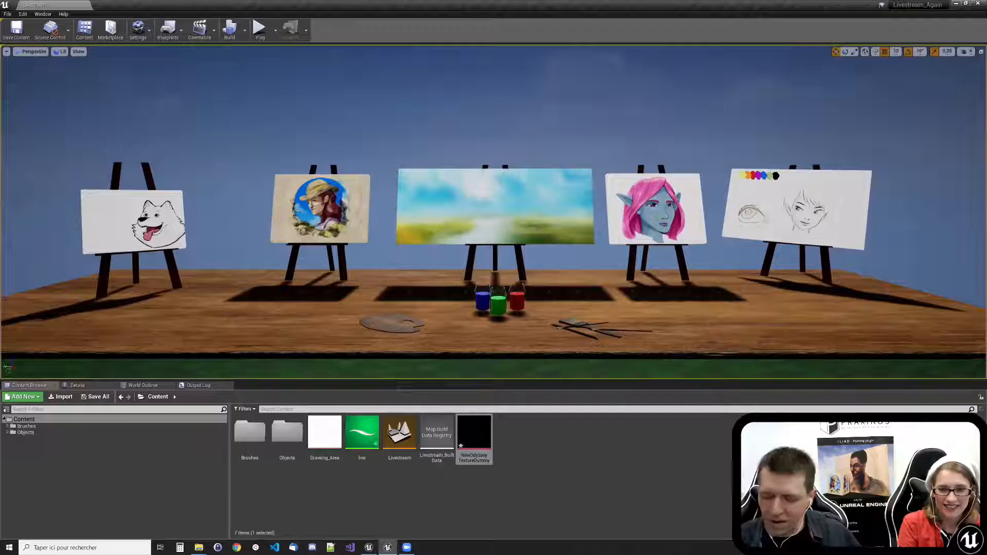
{"action": "left_click", "coordinate": [373, 551]}
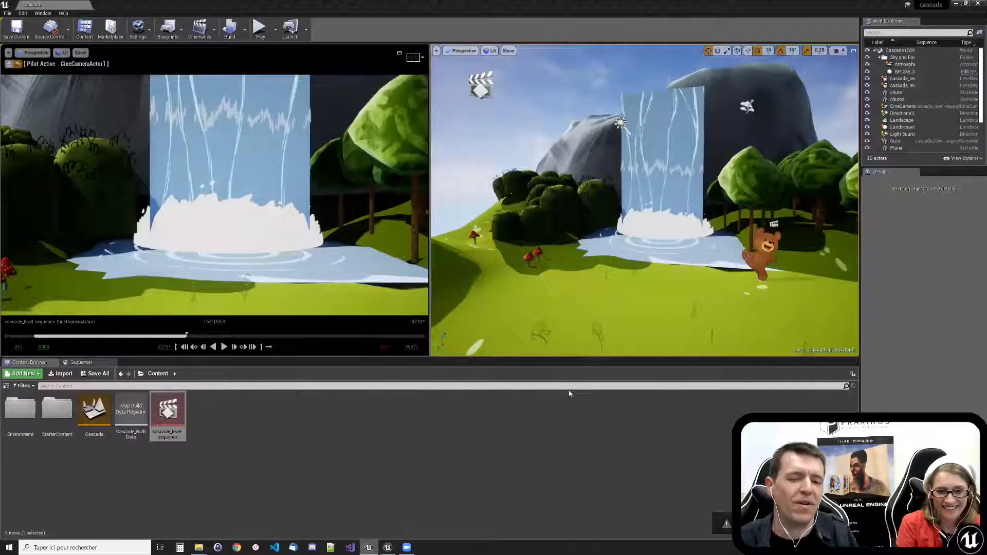
{"action": "left_click", "coordinate": [978, 4]}
- Create a new ILIAD texture asset in the Content folder, 64 pixels wide and 128 pixels high
{"action": "left_click", "coordinate": [587, 501]}
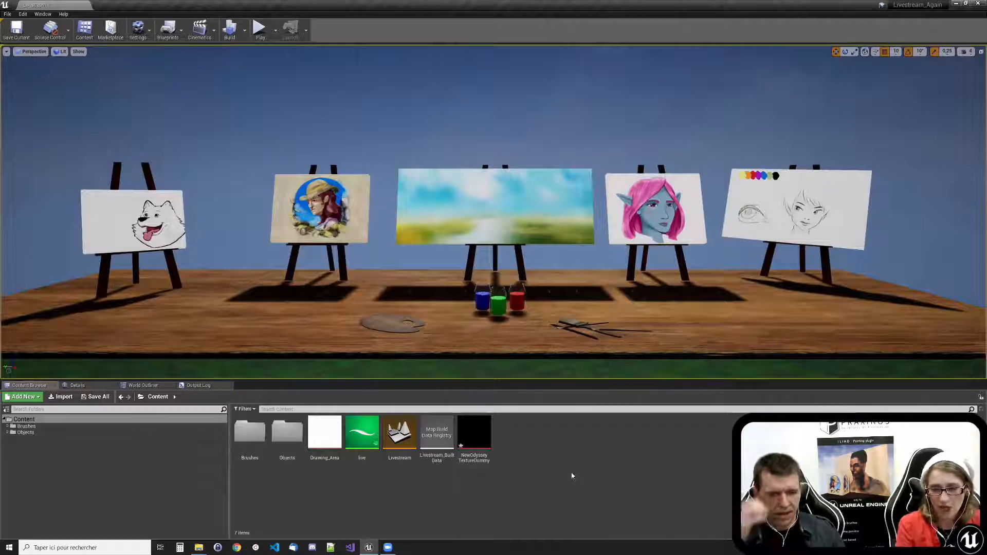
{"action": "right_click", "coordinate": [564, 456]}
{"action": "mouse_move", "coordinate": [580, 391]}
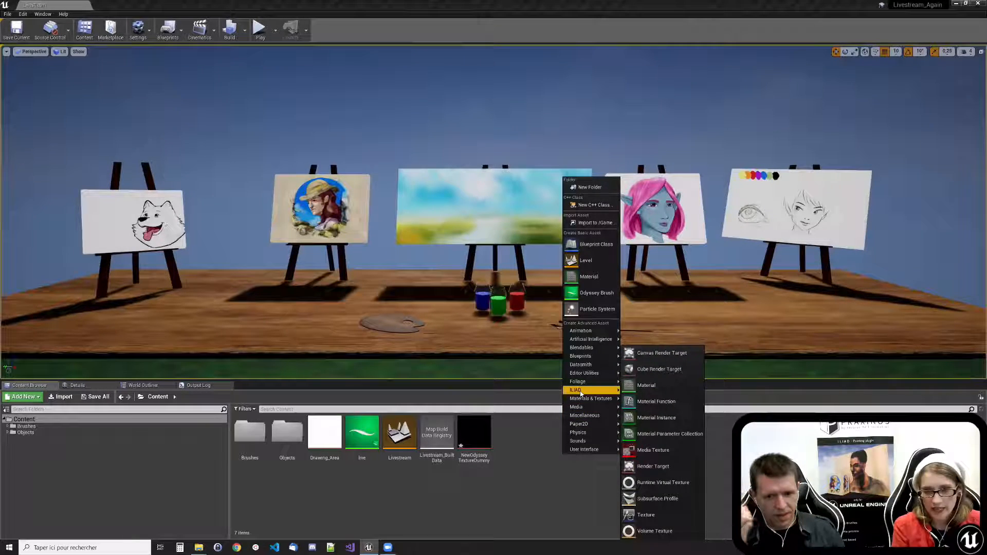
{"action": "left_click", "coordinate": [635, 389]}
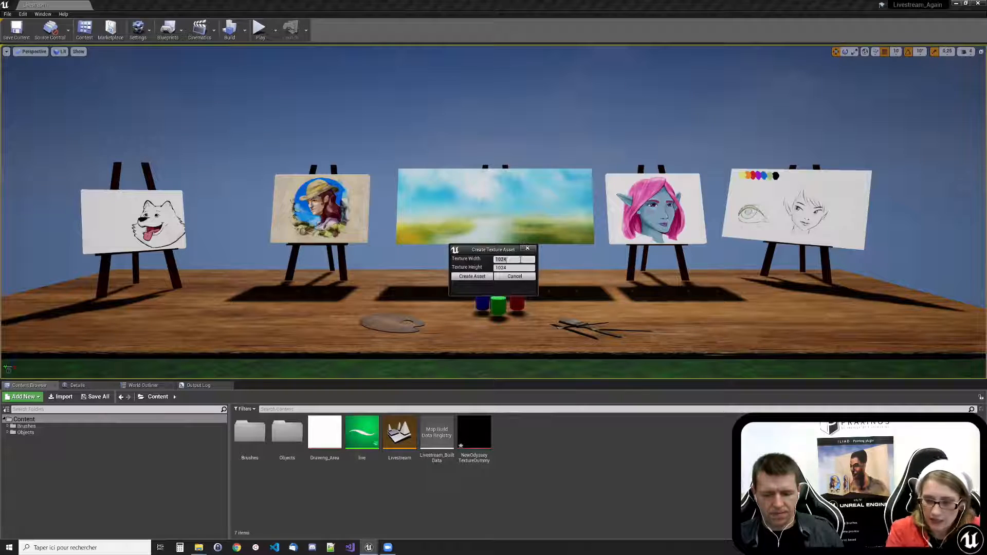
{"action": "type", "text": "68"}
{"action": "key", "text": "Tab"}
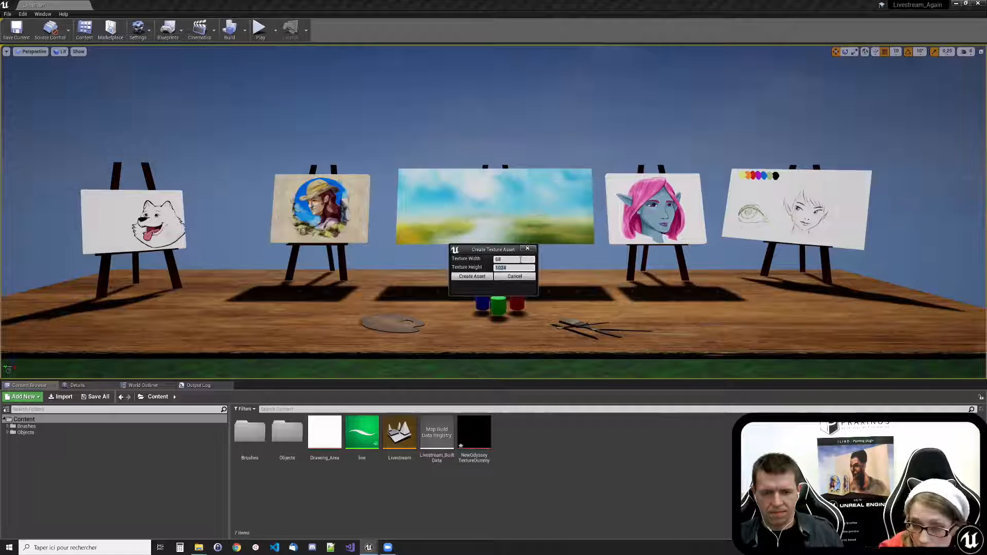
{"action": "left_click", "coordinate": [519, 260]}
{"action": "key", "text": "BackSpace"}
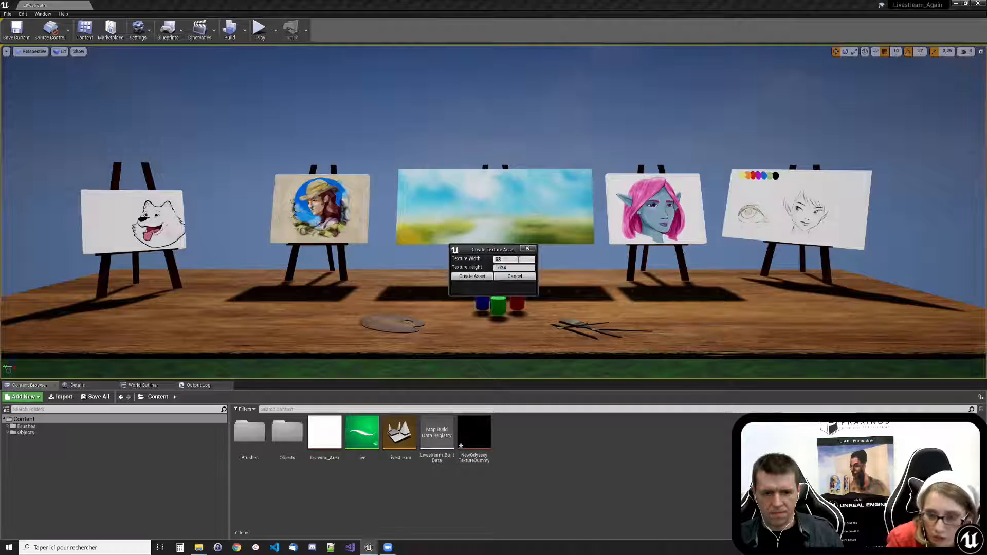
{"action": "type", "text": "64"}
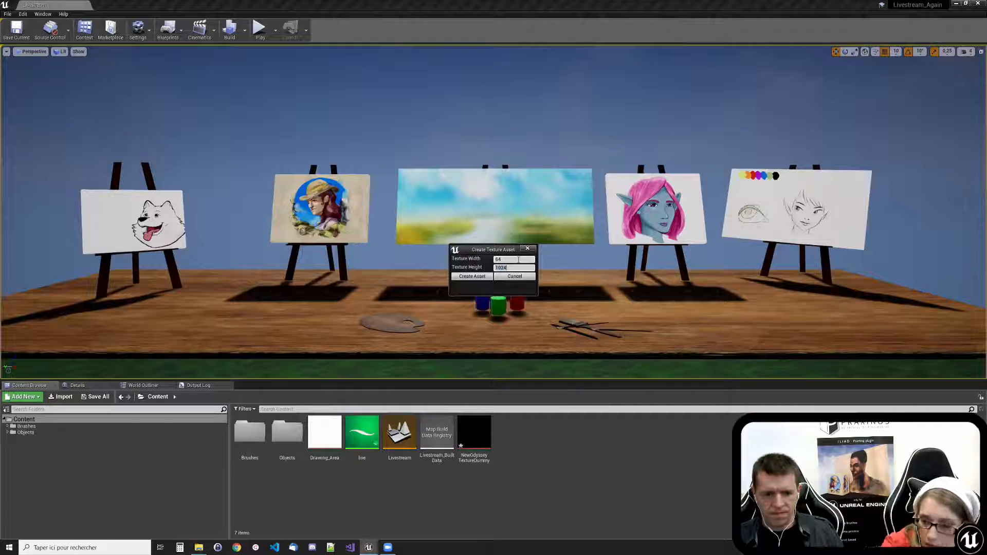
{"action": "left_click", "coordinate": [485, 277]}
- Open the new 64x128 texture for editing with ILIAD and clear its canvas
{"action": "right_click", "coordinate": [512, 437]}
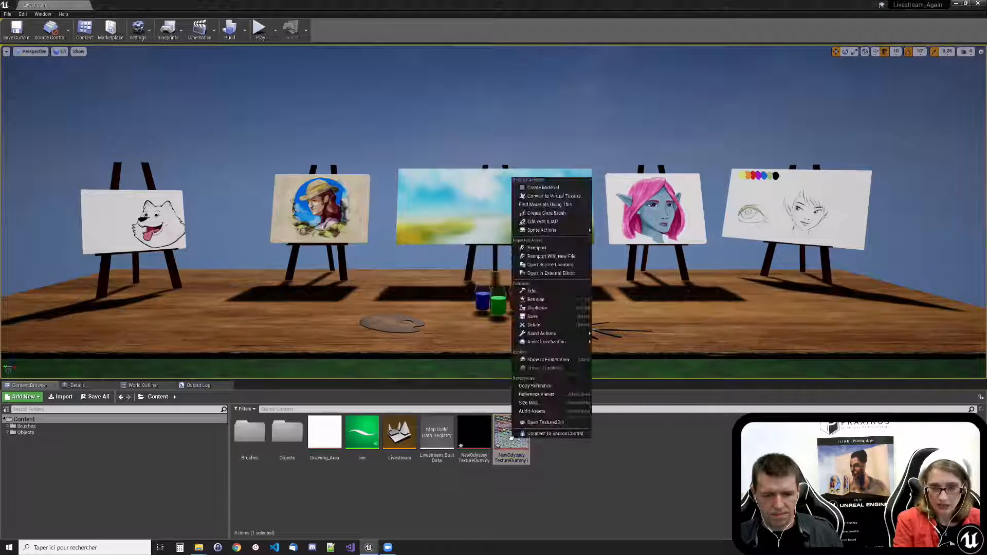
{"action": "left_click", "coordinate": [545, 222]}
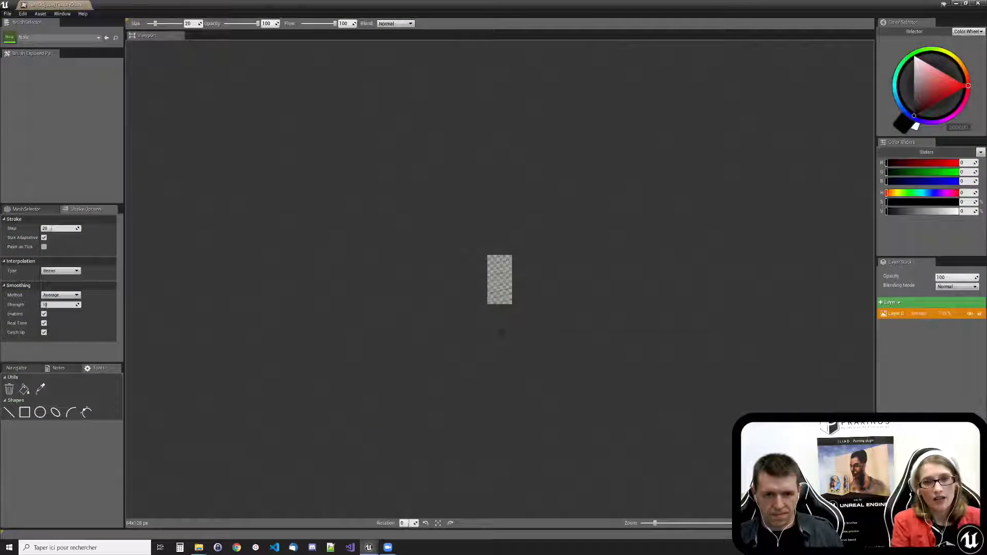
{"action": "scroll", "coordinate": [534, 291], "scroll_direction": "up", "scroll_amount": 5}
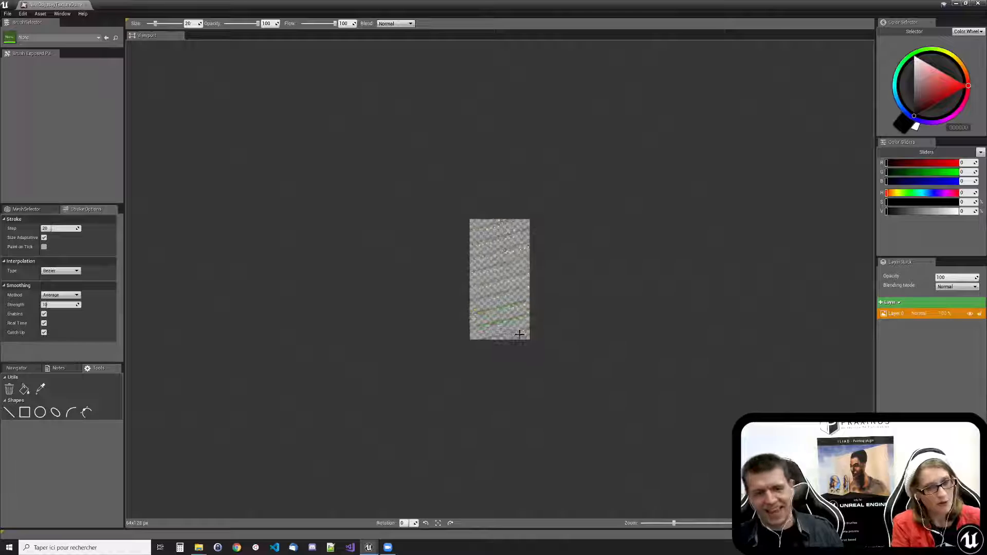
{"action": "scroll", "coordinate": [519, 335], "scroll_direction": "up", "scroll_amount": 4}
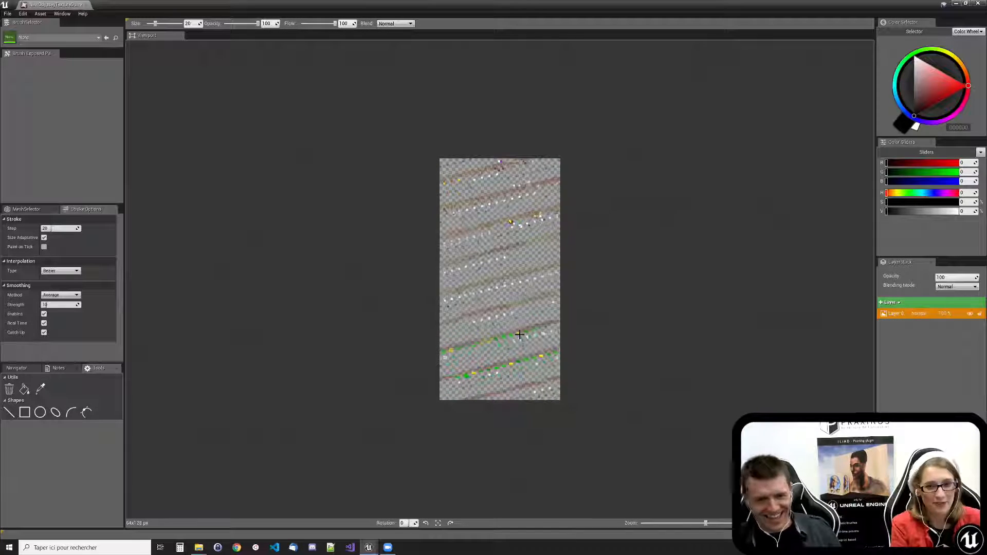
{"action": "left_click", "coordinate": [7, 392]}
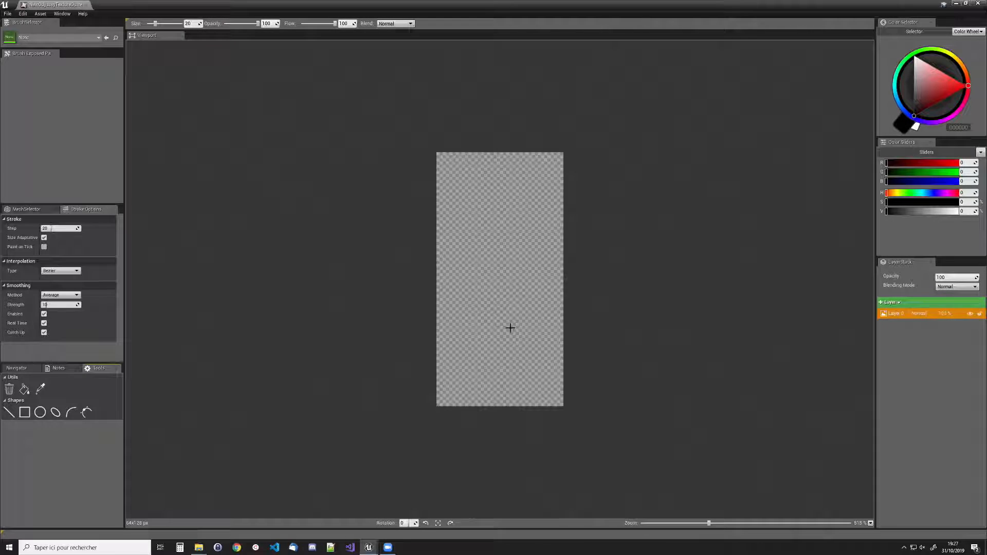
- Choose the Pixel_Penbrush brush by searching for "penbrus"
{"action": "left_click", "coordinate": [57, 38]}
{"action": "type", "text": "pen"}
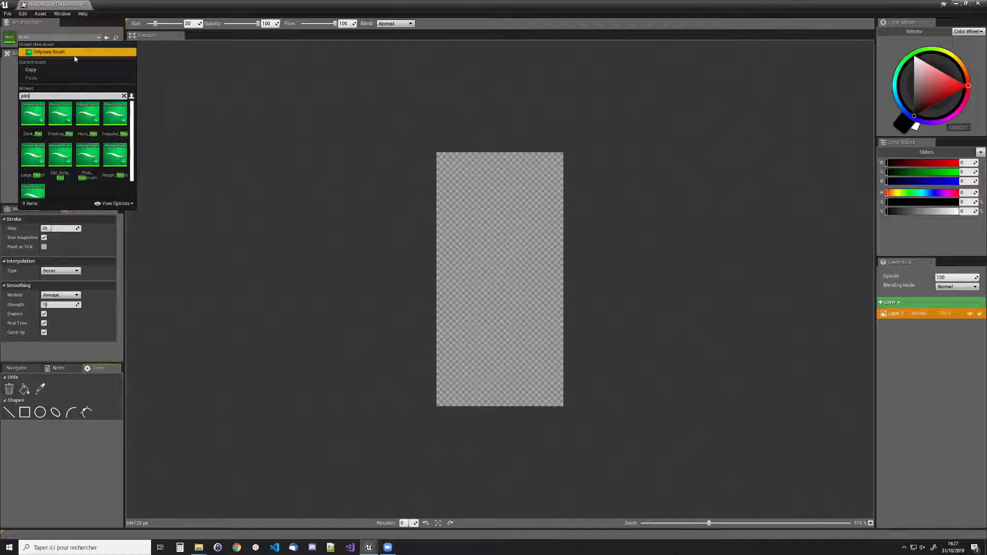
{"action": "type", "text": "brus"}
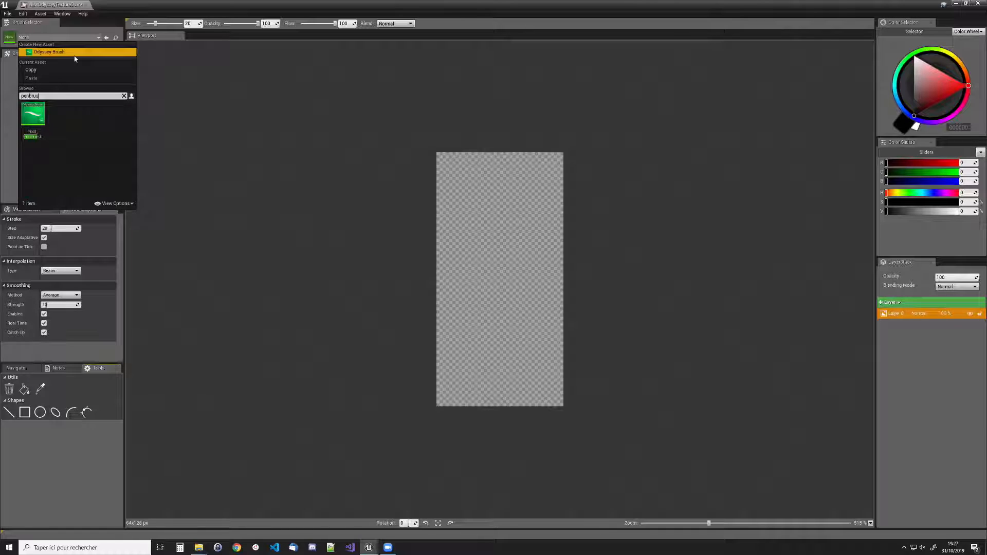
{"action": "left_click", "coordinate": [41, 114]}
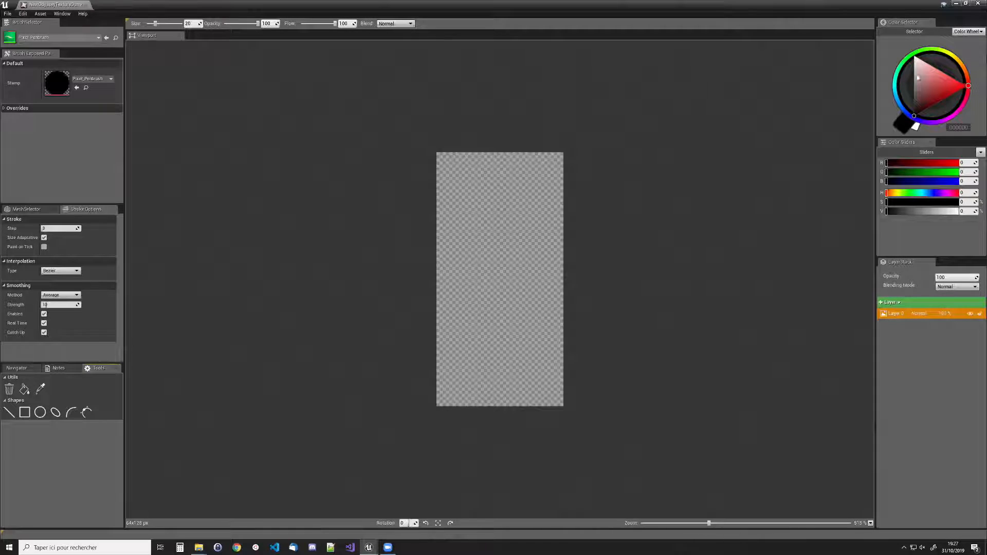
- Paint a thick vertical trunk in the lower half of the canvas using brown with hue 24, saturation 86 and value 63
{"action": "left_click_drag", "start_coordinate": [965, 73], "coordinate": [931, 99]}
{"action": "left_click", "coordinate": [943, 96]}
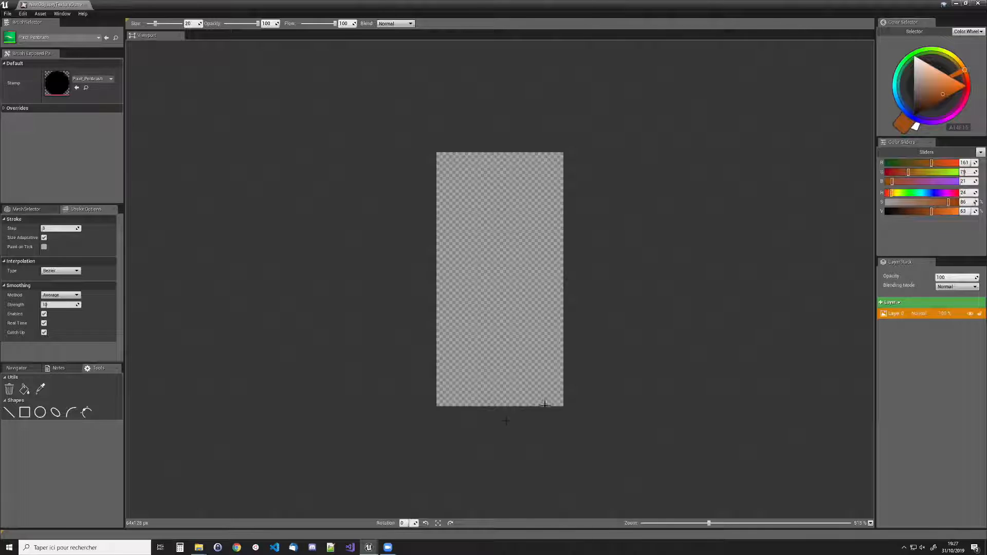
{"action": "mouse_move", "coordinate": [493, 322]}
{"action": "left_mouse_down"}
{"action": "mouse_move", "coordinate": [489, 395]}
{"action": "mouse_move", "coordinate": [497, 390]}
{"action": "mouse_move", "coordinate": [492, 298]}
{"action": "left_mouse_up"}
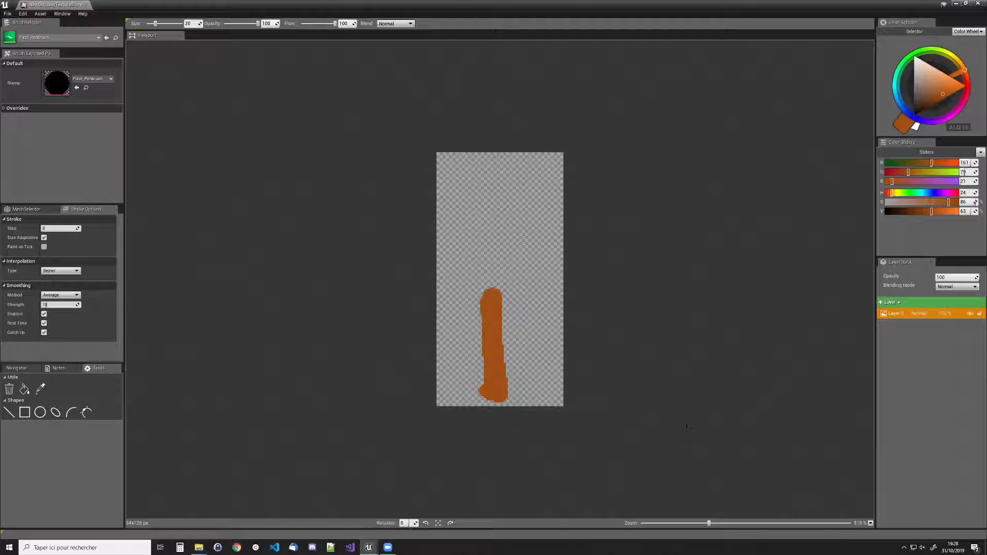
- Add a new layer above the trunk and choose the Pixel_Brush brush by searching for "pixe"
{"action": "left_click", "coordinate": [890, 303]}
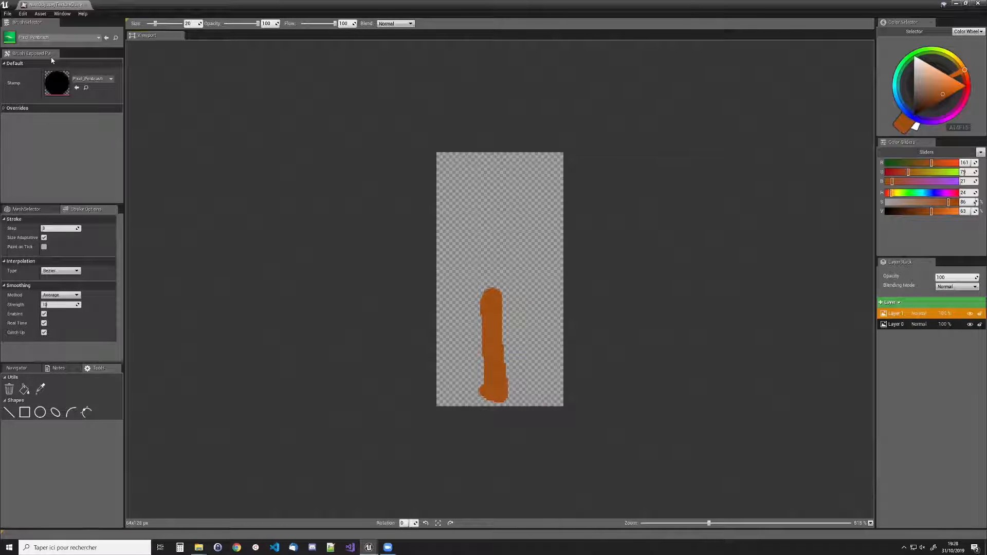
{"action": "left_click", "coordinate": [72, 37]}
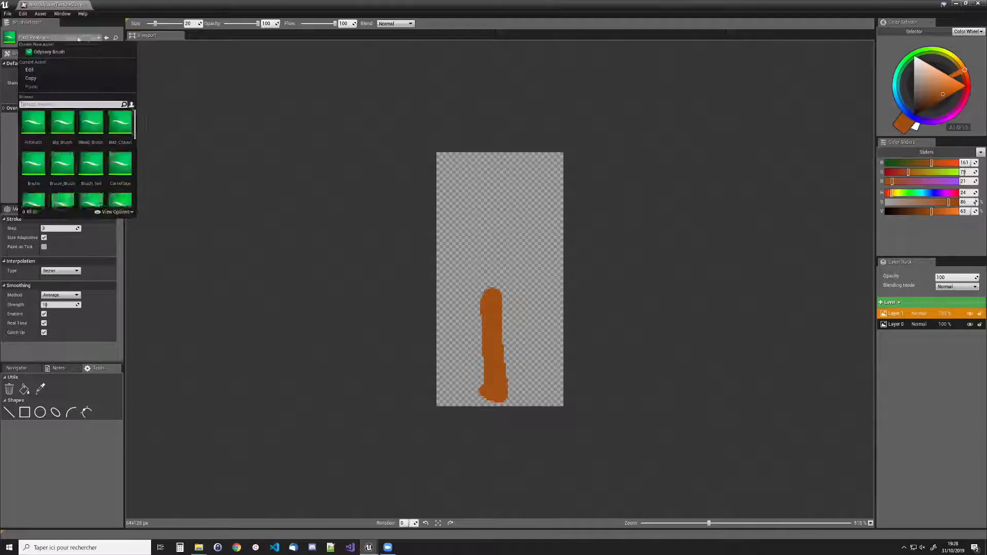
{"action": "left_click", "coordinate": [78, 104]}
{"action": "type", "text": "pixe"}
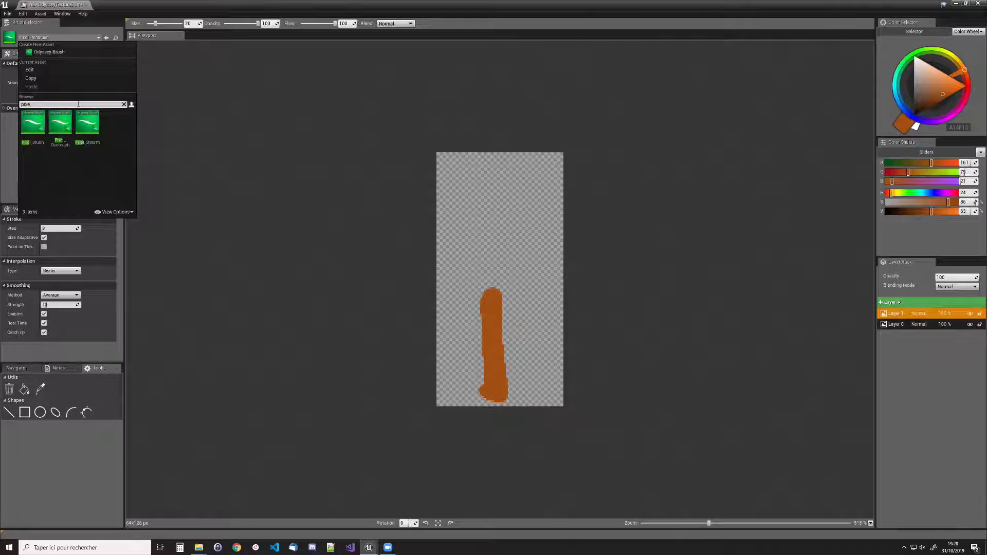
{"action": "left_click", "coordinate": [32, 124]}
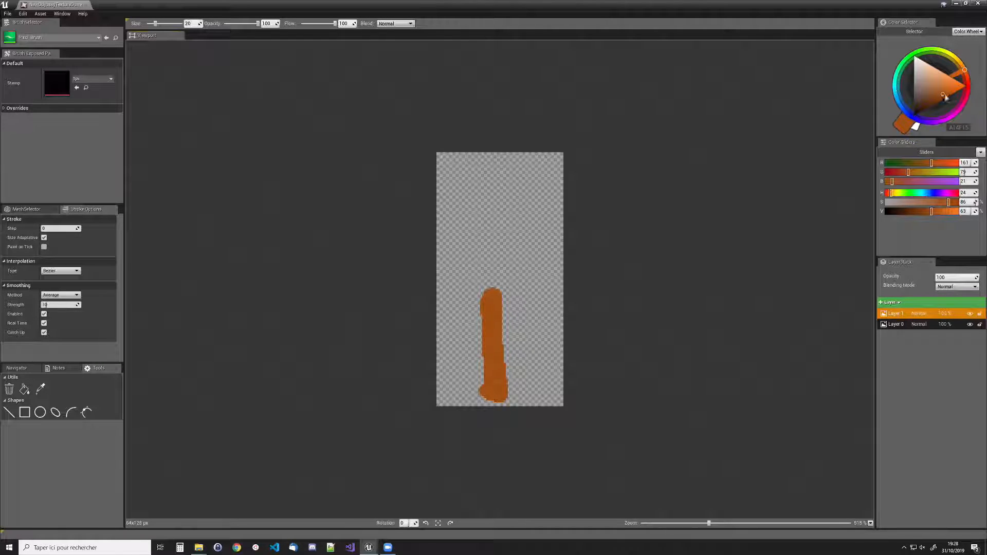
- Paint thin bark lines and shading over the trunk in dark brown with hue 25 and saturation 84
{"action": "left_click_drag", "start_coordinate": [946, 97], "coordinate": [929, 106]}
{"action": "left_click_drag", "start_coordinate": [500, 306], "coordinate": [501, 329]}
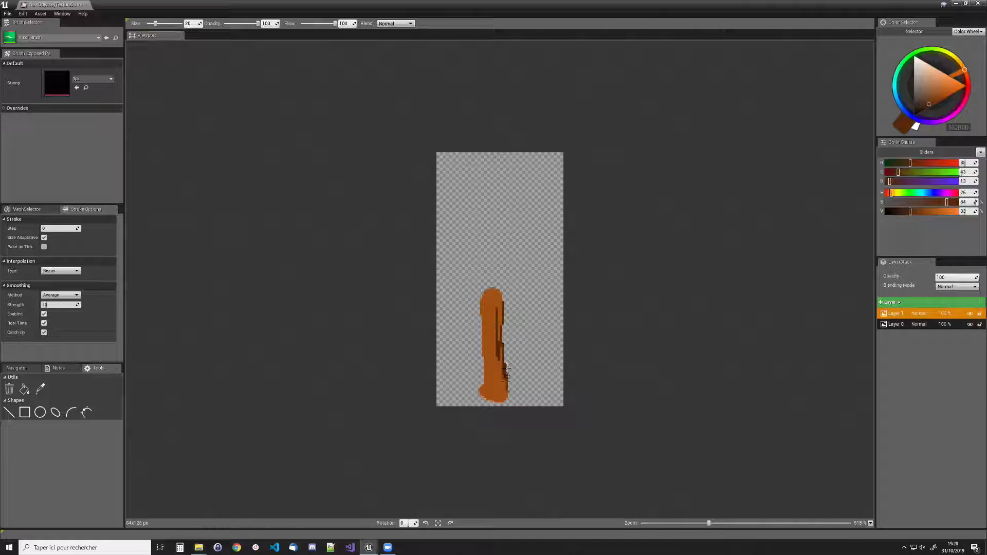
{"action": "mouse_move", "coordinate": [507, 370]}
{"action": "left_mouse_down"}
{"action": "mouse_move", "coordinate": [502, 399]}
{"action": "mouse_move", "coordinate": [486, 401]}
{"action": "left_mouse_up"}
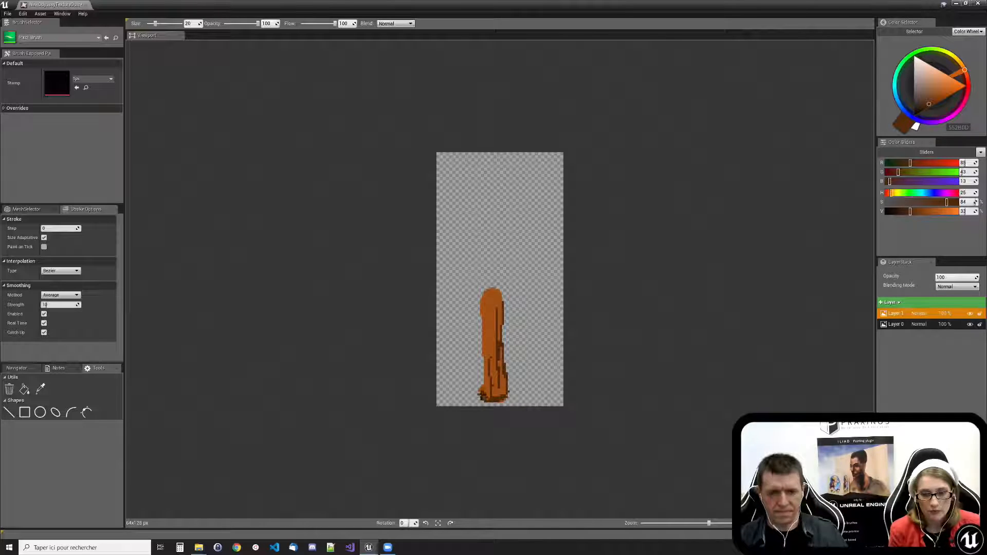
{"action": "left_click_drag", "start_coordinate": [485, 320], "coordinate": [494, 293]}
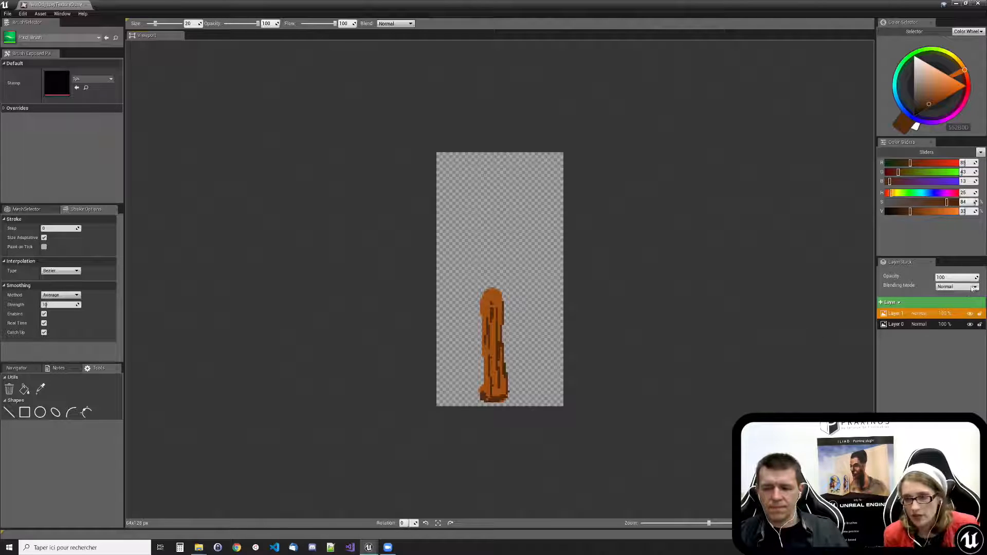
- Set the opacity of the bark-line layer to 50
{"action": "left_click", "coordinate": [954, 286]}
{"action": "left_click", "coordinate": [954, 286]}
{"action": "left_click", "coordinate": [953, 278]}
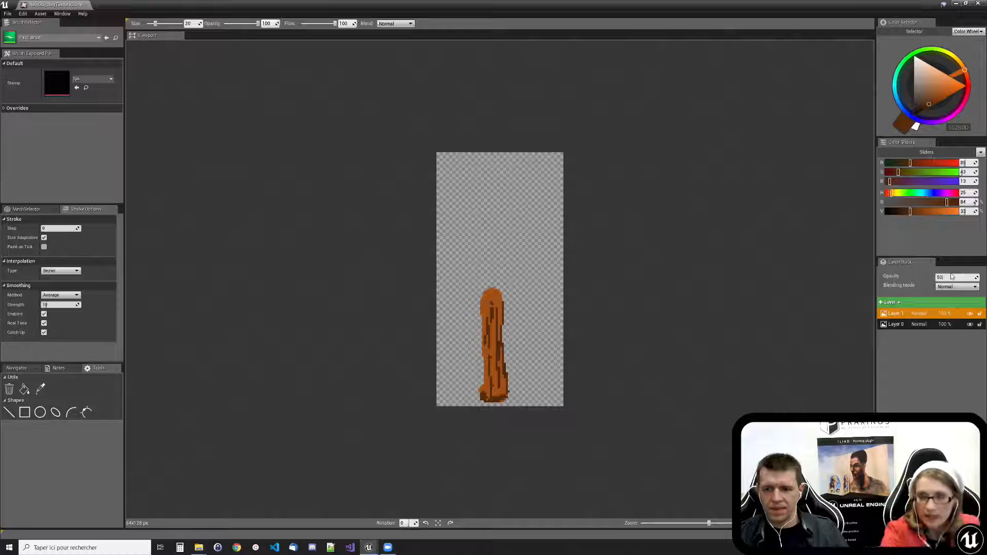
{"action": "key", "text": "Return"}
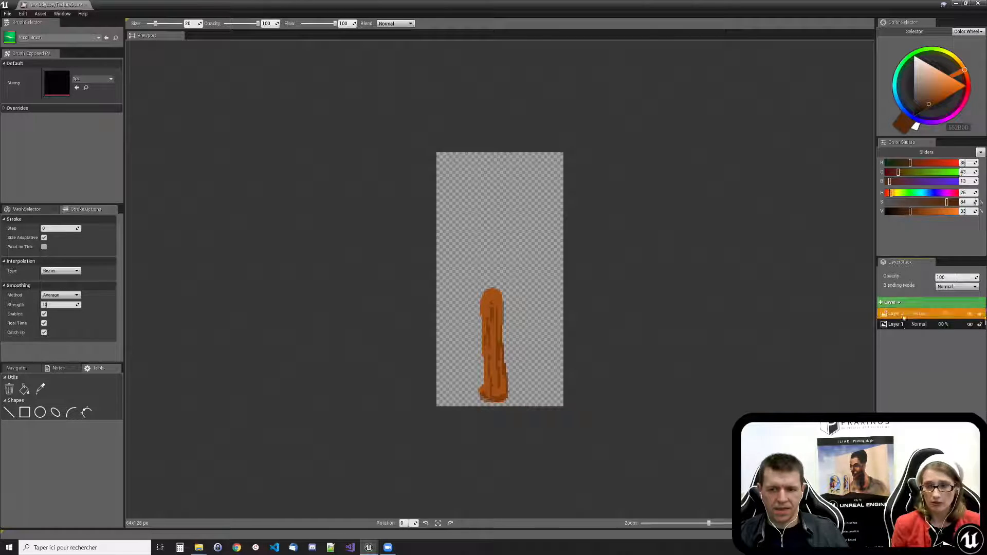
- Add another layer on top and choose the Leaves brush by searching for "leav"
{"action": "left_click", "coordinate": [885, 302]}
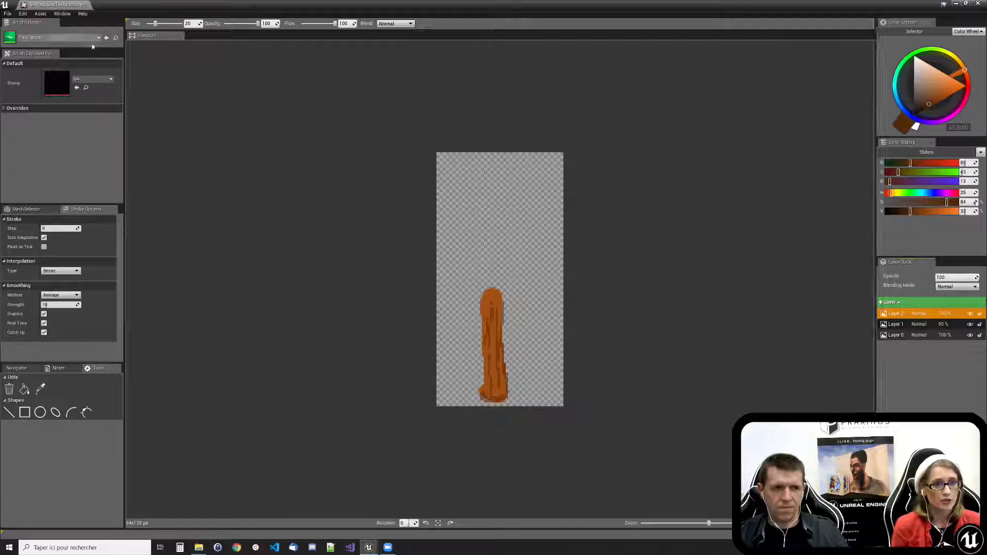
{"action": "left_click", "coordinate": [59, 37]}
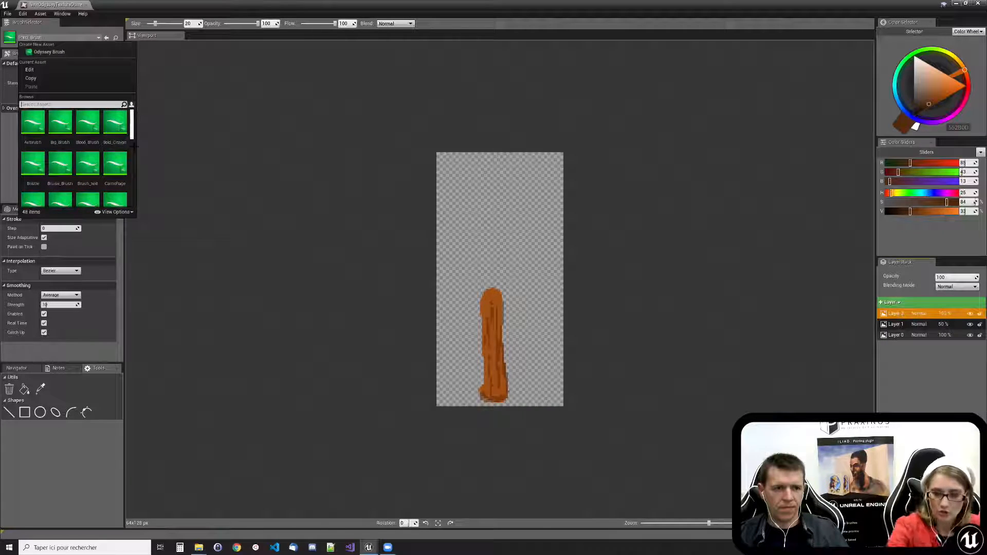
{"action": "type", "text": "lea"}
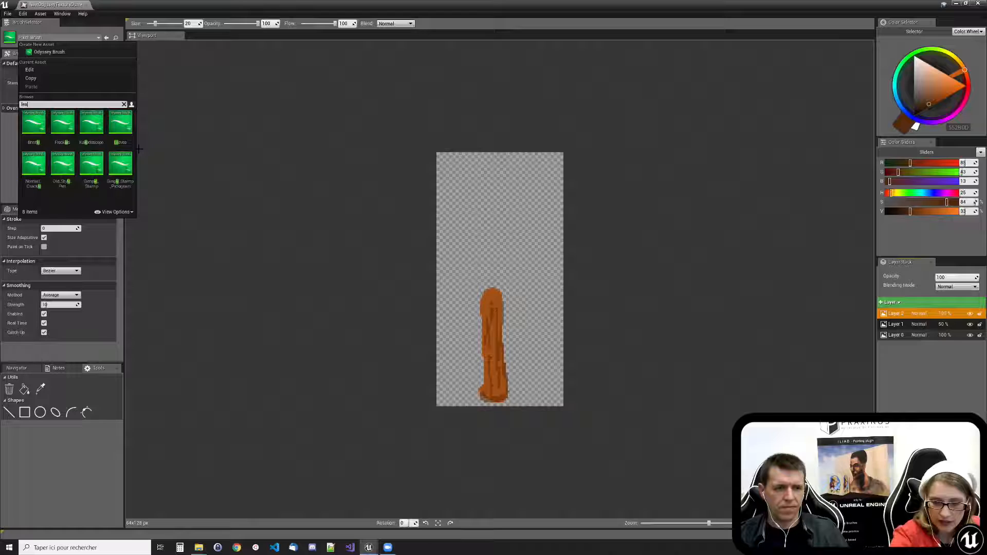
{"action": "type", "text": "v"}
{"action": "left_click", "coordinate": [33, 127]}
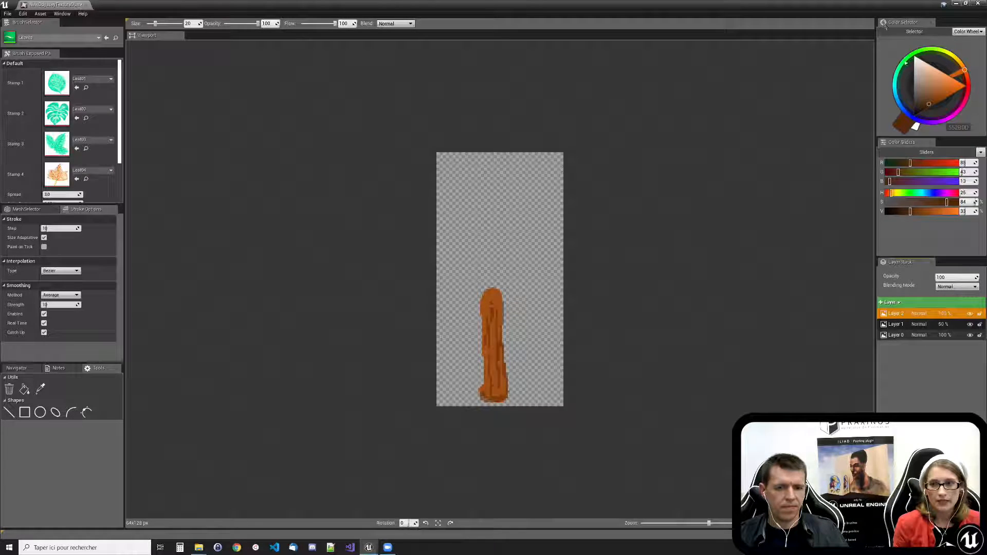
- Set the paint colour to red with hue 6, saturation 81 and value 94, and clear a trial leaf stroke from the top layer
{"action": "left_click", "coordinate": [968, 80]}
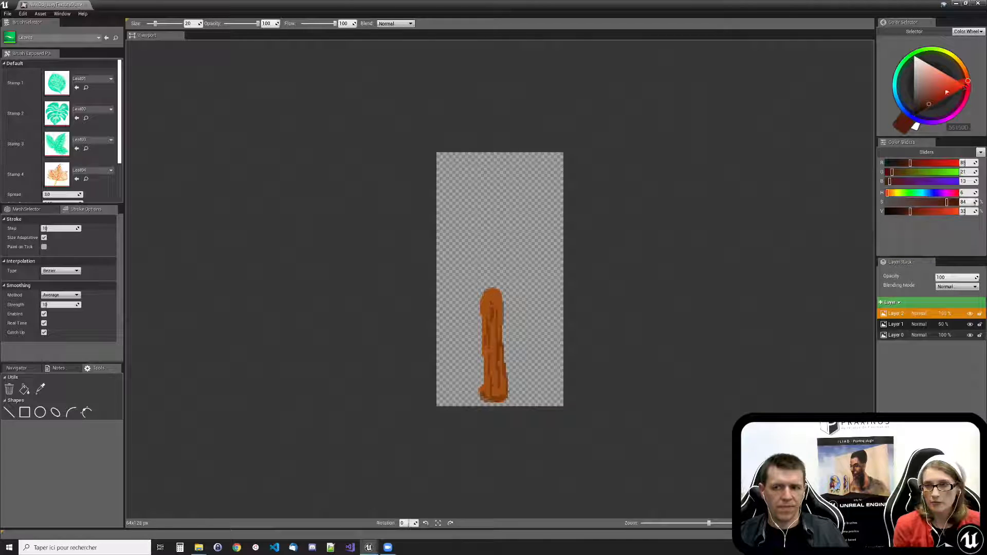
{"action": "left_click_drag", "start_coordinate": [948, 90], "coordinate": [954, 82]}
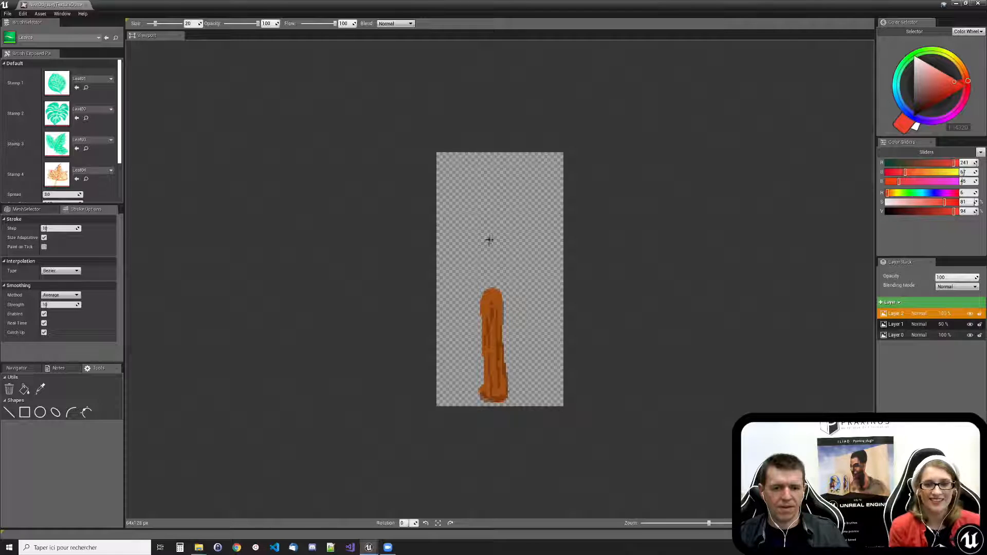
{"action": "mouse_move", "coordinate": [489, 240]}
{"action": "left_mouse_down"}
{"action": "mouse_move", "coordinate": [489, 216]}
{"action": "mouse_move", "coordinate": [501, 278]}
{"action": "mouse_move", "coordinate": [488, 242]}
{"action": "mouse_move", "coordinate": [477, 240]}
{"action": "mouse_move", "coordinate": [493, 308]}
{"action": "mouse_move", "coordinate": [529, 339]}
{"action": "mouse_move", "coordinate": [509, 319]}
{"action": "mouse_move", "coordinate": [500, 260]}
{"action": "left_mouse_up"}
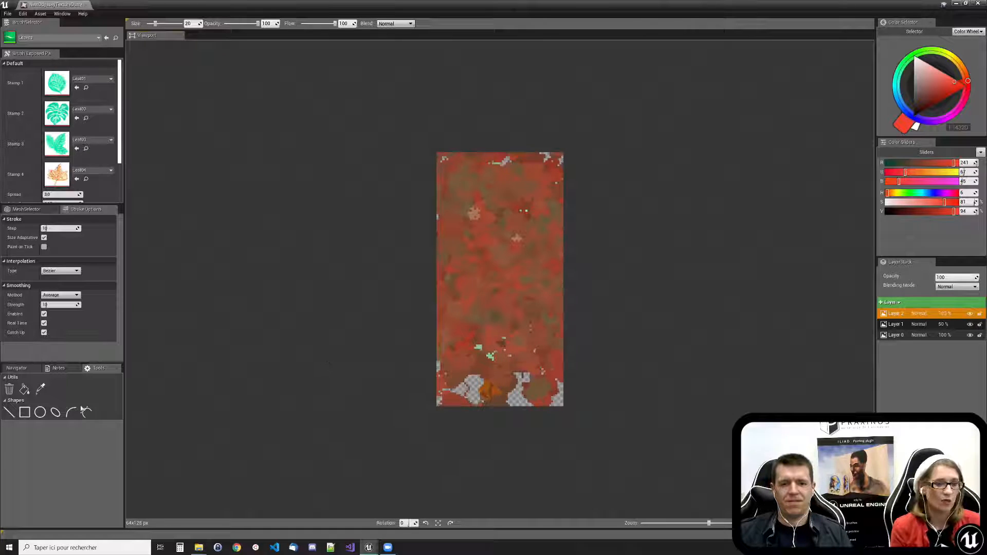
{"action": "left_click", "coordinate": [9, 389]}
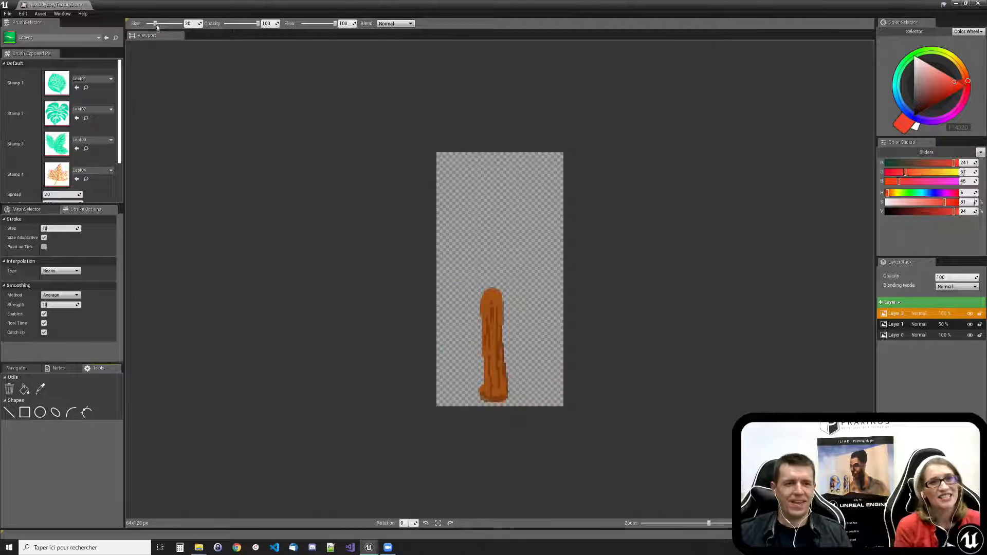
- Paint a dense red leaf crown above the trunk using brush size 4 and a Spread of 0.5
{"action": "left_click_drag", "start_coordinate": [155, 23], "coordinate": [150, 24]}
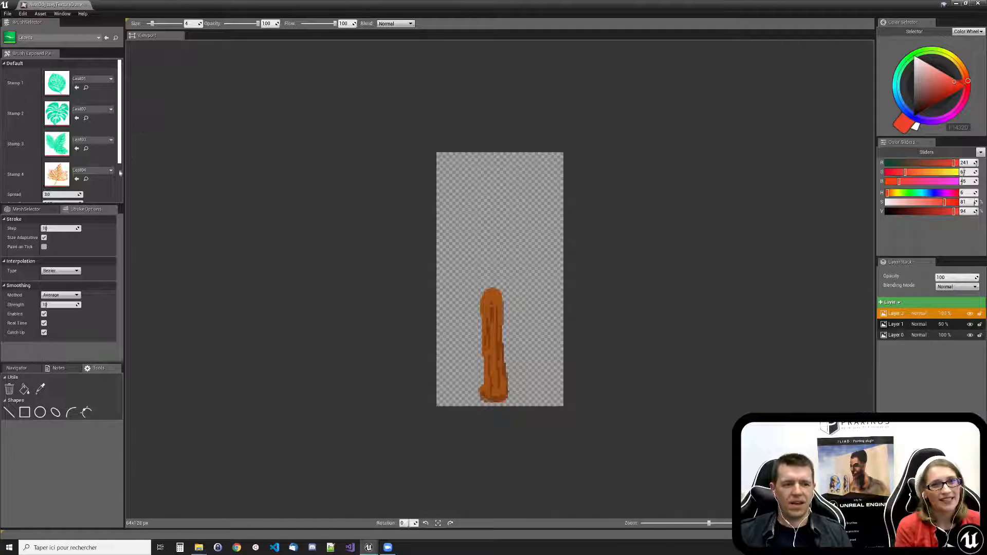
{"action": "scroll", "coordinate": [65, 170], "scroll_direction": "down", "scroll_amount": 2}
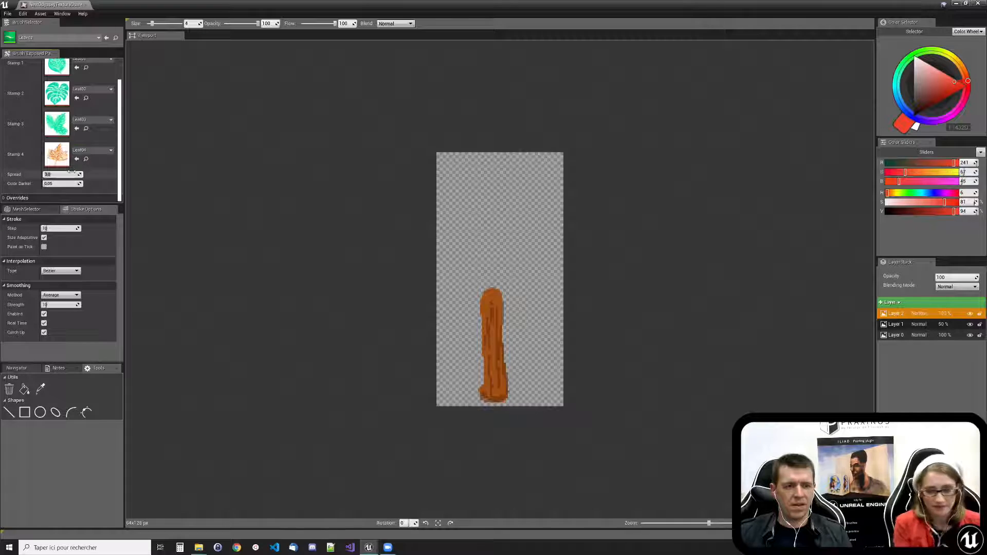
{"action": "left_click", "coordinate": [71, 171]}
{"action": "type", "text": "0.5"}
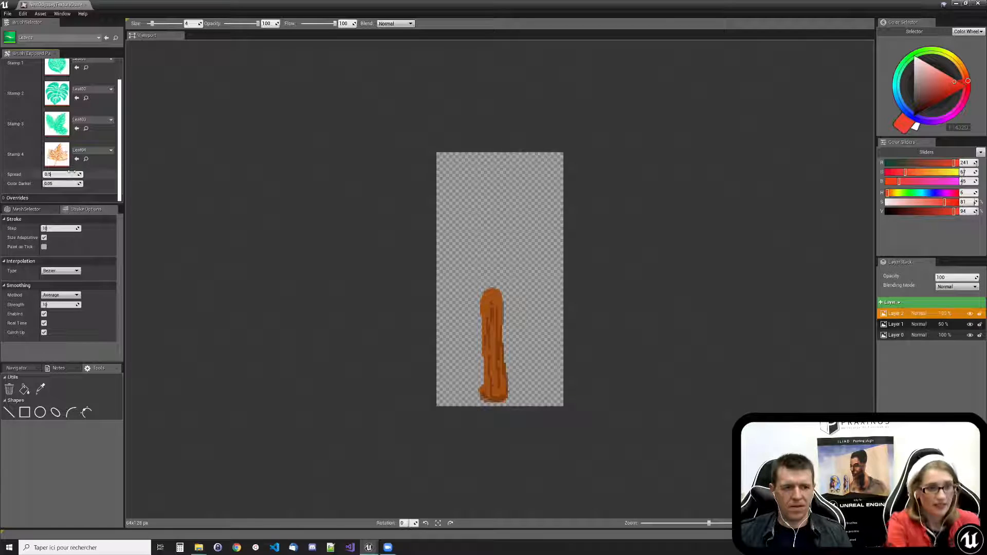
{"action": "key", "text": "Return"}
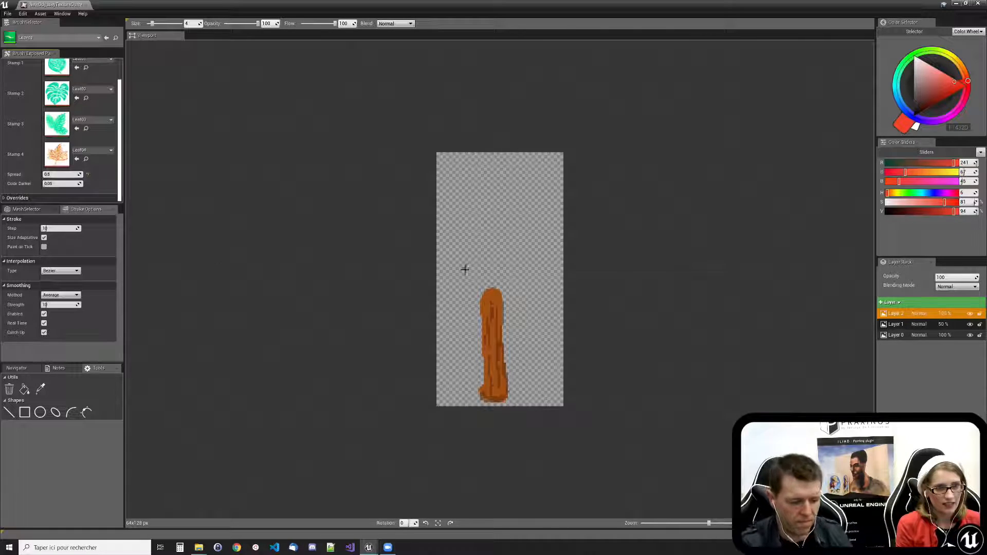
{"action": "mouse_move", "coordinate": [504, 275]}
{"action": "left_mouse_down"}
{"action": "mouse_move", "coordinate": [480, 268]}
{"action": "mouse_move", "coordinate": [489, 264]}
{"action": "mouse_move", "coordinate": [477, 297]}
{"action": "mouse_move", "coordinate": [484, 221]}
{"action": "mouse_move", "coordinate": [465, 237]}
{"action": "mouse_move", "coordinate": [514, 228]}
{"action": "mouse_move", "coordinate": [525, 272]}
{"action": "mouse_move", "coordinate": [496, 303]}
{"action": "mouse_move", "coordinate": [462, 303]}
{"action": "mouse_move", "coordinate": [450, 275]}
{"action": "mouse_move", "coordinate": [462, 211]}
{"action": "mouse_move", "coordinate": [459, 267]}
{"action": "left_mouse_up"}
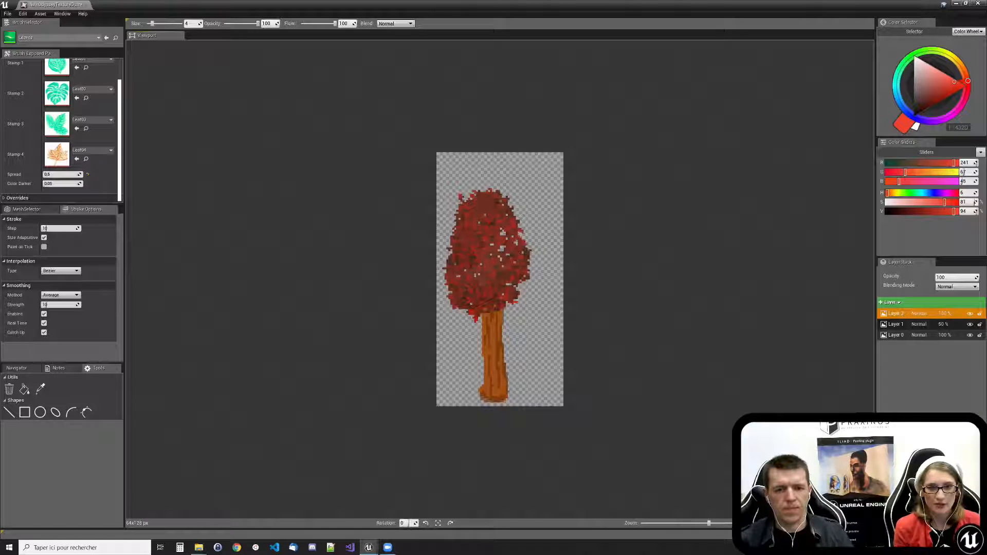
{"action": "mouse_move", "coordinate": [465, 190]}
{"action": "left_mouse_down"}
{"action": "mouse_move", "coordinate": [521, 234]}
{"action": "mouse_move", "coordinate": [483, 278]}
{"action": "mouse_move", "coordinate": [481, 262]}
{"action": "mouse_move", "coordinate": [524, 283]}
{"action": "mouse_move", "coordinate": [509, 303]}
{"action": "mouse_move", "coordinate": [535, 288]}
{"action": "mouse_move", "coordinate": [524, 236]}
{"action": "mouse_move", "coordinate": [540, 257]}
{"action": "mouse_move", "coordinate": [540, 293]}
{"action": "mouse_move", "coordinate": [476, 299]}
{"action": "mouse_move", "coordinate": [466, 291]}
{"action": "mouse_move", "coordinate": [530, 240]}
{"action": "mouse_move", "coordinate": [537, 263]}
{"action": "left_mouse_up"}
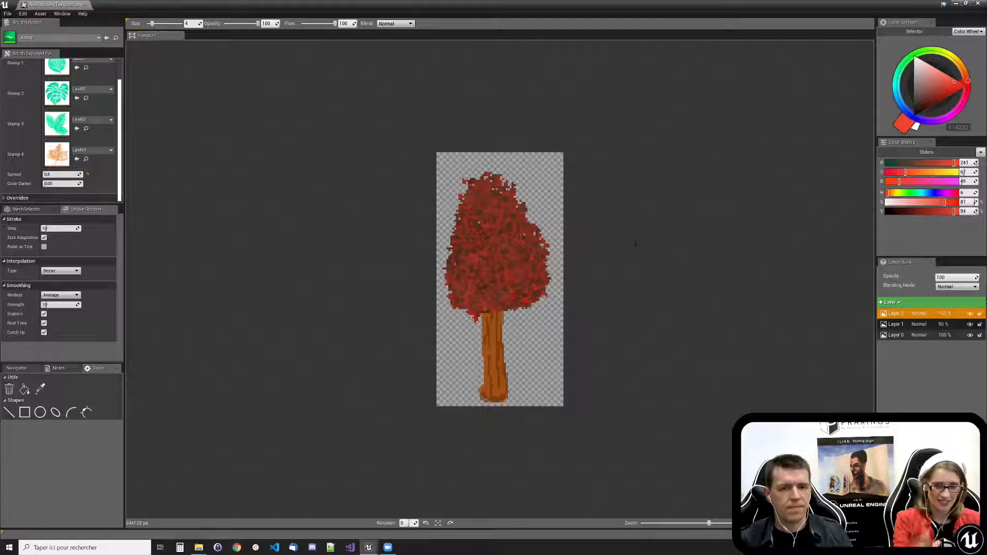
- View the Bush texture from the Objects/PixelArt folder and close it again
{"action": "left_click", "coordinate": [955, 4]}
{"action": "double_click", "coordinate": [286, 430]}
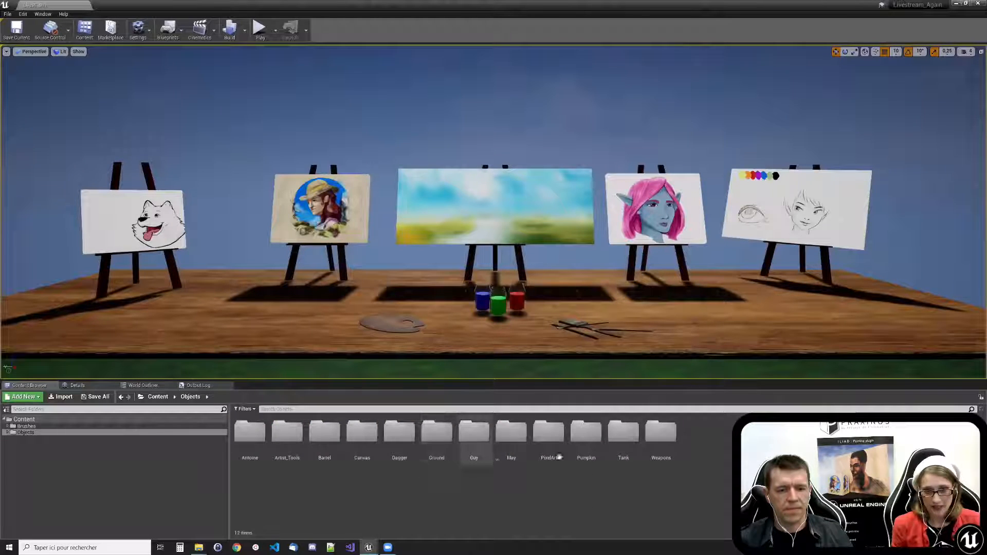
{"action": "double_click", "coordinate": [548, 432]}
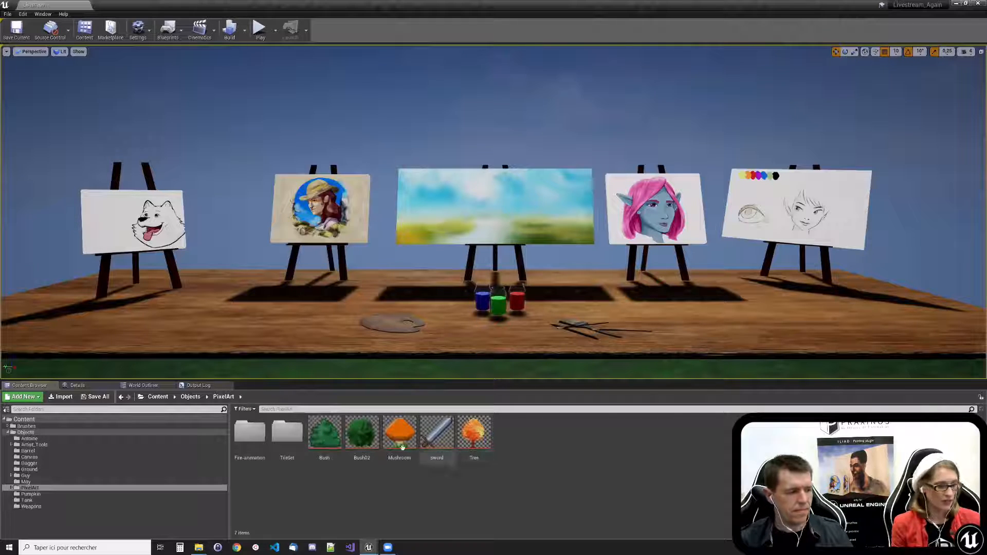
{"action": "double_click", "coordinate": [331, 445]}
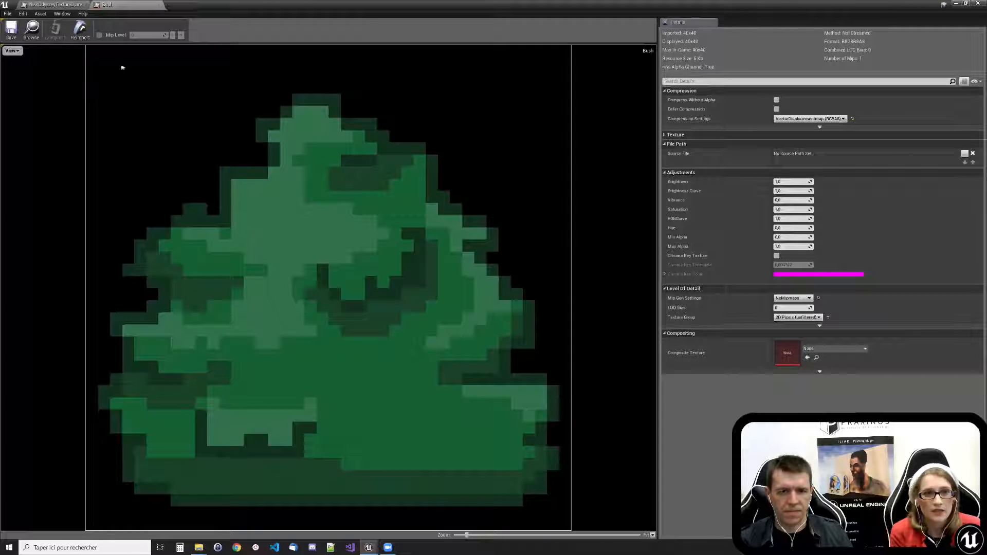
{"action": "left_click", "coordinate": [160, 5]}
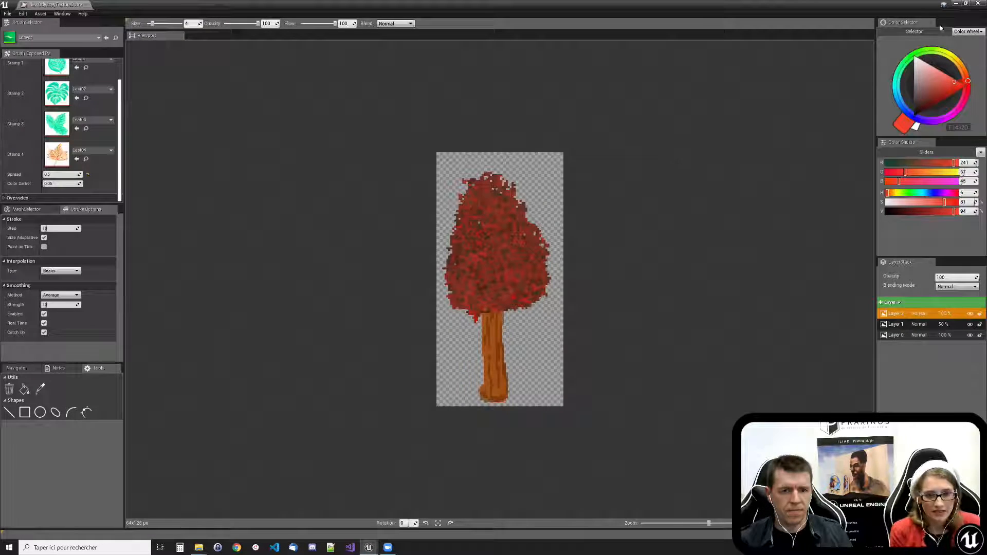
- Close the painted 64x128 texture without saving it, and take a look at the Tree texture in the PixelArt folder
{"action": "left_click", "coordinate": [978, 3]}
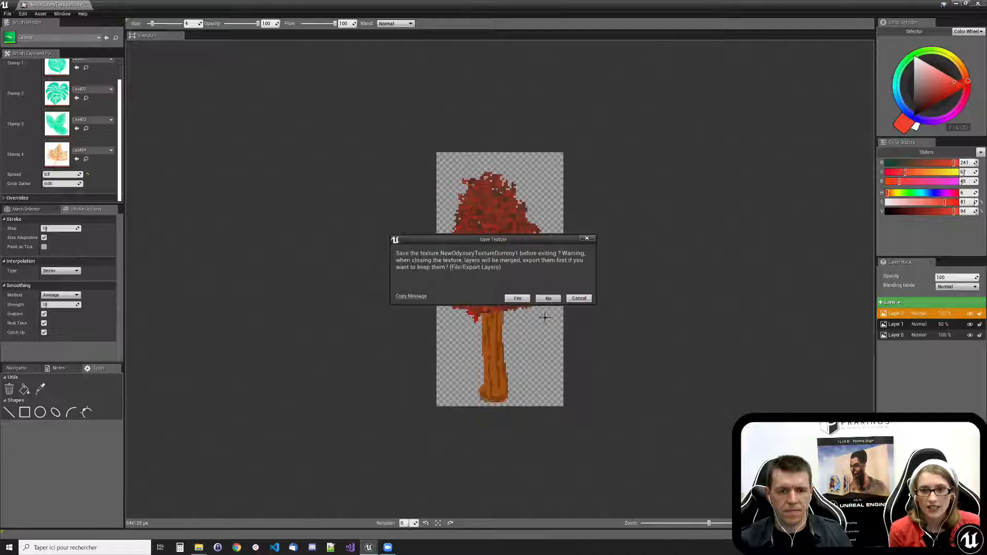
{"action": "left_click", "coordinate": [546, 298]}
{"action": "double_click", "coordinate": [475, 434]}
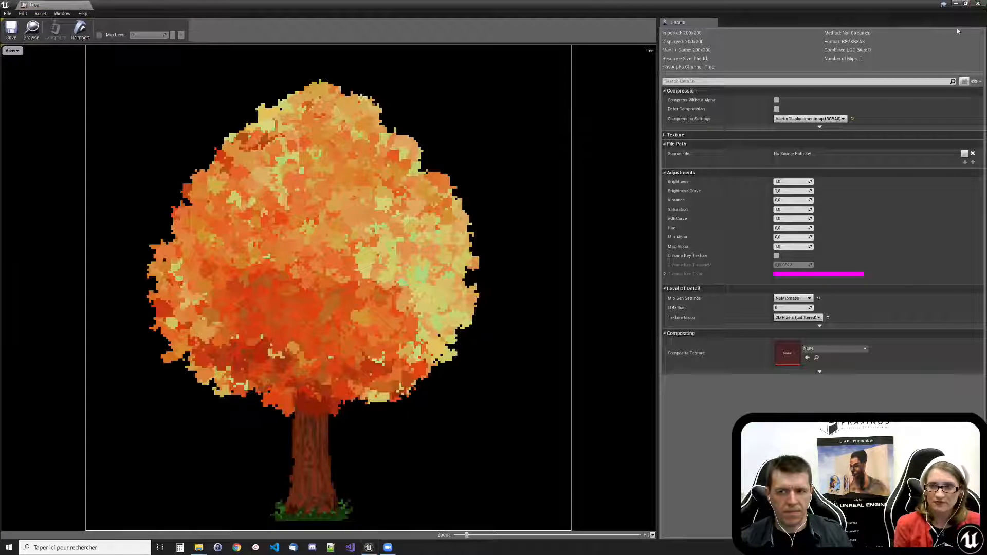
{"action": "left_click", "coordinate": [978, 4]}
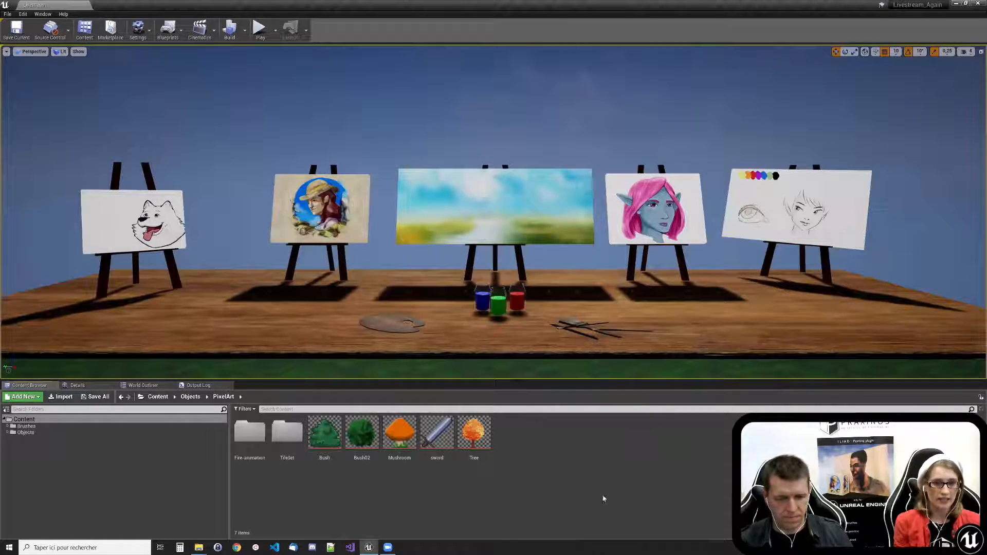
- Create a new ILIAD texture asset 256 wide and 256 high in the PixelArt folder
{"action": "right_click", "coordinate": [522, 457]}
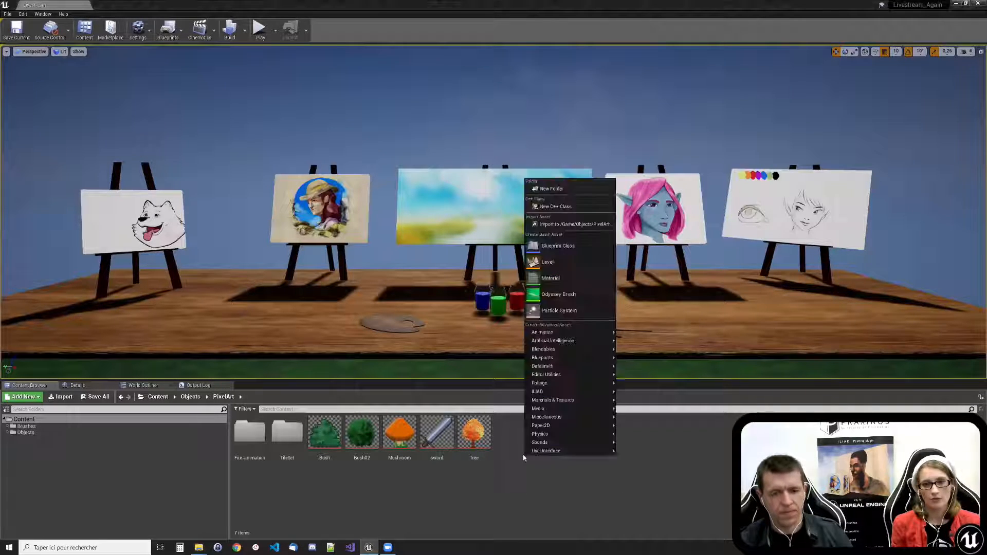
{"action": "mouse_move", "coordinate": [569, 409]}
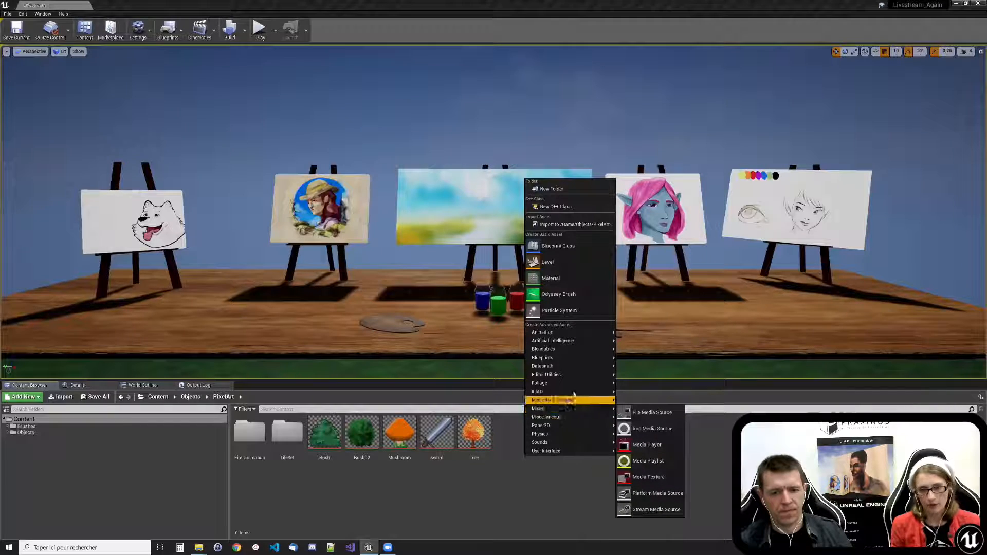
{"action": "mouse_move", "coordinate": [571, 392]}
{"action": "left_click", "coordinate": [635, 397]}
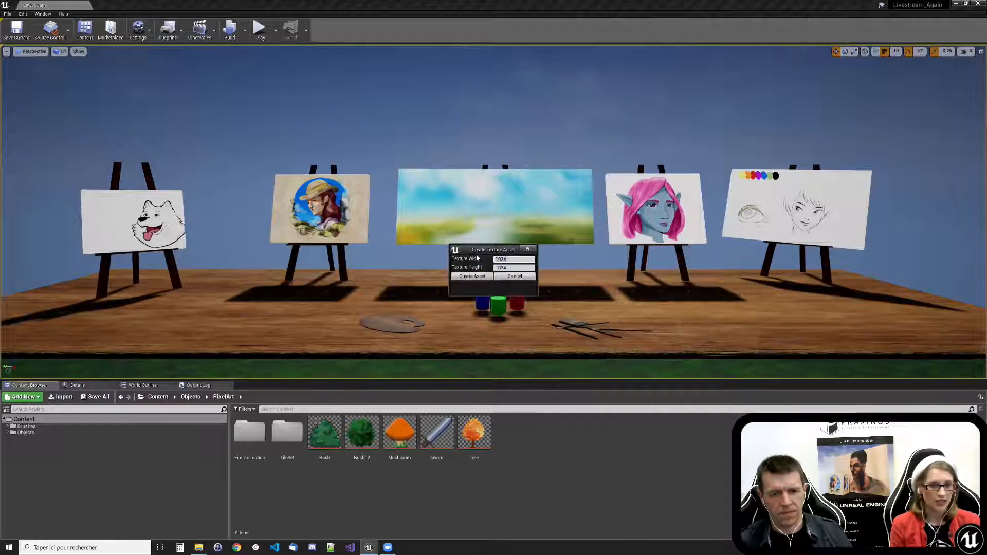
{"action": "type", "text": "25"}
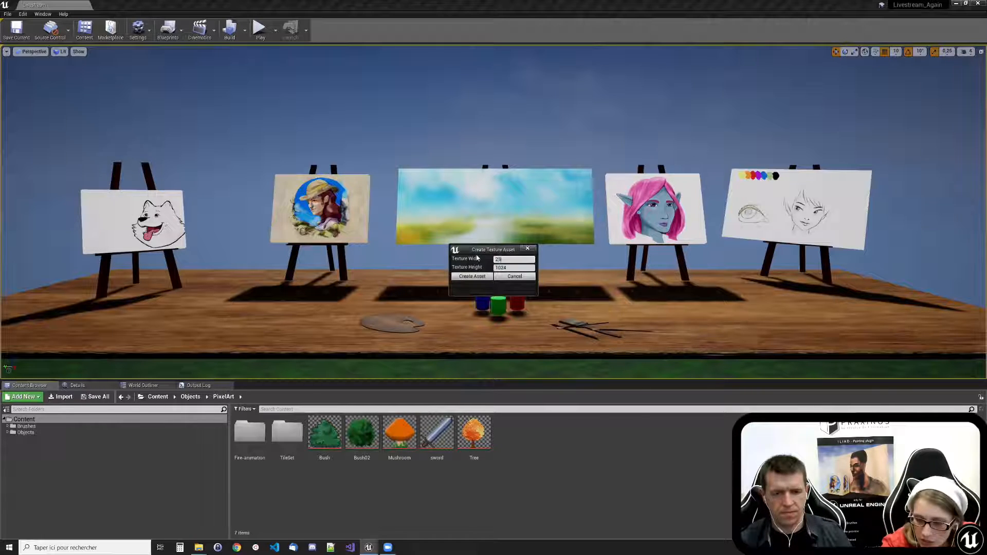
{"action": "type", "text": "6"}
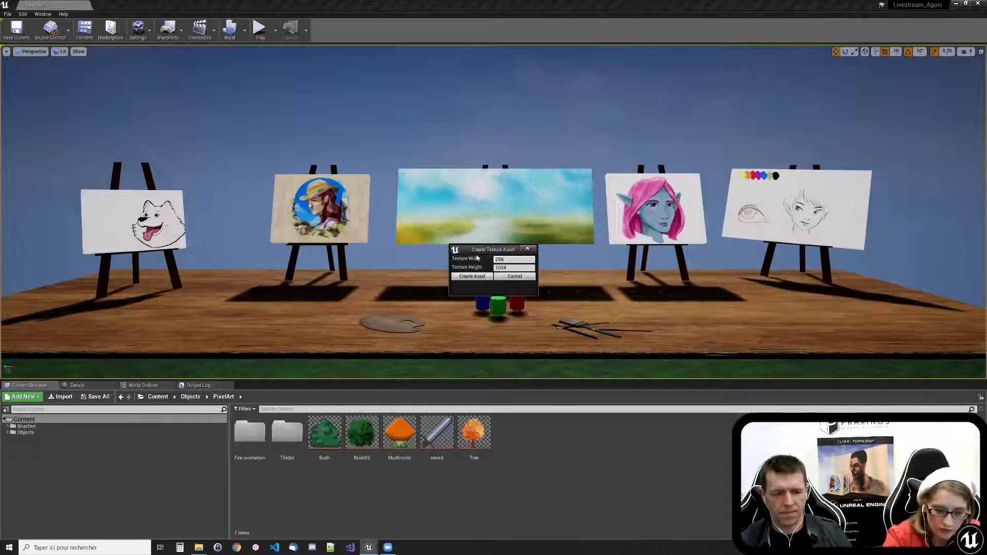
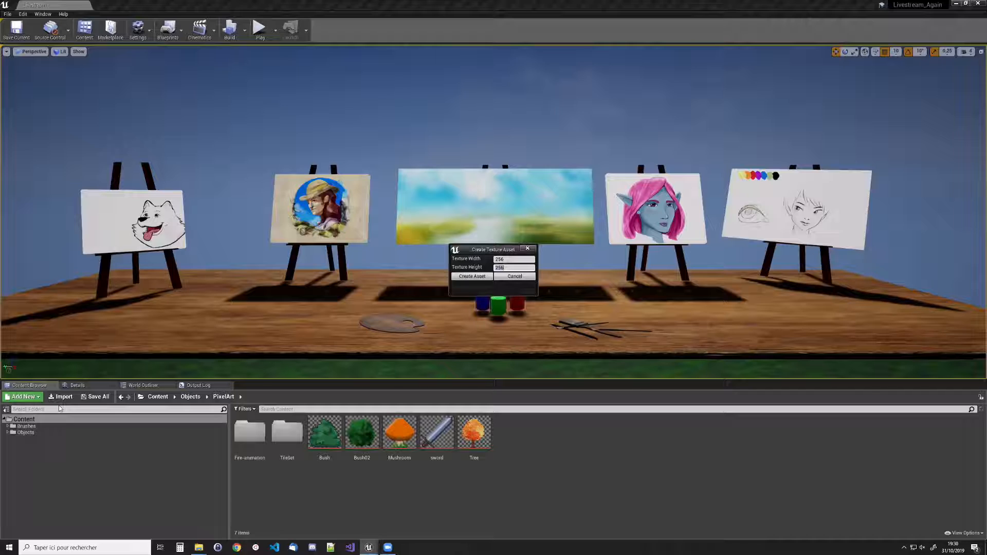
{"action": "left_click", "coordinate": [474, 276]}
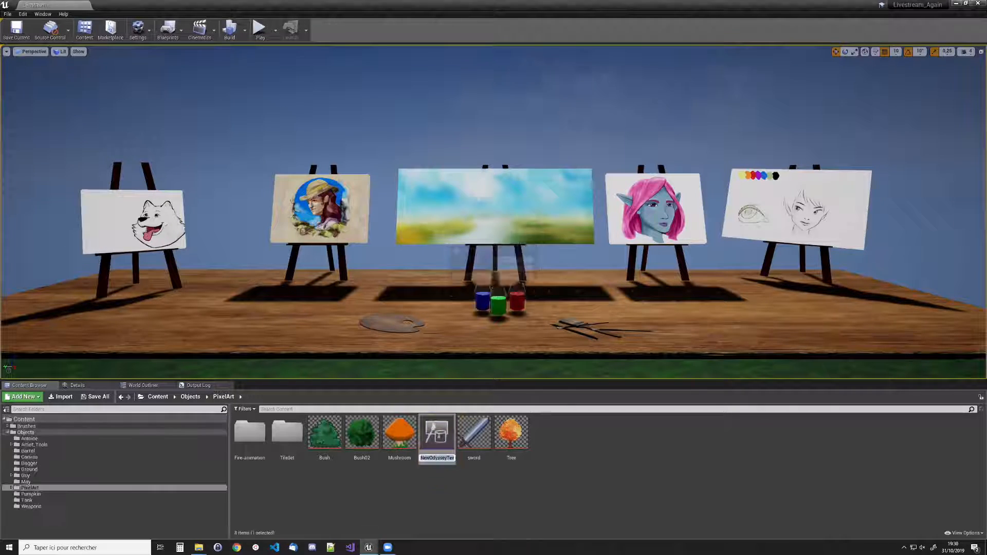
- Open the newly created texture in the ILIAD painting editor
{"action": "right_click", "coordinate": [441, 436]}
{"action": "mouse_move", "coordinate": [474, 220]}
{"action": "left_click", "coordinate": [562, 227]}
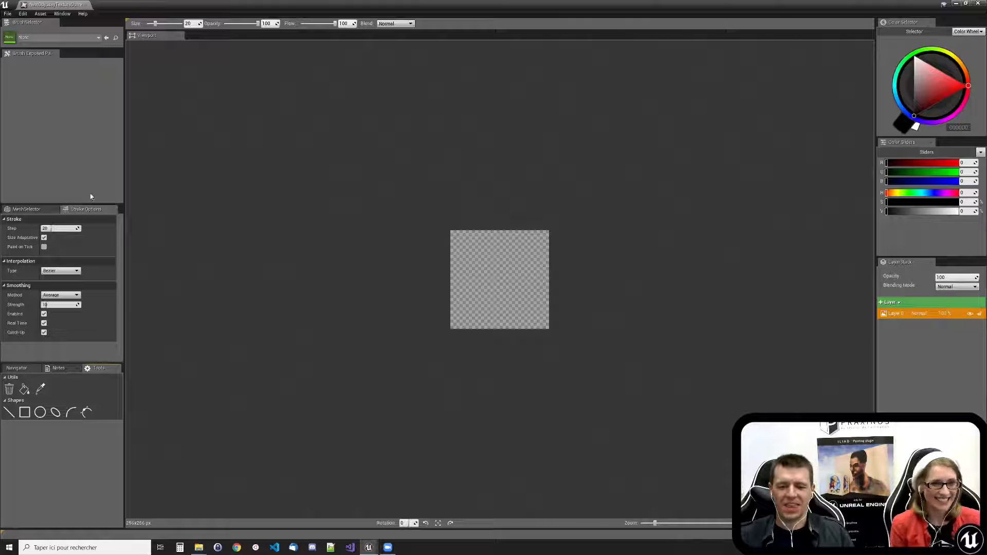
- Choose the Grid brush and stamp a trial grid onto the empty canvas at its default cell size
{"action": "left_click", "coordinate": [77, 37]}
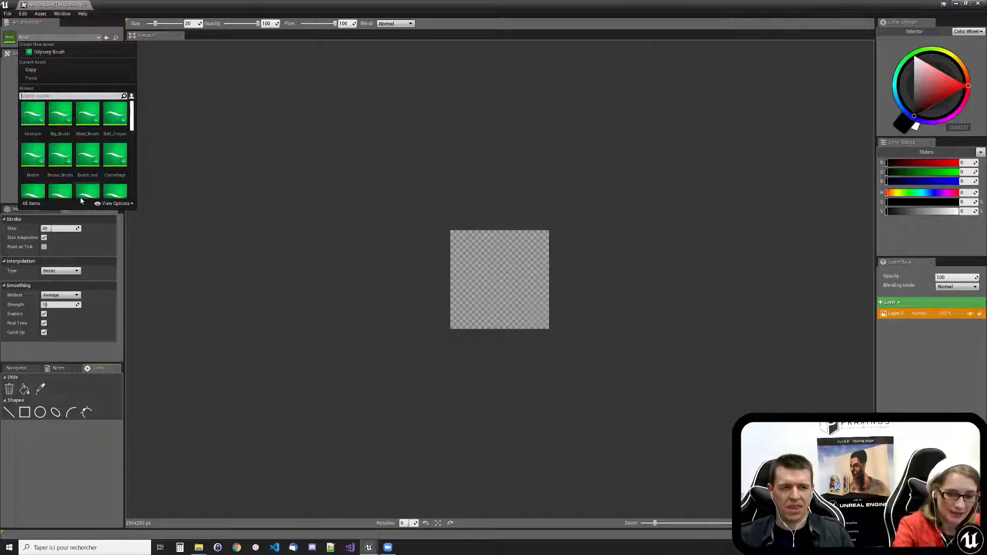
{"action": "type", "text": "grid"}
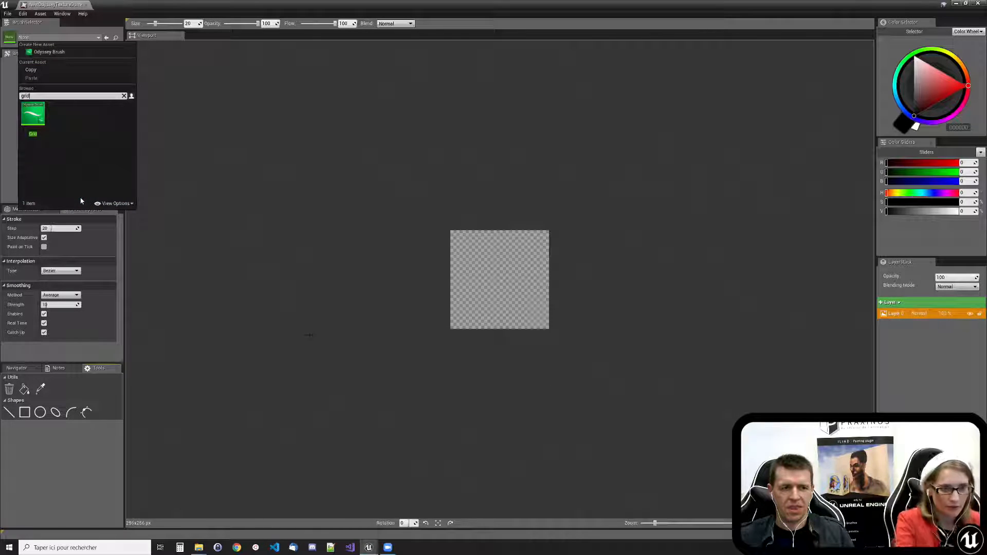
{"action": "left_click", "coordinate": [33, 116]}
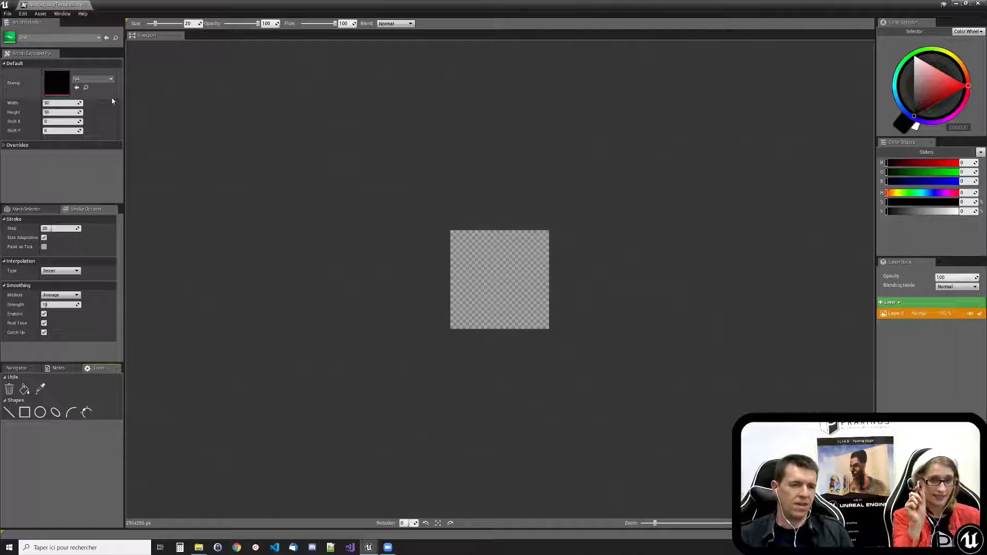
{"action": "left_click", "coordinate": [494, 278]}
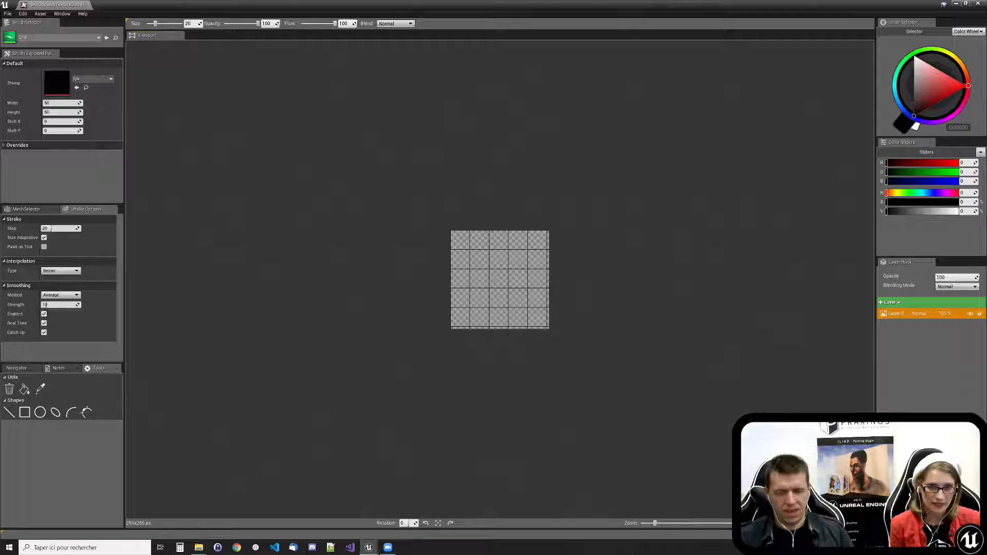
- Clear the trial grid, set the Grid brush's Width and Height to 64, and stamp the grid again
{"action": "left_click", "coordinate": [9, 391]}
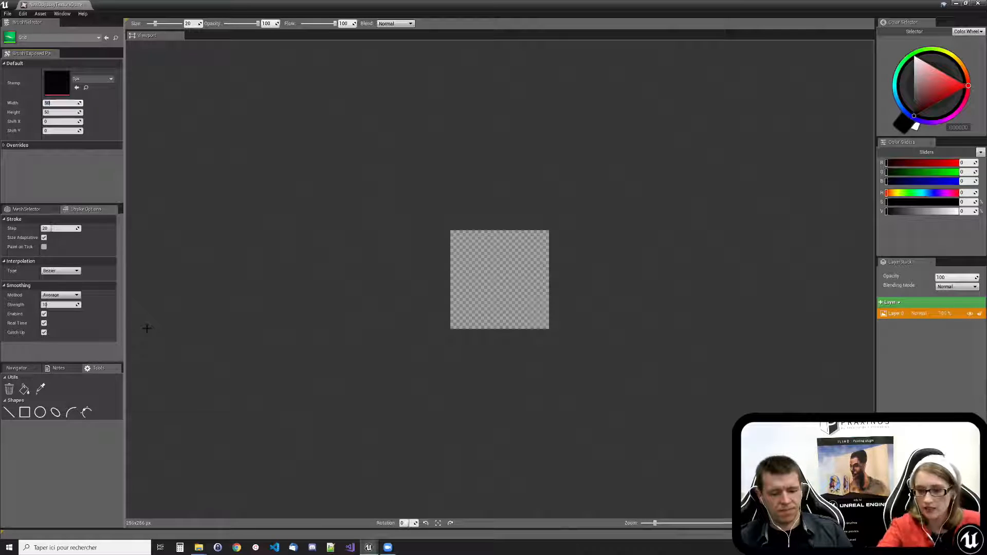
{"action": "key", "text": "Tab"}
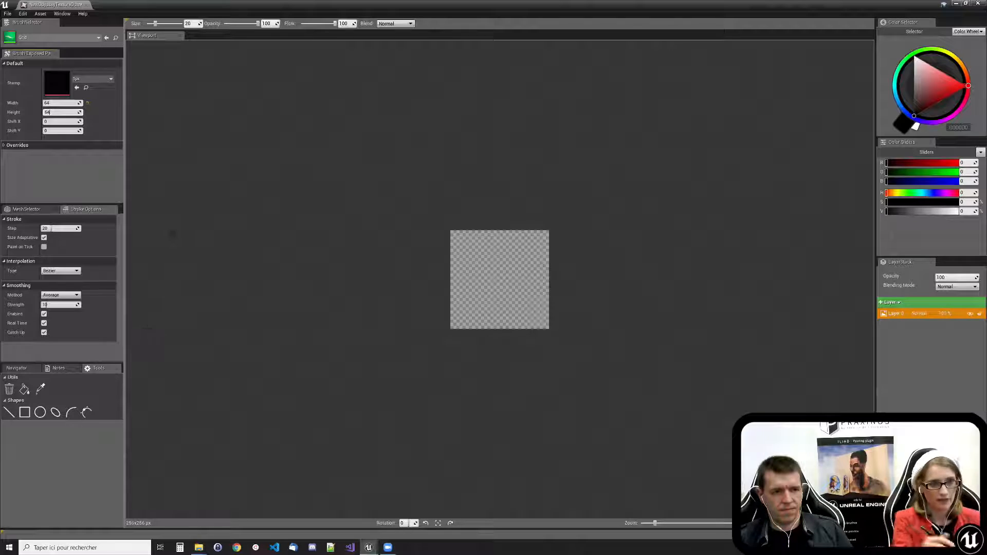
{"action": "left_click", "coordinate": [77, 158]}
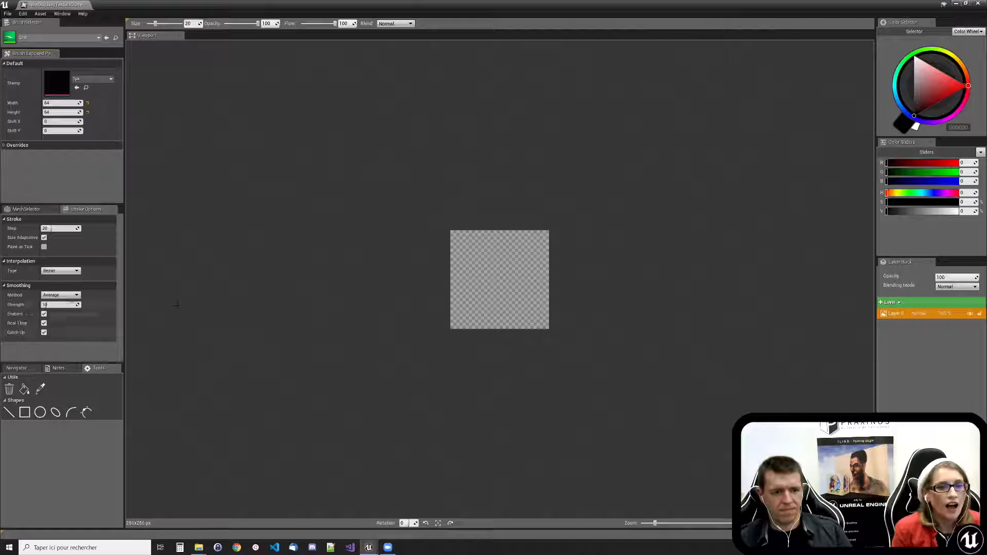
{"action": "left_click", "coordinate": [495, 280]}
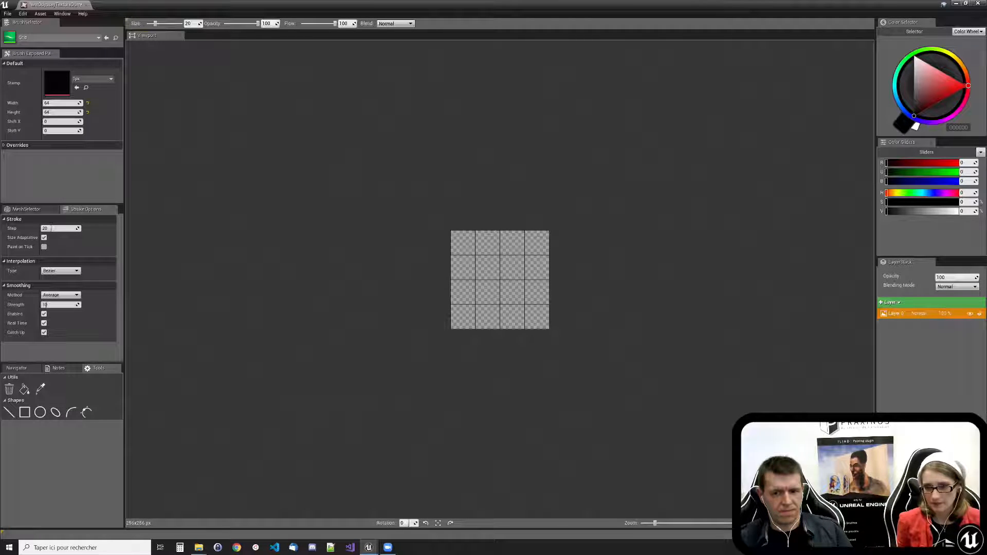
- Add a new image layer and move it below the grid layer
{"action": "scroll", "coordinate": [530, 374], "scroll_direction": "up", "scroll_amount": 5}
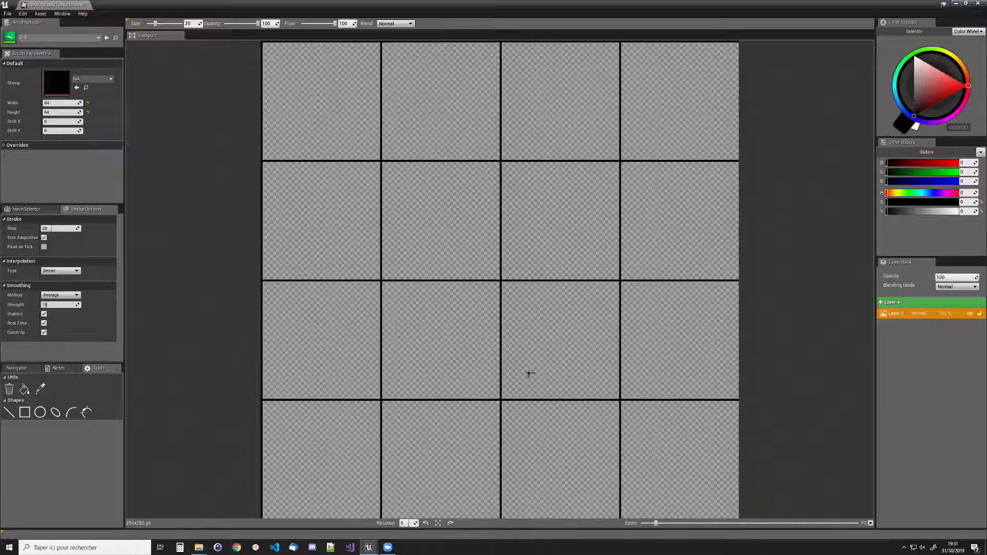
{"action": "left_click", "coordinate": [887, 301]}
{"action": "left_click", "coordinate": [895, 314]}
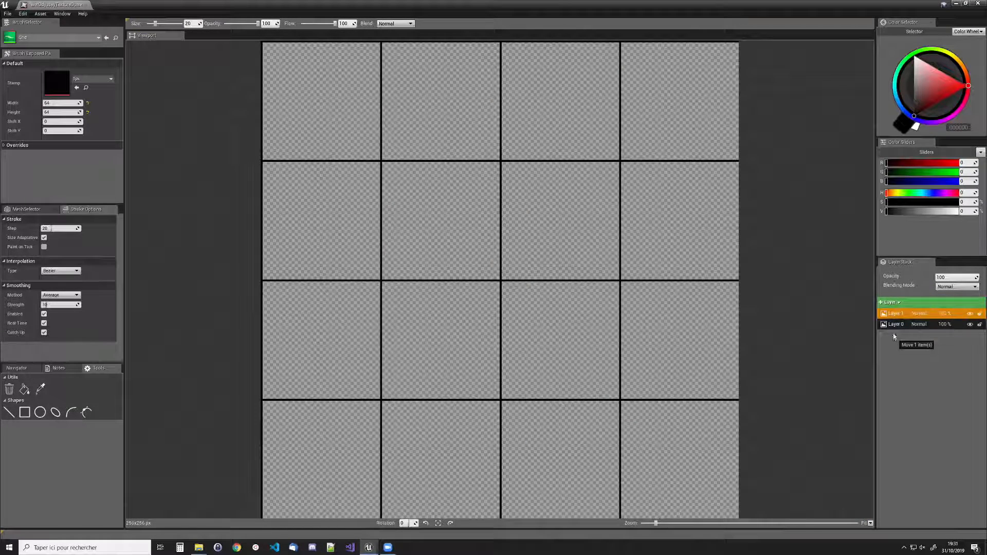
{"action": "left_click_drag", "start_coordinate": [893, 336], "coordinate": [894, 335]}
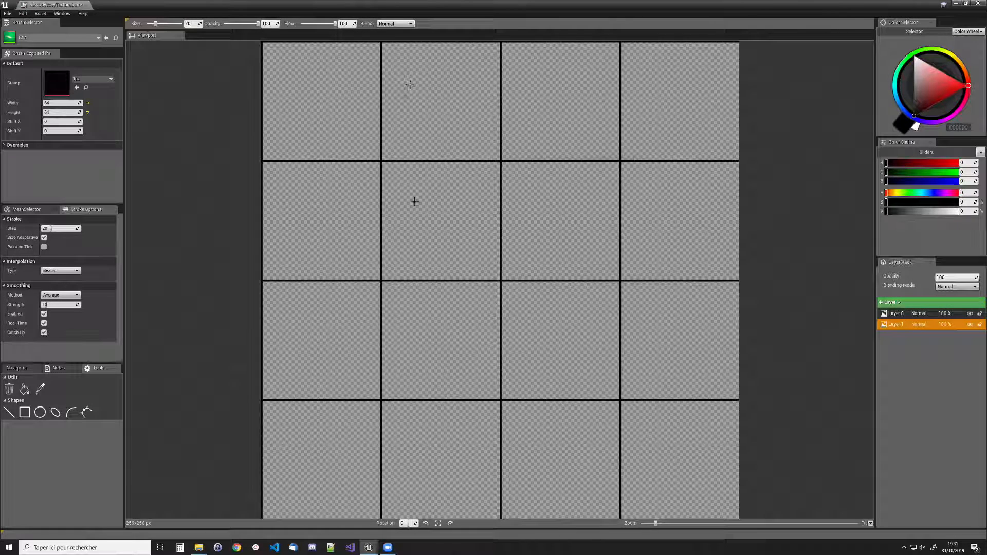
- Paint a blue band (hue 205, saturation 52, value 64) across the bottom of the first grid row with the Pixel_Penbrush brush
{"action": "left_click", "coordinate": [90, 37]}
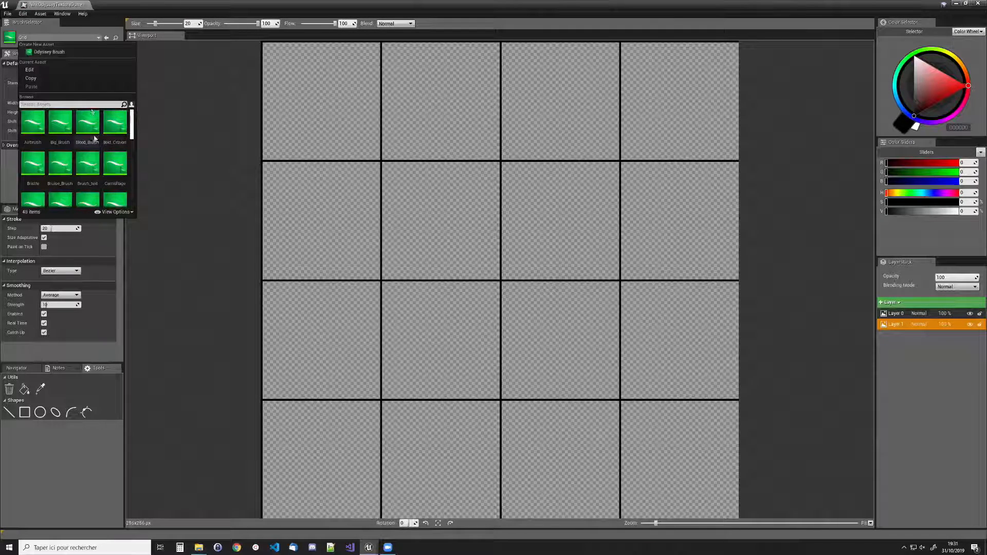
{"action": "type", "text": "pen"}
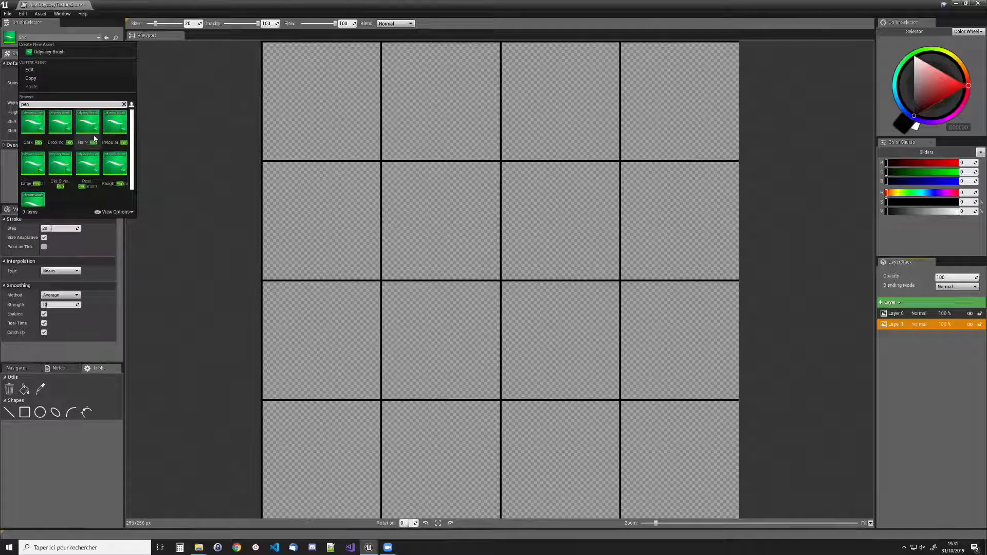
{"action": "type", "text": "br"}
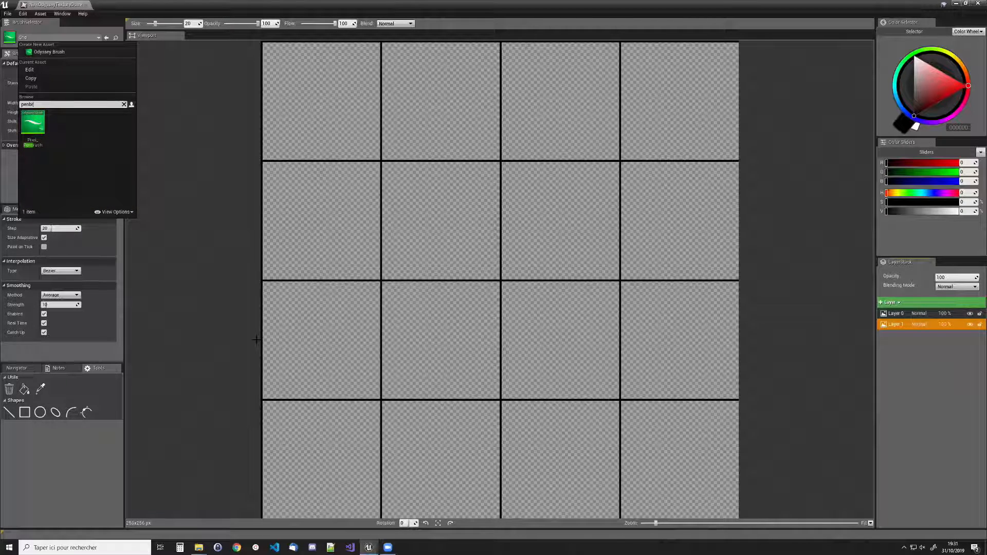
{"action": "left_click", "coordinate": [32, 124]}
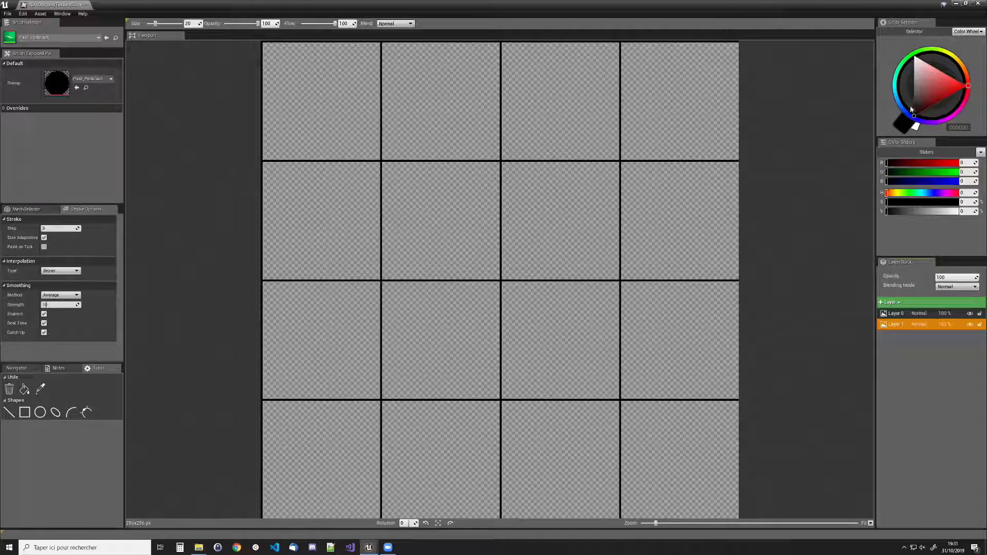
{"action": "left_click", "coordinate": [899, 103]}
{"action": "left_click", "coordinate": [931, 87]}
{"action": "mouse_move", "coordinate": [341, 141]}
{"action": "left_mouse_down"}
{"action": "mouse_move", "coordinate": [273, 140]}
{"action": "mouse_move", "coordinate": [683, 140]}
{"action": "mouse_move", "coordinate": [214, 152]}
{"action": "left_mouse_up"}
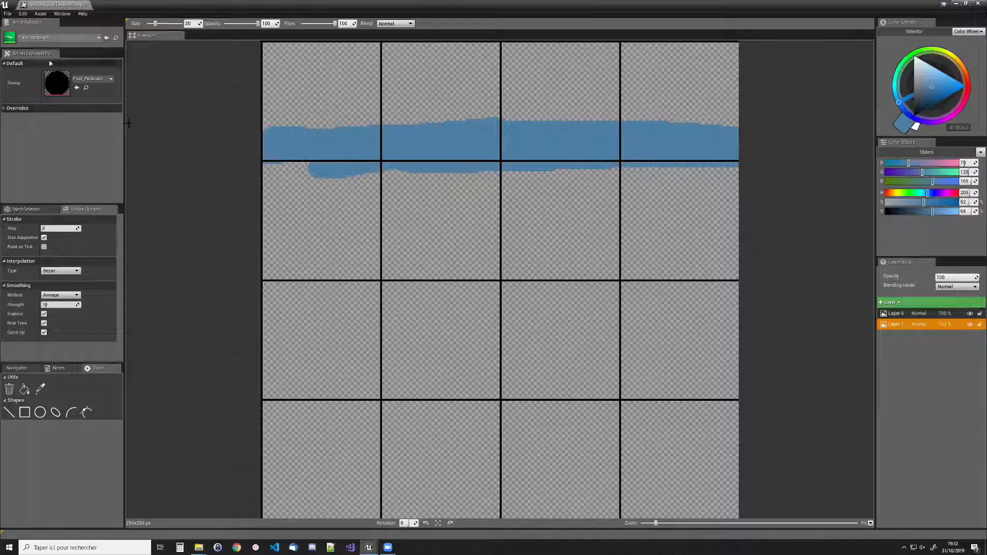
- Shade the first two tiles of the blue band in a darker blue with the Airbrush at size 20
{"action": "left_click", "coordinate": [88, 38]}
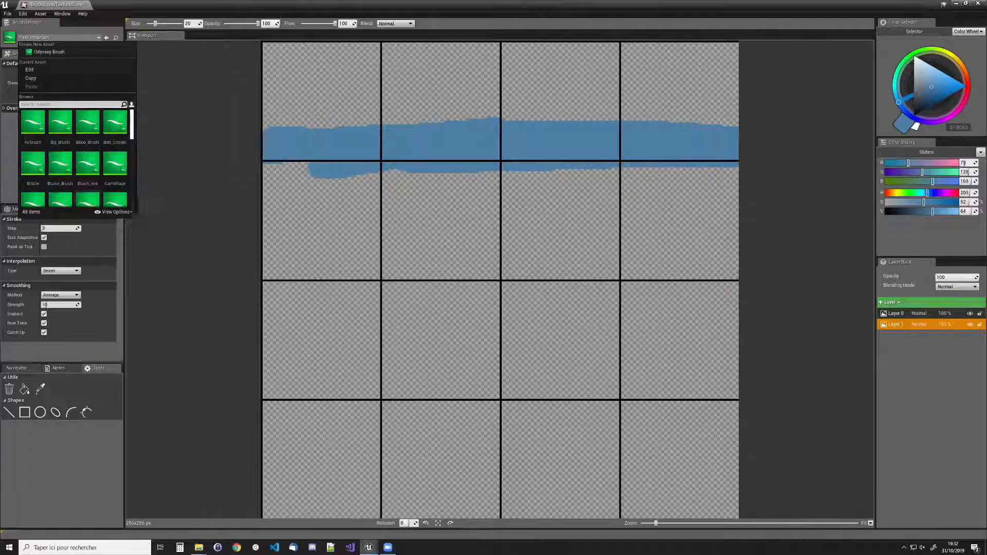
{"action": "left_click", "coordinate": [33, 123]}
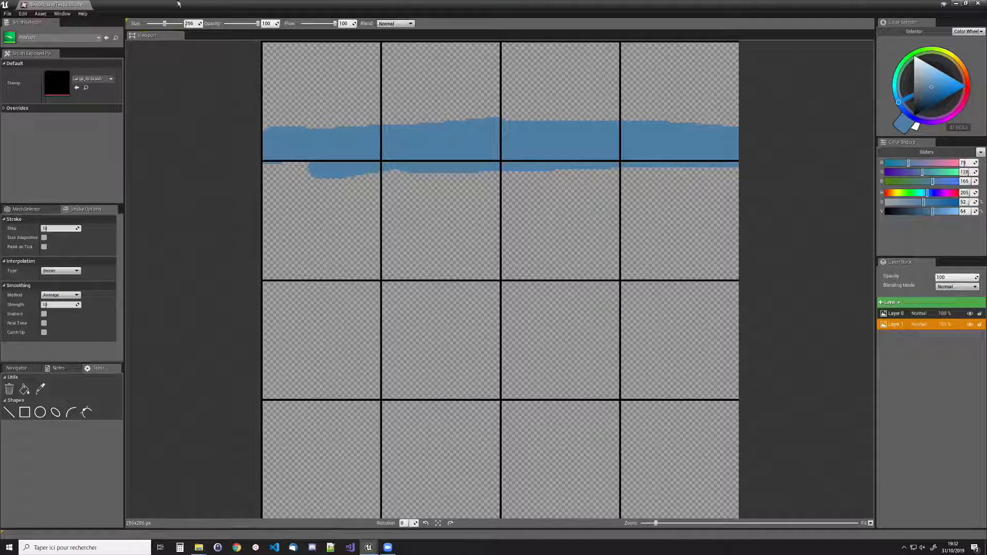
{"action": "left_click_drag", "start_coordinate": [154, 24], "coordinate": [155, 23]}
{"action": "left_click", "coordinate": [934, 93]}
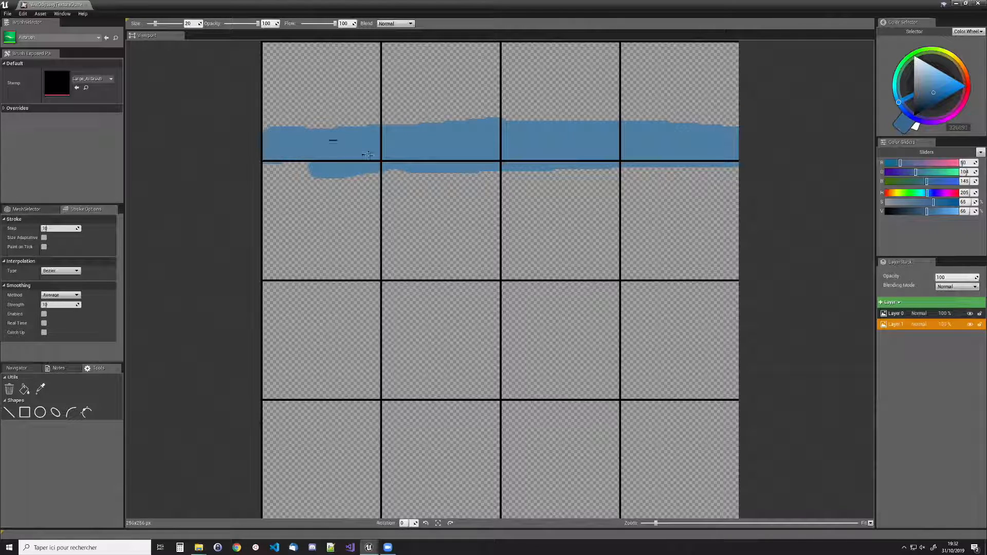
{"action": "mouse_move", "coordinate": [308, 141]}
{"action": "left_mouse_down"}
{"action": "mouse_move", "coordinate": [366, 149]}
{"action": "mouse_move", "coordinate": [470, 139]}
{"action": "left_mouse_up"}
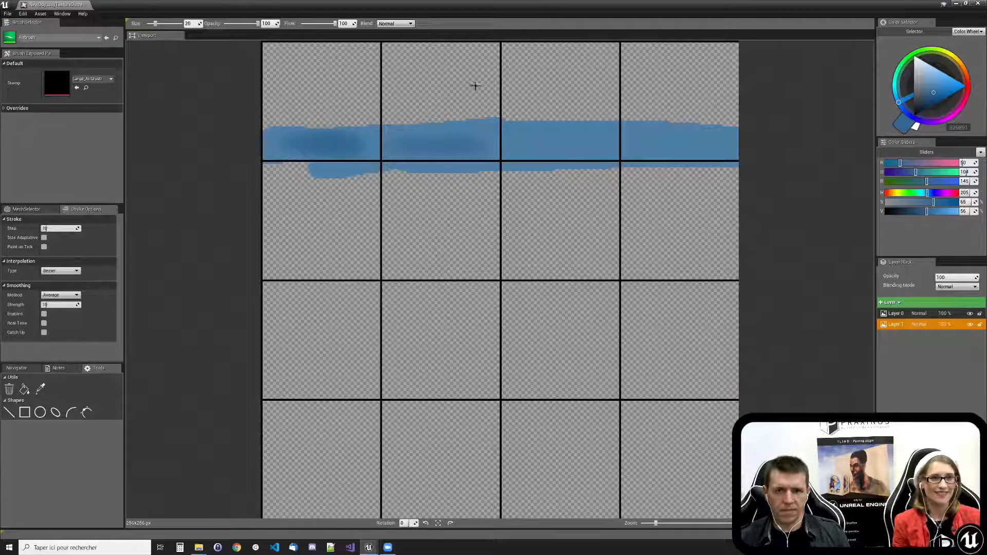
- Close the grid texture without saving and open the Tiles texture from the PixelArt/TileSet folder for painting
{"action": "left_click", "coordinate": [978, 4]}
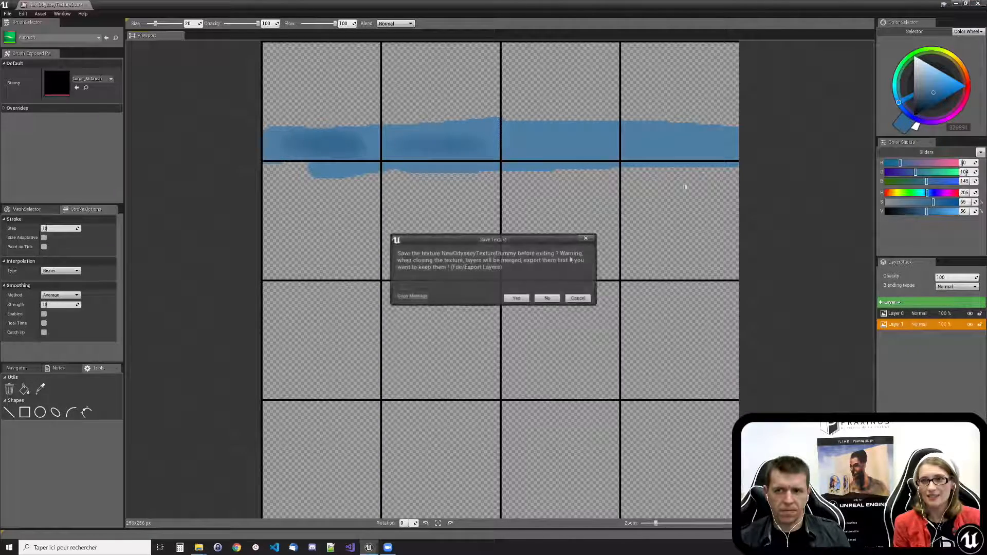
{"action": "left_click", "coordinate": [547, 298]}
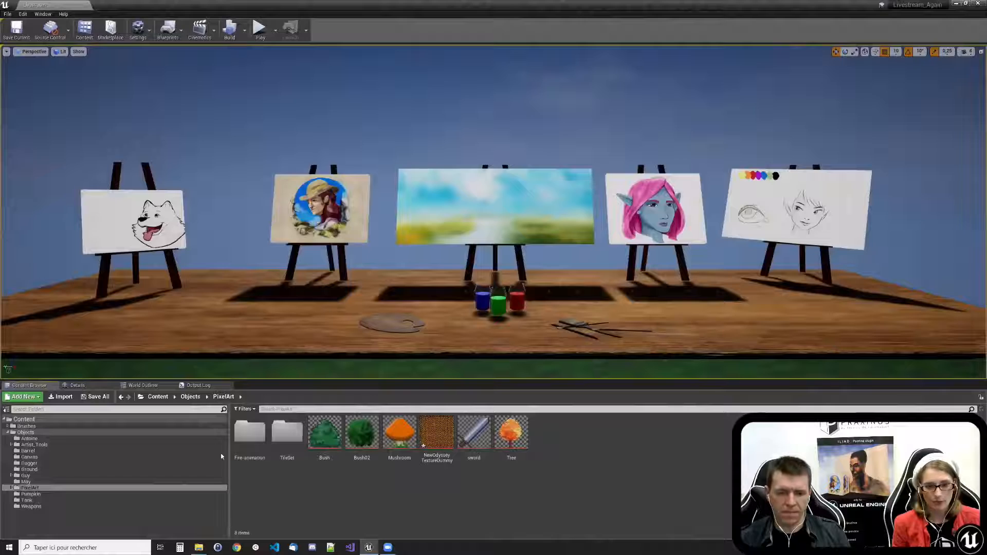
{"action": "double_click", "coordinate": [286, 433]}
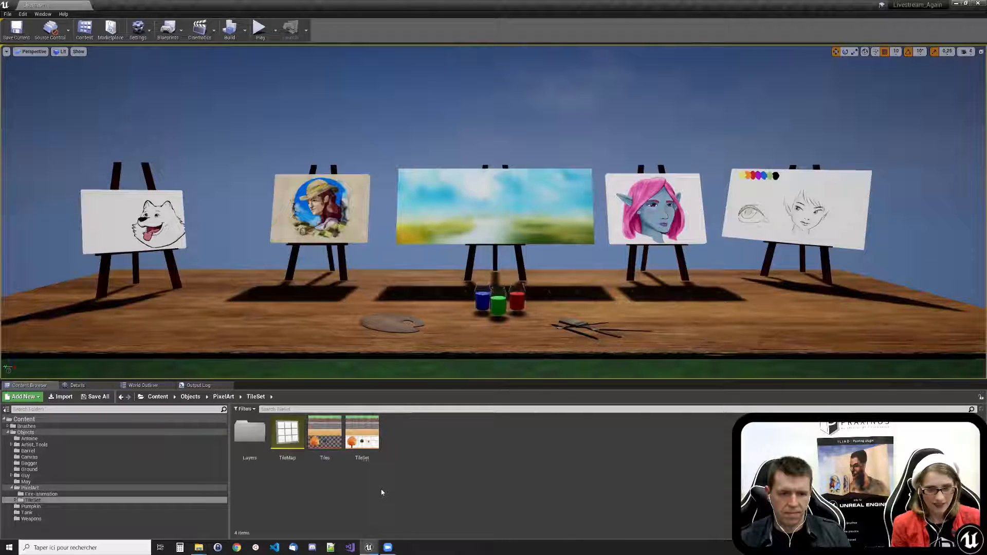
{"action": "right_click", "coordinate": [325, 437]}
{"action": "left_click", "coordinate": [355, 222]}
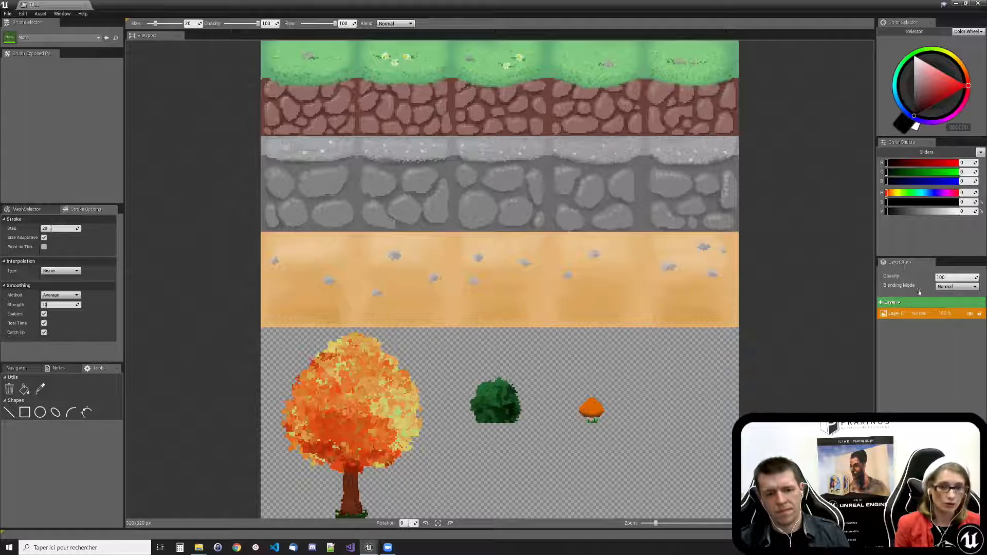
- Add a new image layer to the Tiles texture and choose the second of the available stamp brushes
{"action": "left_click", "coordinate": [891, 302]}
{"action": "left_click", "coordinate": [893, 311]}
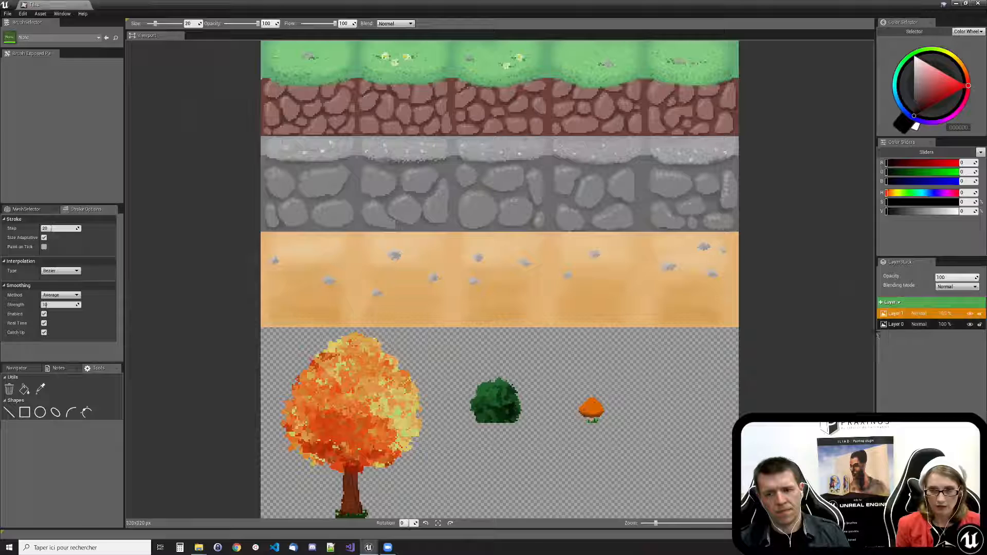
{"action": "left_click", "coordinate": [81, 37]}
{"action": "type", "text": "staml"}
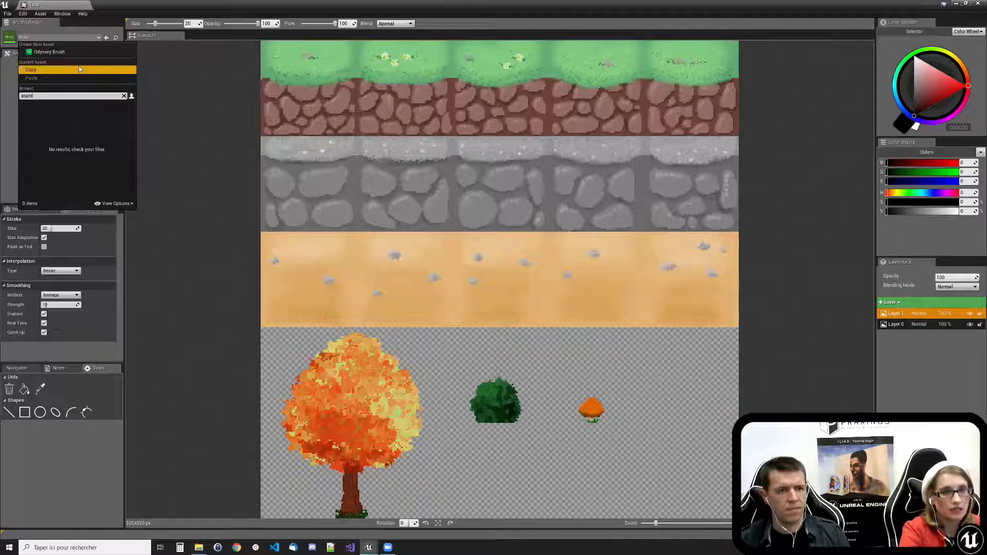
{"action": "key", "text": "BackSpace"}
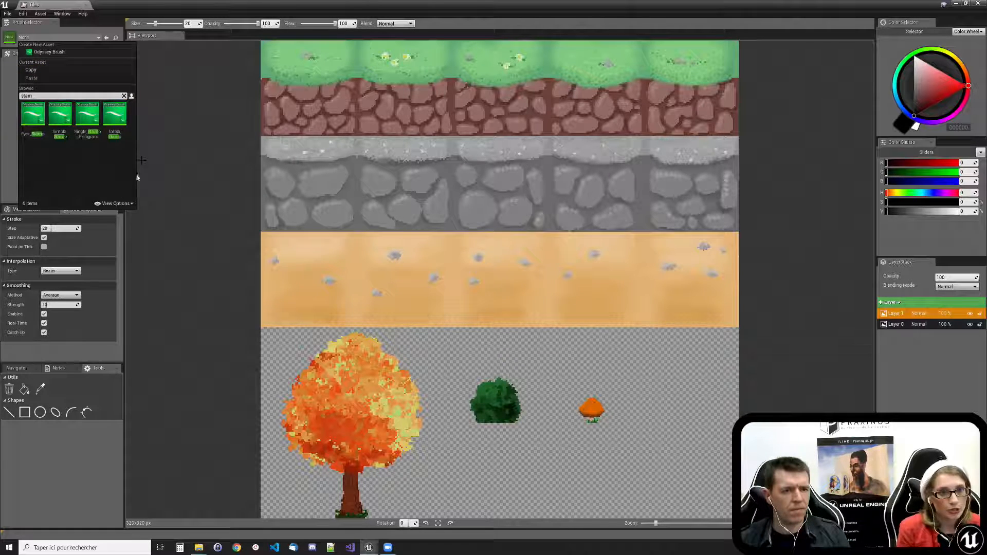
{"action": "left_click", "coordinate": [60, 114]}
- Set the brush's stamp to the Bush texture and stamp one bush in the empty area beside the mushroom
{"action": "left_click", "coordinate": [93, 79]}
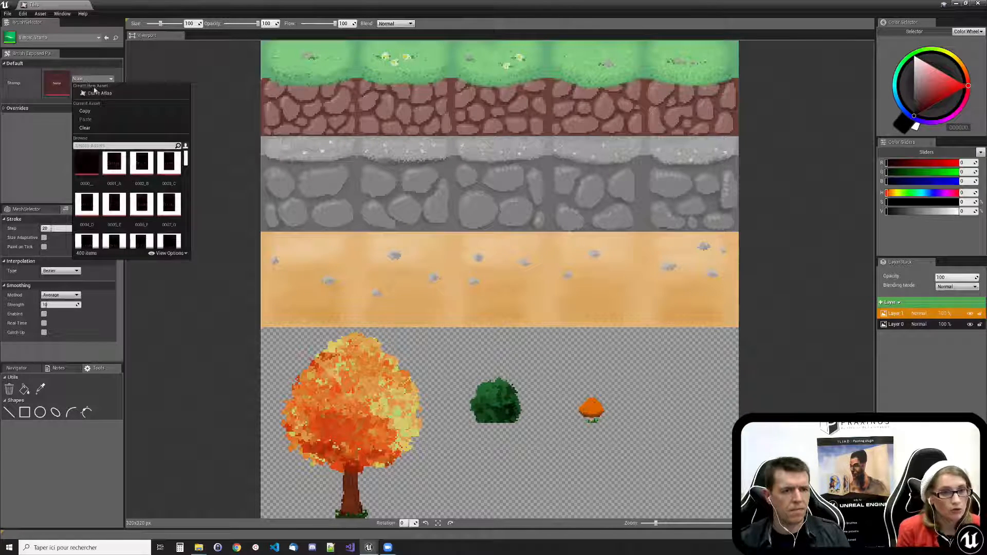
{"action": "mouse_move", "coordinate": [186, 155]}
{"action": "left_mouse_down"}
{"action": "mouse_move", "coordinate": [197, 245]}
{"action": "mouse_move", "coordinate": [195, 212]}
{"action": "mouse_move", "coordinate": [185, 232]}
{"action": "left_mouse_up"}
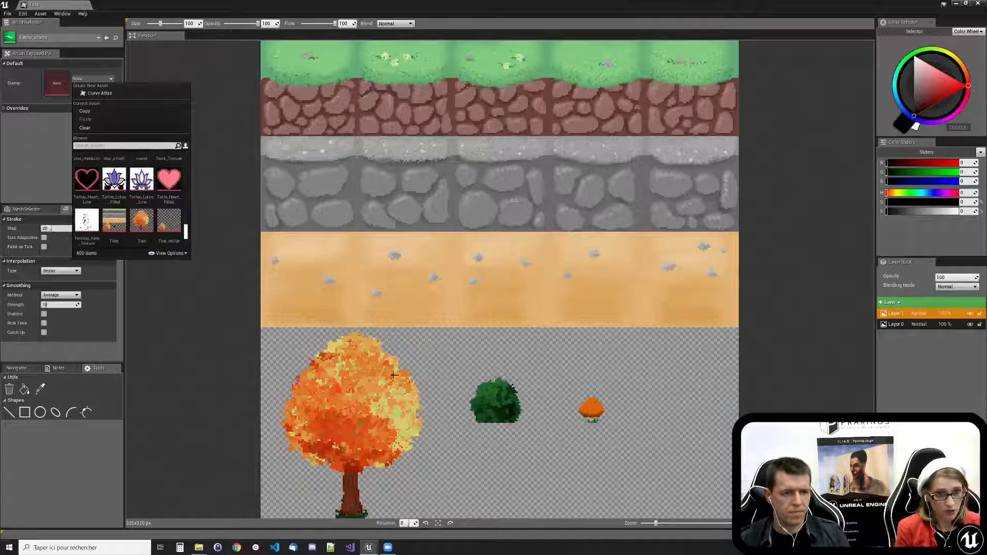
{"action": "left_click", "coordinate": [129, 147]}
{"action": "type", "text": "bush"}
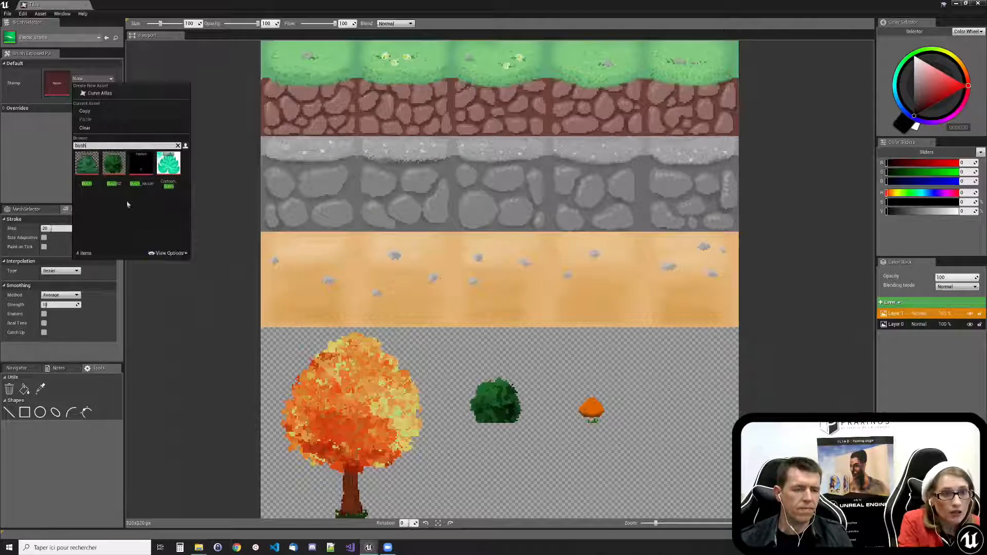
{"action": "left_click", "coordinate": [86, 164]}
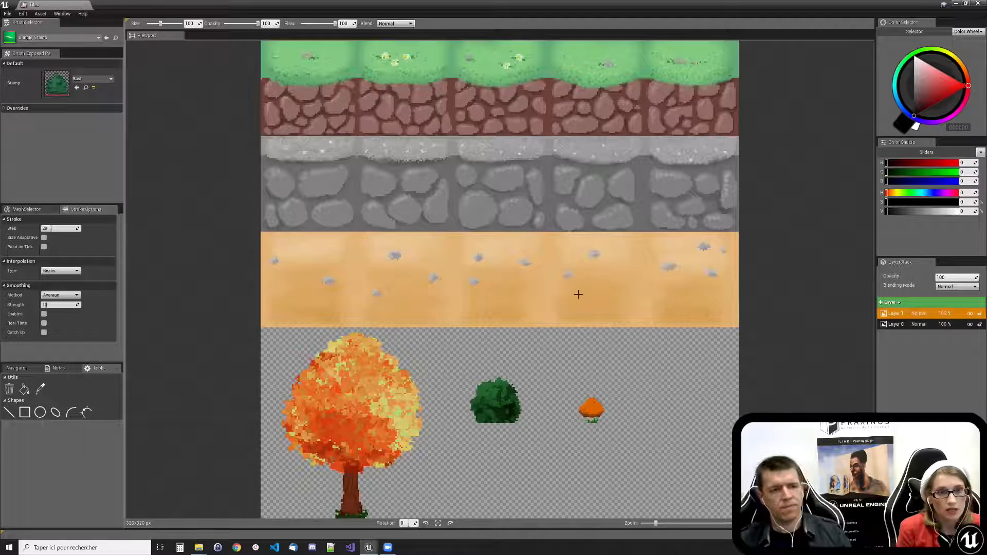
{"action": "left_click", "coordinate": [683, 418]}
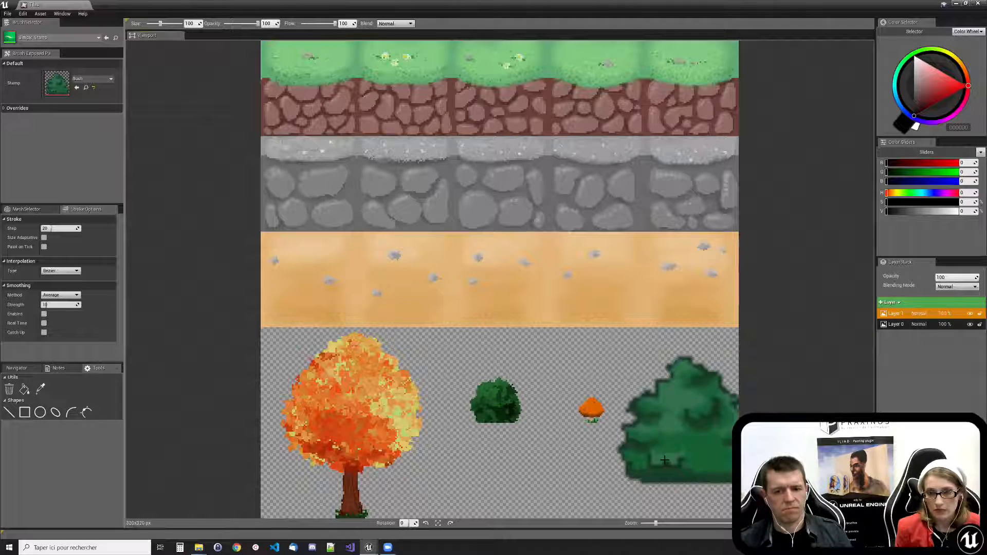
- Clear the stamped bush from the layer and close the Tiles texture without saving
{"action": "left_click", "coordinate": [8, 390]}
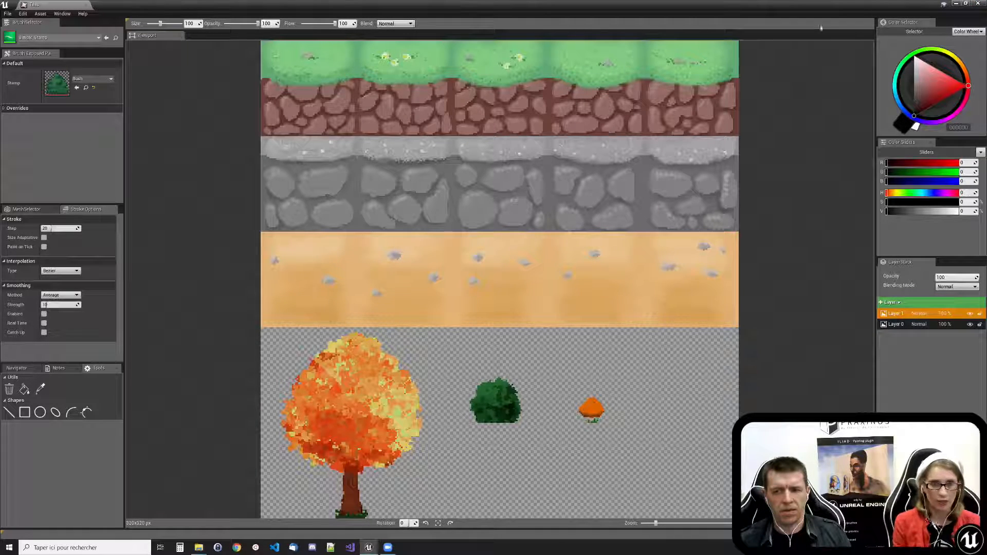
{"action": "left_click", "coordinate": [978, 4]}
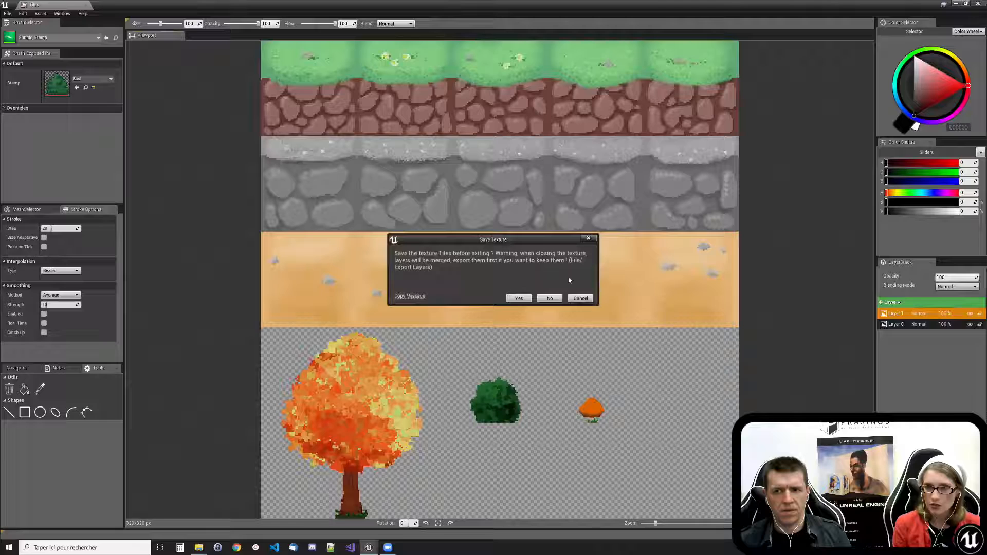
{"action": "left_click", "coordinate": [551, 299]}
- Open the TileMap asset, pick the last grey stone tile of TileSet as the active tile set, and close the map again
{"action": "left_click", "coordinate": [314, 516]}
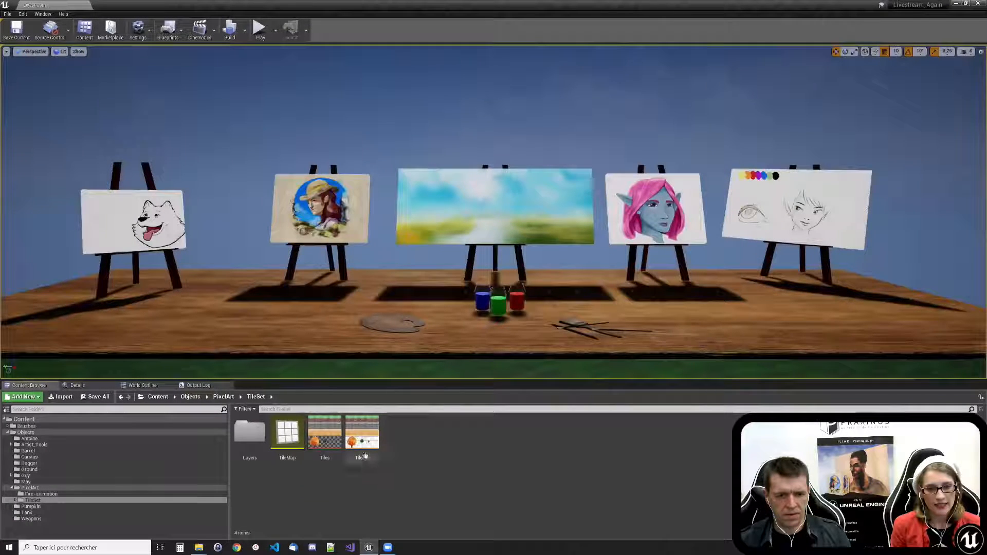
{"action": "left_click", "coordinate": [366, 431]}
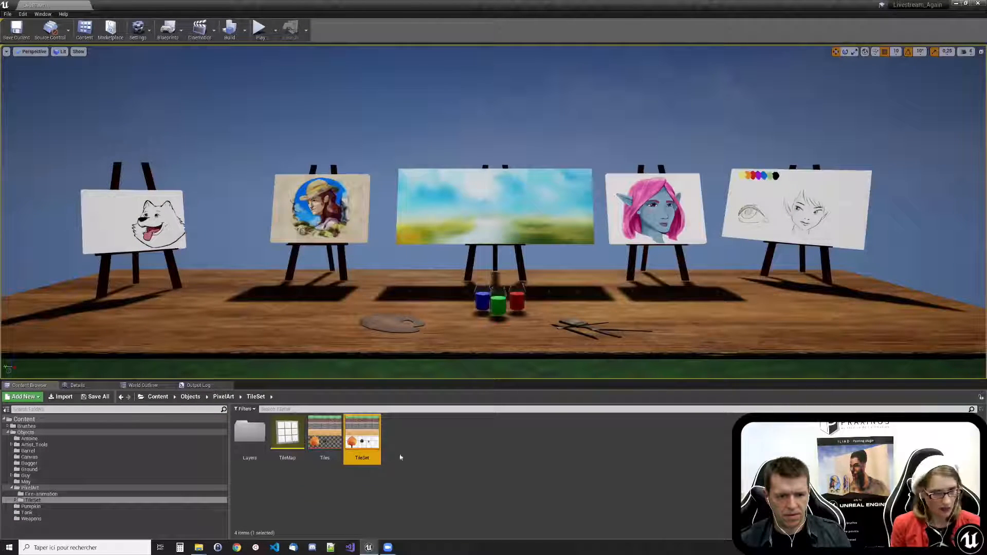
{"action": "double_click", "coordinate": [289, 444]}
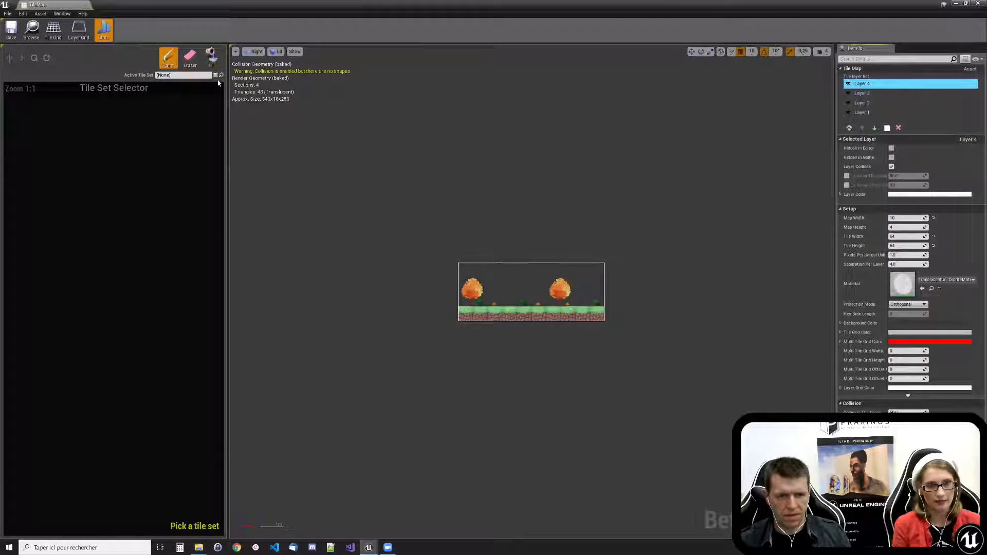
{"action": "left_click", "coordinate": [216, 75]}
{"action": "left_click", "coordinate": [226, 122]}
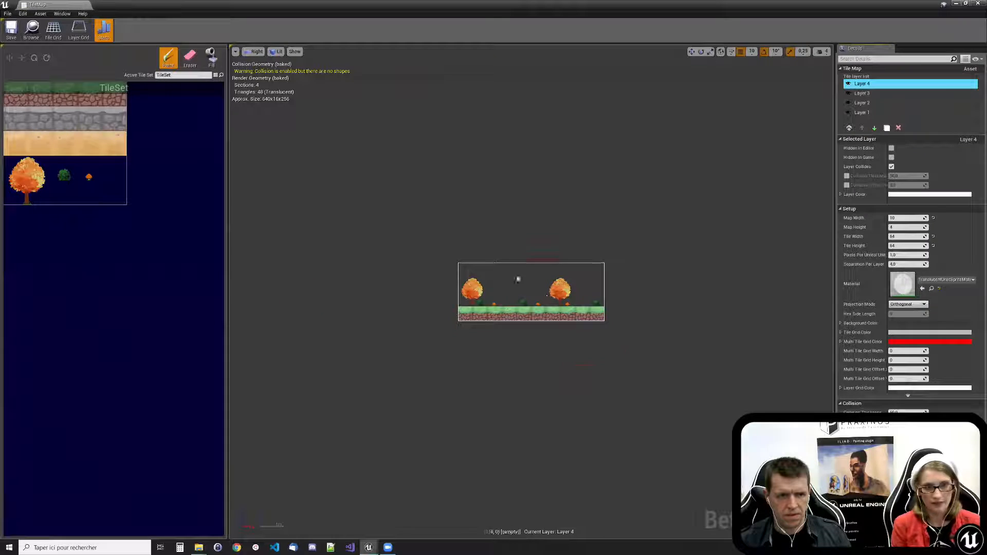
{"action": "left_click", "coordinate": [114, 119]}
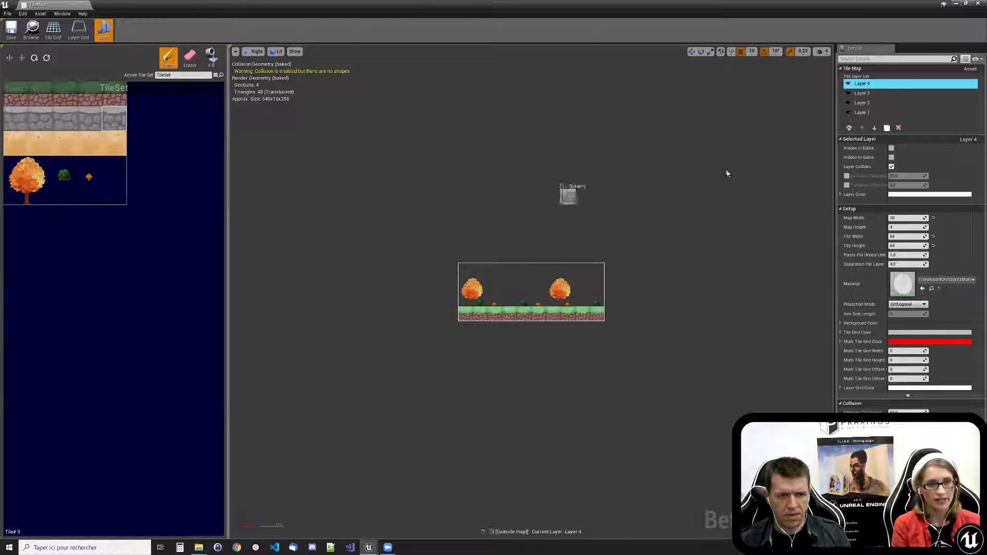
{"action": "left_click", "coordinate": [979, 5]}
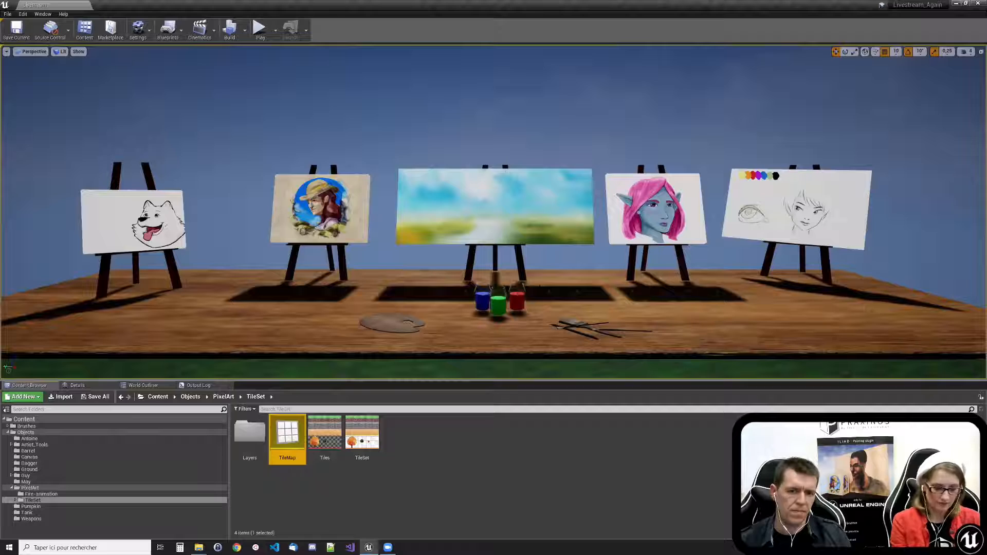
- Examine the pixel-art tile map placed in the level up close and deselect it
{"action": "right_click_drag", "start_coordinate": [709, 335], "coordinate": [514, 212]}
{"action": "left_click", "coordinate": [481, 216]}
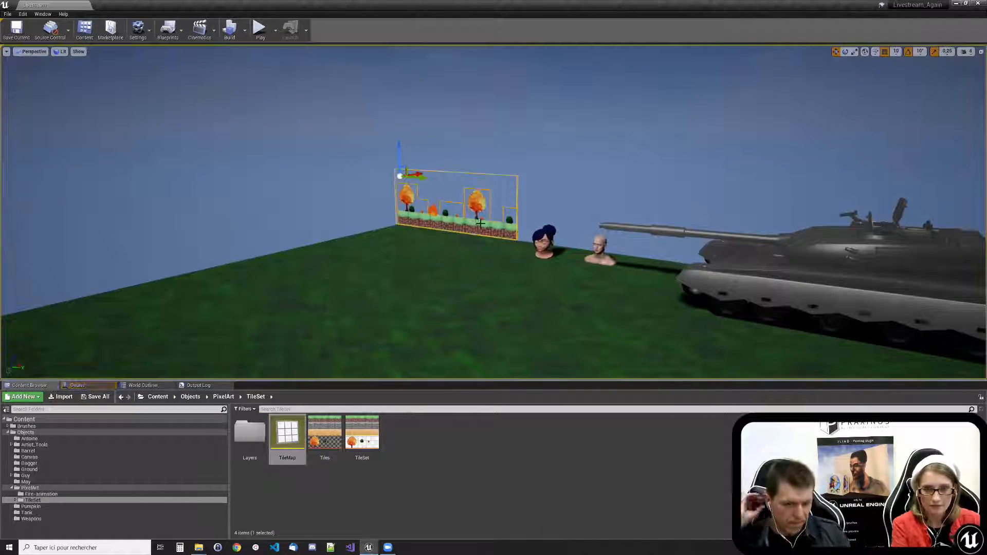
{"action": "key", "text": "f"}
{"action": "right_click_drag", "start_coordinate": [416, 334], "coordinate": [472, 344]}
{"action": "key", "text": "Escape"}
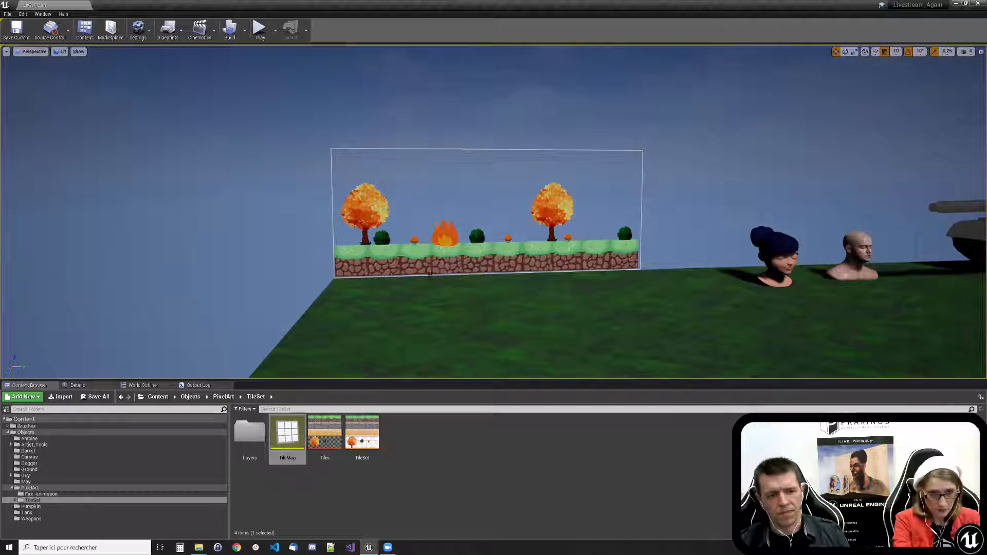
- View the Flipbook_Fire animation from the PixelArt/Fire-animation folder and close it
{"action": "left_click", "coordinate": [35, 494]}
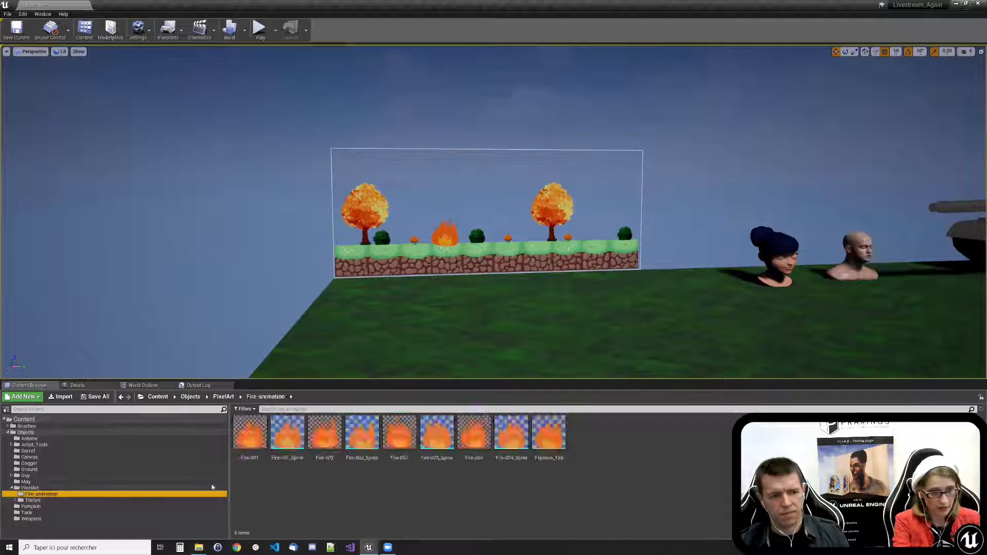
{"action": "left_click", "coordinate": [552, 427]}
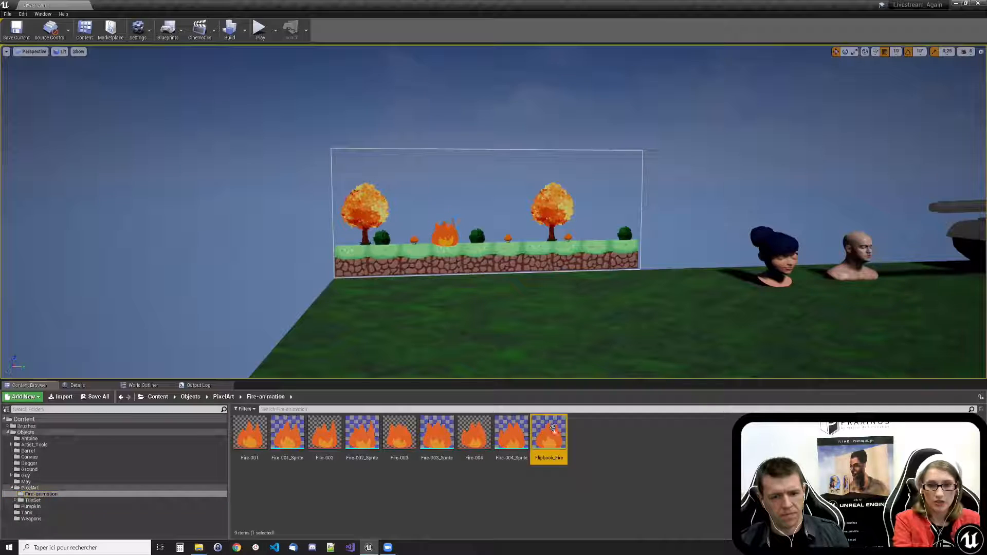
{"action": "double_click", "coordinate": [553, 427]}
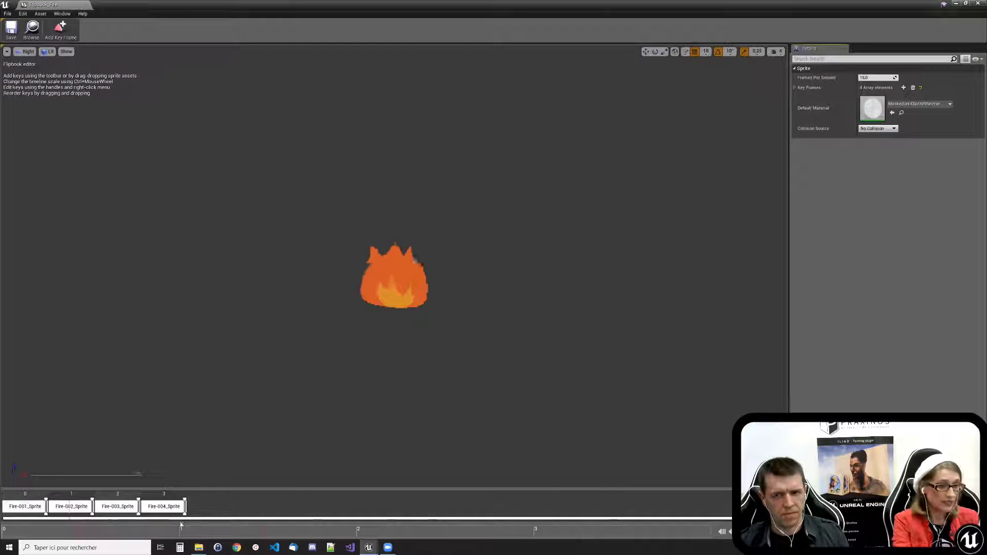
{"action": "left_click", "coordinate": [977, 3]}
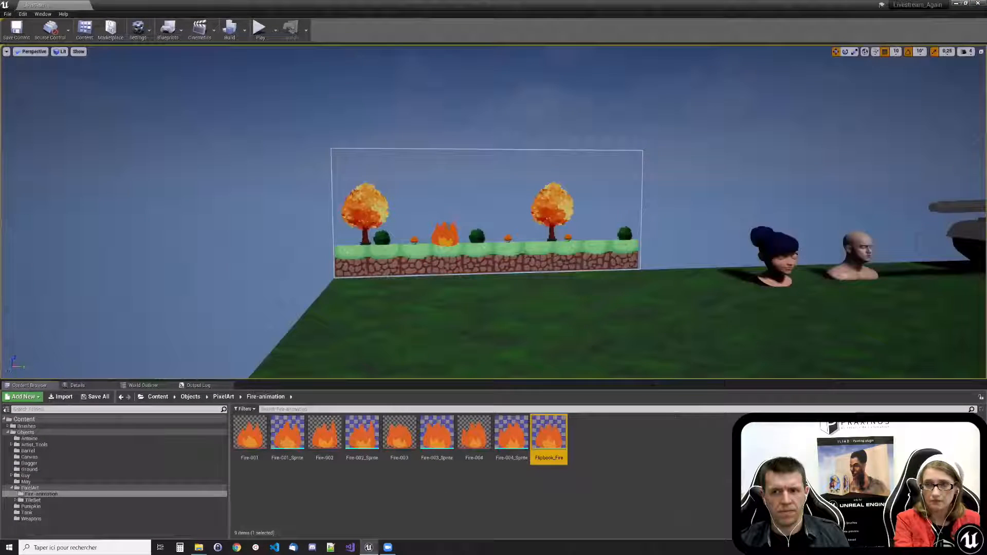
- Open the Fire-001 texture for editing with ILIAD and duplicate its layer with the original hidden
{"action": "left_click", "coordinate": [242, 448]}
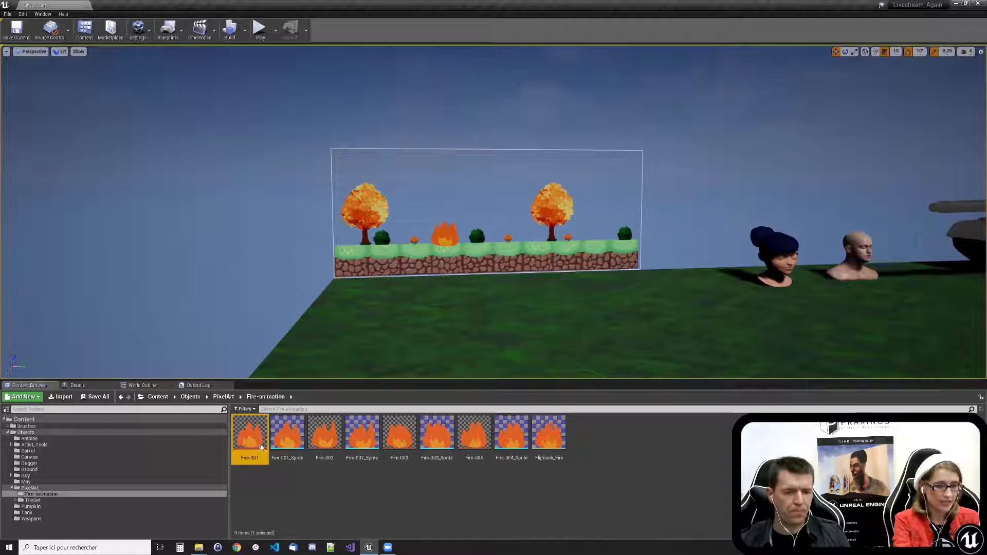
{"action": "right_click", "coordinate": [252, 442]}
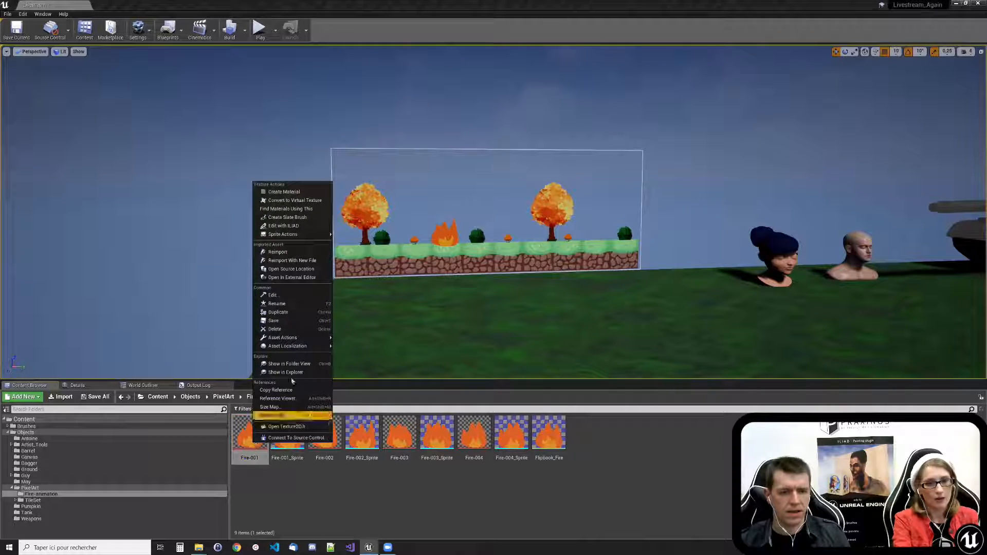
{"action": "left_click", "coordinate": [283, 226]}
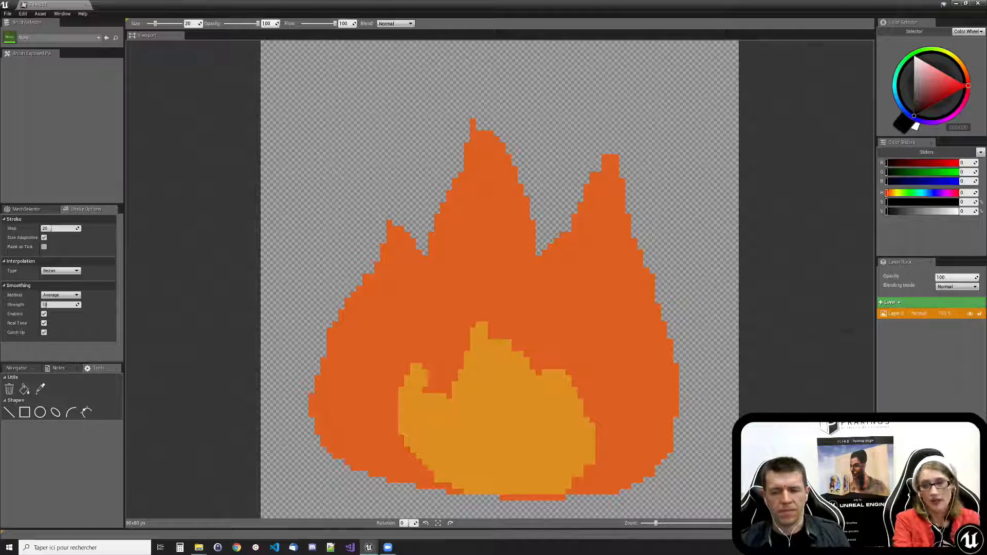
{"action": "right_click", "coordinate": [894, 314]}
{"action": "left_click", "coordinate": [892, 319]}
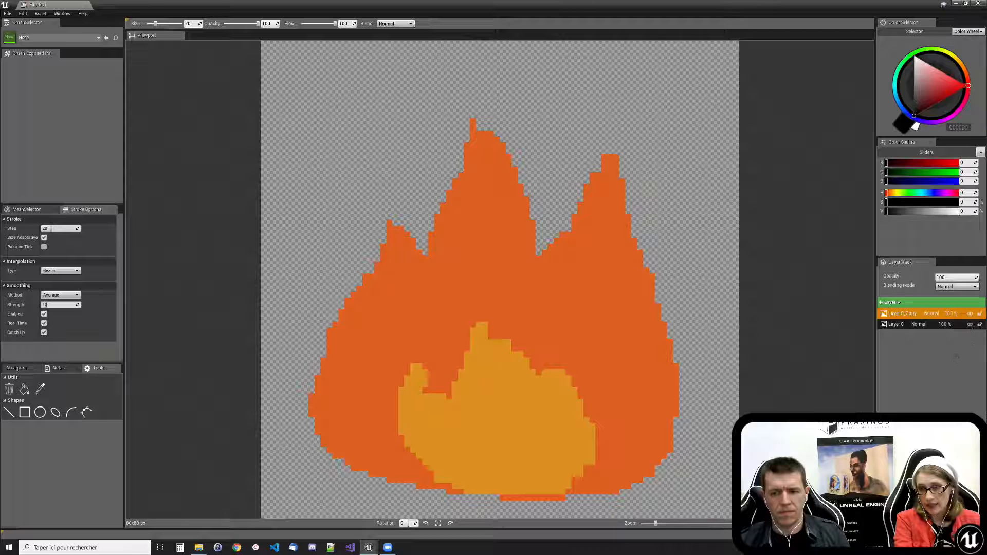
- Erase the upper flame tips on the copied layer with the Pixel_Penbrush brush at size 20
{"action": "left_click", "coordinate": [57, 37]}
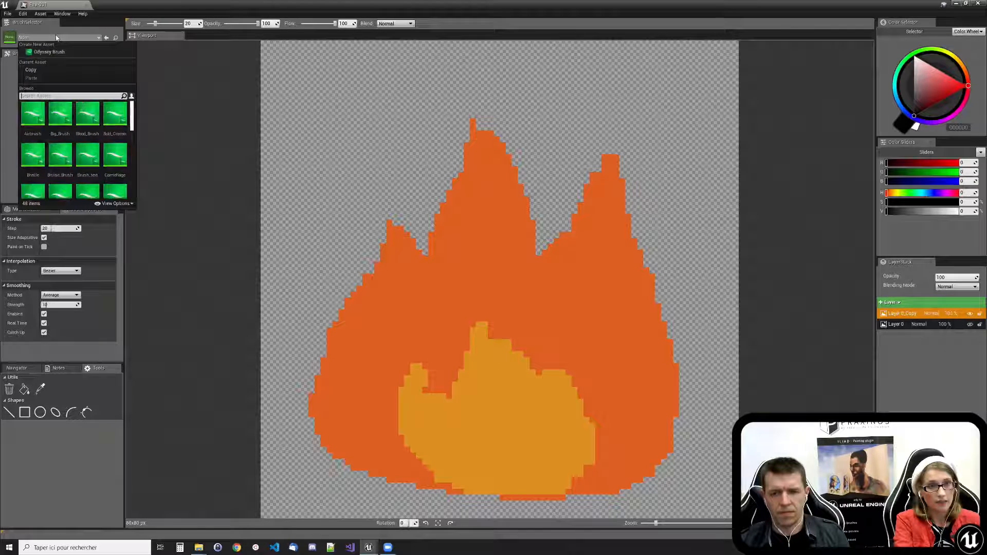
{"action": "type", "text": "peb"}
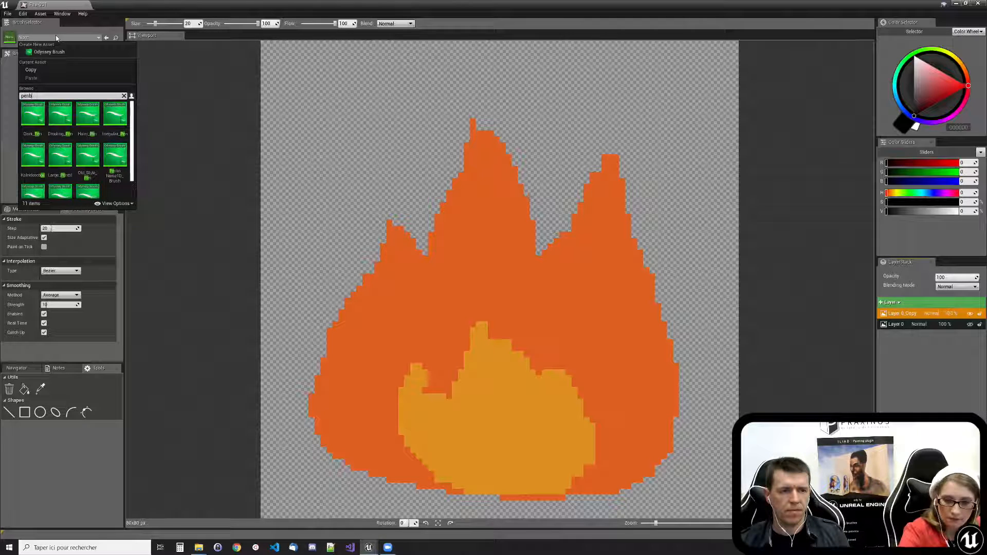
{"action": "type", "text": "n"}
{"action": "left_click", "coordinate": [32, 110]}
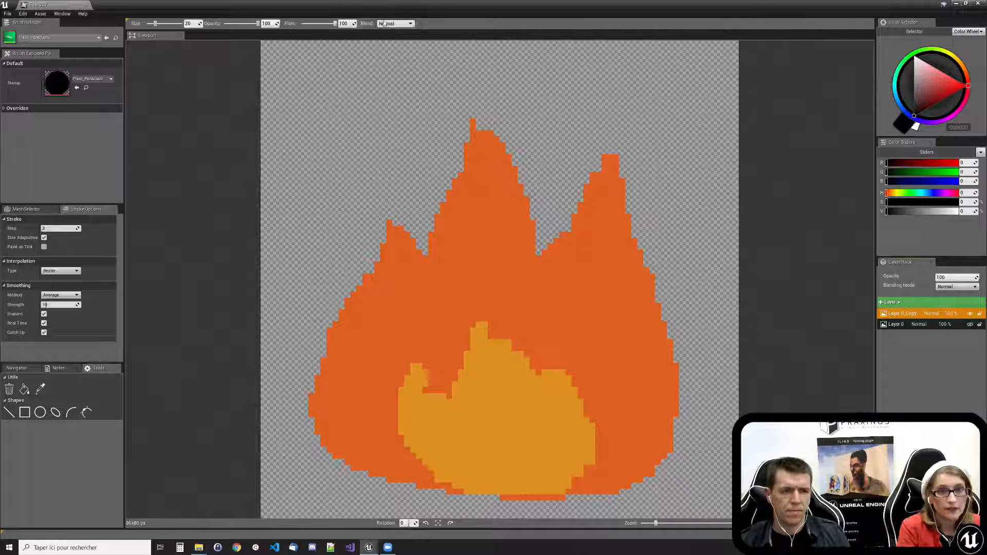
{"action": "left_click", "coordinate": [394, 23]}
{"action": "left_click", "coordinate": [393, 37]}
{"action": "mouse_move", "coordinate": [481, 290]}
{"action": "left_mouse_down"}
{"action": "mouse_move", "coordinate": [449, 248]}
{"action": "mouse_move", "coordinate": [529, 194]}
{"action": "mouse_move", "coordinate": [586, 187]}
{"action": "mouse_move", "coordinate": [550, 252]}
{"action": "mouse_move", "coordinate": [451, 146]}
{"action": "mouse_move", "coordinate": [399, 269]}
{"action": "mouse_move", "coordinate": [640, 250]}
{"action": "left_mouse_up"}
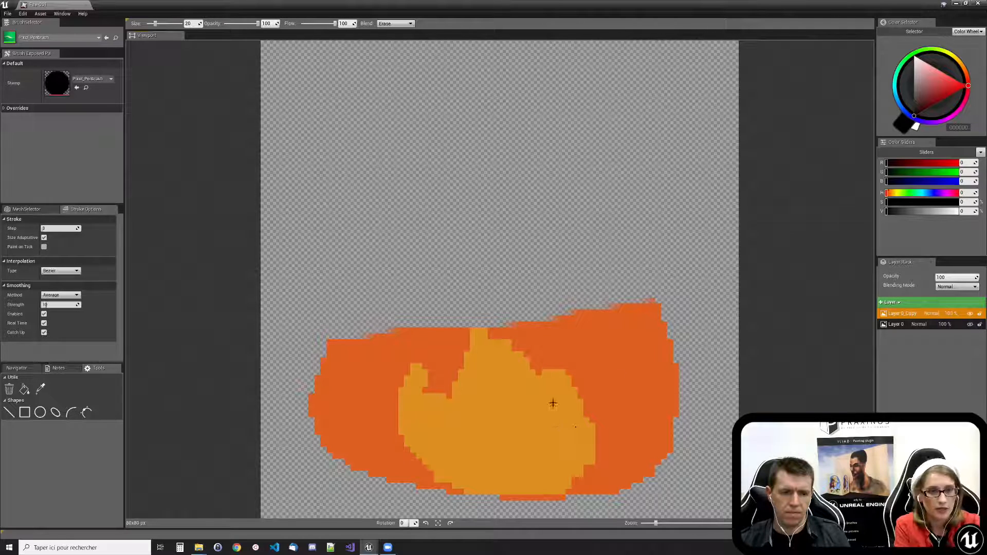
- Paint a new pointed flame tip above the erased edge in the fire's sampled orange (DE6022), in Normal blend mode at size 2
{"action": "left_click", "coordinate": [395, 23]}
{"action": "left_click", "coordinate": [390, 29]}
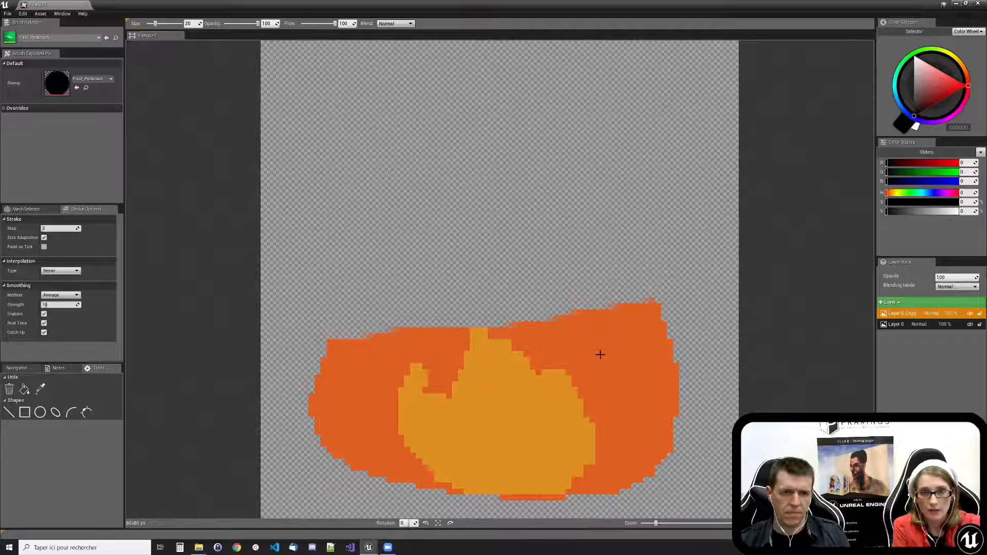
{"action": "left_click", "coordinate": [613, 367]}
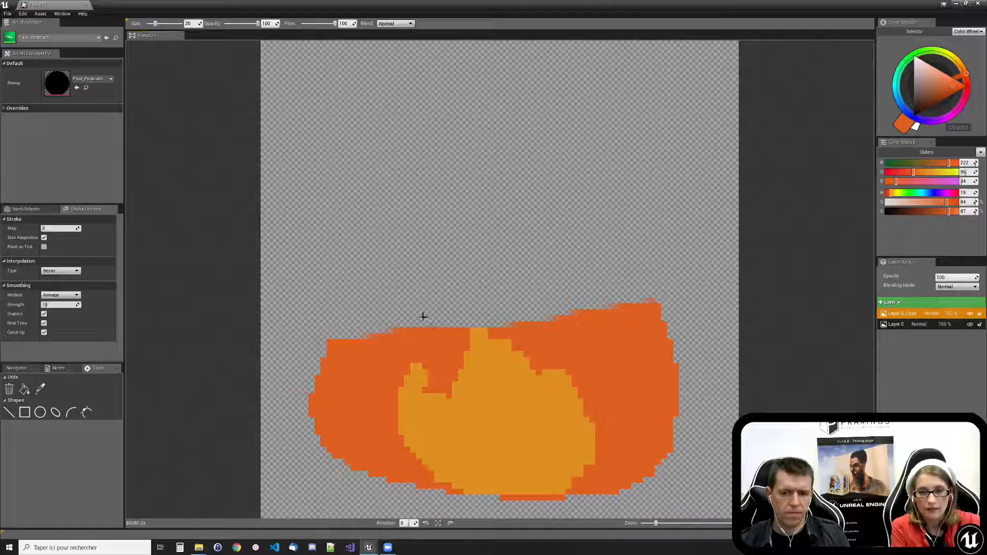
{"action": "left_click", "coordinate": [153, 25]}
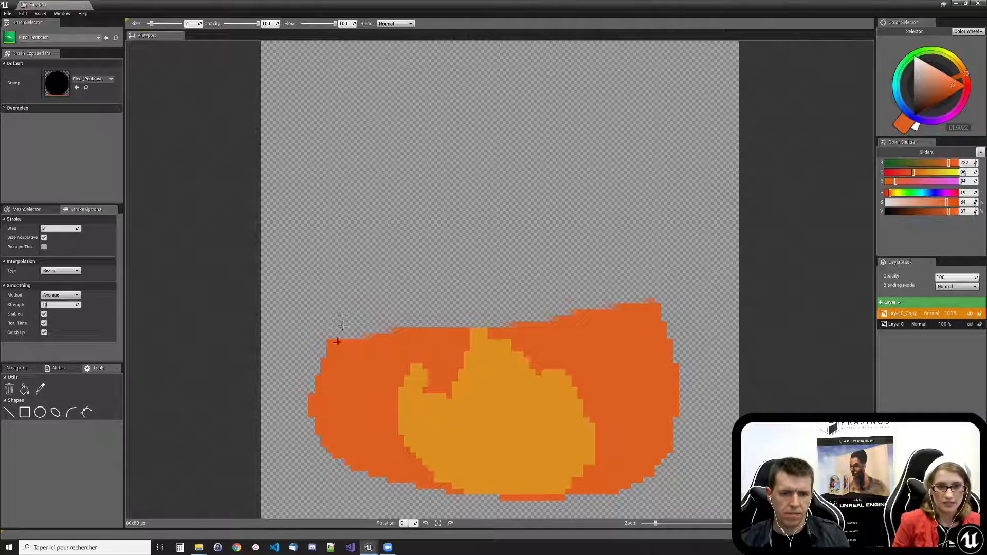
{"action": "mouse_move", "coordinate": [332, 343]}
{"action": "left_mouse_down"}
{"action": "mouse_move", "coordinate": [359, 234]}
{"action": "mouse_move", "coordinate": [422, 301]}
{"action": "mouse_move", "coordinate": [452, 317]}
{"action": "left_mouse_up"}
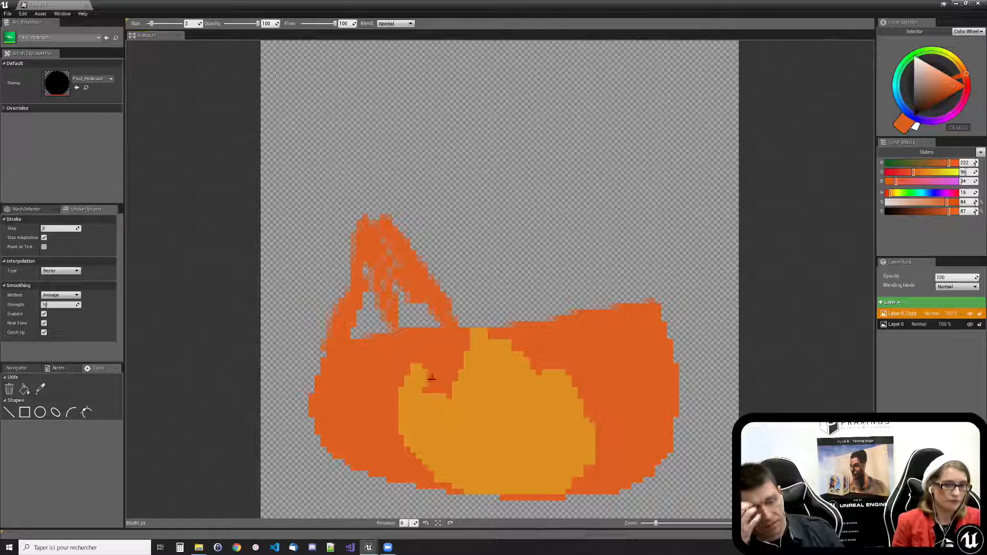
{"action": "left_click", "coordinate": [8, 14]}
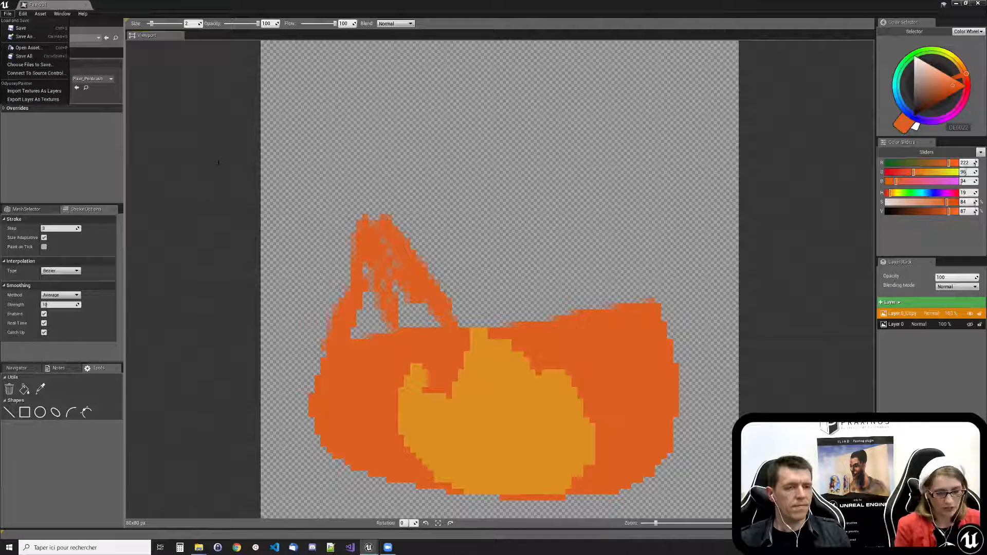
{"action": "left_click", "coordinate": [246, 259]}
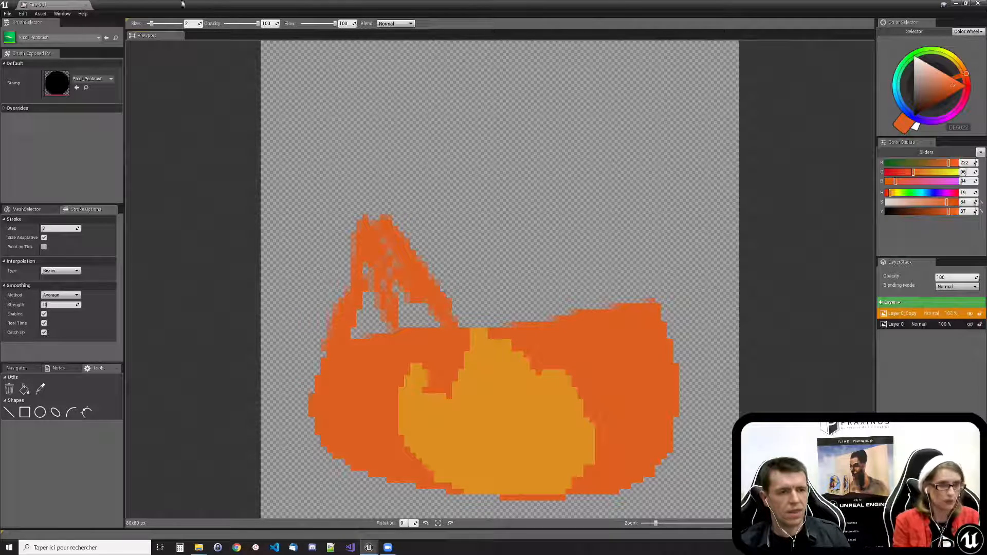
{"action": "left_click", "coordinate": [8, 14]}
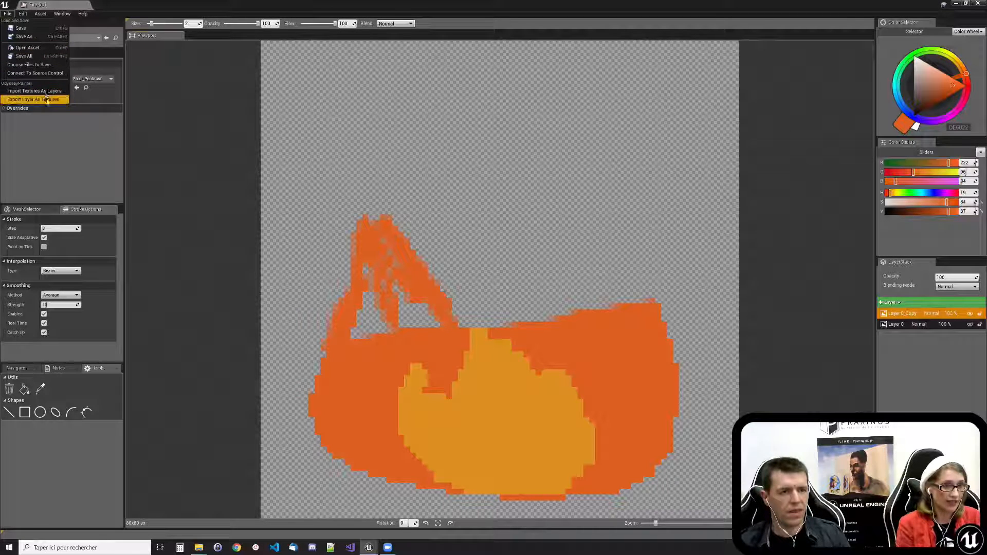
{"action": "left_click", "coordinate": [71, 154]}
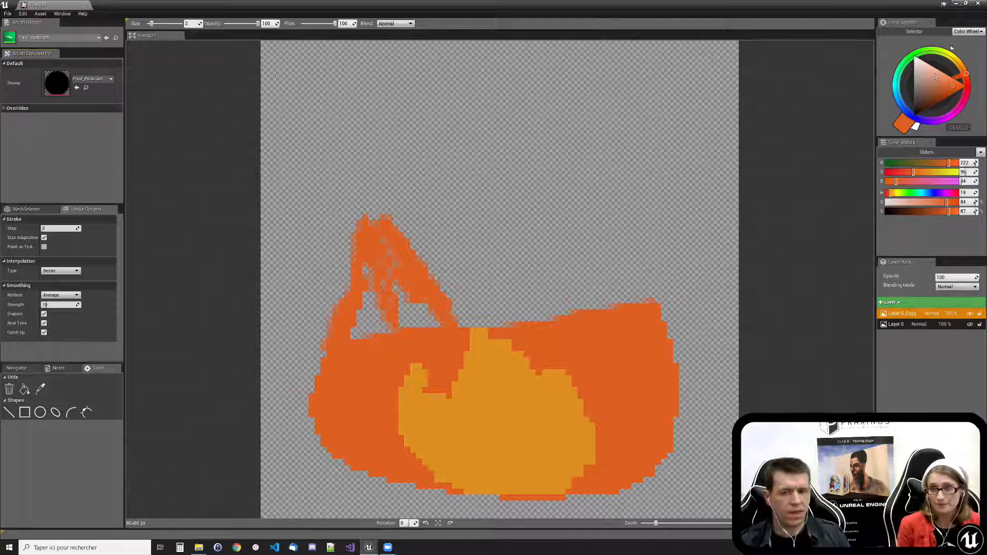
- Close the Fire-001 texture without saving its changes
{"action": "left_click", "coordinate": [977, 3]}
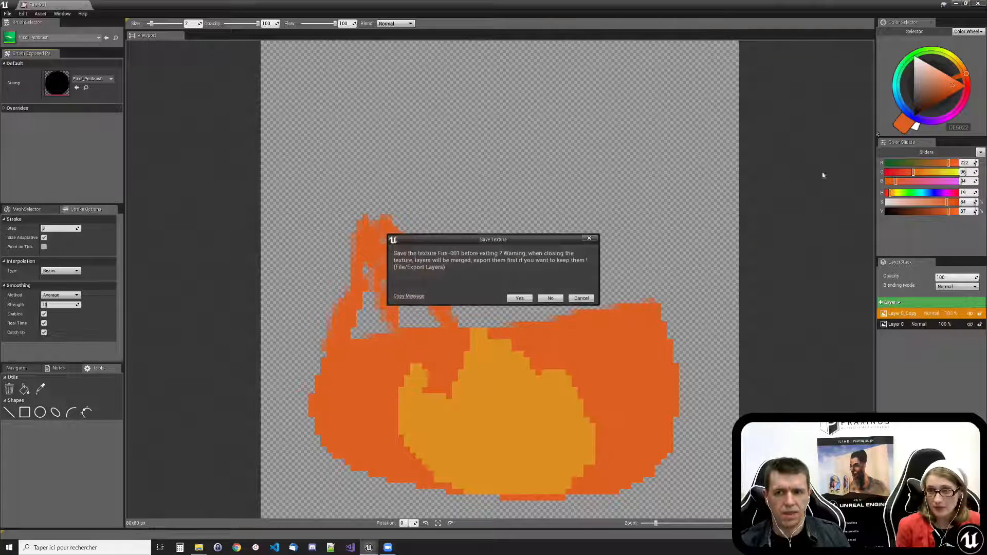
{"action": "left_click", "coordinate": [550, 298]}
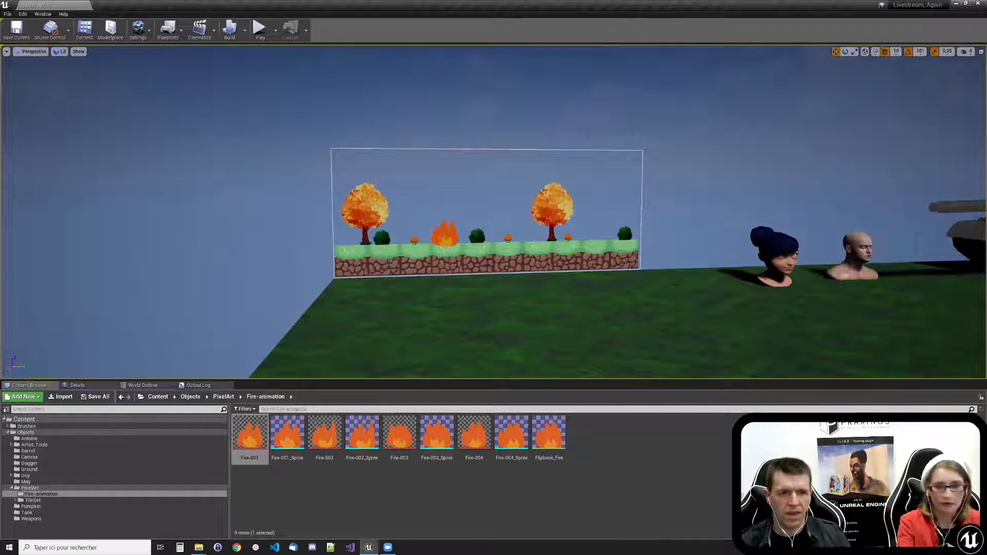
- Select the blue-haired character bust beside the tile map and frame it in the level view
{"action": "left_click", "coordinate": [778, 264]}
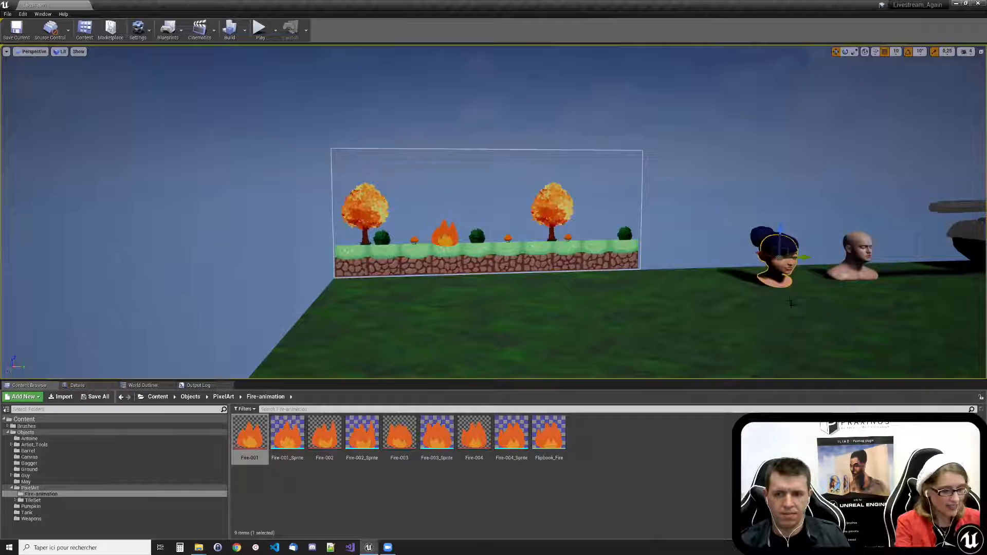
{"action": "key", "text": "f"}
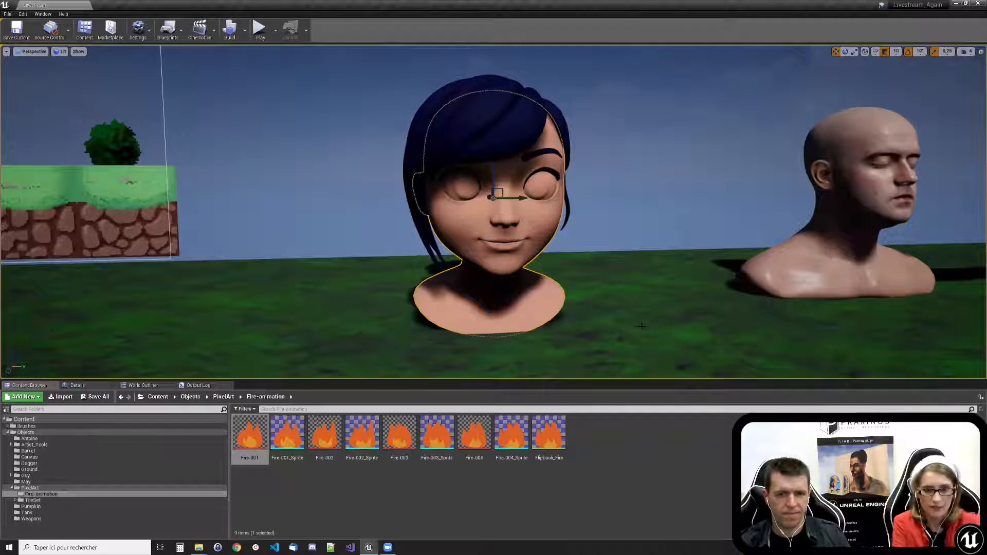
- Open the may_head1 texture from the May folder in the ILIAD painting editor
{"action": "key", "text": "Escape"}
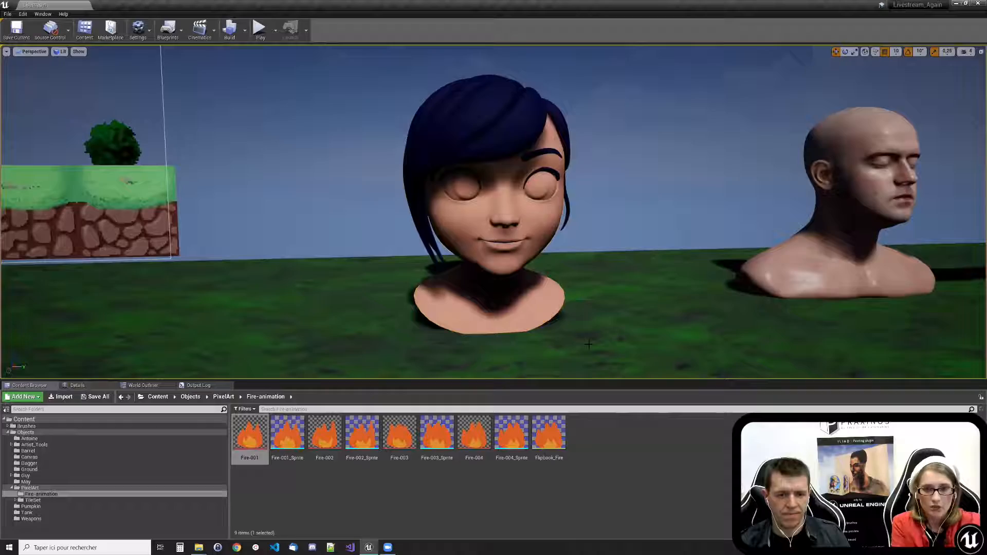
{"action": "mouse_move", "coordinate": [589, 343]}
{"action": "left_mouse_down", "text": "alt"}
{"action": "mouse_move", "coordinate": [689, 340]}
{"action": "mouse_move", "coordinate": [599, 288]}
{"action": "mouse_move", "coordinate": [460, 331]}
{"action": "mouse_move", "coordinate": [529, 344]}
{"action": "mouse_move", "coordinate": [630, 301]}
{"action": "mouse_move", "coordinate": [555, 313]}
{"action": "mouse_move", "coordinate": [586, 306]}
{"action": "mouse_move", "coordinate": [588, 344]}
{"action": "left_mouse_up", "text": "alt"}
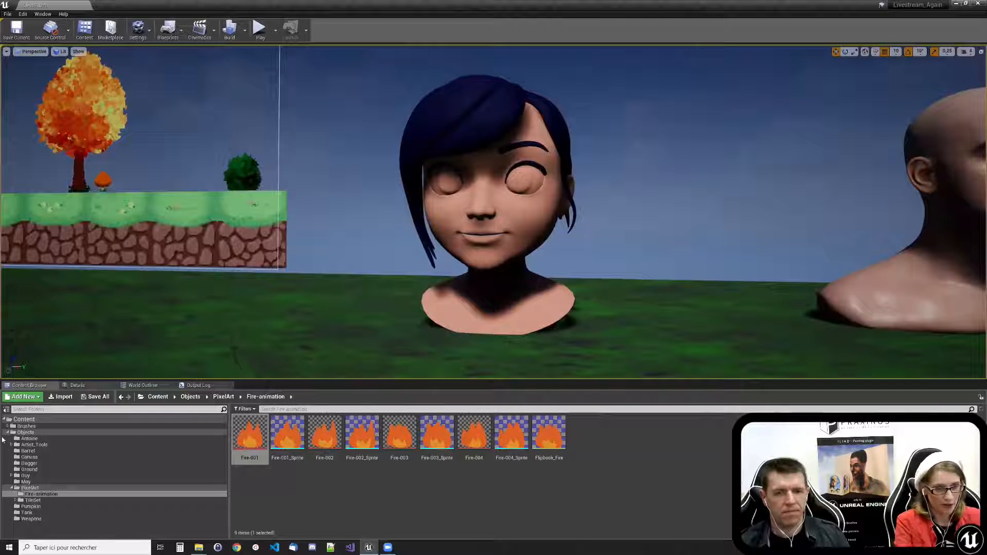
{"action": "left_click", "coordinate": [25, 481]}
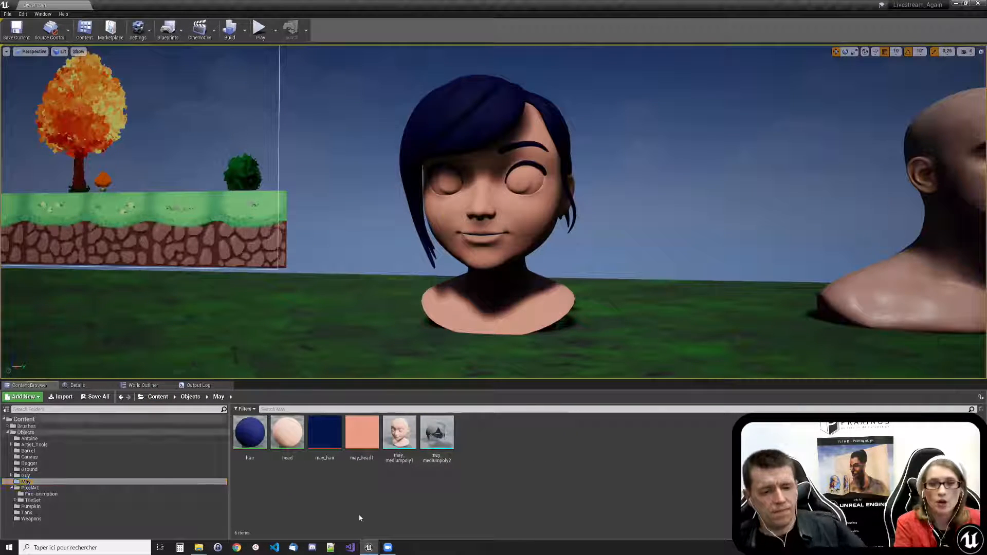
{"action": "right_click", "coordinate": [367, 441]}
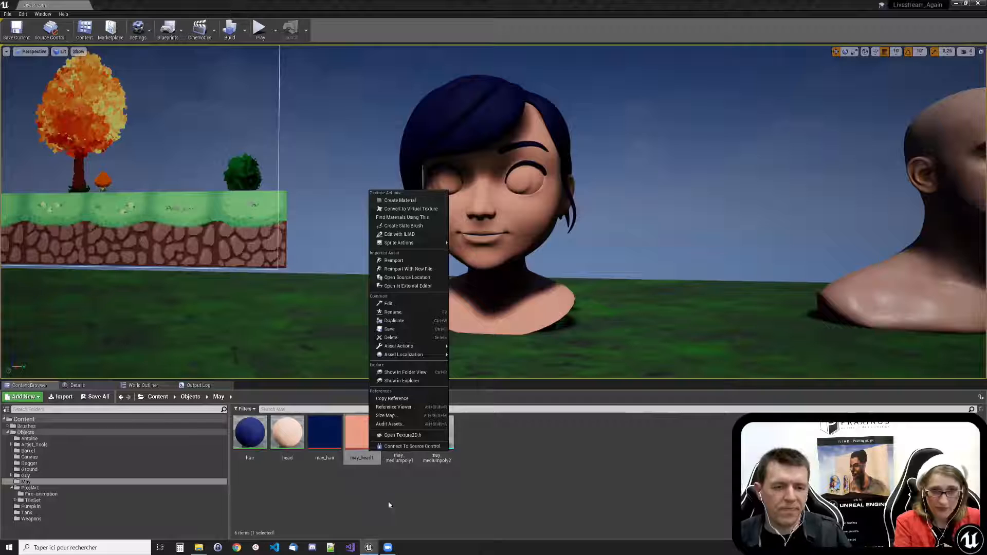
{"action": "left_click", "coordinate": [399, 234]}
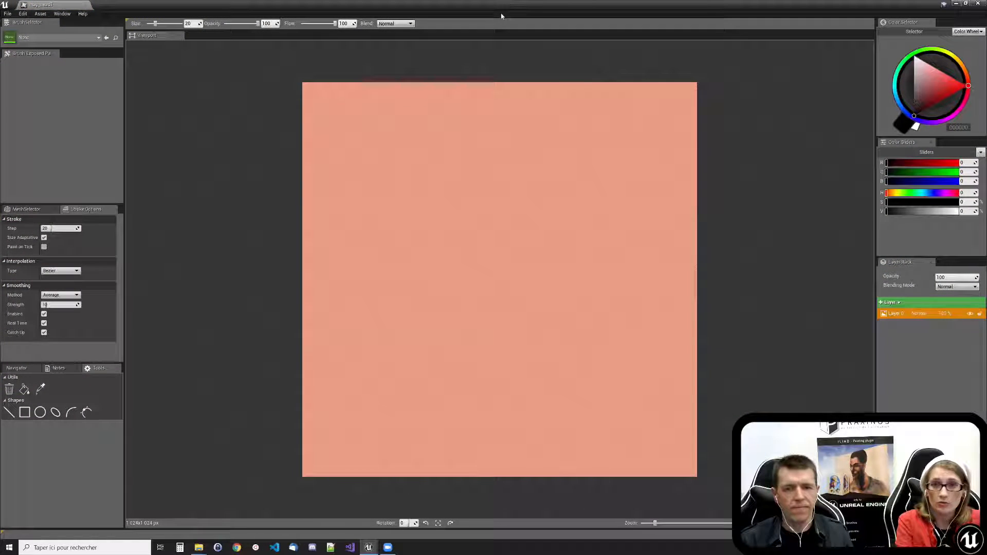
- Arrange the texture painting editor and the level editor side by side, with the girl's head framed in the level view
{"action": "key", "text": "super+Right"}
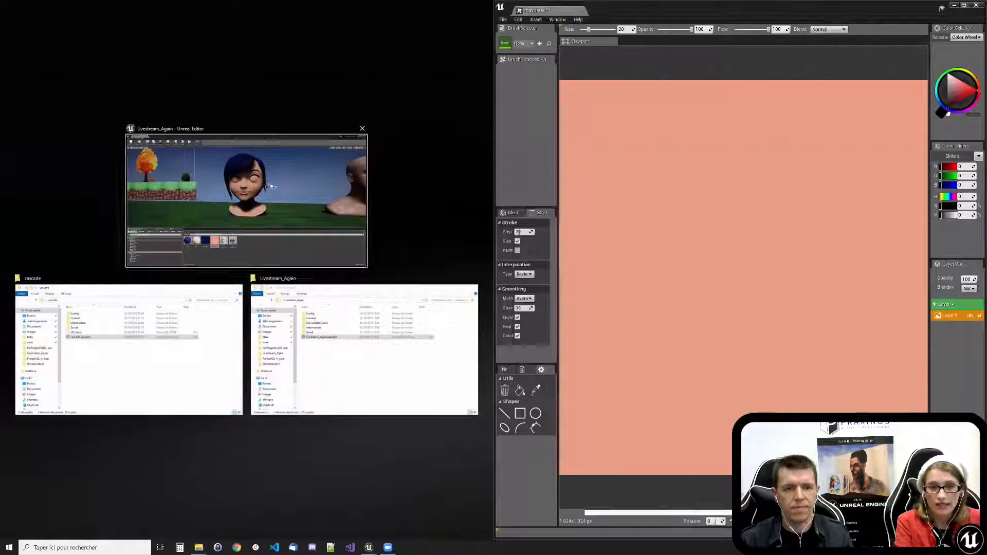
{"action": "left_click", "coordinate": [247, 190]}
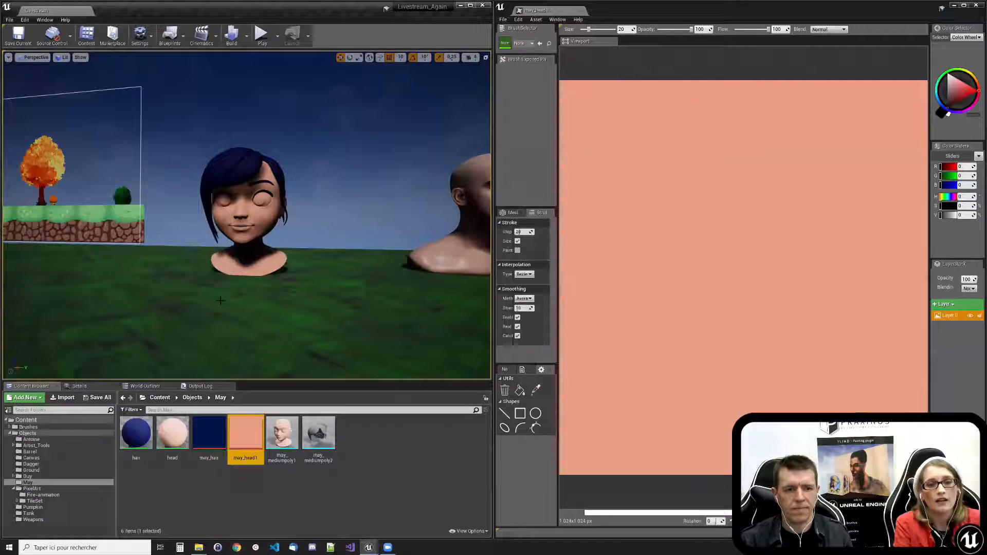
{"action": "scroll", "coordinate": [222, 300], "scroll_direction": "up", "scroll_amount": 5}
{"action": "scroll", "coordinate": [244, 271], "scroll_direction": "down", "scroll_amount": 2}
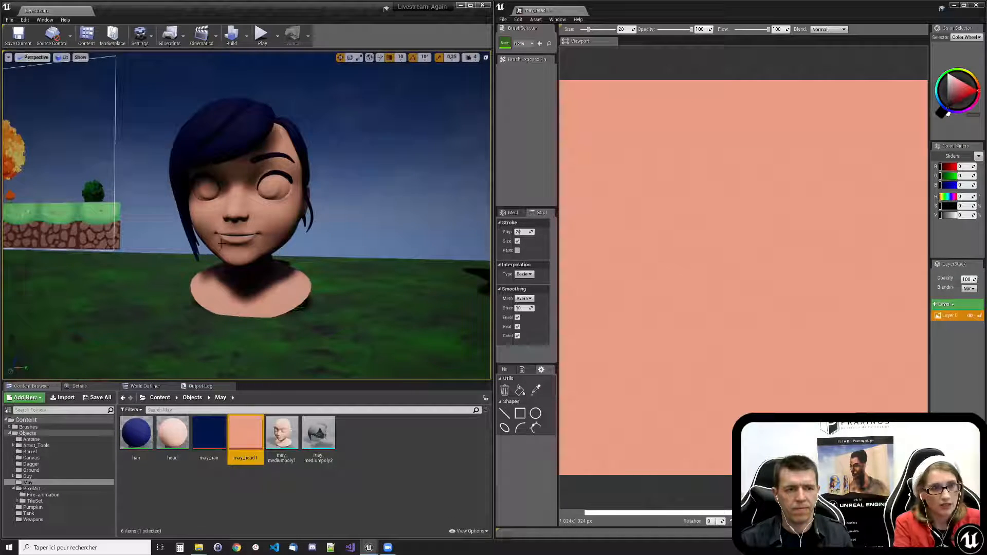
- Set the level viewport's horizontal field of view to 25
{"action": "scroll", "coordinate": [20, 92], "scroll_direction": "down", "scroll_amount": 3}
{"action": "left_click", "coordinate": [9, 57]}
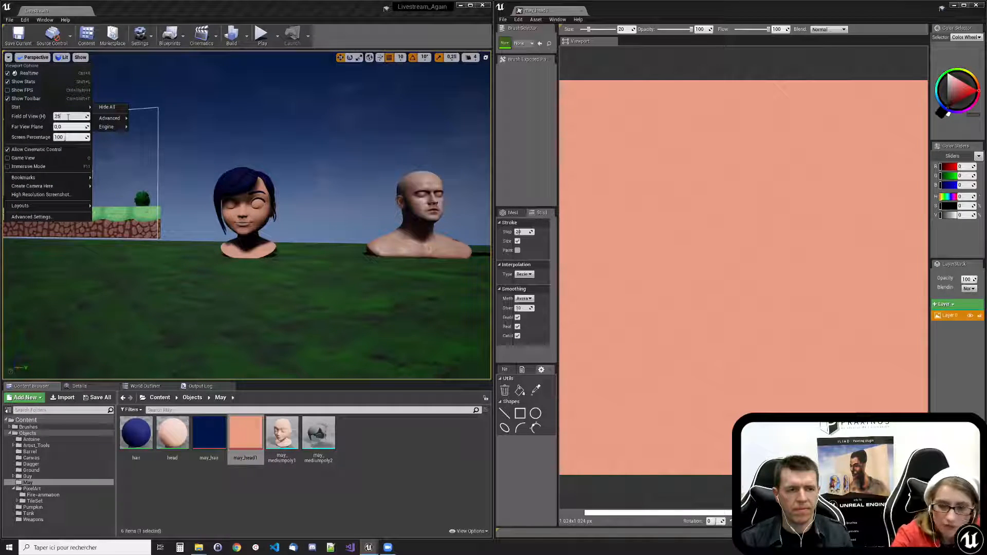
{"action": "key", "text": "Return"}
{"action": "scroll", "coordinate": [216, 208], "scroll_direction": "down", "scroll_amount": 4}
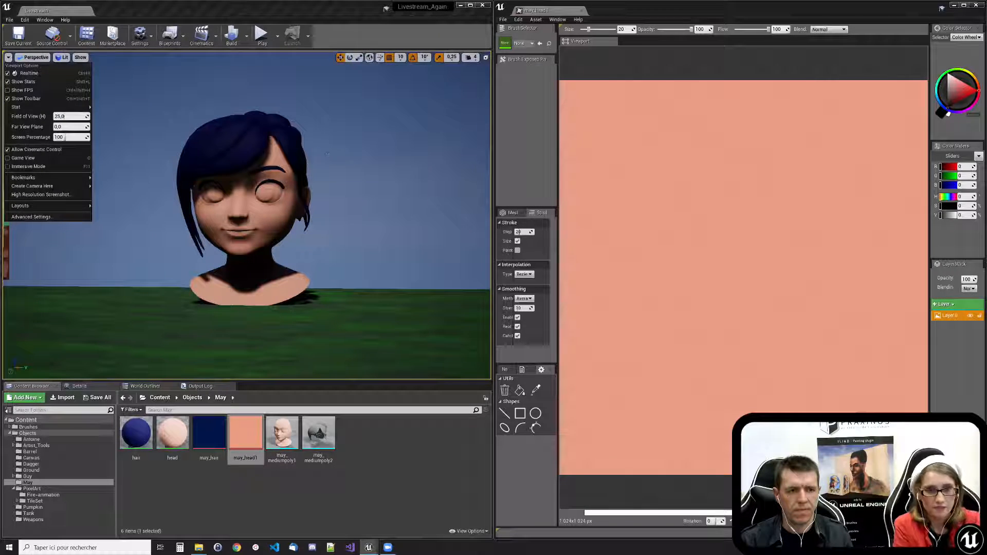
{"action": "left_click", "coordinate": [327, 153]}
- Add an image layer above the base layer of the head texture and choose the eye stamp brush
{"action": "scroll", "coordinate": [768, 288], "scroll_direction": "down", "scroll_amount": 3}
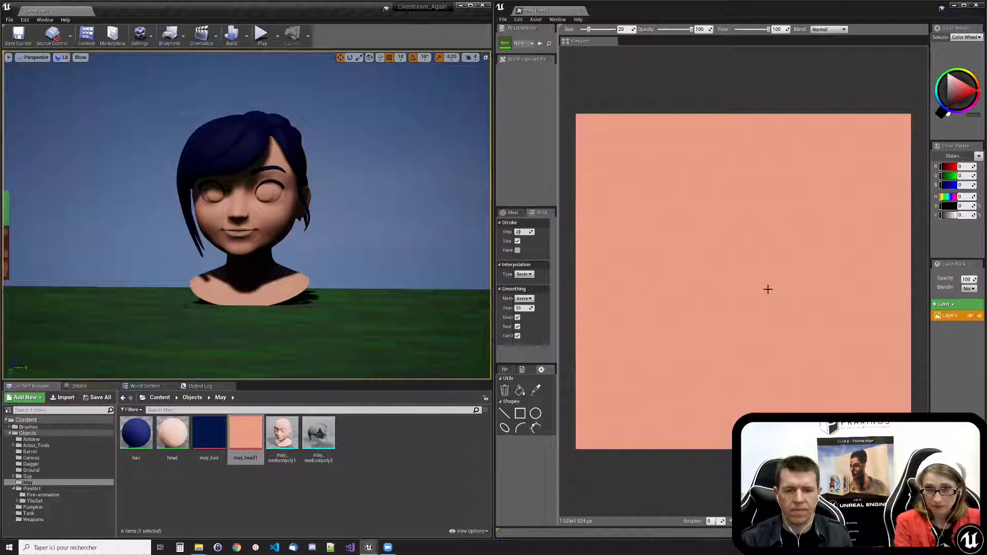
{"action": "left_click", "coordinate": [945, 315]}
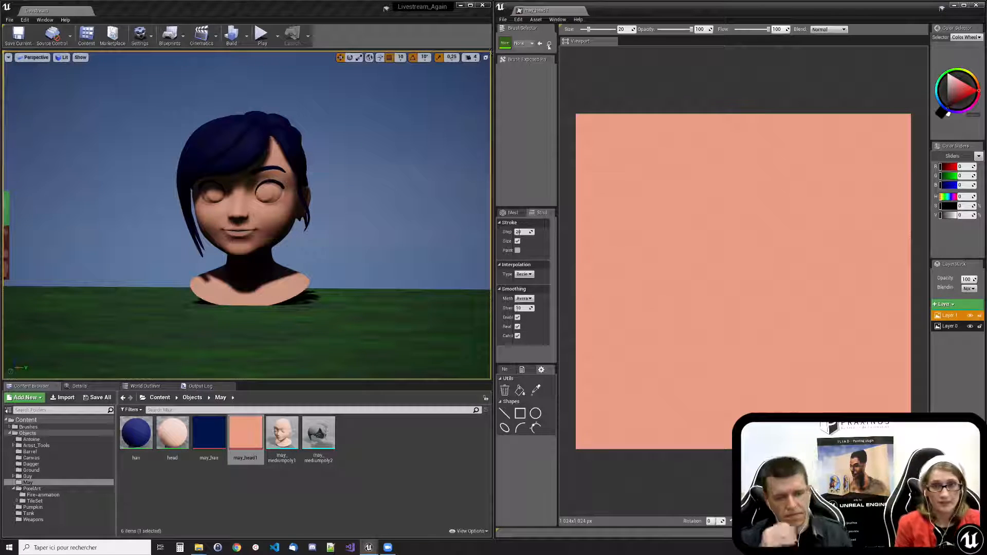
{"action": "left_click", "coordinate": [524, 43]}
{"action": "type", "text": "eye"}
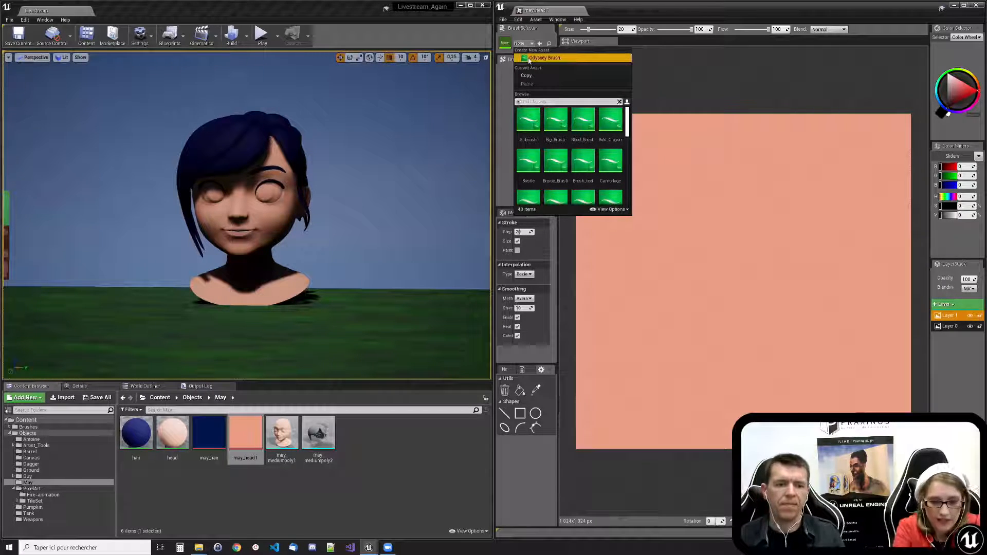
{"action": "left_click", "coordinate": [528, 122]}
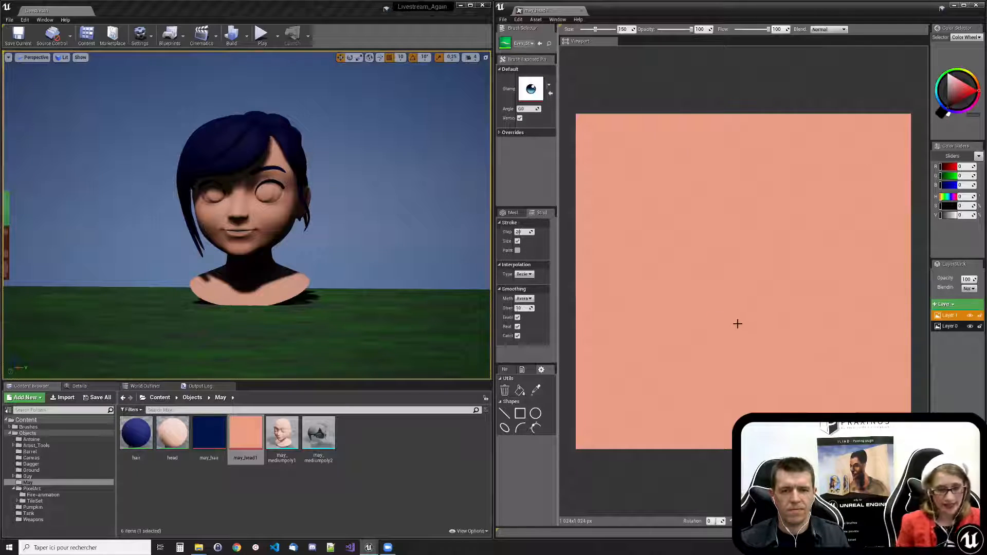
- Try placing mirrored eye stamps by guesswork at several spots on the face texture, and clear them from the layer
{"action": "left_click", "coordinate": [791, 304]}
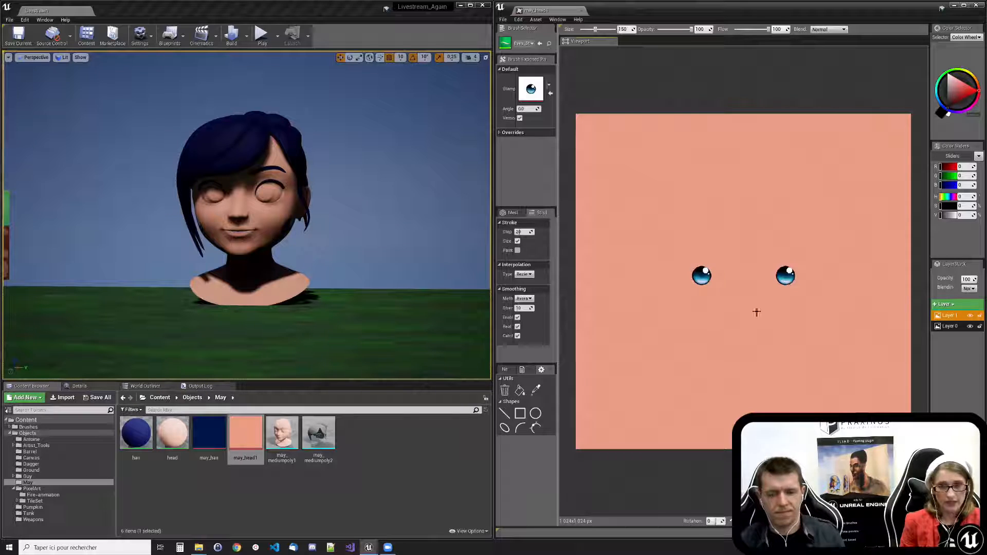
{"action": "left_click", "coordinate": [744, 335]}
{"action": "left_click", "coordinate": [784, 362]}
{"action": "left_click", "coordinate": [706, 395]}
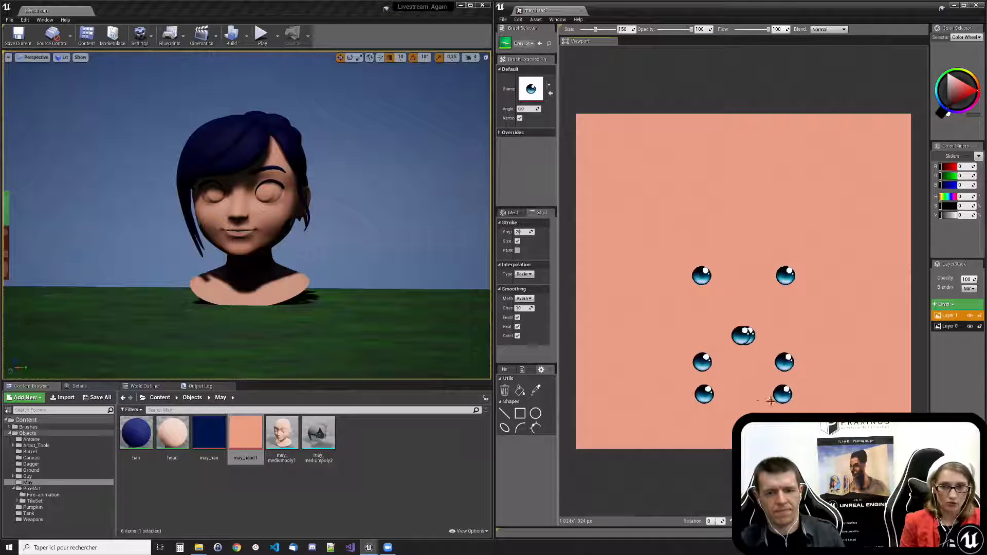
{"action": "left_click", "coordinate": [713, 399]}
{"action": "left_click", "coordinate": [723, 312]}
{"action": "left_click", "coordinate": [730, 256]}
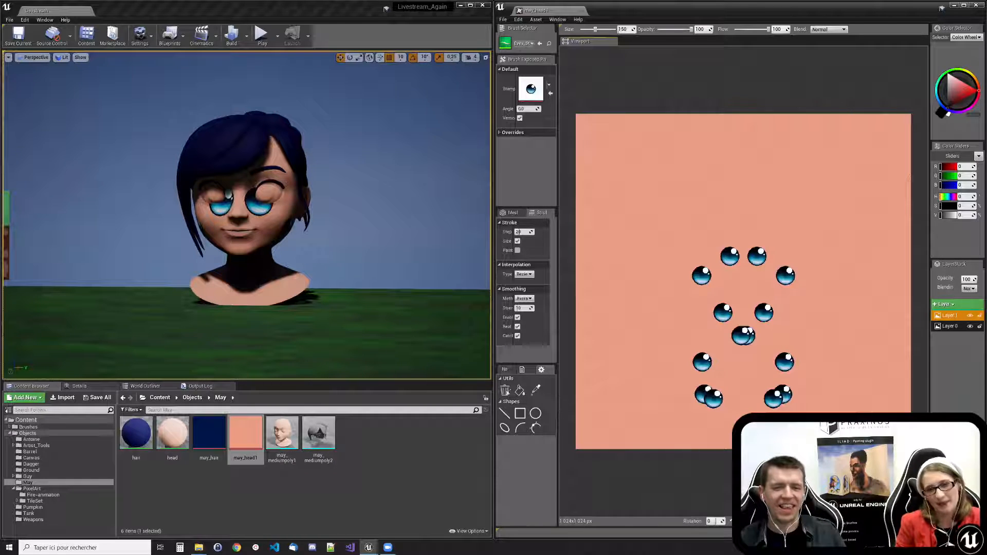
{"action": "left_click", "coordinate": [504, 391]}
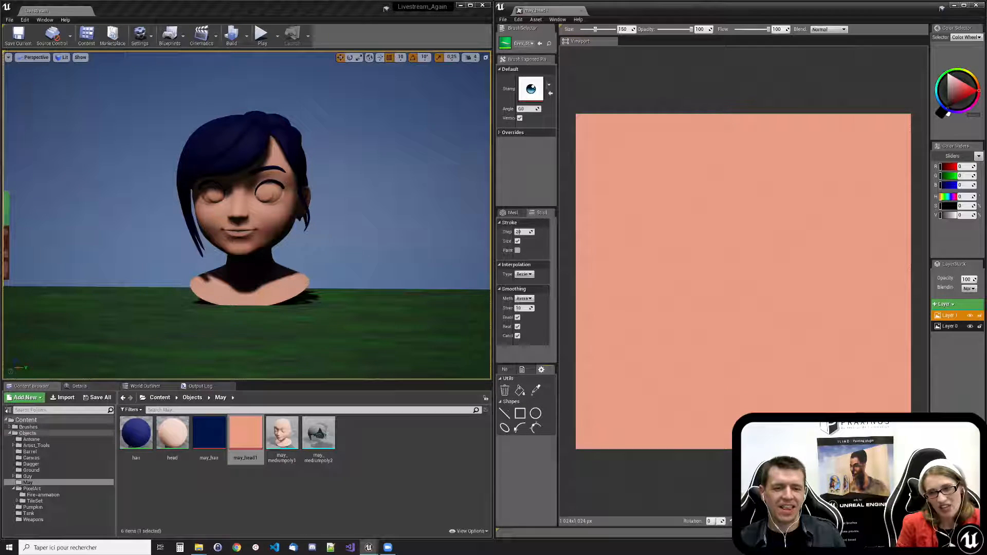
- Overlay the UV wireframe of the may_mediumpoly1 mesh on the texture, using LOD Level 0 and UV Channel 0
{"action": "left_click", "coordinate": [510, 212]}
{"action": "left_click", "coordinate": [525, 238]}
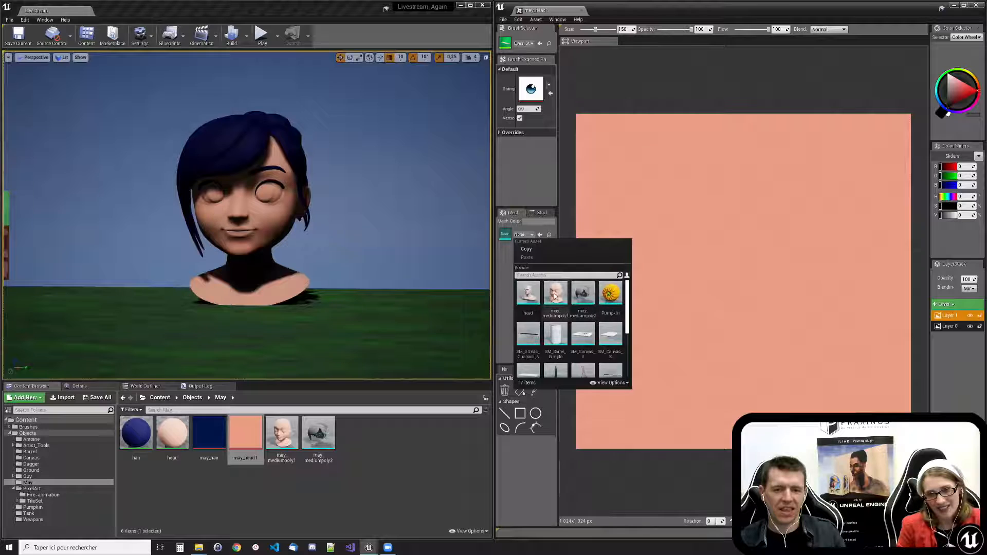
{"action": "left_click", "coordinate": [607, 290]}
{"action": "left_click", "coordinate": [509, 269]}
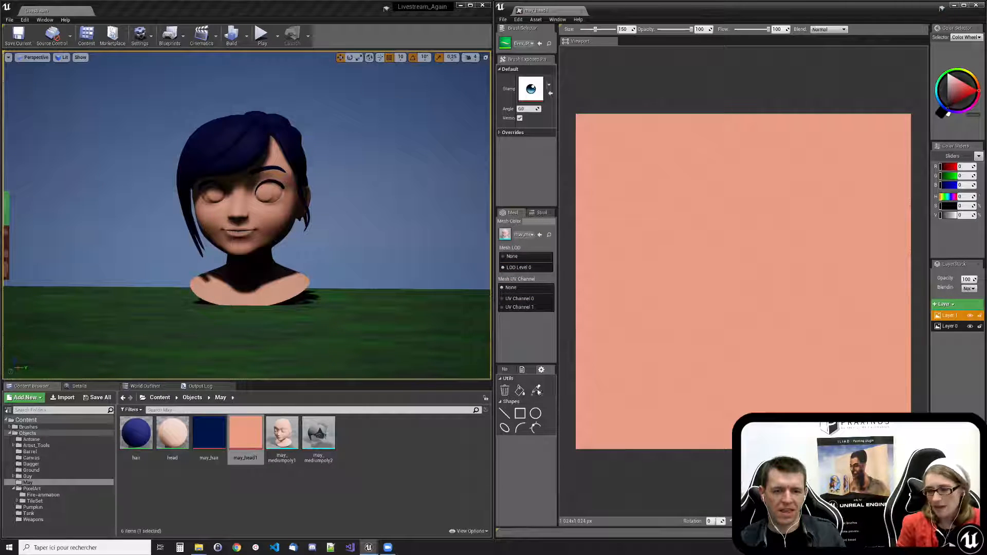
{"action": "left_click", "coordinate": [518, 298]}
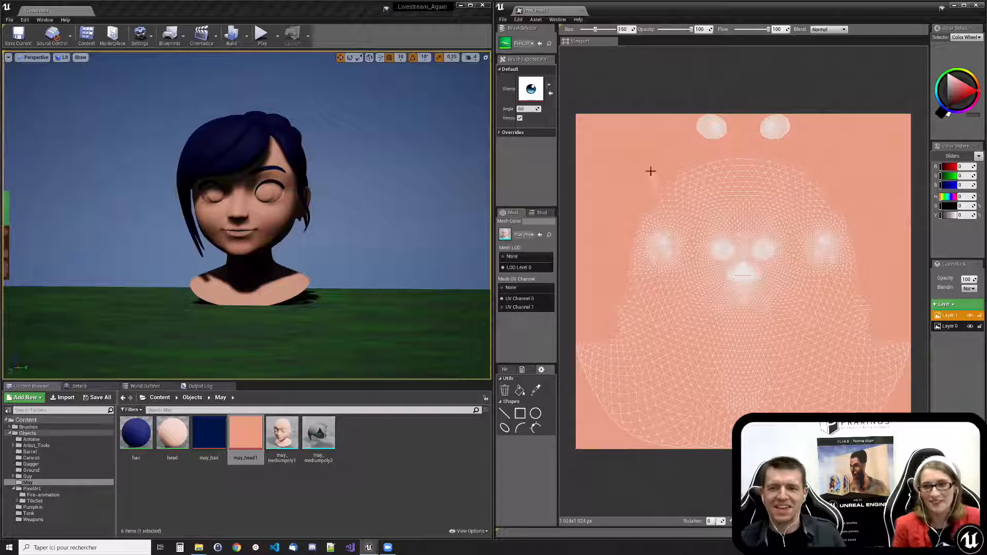
- Stamp a mirrored pair of blue irises onto the two round eyeball UV islands
{"action": "scroll", "coordinate": [766, 121], "scroll_direction": "up", "scroll_amount": 5}
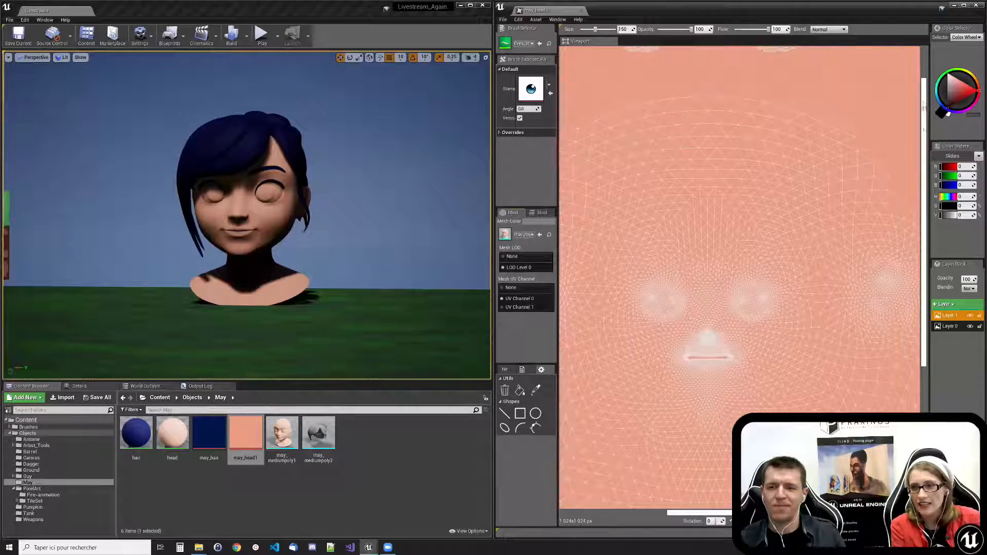
{"action": "scroll", "coordinate": [833, 88], "scroll_direction": "up", "scroll_amount": 2}
{"action": "scroll", "coordinate": [764, 84], "scroll_direction": "up", "scroll_amount": 2}
{"action": "scroll", "coordinate": [765, 83], "scroll_direction": "up", "scroll_amount": 2}
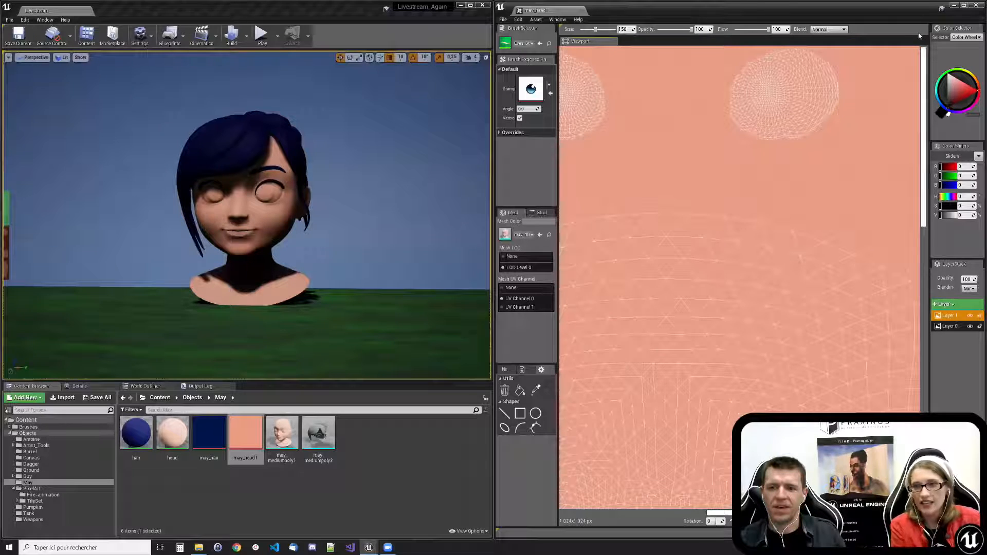
{"action": "left_click", "coordinate": [767, 92]}
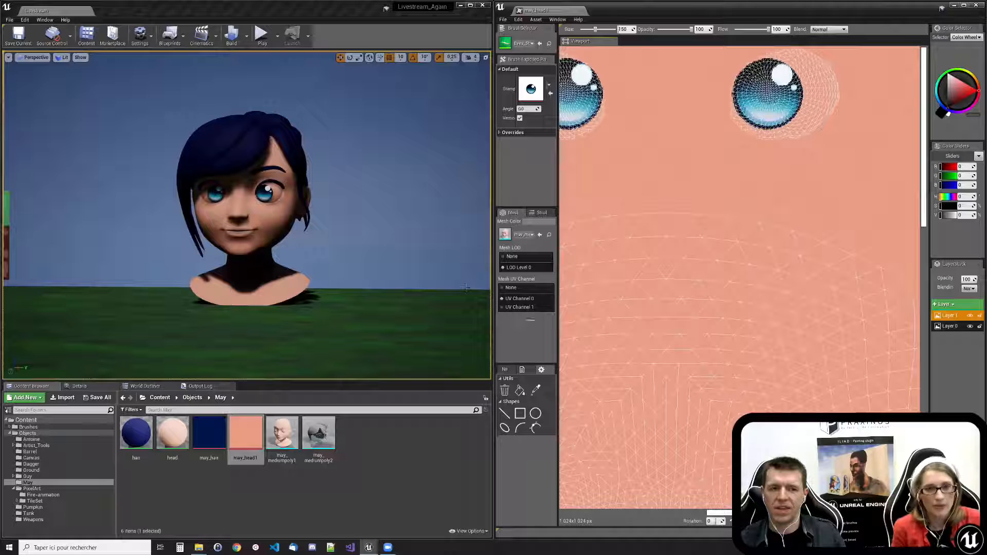
- Add another image layer and place it between the iris layer and the base layer
{"action": "left_click", "coordinate": [944, 303]}
{"action": "left_click", "coordinate": [947, 314]}
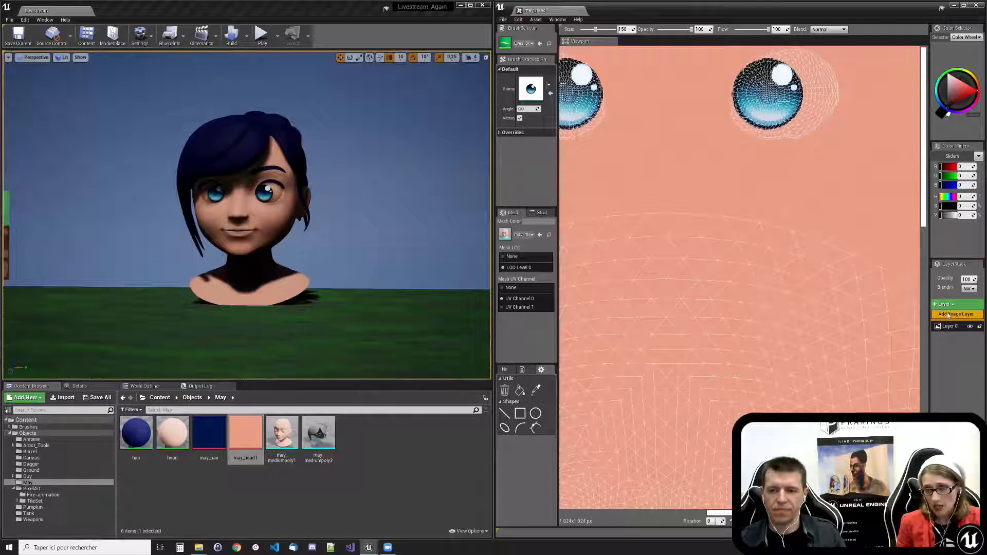
{"action": "left_click_drag", "start_coordinate": [948, 318], "coordinate": [946, 332]}
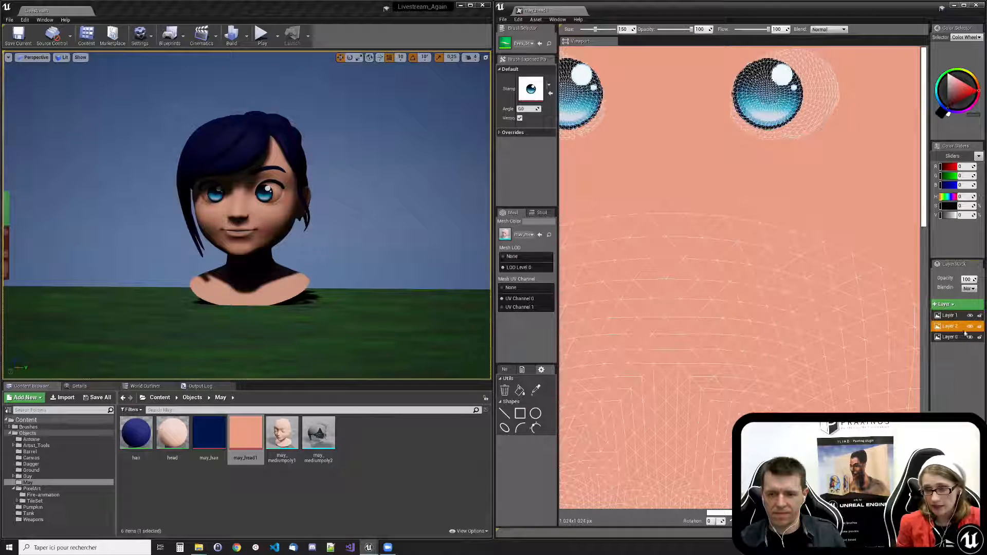
- Paint the whites of both eyes behind the irises on the middle layer, using a pencil brush in white
{"action": "left_click", "coordinate": [530, 43]}
{"action": "type", "text": "pe"}
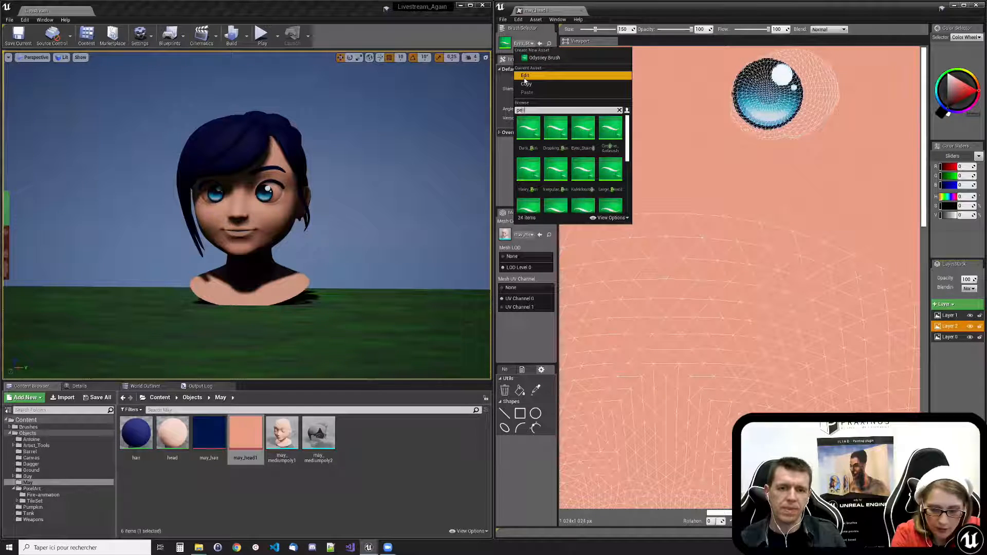
{"action": "type", "text": "ncil"}
{"action": "left_click", "coordinate": [528, 128]}
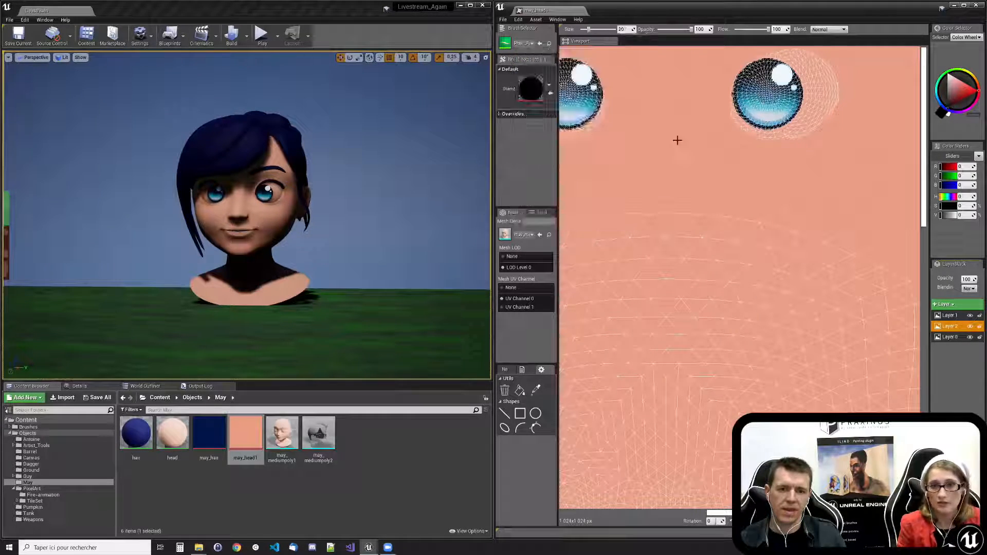
{"action": "mouse_move", "coordinate": [789, 128]}
{"action": "left_mouse_down"}
{"action": "mouse_move", "coordinate": [833, 94]}
{"action": "mouse_move", "coordinate": [788, 60]}
{"action": "mouse_move", "coordinate": [806, 72]}
{"action": "mouse_move", "coordinate": [825, 56]}
{"action": "mouse_move", "coordinate": [735, 143]}
{"action": "mouse_move", "coordinate": [717, 100]}
{"action": "mouse_move", "coordinate": [750, 57]}
{"action": "mouse_move", "coordinate": [733, 77]}
{"action": "left_mouse_up"}
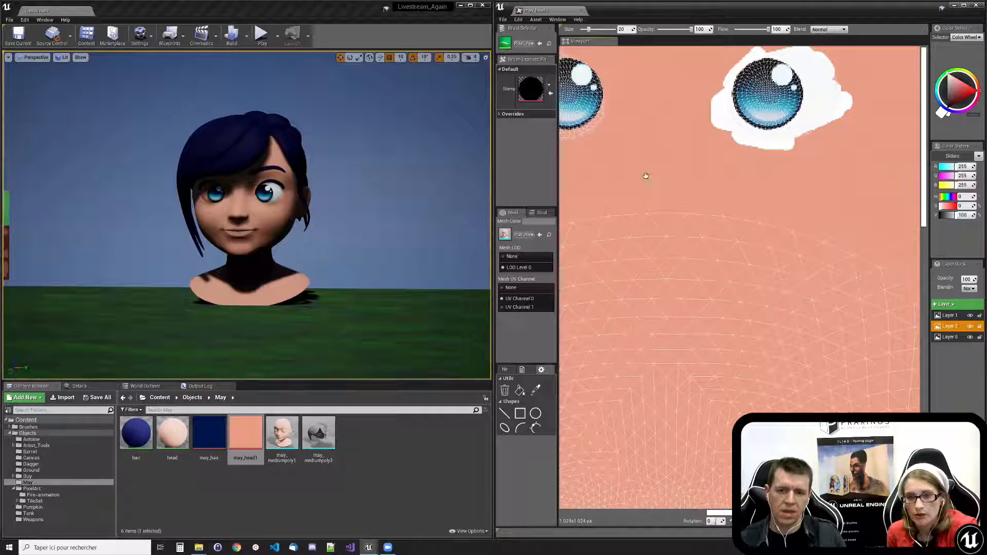
{"action": "middle_click_drag", "start_coordinate": [685, 184], "coordinate": [776, 209]}
{"action": "mouse_move", "coordinate": [656, 94]}
{"action": "left_mouse_down"}
{"action": "mouse_move", "coordinate": [645, 105]}
{"action": "mouse_move", "coordinate": [691, 99]}
{"action": "mouse_move", "coordinate": [639, 155]}
{"action": "mouse_move", "coordinate": [748, 118]}
{"action": "mouse_move", "coordinate": [696, 185]}
{"action": "mouse_move", "coordinate": [696, 97]}
{"action": "left_mouse_up"}
{"action": "mouse_move", "coordinate": [689, 170]}
{"action": "left_mouse_down"}
{"action": "mouse_move", "coordinate": [753, 103]}
{"action": "mouse_move", "coordinate": [722, 88]}
{"action": "left_mouse_up"}
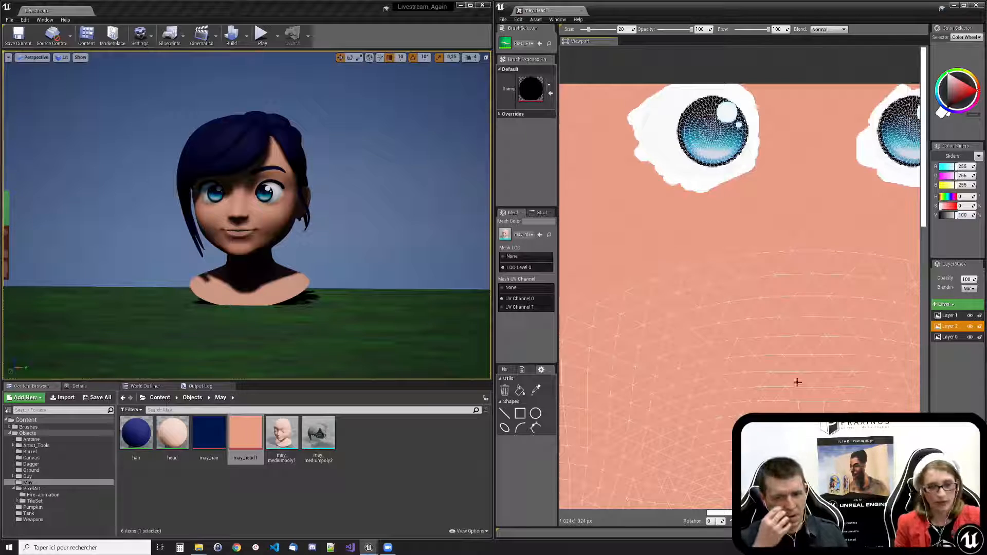
- Add a new image layer on top of the stack and choose the Makeup_Brush
{"action": "left_click", "coordinate": [943, 304]}
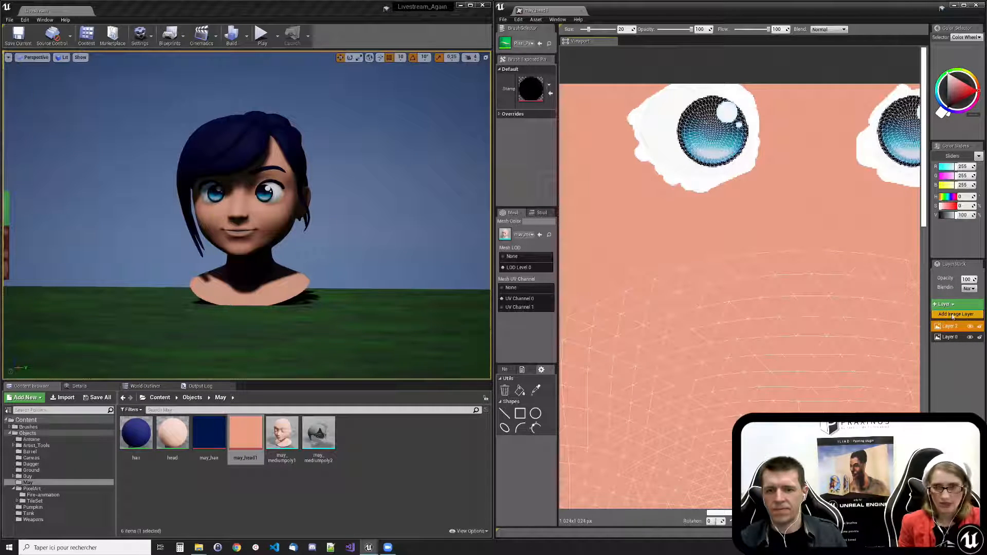
{"action": "left_click", "coordinate": [952, 315]}
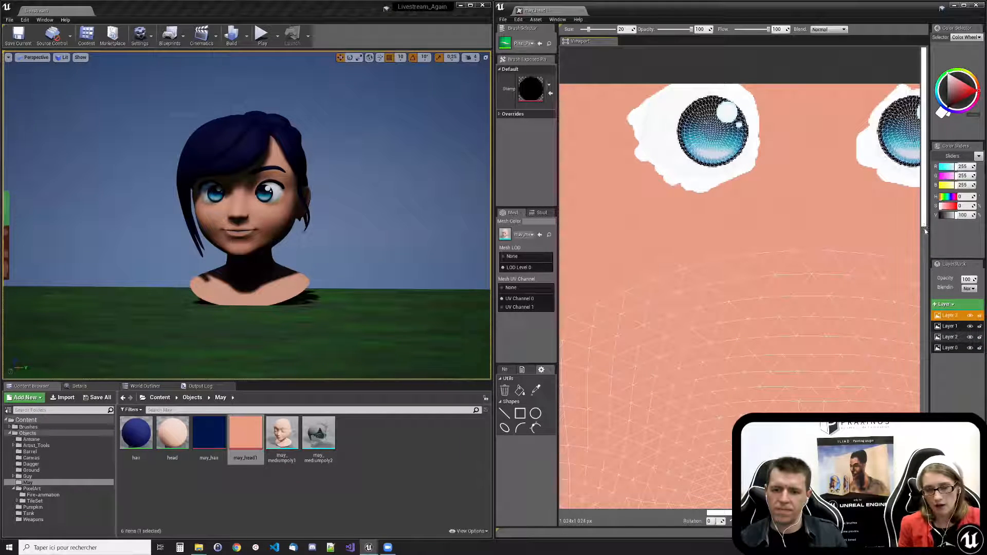
{"action": "left_click", "coordinate": [531, 44]}
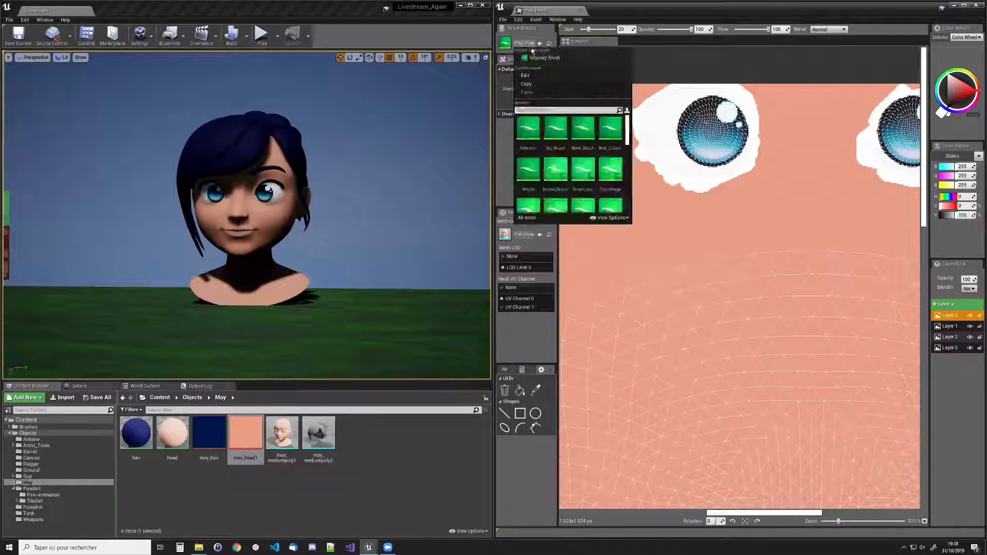
{"action": "type", "text": "m"}
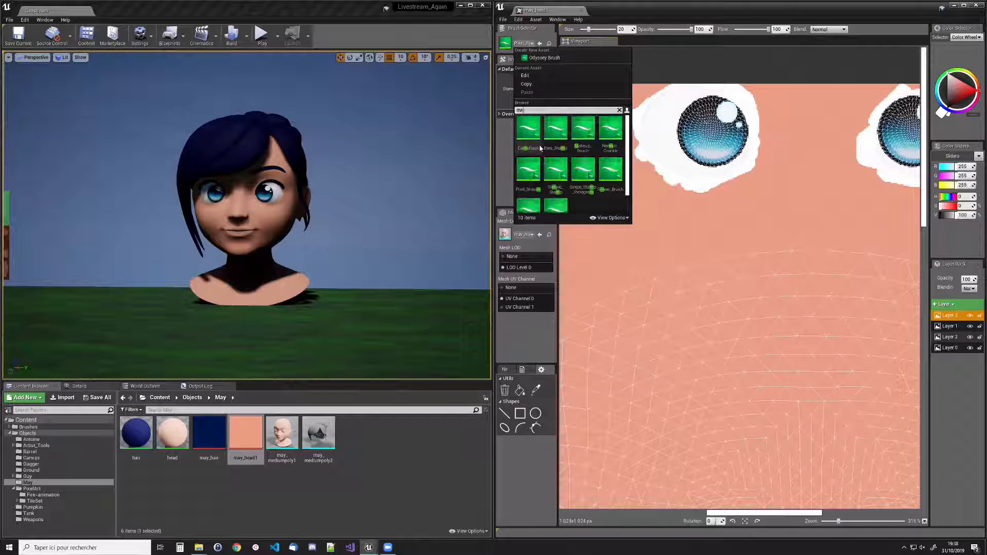
{"action": "type", "text": "ake"}
{"action": "left_click", "coordinate": [532, 123]}
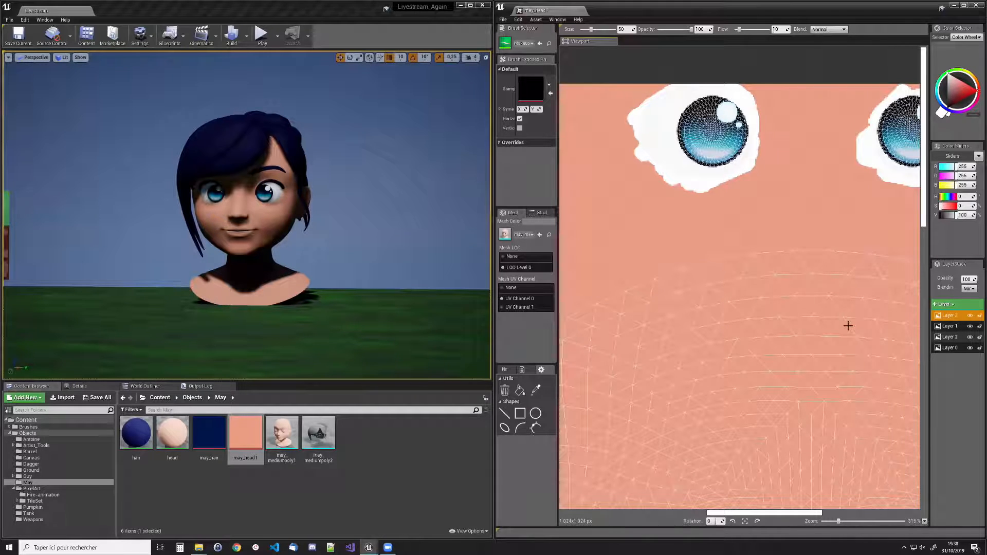
- Try a dark red, horizontally mirrored makeup stroke around the nose and mouth, and clear the layer
{"action": "scroll", "coordinate": [846, 355], "scroll_direction": "down", "scroll_amount": 3}
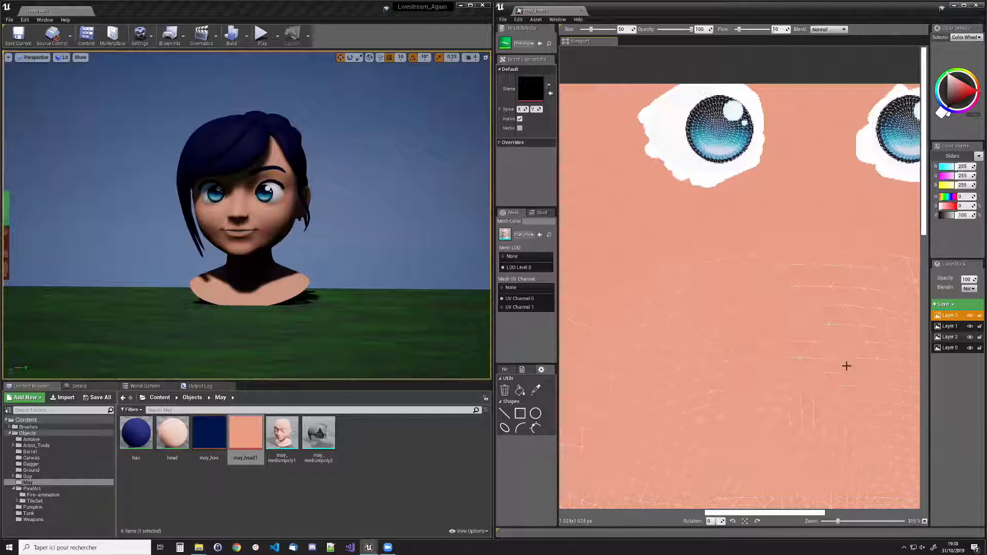
{"action": "left_click", "coordinate": [924, 520]}
{"action": "left_click", "coordinate": [935, 517]}
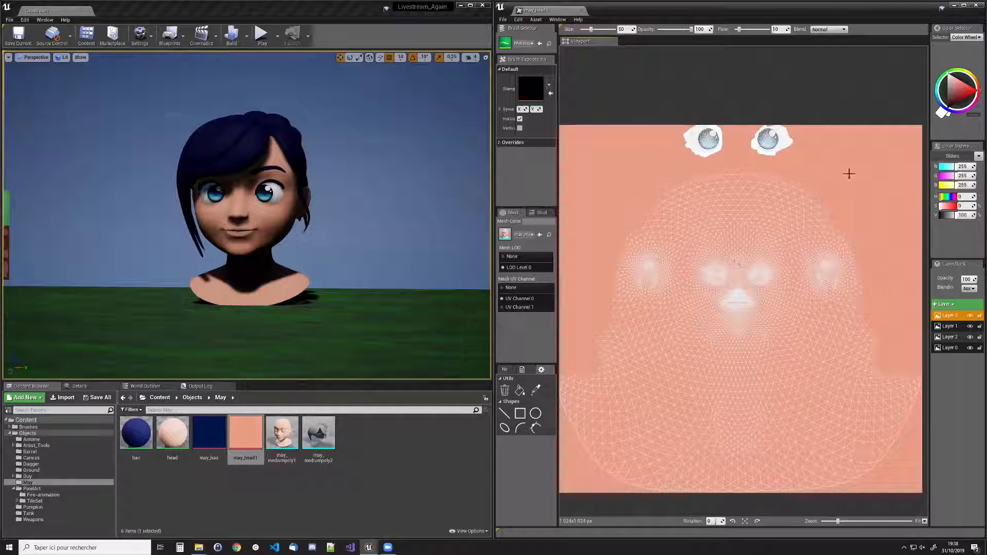
{"action": "left_click", "coordinate": [961, 98]}
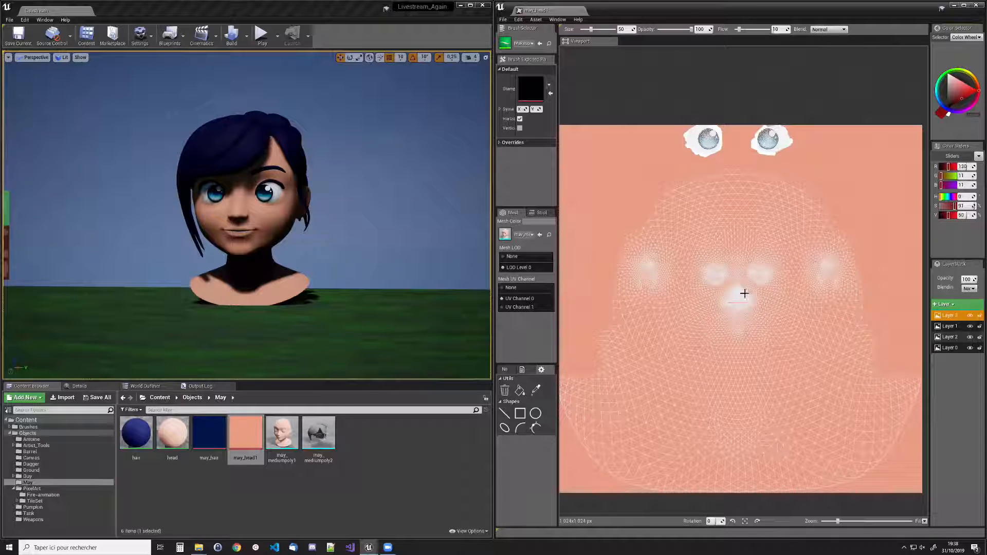
{"action": "mouse_move", "coordinate": [745, 282]}
{"action": "left_mouse_down"}
{"action": "mouse_move", "coordinate": [781, 293]}
{"action": "mouse_move", "coordinate": [757, 310]}
{"action": "mouse_move", "coordinate": [732, 287]}
{"action": "mouse_move", "coordinate": [740, 280]}
{"action": "left_mouse_up"}
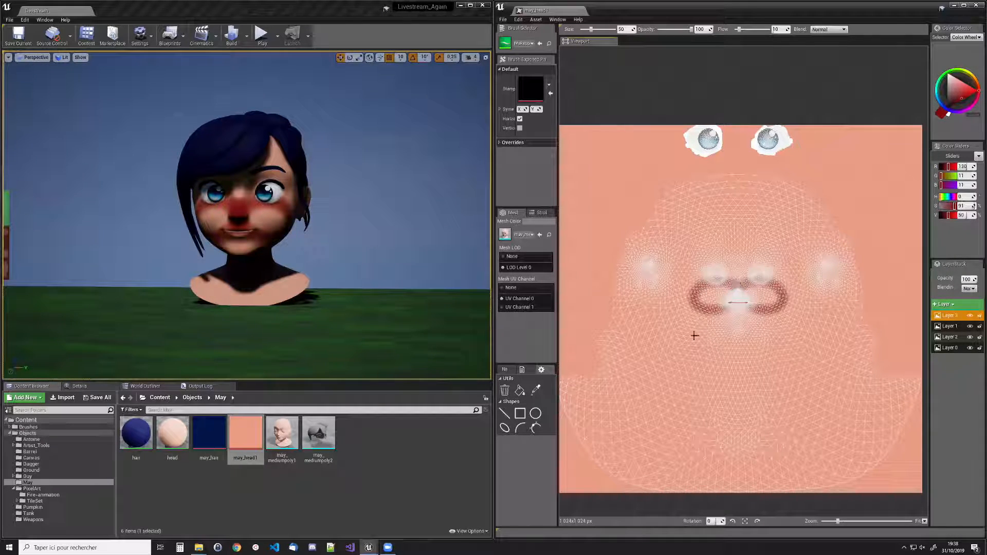
{"action": "left_click", "coordinate": [504, 390]}
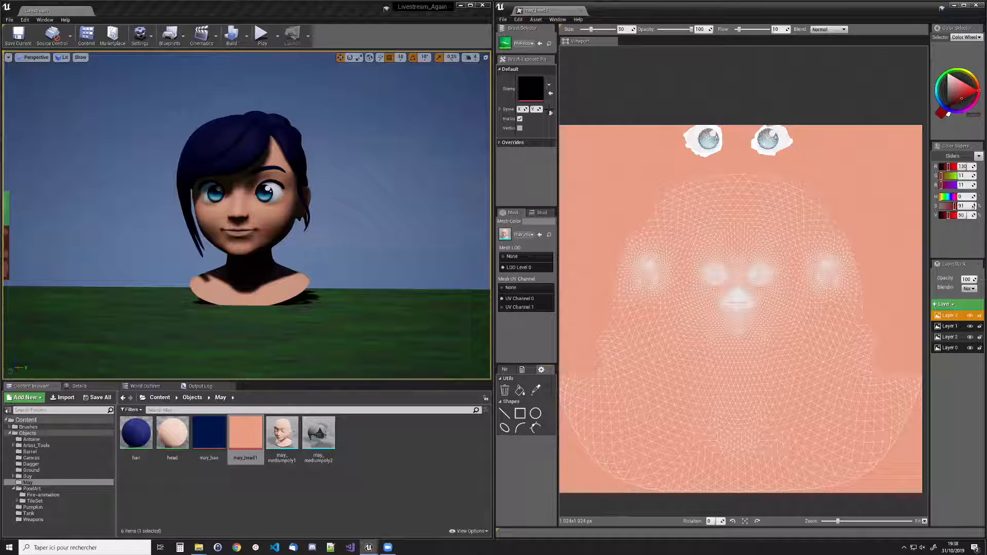
- Switch the brush symmetry from horizontal to vertical, test it with one stroke across the lower mesh, and clear the layer
{"action": "left_click", "coordinate": [520, 128]}
{"action": "left_click", "coordinate": [519, 119]}
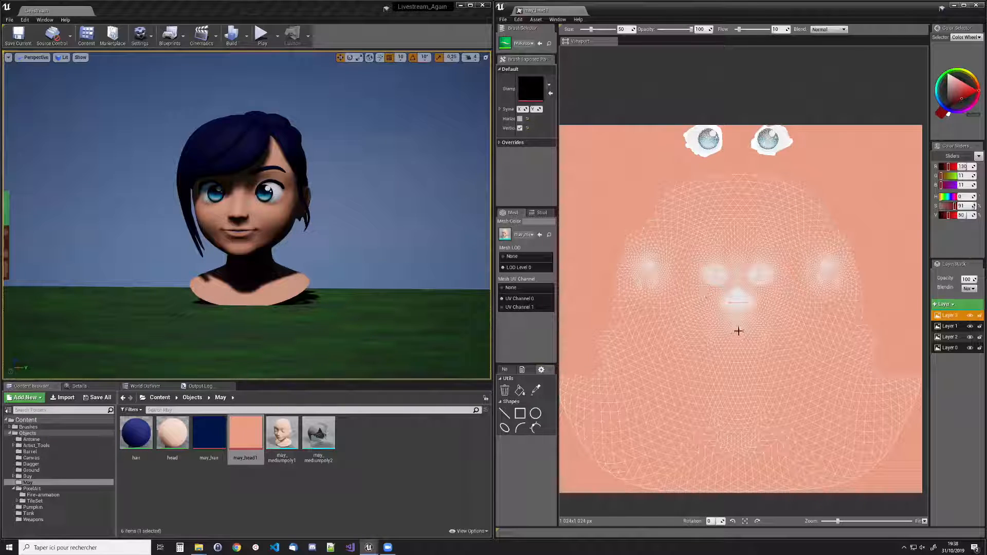
{"action": "left_click_drag", "start_coordinate": [719, 397], "coordinate": [803, 393]}
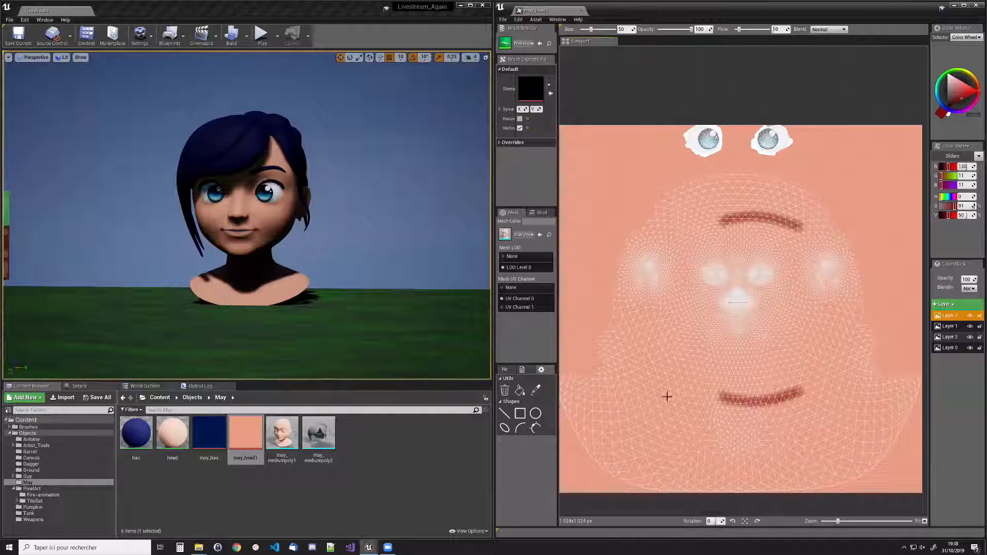
{"action": "left_click", "coordinate": [503, 391]}
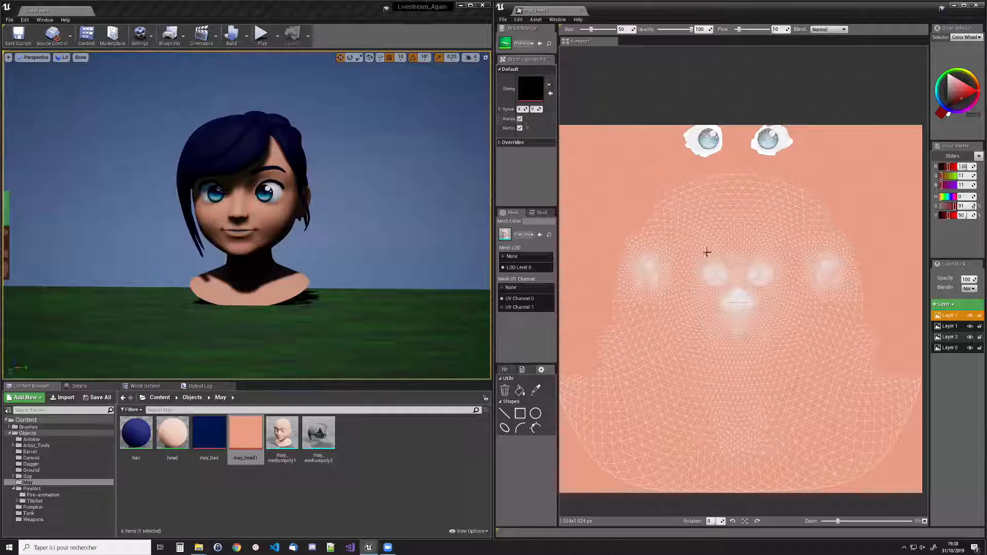
- Test a stroke with both symmetries enabled, clear the layer, and leave only horizontal symmetry on
{"action": "mouse_move", "coordinate": [782, 267]}
{"action": "left_mouse_down"}
{"action": "mouse_move", "coordinate": [856, 270]}
{"action": "mouse_move", "coordinate": [851, 309]}
{"action": "left_mouse_up"}
{"action": "left_click", "coordinate": [505, 393]}
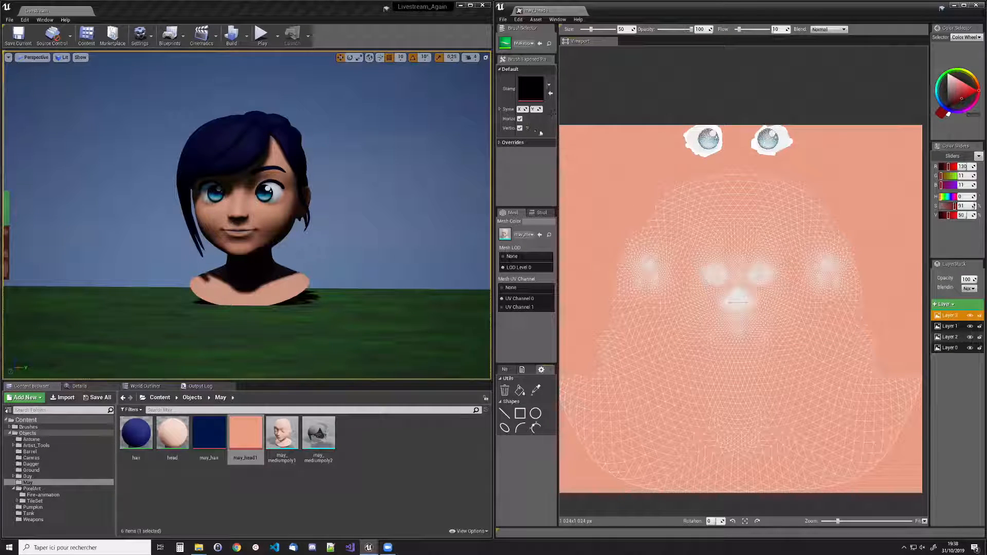
{"action": "left_click", "coordinate": [519, 128]}
- Paint the upper and lower lips in dark violet (RGB 41, 15, 75) with the makeup brush at size 15
{"action": "scroll", "coordinate": [732, 317], "scroll_direction": "up", "scroll_amount": 5}
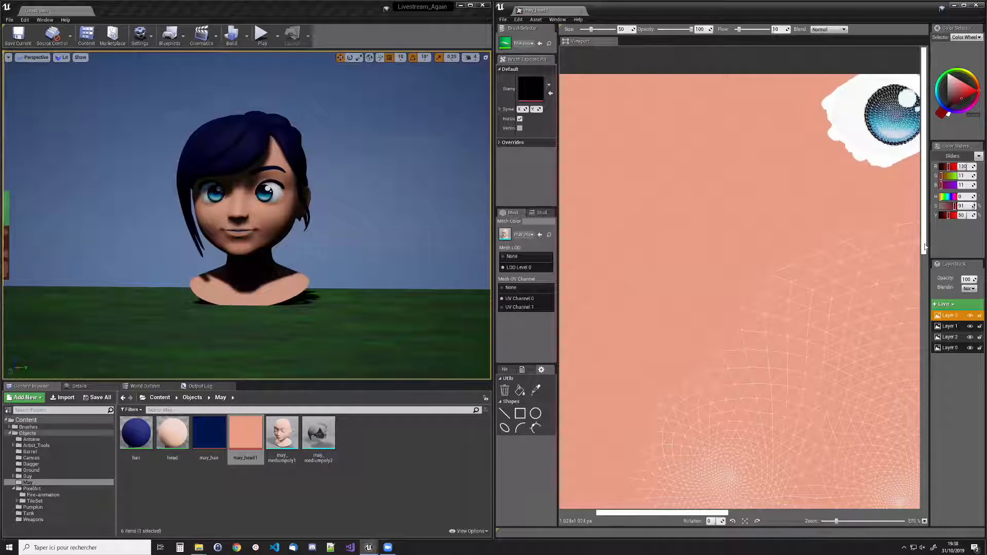
{"action": "left_click_drag", "start_coordinate": [924, 244], "coordinate": [940, 362]}
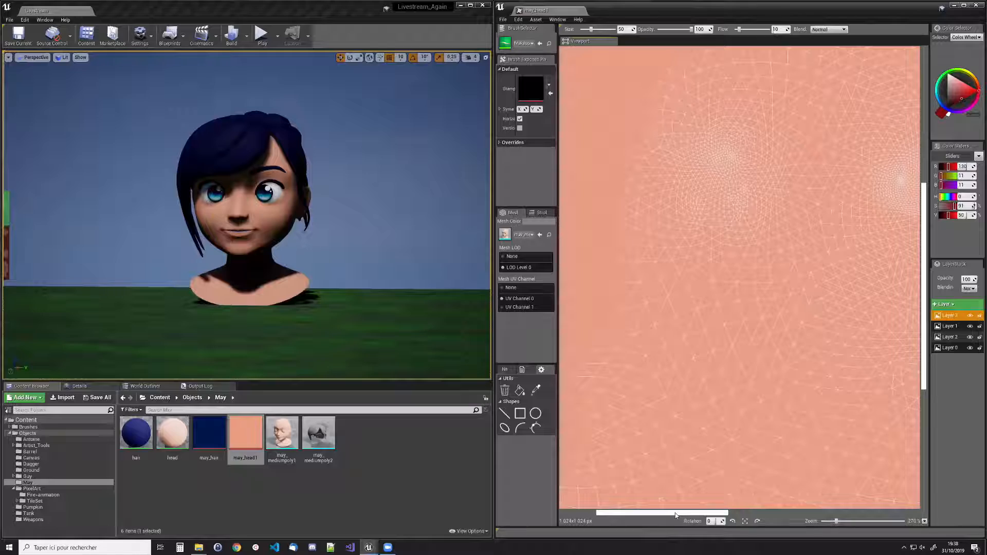
{"action": "left_click_drag", "start_coordinate": [675, 514], "coordinate": [771, 456]}
{"action": "scroll", "coordinate": [746, 272], "scroll_direction": "up", "scroll_amount": 1}
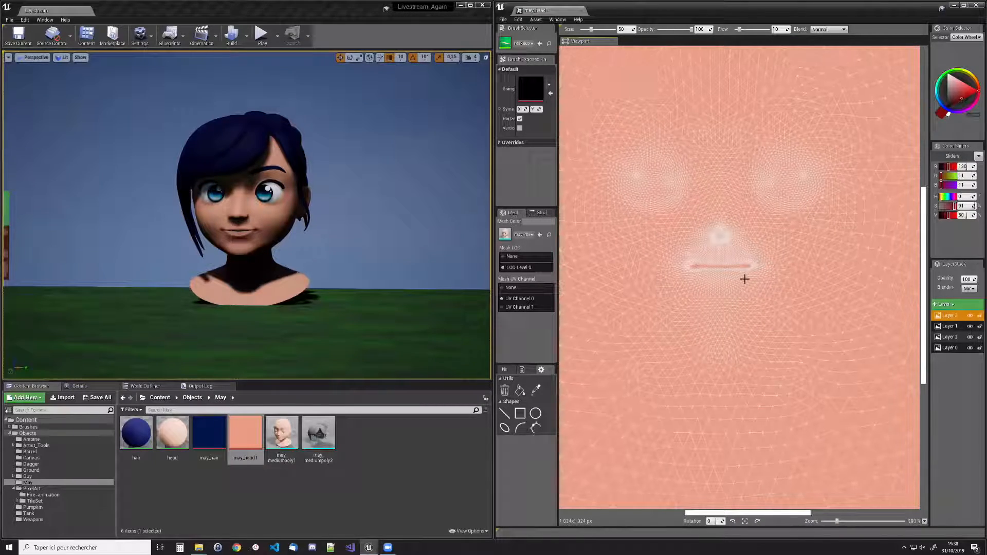
{"action": "scroll", "coordinate": [745, 278], "scroll_direction": "up", "scroll_amount": 4}
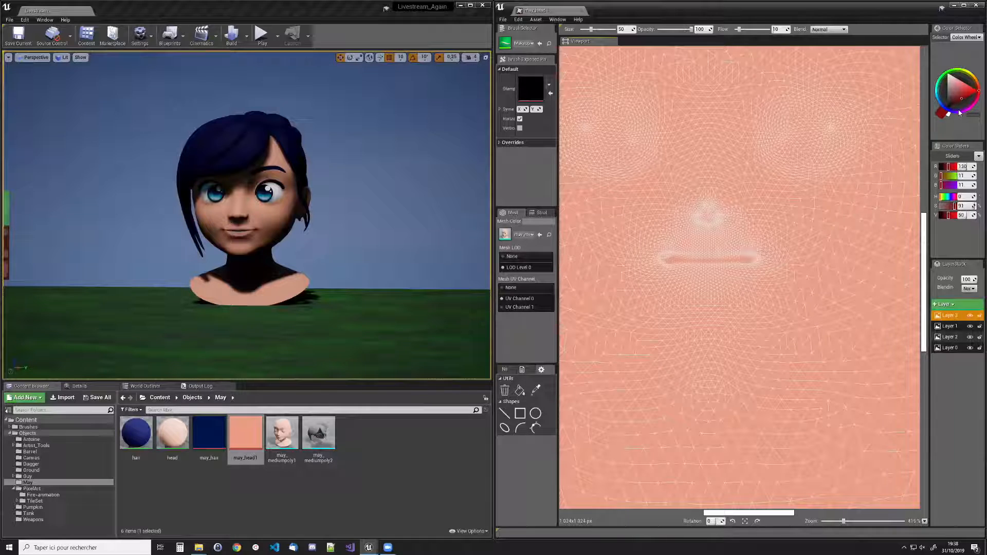
{"action": "left_click", "coordinate": [956, 112]}
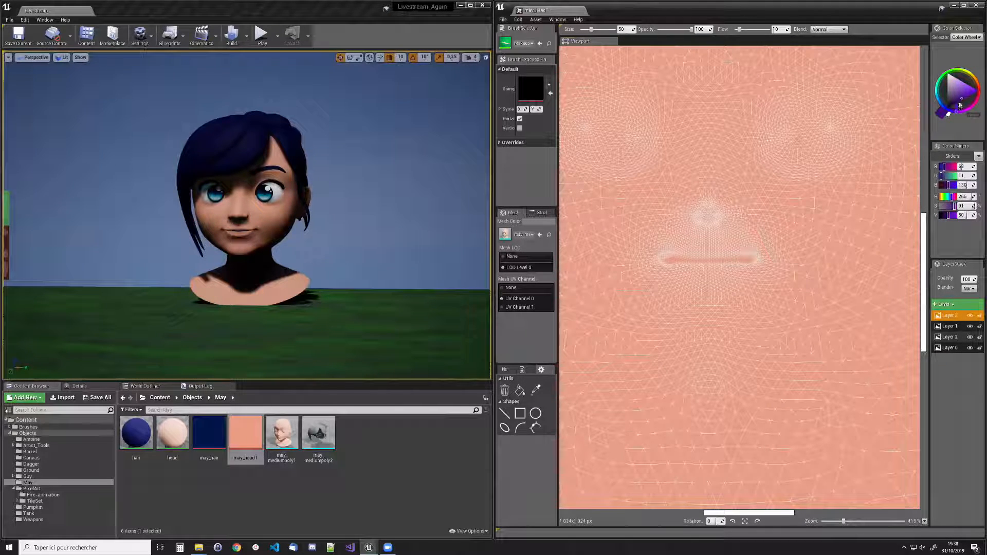
{"action": "left_click_drag", "start_coordinate": [959, 106], "coordinate": [958, 103]}
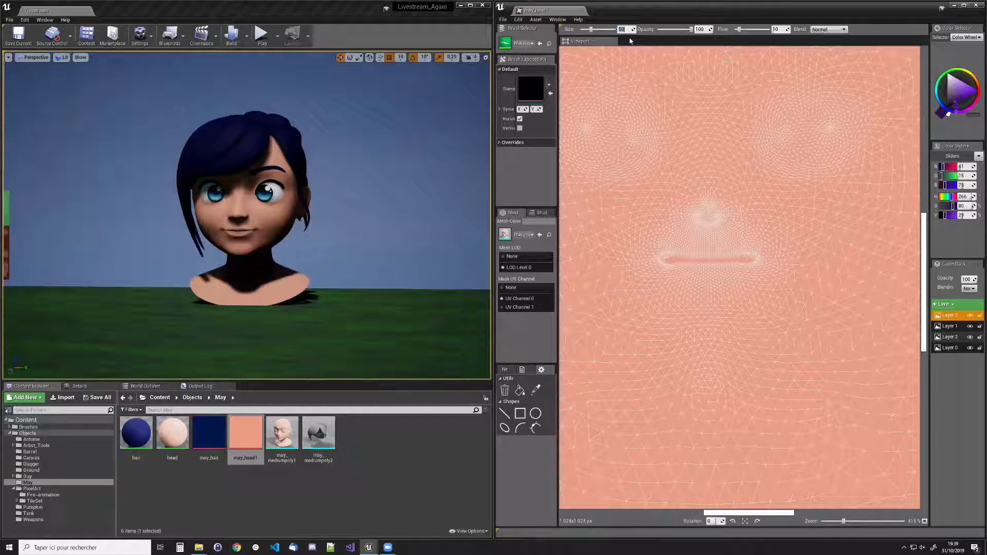
{"action": "type", "text": "3"}
{"action": "key", "text": "Return"}
{"action": "mouse_move", "coordinate": [713, 254]}
{"action": "left_mouse_down"}
{"action": "mouse_move", "coordinate": [702, 256]}
{"action": "mouse_move", "coordinate": [730, 254]}
{"action": "mouse_move", "coordinate": [684, 257]}
{"action": "mouse_move", "coordinate": [742, 257]}
{"action": "mouse_move", "coordinate": [679, 260]}
{"action": "mouse_move", "coordinate": [730, 265]}
{"action": "mouse_move", "coordinate": [681, 271]}
{"action": "mouse_move", "coordinate": [733, 270]}
{"action": "mouse_move", "coordinate": [672, 263]}
{"action": "mouse_move", "coordinate": [706, 265]}
{"action": "left_mouse_up"}
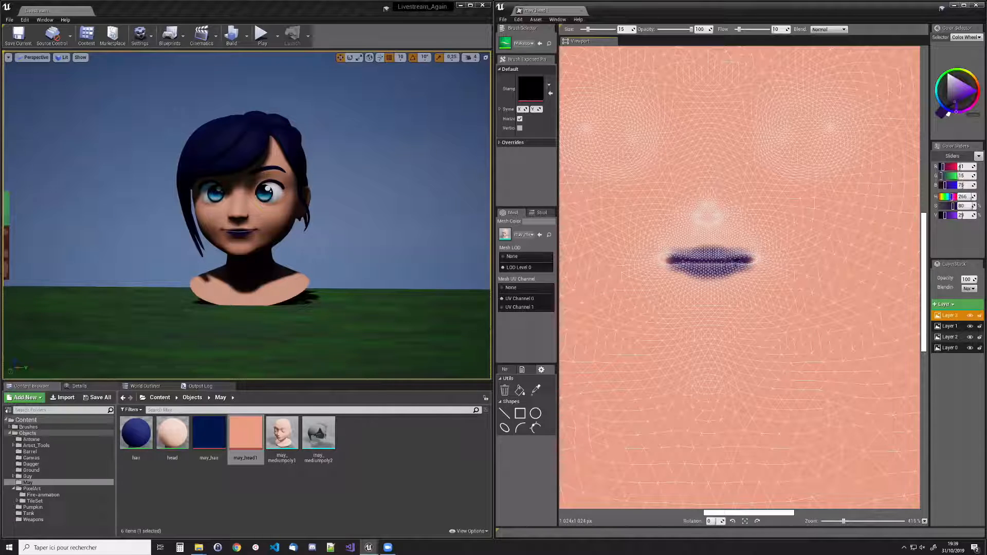
- Add an image layer and paint mirrored eyeshadow arcs over both eyes in violet (HSV 265, 56, 64) with brush size 42
{"action": "left_click", "coordinate": [942, 303]}
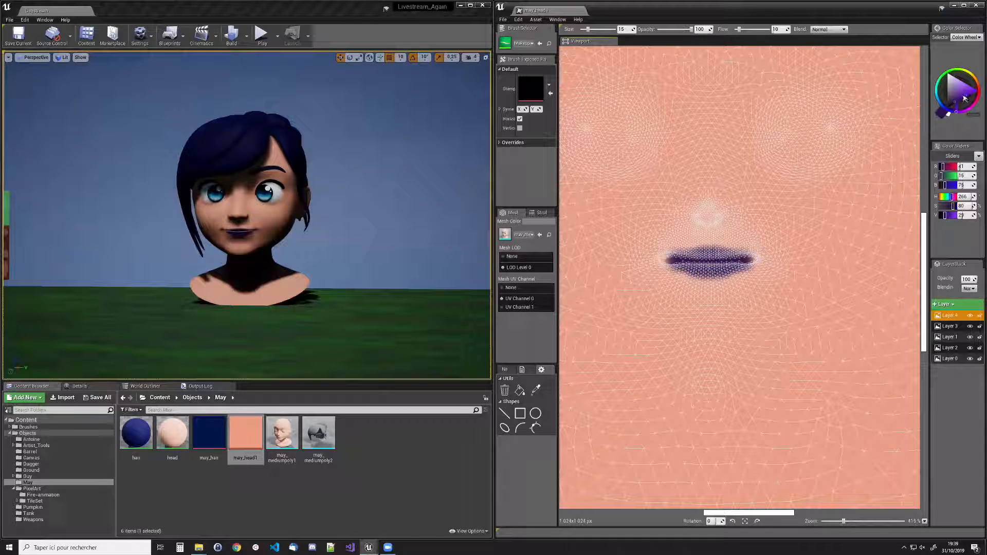
{"action": "left_click_drag", "start_coordinate": [964, 99], "coordinate": [962, 94]}
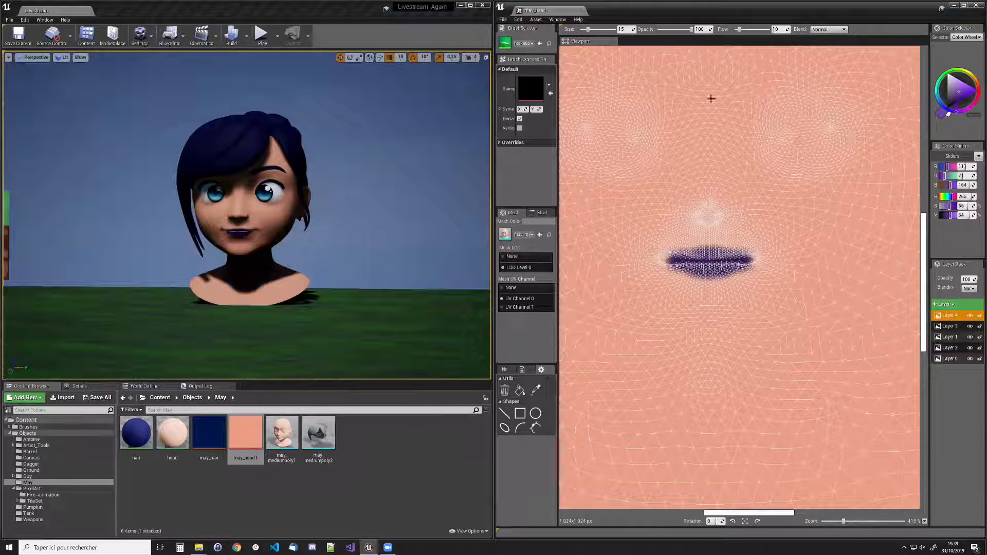
{"action": "left_click_drag", "start_coordinate": [588, 29], "coordinate": [590, 29]}
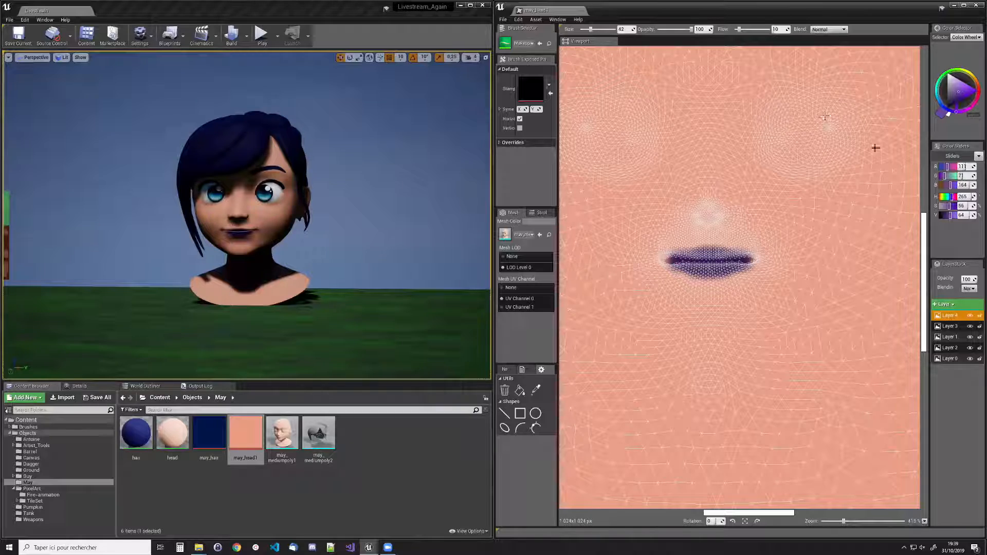
{"action": "left_click_drag", "start_coordinate": [924, 225], "coordinate": [924, 201]}
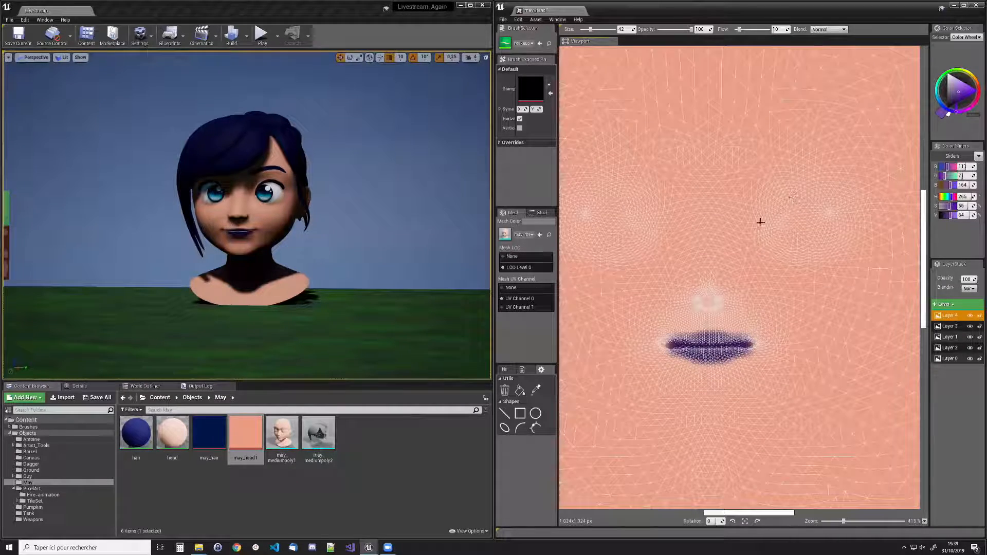
{"action": "mouse_move", "coordinate": [759, 220]}
{"action": "left_mouse_down"}
{"action": "mouse_move", "coordinate": [768, 205]}
{"action": "mouse_move", "coordinate": [819, 180]}
{"action": "mouse_move", "coordinate": [854, 187]}
{"action": "mouse_move", "coordinate": [798, 191]}
{"action": "mouse_move", "coordinate": [858, 201]}
{"action": "mouse_move", "coordinate": [819, 182]}
{"action": "left_mouse_up"}
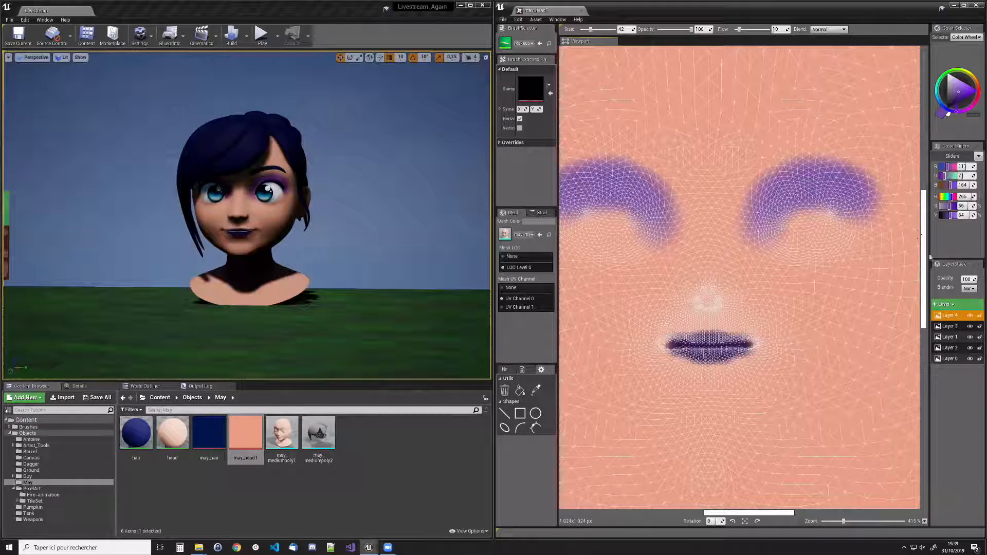
- Add an image layer and paint a round, mirrored blush on both cheeks in crimson pink (HSV 341, 76, 67)
{"action": "left_click_drag", "start_coordinate": [924, 254], "coordinate": [925, 263]}
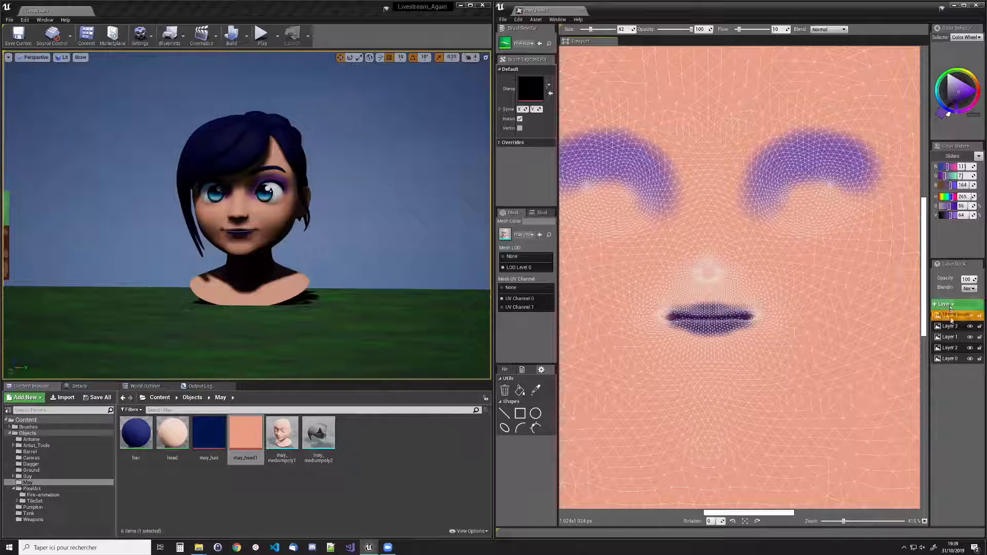
{"action": "left_click", "coordinate": [950, 306]}
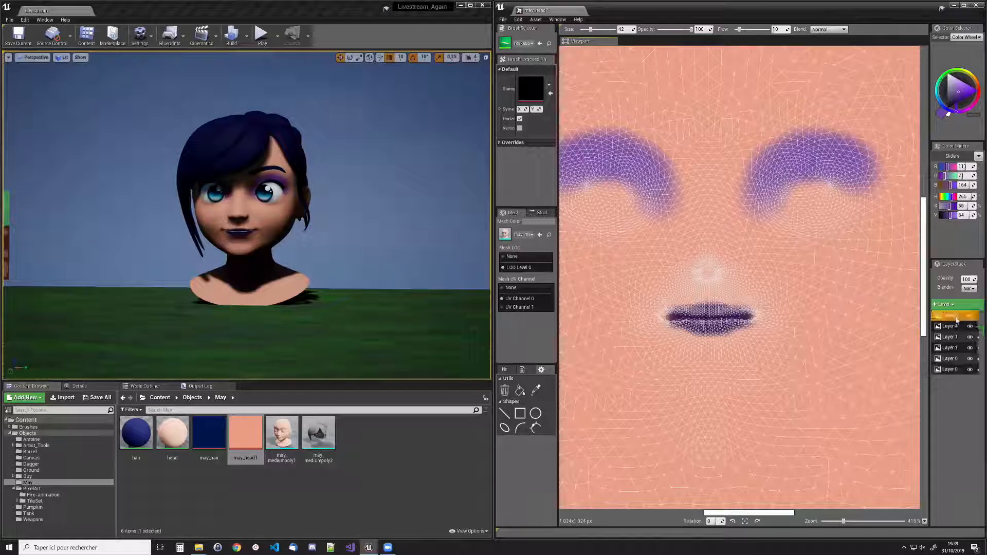
{"action": "left_click", "coordinate": [973, 110]}
{"action": "left_click", "coordinate": [964, 94]}
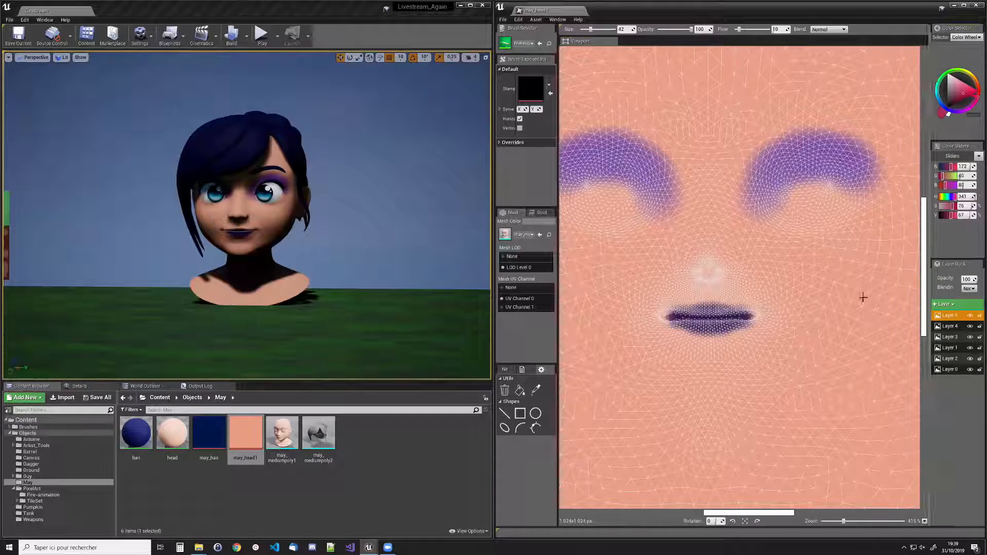
{"action": "mouse_move", "coordinate": [852, 274]}
{"action": "left_mouse_down"}
{"action": "mouse_move", "coordinate": [847, 263]}
{"action": "mouse_move", "coordinate": [864, 277]}
{"action": "left_mouse_up"}
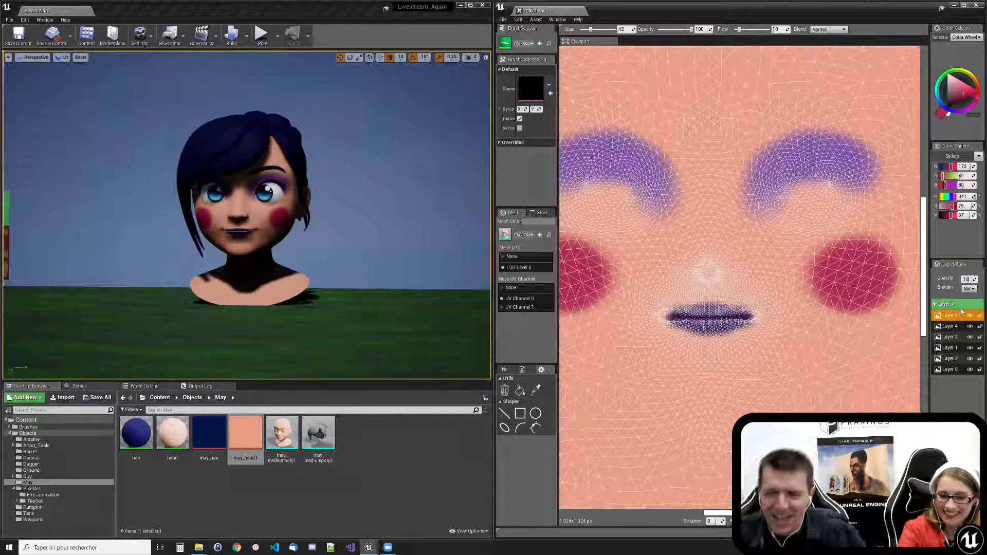
- Lower the blush layer's opacity to 19
{"action": "type", "text": "9"}
{"action": "key", "text": "Return"}
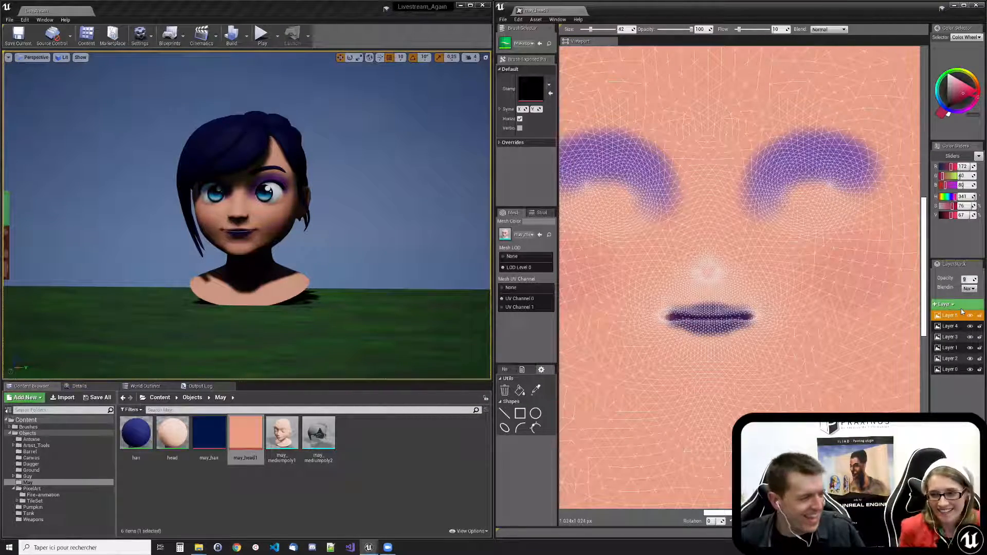
{"action": "type", "text": "19"}
{"action": "key", "text": "Return"}
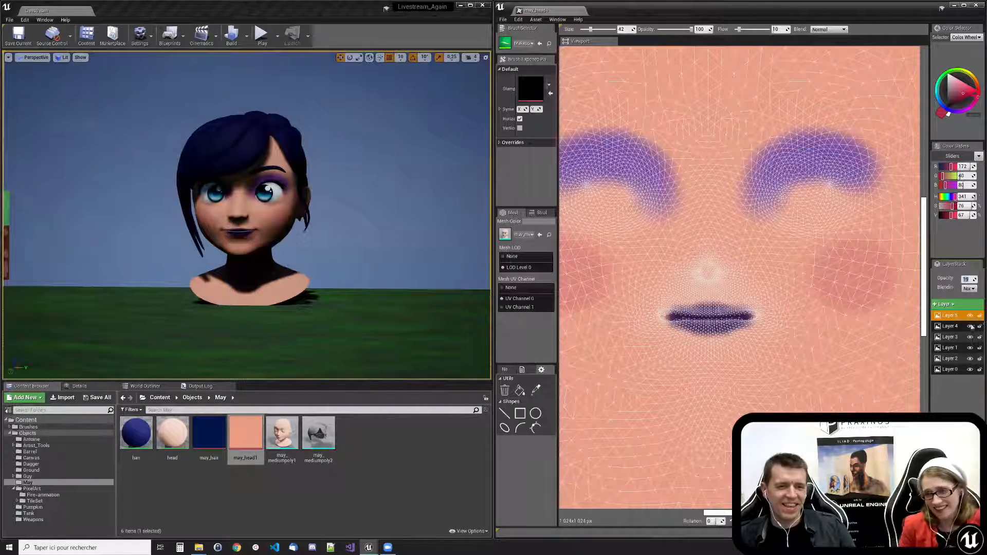
- Add an image layer and choose the freckles brush with an orange-brown colour (RGB 199, 122, 64)
{"action": "left_click", "coordinate": [944, 305]}
{"action": "left_click", "coordinate": [522, 44]}
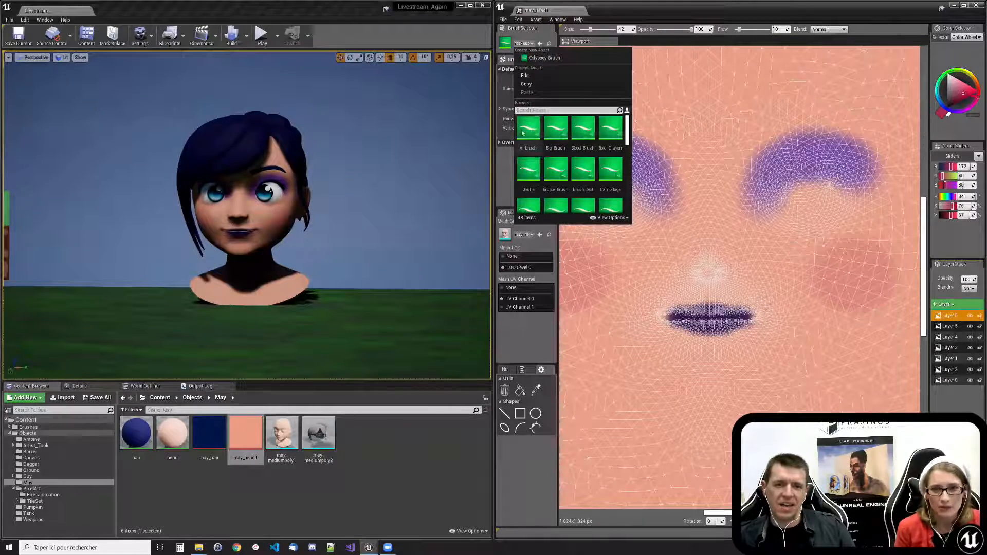
{"action": "type", "text": "freckl"}
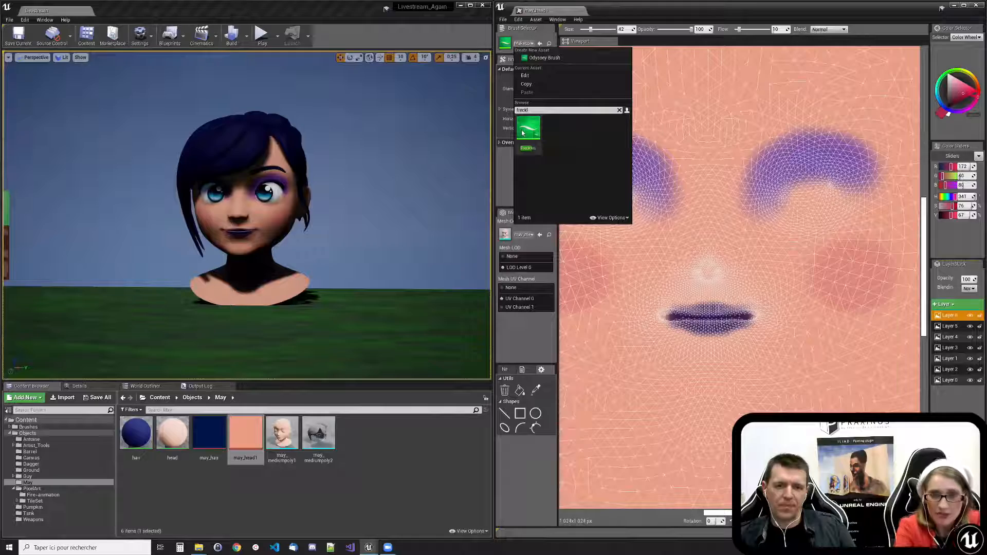
{"action": "left_click", "coordinate": [530, 134]}
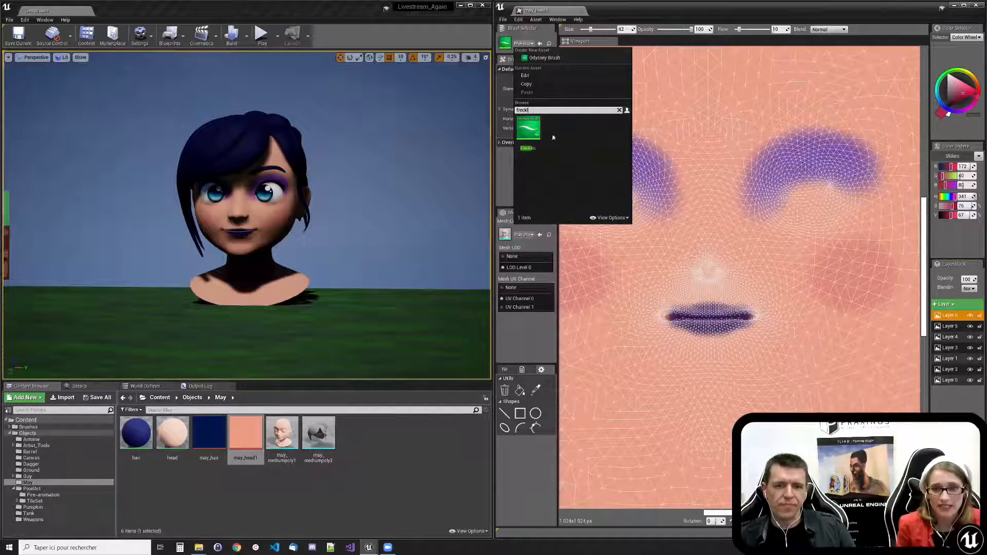
{"action": "left_click", "coordinate": [976, 82]}
{"action": "left_click_drag", "start_coordinate": [964, 91], "coordinate": [963, 90]}
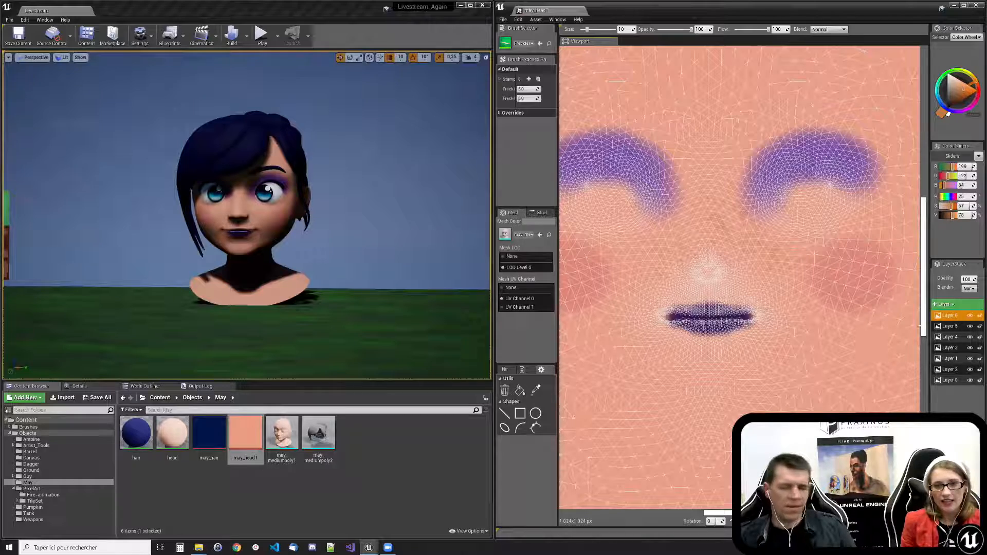
- Add another image layer on top of the stack and choose the tattoo stamp brush
{"action": "left_click", "coordinate": [943, 303]}
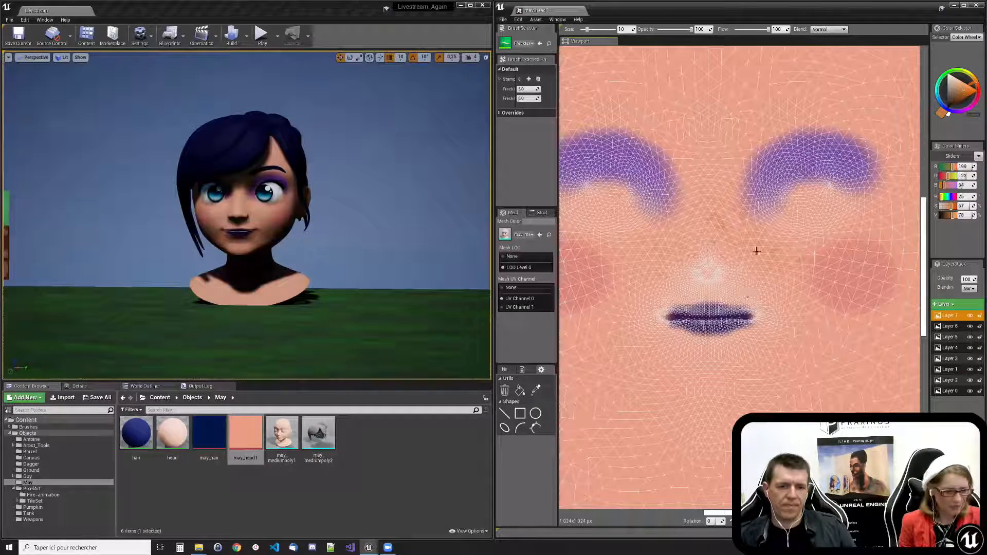
{"action": "left_click", "coordinate": [525, 43]}
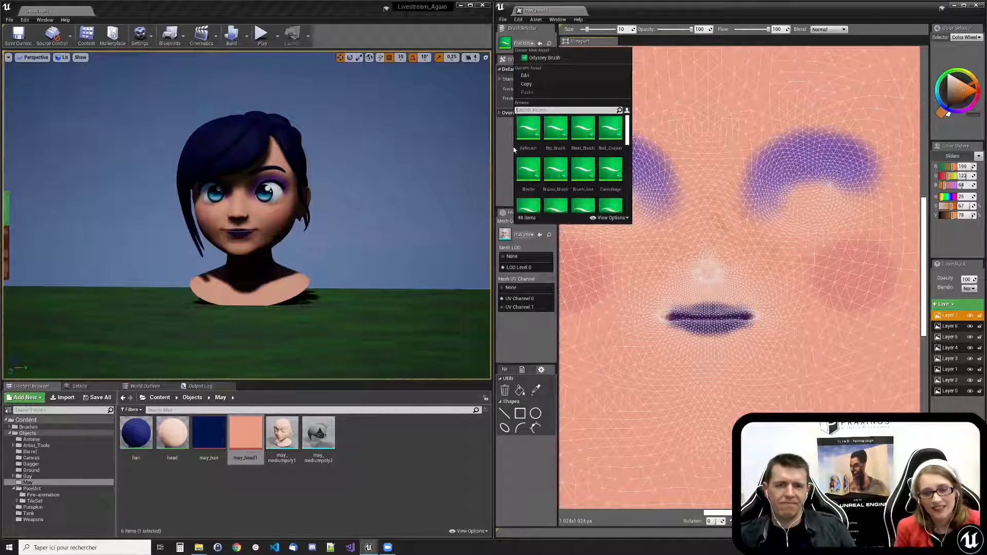
{"action": "type", "text": "tatt"}
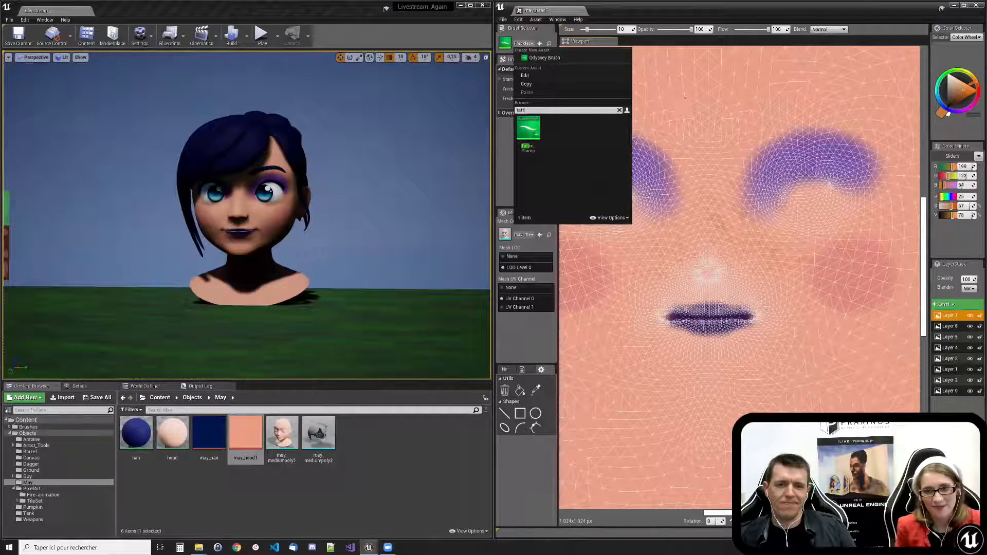
{"action": "left_click", "coordinate": [528, 128]}
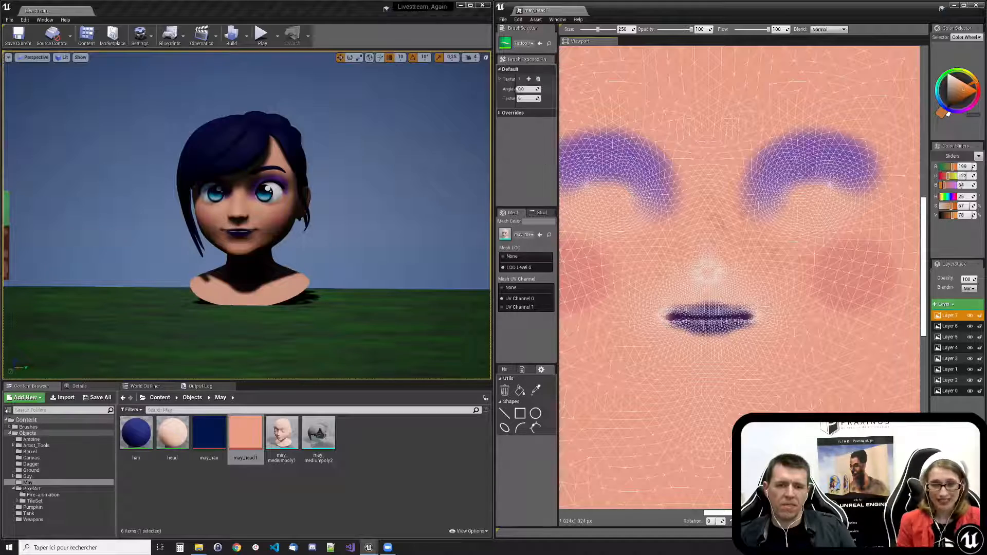
- Look through the tattoo brush's texture array and preview the lotus line texture before returning to the head texture
{"action": "left_click", "coordinate": [499, 78]}
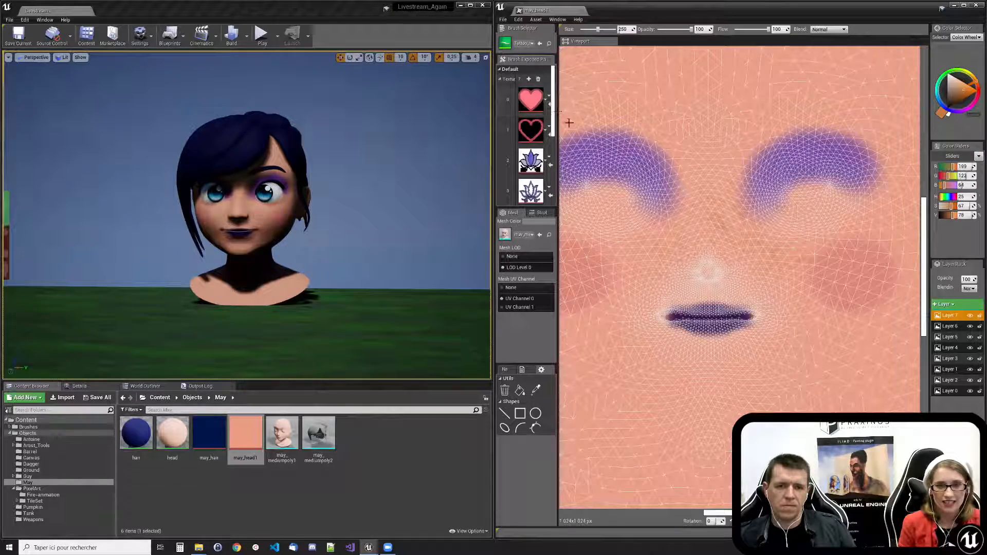
{"action": "scroll", "coordinate": [532, 134], "scroll_direction": "down", "scroll_amount": 3}
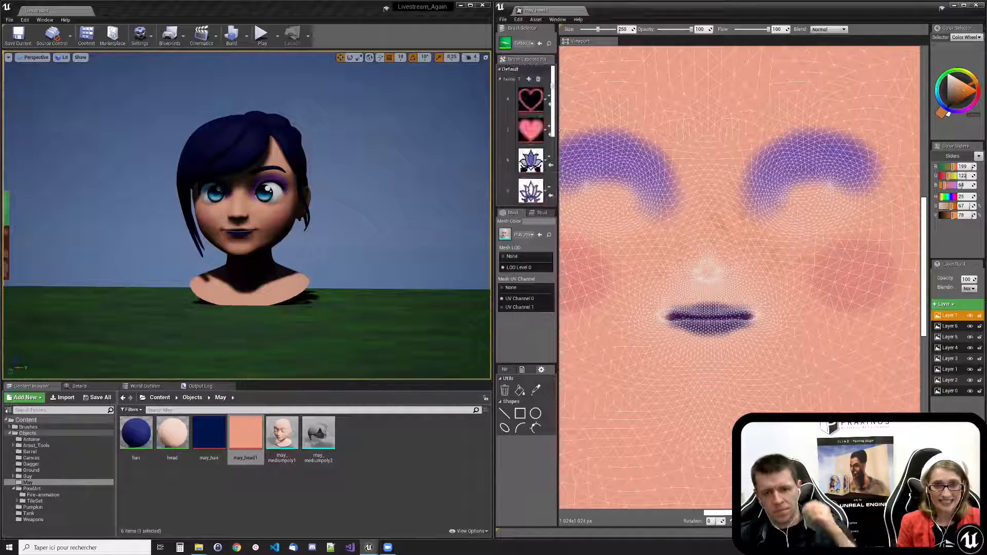
{"action": "scroll", "coordinate": [537, 106], "scroll_direction": "up", "scroll_amount": 3}
{"action": "double_click", "coordinate": [534, 99]}
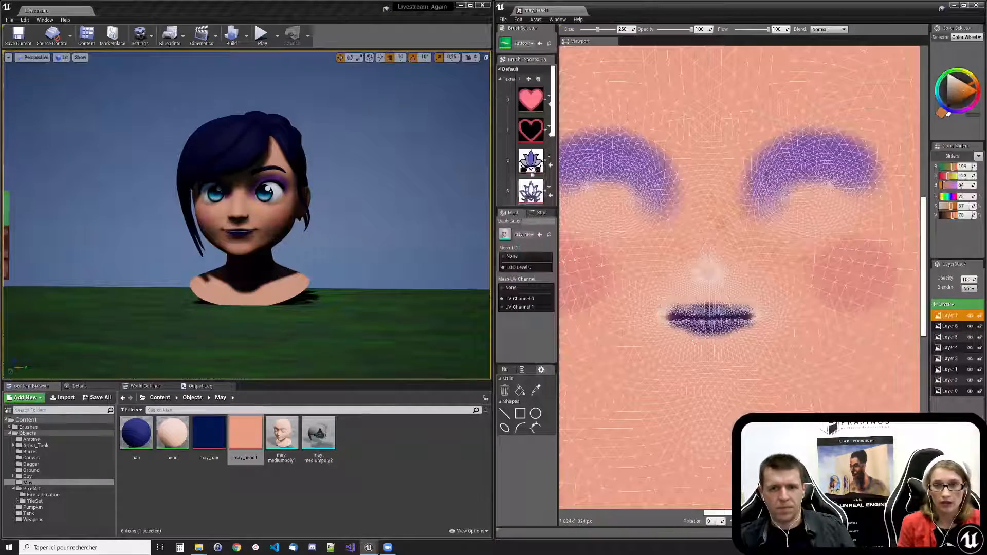
{"action": "double_click", "coordinate": [531, 162]}
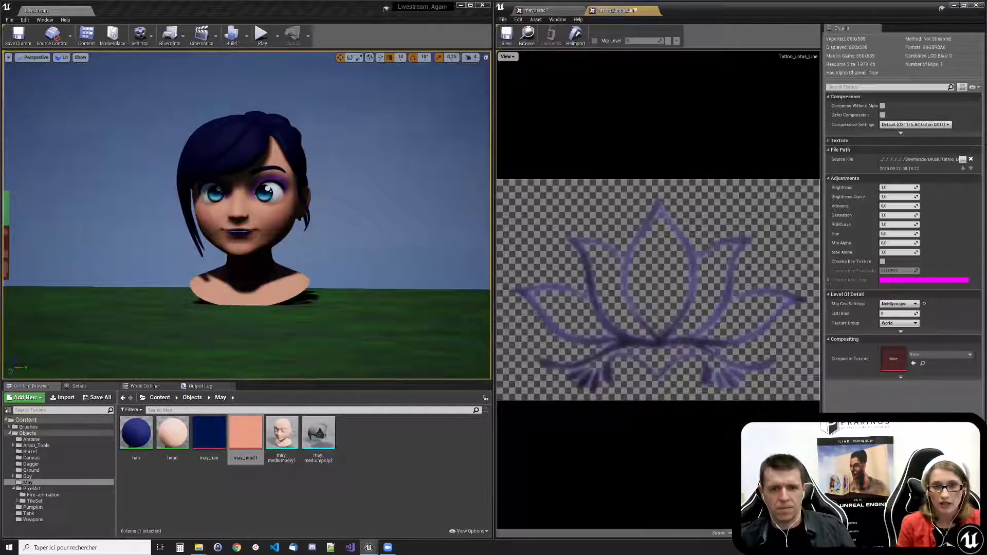
{"action": "left_click", "coordinate": [653, 9]}
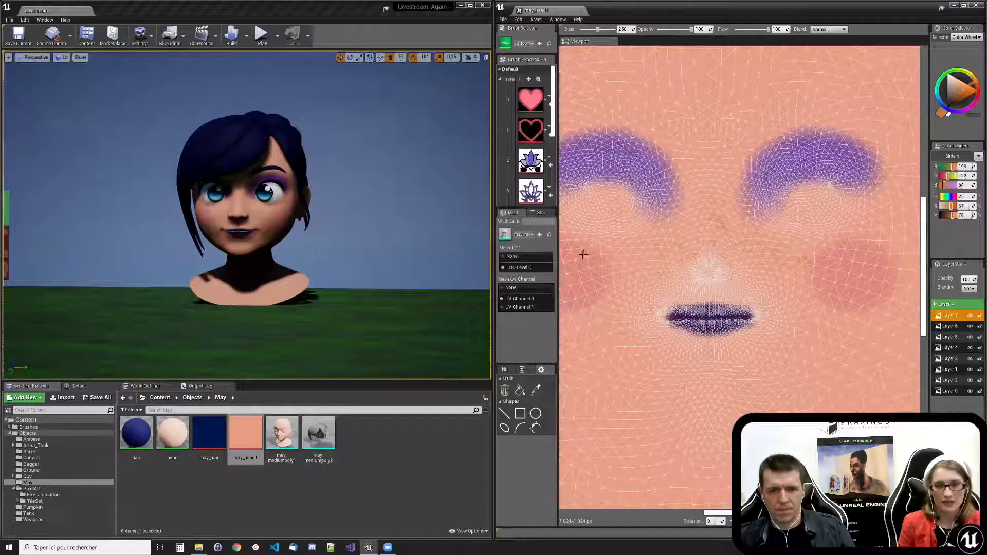
{"action": "left_click", "coordinate": [507, 89]}
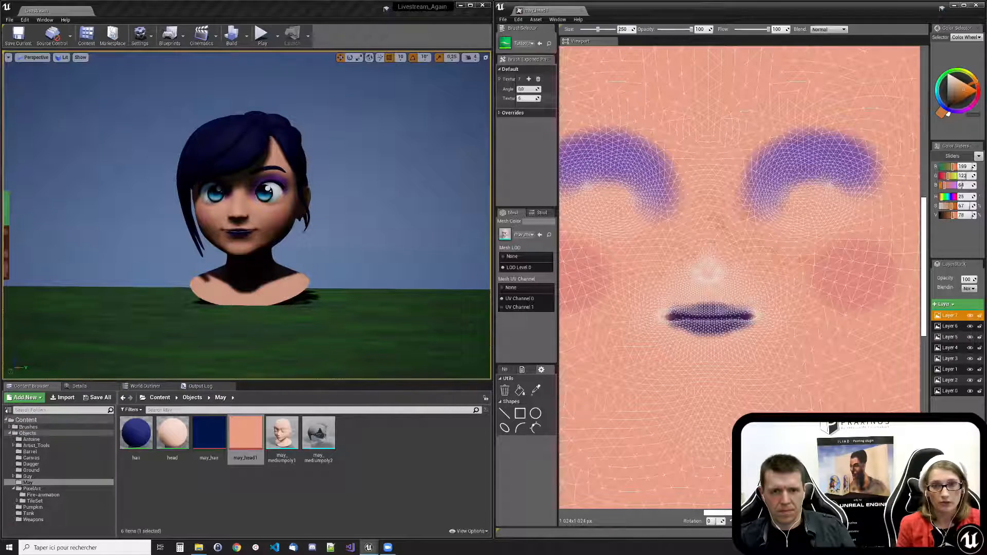
- Set the tattoo brush's texture index to the sugar skull with roses and stamp it centred over the face on Layer 7
{"action": "type", "text": "4"}
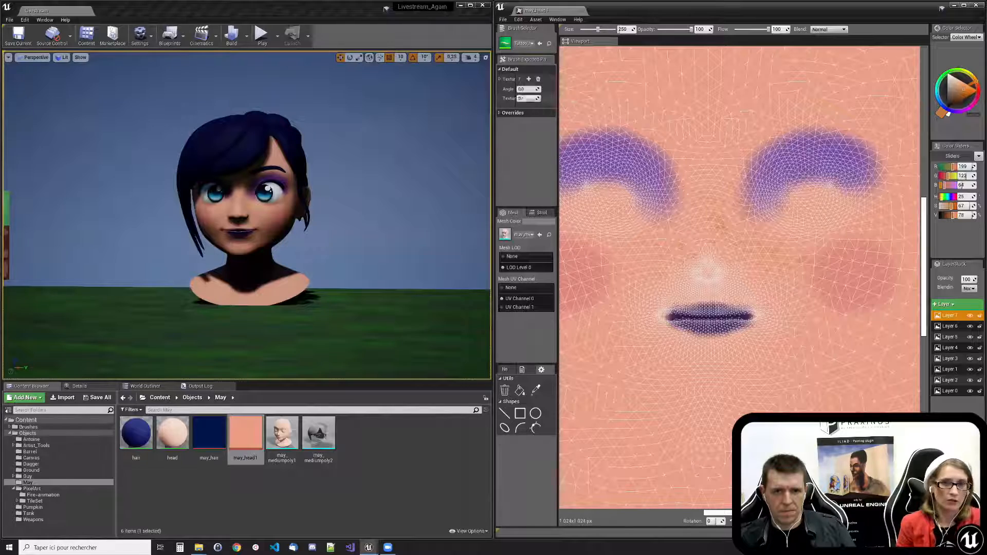
{"action": "left_click_drag", "start_coordinate": [538, 98], "coordinate": [542, 105]}
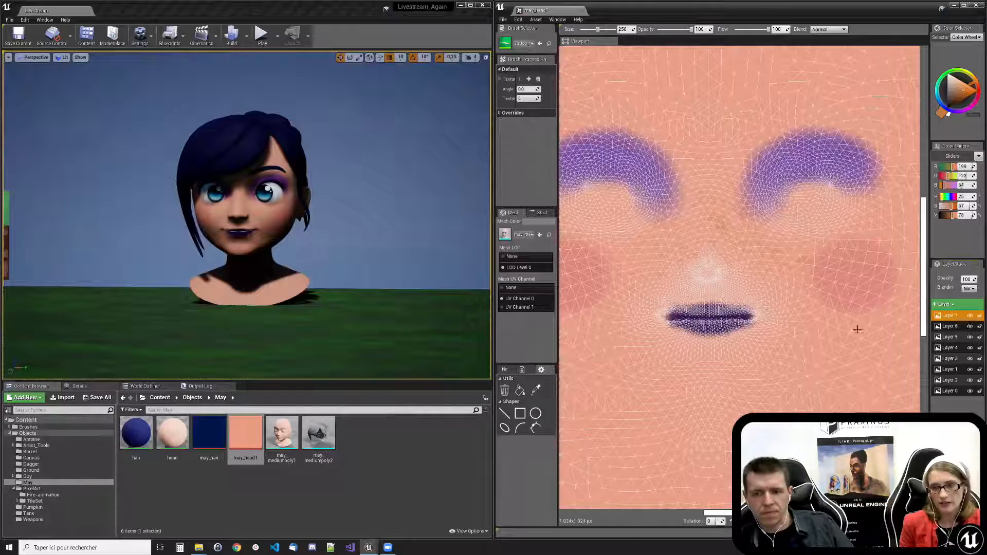
{"action": "left_click", "coordinate": [705, 242]}
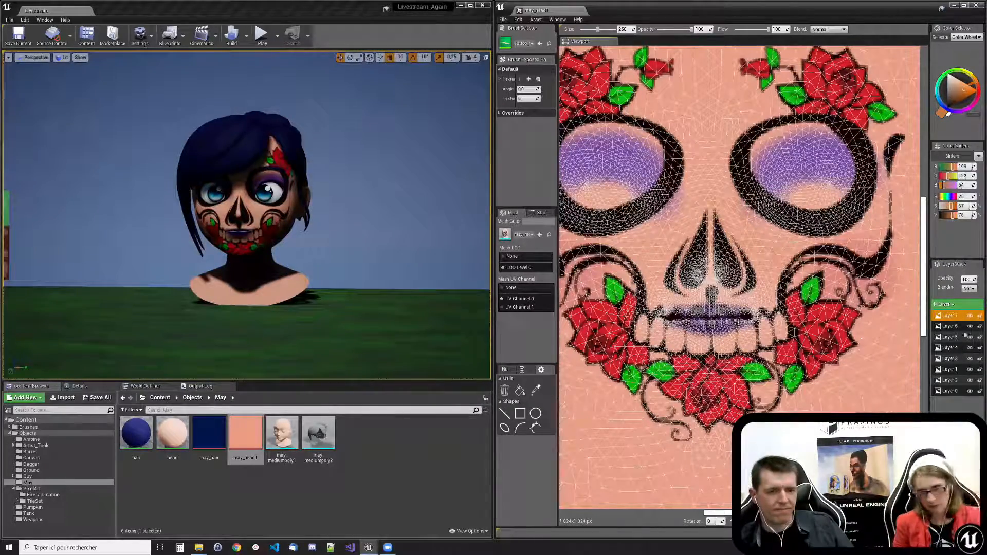
- Fill the bottom layer with white (RGB 255, 255, 255) and view the skull-painted girl's head from several sides in the level
{"action": "left_click", "coordinate": [950, 391]}
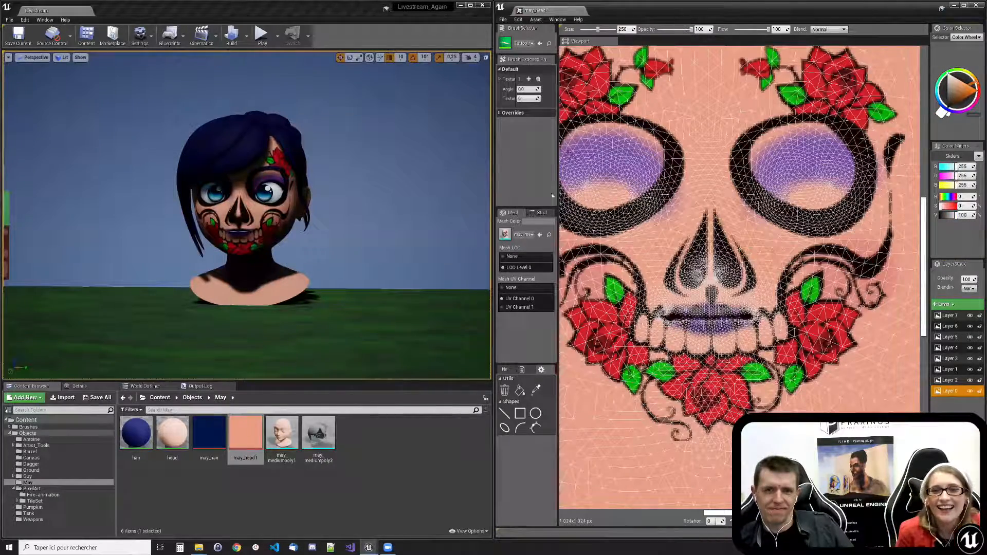
{"action": "left_click", "coordinate": [520, 390]}
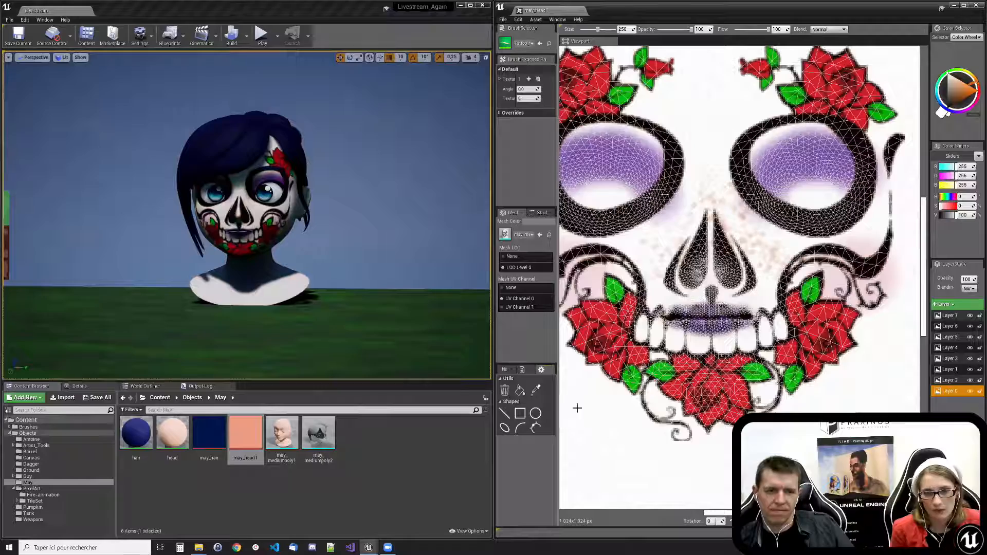
{"action": "mouse_move", "coordinate": [88, 265]}
{"action": "right_mouse_down"}
{"action": "mouse_move", "coordinate": [149, 257]}
{"action": "mouse_move", "coordinate": [98, 263]}
{"action": "right_mouse_up"}
{"action": "left_click", "coordinate": [97, 263]}
{"action": "key", "text": "f"}
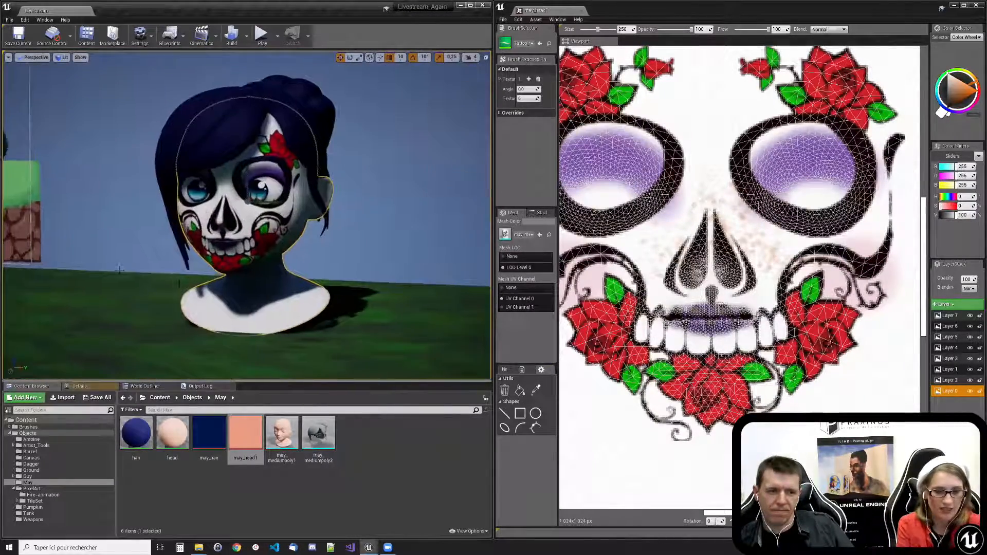
{"action": "mouse_move", "coordinate": [205, 292]}
{"action": "left_mouse_down", "text": "alt"}
{"action": "mouse_move", "coordinate": [339, 304]}
{"action": "mouse_move", "coordinate": [347, 316]}
{"action": "mouse_move", "coordinate": [173, 288]}
{"action": "mouse_move", "coordinate": [237, 325]}
{"action": "left_mouse_up", "text": "alt"}
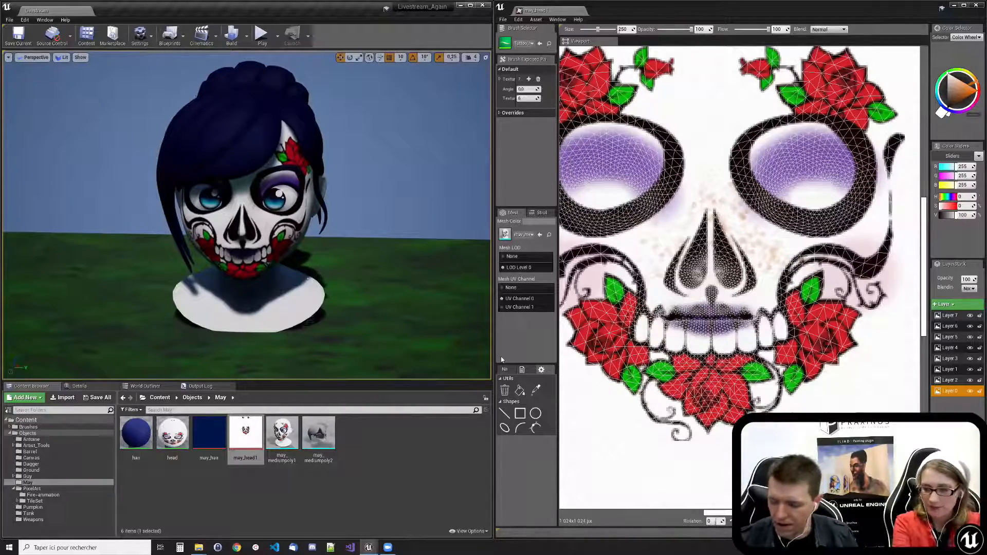
- Go to the bald man's bust in the level, select it and examine his face close up from the side
{"action": "right_click_drag", "start_coordinate": [354, 216], "coordinate": [357, 220]}
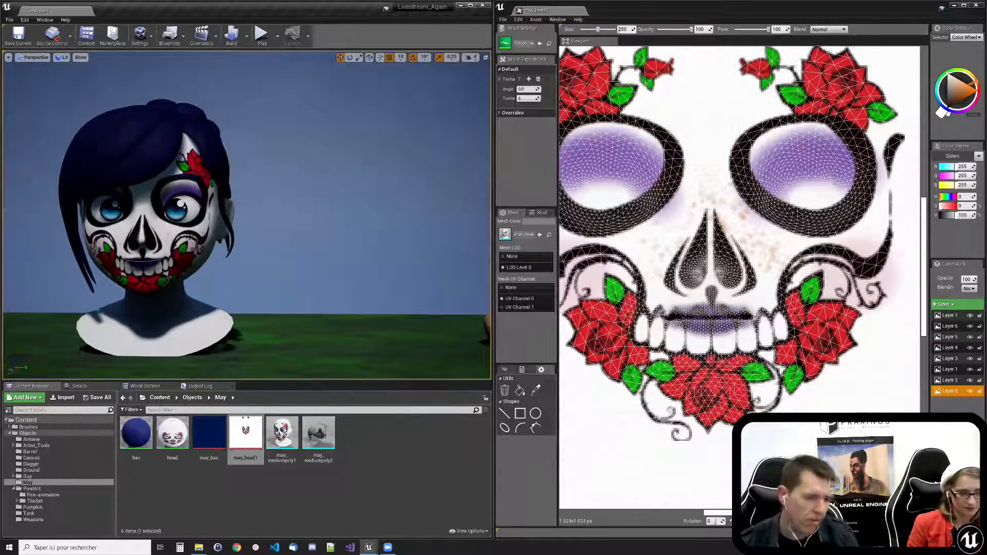
{"action": "key", "text": "d"}
{"action": "right_click_drag", "start_coordinate": [201, 210], "coordinate": [201, 210]}
{"action": "left_click", "coordinate": [211, 200]}
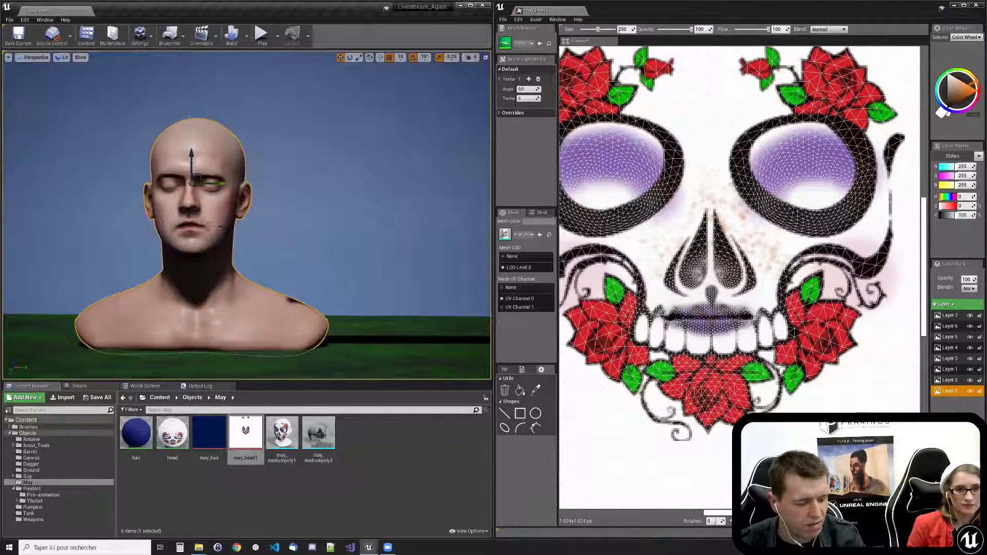
{"action": "left_click_drag", "start_coordinate": [220, 226], "coordinate": [131, 249], "text": "alt"}
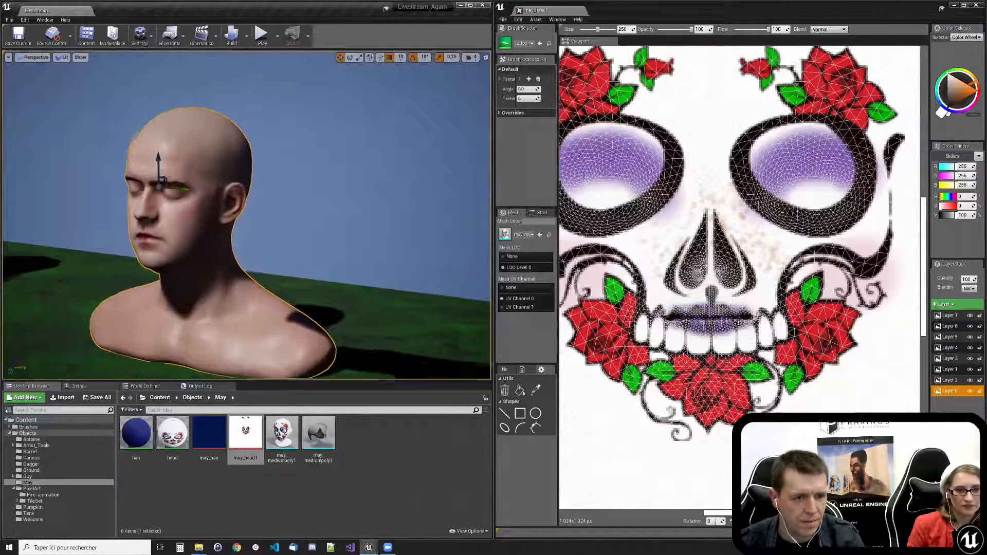
{"action": "right_click_drag", "start_coordinate": [205, 226], "coordinate": [159, 211]}
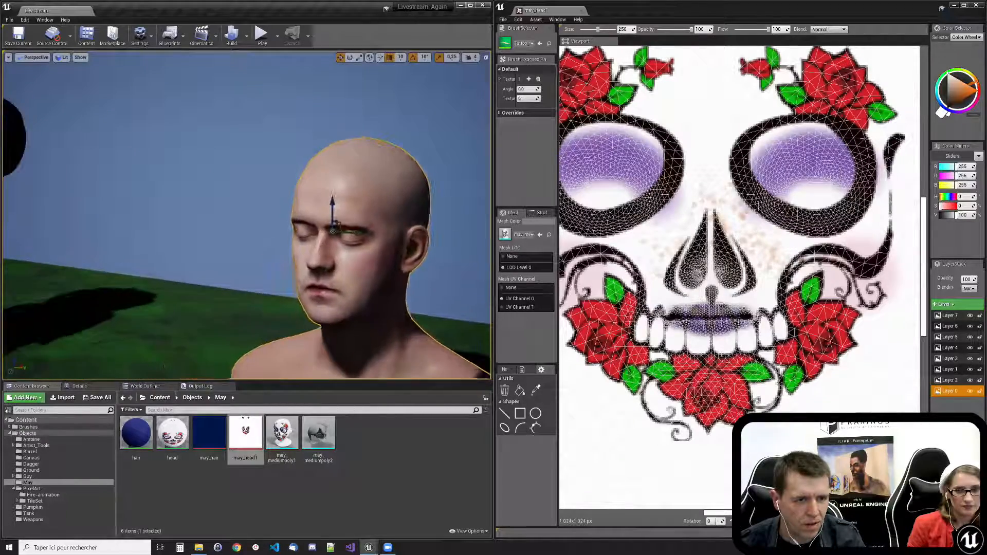
{"action": "middle_click_drag", "start_coordinate": [309, 214], "coordinate": [235, 158], "text": "alt"}
{"action": "right_click_drag", "start_coordinate": [235, 158], "coordinate": [279, 159], "text": "alt"}
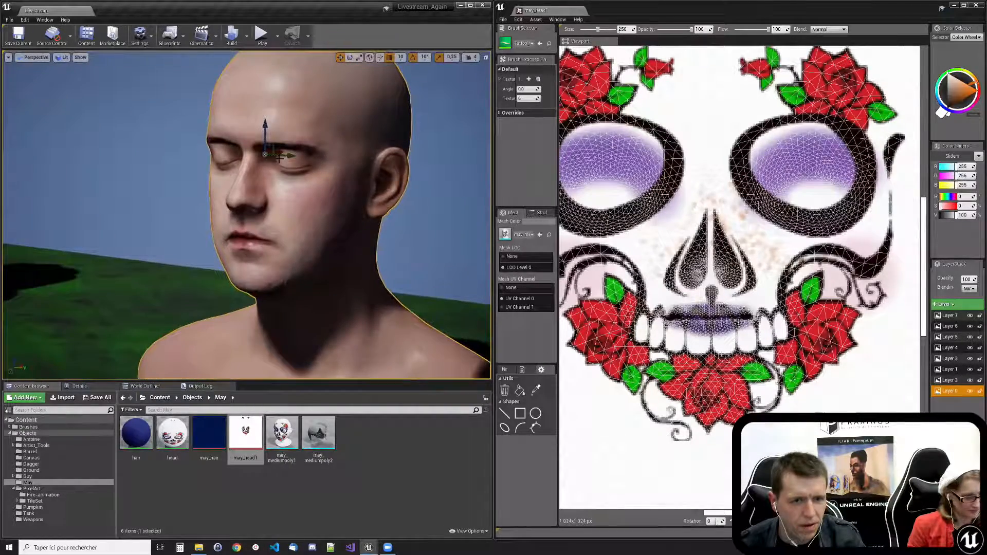
- Close the may_head1 texture editor without saving the painted layers
{"action": "double_click", "coordinate": [604, 10]}
{"action": "left_click", "coordinate": [607, 37]}
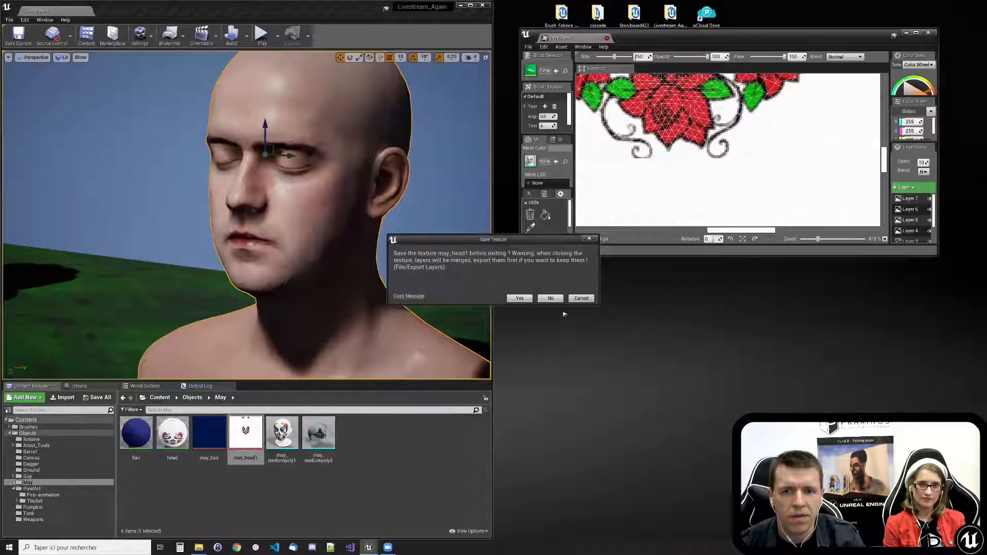
{"action": "left_click", "coordinate": [550, 298]}
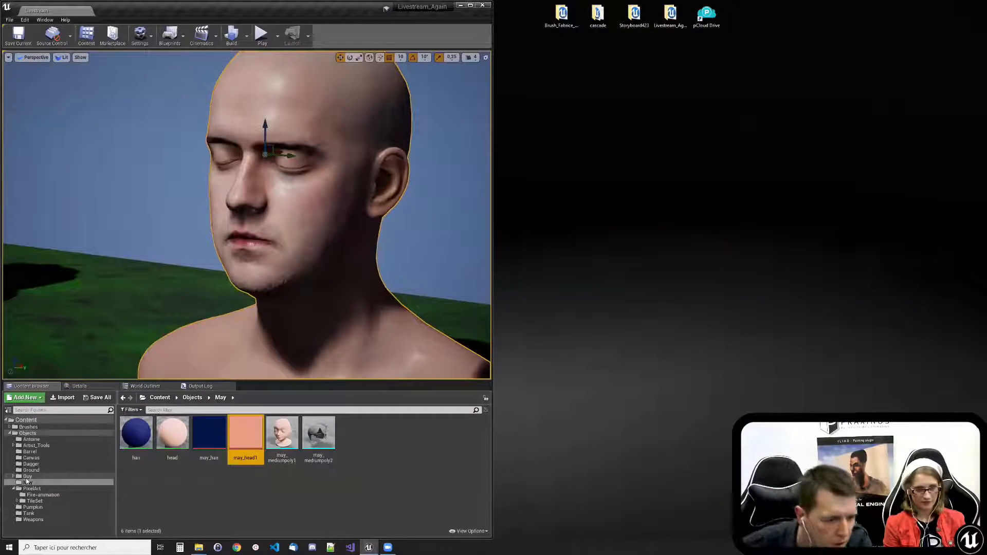
- Open the Head_Diffuse texture from the Guy/Textures folder for editing with ILIAD
{"action": "double_click", "coordinate": [27, 477]}
{"action": "left_click", "coordinate": [36, 482]}
{"action": "left_click", "coordinate": [136, 434]}
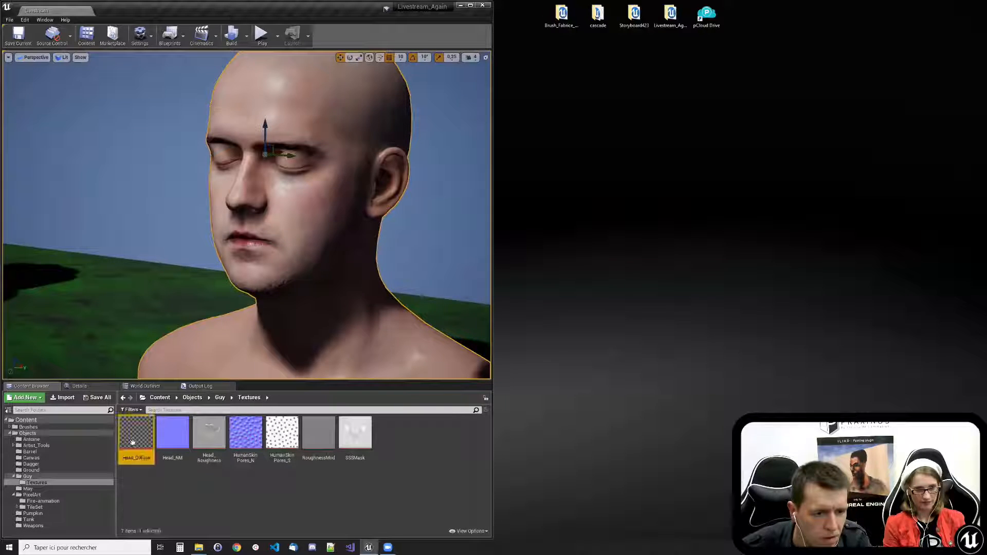
{"action": "right_click", "coordinate": [137, 434]}
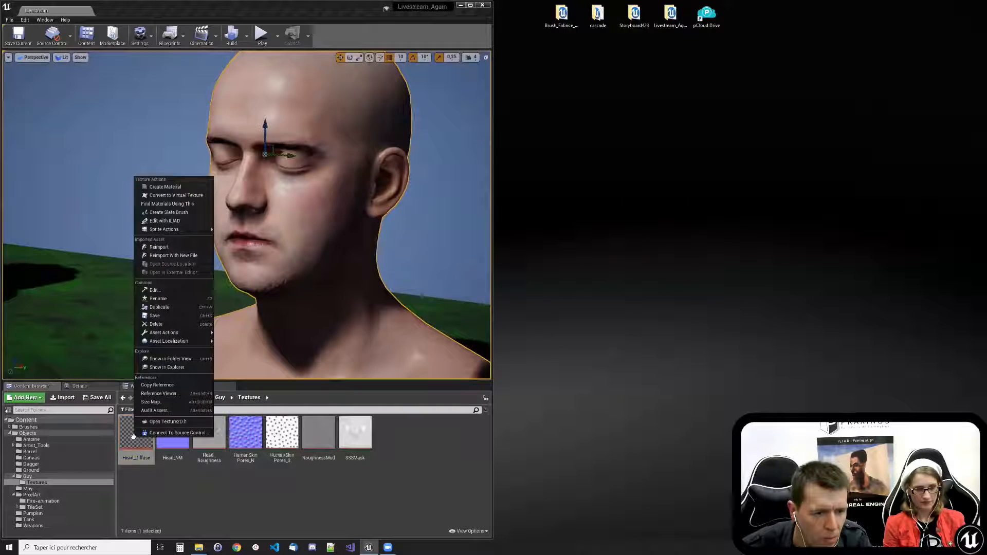
{"action": "left_click", "coordinate": [165, 221]}
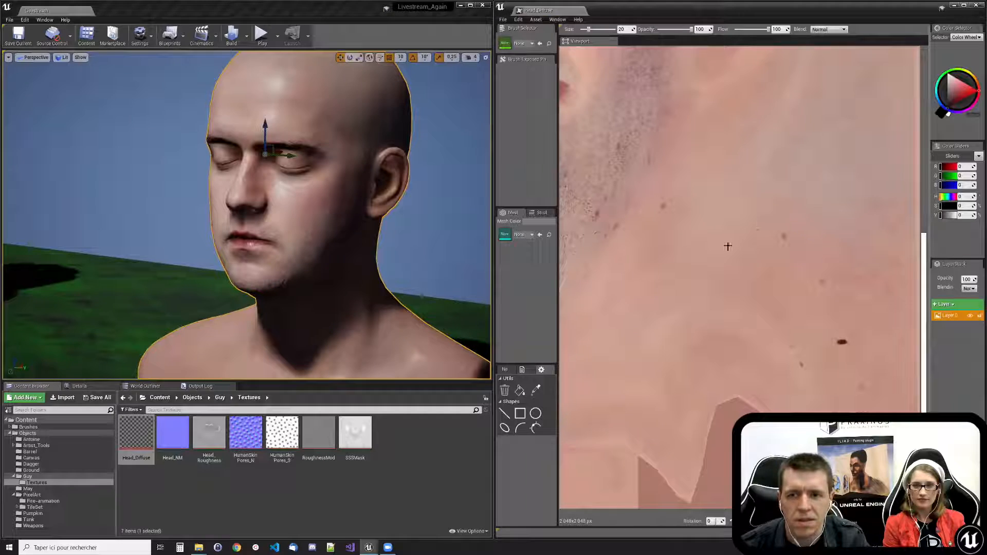
- Frame the face on the Head_Diffuse texture and choose the Bruise_Brush for painting
{"action": "scroll", "coordinate": [680, 229], "scroll_direction": "down", "scroll_amount": 2}
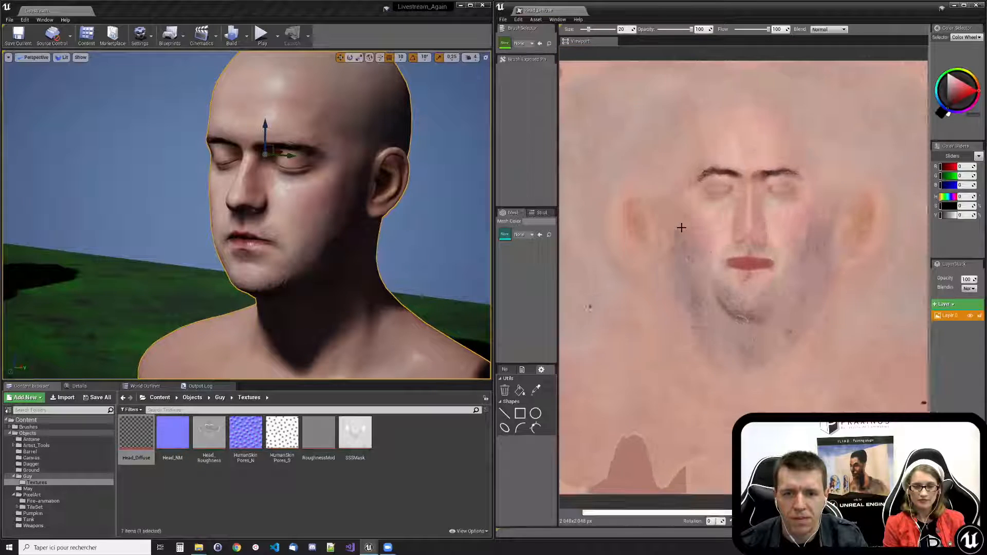
{"action": "scroll", "coordinate": [685, 224], "scroll_direction": "up", "scroll_amount": 4}
{"action": "left_click_drag", "start_coordinate": [661, 514], "coordinate": [709, 514]}
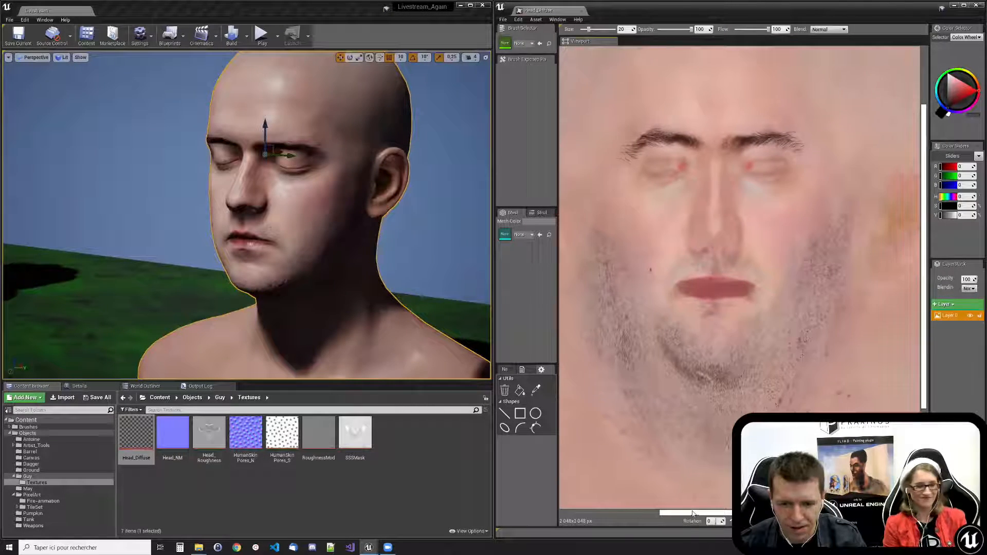
{"action": "scroll", "coordinate": [627, 152], "scroll_direction": "up", "scroll_amount": 1}
{"action": "left_click", "coordinate": [526, 45]}
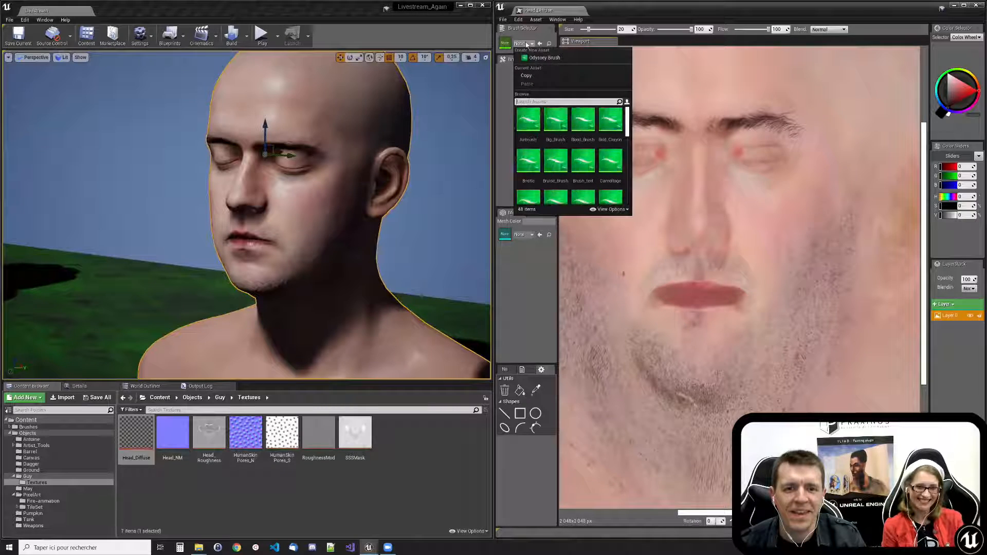
{"action": "type", "text": "br"}
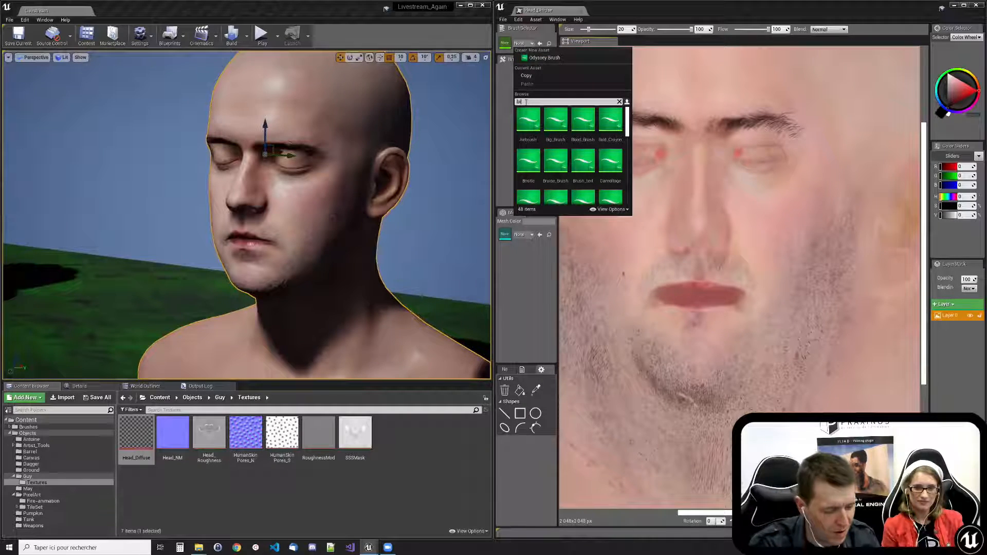
{"action": "type", "text": "uise"}
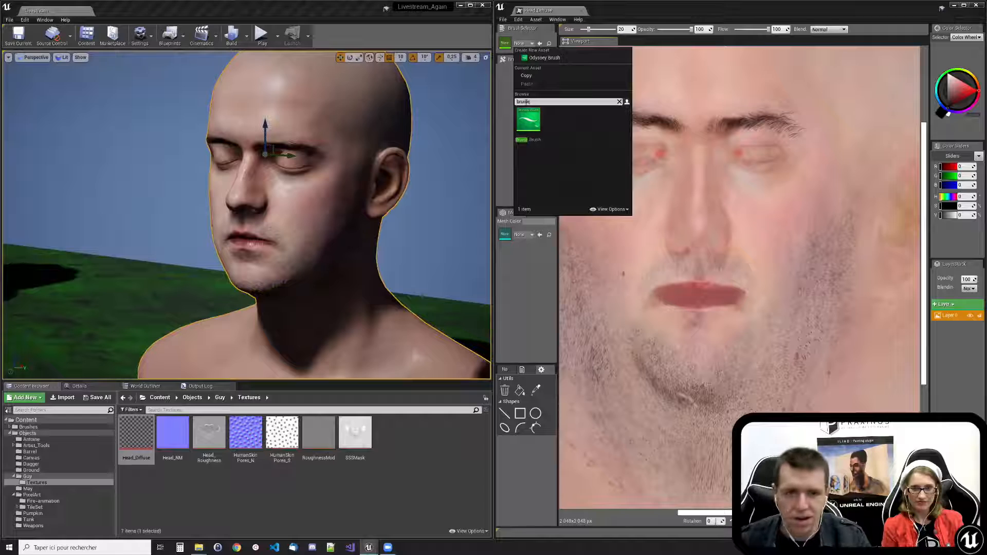
{"action": "left_click", "coordinate": [528, 120]}
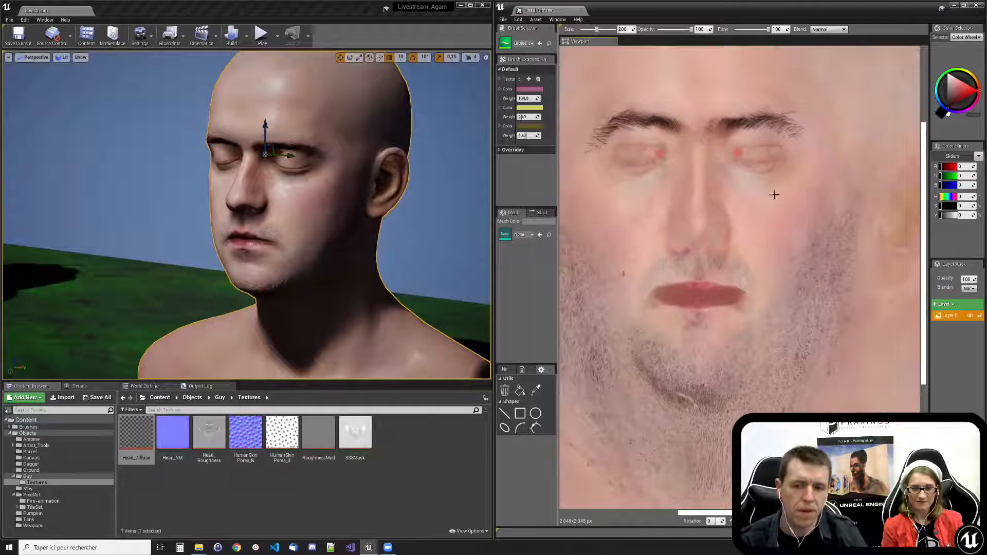
- Add an image layer and paint a dark bruise around the man's left eye with the bruise brush at size 200
{"action": "left_click_drag", "start_coordinate": [759, 167], "coordinate": [750, 164]}
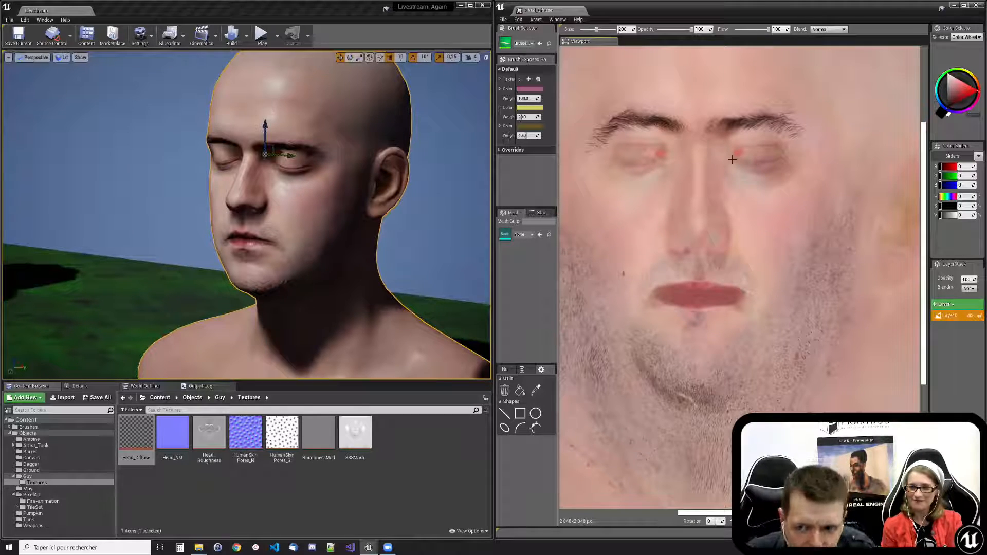
{"action": "left_click", "coordinate": [947, 305]}
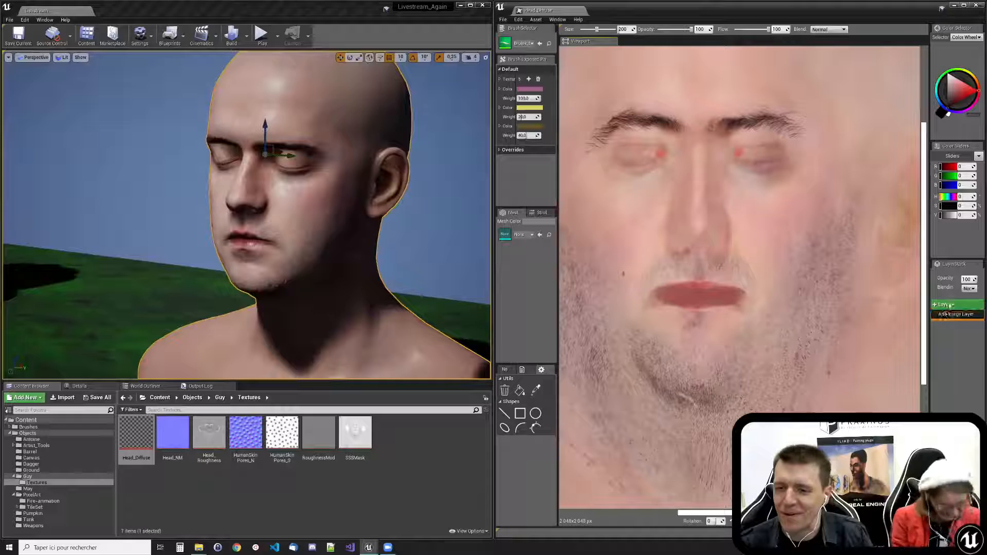
{"action": "left_click", "coordinate": [945, 313]}
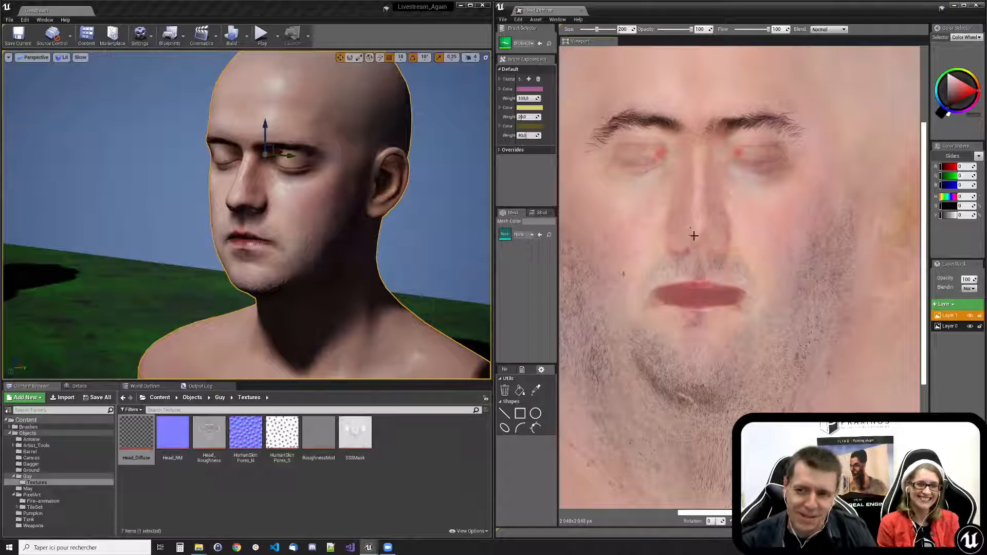
{"action": "mouse_move", "coordinate": [782, 170]}
{"action": "left_mouse_down"}
{"action": "mouse_move", "coordinate": [766, 178]}
{"action": "mouse_move", "coordinate": [772, 167]}
{"action": "mouse_move", "coordinate": [788, 188]}
{"action": "mouse_move", "coordinate": [740, 149]}
{"action": "mouse_move", "coordinate": [766, 200]}
{"action": "mouse_move", "coordinate": [720, 185]}
{"action": "mouse_move", "coordinate": [786, 171]}
{"action": "mouse_move", "coordinate": [739, 193]}
{"action": "left_mouse_up"}
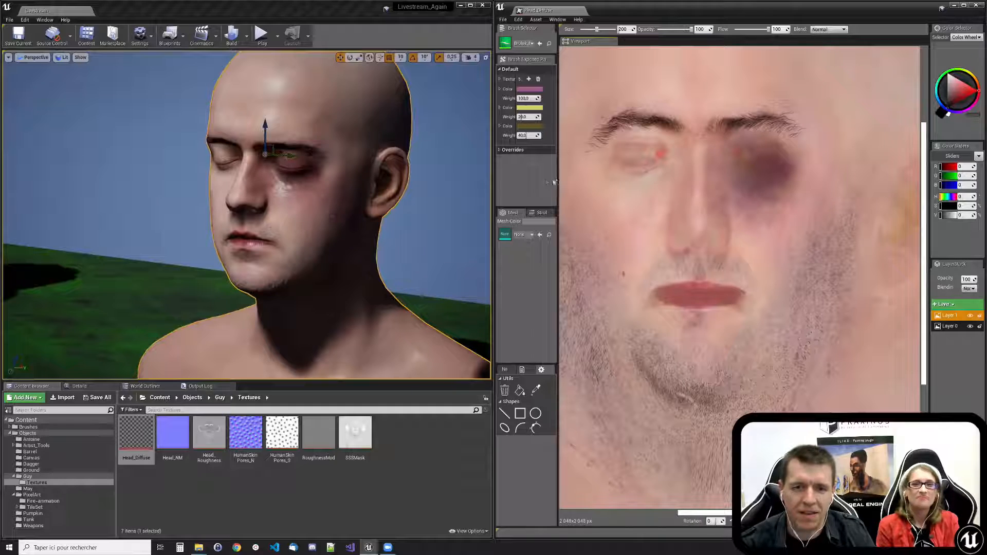
- Check the bruise brush's Color 1 in the color picker, and extend the bruise around the man's left eye with more strokes
{"action": "left_click_drag", "start_coordinate": [555, 182], "coordinate": [609, 181]}
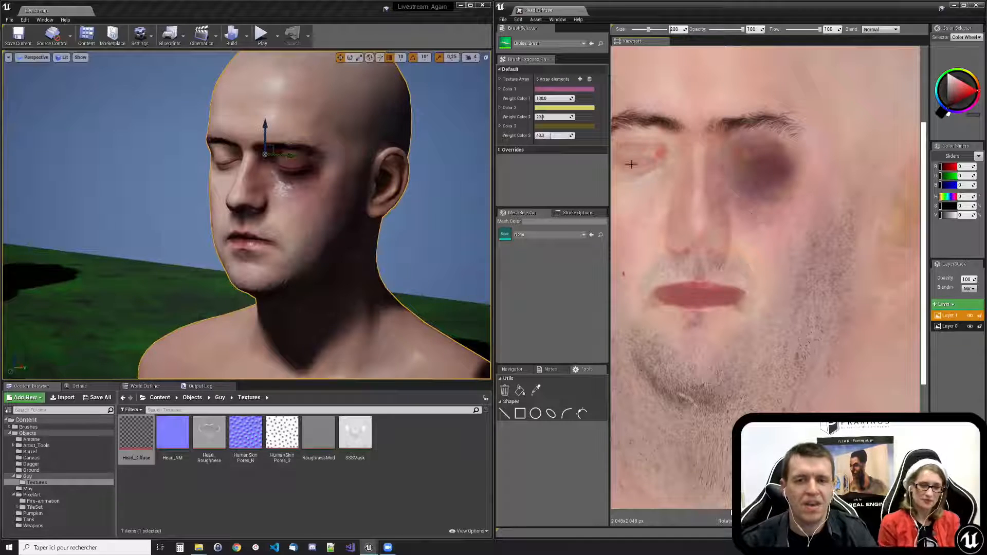
{"action": "left_click", "coordinate": [563, 89]}
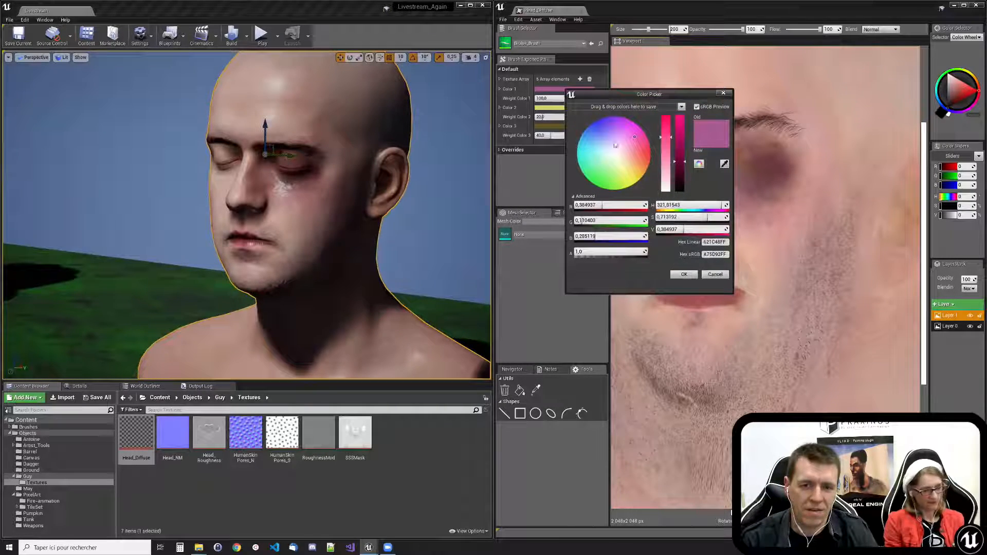
{"action": "left_click", "coordinate": [724, 94]}
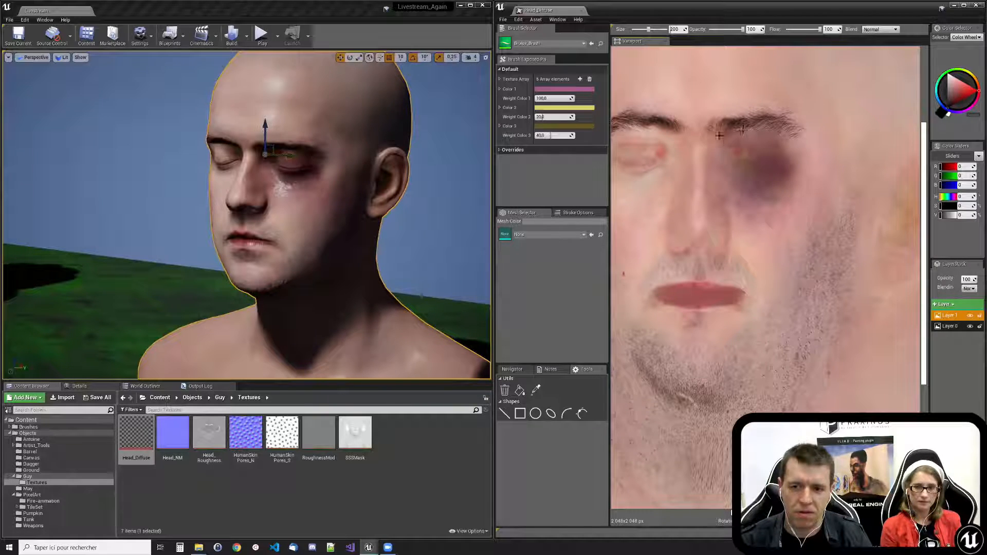
{"action": "mouse_move", "coordinate": [719, 136]}
{"action": "left_mouse_down"}
{"action": "mouse_move", "coordinate": [731, 165]}
{"action": "mouse_move", "coordinate": [727, 216]}
{"action": "left_mouse_up"}
{"action": "left_click_drag", "start_coordinate": [802, 152], "coordinate": [796, 216]}
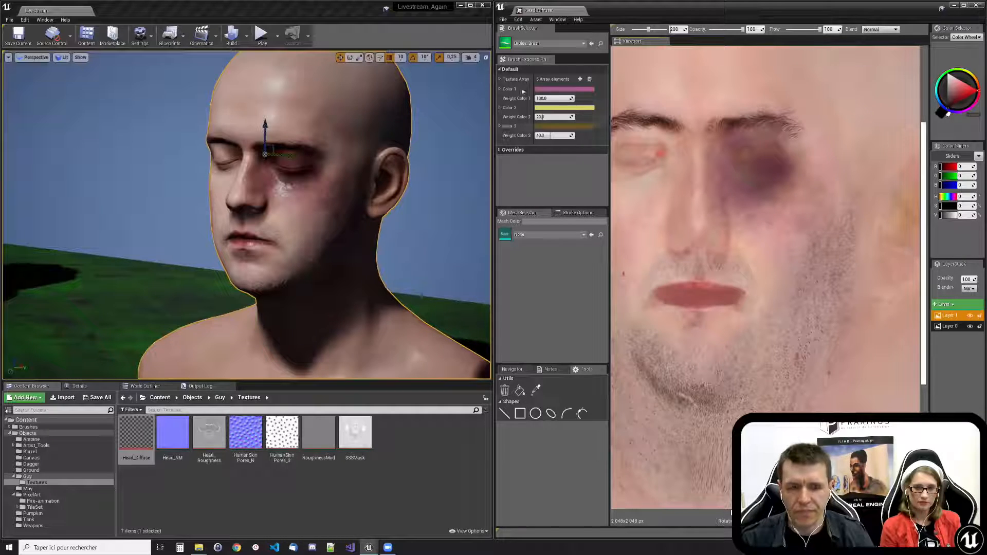
- Examine the stamp textures in the bruise brush's Texture Array
{"action": "left_click", "coordinate": [500, 79]}
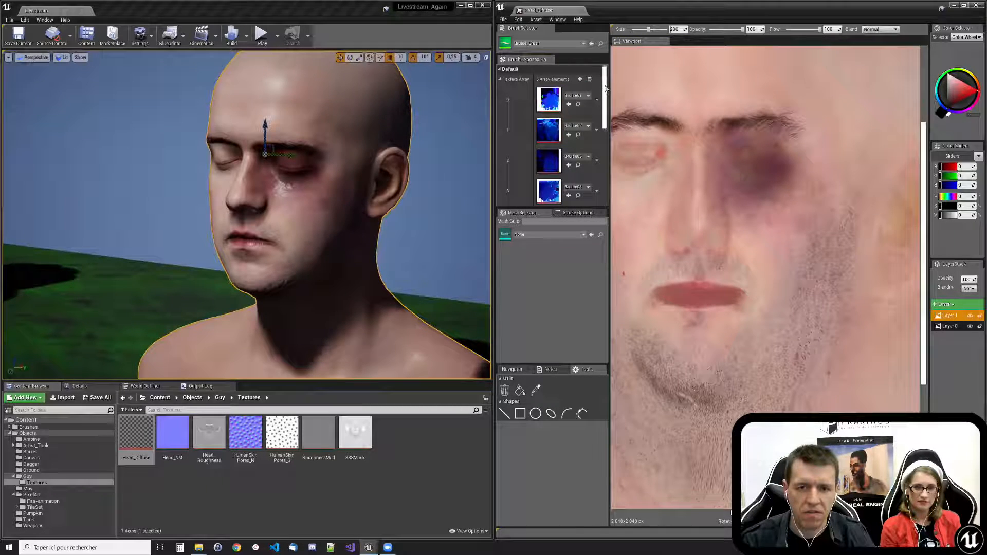
{"action": "scroll", "coordinate": [600, 136], "scroll_direction": "down", "scroll_amount": 3}
{"action": "scroll", "coordinate": [599, 134], "scroll_direction": "up", "scroll_amount": 3}
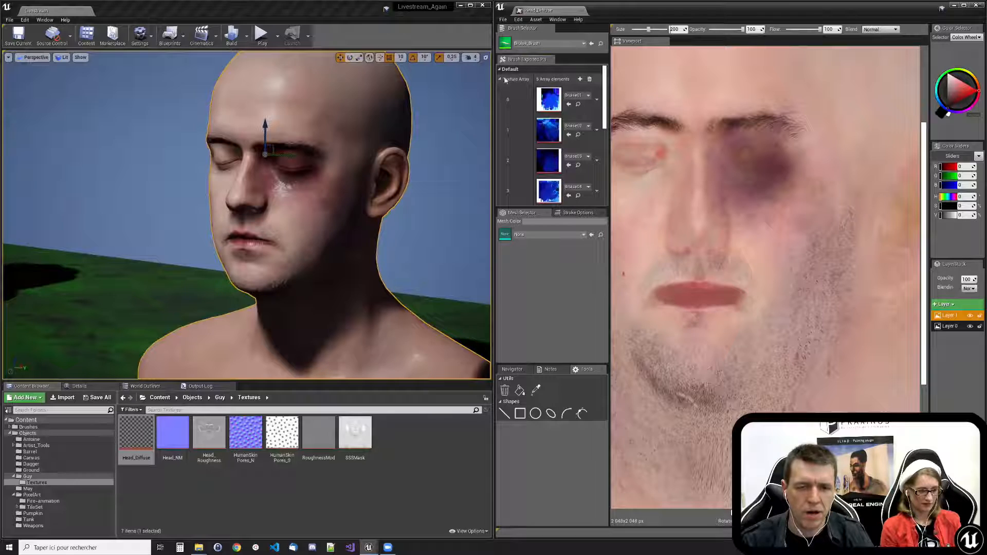
{"action": "left_click", "coordinate": [501, 80]}
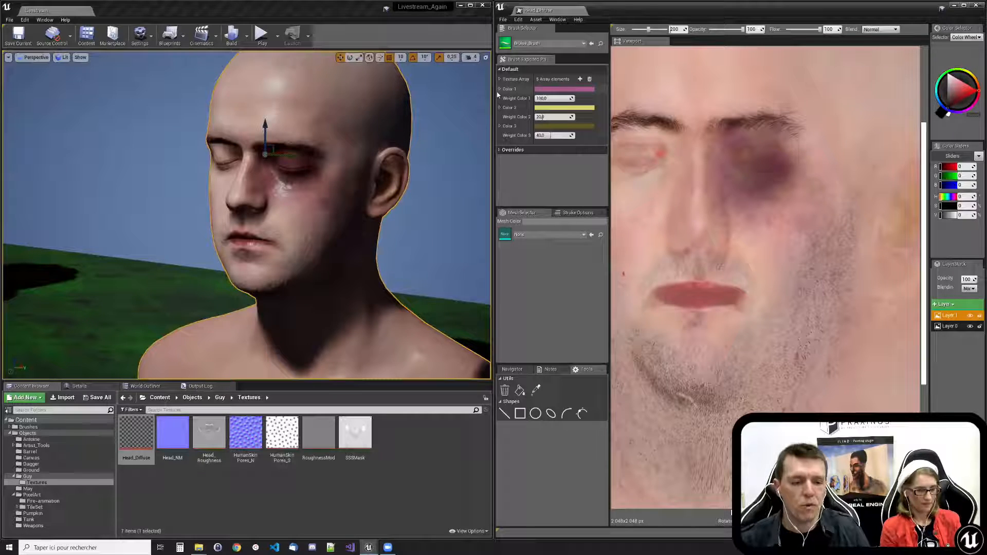
- Find and choose the Scar_Brush, and add a new layer above the bruise layer
{"action": "left_click", "coordinate": [538, 44]}
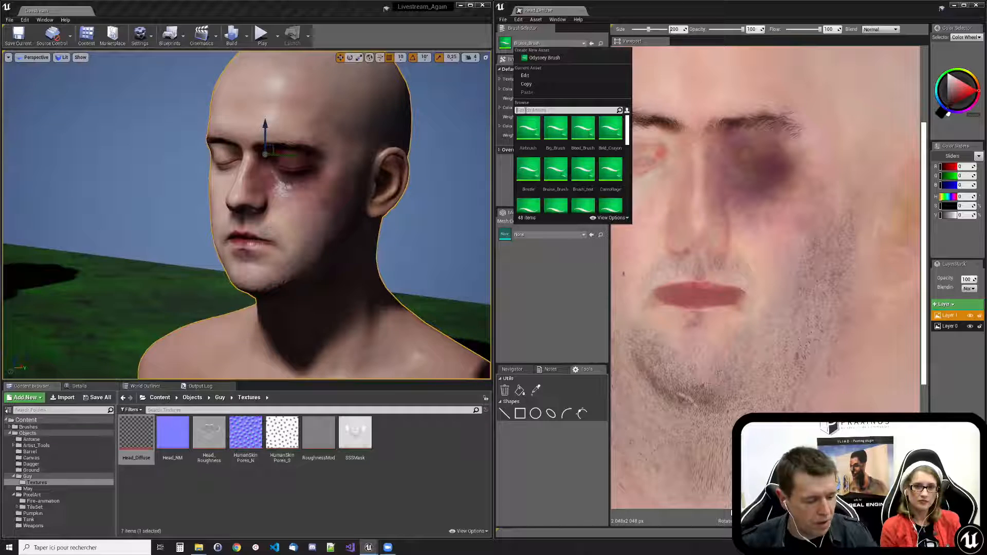
{"action": "type", "text": "scar"}
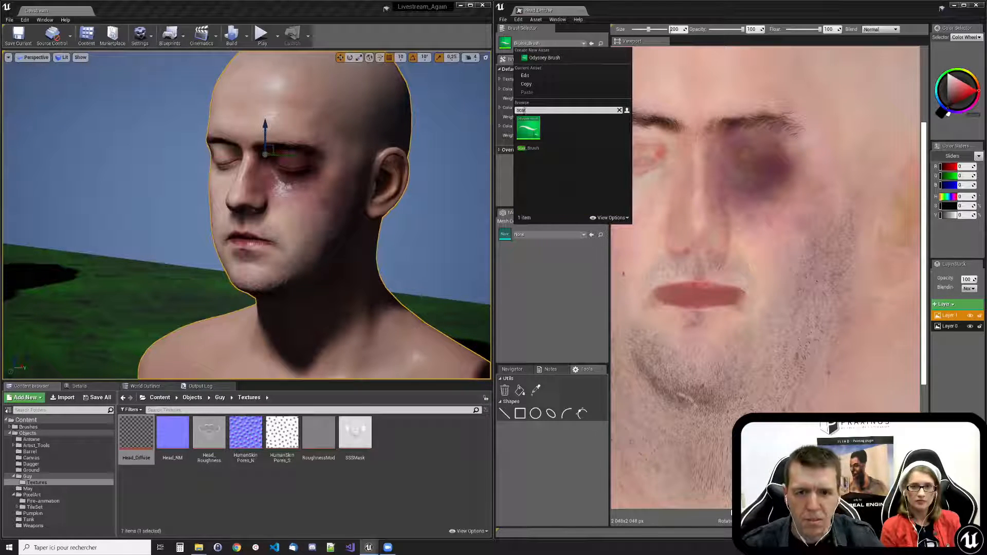
{"action": "left_click", "coordinate": [528, 127]}
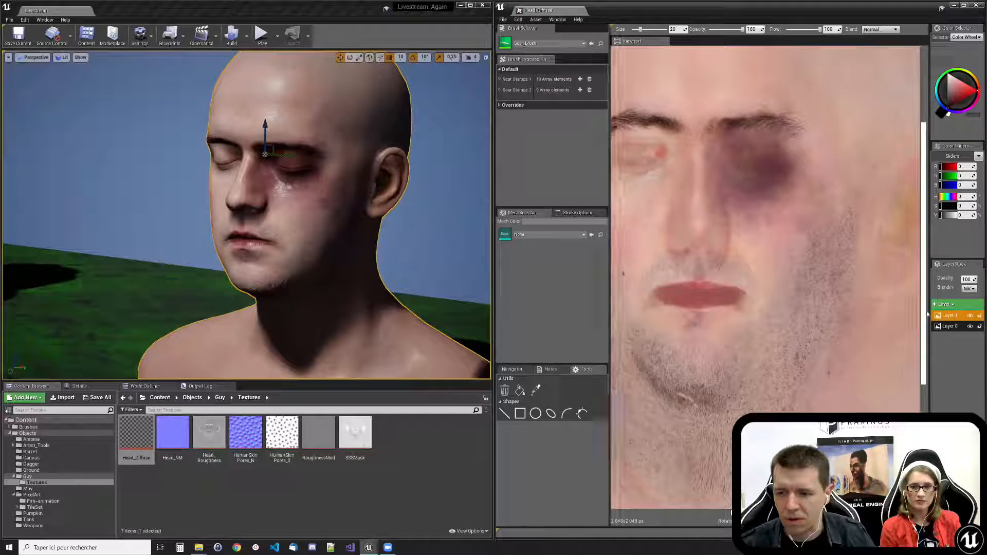
{"action": "left_click", "coordinate": [943, 304]}
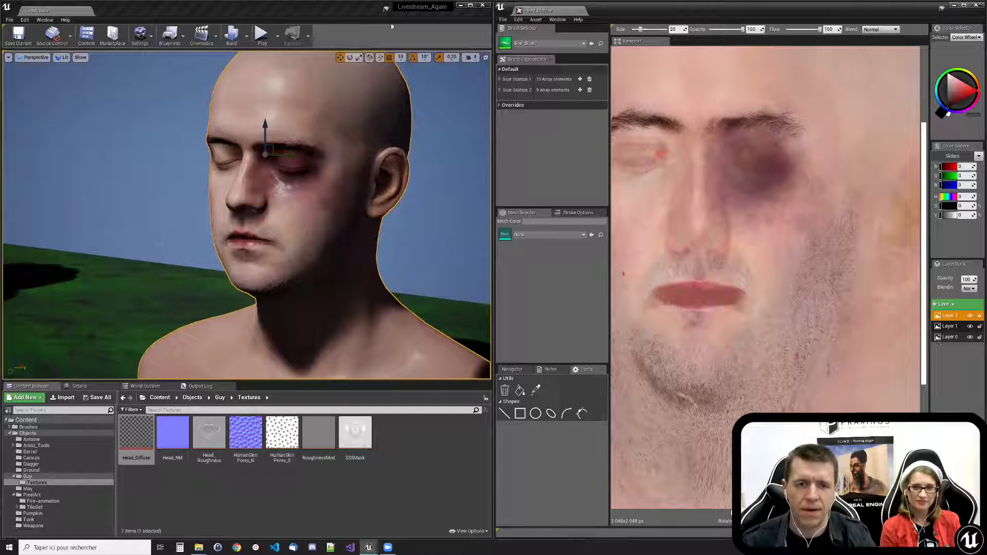
- Review the scar textures held in the brush's Scar Stamps 1 and Scar Stamps 2 arrays
{"action": "left_click", "coordinate": [499, 79]}
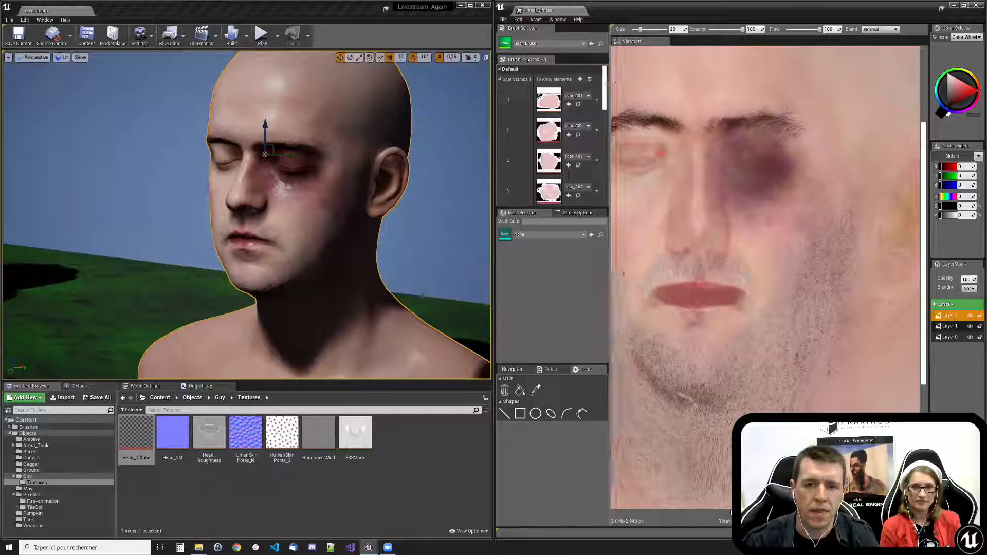
{"action": "scroll", "coordinate": [550, 134], "scroll_direction": "down", "scroll_amount": 10}
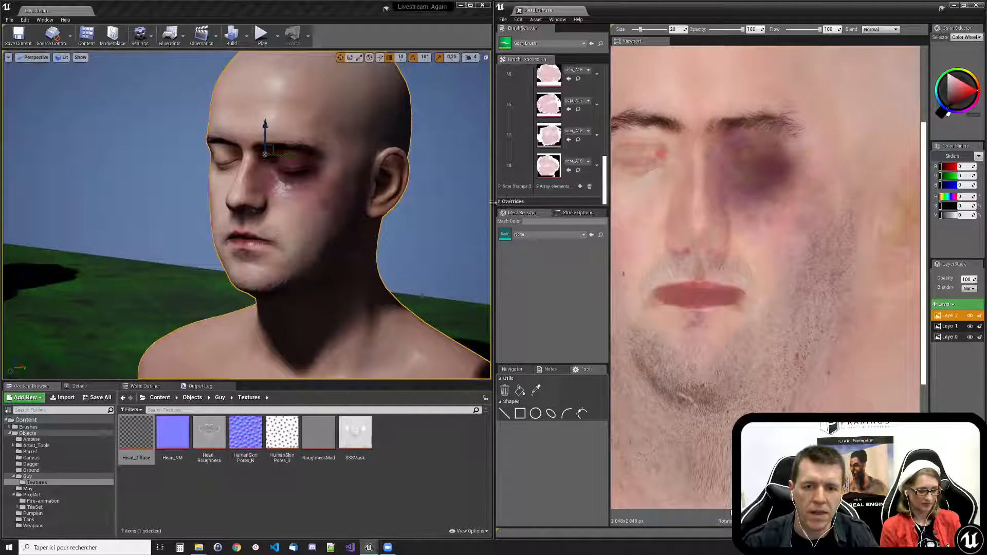
{"action": "left_click", "coordinate": [499, 186]}
{"action": "scroll", "coordinate": [594, 196], "scroll_direction": "down", "scroll_amount": 5}
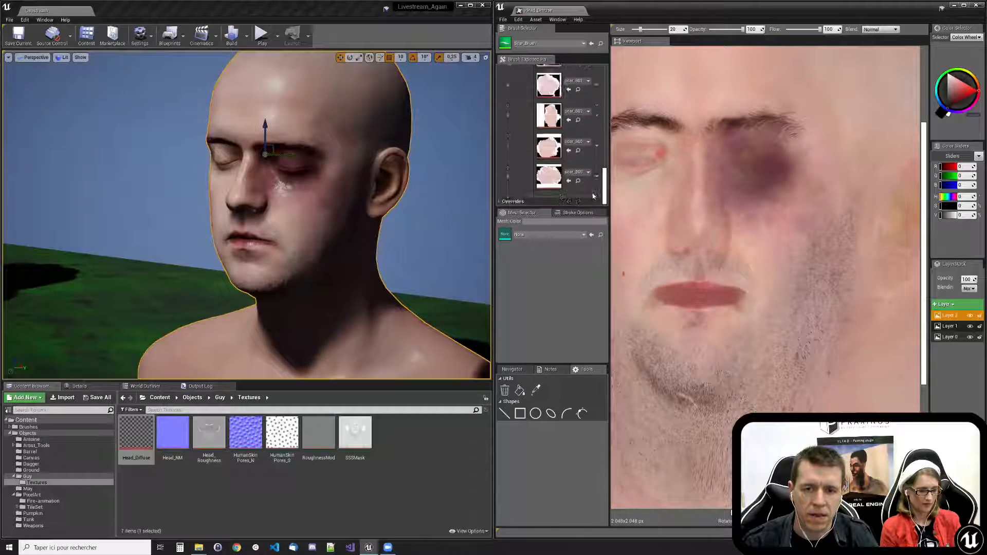
{"action": "scroll", "coordinate": [593, 196], "scroll_direction": "up", "scroll_amount": 15}
{"action": "left_click", "coordinate": [499, 80]}
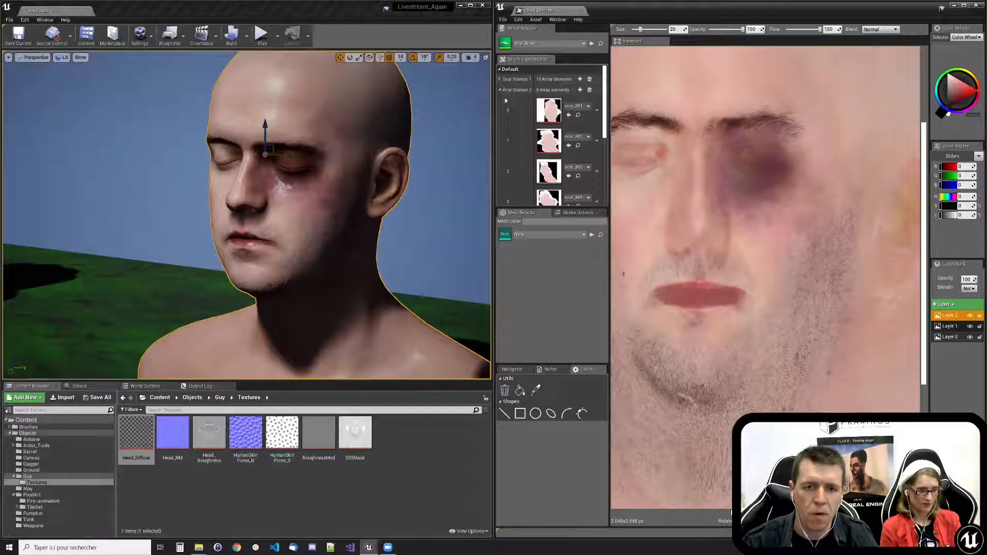
{"action": "left_click", "coordinate": [499, 90]}
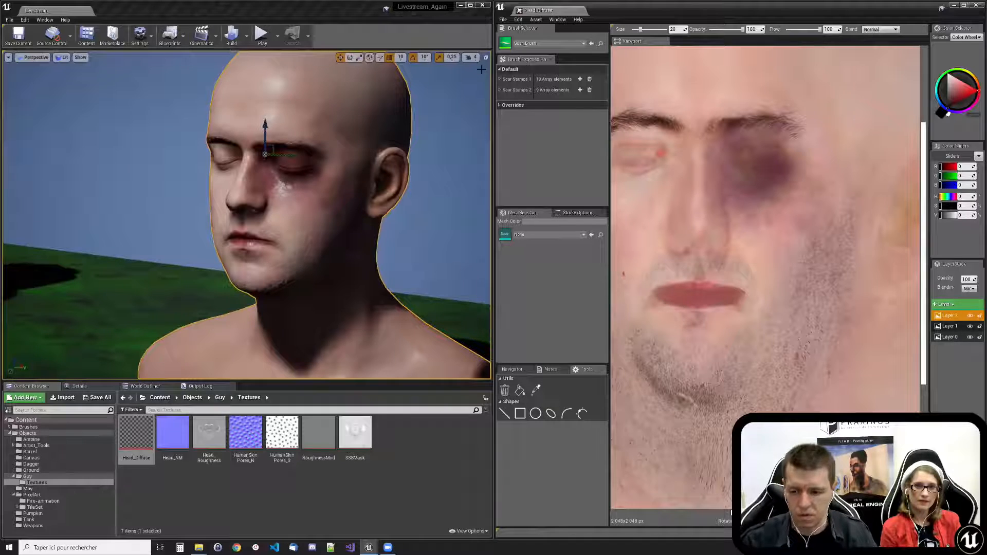
- Paint a stitched scar from the man's left eyebrow across the temple and down the cheek
{"action": "scroll", "coordinate": [777, 293], "scroll_direction": "down", "scroll_amount": 2}
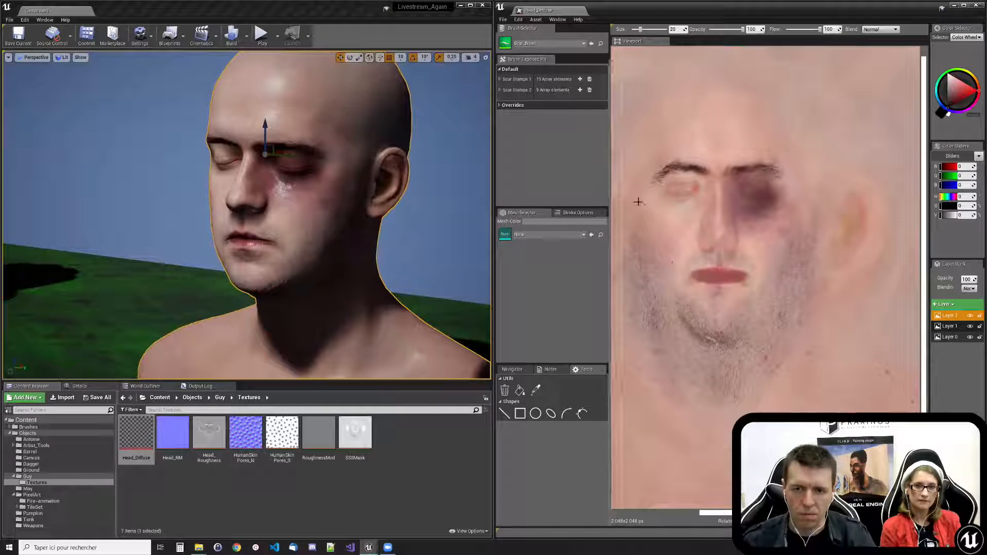
{"action": "mouse_move", "coordinate": [763, 163]}
{"action": "left_mouse_down"}
{"action": "mouse_move", "coordinate": [800, 216]}
{"action": "mouse_move", "coordinate": [790, 324]}
{"action": "left_mouse_up"}
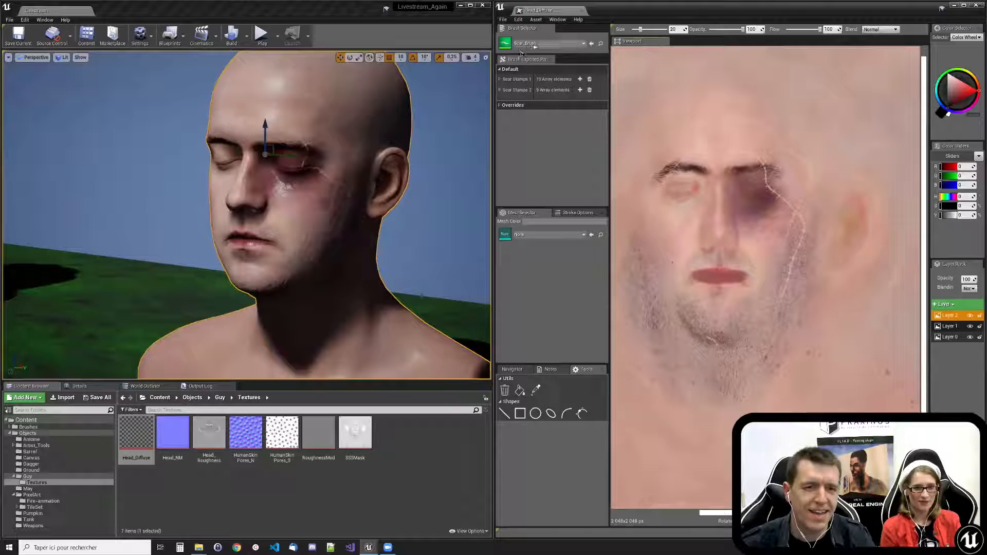
- Find the Blood_Brush and make it the current brush
{"action": "left_click", "coordinate": [545, 43]}
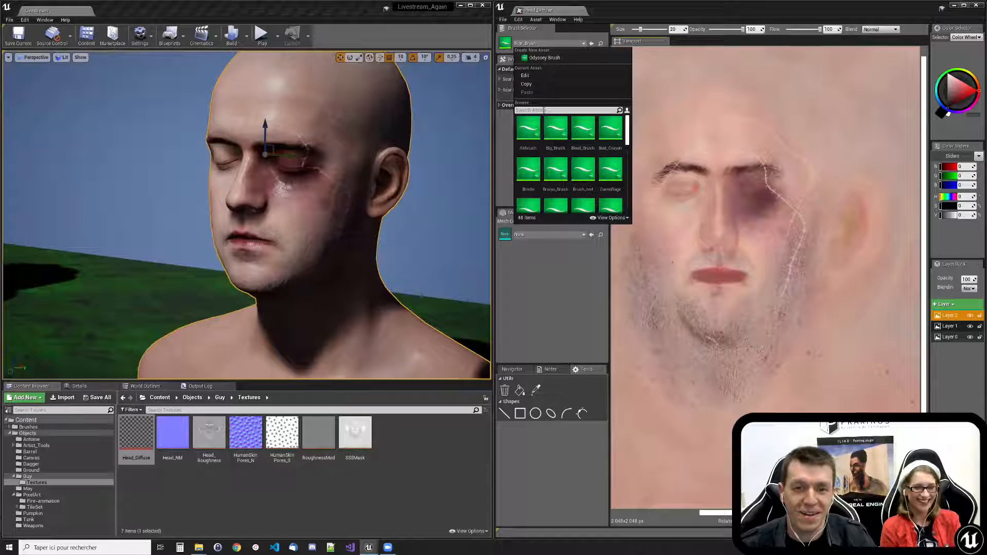
{"action": "type", "text": "blood"}
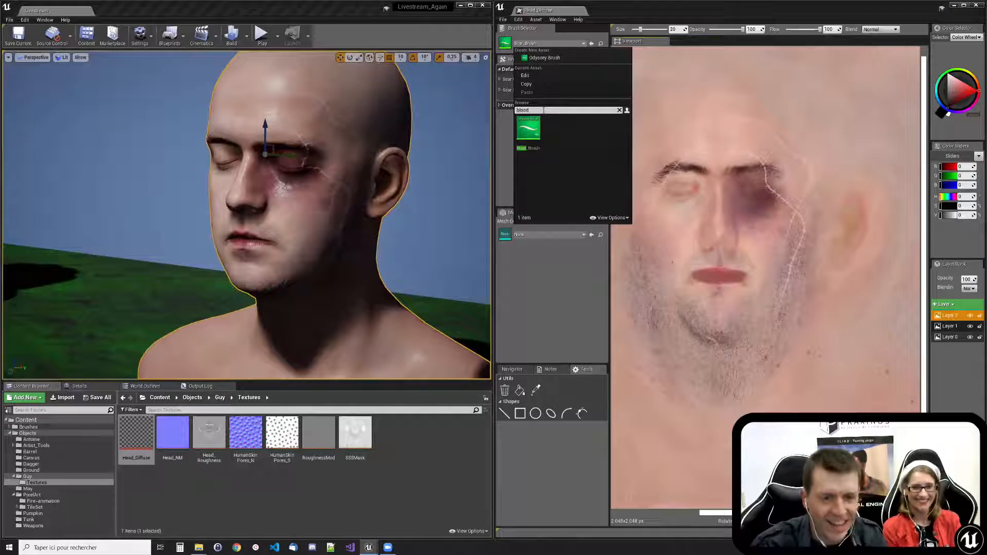
{"action": "left_click", "coordinate": [534, 126]}
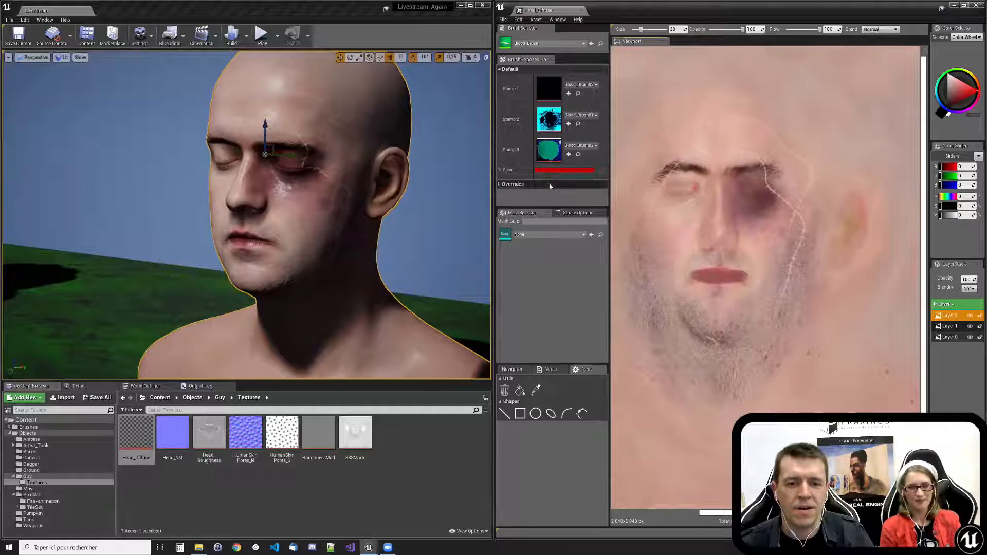
- Open the Blood_Brush event graph in a maximized window and survey its three stamp chains and color nodes
{"action": "double_click", "coordinate": [504, 43]}
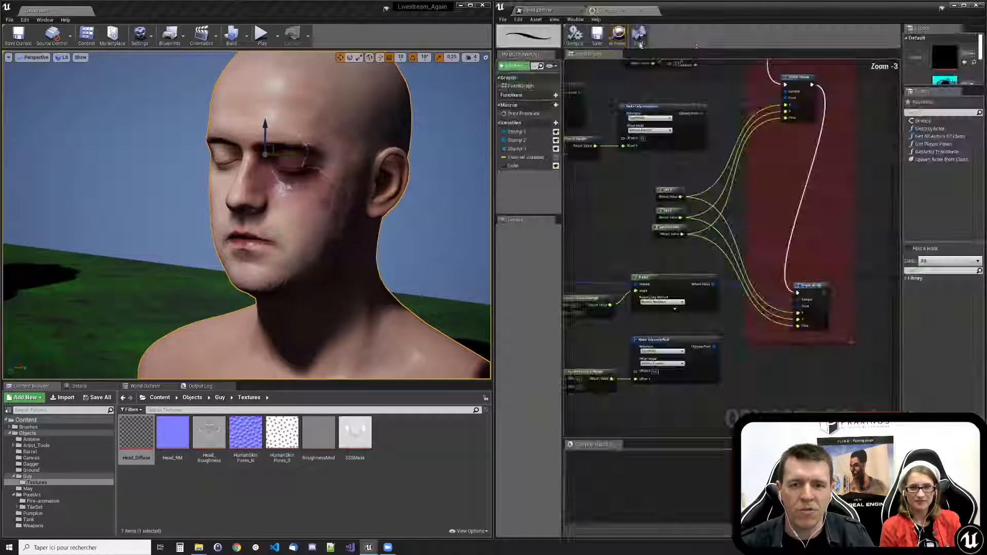
{"action": "scroll", "coordinate": [817, 292], "scroll_direction": "down", "scroll_amount": 4}
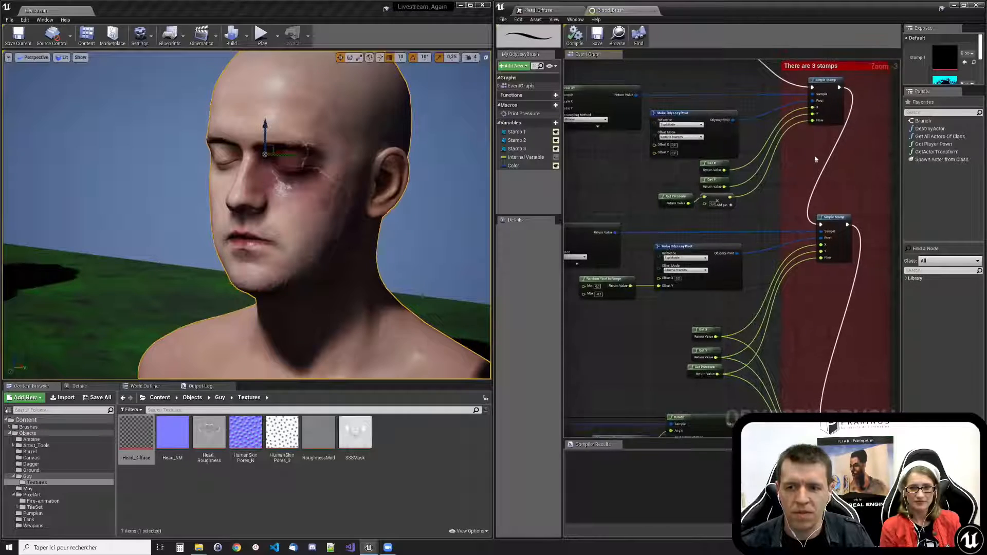
{"action": "scroll", "coordinate": [654, 220], "scroll_direction": "up", "scroll_amount": 5}
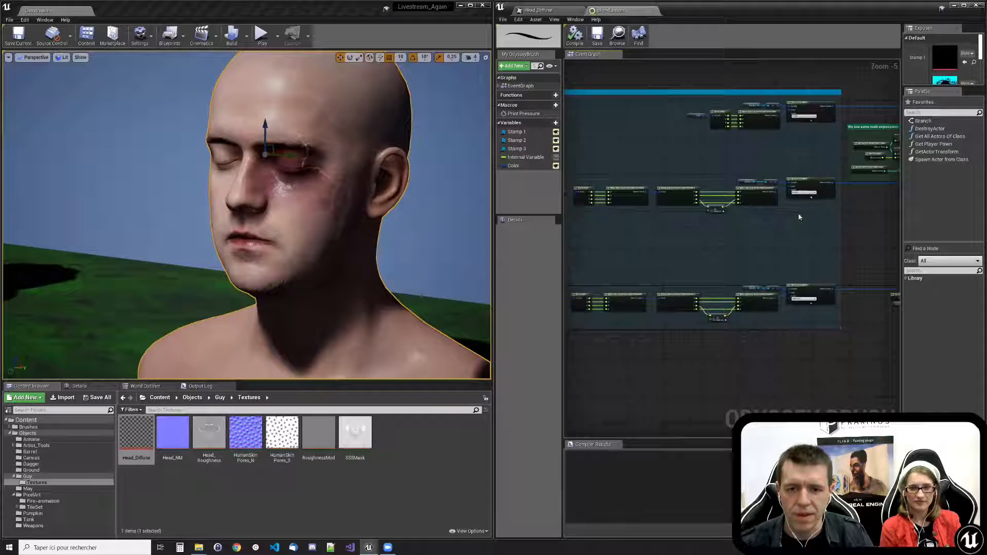
{"action": "scroll", "coordinate": [709, 263], "scroll_direction": "down", "scroll_amount": 1}
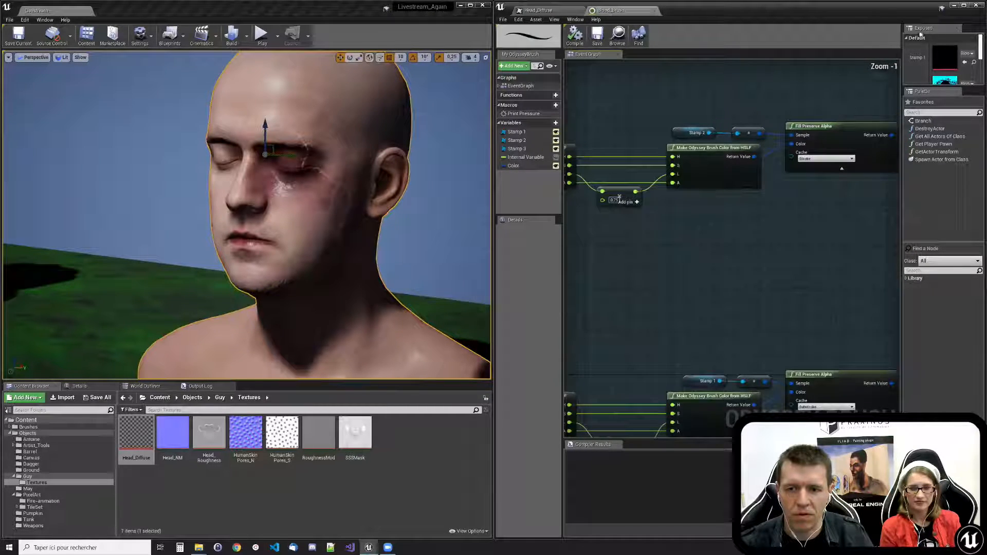
{"action": "left_click", "coordinate": [964, 6]}
{"action": "right_click_drag", "start_coordinate": [473, 254], "coordinate": [525, 275]}
{"action": "scroll", "coordinate": [525, 276], "scroll_direction": "up", "scroll_amount": 1}
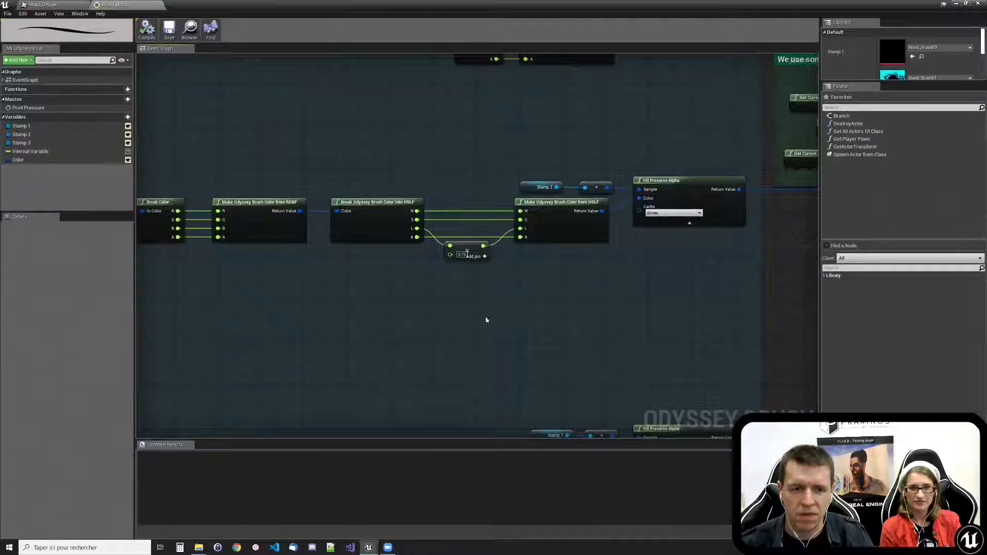
- Examine the graph's HSLF lightness adjustments, Fill Preserve Alpha nodes, pressure-based scaling and math expressions
{"action": "right_click_drag", "start_coordinate": [262, 299], "coordinate": [487, 211]}
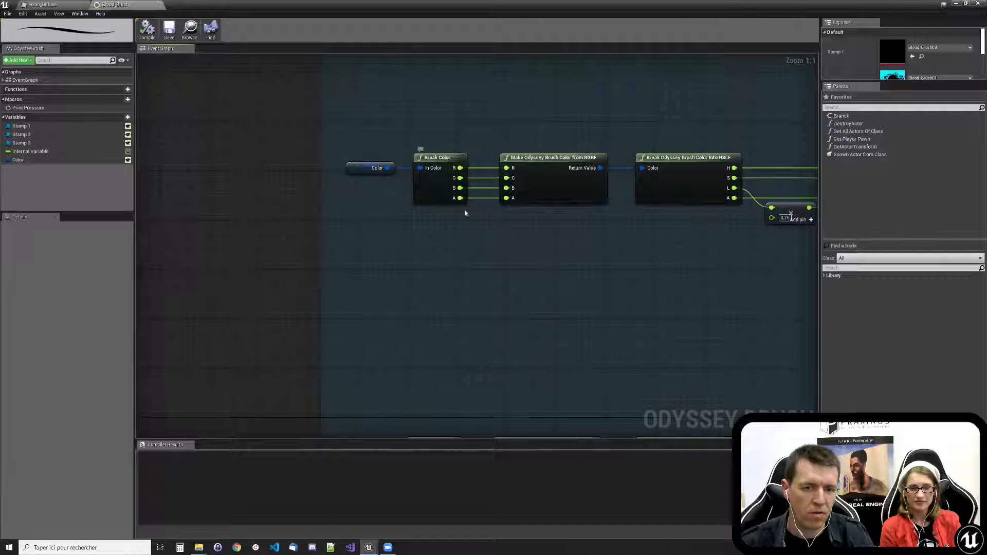
{"action": "right_click_drag", "start_coordinate": [586, 281], "coordinate": [187, 178]}
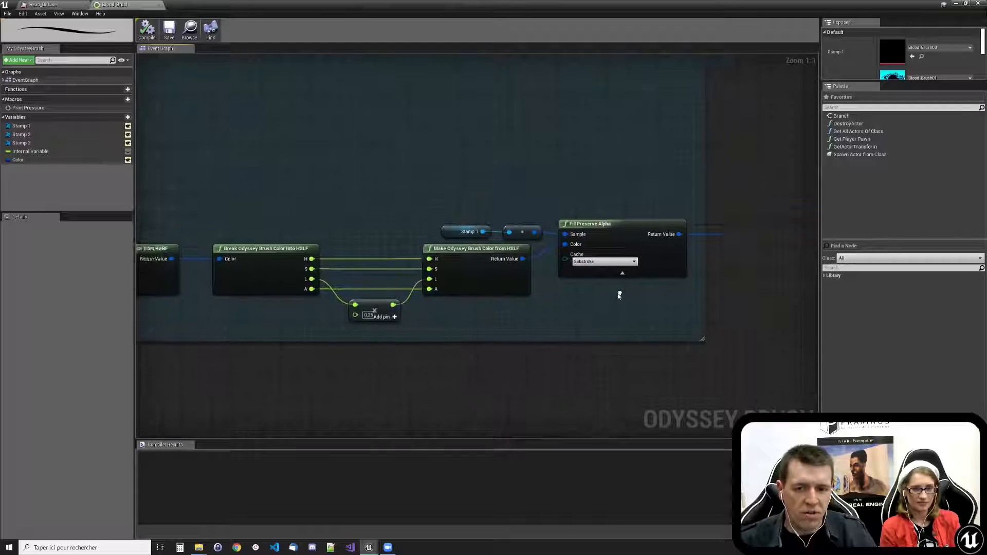
{"action": "right_click_drag", "start_coordinate": [617, 308], "coordinate": [259, 475]}
{"action": "right_click_drag", "start_coordinate": [333, 405], "coordinate": [176, 360]}
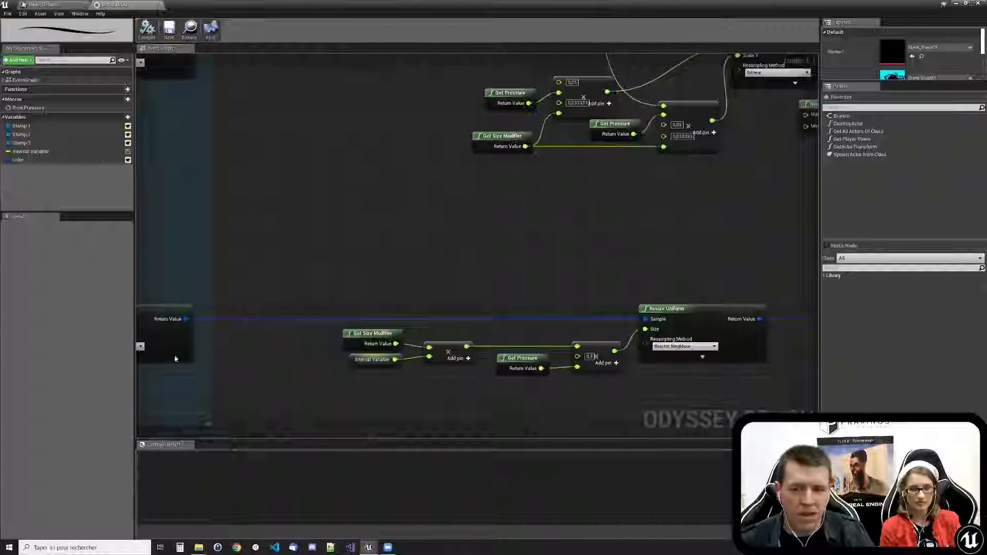
{"action": "right_click_drag", "start_coordinate": [506, 251], "coordinate": [357, 361]}
{"action": "scroll", "coordinate": [442, 304], "scroll_direction": "down", "scroll_amount": 2}
{"action": "right_click_drag", "start_coordinate": [291, 90], "coordinate": [370, 151]}
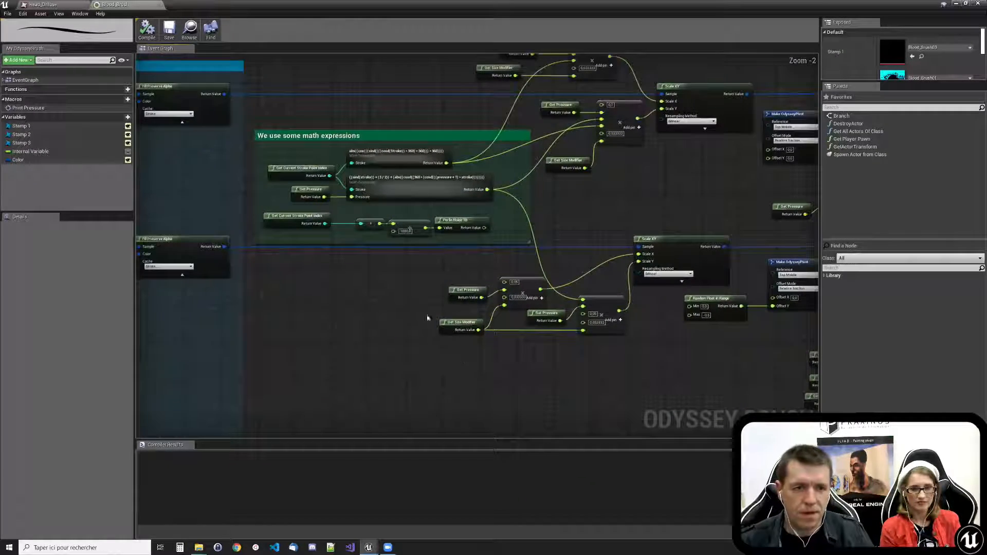
- Close the brush graph, place the texture editor beside the level viewport, and paint a blood trail from the mouth down the chin
{"action": "left_click", "coordinate": [157, 5]}
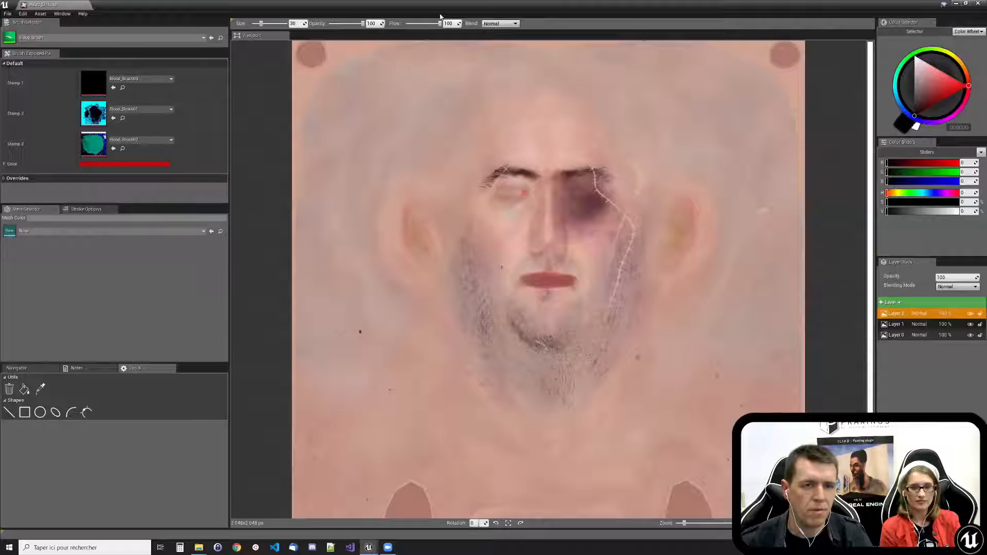
{"action": "key", "text": "super+Right"}
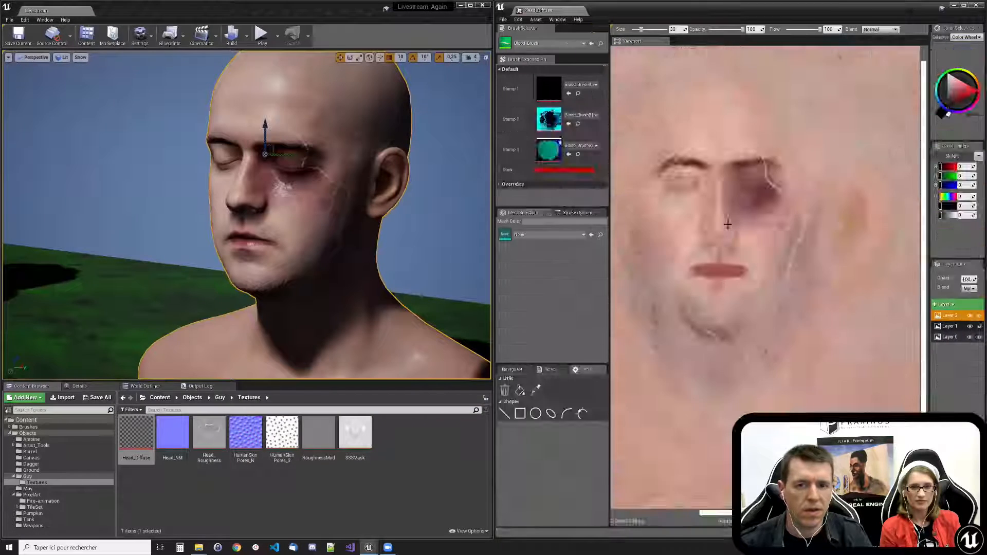
{"action": "scroll", "coordinate": [740, 224], "scroll_direction": "up", "scroll_amount": 3}
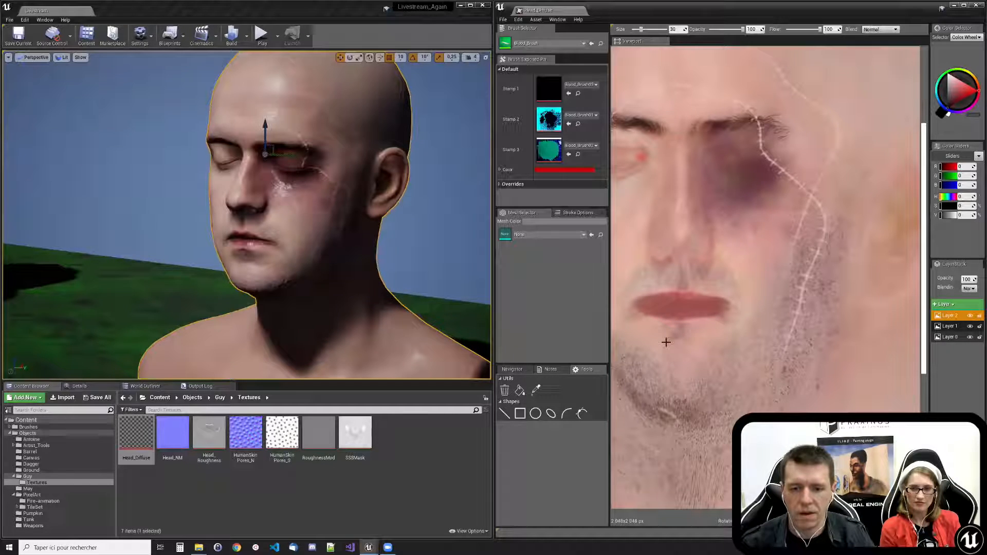
{"action": "mouse_move", "coordinate": [678, 304]}
{"action": "left_mouse_down"}
{"action": "mouse_move", "coordinate": [730, 314]}
{"action": "mouse_move", "coordinate": [709, 407]}
{"action": "left_mouse_up"}
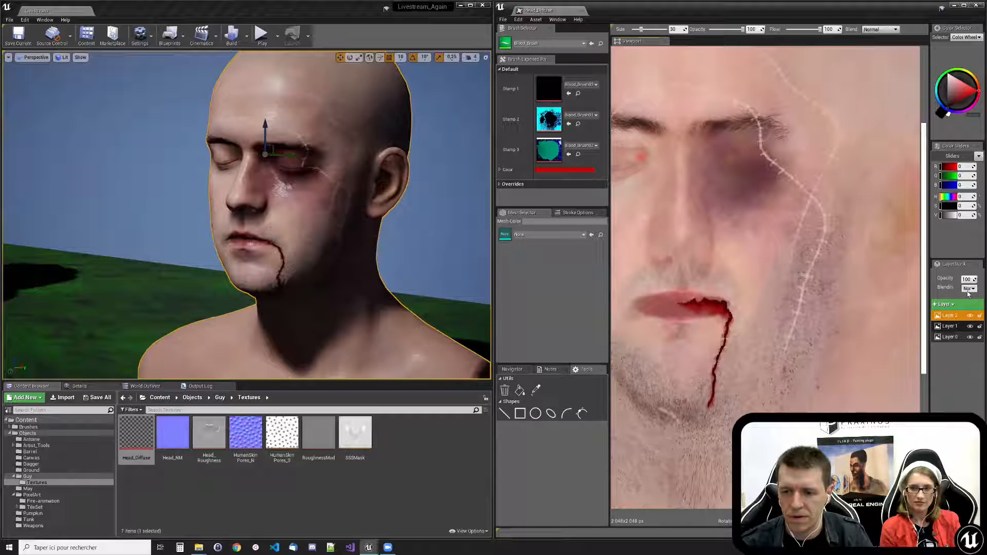
- Switch to the Airbrush in Erase blend mode and erase the blood trail at the mouth and chin
{"action": "left_click", "coordinate": [566, 42]}
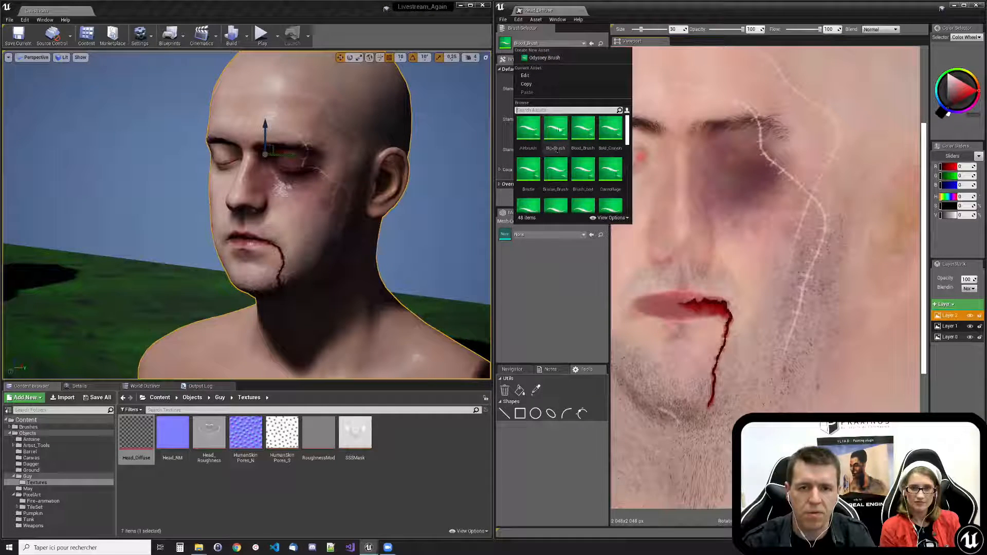
{"action": "left_click", "coordinate": [595, 153]}
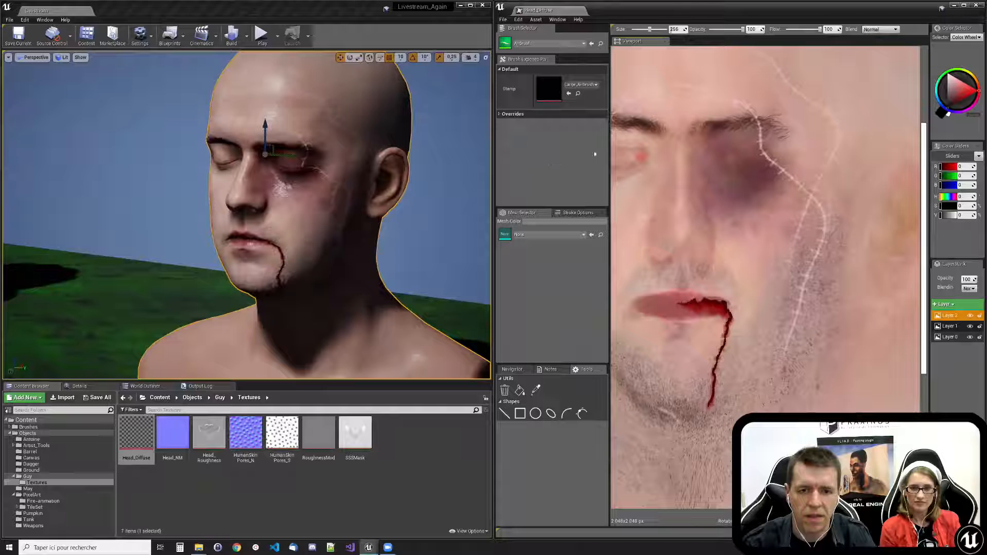
{"action": "left_click", "coordinate": [875, 29]}
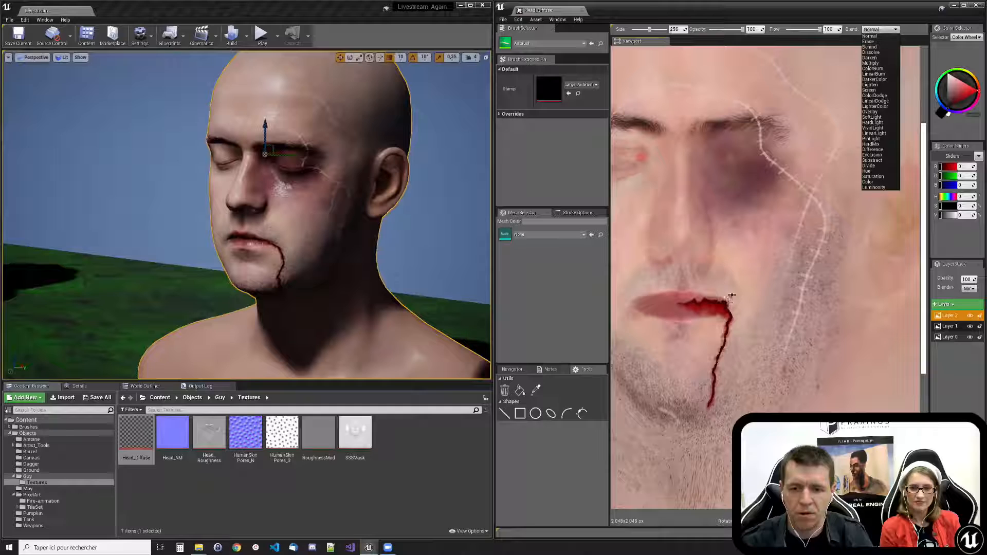
{"action": "left_click", "coordinate": [869, 42]}
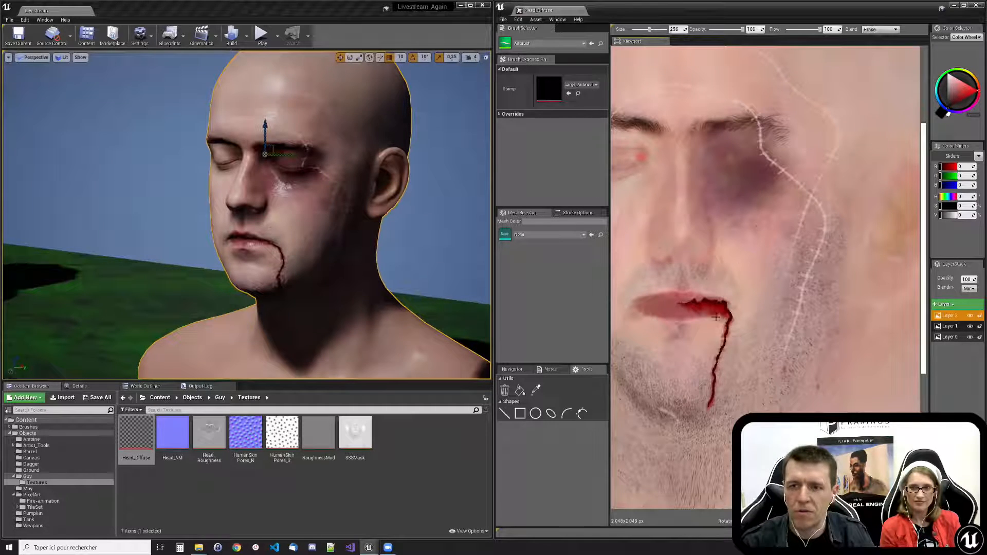
{"action": "mouse_move", "coordinate": [689, 304]}
{"action": "left_mouse_down"}
{"action": "mouse_move", "coordinate": [725, 314]}
{"action": "mouse_move", "coordinate": [711, 394]}
{"action": "mouse_move", "coordinate": [715, 358]}
{"action": "left_mouse_up"}
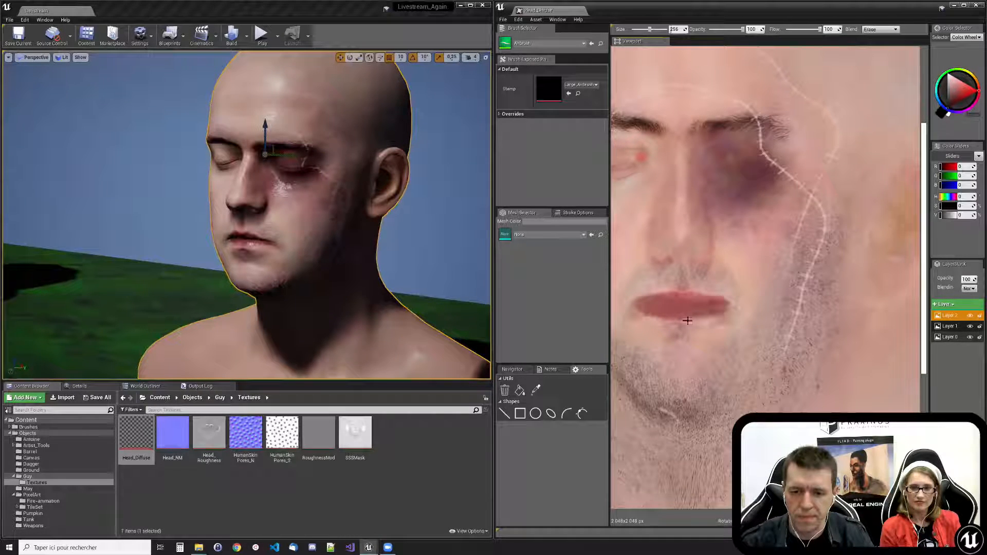
- Add a new layer on top of the stack and set its blending mode to Multiply
{"action": "left_click", "coordinate": [944, 304]}
{"action": "left_click", "coordinate": [967, 289]}
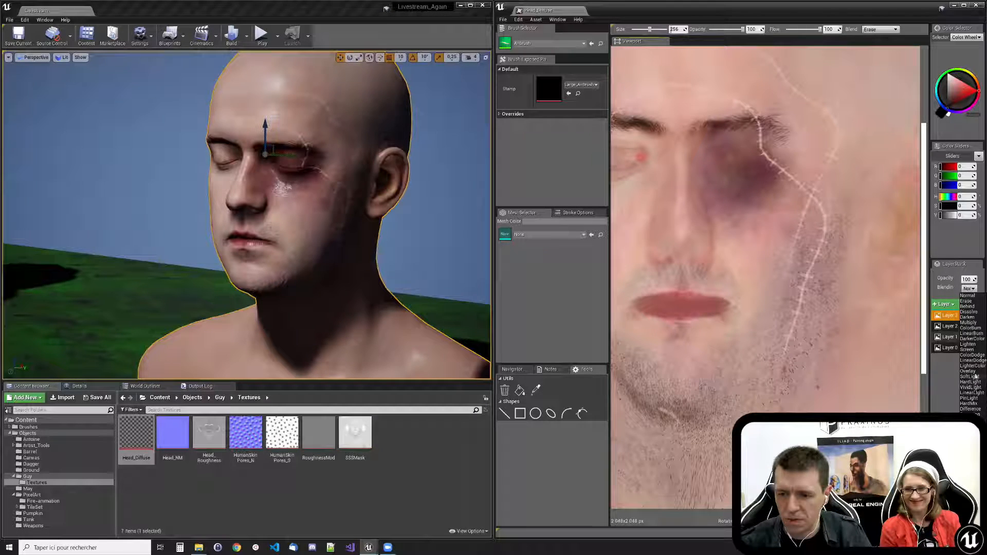
{"action": "left_click", "coordinate": [974, 323]}
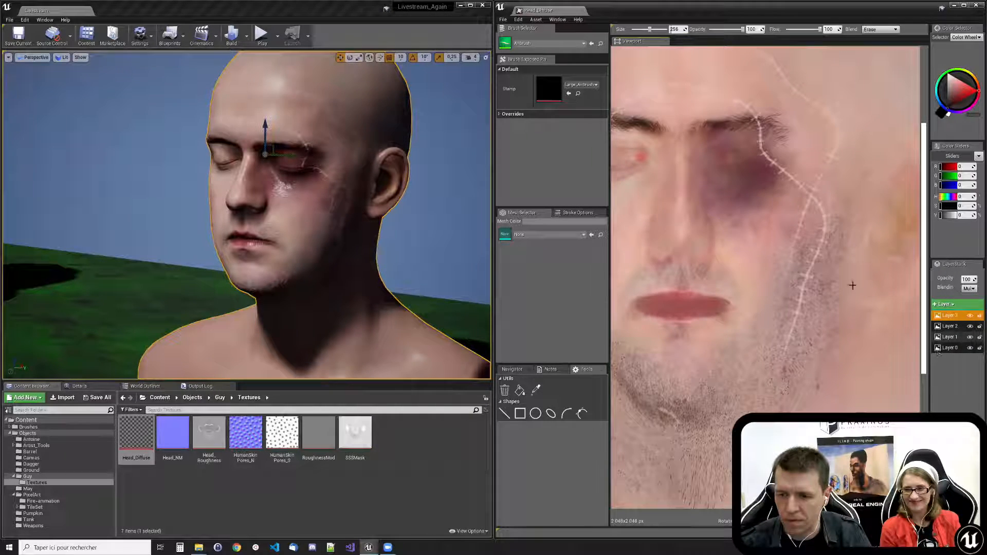
- With the Blood_Brush, paint a blood trail from the mouth down the chin and two trails around the bruised eye
{"action": "left_click", "coordinate": [537, 43]}
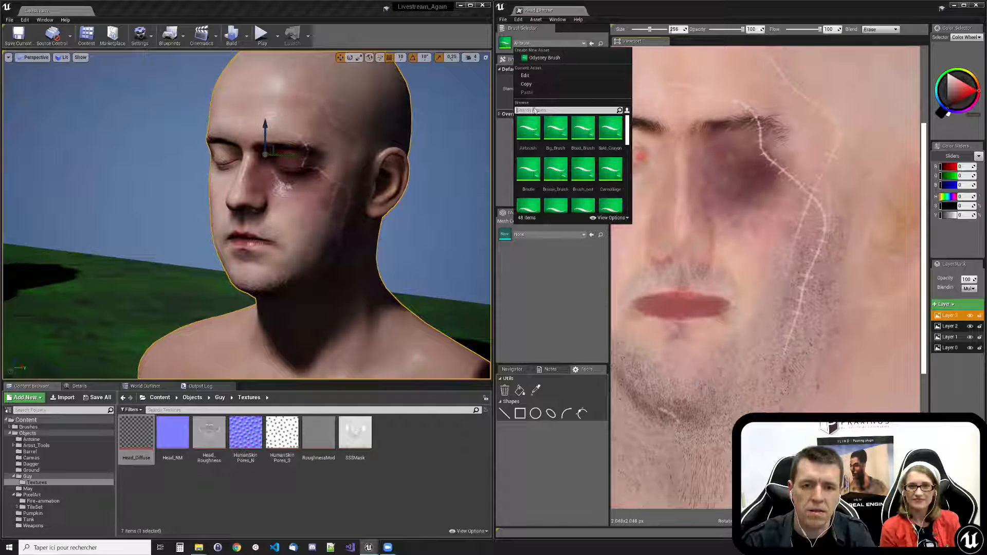
{"action": "type", "text": "blod"}
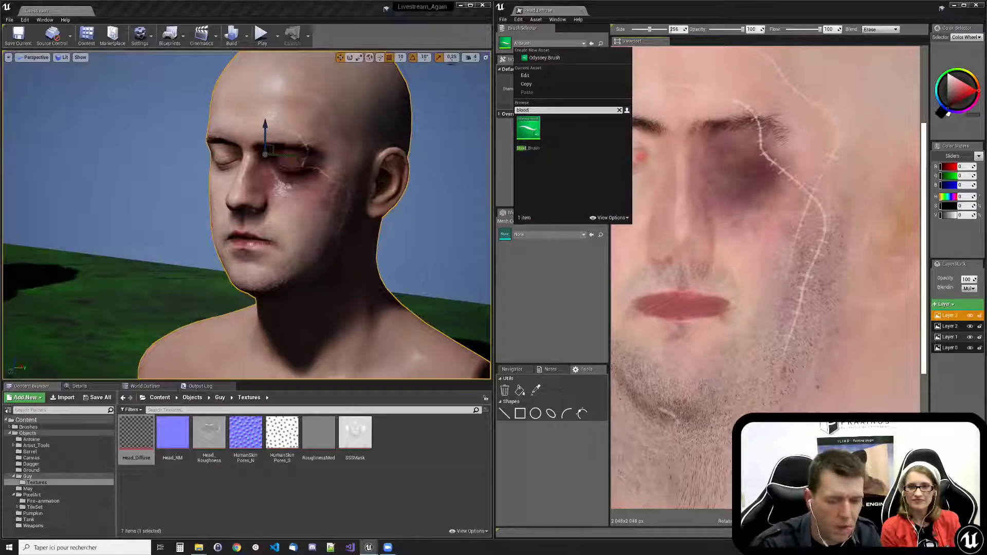
{"action": "left_click", "coordinate": [528, 128]}
{"action": "mouse_move", "coordinate": [674, 303]}
{"action": "left_mouse_down"}
{"action": "mouse_move", "coordinate": [705, 305]}
{"action": "mouse_move", "coordinate": [718, 334]}
{"action": "mouse_move", "coordinate": [704, 406]}
{"action": "left_mouse_up"}
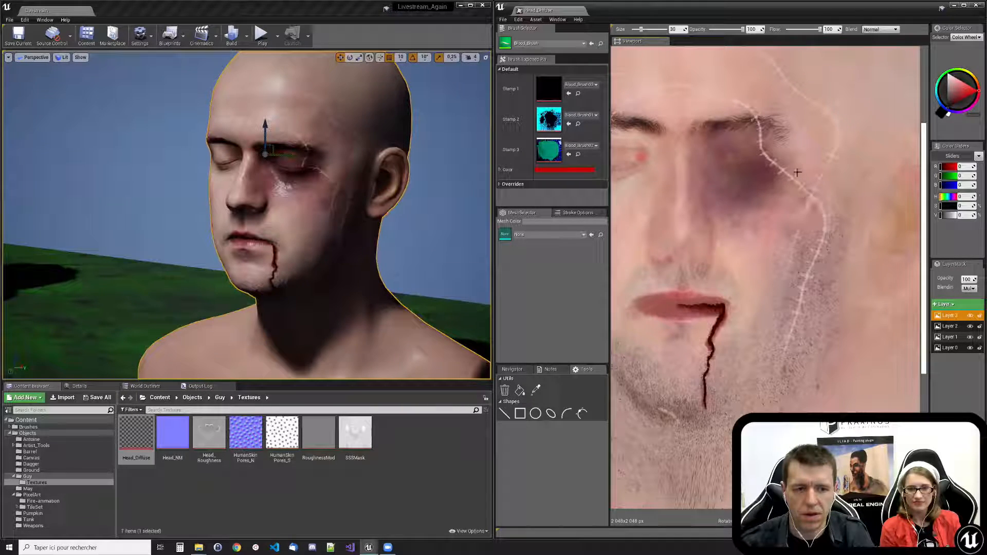
{"action": "mouse_move", "coordinate": [730, 126]}
{"action": "left_mouse_down"}
{"action": "mouse_move", "coordinate": [786, 133]}
{"action": "mouse_move", "coordinate": [777, 239]}
{"action": "left_mouse_up"}
{"action": "mouse_move", "coordinate": [728, 129]}
{"action": "left_mouse_down"}
{"action": "mouse_move", "coordinate": [686, 180]}
{"action": "mouse_move", "coordinate": [730, 287]}
{"action": "left_mouse_up"}
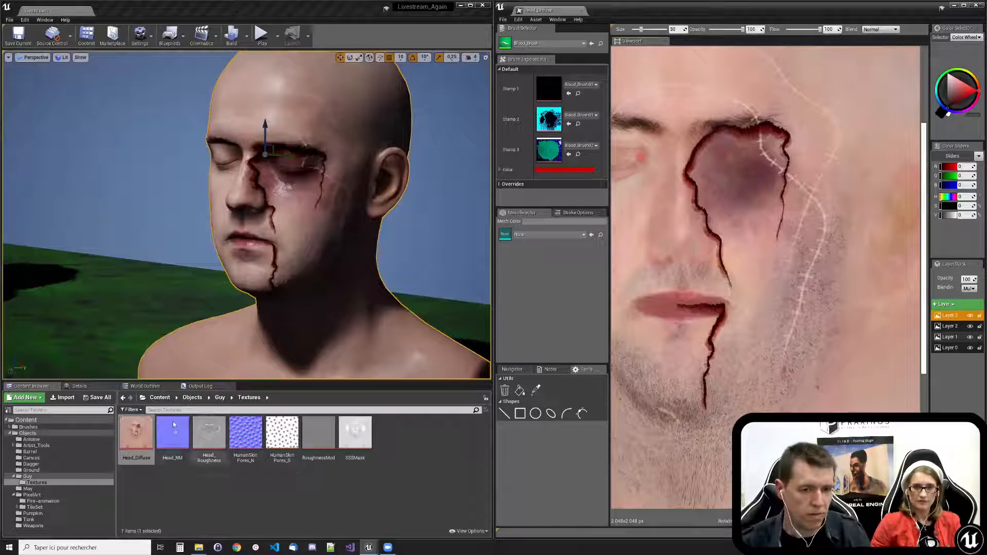
- Bring the tank into view in the level and close the Head_Diffuse texture without saving it
{"action": "scroll", "coordinate": [312, 296], "scroll_direction": "down", "scroll_amount": 8}
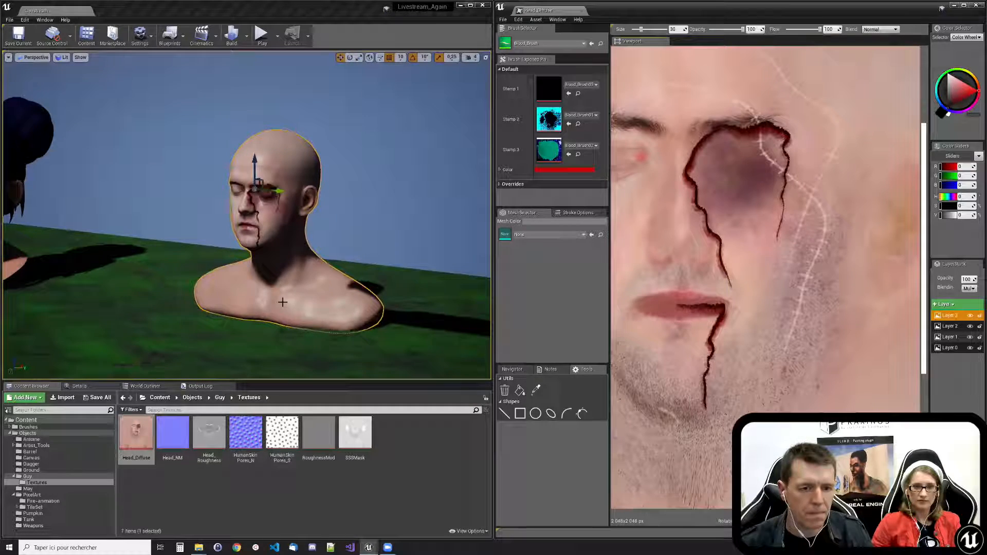
{"action": "right_click_drag", "start_coordinate": [288, 298], "coordinate": [383, 294]}
{"action": "scroll", "coordinate": [295, 296], "scroll_direction": "down", "scroll_amount": 4}
{"action": "scroll", "coordinate": [295, 296], "scroll_direction": "down", "scroll_amount": 8}
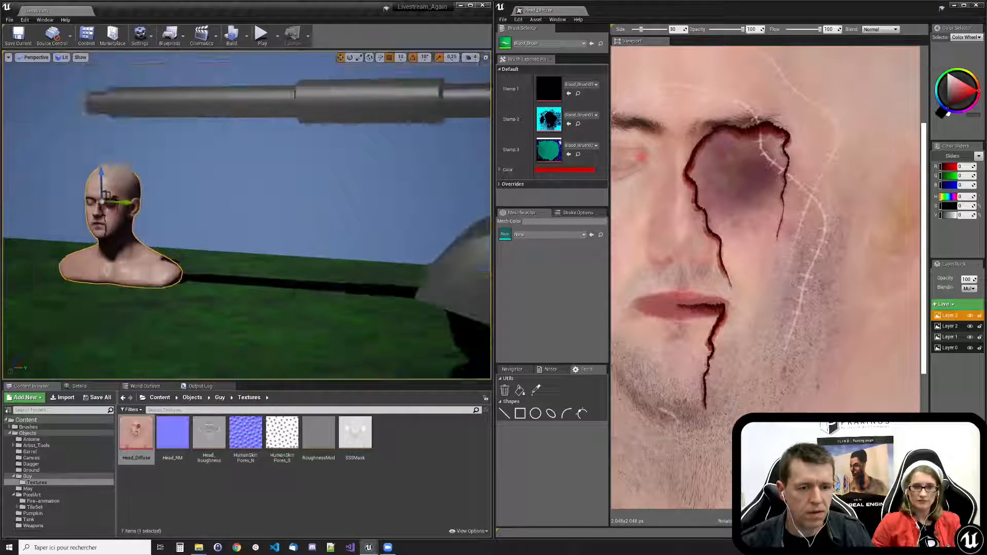
{"action": "right_click_drag", "start_coordinate": [295, 296], "coordinate": [370, 275]}
{"action": "scroll", "coordinate": [293, 287], "scroll_direction": "down", "scroll_amount": 6}
{"action": "scroll", "coordinate": [298, 271], "scroll_direction": "down", "scroll_amount": 6}
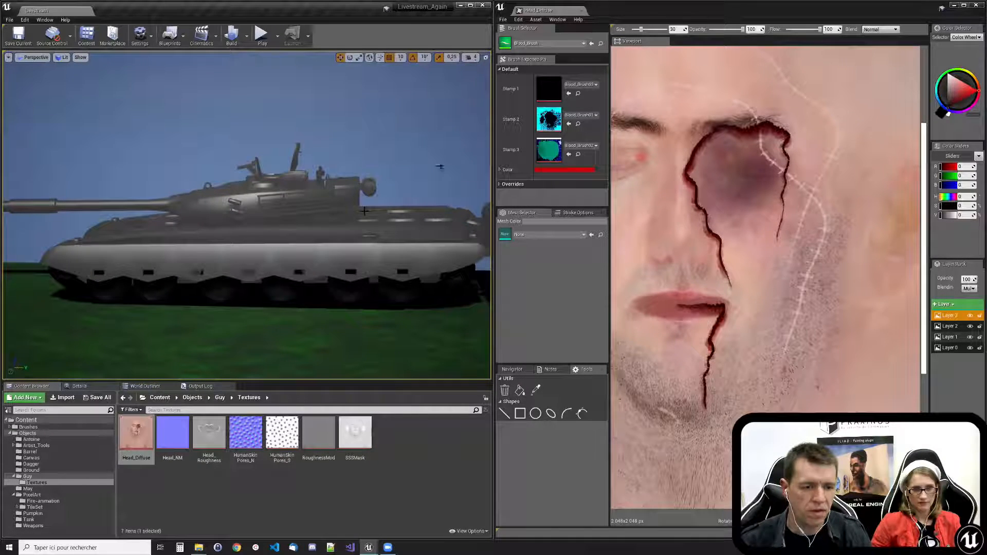
{"action": "left_click", "coordinate": [581, 11]}
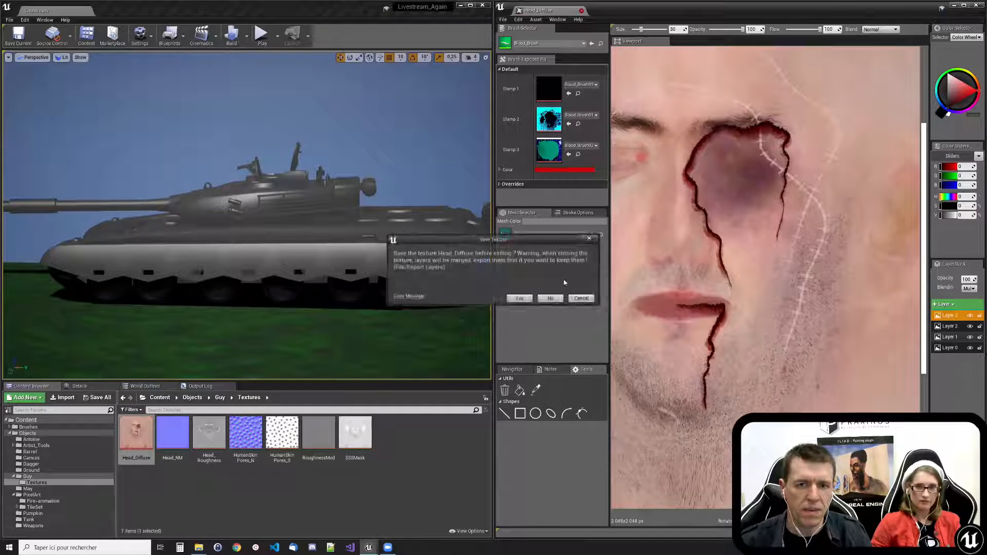
{"action": "left_click", "coordinate": [550, 299]}
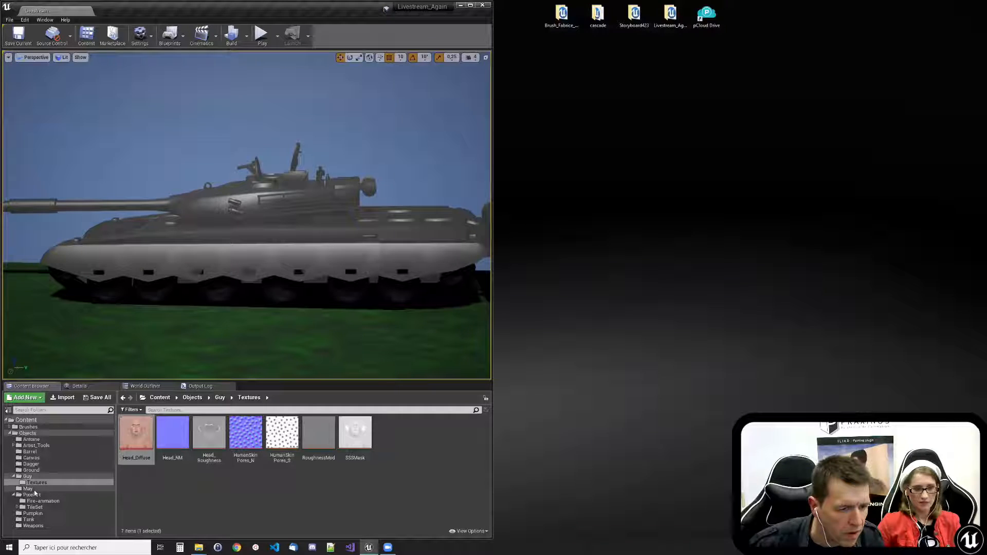
- Open Tank_Texture from the Tank folder with ILIAD and place its editor window beside the level viewport
{"action": "left_click", "coordinate": [29, 519]}
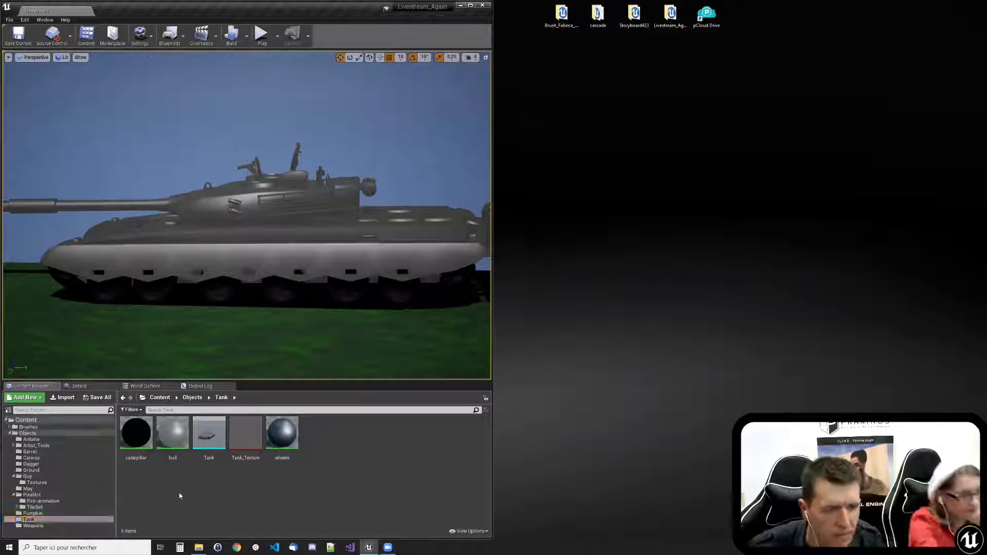
{"action": "right_click", "coordinate": [247, 437]}
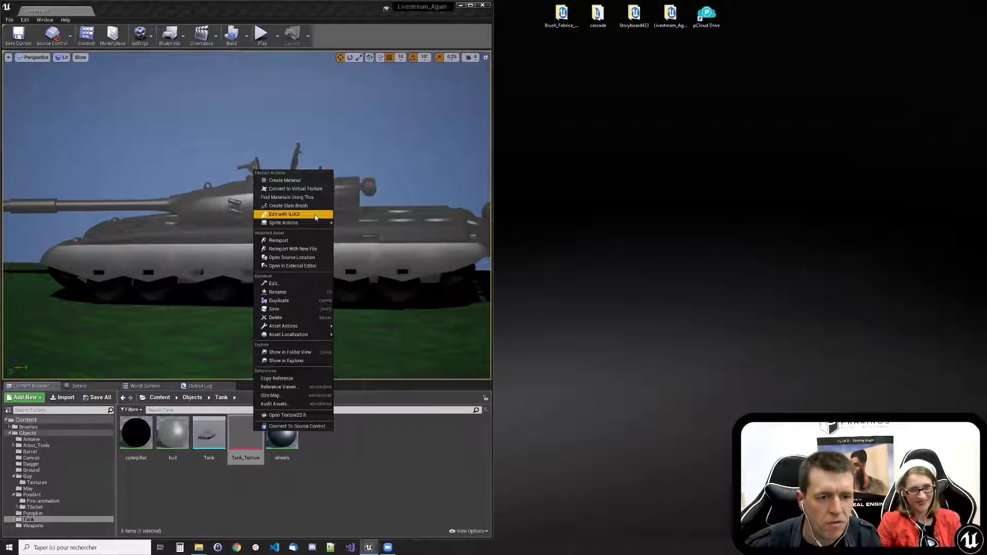
{"action": "left_click", "coordinate": [316, 214]}
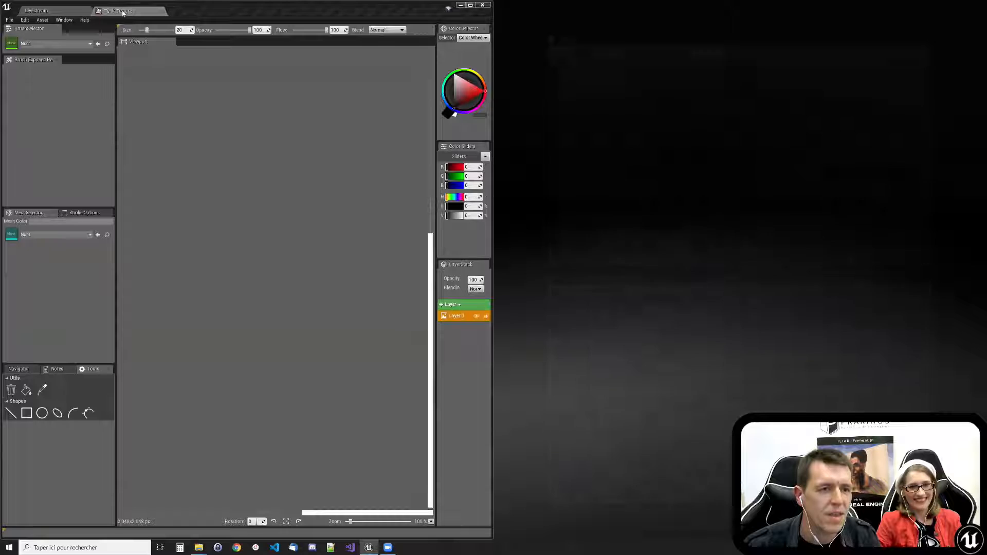
{"action": "left_click_drag", "start_coordinate": [118, 11], "coordinate": [198, 109]}
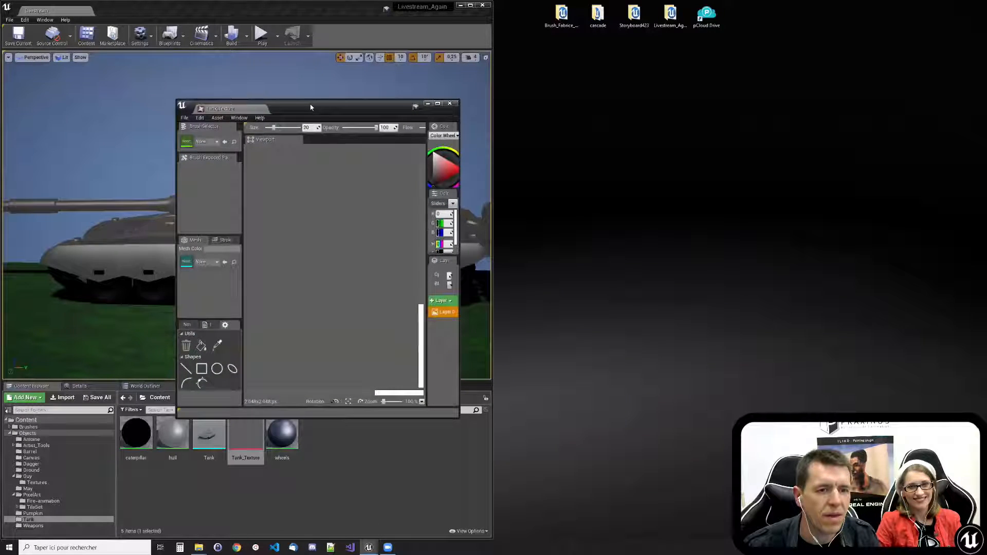
{"action": "key", "text": "super+Right"}
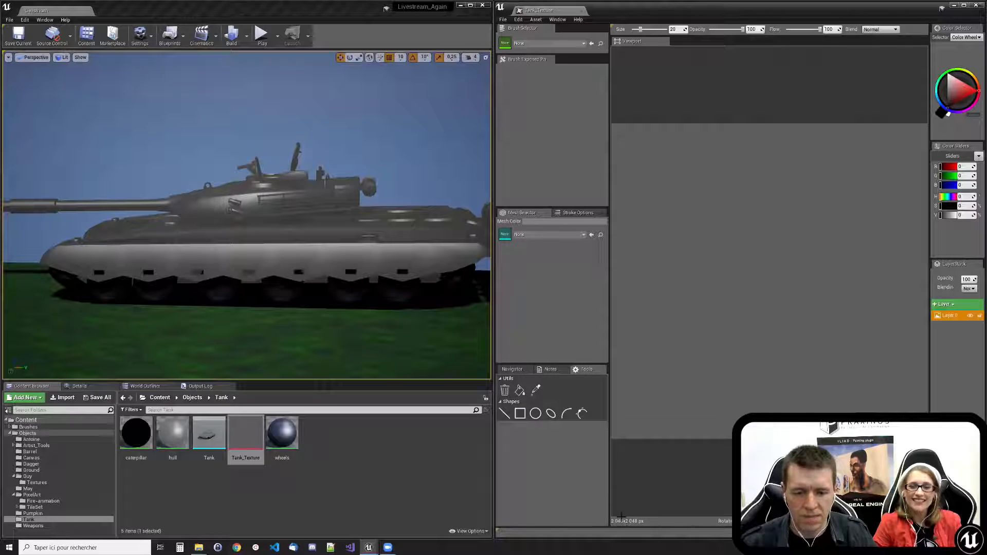
- Search the brushes for "camo" and make the Camouflage brush the current brush
{"action": "left_click", "coordinate": [544, 43]}
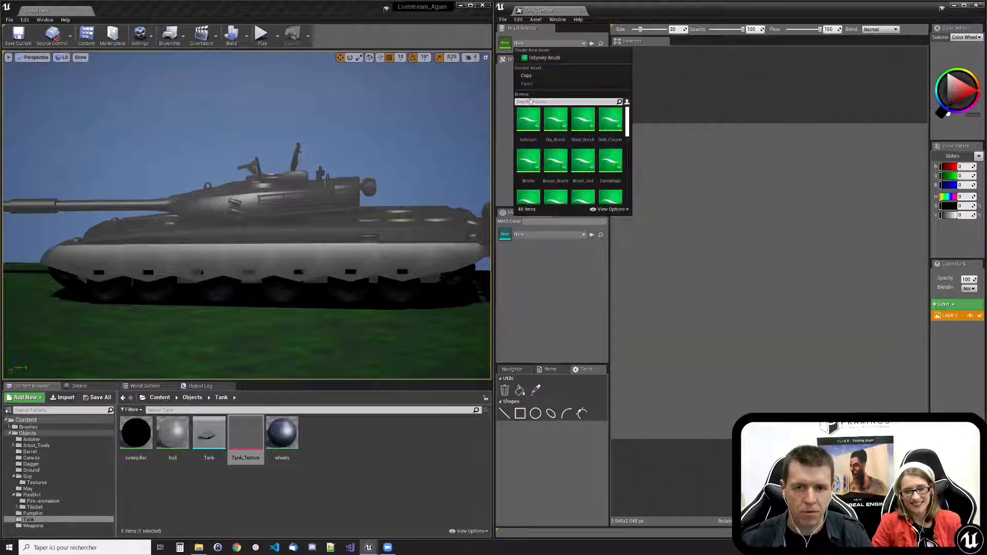
{"action": "type", "text": "camo"}
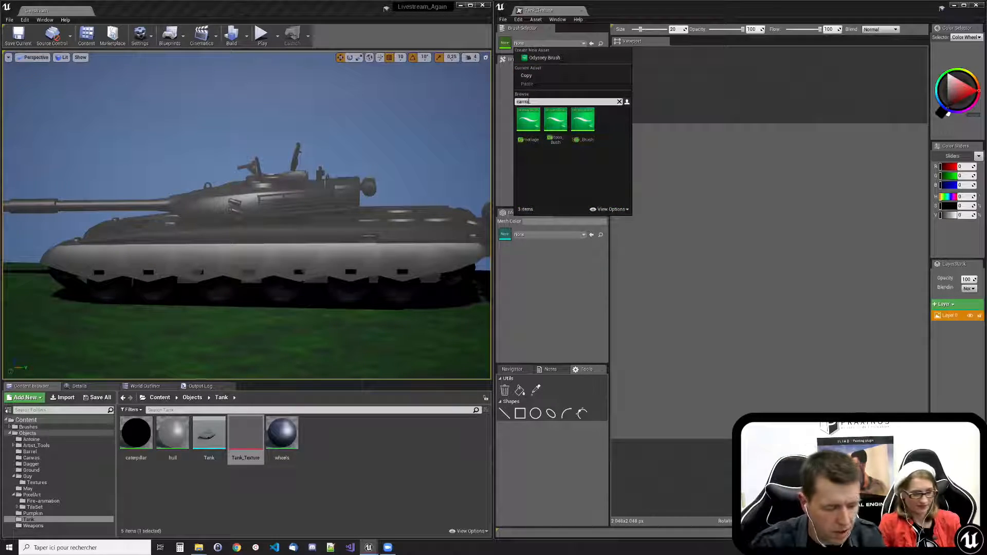
{"action": "left_click", "coordinate": [532, 129]}
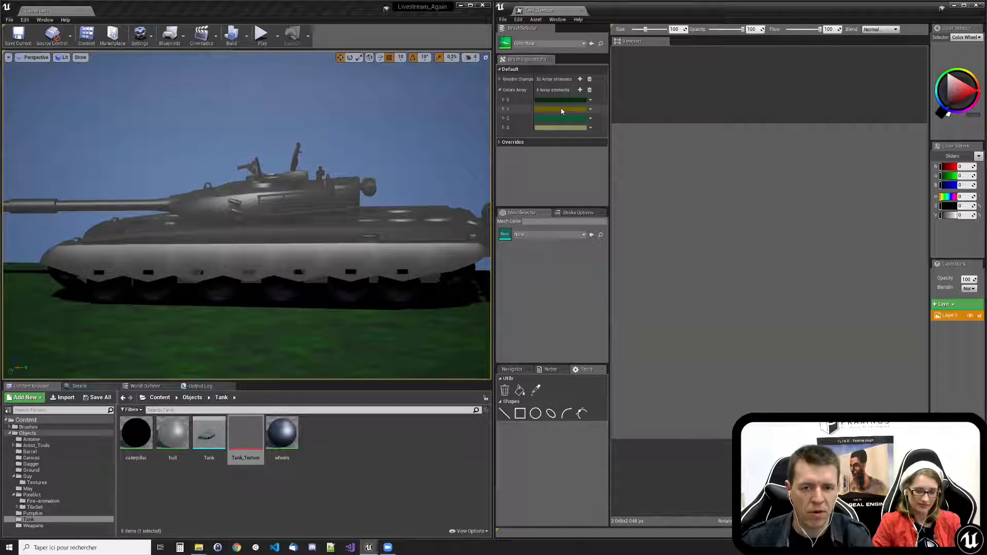
- Select the tank, add a new layer to its texture, and cover the whole canvas with camouflage, enlarging the brush size to 532
{"action": "left_click", "coordinate": [295, 230]}
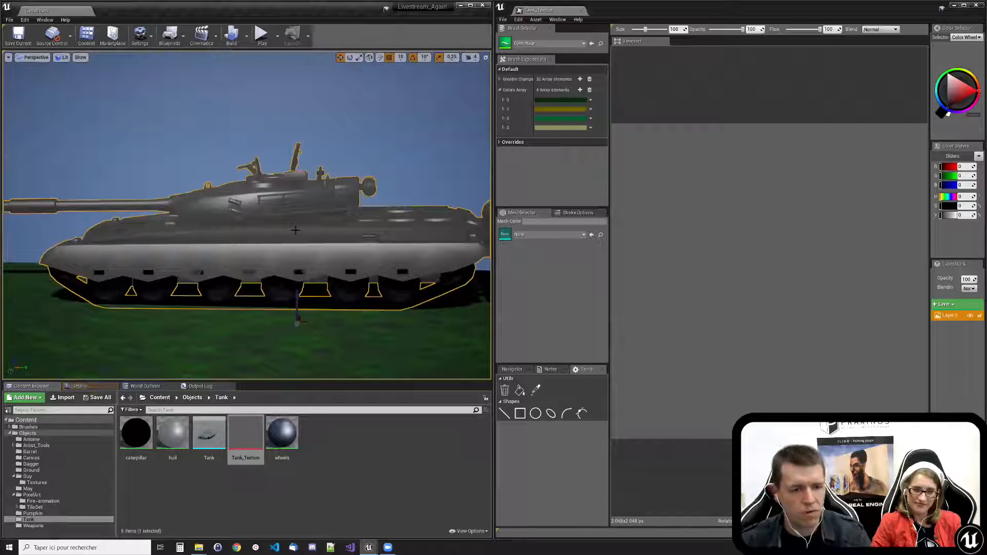
{"action": "scroll", "coordinate": [295, 232], "scroll_direction": "up", "scroll_amount": 3}
{"action": "right_click_drag", "start_coordinate": [296, 231], "coordinate": [295, 267]}
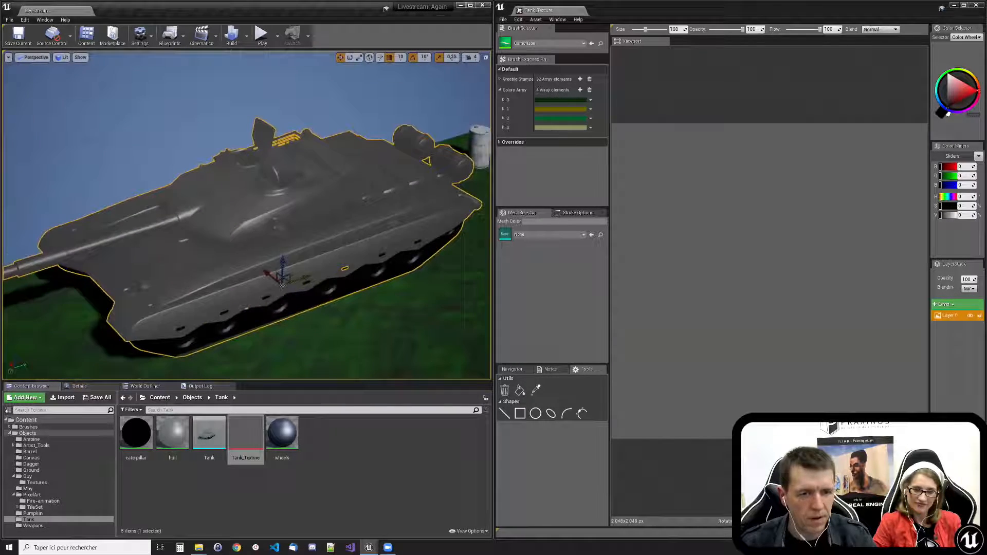
{"action": "left_click", "coordinate": [678, 82]}
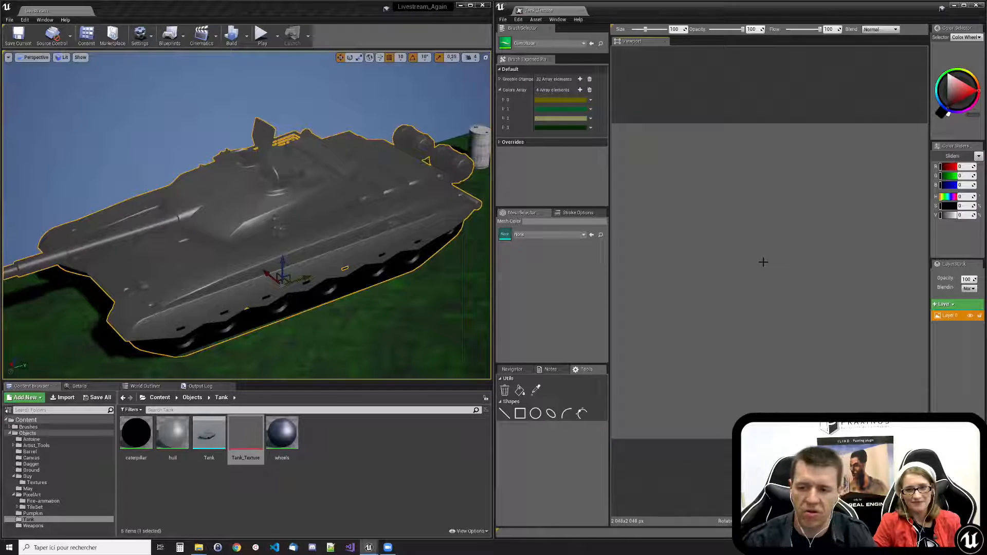
{"action": "left_click", "coordinate": [944, 304]}
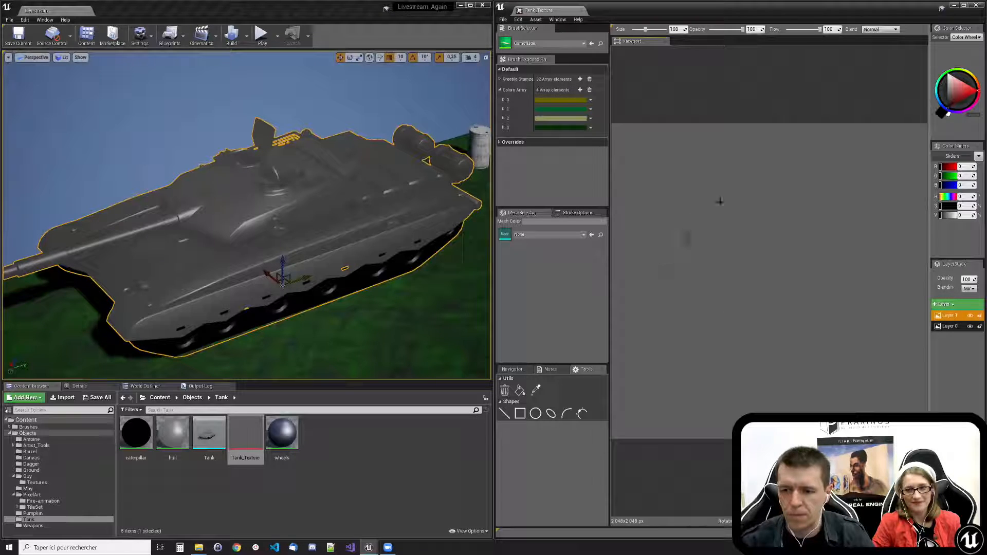
{"action": "left_click_drag", "start_coordinate": [714, 215], "coordinate": [771, 200]}
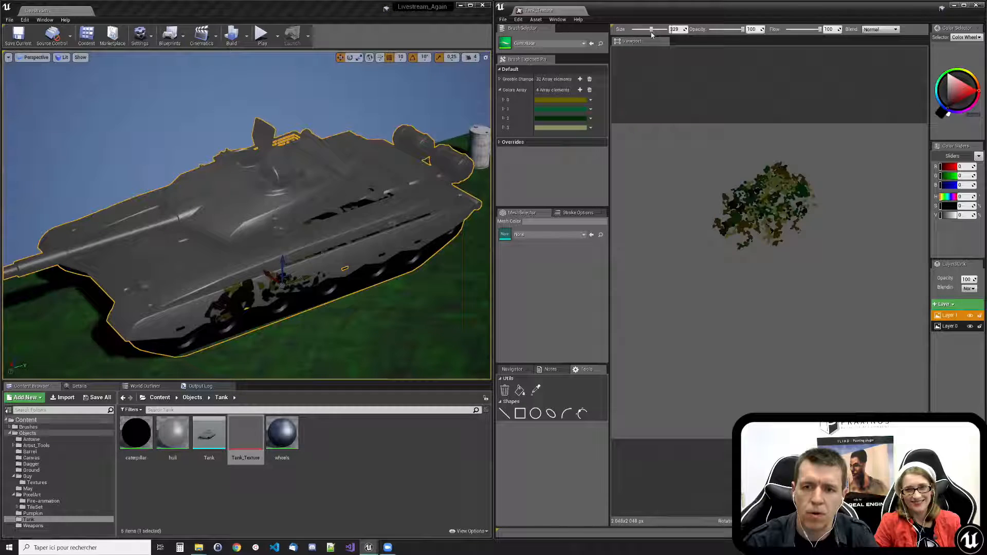
{"action": "mouse_move", "coordinate": [777, 254]}
{"action": "left_mouse_down"}
{"action": "mouse_move", "coordinate": [760, 216]}
{"action": "mouse_move", "coordinate": [668, 170]}
{"action": "mouse_move", "coordinate": [694, 164]}
{"action": "mouse_move", "coordinate": [900, 218]}
{"action": "mouse_move", "coordinate": [884, 349]}
{"action": "mouse_move", "coordinate": [843, 370]}
{"action": "mouse_move", "coordinate": [709, 360]}
{"action": "mouse_move", "coordinate": [657, 231]}
{"action": "mouse_move", "coordinate": [643, 360]}
{"action": "mouse_move", "coordinate": [720, 411]}
{"action": "mouse_move", "coordinate": [848, 370]}
{"action": "left_mouse_up"}
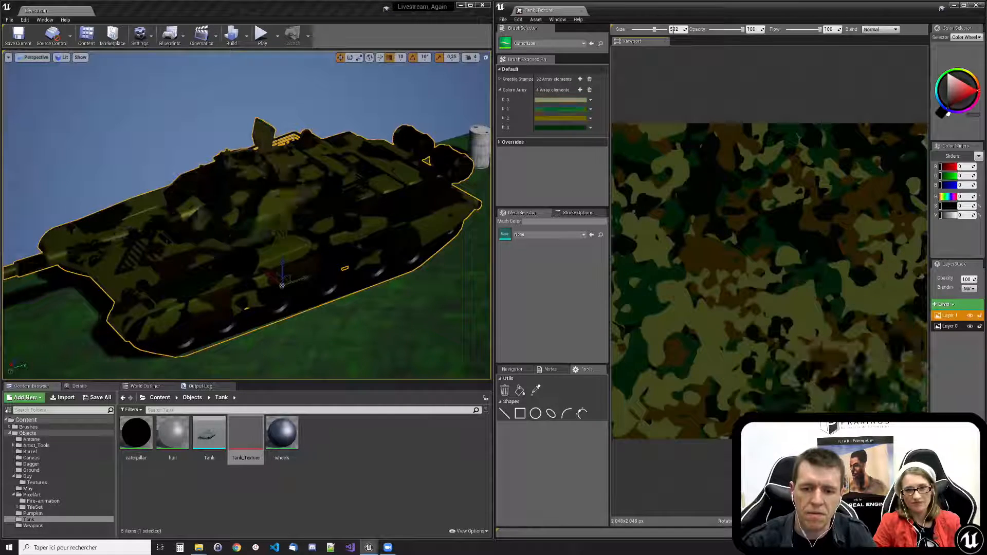
- Look through the stamp array exposed by the Camouflage brush
{"action": "left_click", "coordinate": [499, 79]}
{"action": "mouse_move", "coordinate": [604, 87]}
{"action": "left_mouse_down"}
{"action": "mouse_move", "coordinate": [604, 149]}
{"action": "mouse_move", "coordinate": [604, 70]}
{"action": "left_mouse_up"}
{"action": "left_click", "coordinate": [500, 79]}
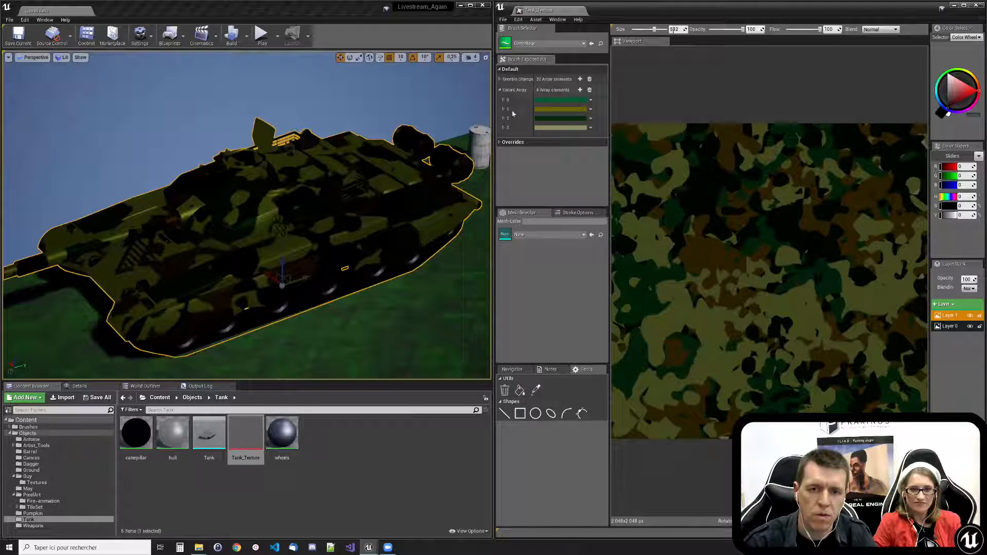
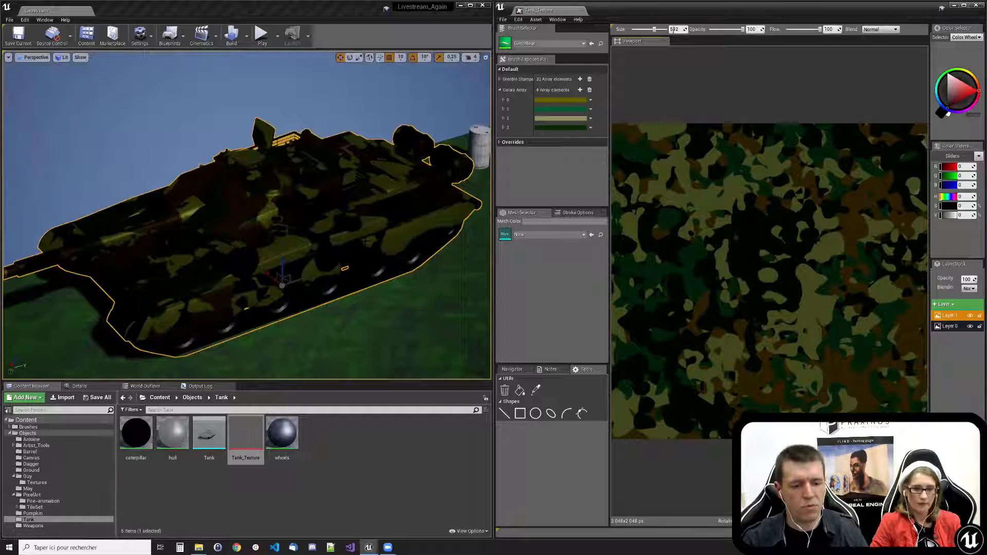
- Select the white metal barrel behind the tank and frame it in the level viewport
{"action": "left_click", "coordinate": [481, 146]}
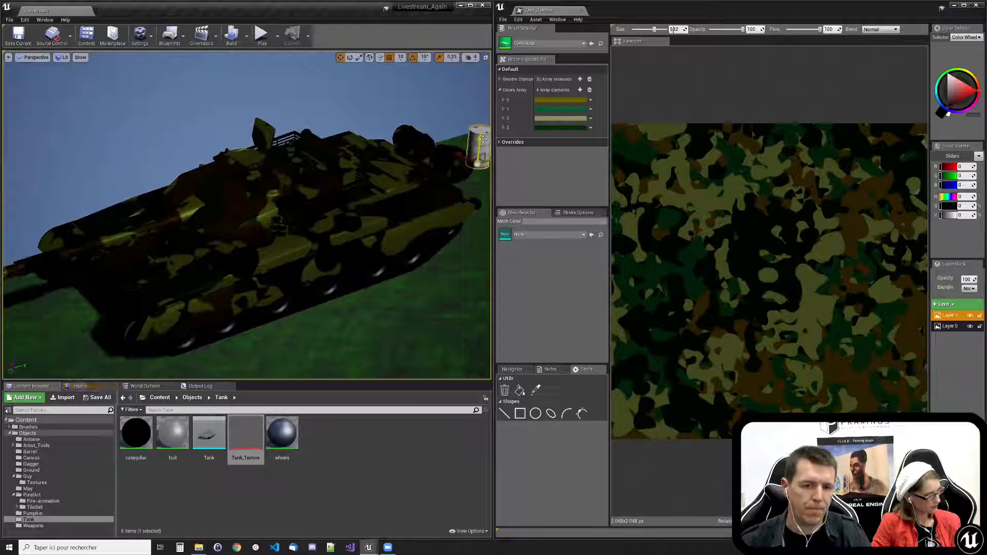
{"action": "key", "text": "f"}
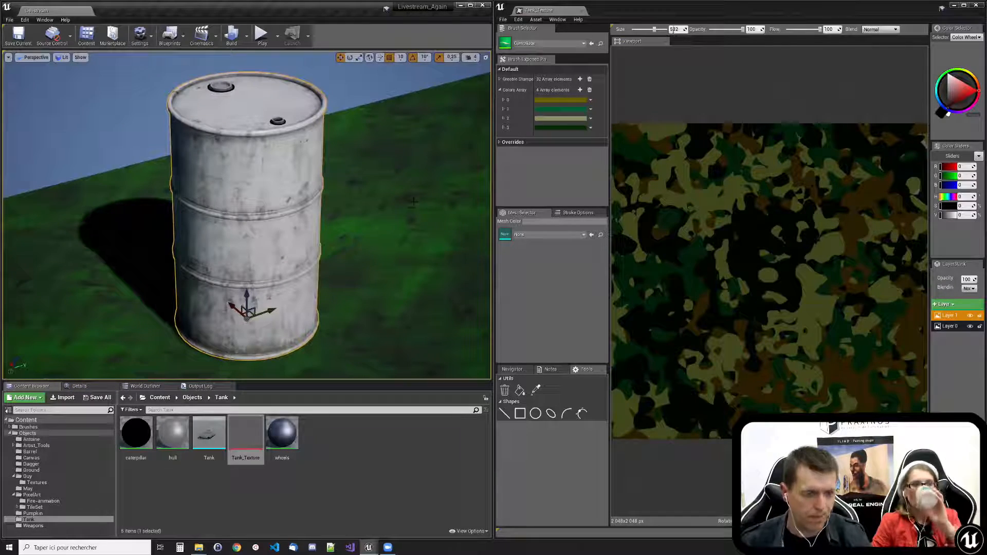
{"action": "mouse_move", "coordinate": [383, 235]}
{"action": "left_mouse_down", "text": "alt"}
{"action": "mouse_move", "coordinate": [401, 267]}
{"action": "mouse_move", "coordinate": [442, 264]}
{"action": "mouse_move", "coordinate": [396, 244]}
{"action": "left_mouse_up", "text": "alt"}
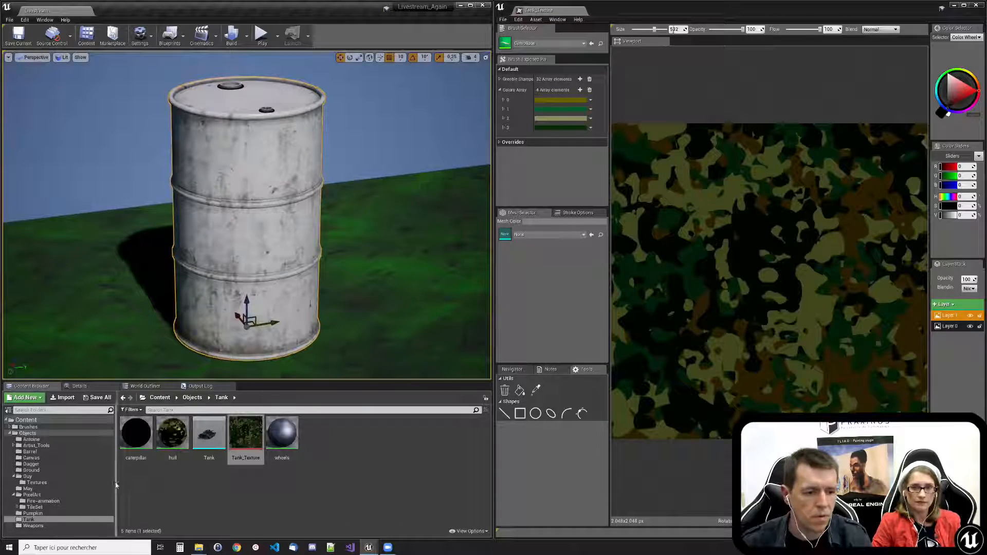
- Open the Barrel folder under Objects and check its normal and specular textures
{"action": "left_click", "coordinate": [30, 451]}
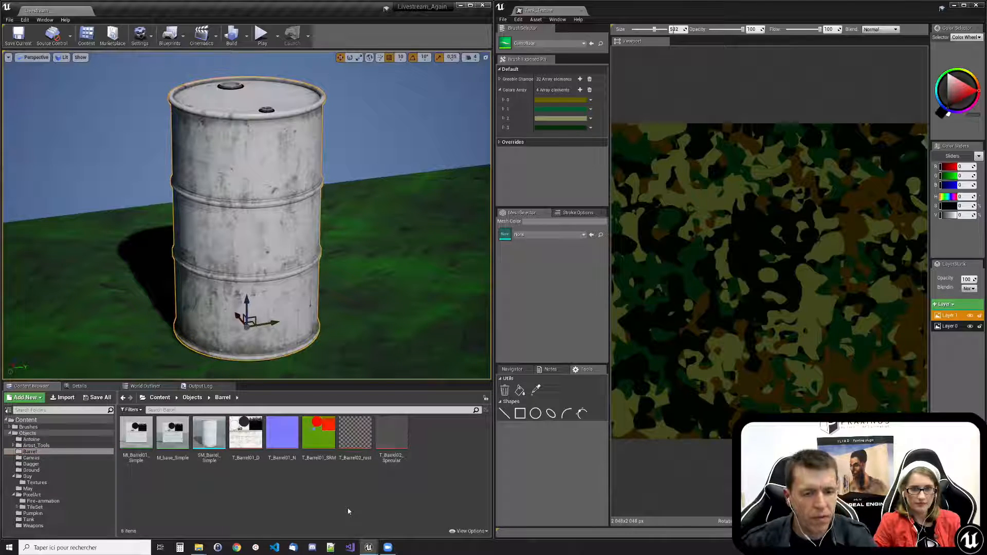
{"action": "left_click", "coordinate": [240, 432]}
{"action": "left_click", "coordinate": [285, 457]}
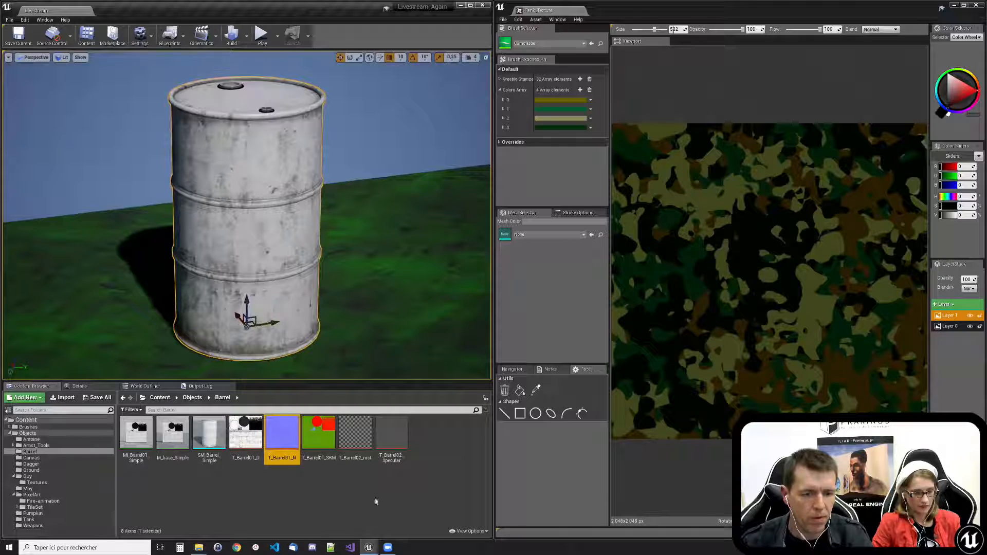
{"action": "left_click", "coordinate": [392, 437]}
{"action": "left_click", "coordinate": [339, 497]}
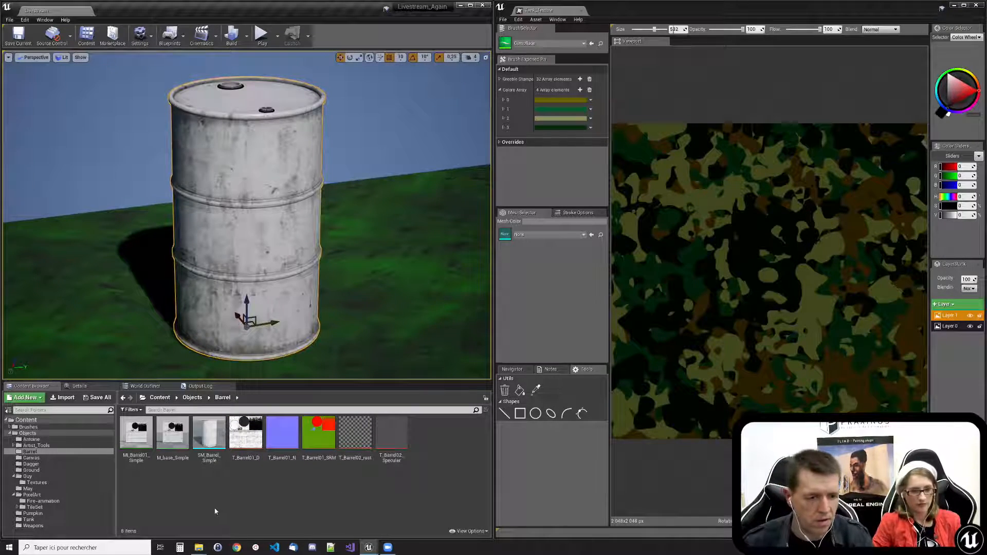
- Examine the node graph of the M_base_Simple material, including its Specular and Normal groups, and close it
{"action": "double_click", "coordinate": [177, 432]}
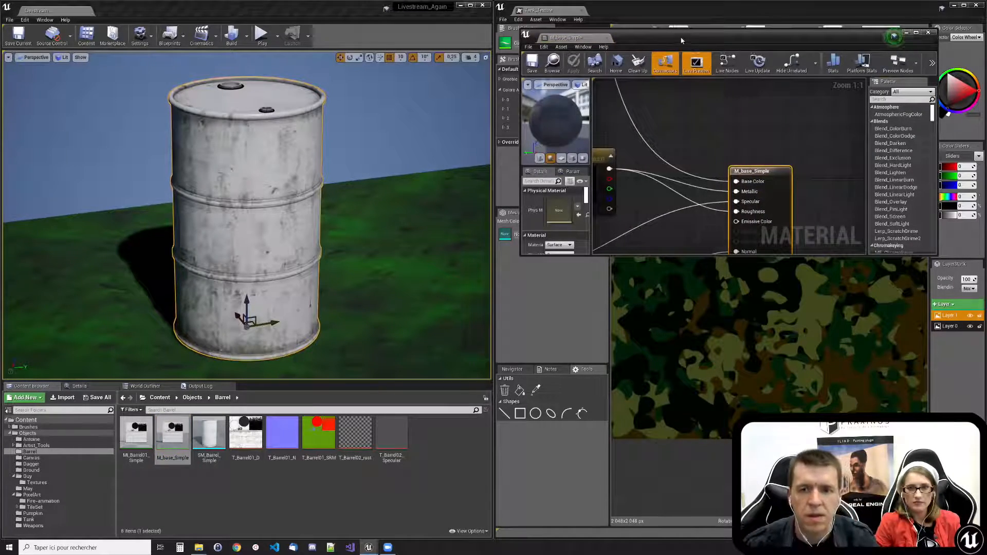
{"action": "double_click", "coordinate": [681, 38]}
{"action": "right_click_drag", "start_coordinate": [268, 324], "coordinate": [553, 350]}
{"action": "right_click_drag", "start_coordinate": [441, 327], "coordinate": [588, 376]}
{"action": "scroll", "coordinate": [588, 376], "scroll_direction": "down", "scroll_amount": 2}
{"action": "scroll", "coordinate": [553, 323], "scroll_direction": "down", "scroll_amount": 1}
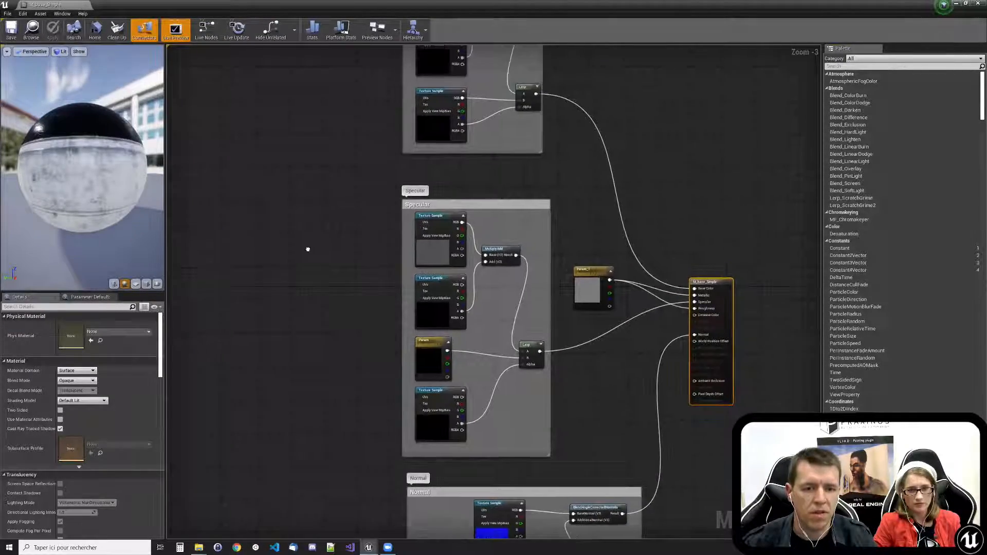
{"action": "right_click_drag", "start_coordinate": [309, 247], "coordinate": [279, 137]}
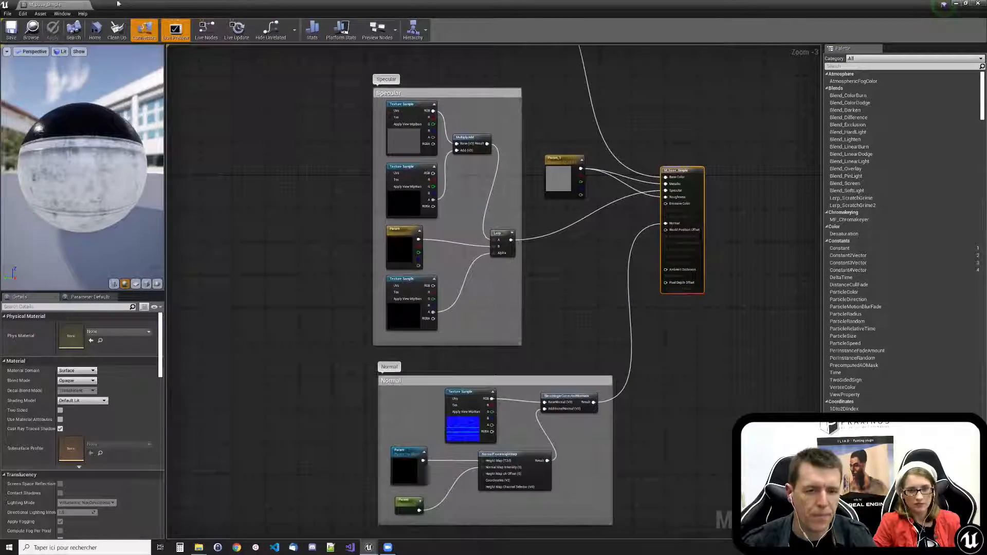
{"action": "left_click", "coordinate": [86, 6]}
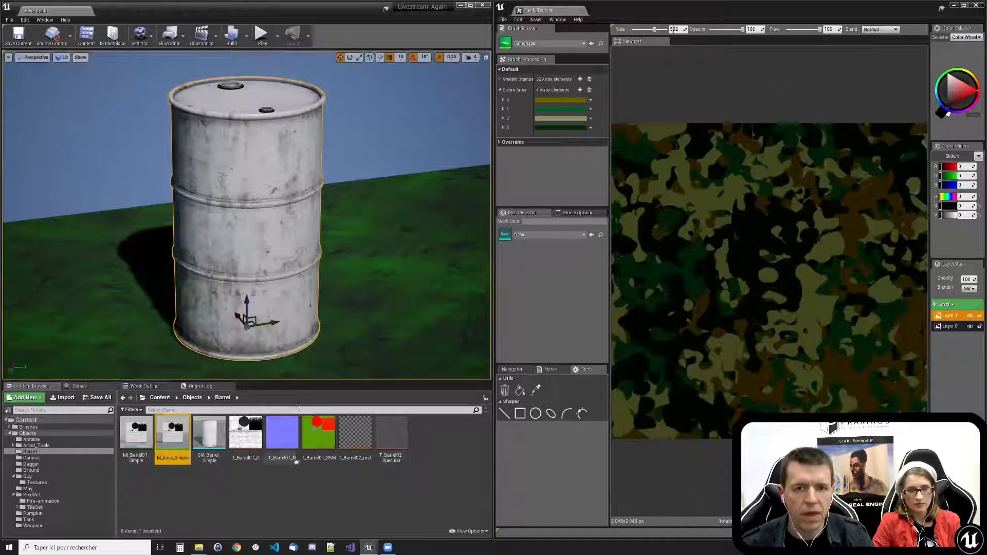
- Open the barrel's colour texture T_Barrel01_D for editing with ILIAD
{"action": "left_click", "coordinate": [268, 489]}
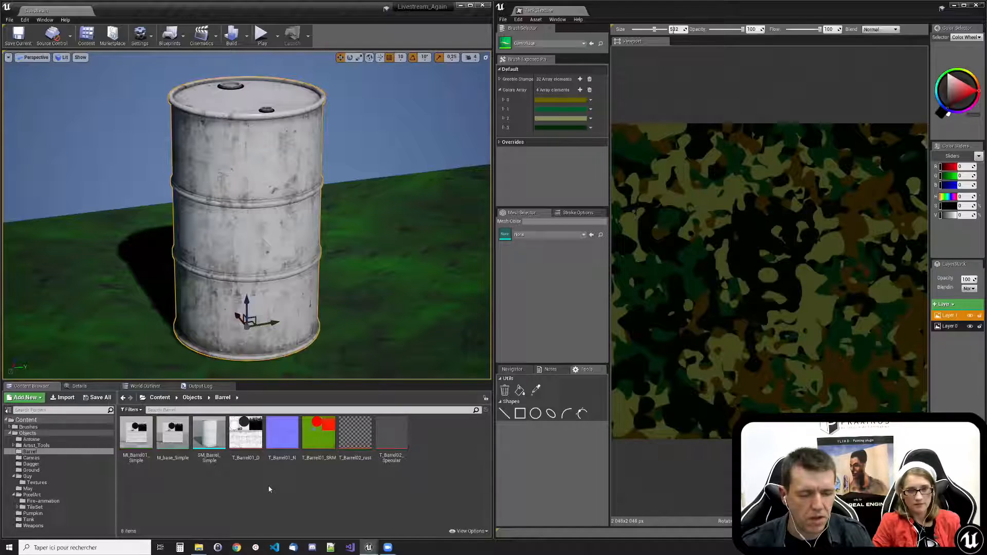
{"action": "left_click", "coordinate": [246, 434]}
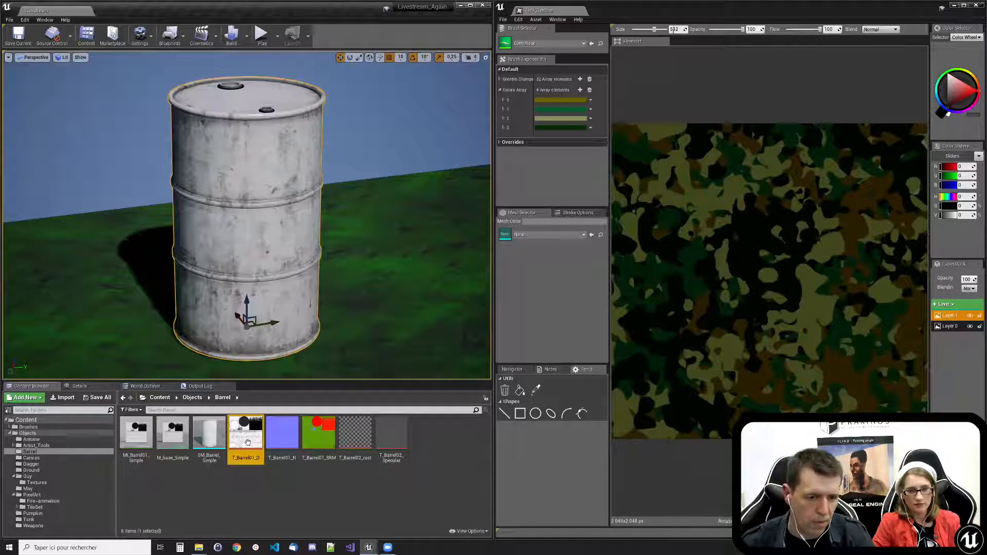
{"action": "right_click", "coordinate": [245, 435]}
{"action": "left_click", "coordinate": [280, 226]}
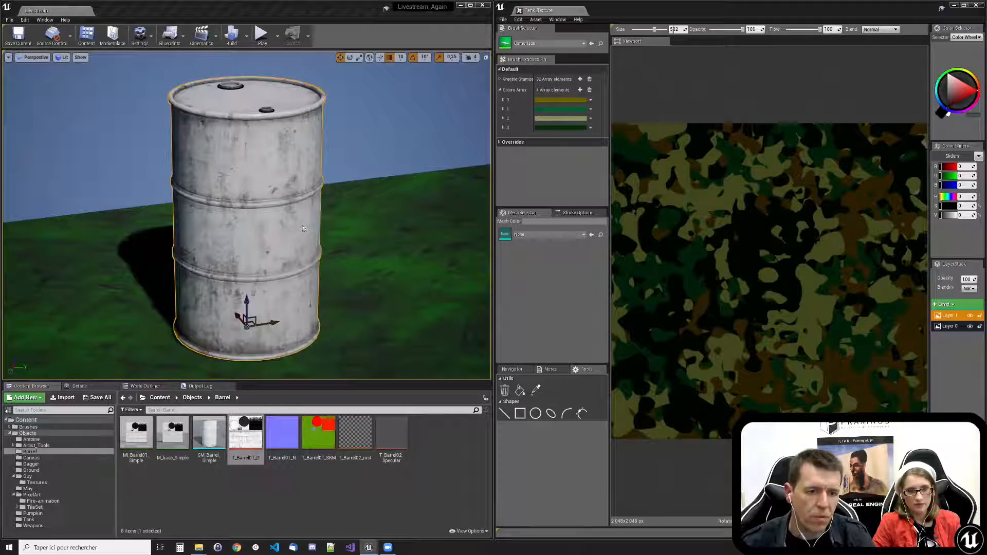
{"action": "double_click", "coordinate": [511, 16]}
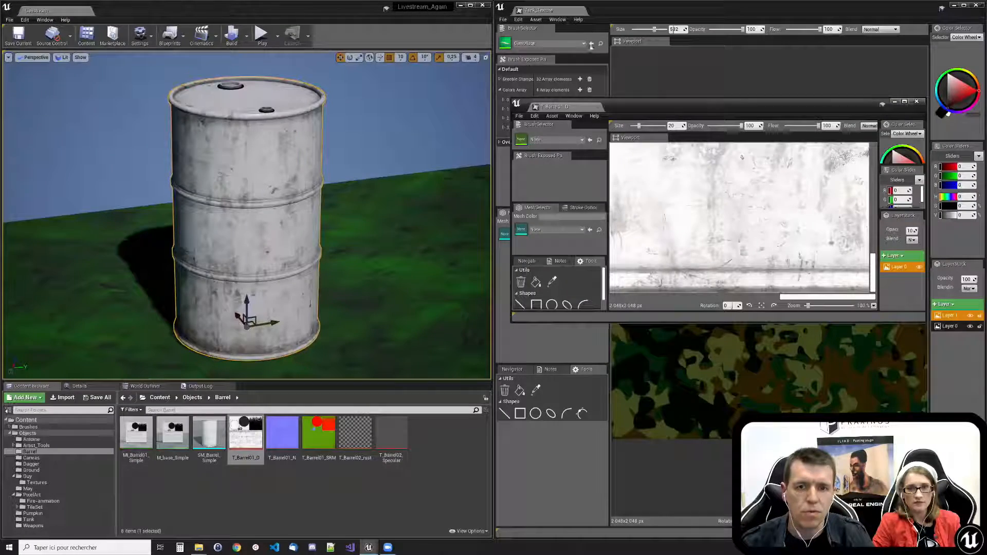
- Close the tank texture without saving and place the barrel texture's editor beside the level view with the whole canvas in view
{"action": "left_click_drag", "start_coordinate": [647, 111], "coordinate": [591, 82]}
{"action": "left_click", "coordinate": [582, 11]}
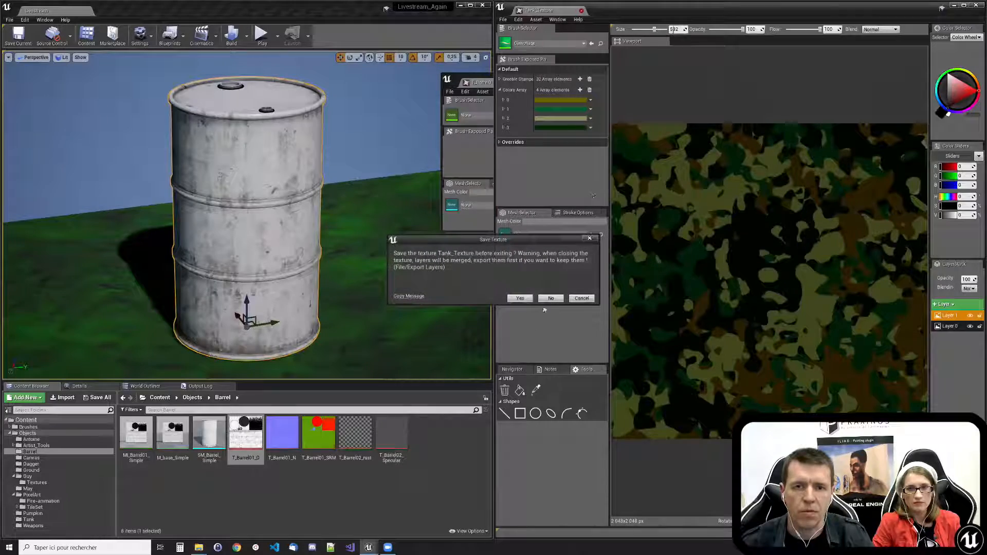
{"action": "left_click", "coordinate": [550, 299]}
{"action": "left_click_drag", "start_coordinate": [591, 82], "coordinate": [984, 205]}
{"action": "scroll", "coordinate": [776, 254], "scroll_direction": "down", "scroll_amount": 5}
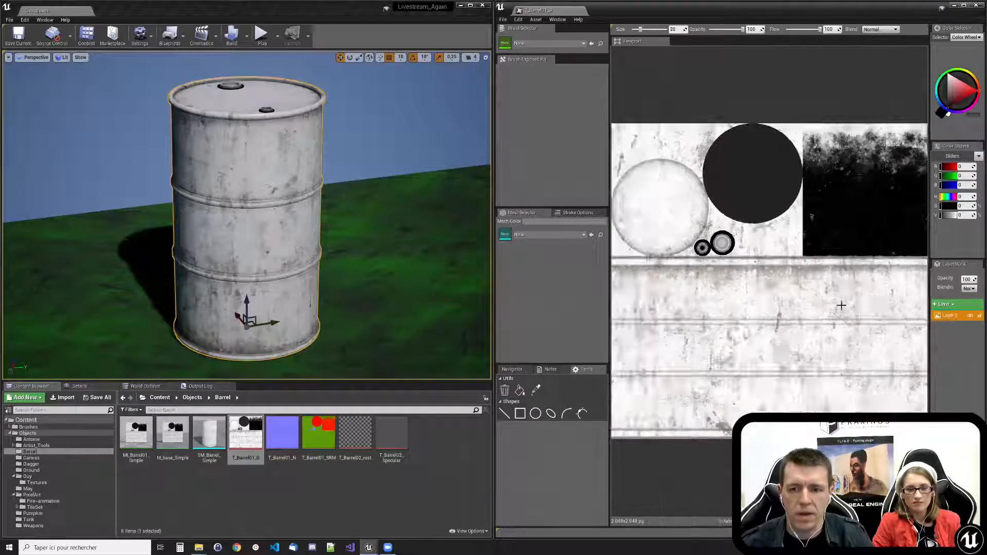
- Add a layer to the barrel texture, set its blending to Multiply, and fill it with dark red (130, 44, 44)
{"action": "left_click", "coordinate": [943, 304]}
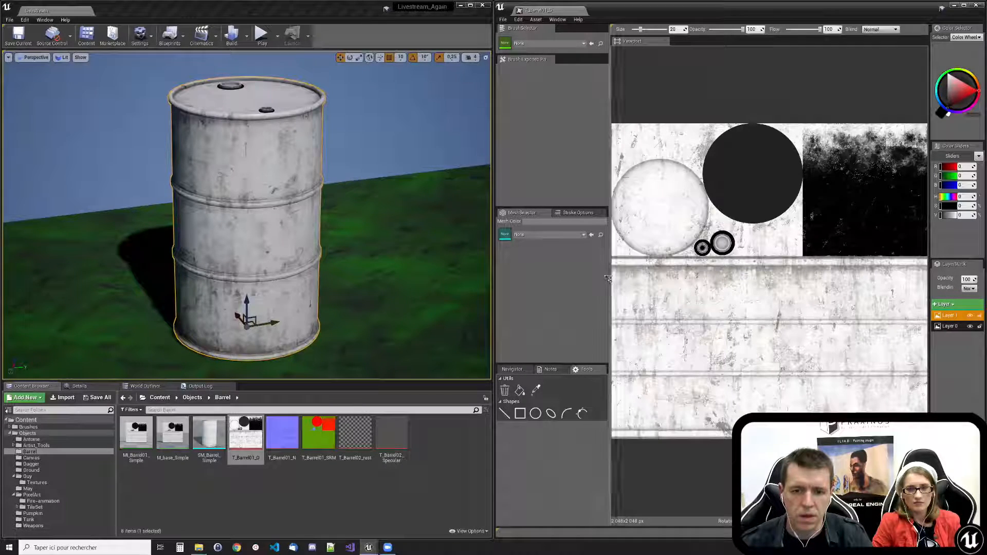
{"action": "left_click_drag", "start_coordinate": [608, 275], "coordinate": [560, 275]}
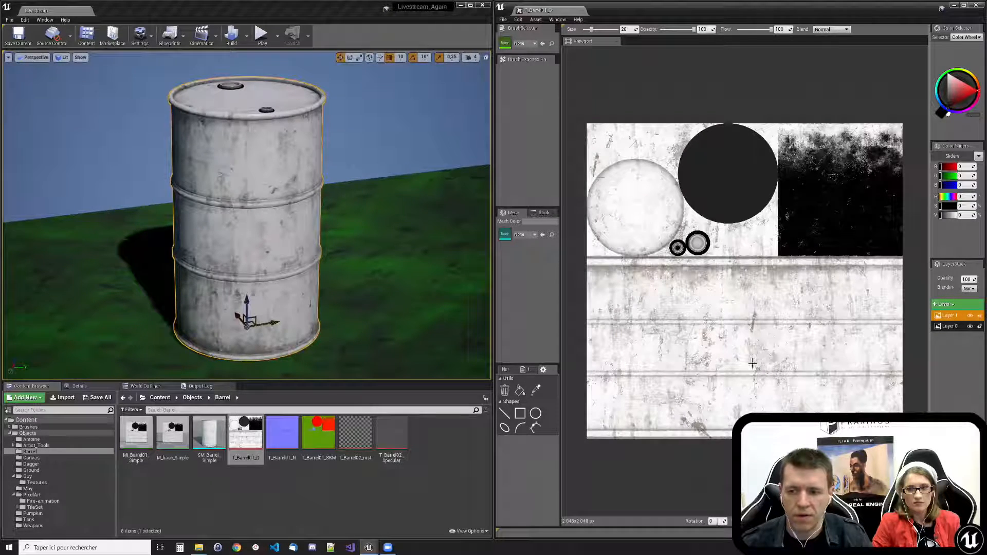
{"action": "left_click", "coordinate": [959, 97]}
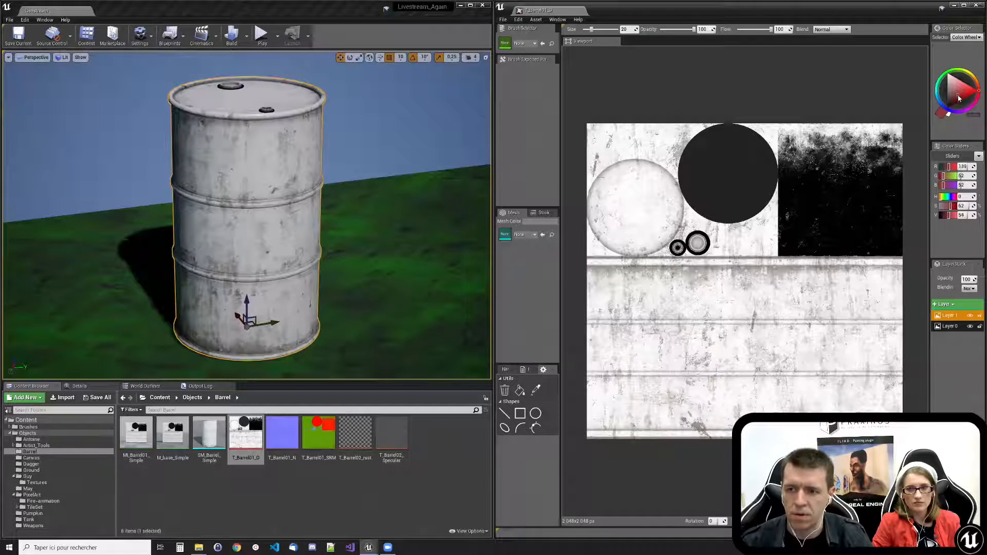
{"action": "left_click", "coordinate": [968, 288]}
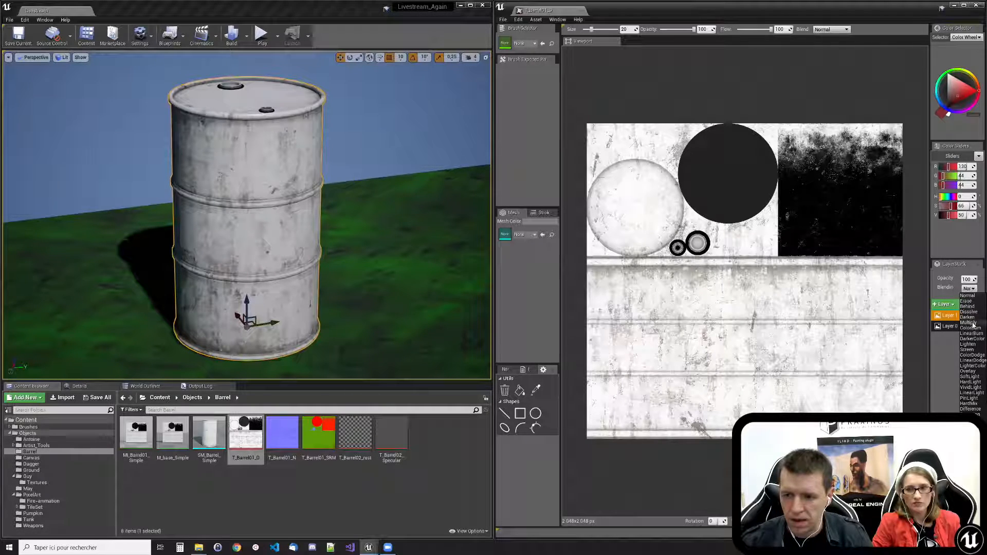
{"action": "left_click", "coordinate": [970, 323]}
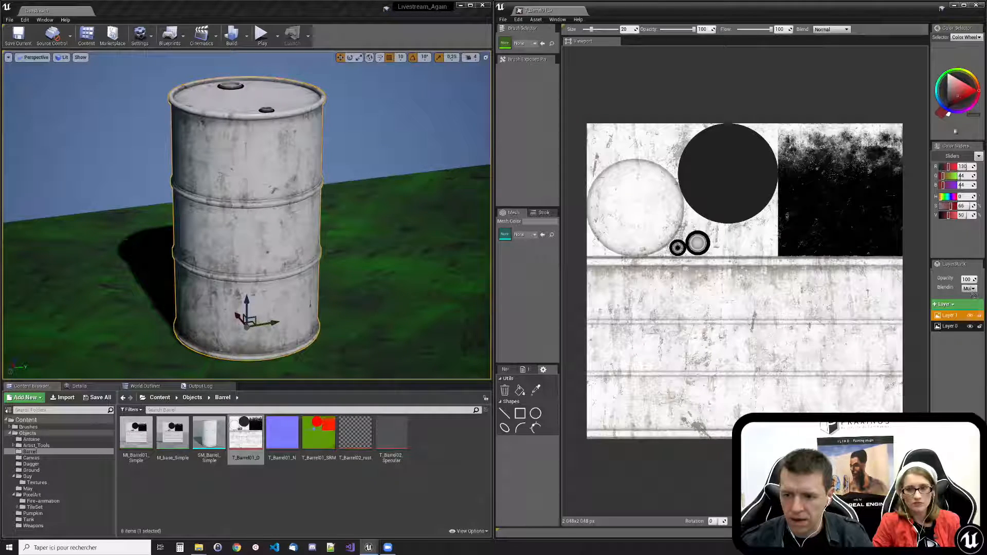
{"action": "left_click", "coordinate": [519, 392]}
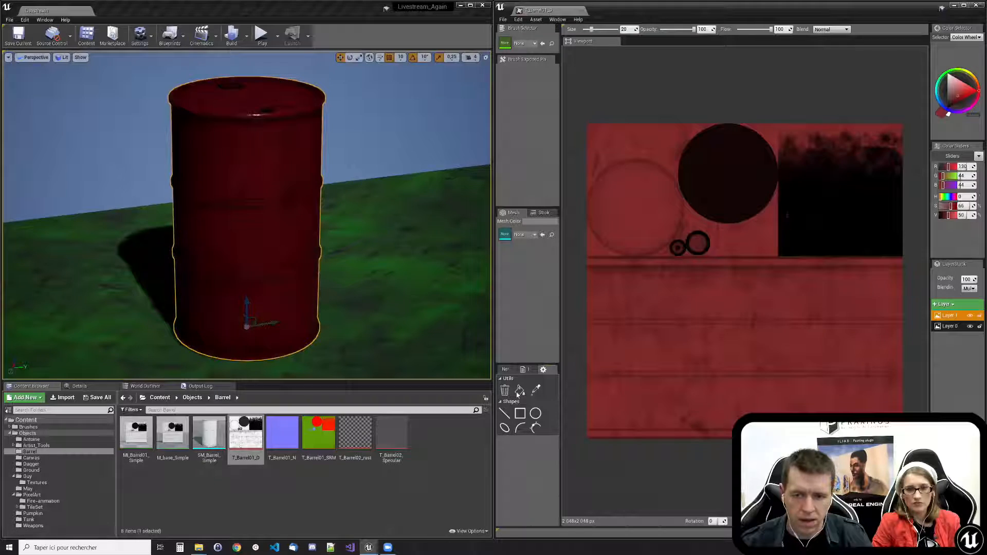
- Lighten the red to RGB 166, 80, 80, refill the Multiply layer with it, and check the barrel from several sides
{"action": "left_click_drag", "start_coordinate": [422, 353], "coordinate": [354, 296], "text": "alt"}
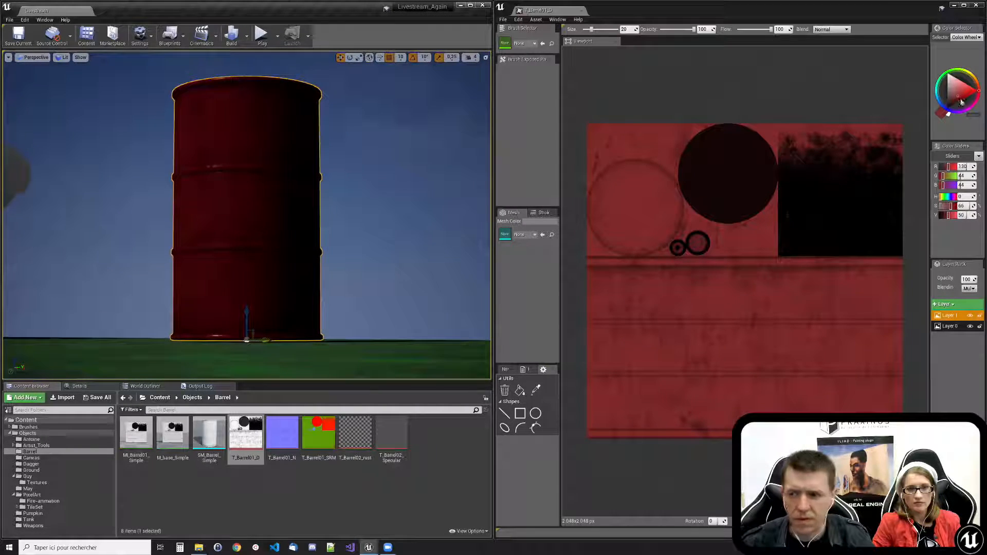
{"action": "left_click_drag", "start_coordinate": [956, 98], "coordinate": [960, 93]}
{"action": "left_click_drag", "start_coordinate": [334, 232], "coordinate": [340, 177], "text": "alt"}
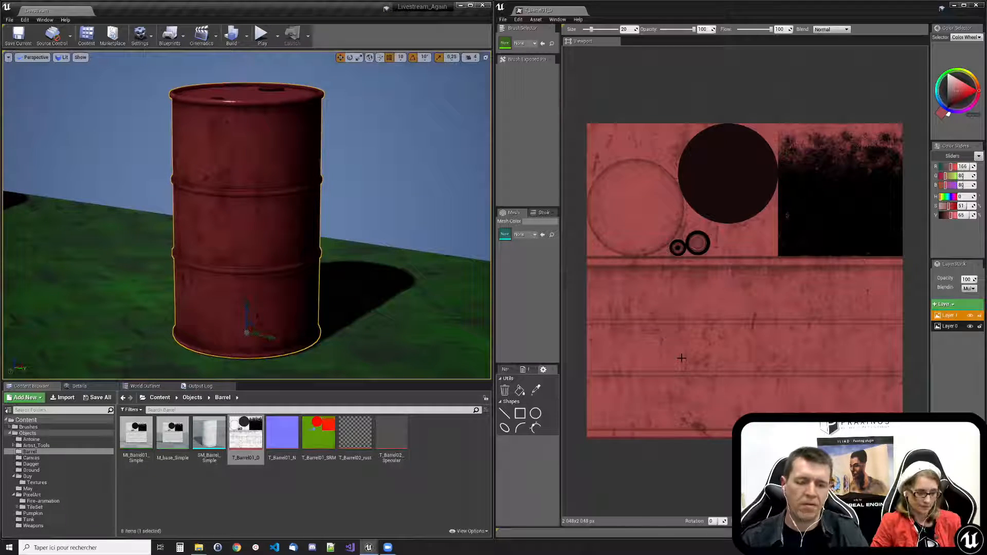
- Add another layer above the red one, search the brushes for "rust", and make the plain Rust brush current
{"action": "left_click", "coordinate": [519, 43]}
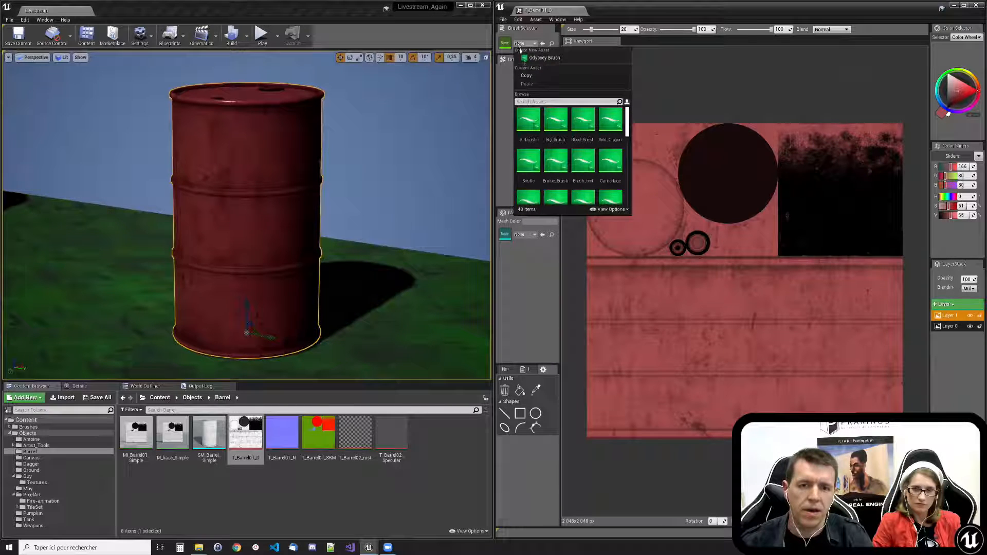
{"action": "left_click", "coordinate": [944, 304]}
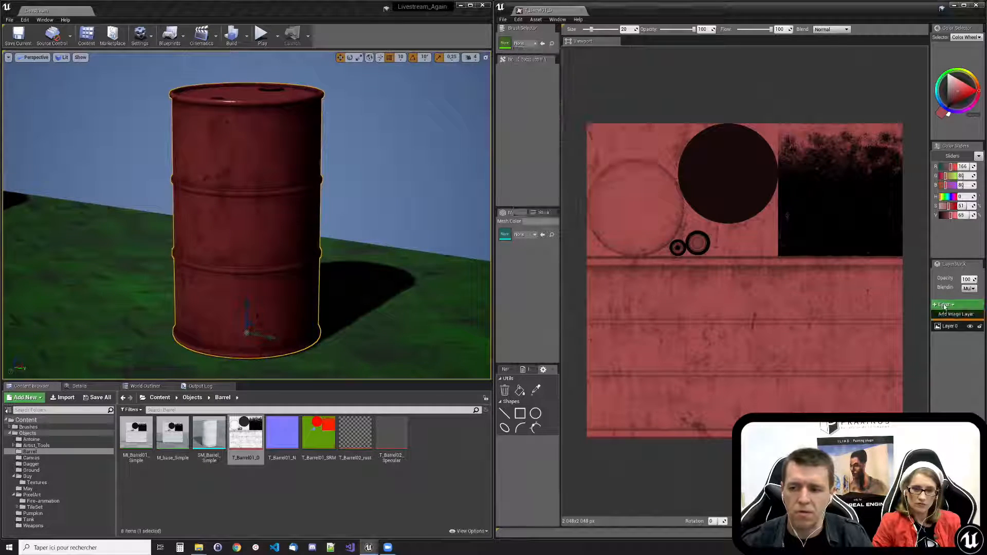
{"action": "left_click", "coordinate": [944, 304]}
{"action": "left_click", "coordinate": [949, 315]}
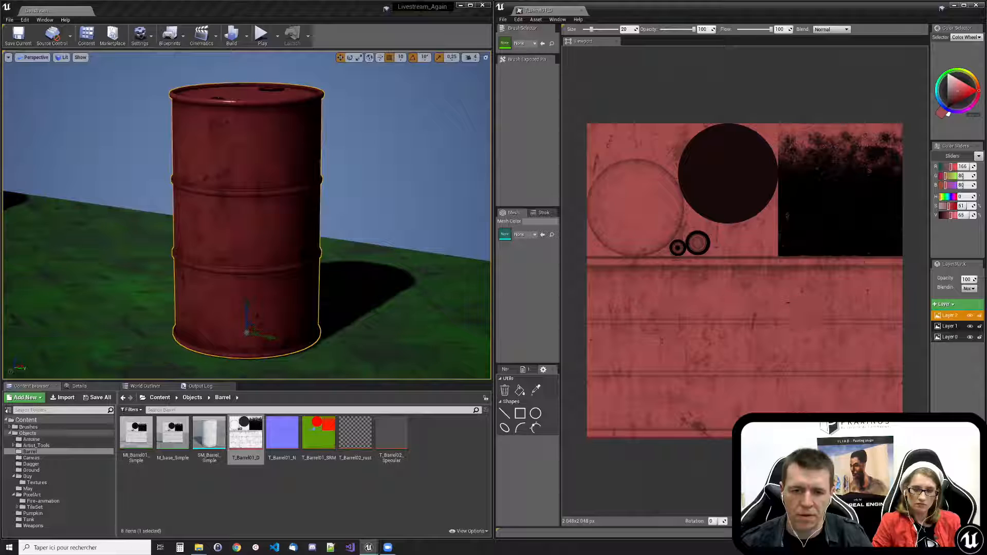
{"action": "left_click", "coordinate": [526, 43]}
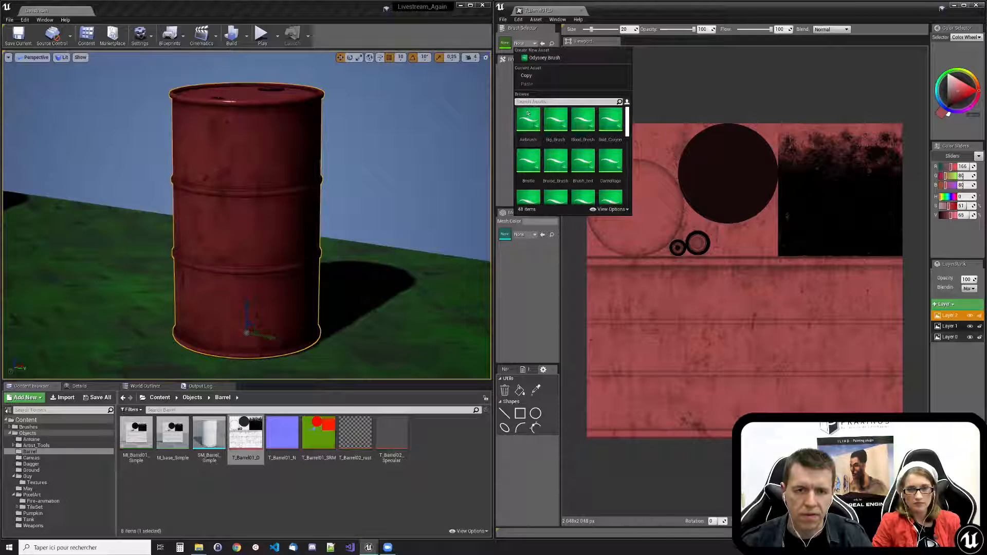
{"action": "type", "text": "rust"}
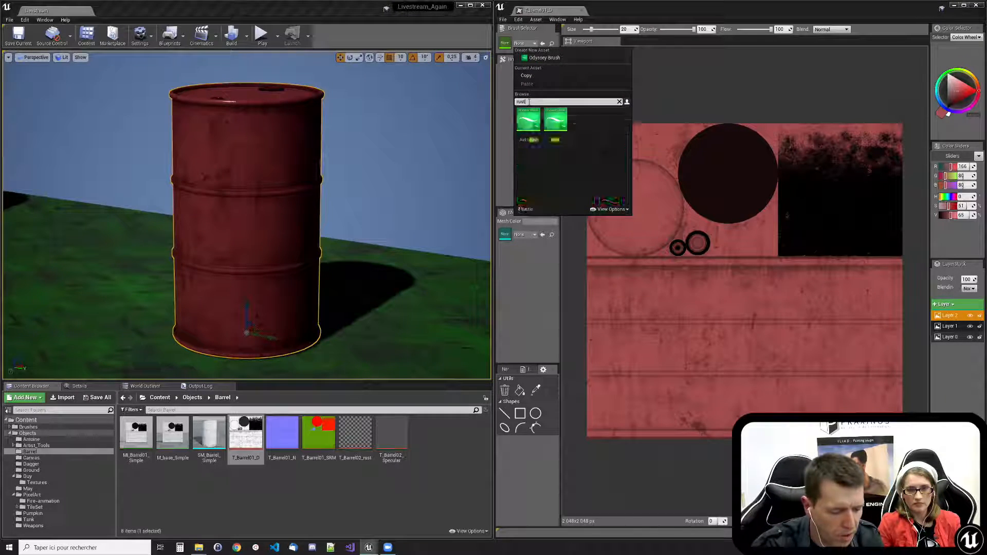
{"action": "left_click", "coordinate": [560, 121]}
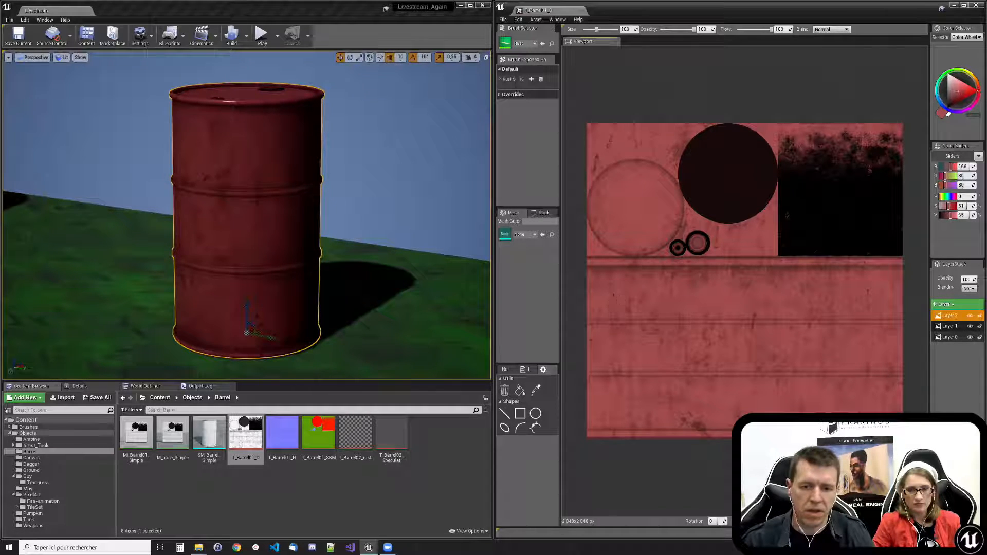
- Try painting rust patches on the barrel body and along both side edges of the texture, and clear the layer
{"action": "mouse_move", "coordinate": [613, 323]}
{"action": "left_mouse_down"}
{"action": "mouse_move", "coordinate": [632, 296]}
{"action": "mouse_move", "coordinate": [652, 322]}
{"action": "mouse_move", "coordinate": [688, 321]}
{"action": "left_mouse_up"}
{"action": "left_click_drag", "start_coordinate": [441, 281], "coordinate": [266, 245], "text": "alt"}
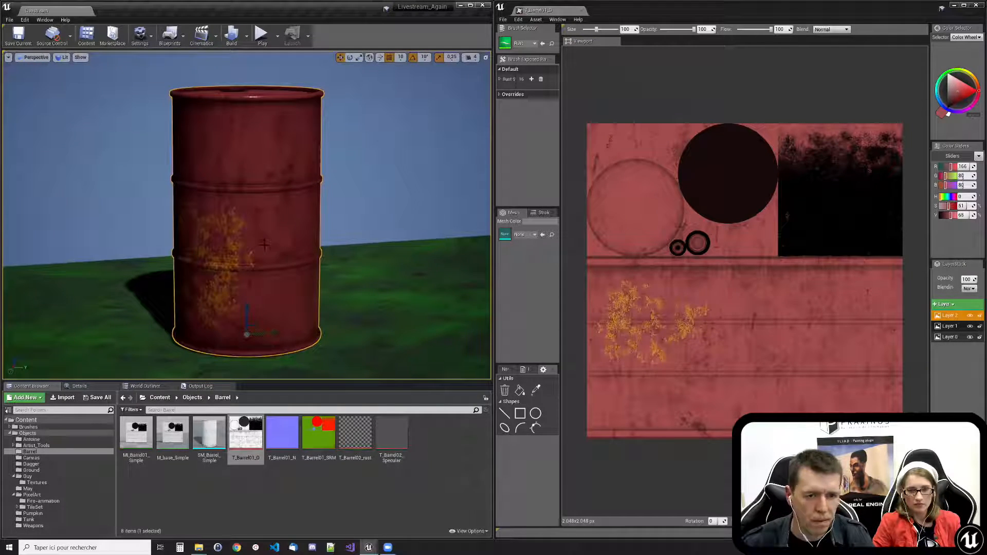
{"action": "mouse_move", "coordinate": [605, 284]}
{"action": "left_mouse_down"}
{"action": "mouse_move", "coordinate": [615, 304]}
{"action": "mouse_move", "coordinate": [600, 329]}
{"action": "mouse_move", "coordinate": [581, 333]}
{"action": "mouse_move", "coordinate": [596, 295]}
{"action": "mouse_move", "coordinate": [575, 373]}
{"action": "mouse_move", "coordinate": [594, 411]}
{"action": "mouse_move", "coordinate": [594, 304]}
{"action": "mouse_move", "coordinate": [576, 363]}
{"action": "left_mouse_up"}
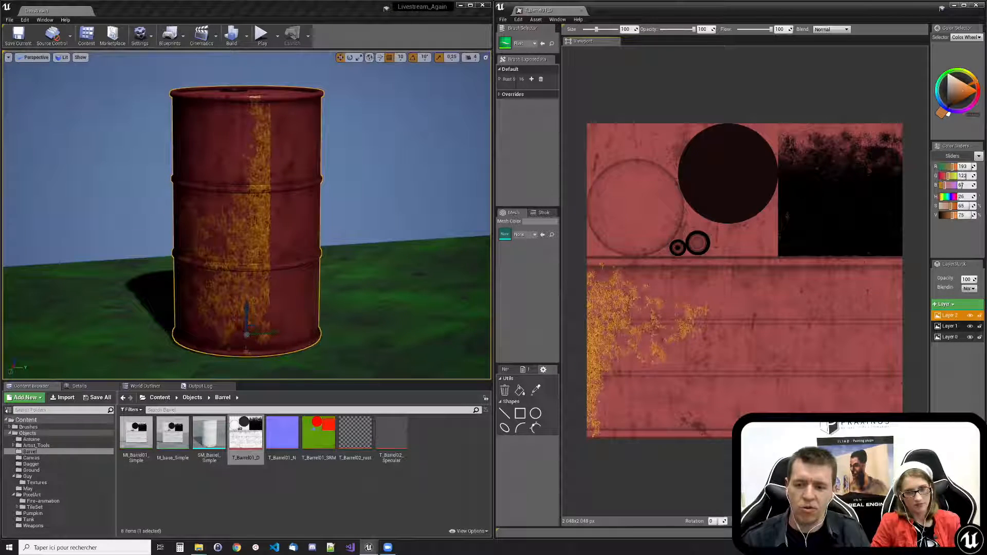
{"action": "left_click_drag", "start_coordinate": [903, 284], "coordinate": [897, 367]}
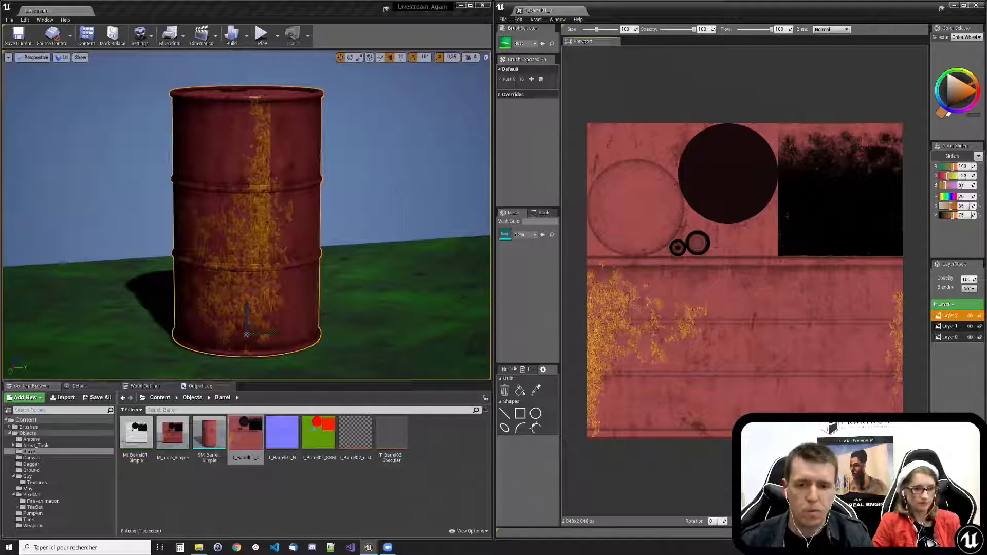
{"action": "left_click", "coordinate": [504, 394]}
- Create a new ILIAD texture with the default size and name in the Barrel folder and open it for editing with ILIAD
{"action": "left_click", "coordinate": [380, 494]}
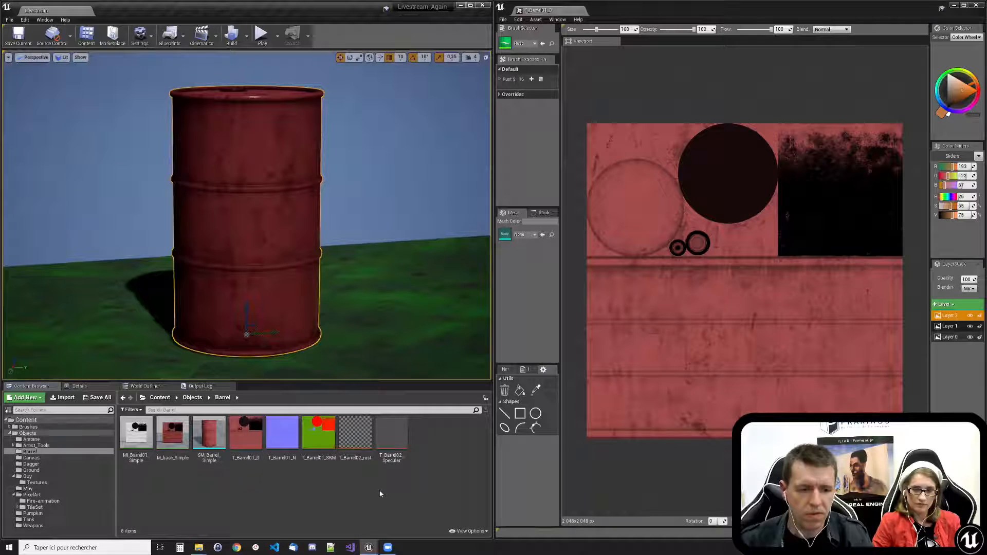
{"action": "right_click", "coordinate": [436, 449]}
{"action": "mouse_move", "coordinate": [477, 371]}
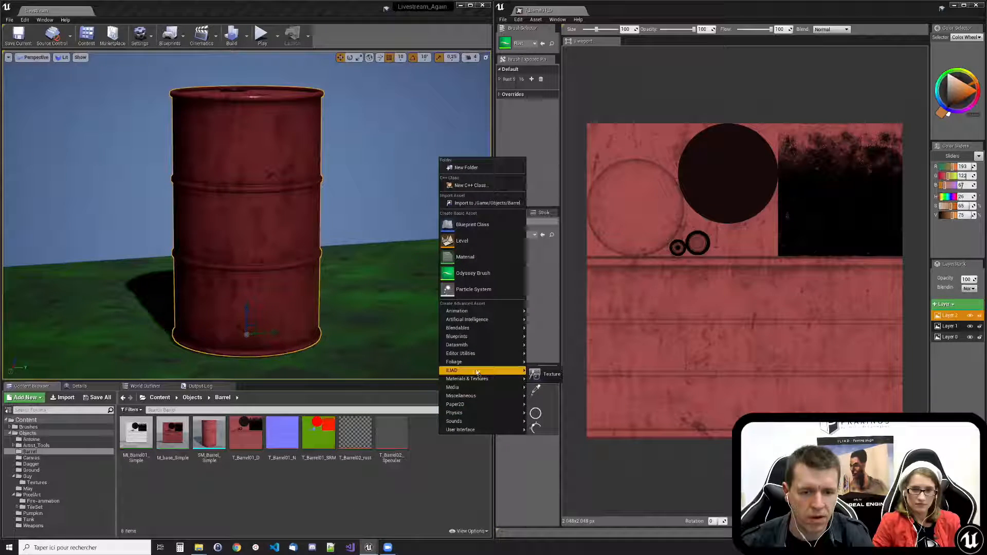
{"action": "left_click", "coordinate": [550, 374]}
{"action": "left_click", "coordinate": [472, 282]}
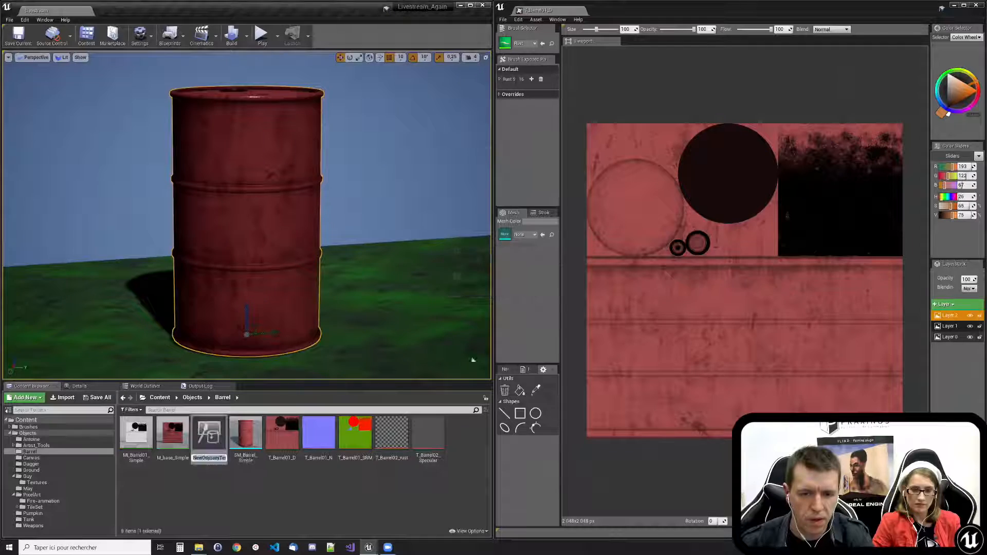
{"action": "left_click", "coordinate": [210, 437]}
{"action": "right_click", "coordinate": [208, 437]}
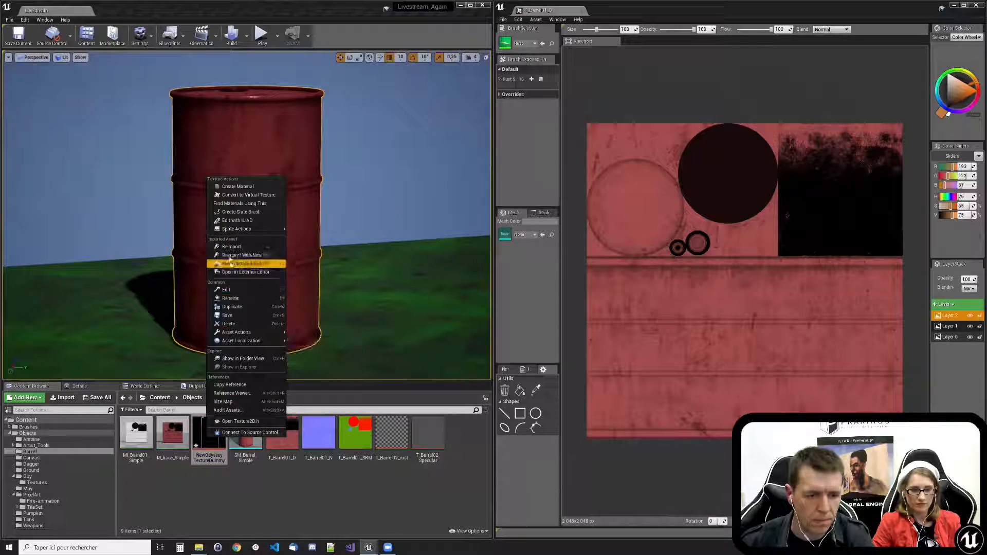
{"action": "left_click", "coordinate": [233, 221]}
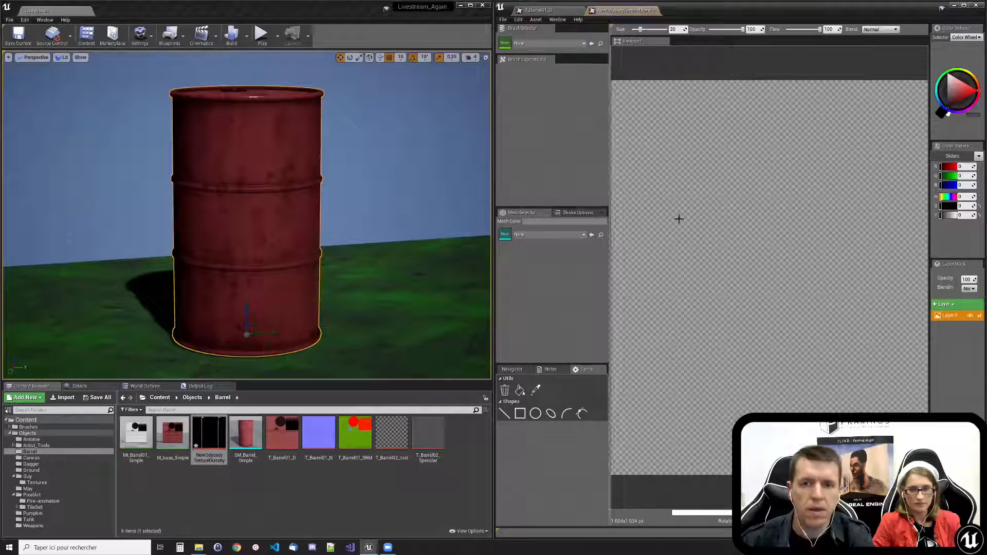
- Search the brushes for "loop" and make the Looping Brush current for the new texture
{"action": "left_click", "coordinate": [549, 43]}
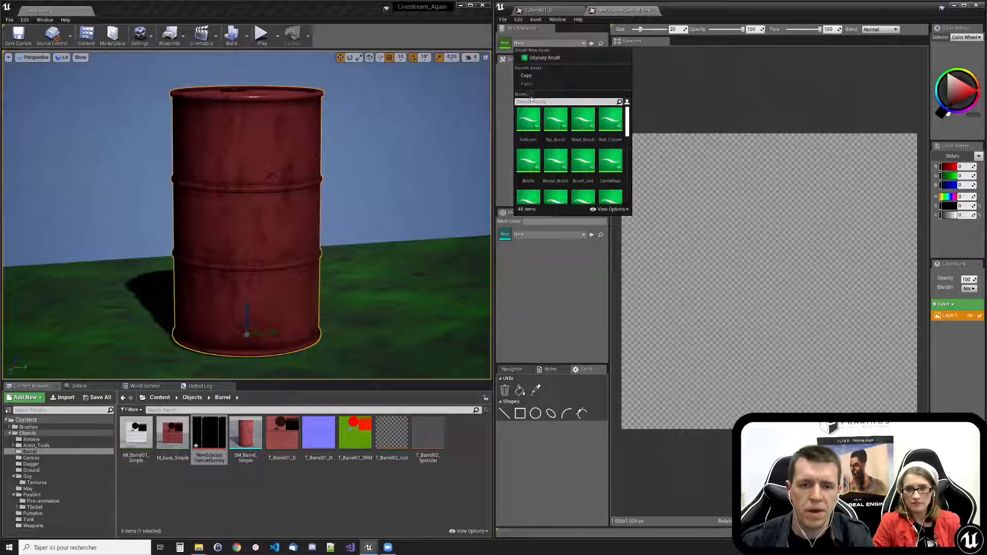
{"action": "type", "text": "foliage"}
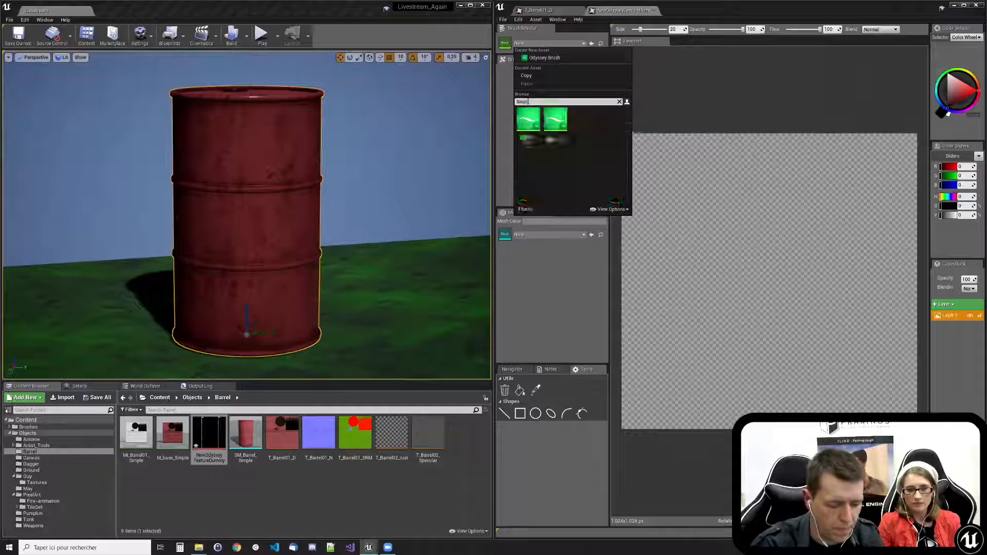
{"action": "left_click", "coordinate": [527, 124]}
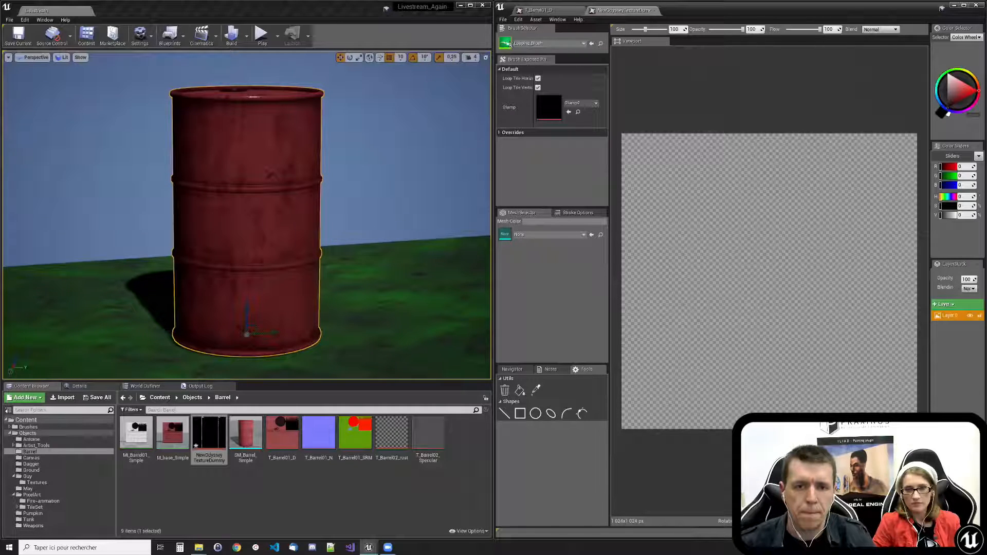
- Open the Looping Brush's event graph and examine the Looping Stamp node with its horizontal and vertical tiling inputs
{"action": "double_click", "coordinate": [505, 43]}
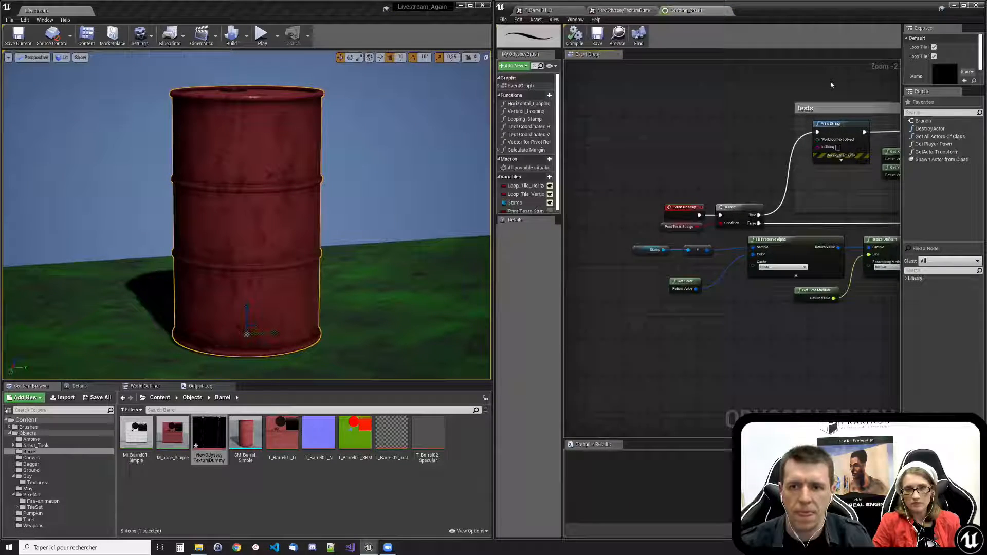
{"action": "right_click_drag", "start_coordinate": [800, 93], "coordinate": [548, 111]}
{"action": "right_click_drag", "start_coordinate": [898, 147], "coordinate": [716, 125]}
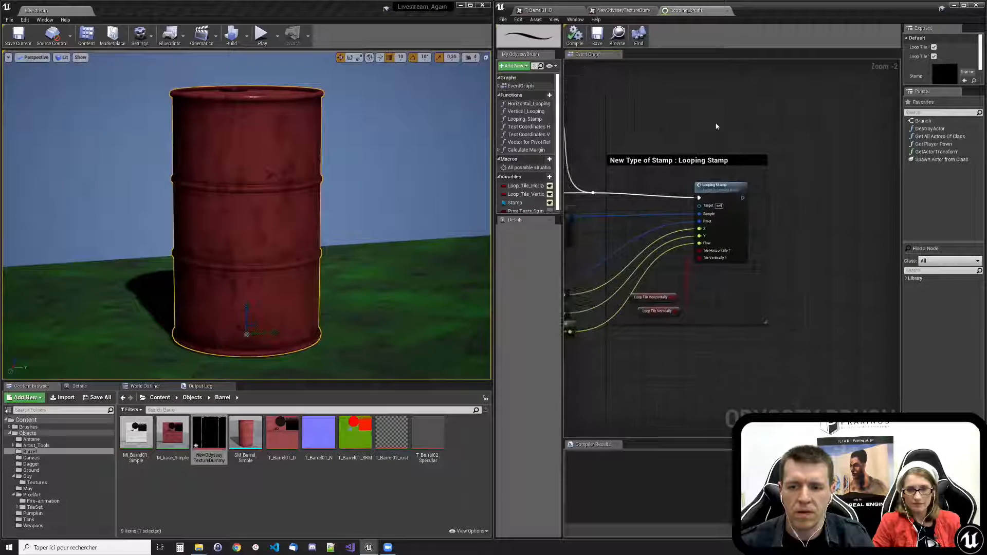
{"action": "scroll", "coordinate": [721, 212], "scroll_direction": "up", "scroll_amount": 2}
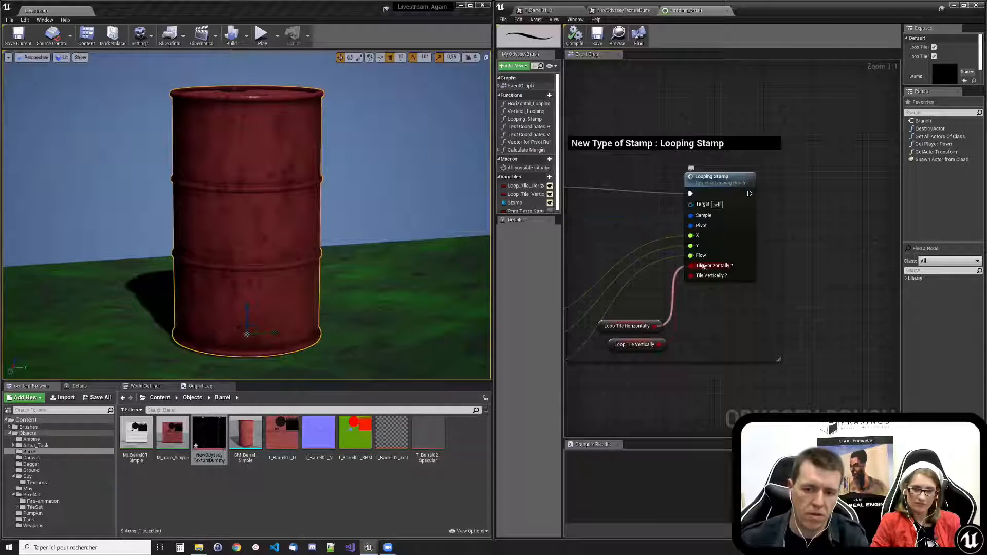
{"action": "left_click", "coordinate": [964, 6]}
{"action": "right_click_drag", "start_coordinate": [300, 221], "coordinate": [495, 219]}
{"action": "left_click", "coordinate": [495, 220]}
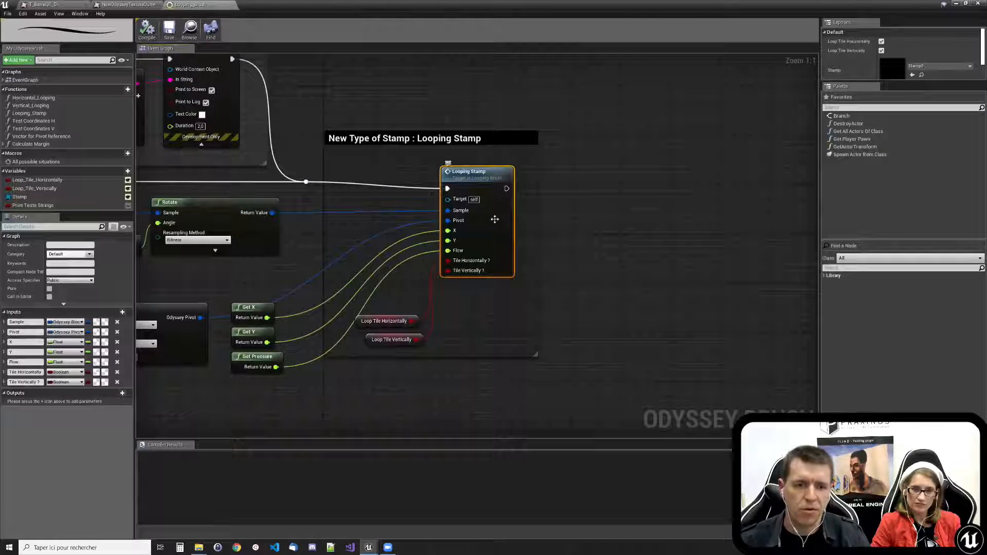
- Open the Looping Stamp function and its Vertical Looping function, and examine the stamp branches and position conditions
{"action": "double_click", "coordinate": [494, 219]}
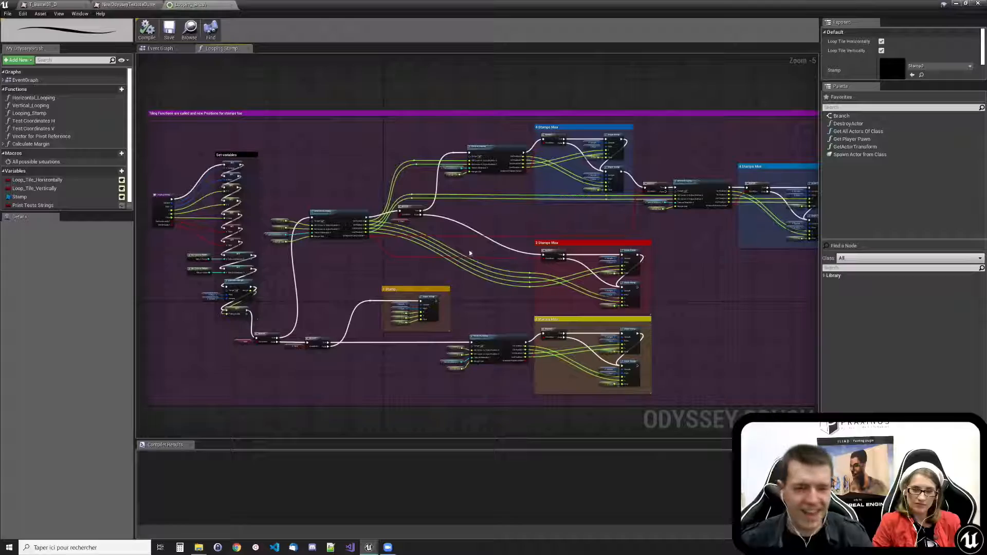
{"action": "left_click", "coordinate": [496, 156]}
{"action": "scroll", "coordinate": [495, 156], "scroll_direction": "up", "scroll_amount": 5}
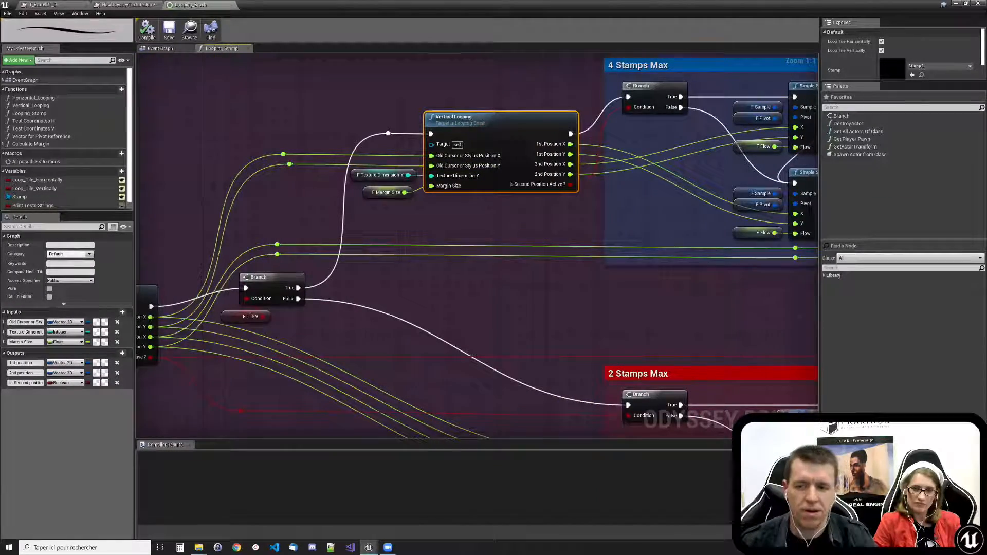
{"action": "right_click_drag", "start_coordinate": [675, 118], "coordinate": [639, 77]}
{"action": "scroll", "coordinate": [639, 77], "scroll_direction": "down", "scroll_amount": 5}
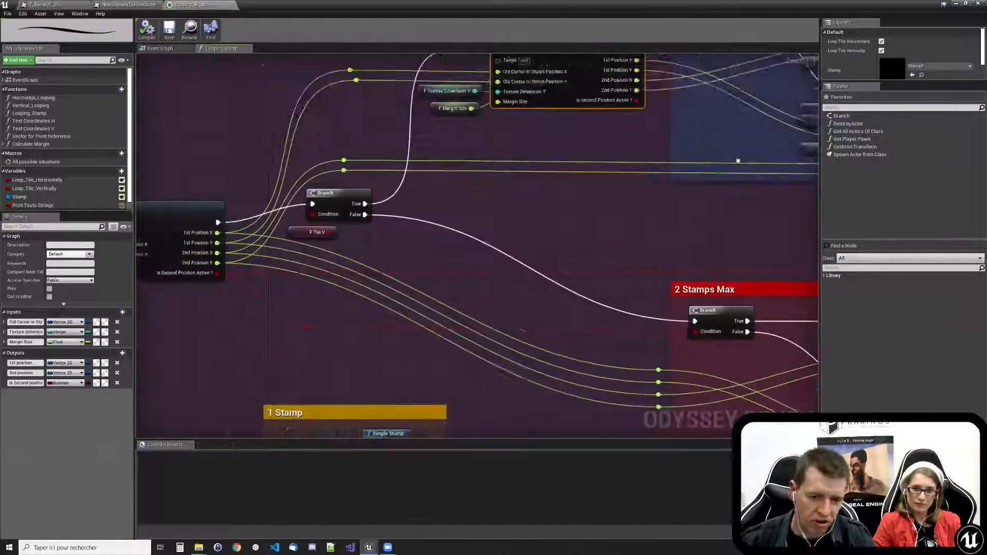
{"action": "double_click", "coordinate": [498, 148]}
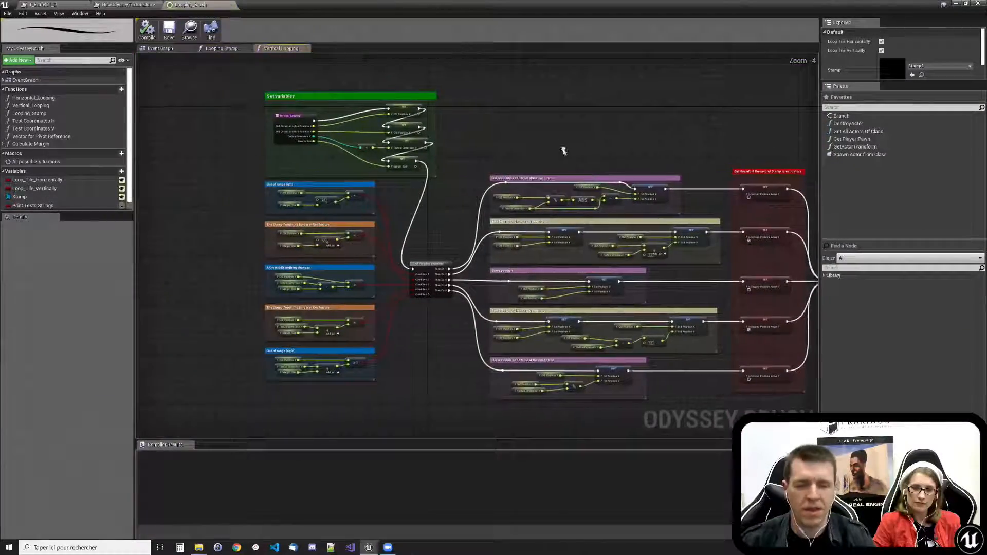
{"action": "scroll", "coordinate": [432, 310], "scroll_direction": "up", "scroll_amount": 3}
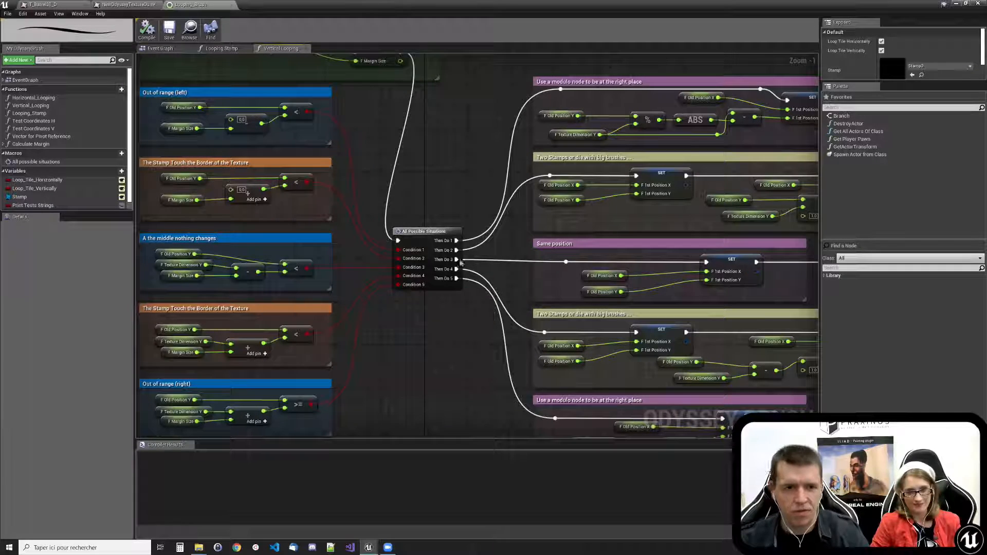
- Return to the new texture and paint long black strokes that cross its side, upper and lower edges
{"action": "left_click", "coordinate": [126, 5]}
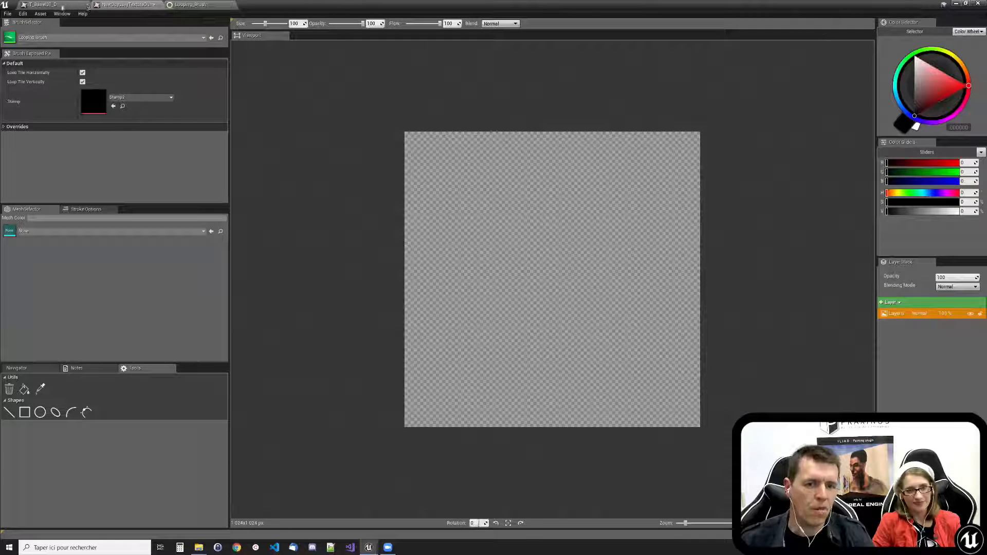
{"action": "left_click", "coordinate": [57, 6]}
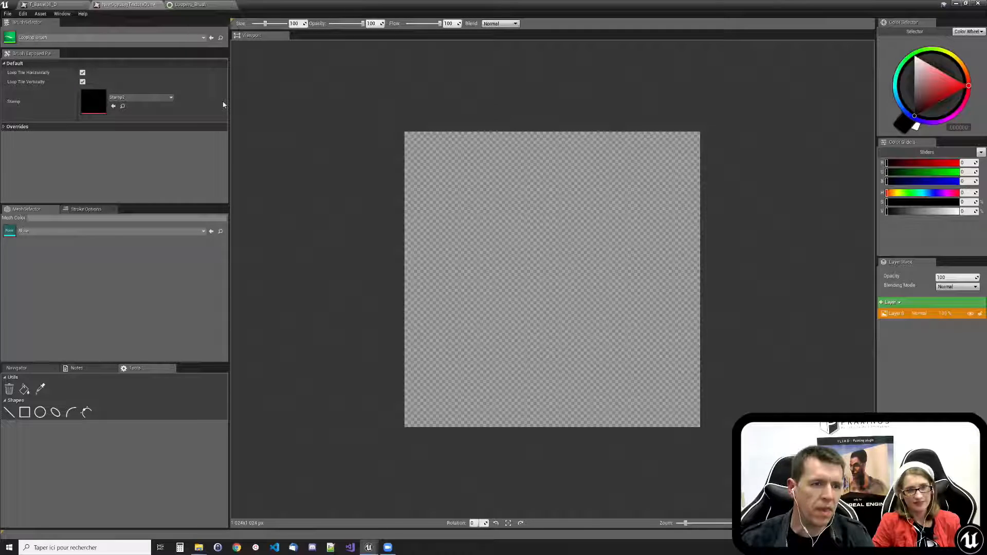
{"action": "mouse_move", "coordinate": [524, 248]}
{"action": "left_mouse_down"}
{"action": "mouse_move", "coordinate": [586, 275]}
{"action": "mouse_move", "coordinate": [623, 333]}
{"action": "mouse_move", "coordinate": [680, 242]}
{"action": "mouse_move", "coordinate": [785, 227]}
{"action": "left_mouse_up"}
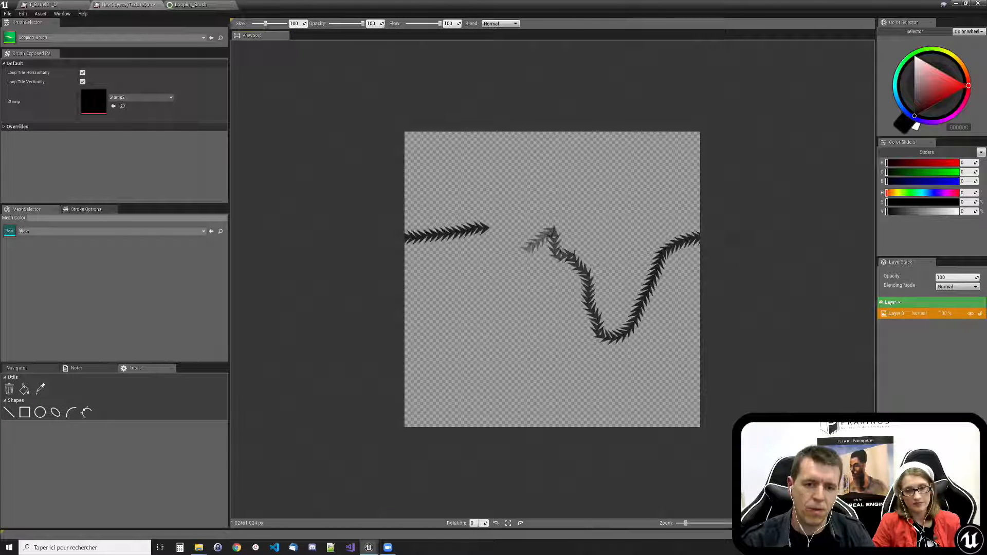
{"action": "mouse_move", "coordinate": [597, 224]}
{"action": "left_mouse_down"}
{"action": "mouse_move", "coordinate": [639, 143]}
{"action": "mouse_move", "coordinate": [530, 85]}
{"action": "mouse_move", "coordinate": [483, 303]}
{"action": "mouse_move", "coordinate": [324, 283]}
{"action": "left_mouse_up"}
{"action": "mouse_move", "coordinate": [306, 234]}
{"action": "left_mouse_down"}
{"action": "mouse_move", "coordinate": [684, 164]}
{"action": "mouse_move", "coordinate": [704, 247]}
{"action": "mouse_move", "coordinate": [537, 172]}
{"action": "mouse_move", "coordinate": [328, 315]}
{"action": "mouse_move", "coordinate": [511, 411]}
{"action": "mouse_move", "coordinate": [442, 190]}
{"action": "left_mouse_up"}
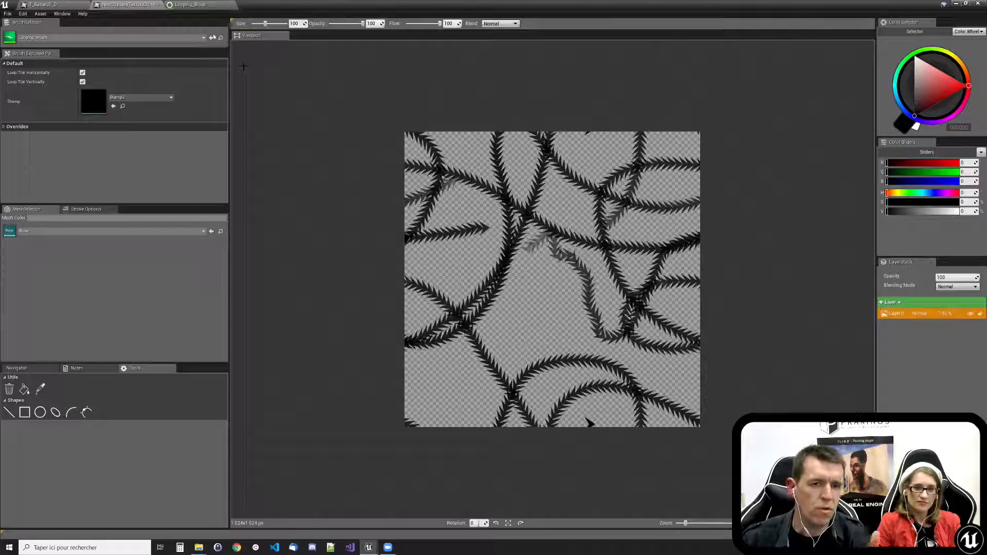
- Close the Looping Brush and the test texture without saving, and restore the texture editor beside the level view
{"action": "left_click", "coordinate": [195, 5]}
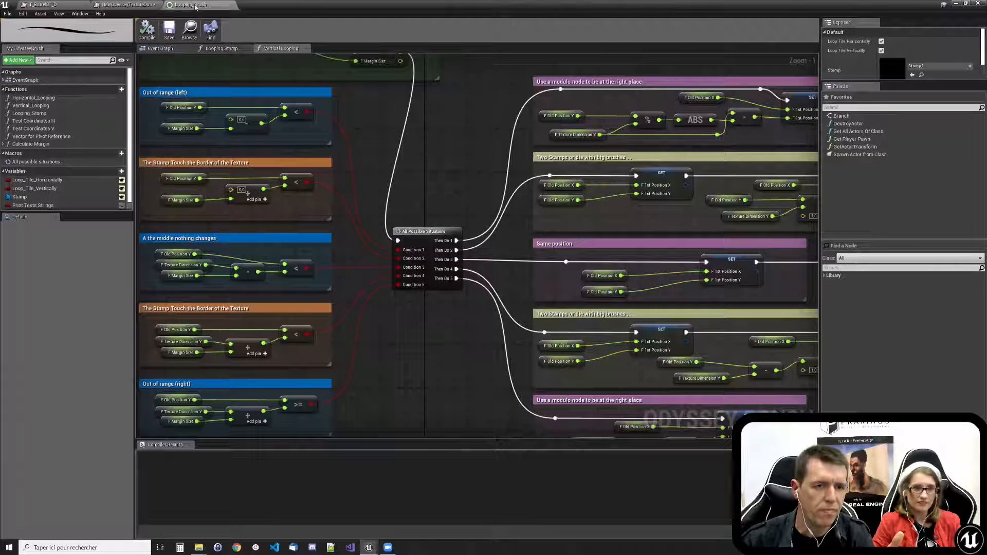
{"action": "left_click", "coordinate": [231, 5]}
{"action": "left_click", "coordinate": [159, 5]}
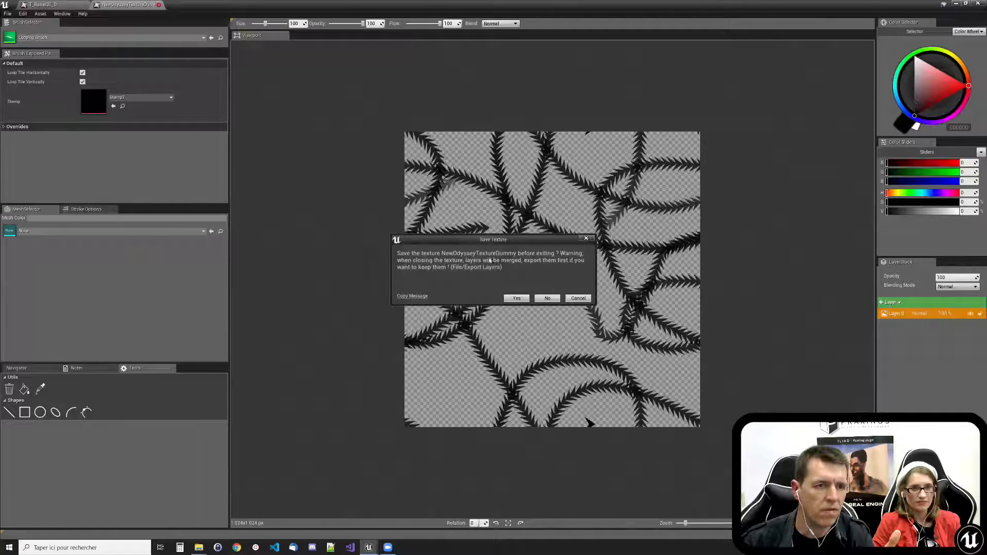
{"action": "left_click", "coordinate": [547, 298]}
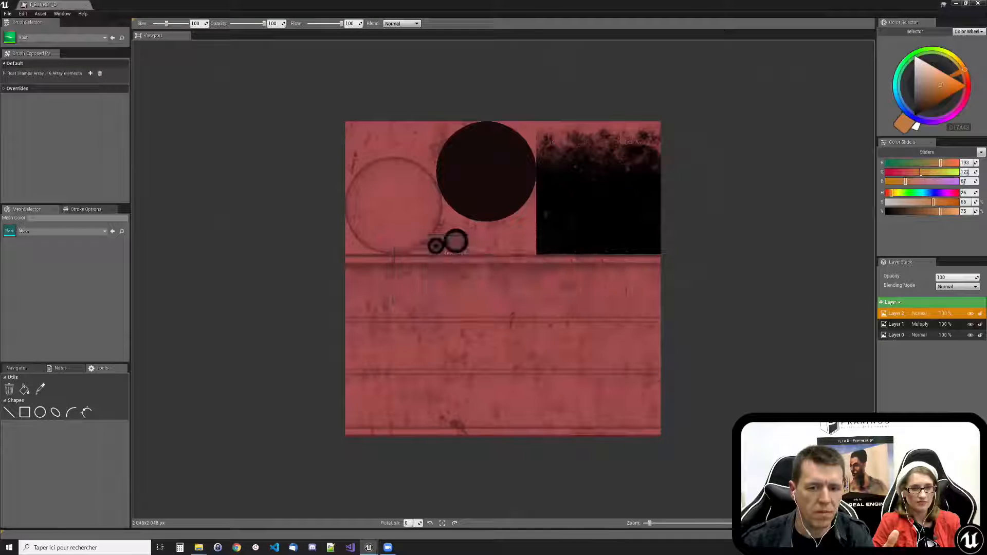
{"action": "double_click", "coordinate": [552, 16]}
- Open the T_Barrel02_rust texture from the Barrel folder for editing with ILIAD
{"action": "left_click", "coordinate": [526, 44]}
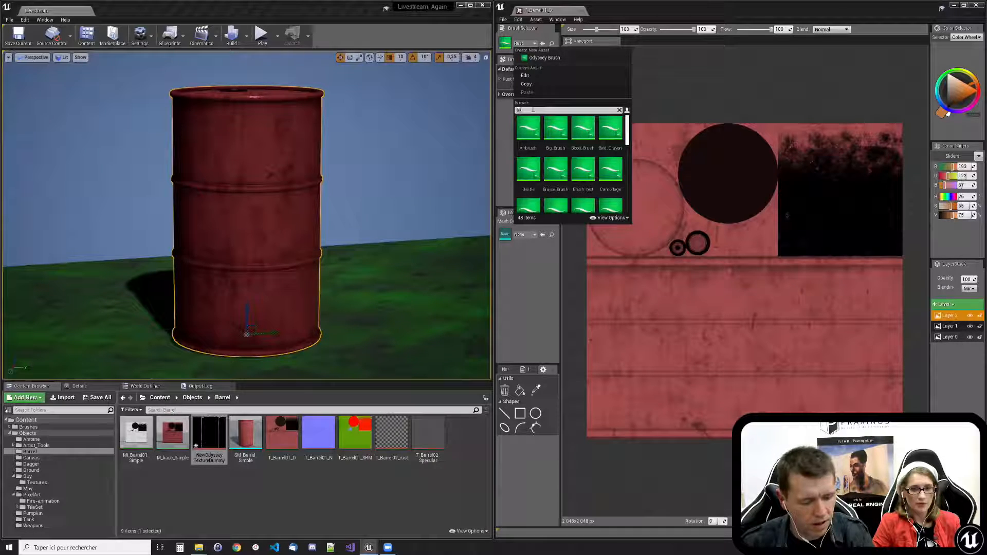
{"action": "type", "text": "loop"}
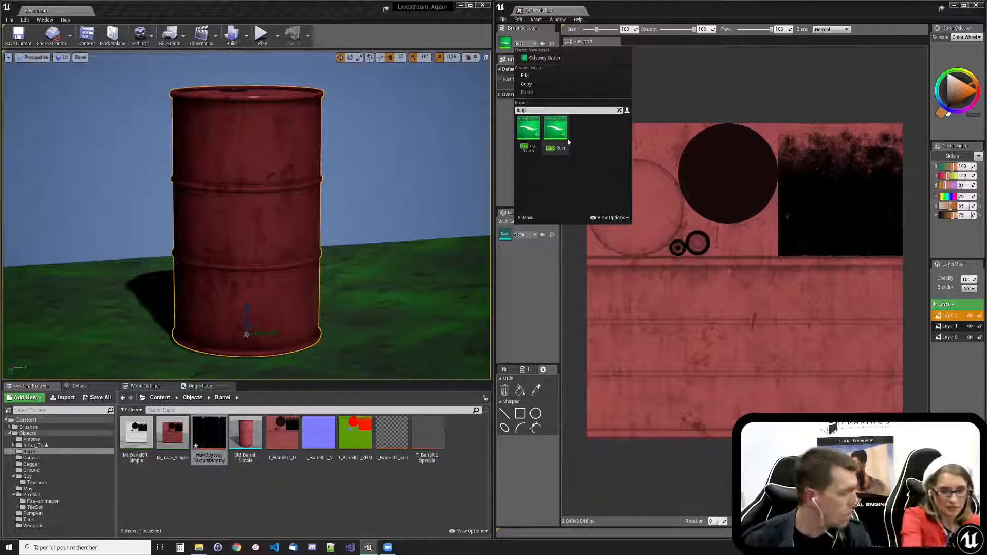
{"action": "left_click", "coordinate": [392, 435]}
{"action": "right_click", "coordinate": [392, 436]}
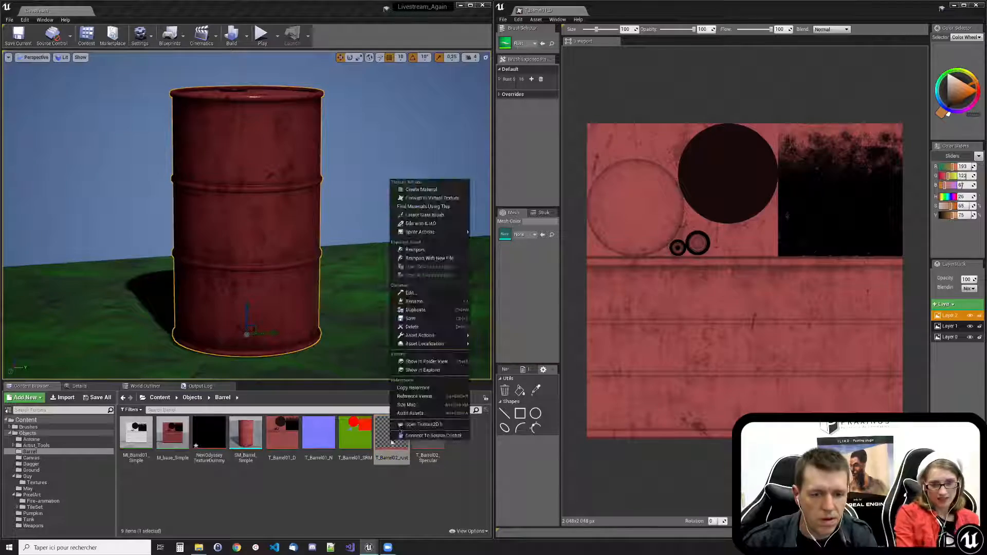
{"action": "left_click", "coordinate": [425, 223]}
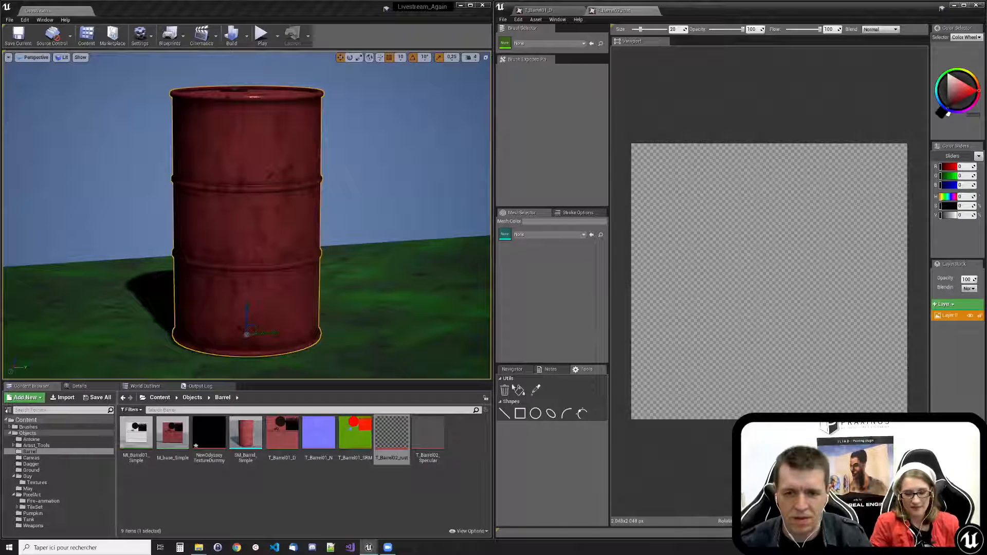
- Search the brushes for "rust", make the Loop_Rust brush current, and collapse its overrides
{"action": "left_click", "coordinate": [540, 43]}
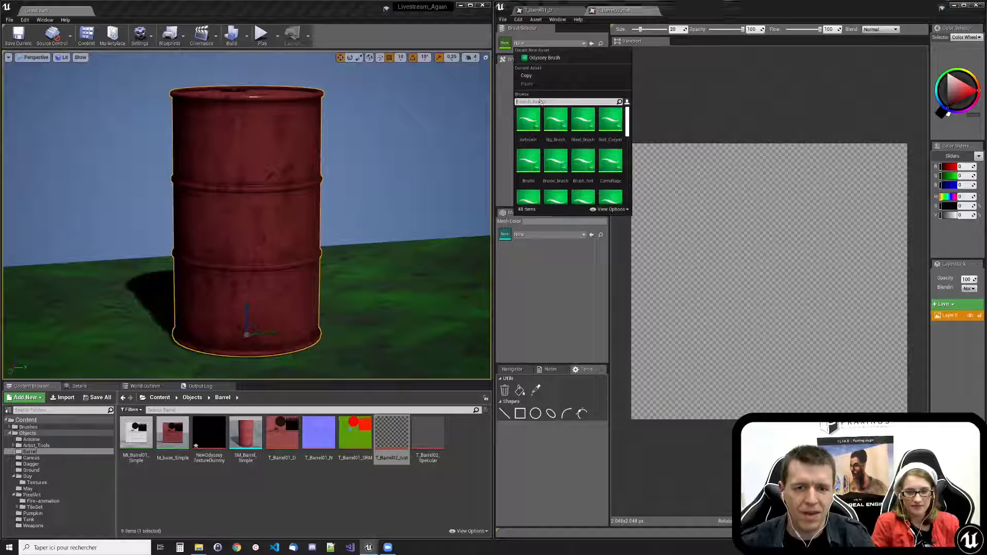
{"action": "type", "text": "rust"}
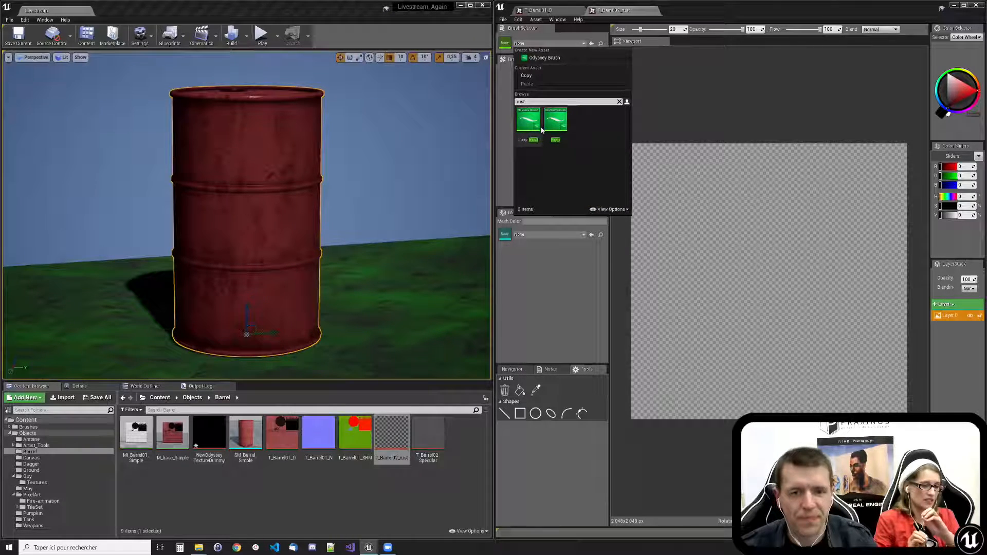
{"action": "left_click", "coordinate": [521, 130]}
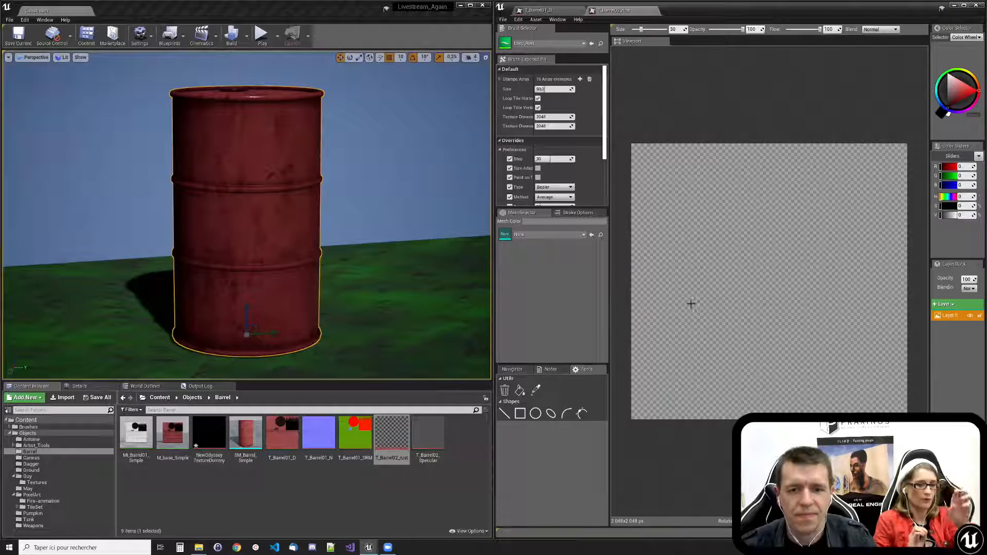
{"action": "left_click", "coordinate": [501, 140]}
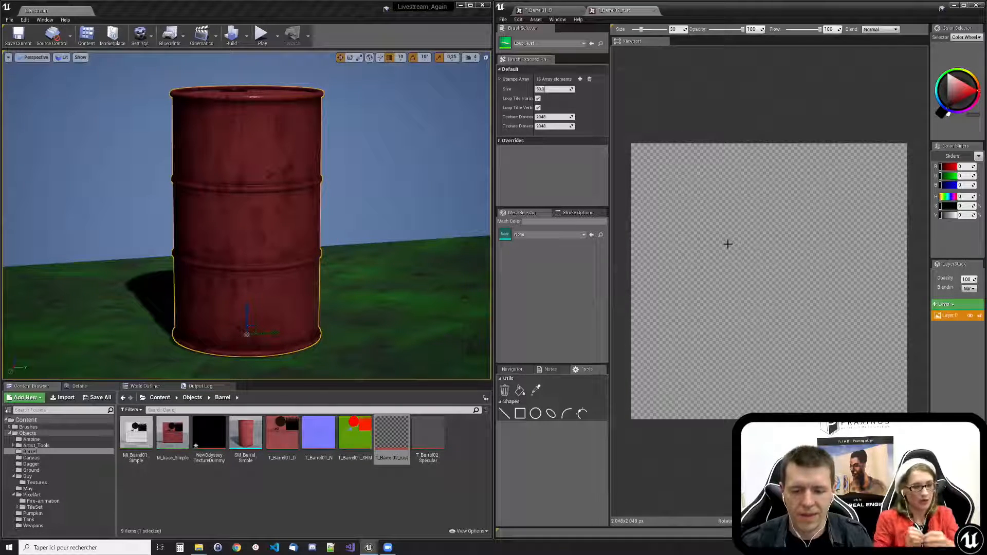
- Paint a broad band of rust across the lower half of the texture, continuing over both side edges
{"action": "mouse_move", "coordinate": [704, 240]}
{"action": "left_mouse_down"}
{"action": "mouse_move", "coordinate": [681, 361]}
{"action": "mouse_move", "coordinate": [650, 339]}
{"action": "mouse_move", "coordinate": [670, 287]}
{"action": "mouse_move", "coordinate": [602, 315]}
{"action": "mouse_move", "coordinate": [605, 304]}
{"action": "mouse_move", "coordinate": [580, 282]}
{"action": "mouse_move", "coordinate": [551, 317]}
{"action": "mouse_move", "coordinate": [597, 333]}
{"action": "mouse_move", "coordinate": [761, 323]}
{"action": "mouse_move", "coordinate": [848, 353]}
{"action": "mouse_move", "coordinate": [882, 391]}
{"action": "mouse_move", "coordinate": [921, 343]}
{"action": "left_mouse_up"}
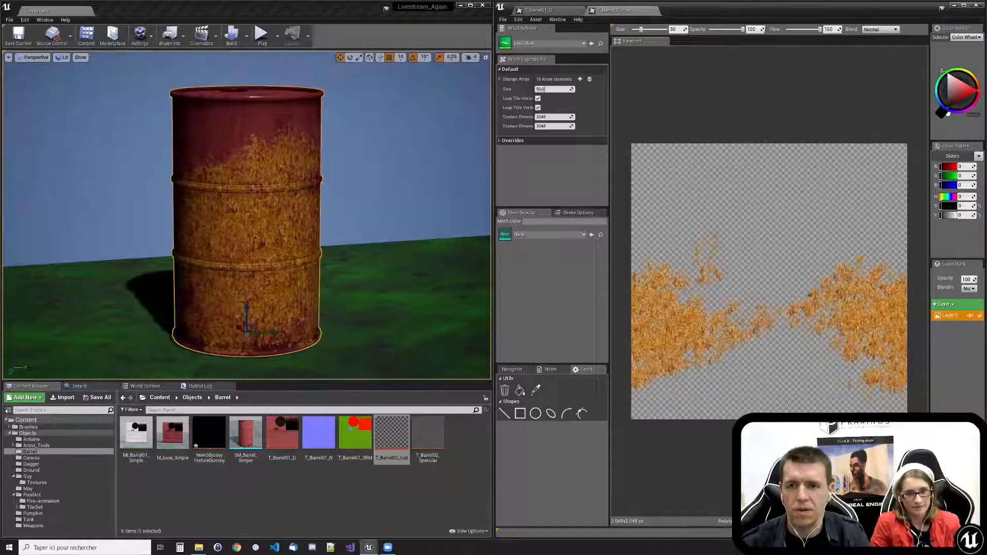
{"action": "left_click_drag", "start_coordinate": [883, 9], "coordinate": [891, 36]}
{"action": "double_click", "coordinate": [906, 9]}
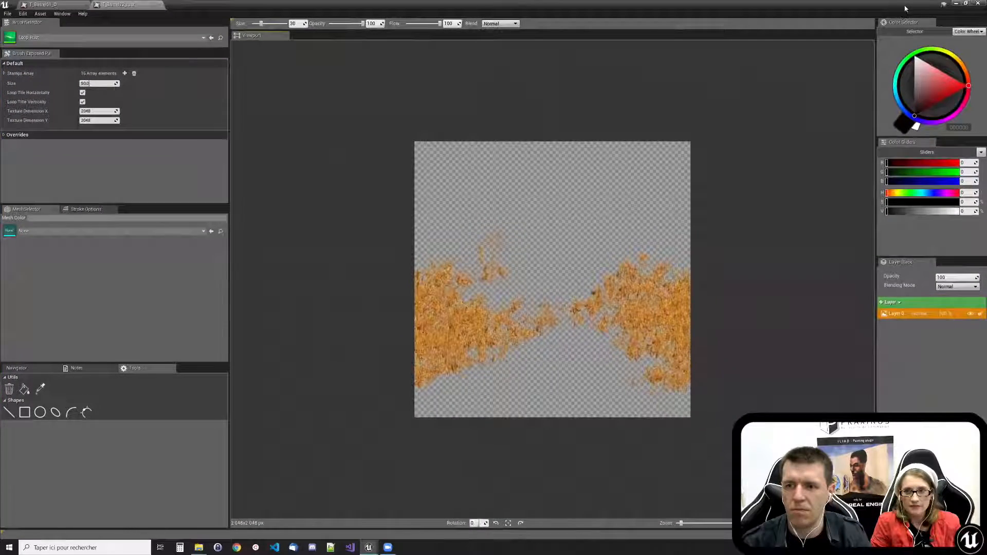
{"action": "double_click", "coordinate": [905, 8]}
- Set the brush blend mode to Erase and thin out patches of rust on both sides of the texture
{"action": "left_click", "coordinate": [881, 29]}
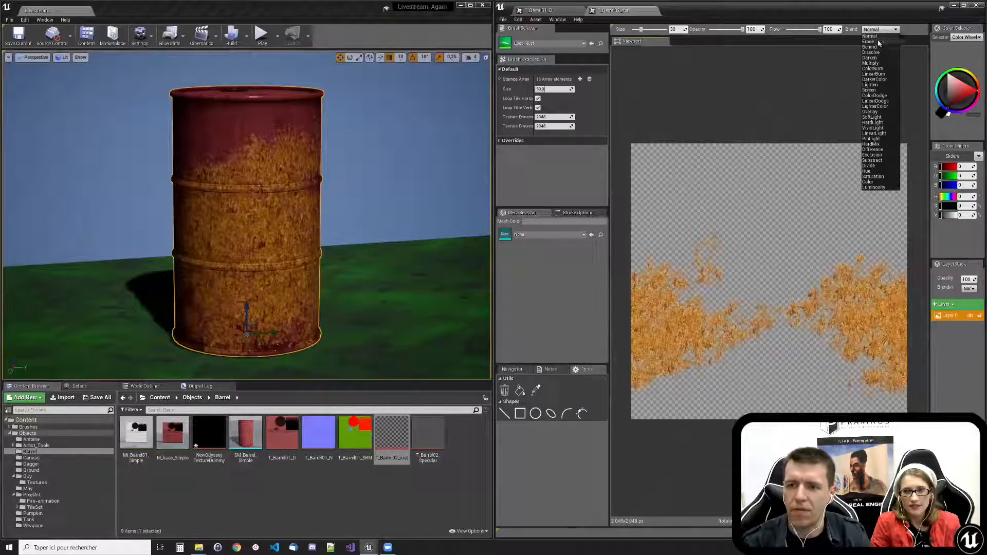
{"action": "left_click", "coordinate": [880, 43]}
{"action": "left_click_drag", "start_coordinate": [869, 301], "coordinate": [846, 359]}
{"action": "mouse_move", "coordinate": [694, 309]}
{"action": "left_mouse_down"}
{"action": "mouse_move", "coordinate": [686, 322]}
{"action": "mouse_move", "coordinate": [709, 362]}
{"action": "left_mouse_up"}
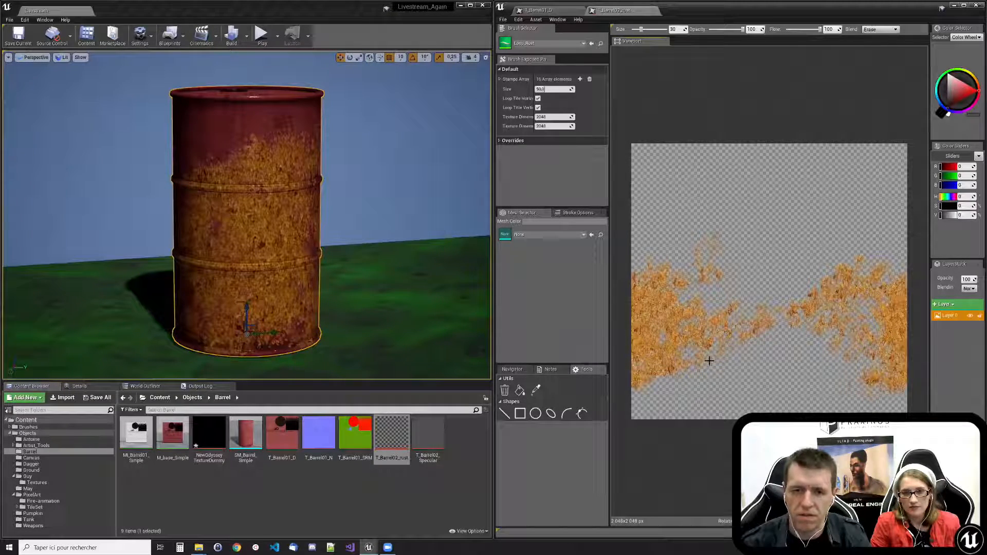
- Make the Single_Stamp_Pictogram brush current, set its angle to 180, and erase its triangular sign from the rust near the texture's left edge
{"action": "left_click", "coordinate": [549, 44]}
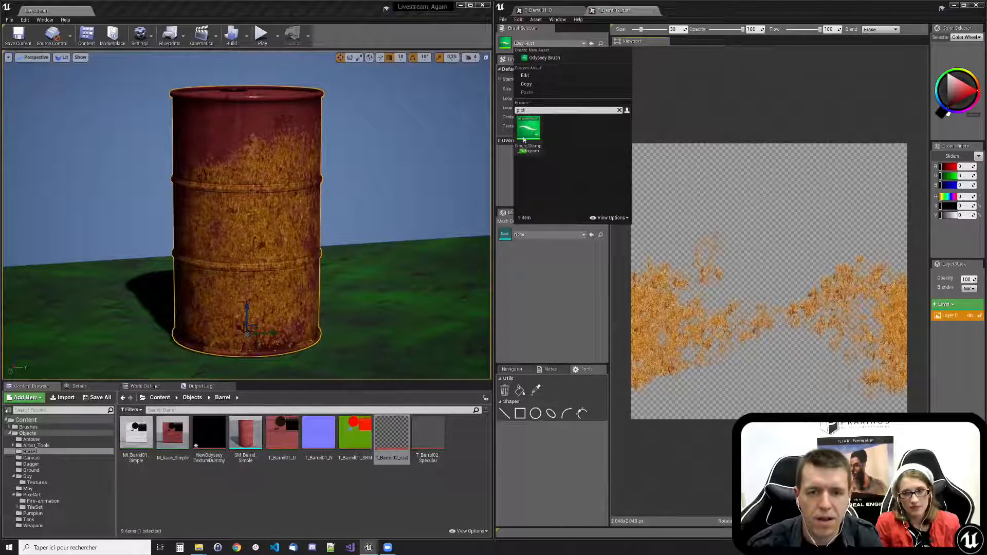
{"action": "left_click", "coordinate": [530, 128]}
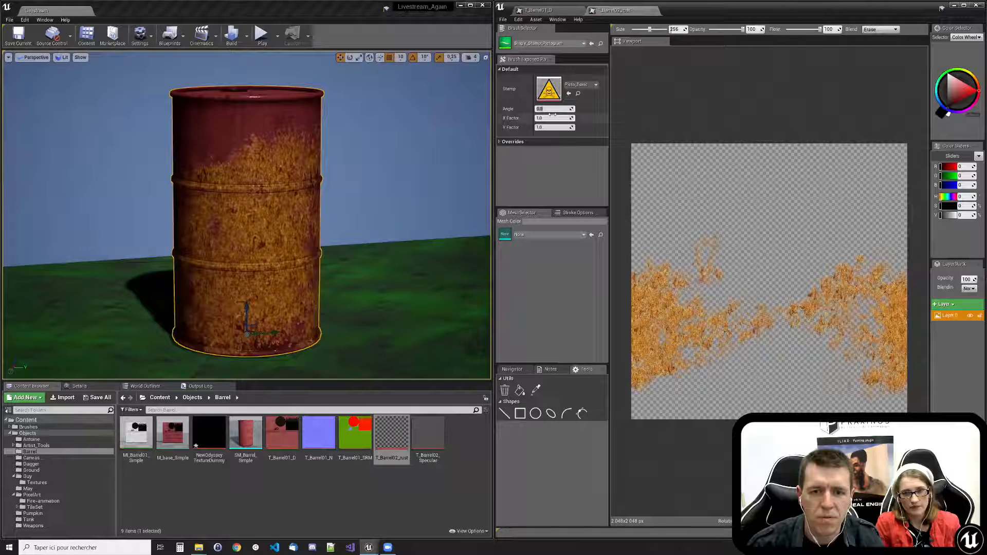
{"action": "type", "text": "18"}
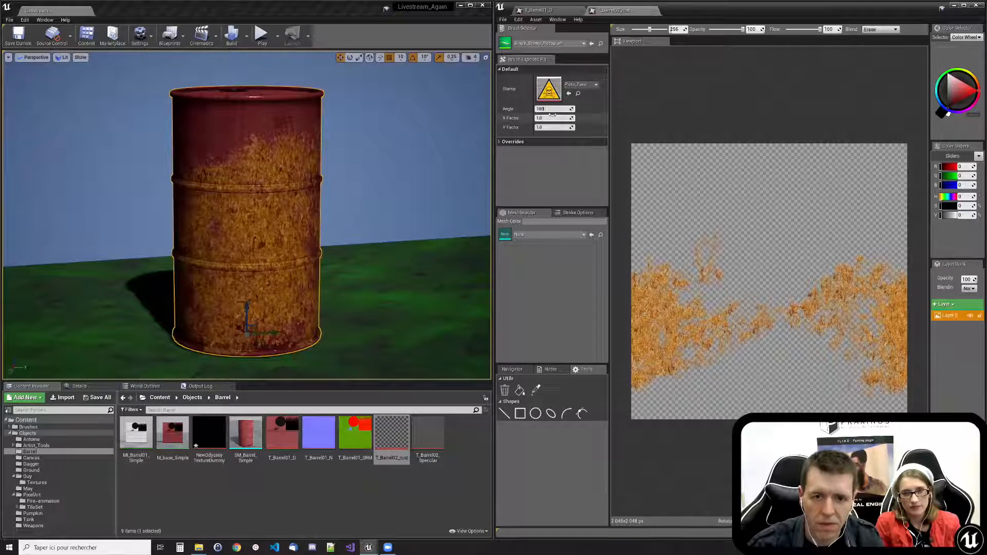
{"action": "left_click", "coordinate": [665, 332]}
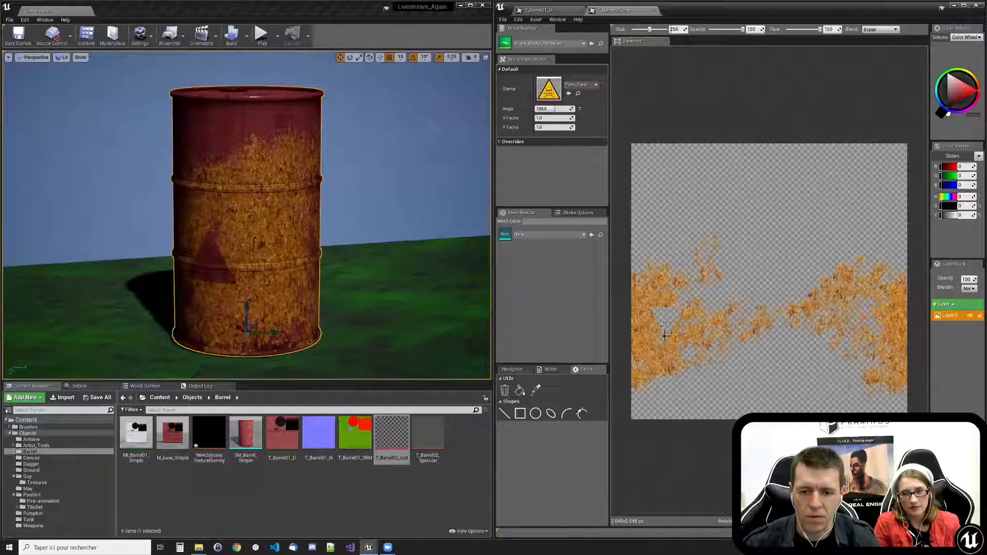
- Set the brush blend mode to Normal and stamp the toxic skull pictogram onto the triangular gap erased from the rust
{"action": "left_click", "coordinate": [880, 30]}
{"action": "left_click", "coordinate": [880, 38]}
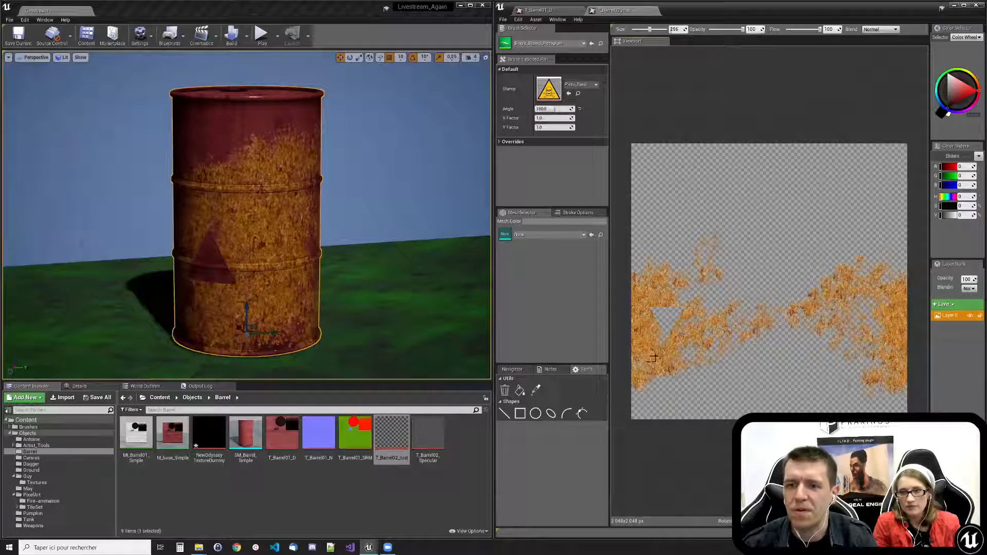
{"action": "left_click", "coordinate": [666, 315]}
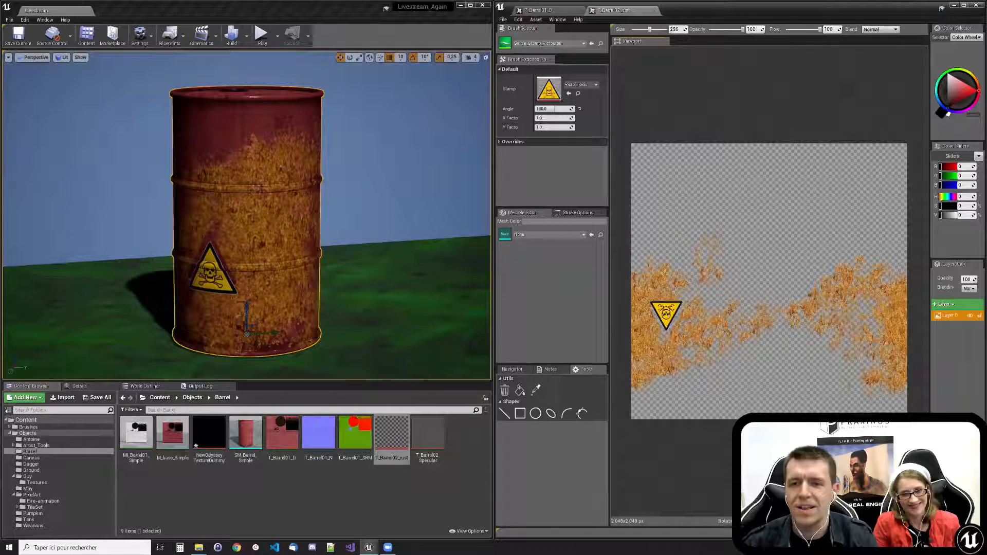
- Make the Loop_Rust brush current and wear down the toxic sign, painting rust over it in Normal and scratching it in Erase blend mode
{"action": "left_click", "coordinate": [880, 29]}
{"action": "left_click", "coordinate": [874, 45]}
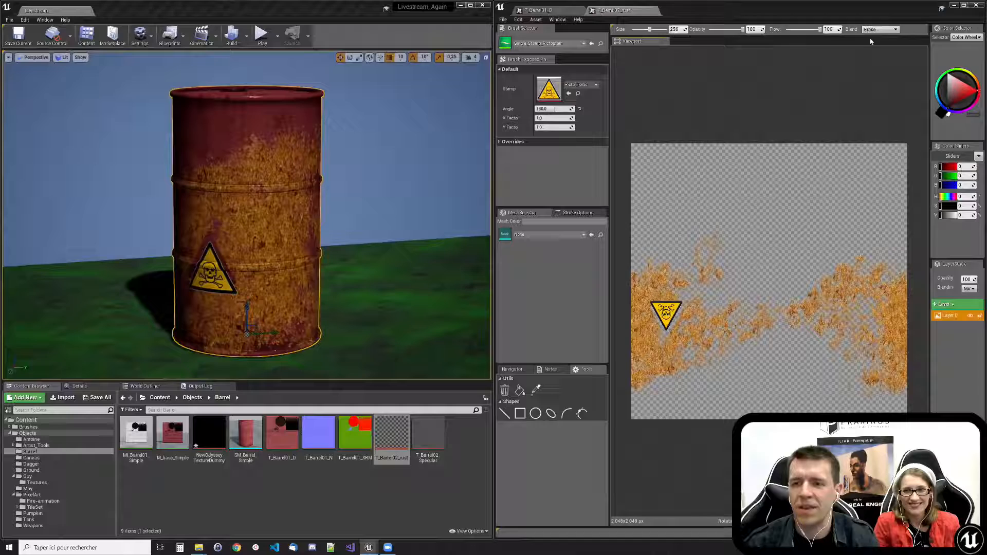
{"action": "left_click", "coordinate": [552, 45]}
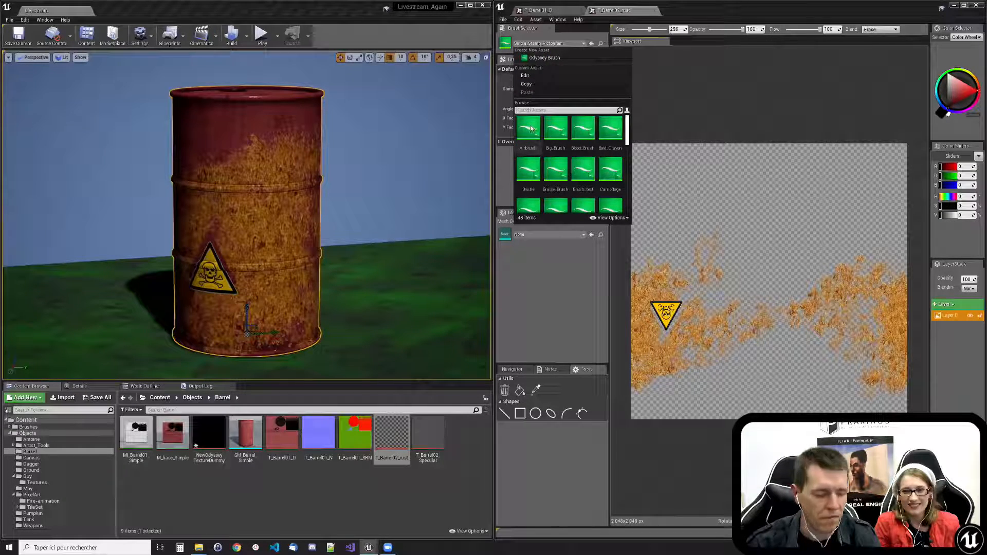
{"action": "type", "text": "rust"}
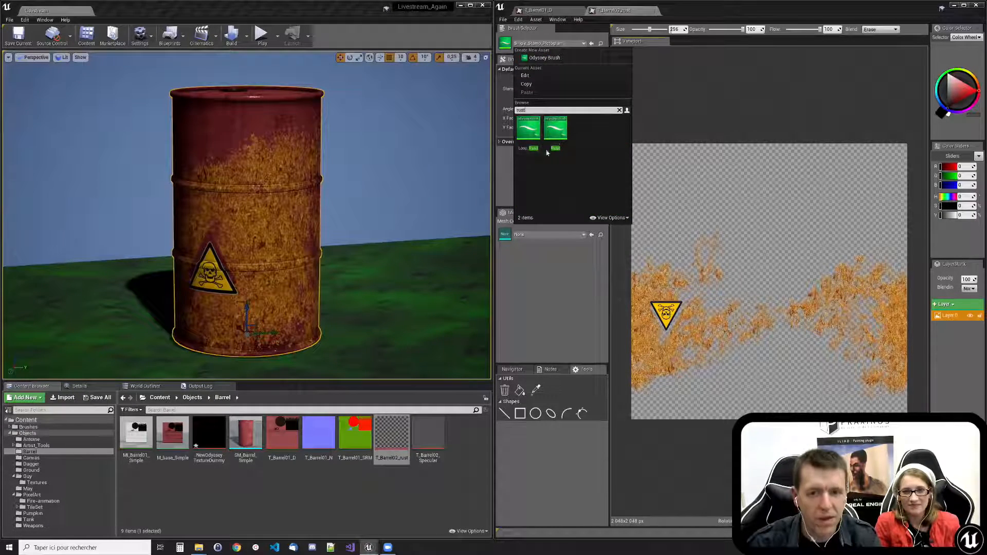
{"action": "left_click", "coordinate": [529, 131]}
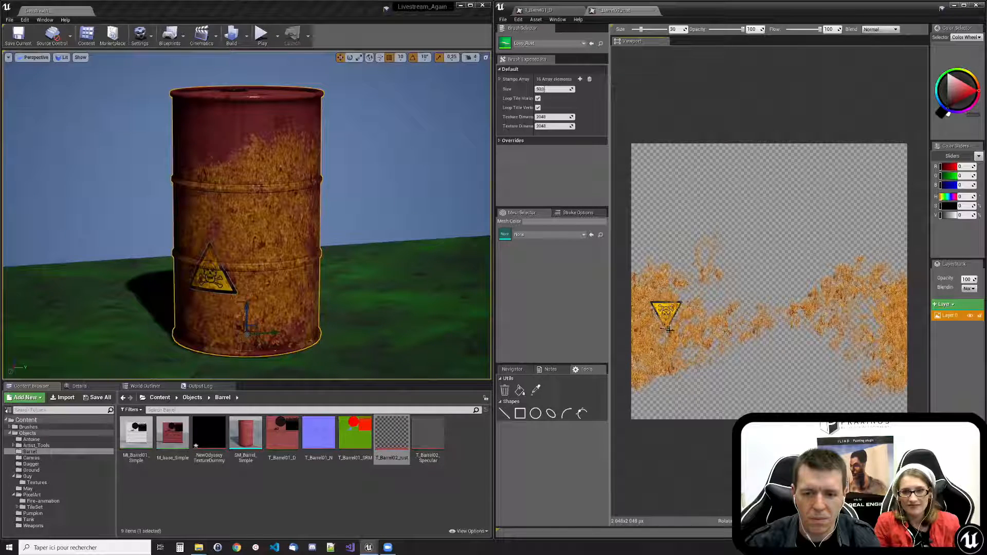
{"action": "left_click", "coordinate": [885, 30]}
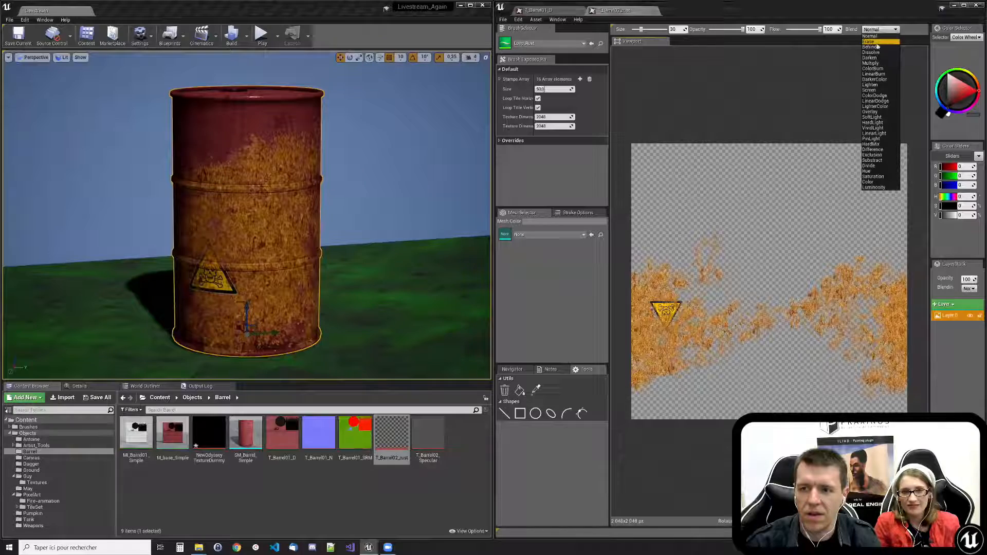
{"action": "left_click", "coordinate": [869, 41]}
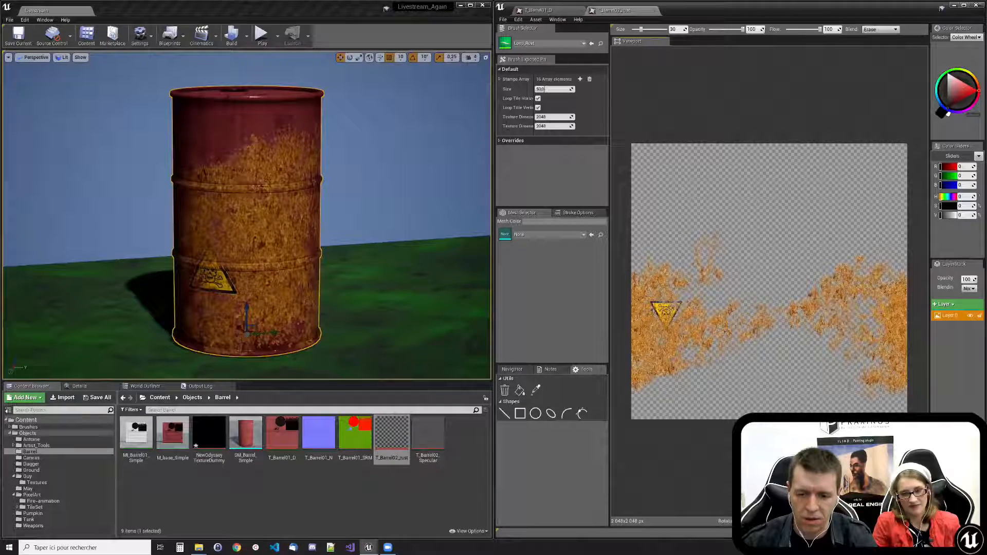
- Rotate the canvas to about 179 degrees and overlay the UV wireframe of the SM_Barrel_Simple mesh on the texture
{"action": "mouse_move", "coordinate": [716, 182]}
{"action": "left_mouse_down", "text": "shift"}
{"action": "mouse_move", "coordinate": [879, 263]}
{"action": "mouse_move", "coordinate": [822, 380]}
{"action": "left_mouse_up", "text": "shift"}
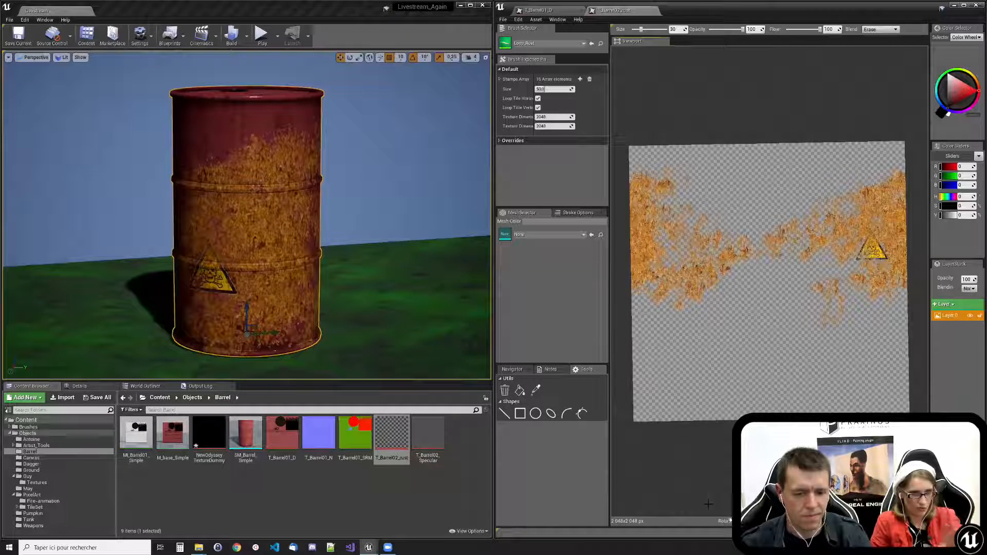
{"action": "left_click", "coordinate": [549, 234]}
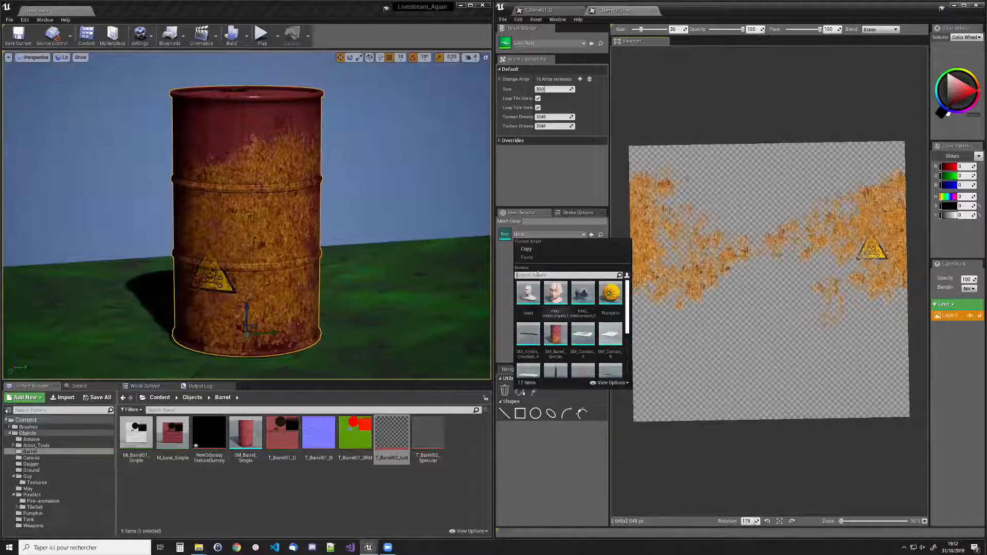
{"action": "scroll", "coordinate": [583, 310], "scroll_direction": "down", "scroll_amount": 1}
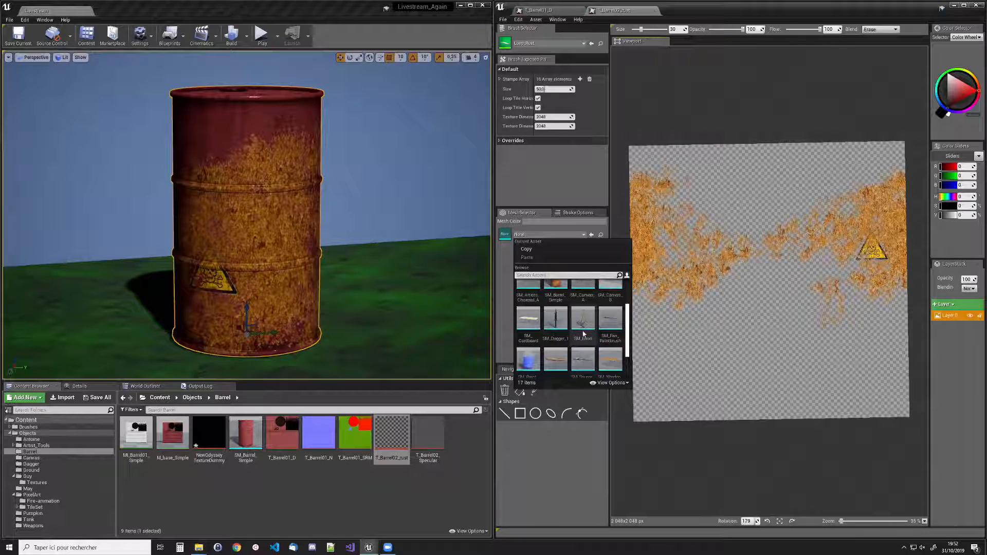
{"action": "scroll", "coordinate": [583, 311], "scroll_direction": "up", "scroll_amount": 2}
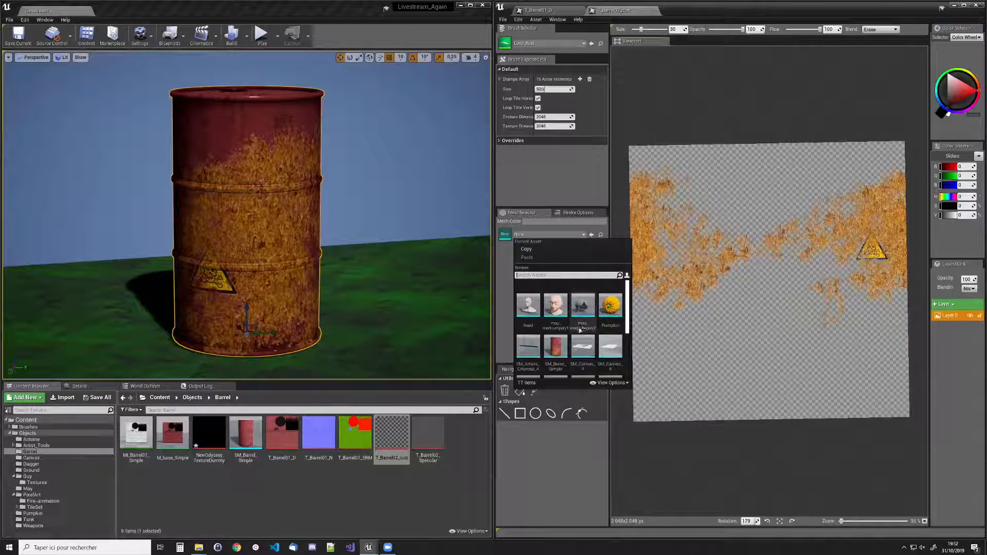
{"action": "left_click", "coordinate": [556, 346]}
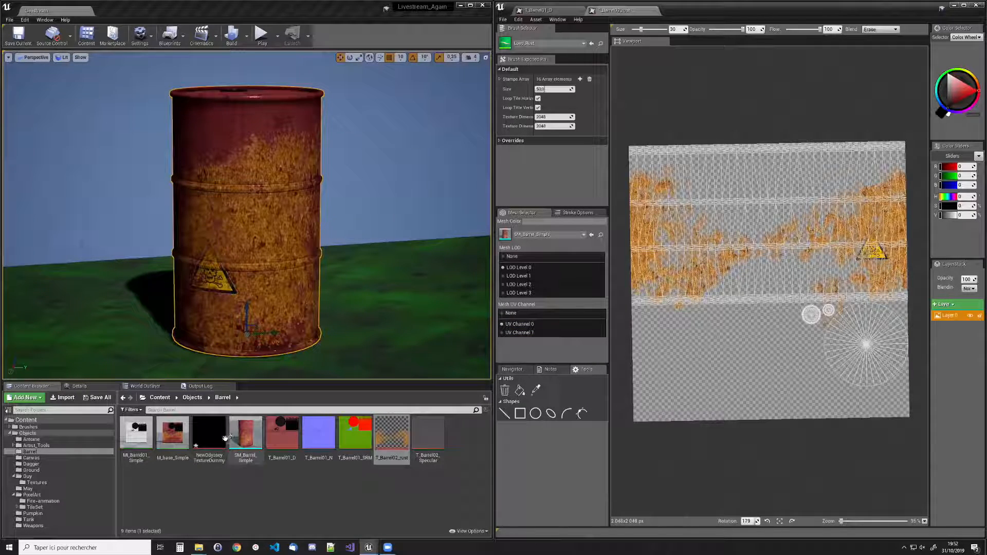
- Open the M_base_Simple material and set the scalar parameter feeding the rust's normal map intensity to about 1.72
{"action": "double_click", "coordinate": [173, 435]}
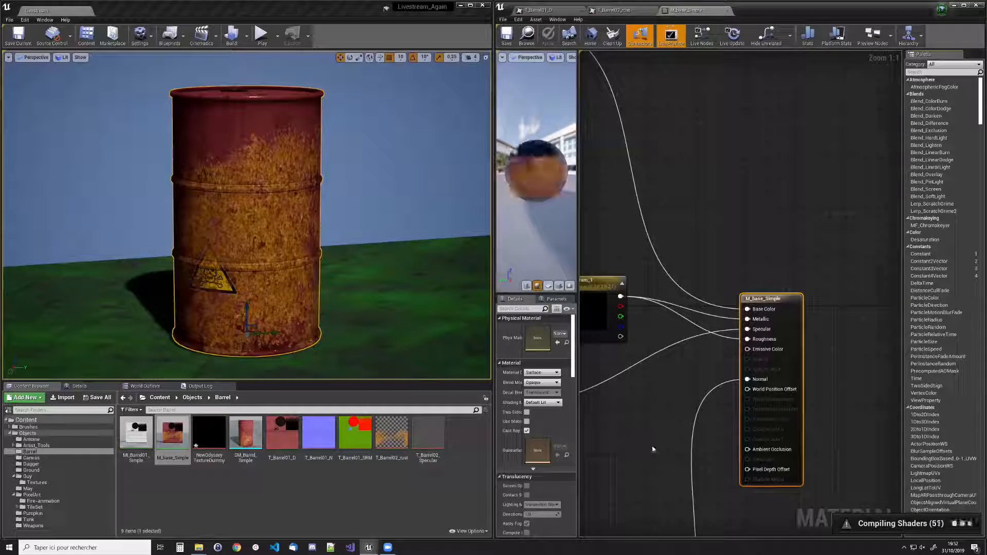
{"action": "right_click_drag", "start_coordinate": [612, 453], "coordinate": [900, 292]}
{"action": "right_click_drag", "start_coordinate": [691, 403], "coordinate": [596, 163]}
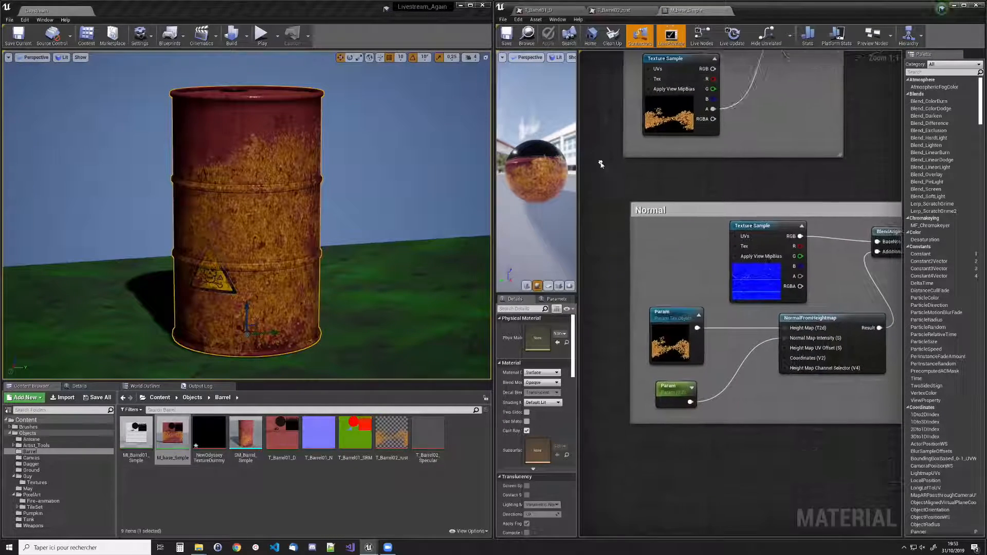
{"action": "left_click", "coordinate": [673, 391]}
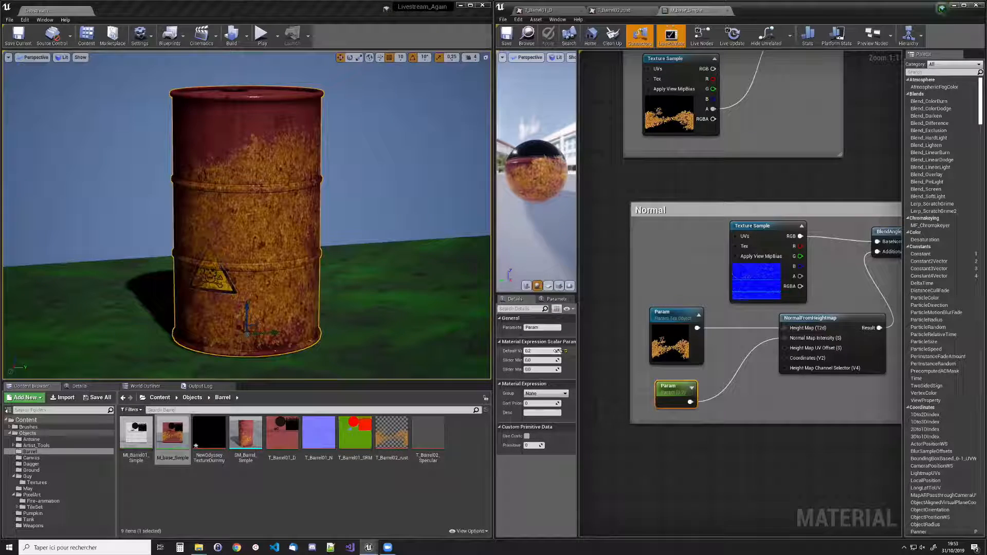
{"action": "left_click_drag", "start_coordinate": [557, 350], "coordinate": [568, 351]}
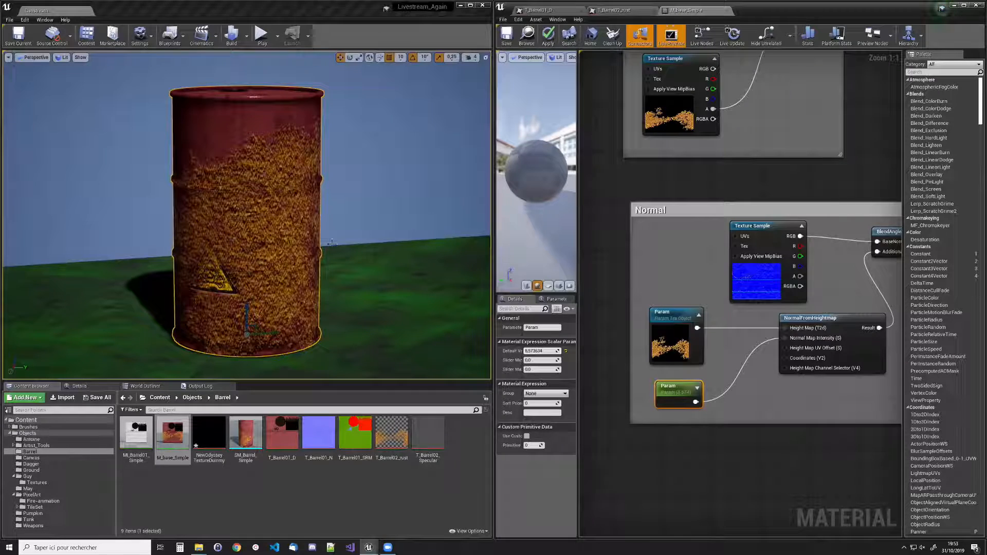
{"action": "left_click_drag", "start_coordinate": [557, 350], "coordinate": [532, 351]}
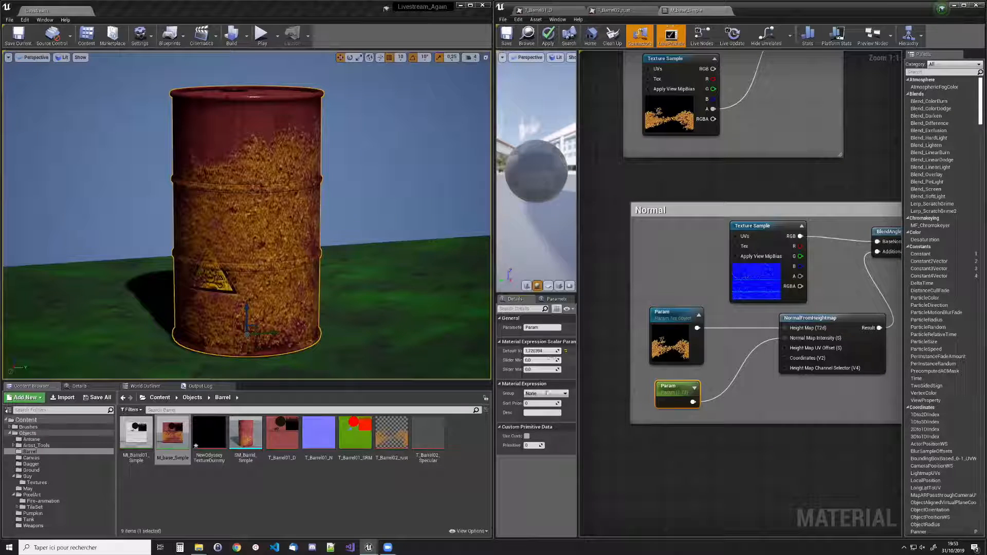
{"action": "left_click", "coordinate": [300, 505]}
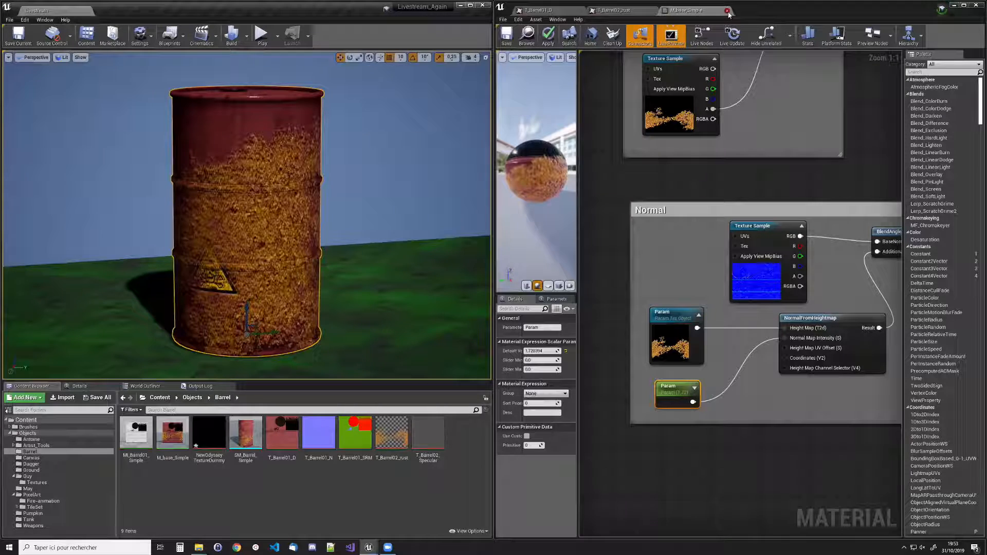
{"action": "left_click", "coordinate": [727, 11]}
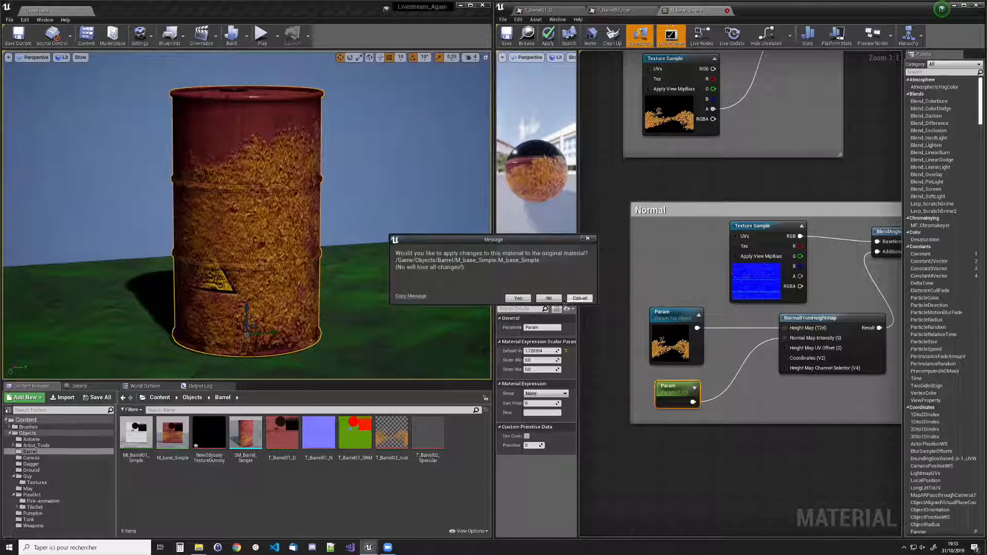
{"action": "left_click", "coordinate": [580, 298]}
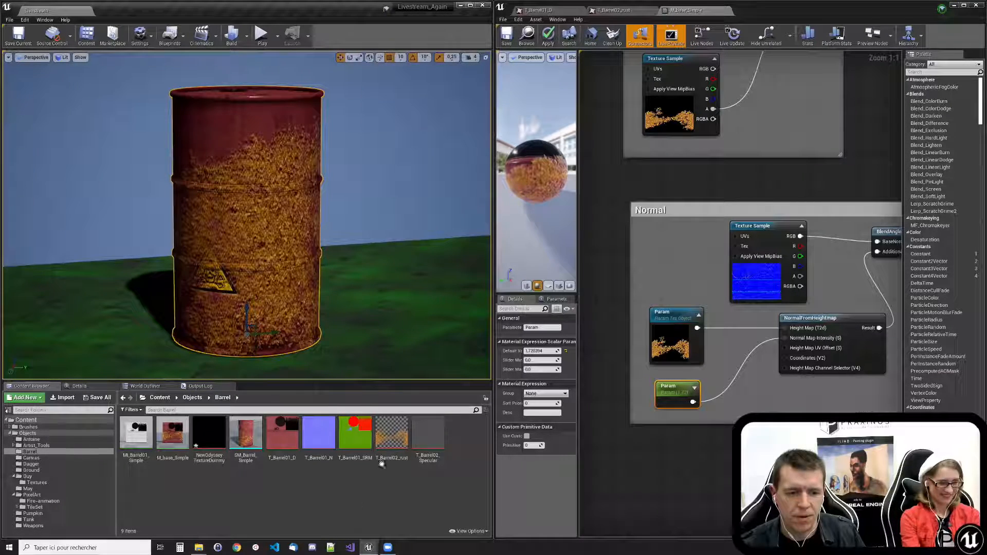
- Return to the rust texture and open the barrel's normal map T_Barrel01_N for editing with ILIAD
{"action": "left_click", "coordinate": [599, 10]}
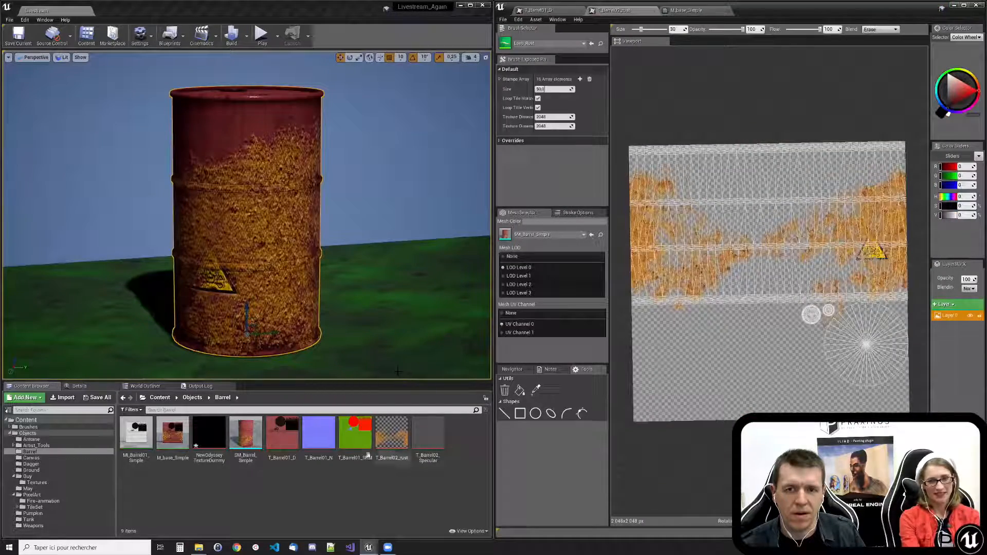
{"action": "right_click", "coordinate": [319, 441]}
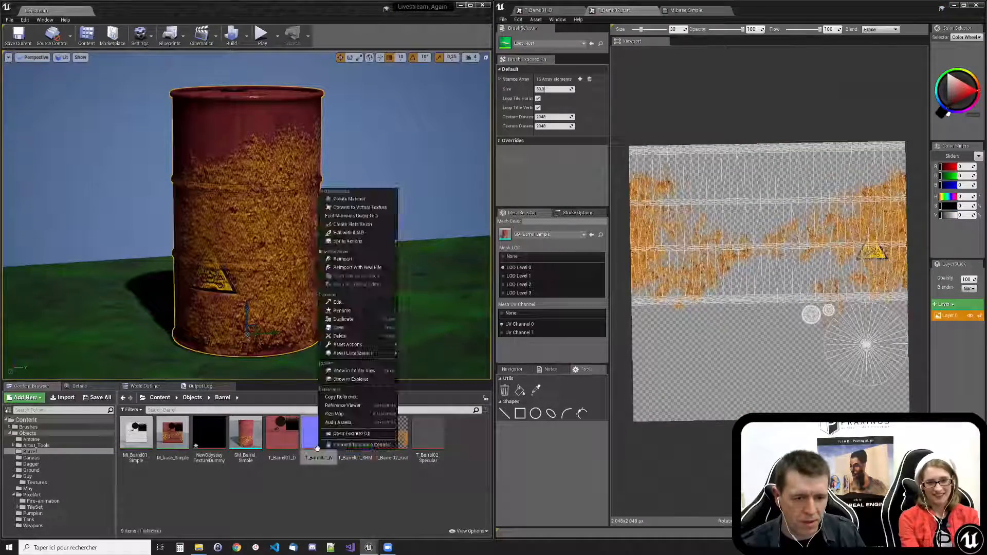
{"action": "left_click", "coordinate": [375, 234]}
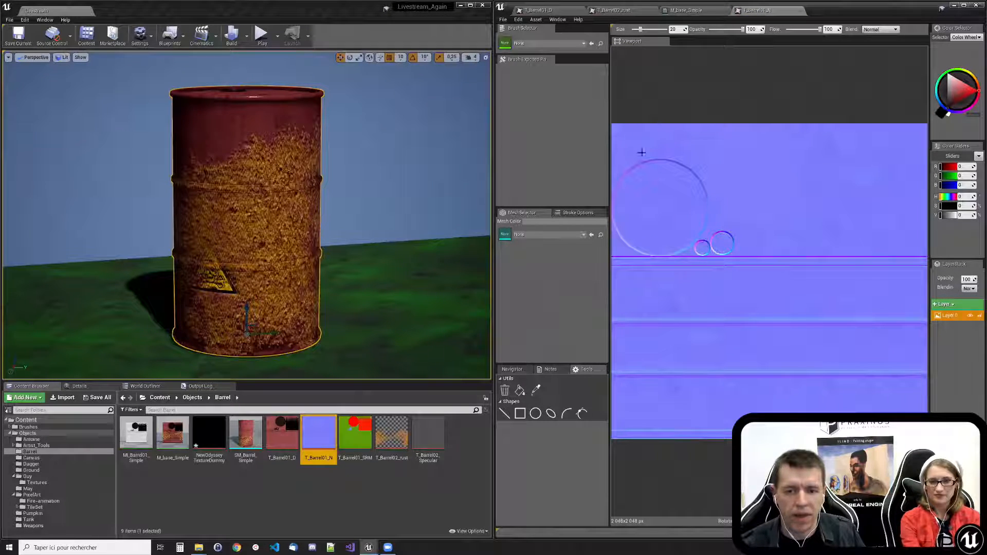
- Search the brushes for "normal", make the Normal_Crackle brush current, and paint cracks across the lower half of the normal map
{"action": "left_click", "coordinate": [549, 44]}
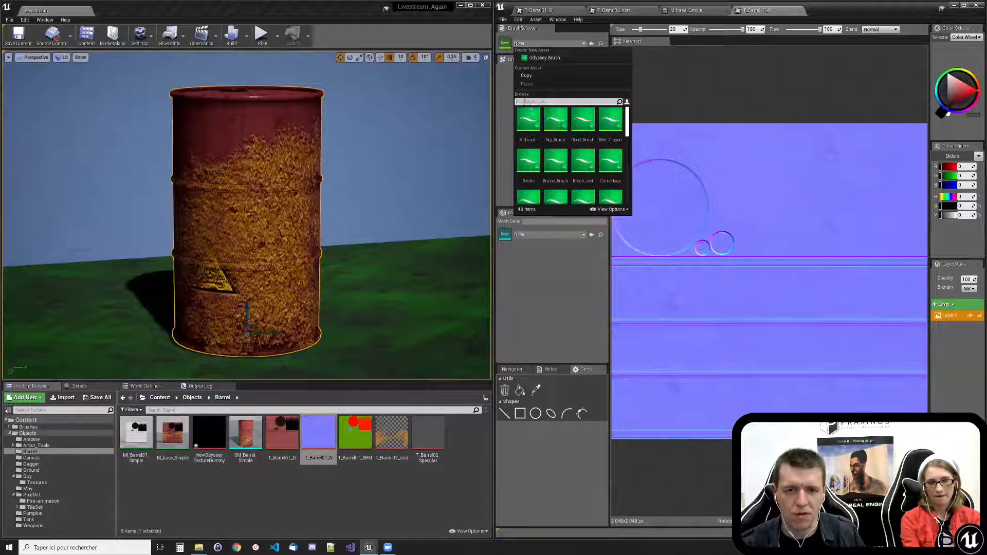
{"action": "type", "text": "nor"}
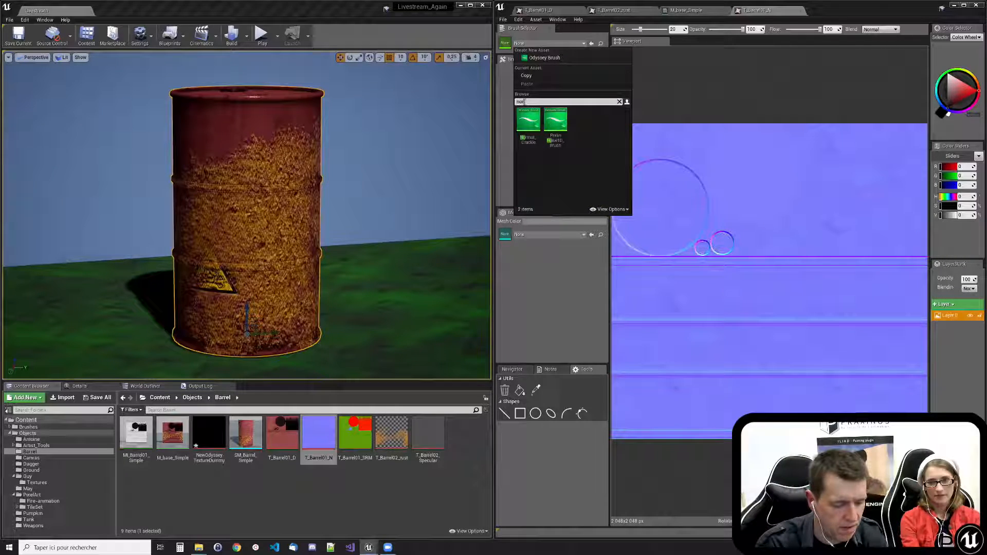
{"action": "type", "text": "mal"}
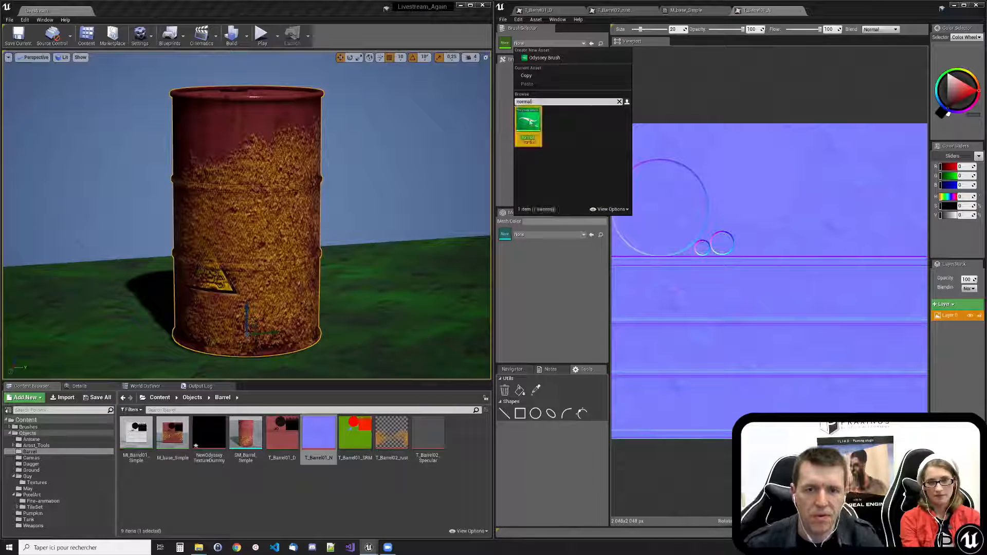
{"action": "left_click", "coordinate": [528, 119]}
{"action": "left_click", "coordinate": [500, 104]}
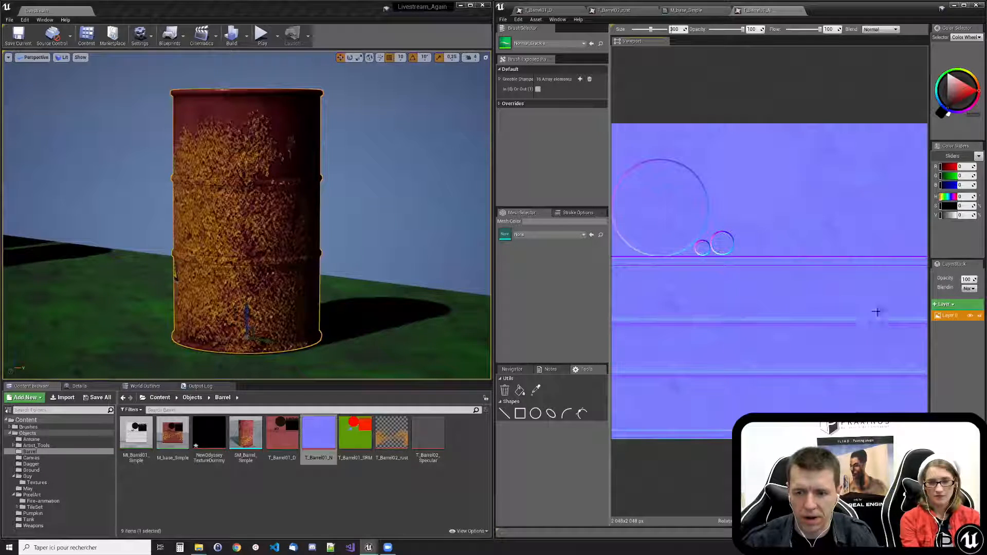
{"action": "mouse_move", "coordinate": [875, 312]}
{"action": "left_mouse_down"}
{"action": "mouse_move", "coordinate": [848, 353]}
{"action": "mouse_move", "coordinate": [874, 359]}
{"action": "mouse_move", "coordinate": [840, 308]}
{"action": "mouse_move", "coordinate": [782, 293]}
{"action": "mouse_move", "coordinate": [683, 346]}
{"action": "mouse_move", "coordinate": [878, 362]}
{"action": "mouse_move", "coordinate": [783, 386]}
{"action": "left_mouse_up"}
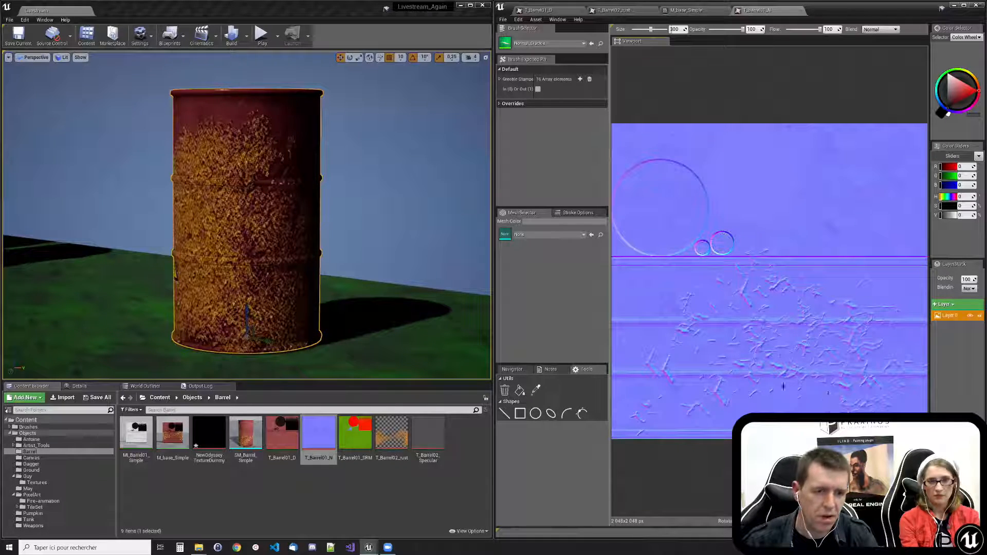
- Switch to the T_Barrel02_rust texture and clear all its painted rust and the worn sign
{"action": "left_click", "coordinate": [390, 438]}
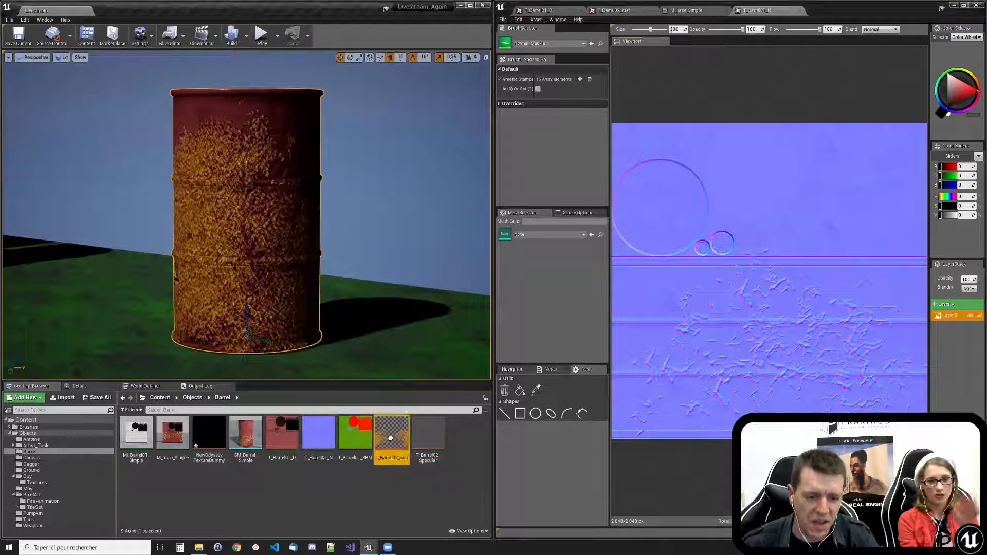
{"action": "left_click", "coordinate": [634, 10]}
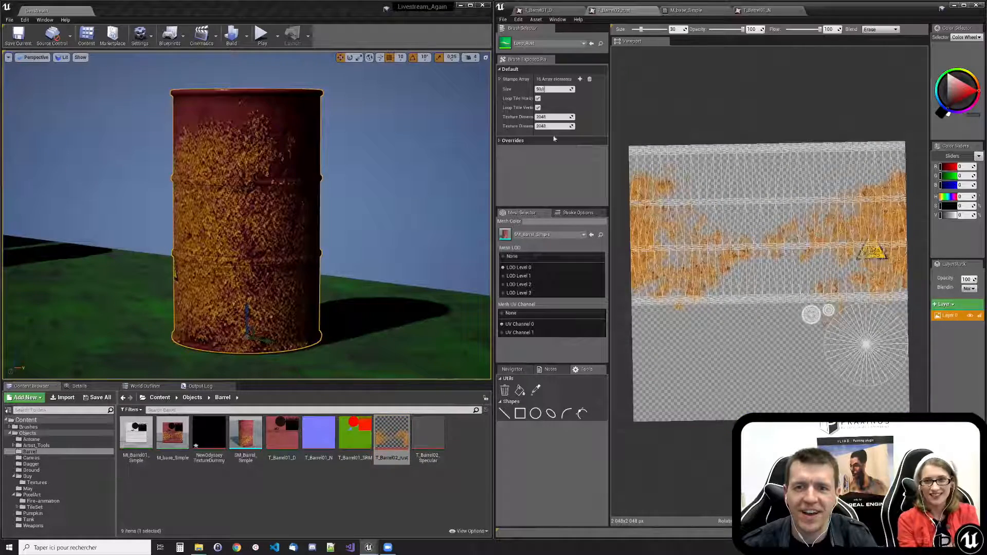
{"action": "left_click", "coordinate": [504, 390]}
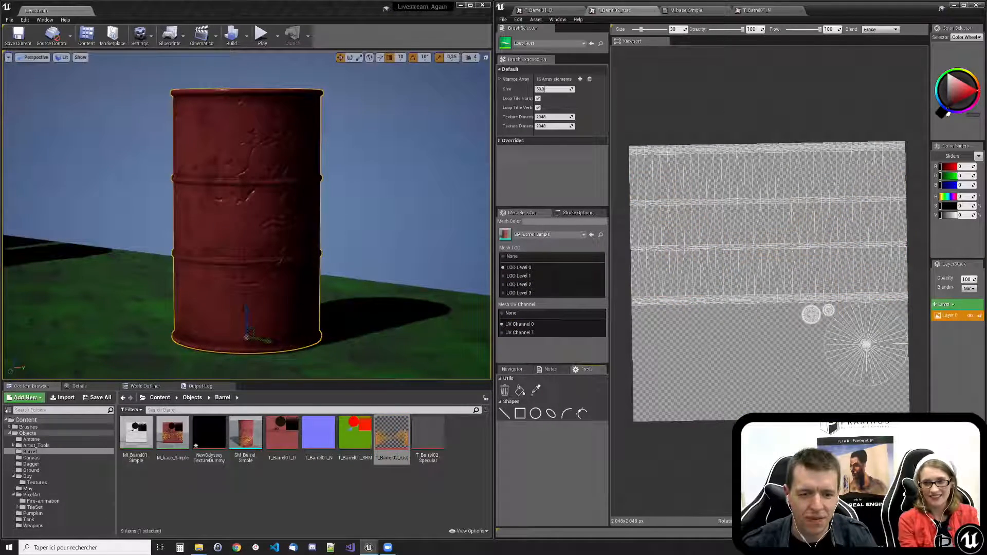
- Return to the T_Barrel01_N normal map and paint more cracks out to both sides of its lower half
{"action": "left_click", "coordinate": [758, 10]}
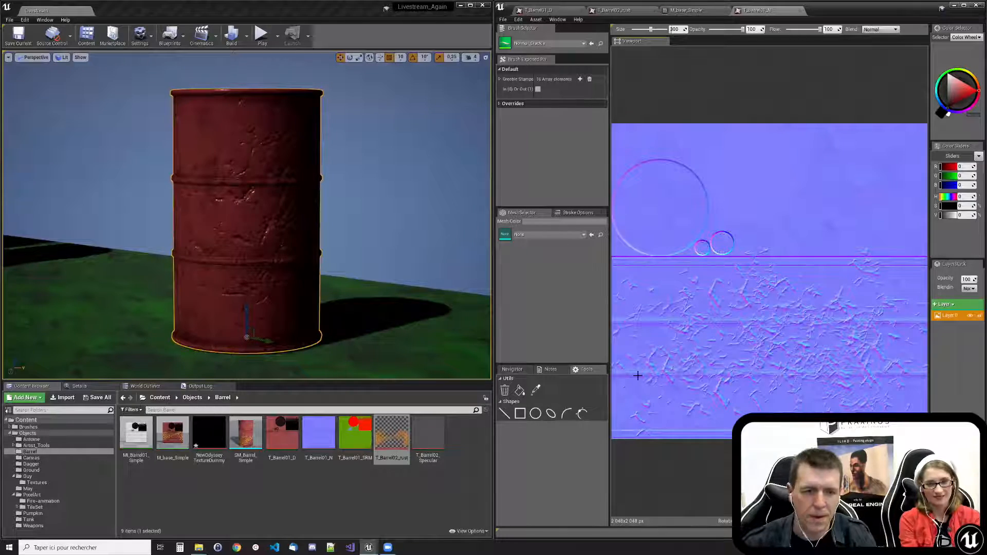
{"action": "left_click_drag", "start_coordinate": [329, 216], "coordinate": [376, 216], "text": "alt"}
{"action": "left_click_drag", "start_coordinate": [360, 371], "coordinate": [332, 371], "text": "alt"}
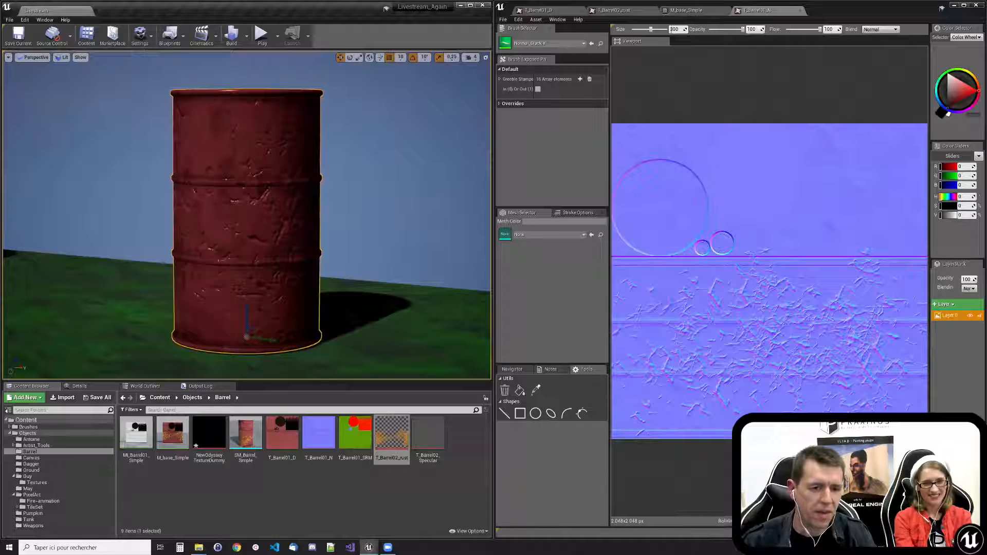
{"action": "scroll", "coordinate": [357, 307], "scroll_direction": "down", "scroll_amount": 3}
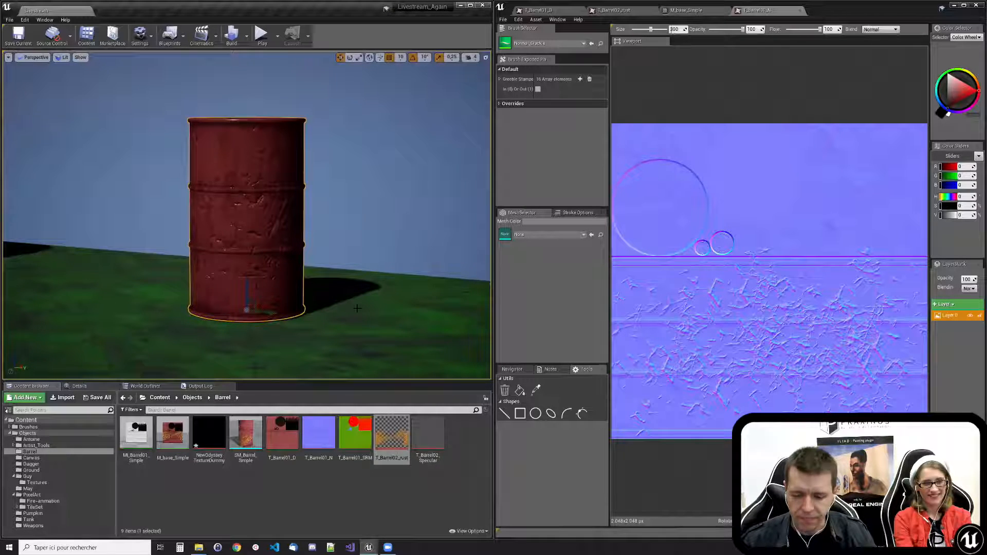
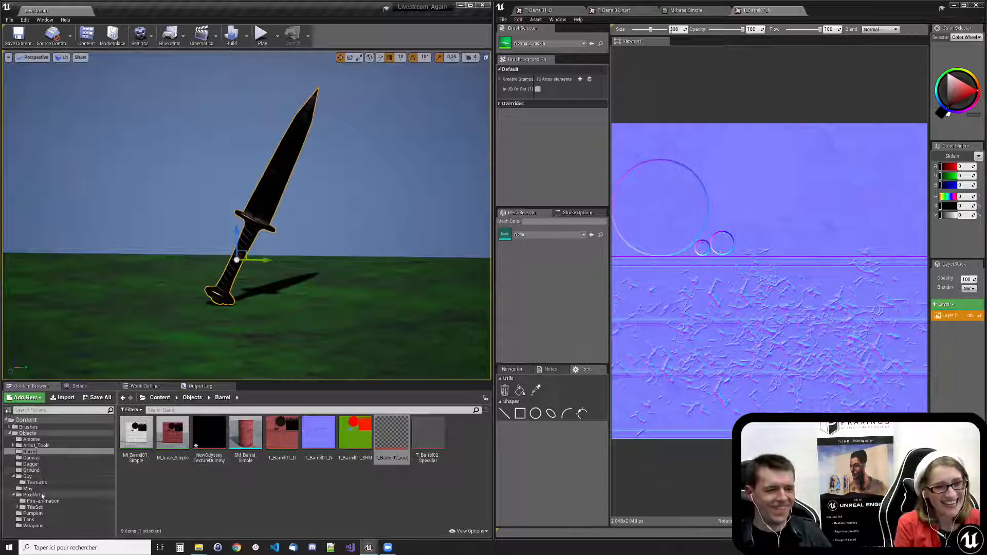
- Open the M_WeaponSet_1 material in the Dagger folder and examine its Ambient occlusion and Emissive node groups
{"action": "left_click", "coordinate": [31, 464]}
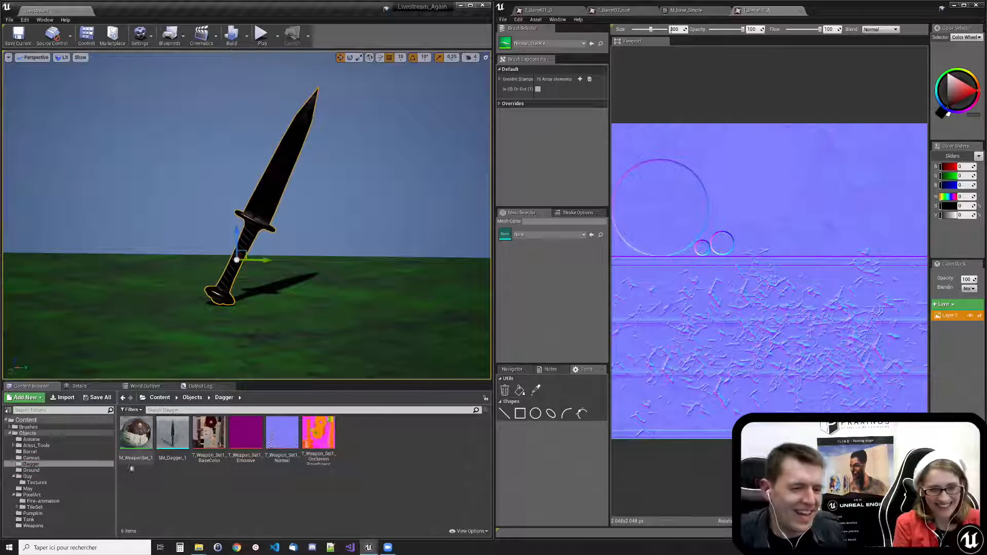
{"action": "double_click", "coordinate": [138, 443]}
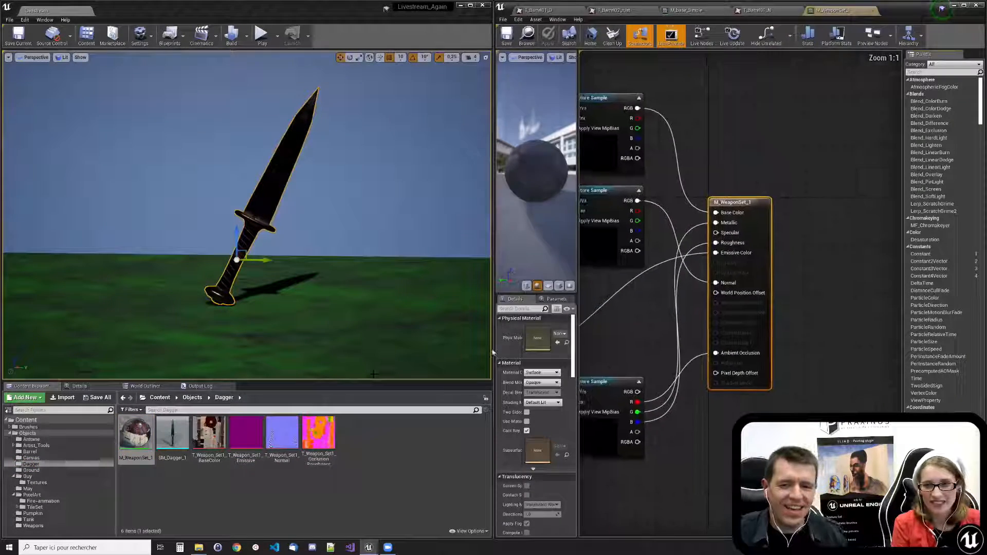
{"action": "scroll", "coordinate": [587, 328], "scroll_direction": "down", "scroll_amount": 1}
{"action": "right_click_drag", "start_coordinate": [607, 320], "coordinate": [813, 298]}
{"action": "scroll", "coordinate": [767, 260], "scroll_direction": "down", "scroll_amount": 1}
{"action": "right_click_drag", "start_coordinate": [767, 259], "coordinate": [896, 184]}
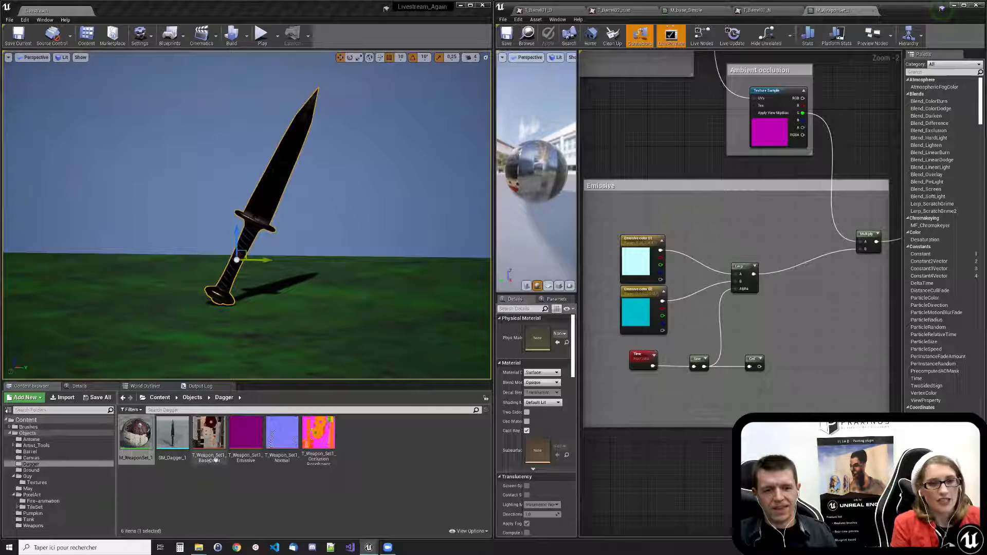
- Edit the dagger's emissive texture from the Dagger folder with ILIAD and add a new layer to it
{"action": "right_click", "coordinate": [246, 437]}
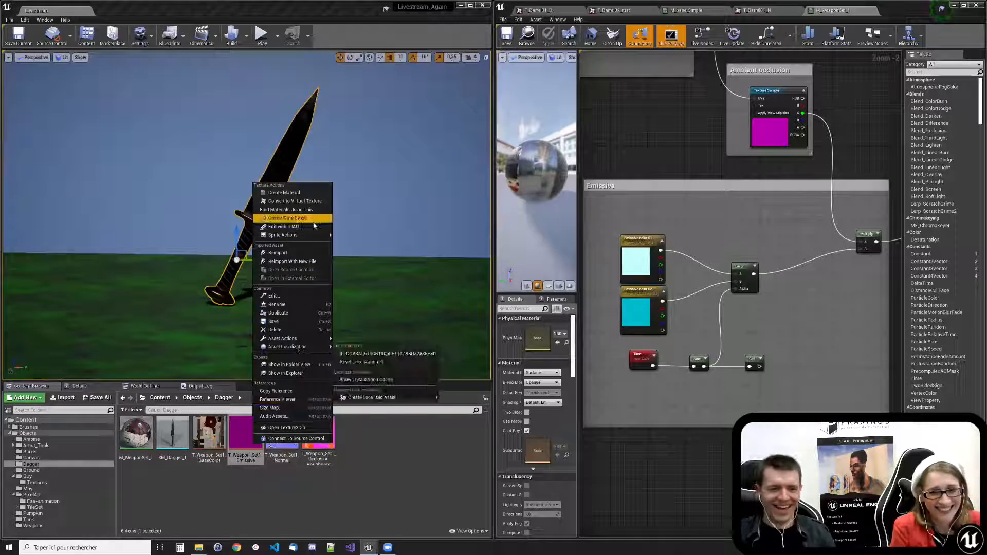
{"action": "left_click", "coordinate": [311, 226]}
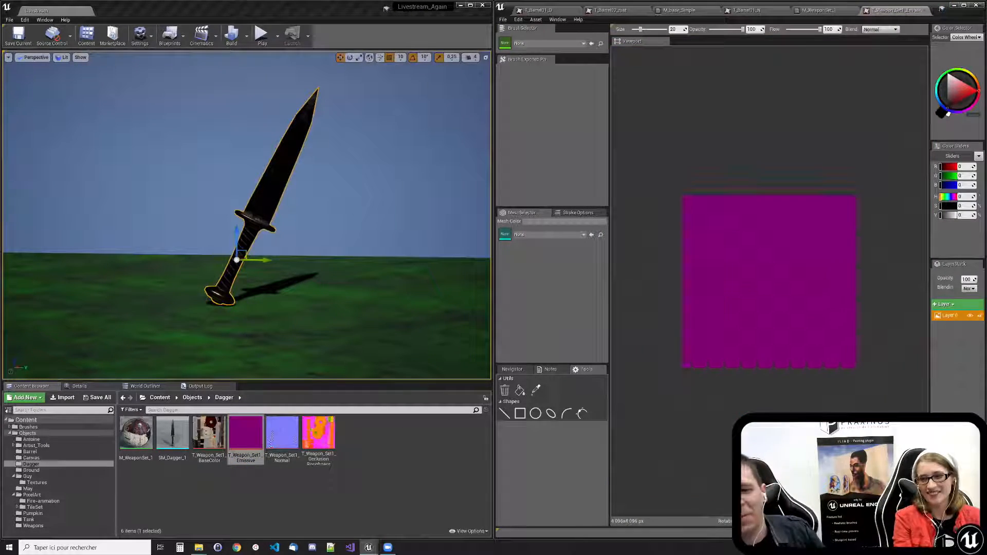
{"action": "left_click", "coordinate": [944, 304]}
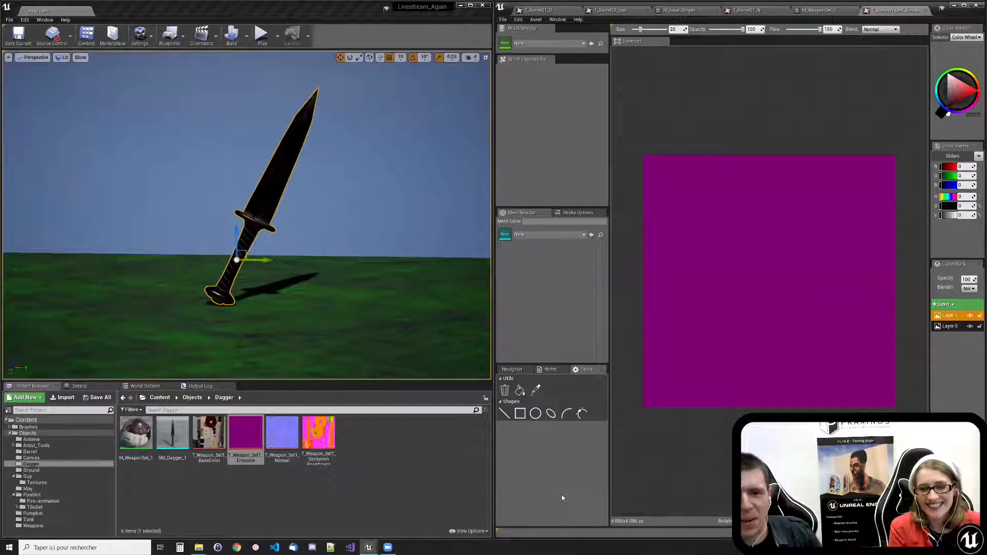
- Overlay the SM_Dagger_1 mesh wireframe on the emissive texture using UV Channel 0
{"action": "left_click", "coordinate": [562, 237]}
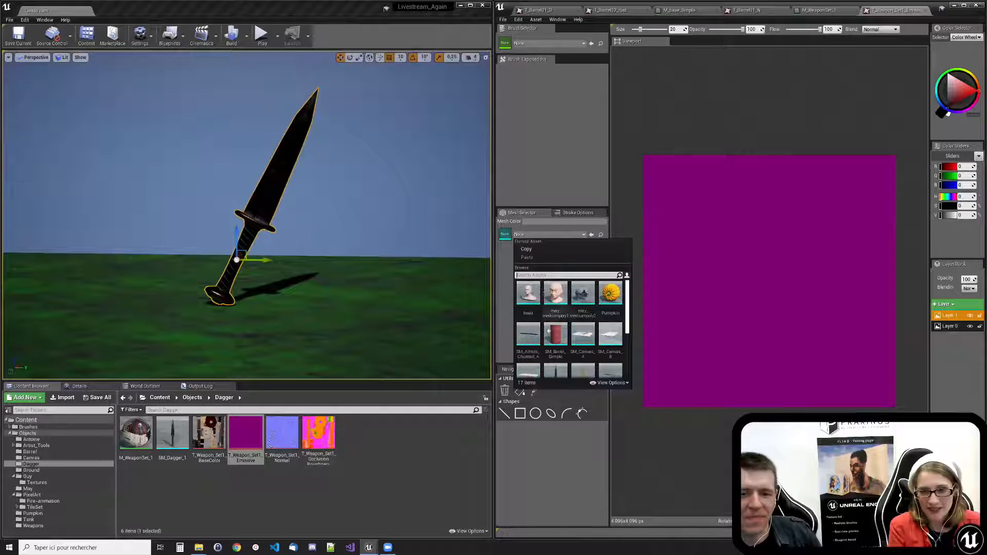
{"action": "scroll", "coordinate": [555, 360], "scroll_direction": "down", "scroll_amount": 2}
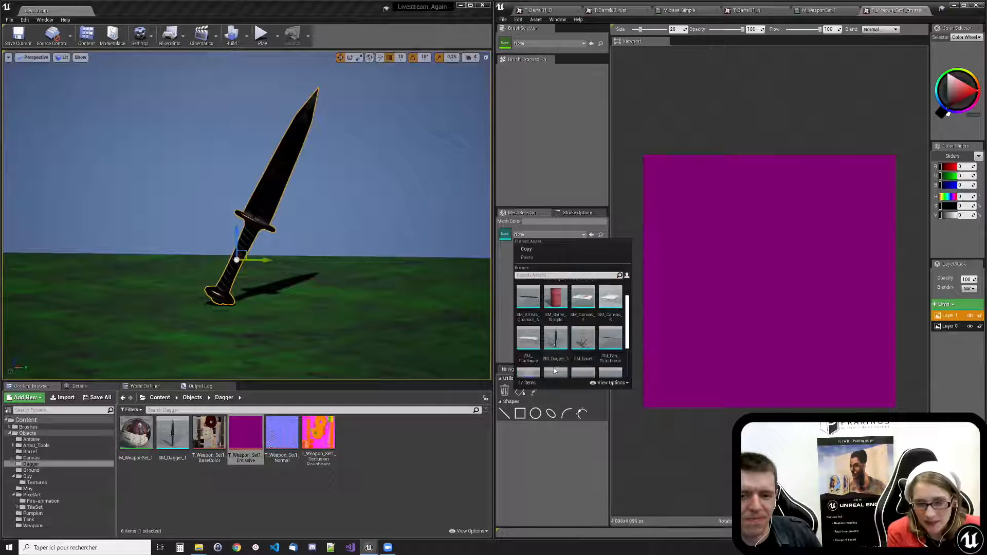
{"action": "left_click", "coordinate": [555, 339]}
{"action": "left_click", "coordinate": [520, 299]}
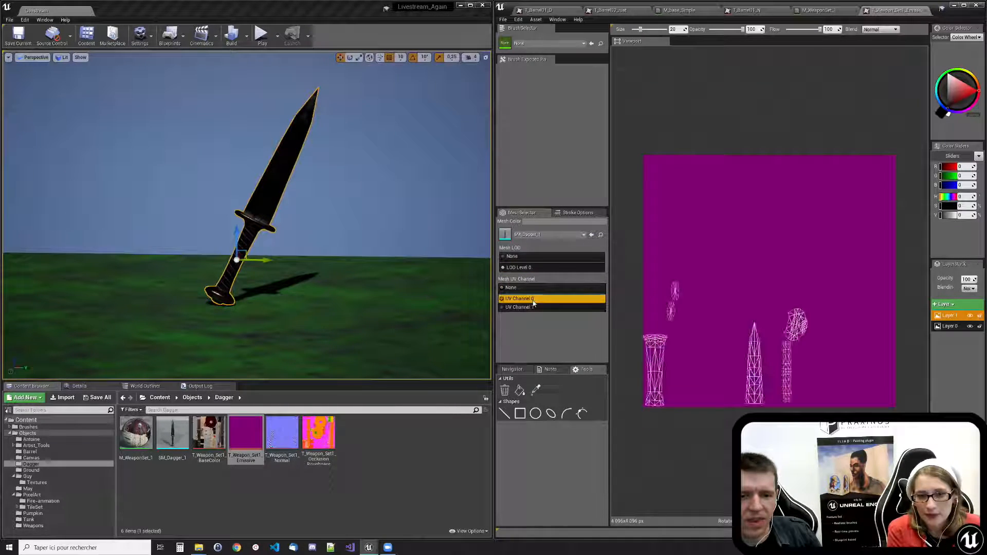
- Search the brushes for "frost", make the Frost brush current, and paint a round test patch above the blade's UVs
{"action": "left_click", "coordinate": [553, 44]}
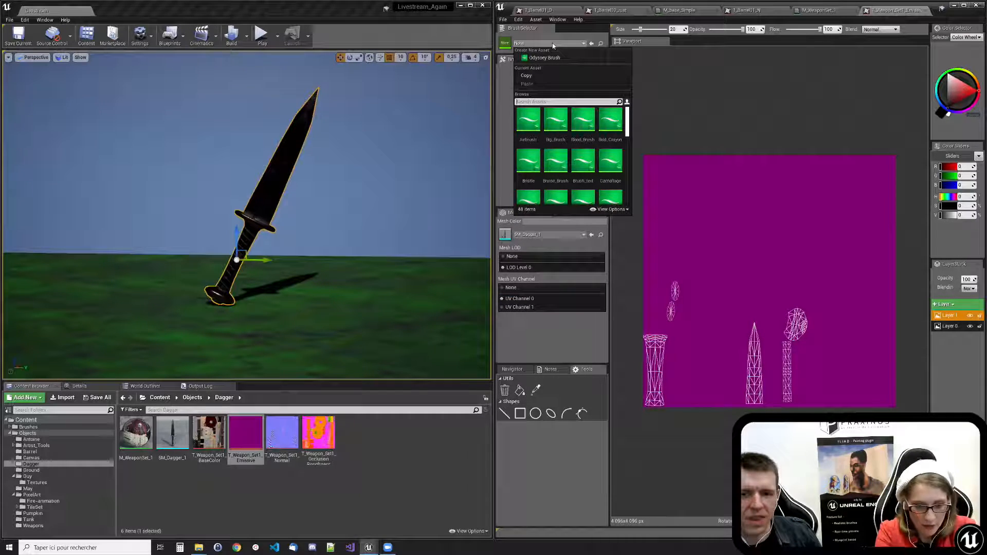
{"action": "type", "text": "frost"}
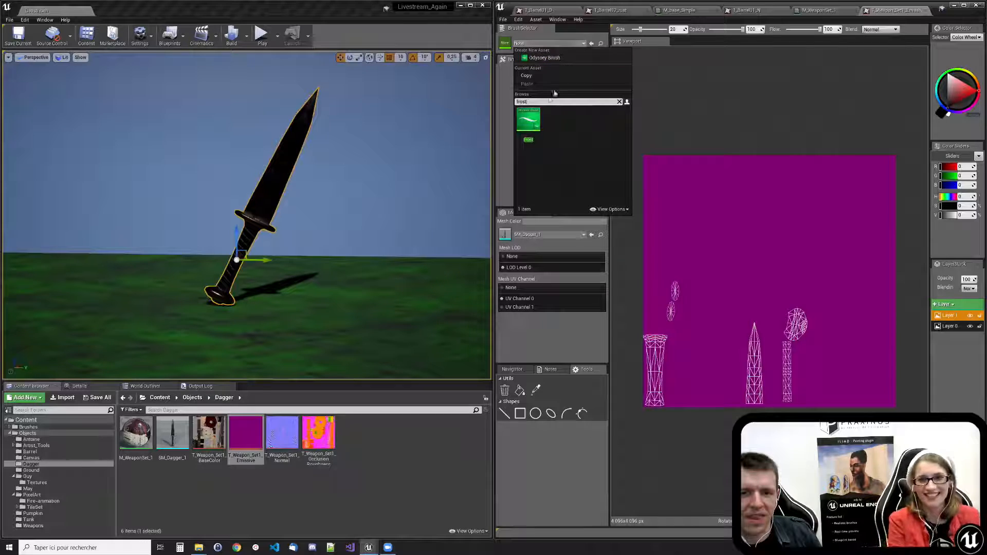
{"action": "left_click", "coordinate": [523, 128]}
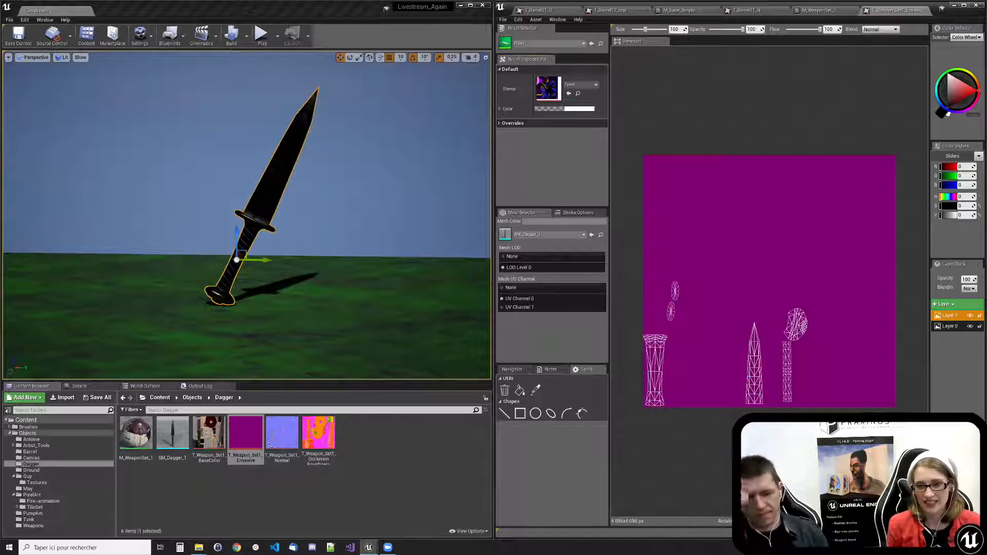
{"action": "mouse_move", "coordinate": [752, 268]}
{"action": "left_mouse_down"}
{"action": "mouse_move", "coordinate": [741, 277]}
{"action": "mouse_move", "coordinate": [748, 271]}
{"action": "left_mouse_up"}
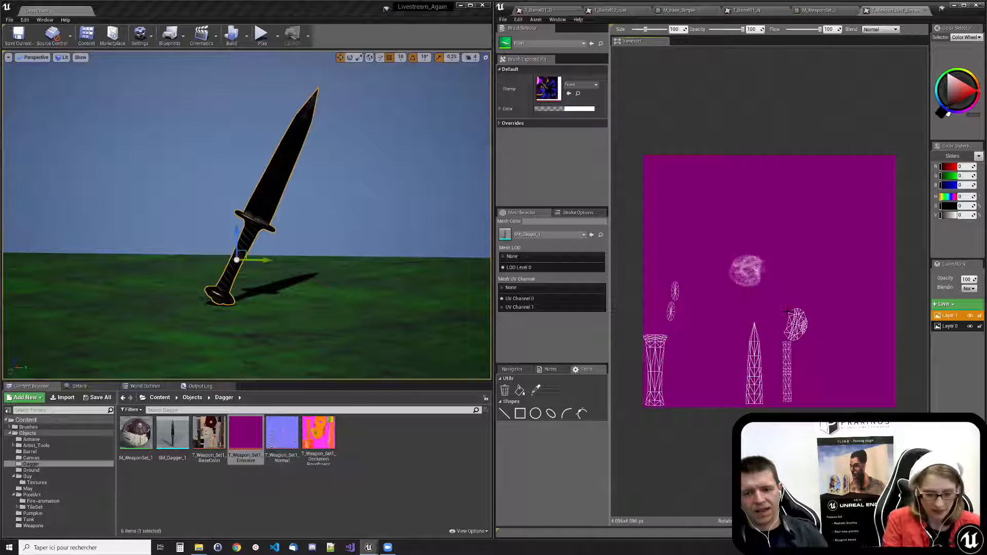
- Enlarge the Frost brush to 308, paint frost over the upper part of the dagger blade's UVs, and lower the brush opacity
{"action": "scroll", "coordinate": [788, 311], "scroll_direction": "up", "scroll_amount": 5}
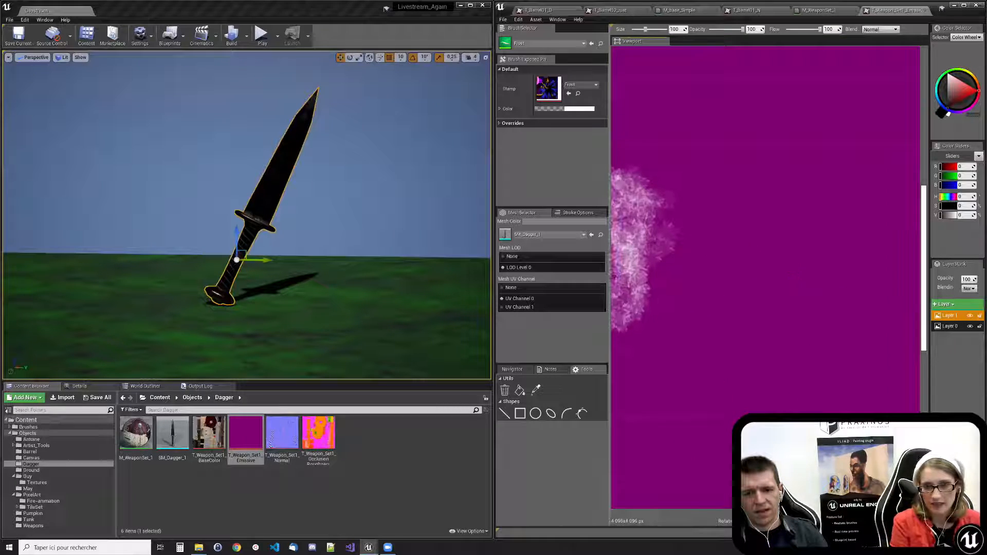
{"action": "left_click_drag", "start_coordinate": [770, 513], "coordinate": [725, 512]}
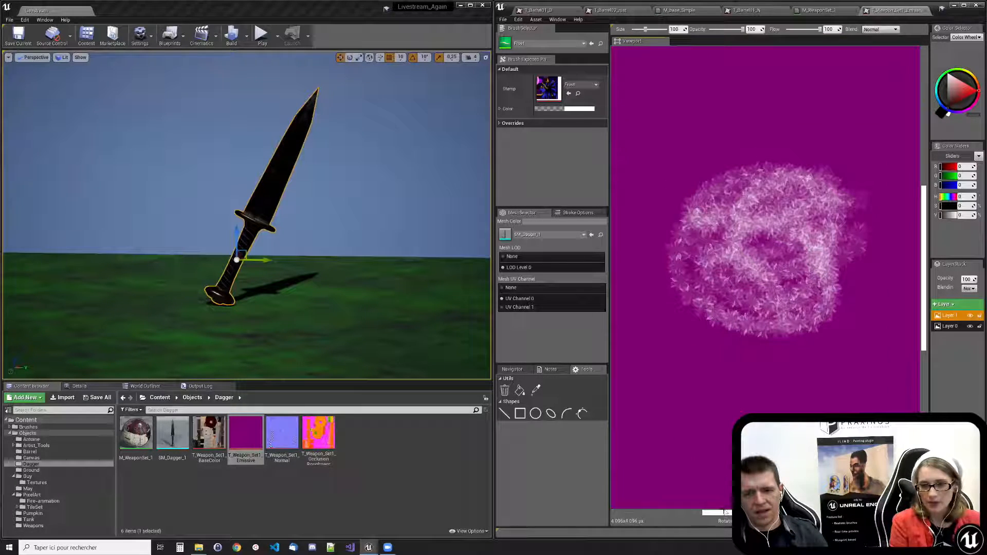
{"action": "left_click_drag", "start_coordinate": [924, 299], "coordinate": [924, 451]}
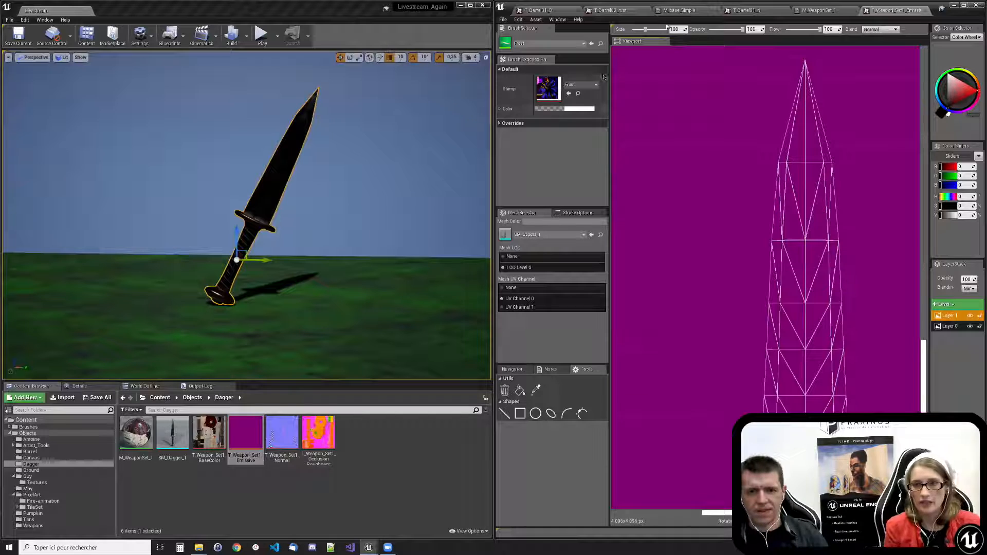
{"action": "left_click_drag", "start_coordinate": [645, 30], "coordinate": [650, 30]}
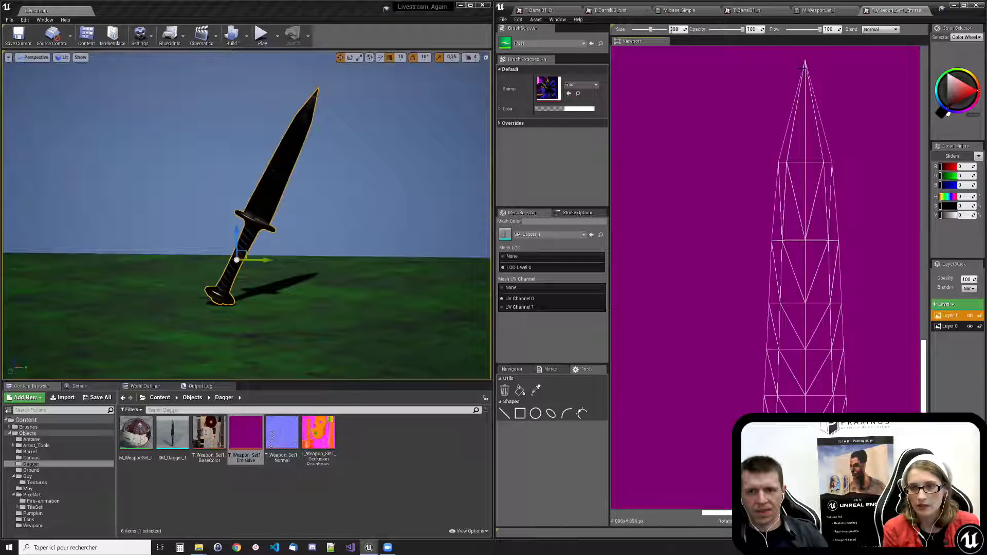
{"action": "left_click", "coordinate": [782, 117]}
{"action": "mouse_move", "coordinate": [827, 140]}
{"action": "left_mouse_down"}
{"action": "mouse_move", "coordinate": [815, 99]}
{"action": "mouse_move", "coordinate": [781, 68]}
{"action": "left_mouse_up"}
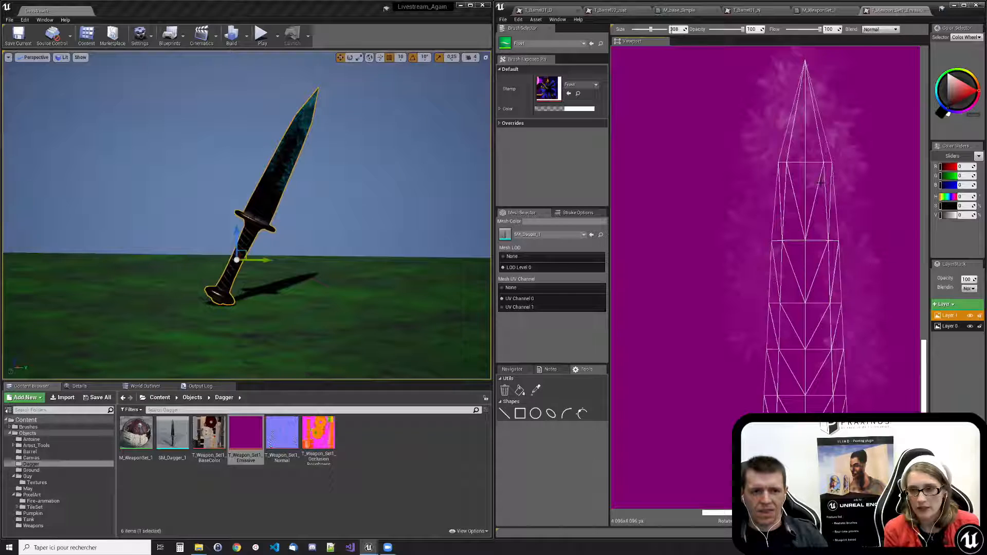
{"action": "left_click_drag", "start_coordinate": [743, 29], "coordinate": [725, 29]}
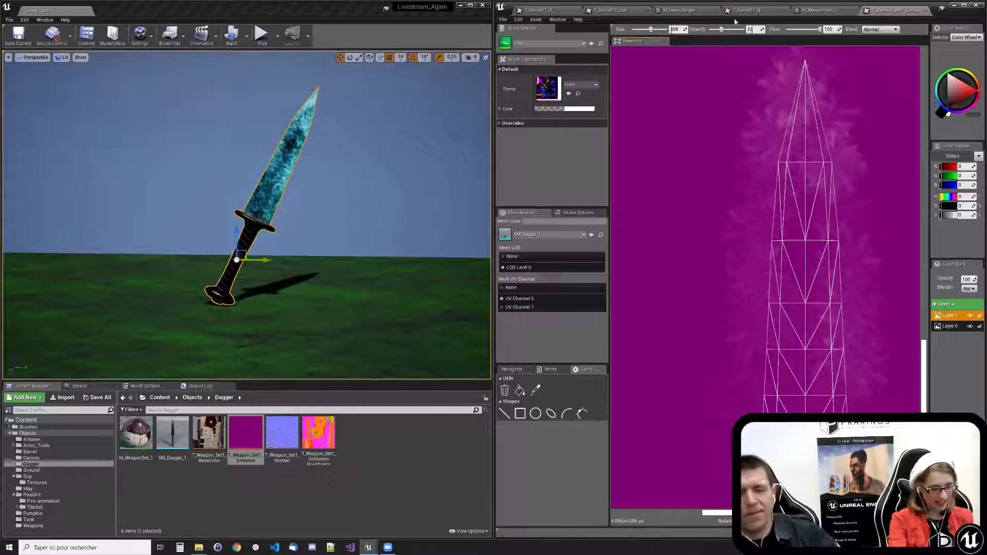
- Frame the pumpkin and the painted ghost together in the level view and select the pumpkin
{"action": "middle_click_drag", "start_coordinate": [287, 195], "coordinate": [442, 190]}
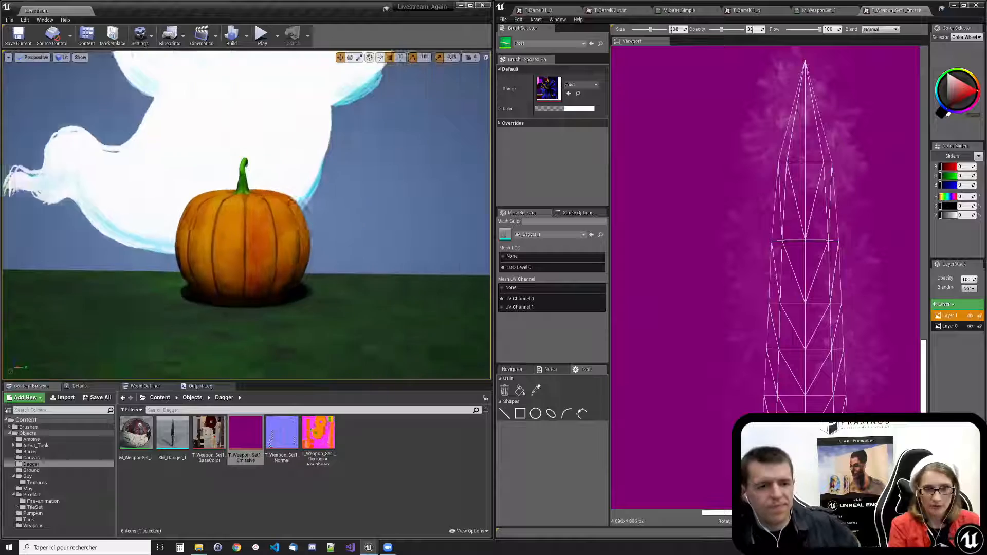
{"action": "right_click_drag", "start_coordinate": [381, 277], "coordinate": [362, 246]}
{"action": "scroll", "coordinate": [383, 276], "scroll_direction": "down", "scroll_amount": 4}
{"action": "mouse_move", "coordinate": [390, 280]}
{"action": "right_mouse_down"}
{"action": "mouse_move", "coordinate": [385, 221]}
{"action": "mouse_move", "coordinate": [378, 270]}
{"action": "right_mouse_up"}
{"action": "left_click", "coordinate": [278, 314]}
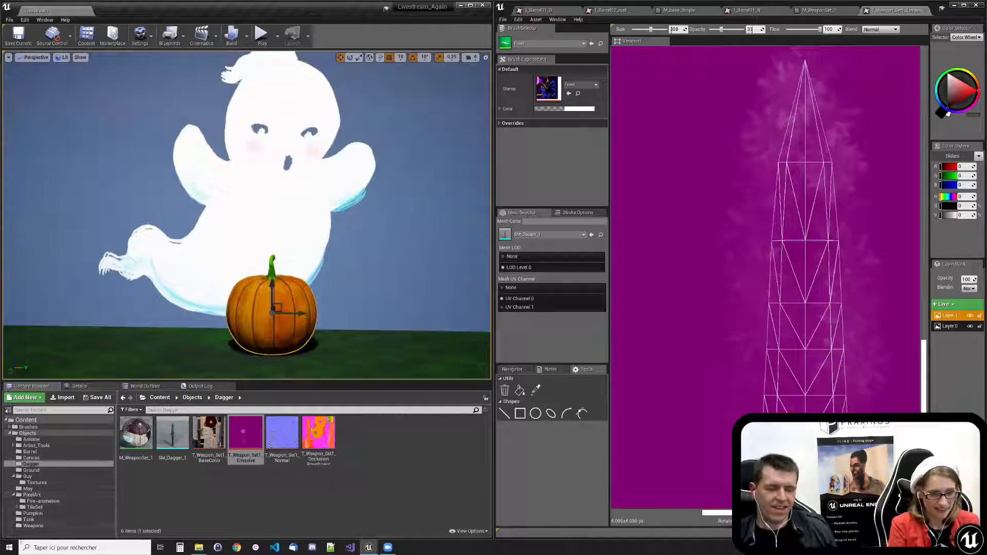
- Open the Pumpkin_Mat material in the Pumpkin folder and examine its base color, roughness, Carve it and emissive node groups
{"action": "left_click", "coordinate": [32, 513]}
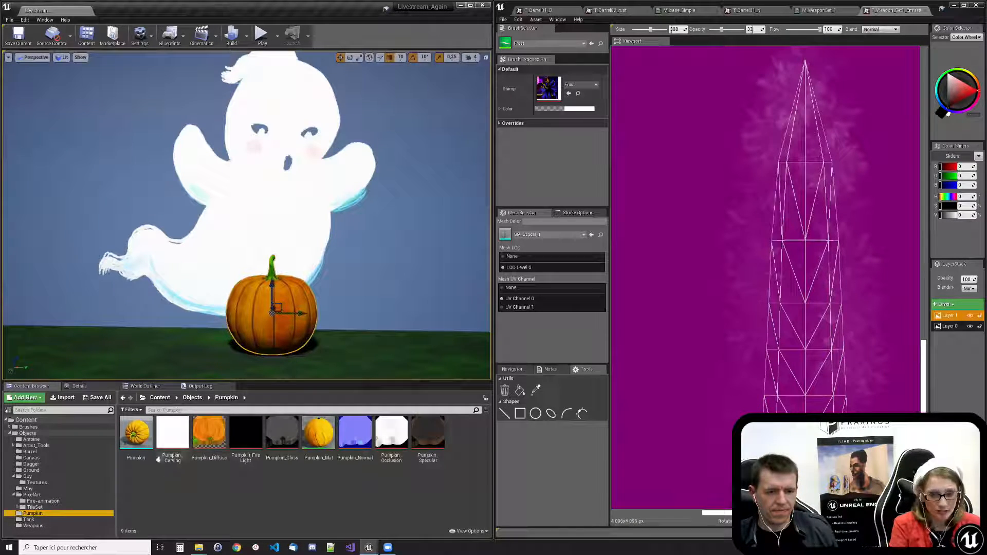
{"action": "double_click", "coordinate": [309, 430]}
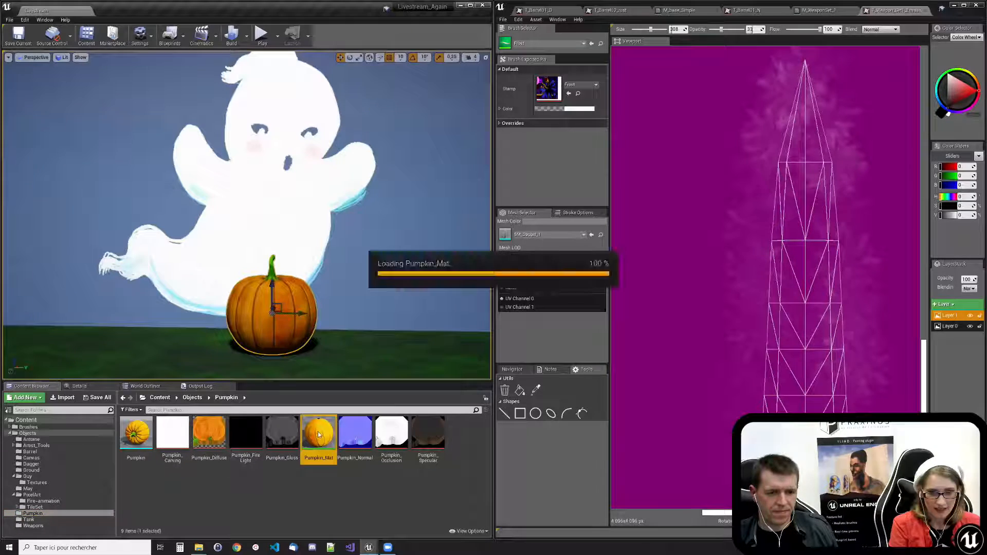
{"action": "scroll", "coordinate": [648, 382], "scroll_direction": "down", "scroll_amount": 1}
{"action": "right_click_drag", "start_coordinate": [644, 355], "coordinate": [901, 286]}
{"action": "right_click_drag", "start_coordinate": [651, 315], "coordinate": [580, 311]}
{"action": "mouse_move", "coordinate": [819, 156]}
{"action": "right_mouse_down"}
{"action": "mouse_move", "coordinate": [836, 157]}
{"action": "mouse_move", "coordinate": [823, 164]}
{"action": "right_mouse_up"}
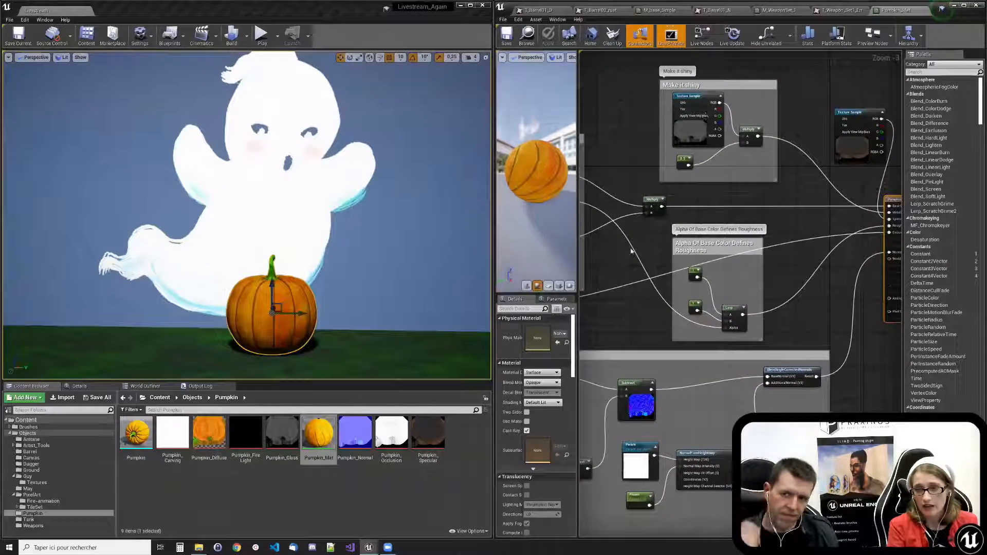
{"action": "scroll", "coordinate": [629, 305], "scroll_direction": "up", "scroll_amount": 1}
{"action": "right_click_drag", "start_coordinate": [630, 305], "coordinate": [714, 163]}
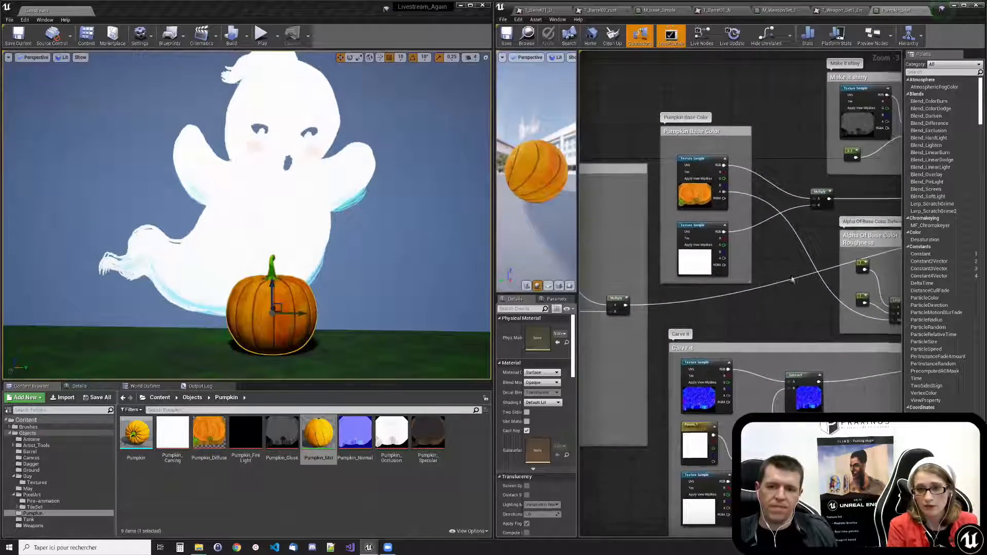
{"action": "scroll", "coordinate": [747, 295], "scroll_direction": "up", "scroll_amount": 2}
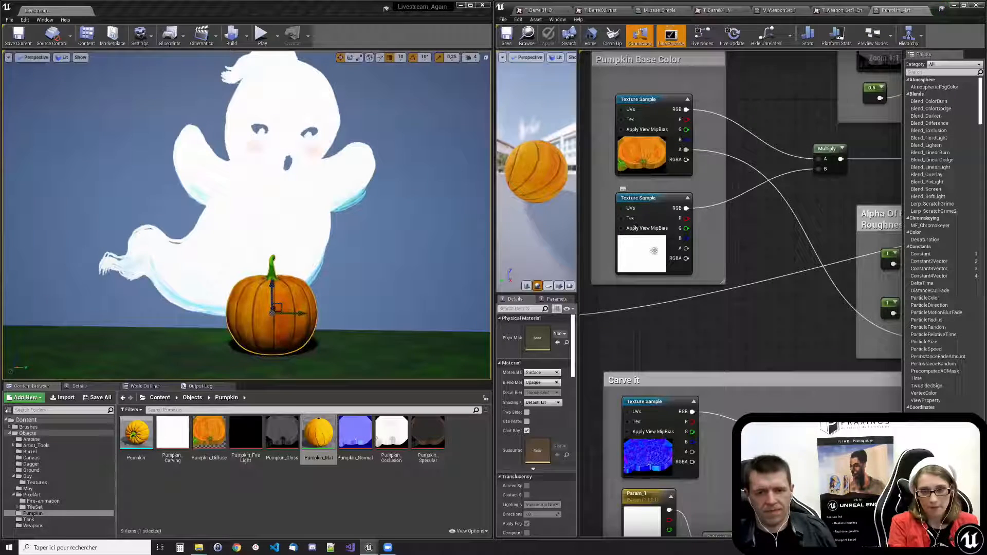
{"action": "right_click_drag", "start_coordinate": [674, 346], "coordinate": [635, 278]}
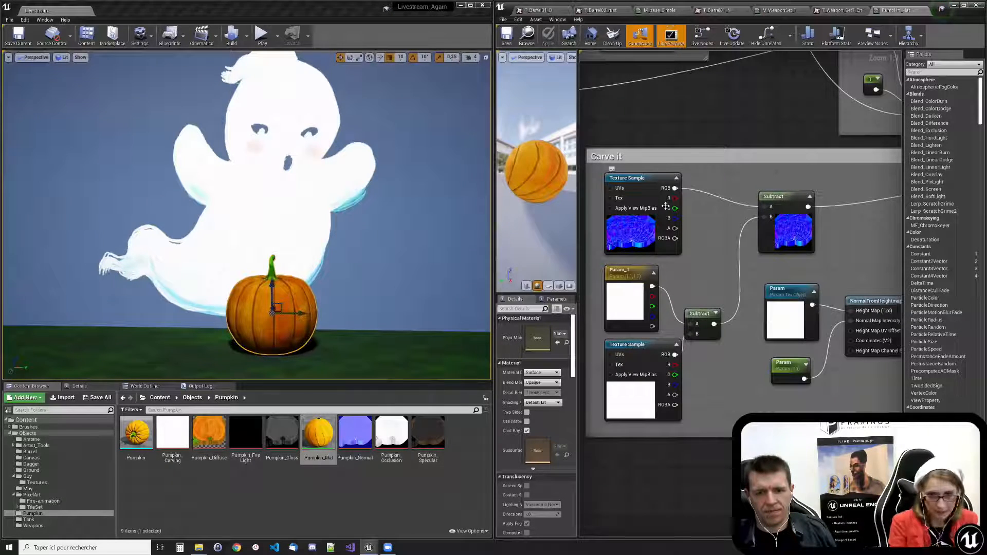
{"action": "scroll", "coordinate": [640, 225], "scroll_direction": "down", "scroll_amount": 3}
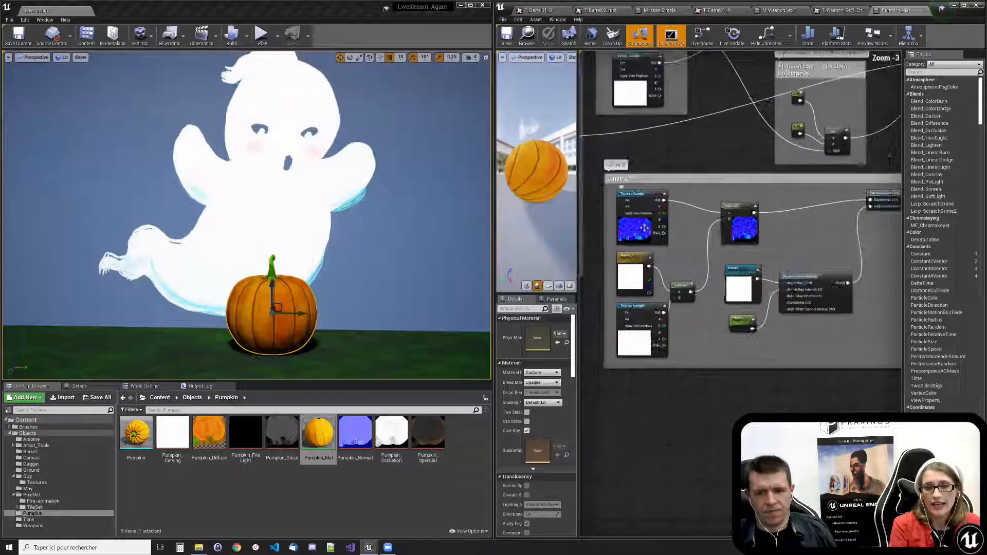
{"action": "right_click_drag", "start_coordinate": [610, 262], "coordinate": [862, 351]}
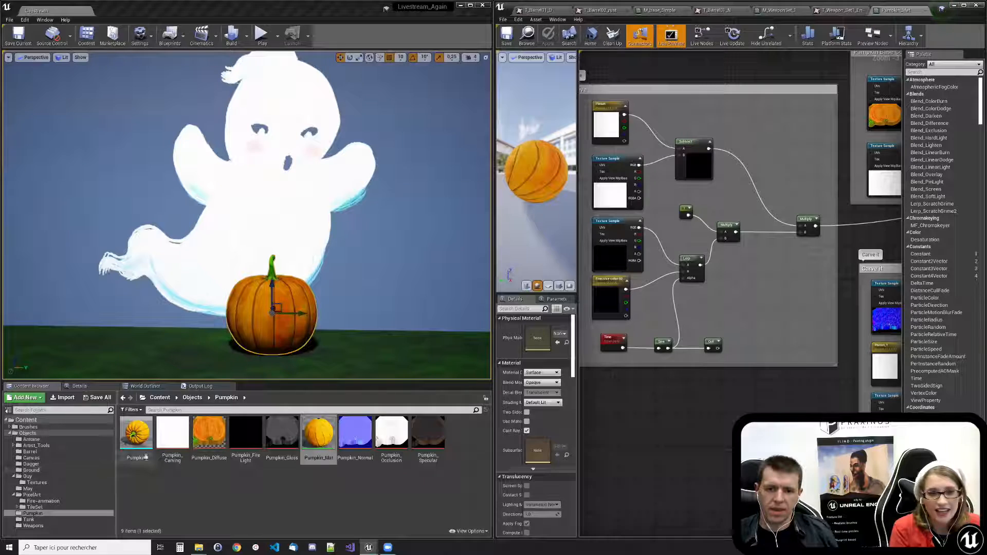
- Edit the Pumpkin_Carving texture with ILIAD and overlay the Pumpkin mesh's UVs using LOD Level 0 and UV Channel 0
{"action": "right_click", "coordinate": [168, 440]}
{"action": "left_click", "coordinate": [196, 225]}
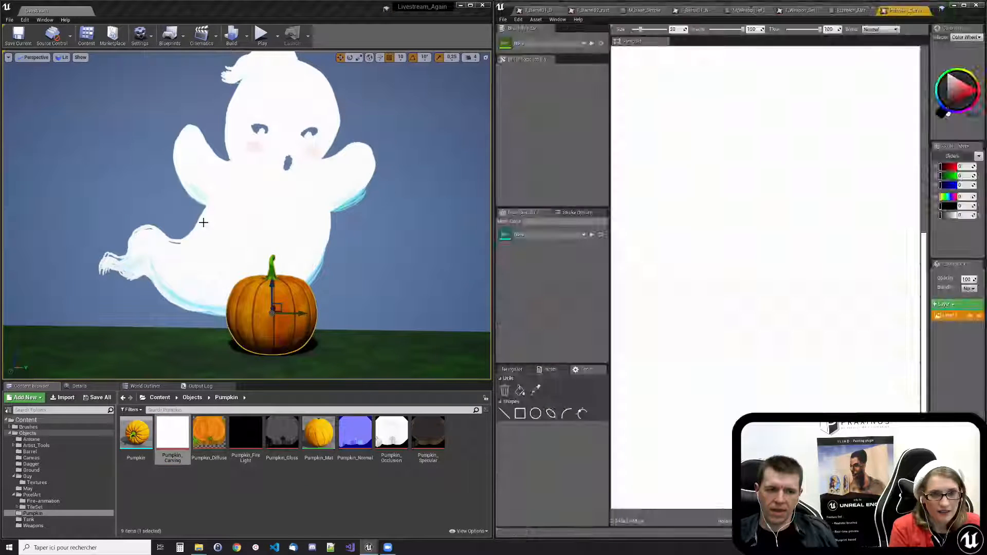
{"action": "left_click", "coordinate": [552, 235]}
{"action": "left_click", "coordinate": [610, 294]}
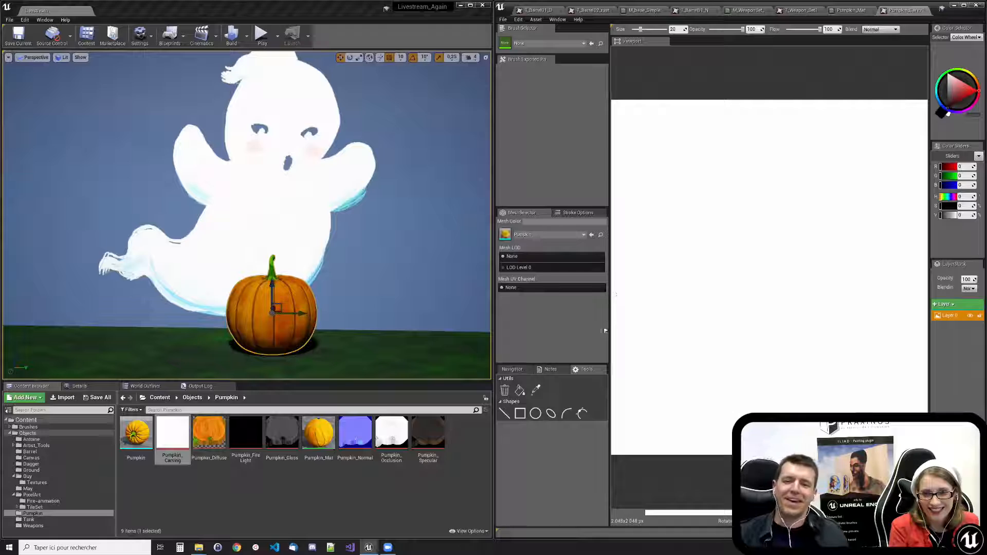
{"action": "left_click", "coordinate": [518, 267]}
{"action": "left_click", "coordinate": [519, 298]}
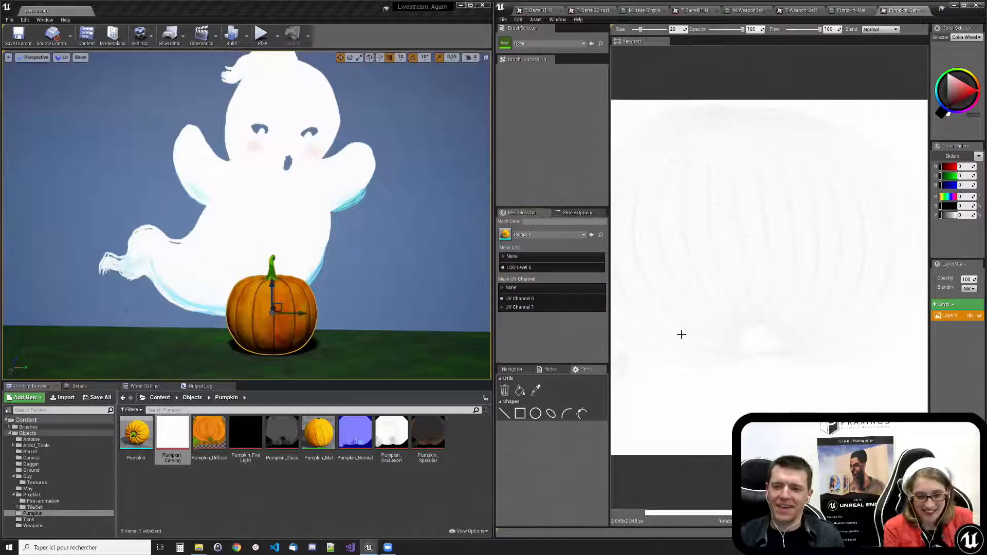
{"action": "key", "text": "r"}
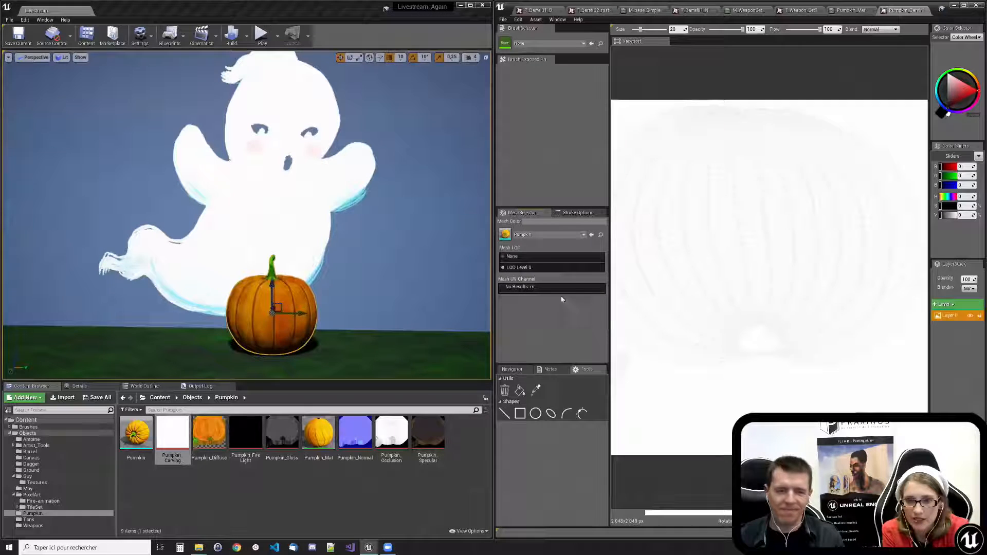
{"action": "left_click", "coordinate": [548, 269]}
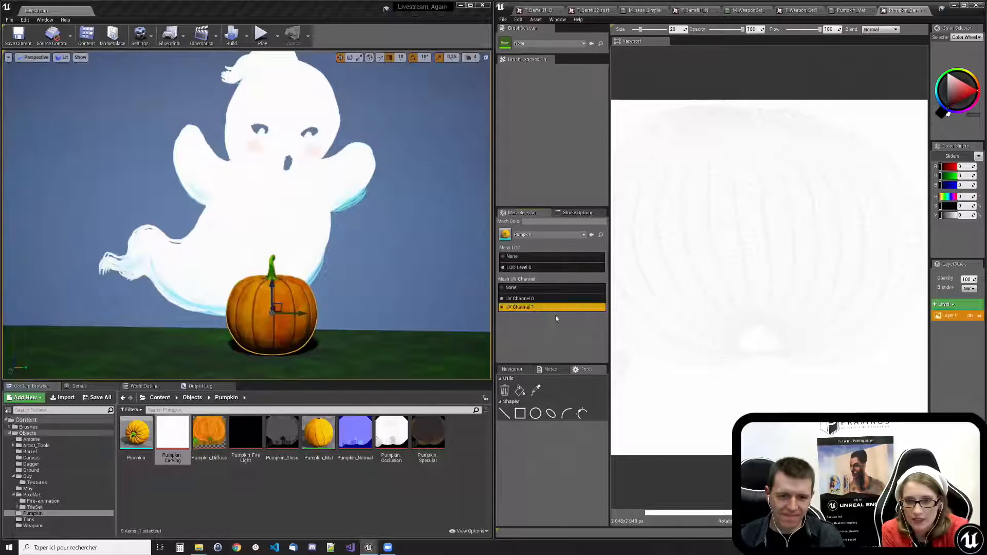
- Search the brushes for "make" and choose Makeup_Brush for painting on the Pumpkin_Carving texture
{"action": "mouse_move", "coordinate": [795, 387]}
{"action": "middle_mouse_down", "text": "shift"}
{"action": "mouse_move", "coordinate": [720, 446]}
{"action": "mouse_move", "coordinate": [576, 319]}
{"action": "mouse_move", "coordinate": [458, 139]}
{"action": "mouse_move", "coordinate": [404, 29]}
{"action": "mouse_move", "coordinate": [716, 106]}
{"action": "mouse_move", "coordinate": [736, 89]}
{"action": "middle_mouse_up", "text": "shift"}
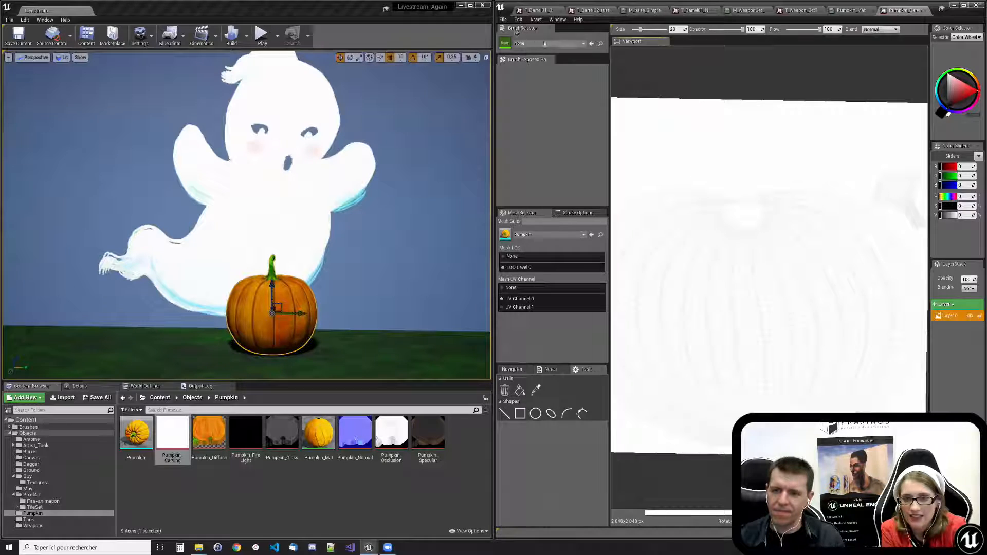
{"action": "left_click", "coordinate": [541, 44]}
{"action": "type", "text": "ma"}
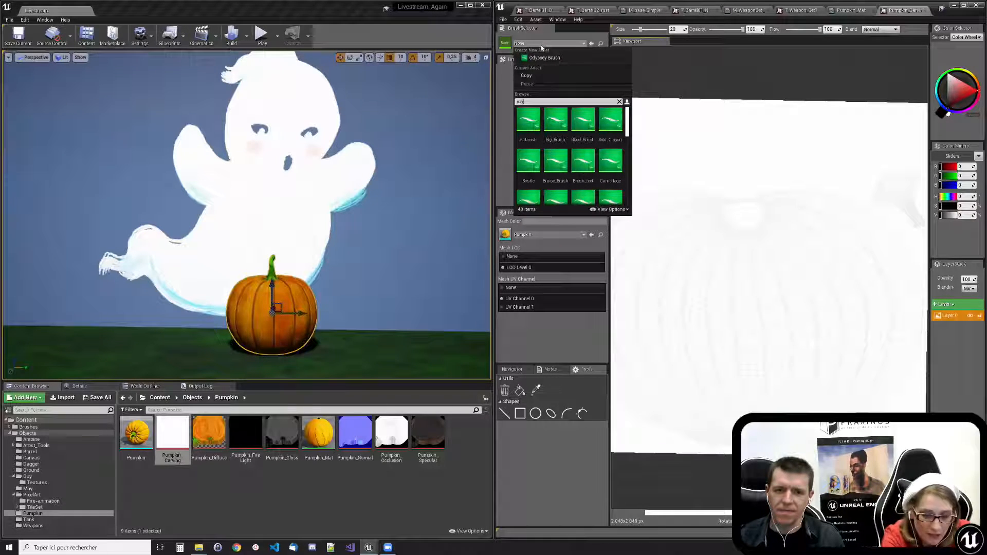
{"action": "type", "text": "ke"}
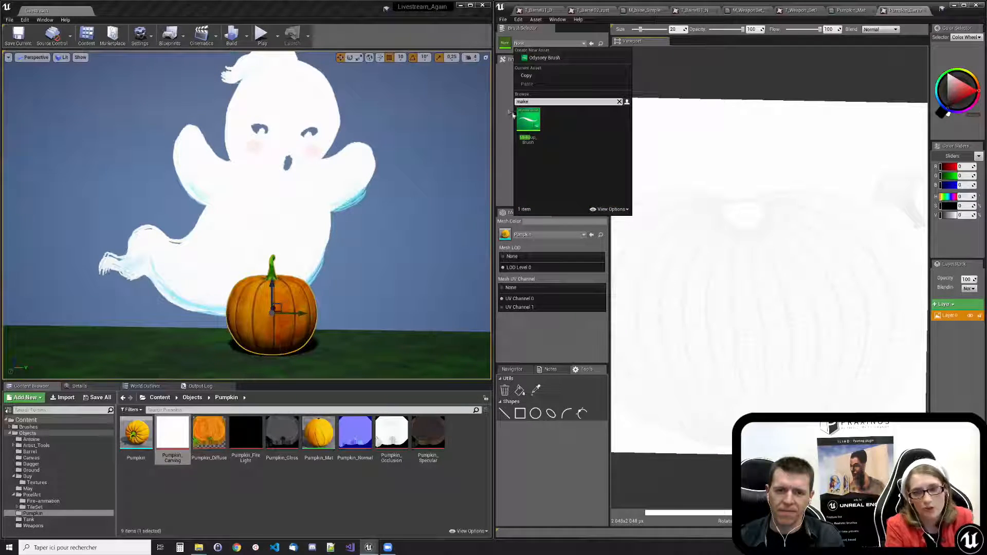
{"action": "left_click", "coordinate": [528, 123]}
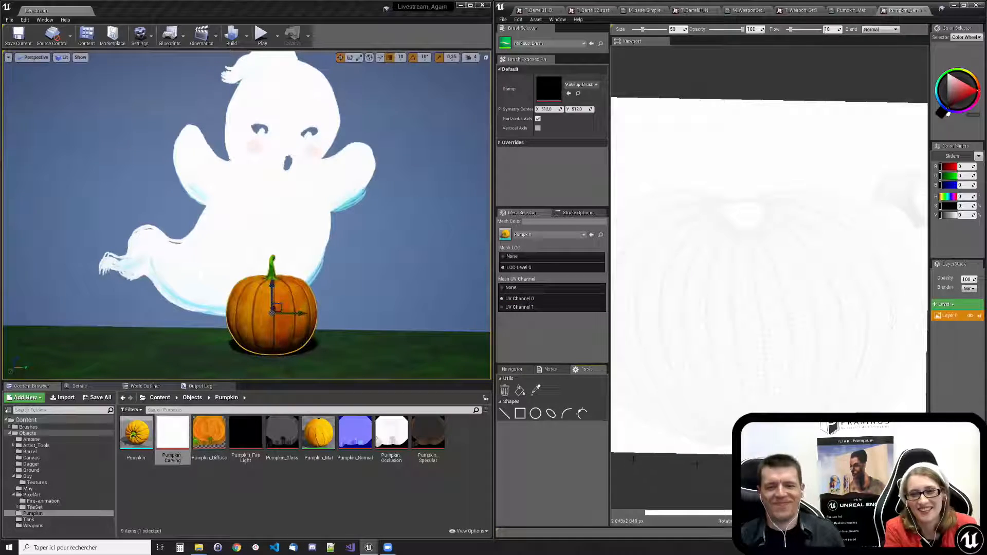
- Set the brush flow to 100 and its size to 20, and add a new layer above Layer 0
{"action": "scroll", "coordinate": [699, 468], "scroll_direction": "down", "scroll_amount": 2}
{"action": "scroll", "coordinate": [700, 468], "scroll_direction": "up", "scroll_amount": 1}
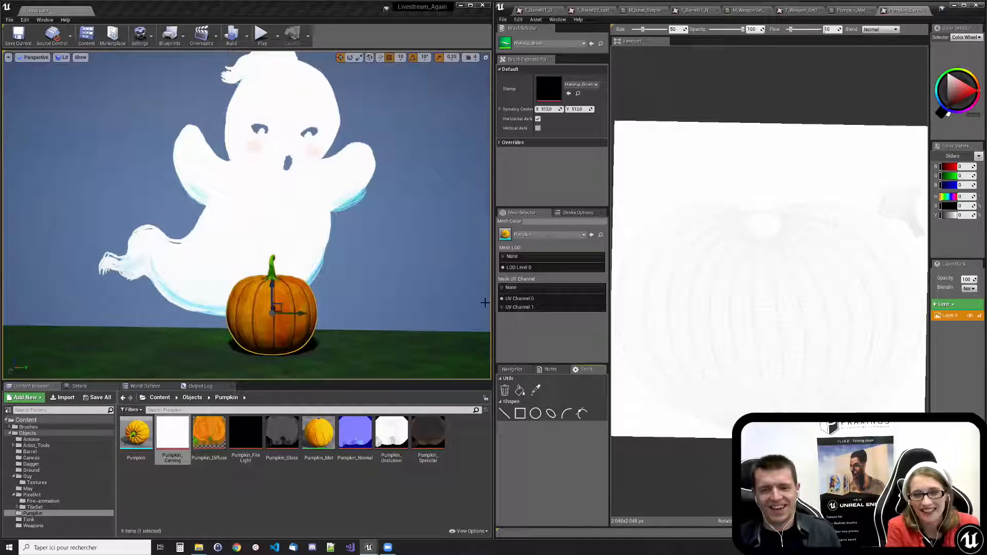
{"action": "left_click", "coordinate": [538, 118]}
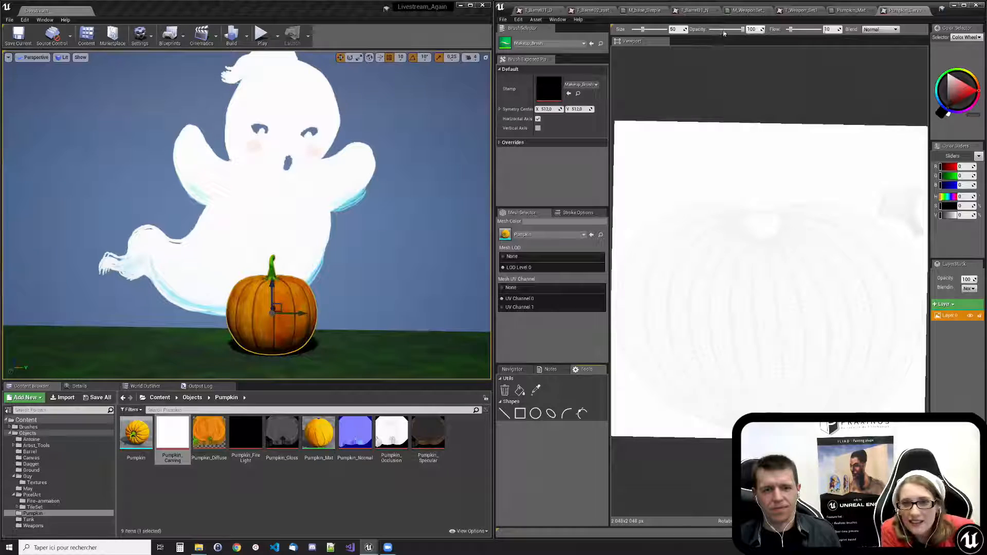
{"action": "left_click_drag", "start_coordinate": [789, 29], "coordinate": [821, 29]}
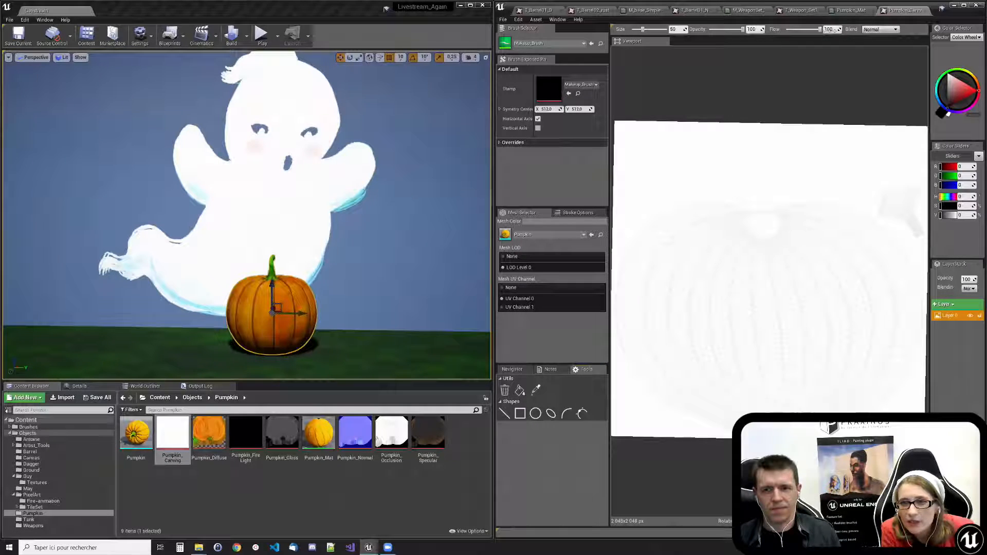
{"action": "left_click", "coordinate": [677, 29]}
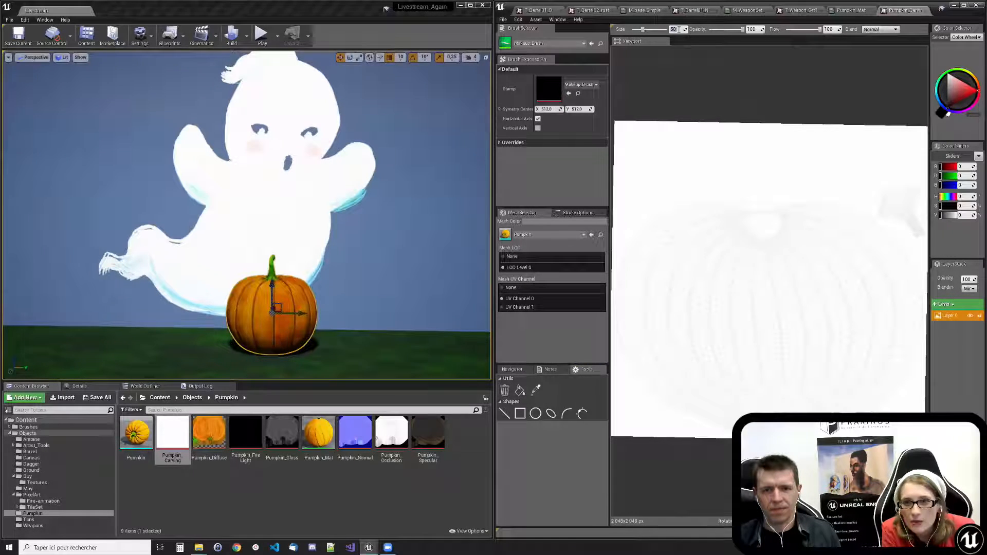
{"action": "key", "text": "Return"}
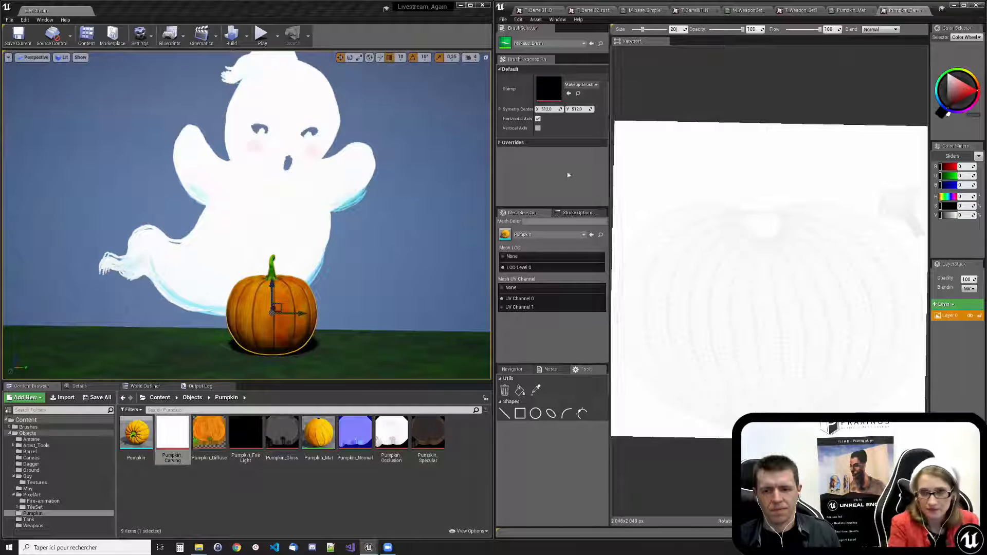
{"action": "left_click", "coordinate": [944, 304]}
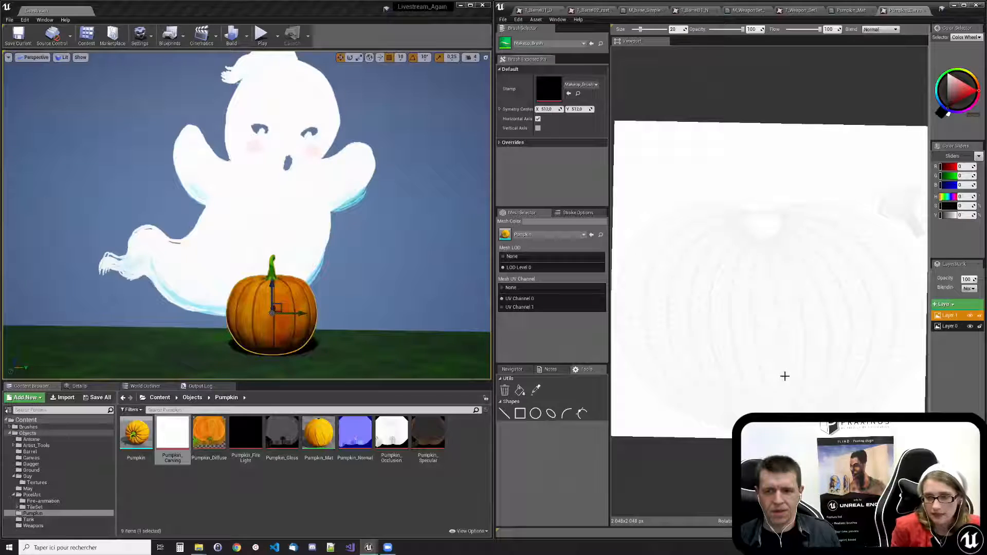
- Clear a trial eye stroke and set the brush's symmetry center to X 1024, Y 1024
{"action": "mouse_move", "coordinate": [782, 341]}
{"action": "left_mouse_down"}
{"action": "mouse_move", "coordinate": [789, 330]}
{"action": "mouse_move", "coordinate": [805, 338]}
{"action": "mouse_move", "coordinate": [796, 328]}
{"action": "mouse_move", "coordinate": [783, 337]}
{"action": "mouse_move", "coordinate": [802, 337]}
{"action": "mouse_move", "coordinate": [786, 342]}
{"action": "left_mouse_up"}
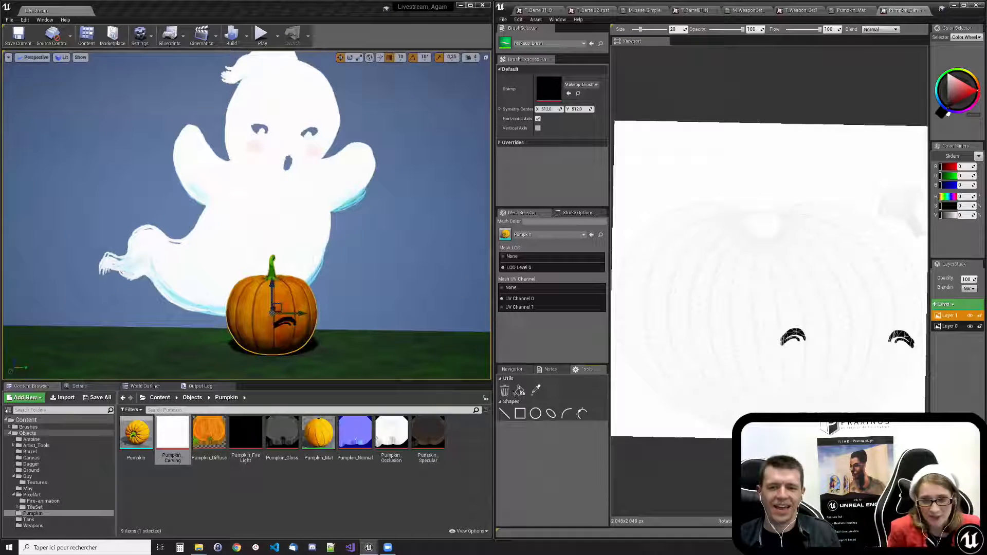
{"action": "left_click", "coordinate": [504, 390]}
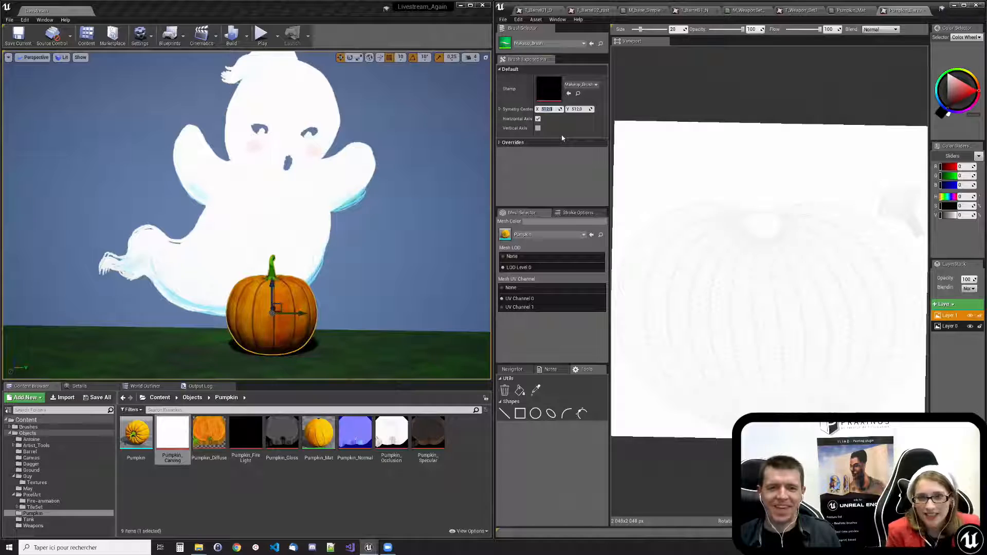
{"action": "type", "text": "10"}
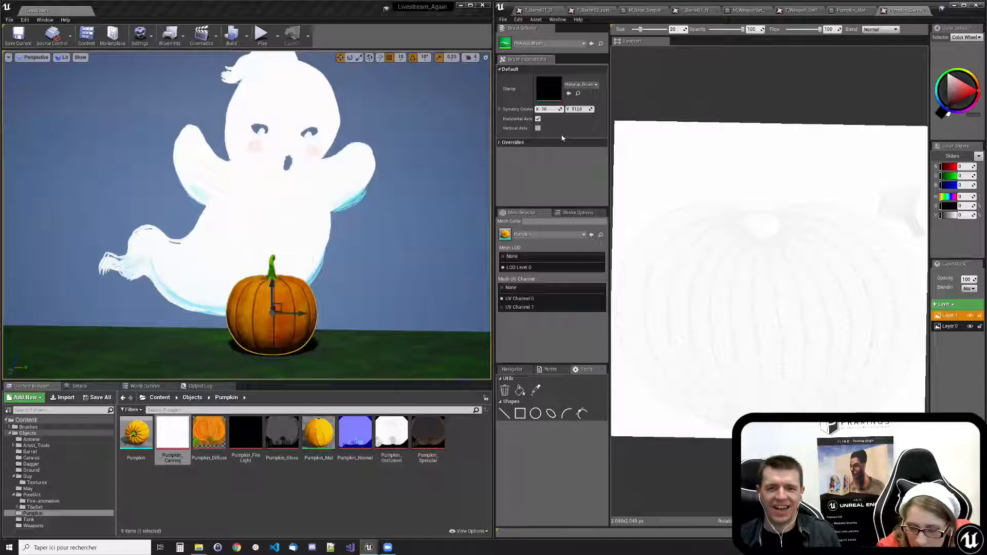
{"action": "type", "text": "24"}
{"action": "key", "text": "Tab"}
{"action": "type", "text": "1"}
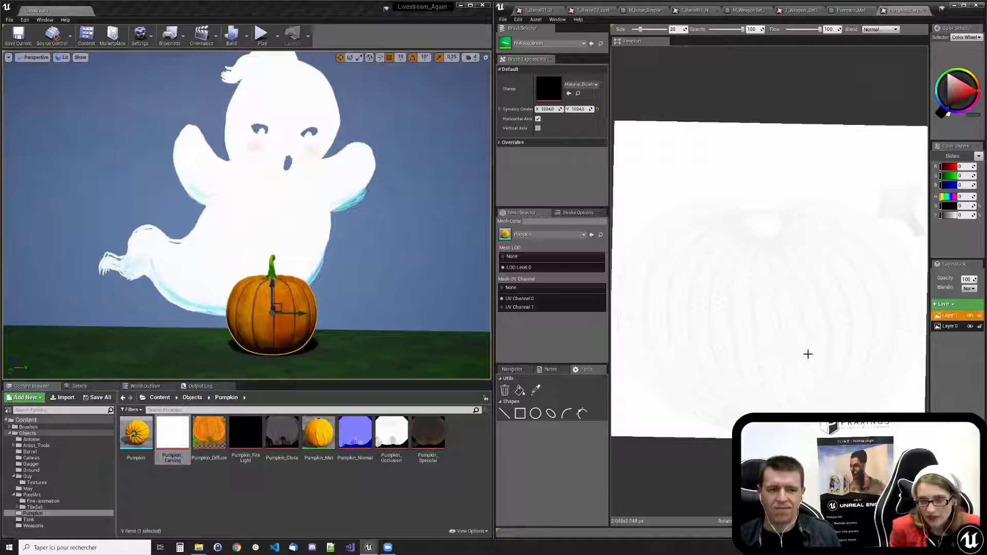
{"action": "left_click", "coordinate": [793, 346]}
{"action": "left_click_drag", "start_coordinate": [807, 349], "coordinate": [786, 352]}
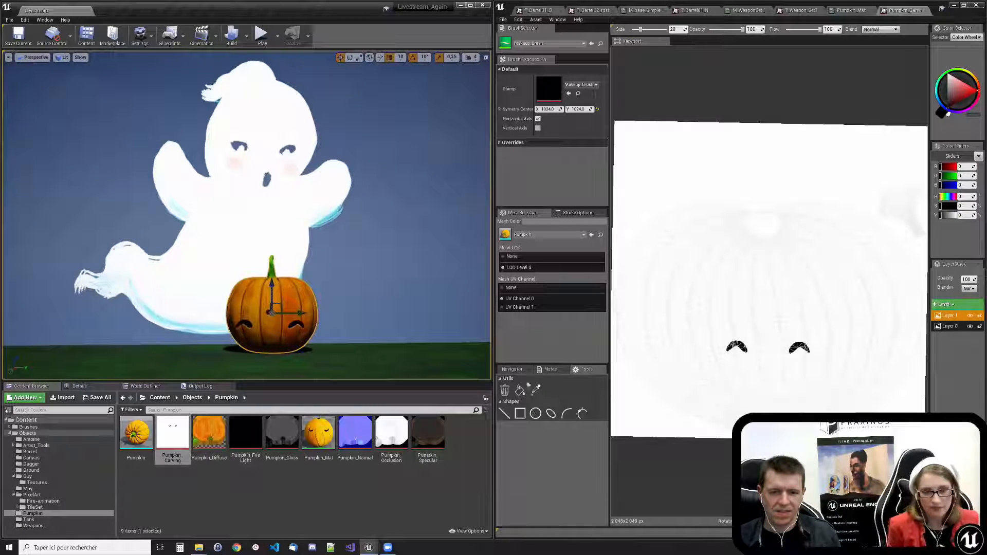
{"action": "left_click", "coordinate": [504, 390]}
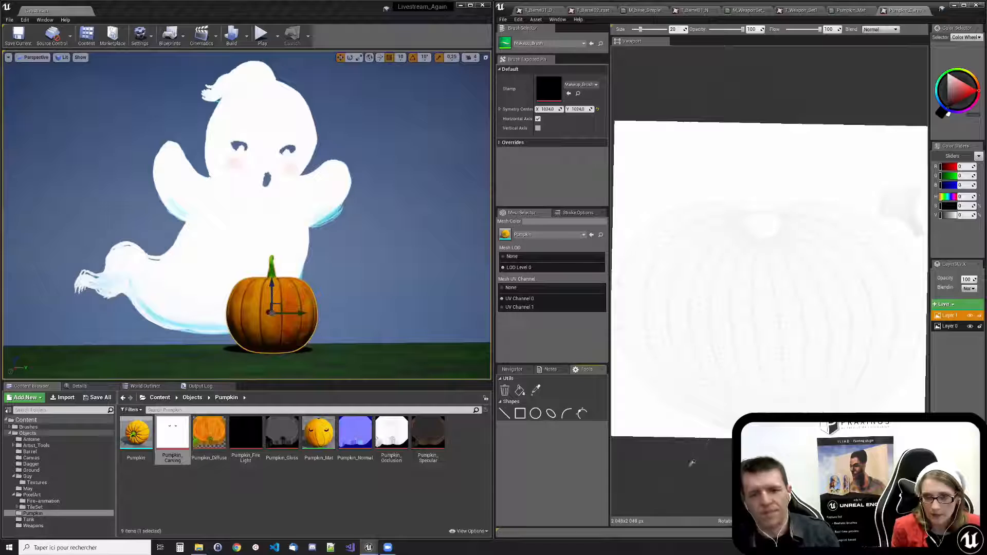
- Paint a mirrored pair of black eyes with brows and a wide stitched smile on the pumpkin's UVs
{"action": "mouse_move", "coordinate": [788, 327]}
{"action": "left_mouse_down"}
{"action": "mouse_move", "coordinate": [808, 325]}
{"action": "mouse_move", "coordinate": [796, 325]}
{"action": "left_mouse_up"}
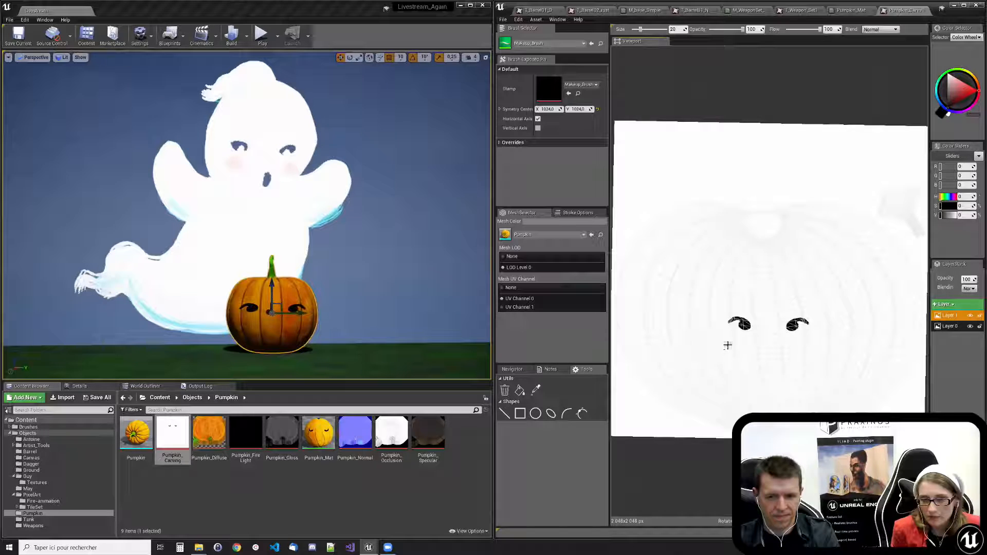
{"action": "mouse_move", "coordinate": [724, 342]}
{"action": "left_mouse_down"}
{"action": "mouse_move", "coordinate": [760, 350]}
{"action": "mouse_move", "coordinate": [809, 345]}
{"action": "mouse_move", "coordinate": [747, 354]}
{"action": "mouse_move", "coordinate": [758, 356]}
{"action": "mouse_move", "coordinate": [729, 345]}
{"action": "mouse_move", "coordinate": [738, 355]}
{"action": "mouse_move", "coordinate": [756, 344]}
{"action": "mouse_move", "coordinate": [758, 358]}
{"action": "left_mouse_up"}
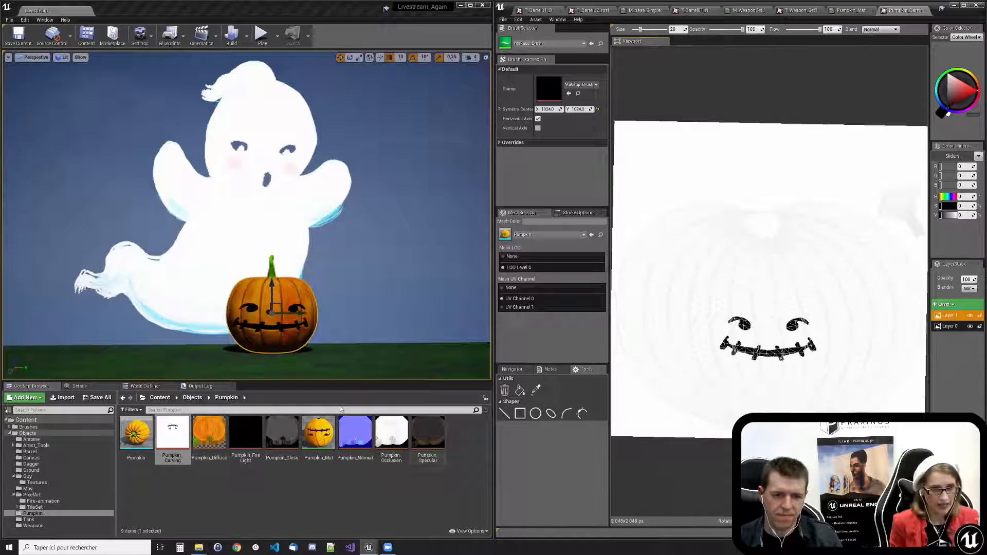
{"action": "mouse_move", "coordinate": [273, 333]}
{"action": "right_mouse_down"}
{"action": "mouse_move", "coordinate": [308, 339]}
{"action": "mouse_move", "coordinate": [273, 337]}
{"action": "right_mouse_up"}
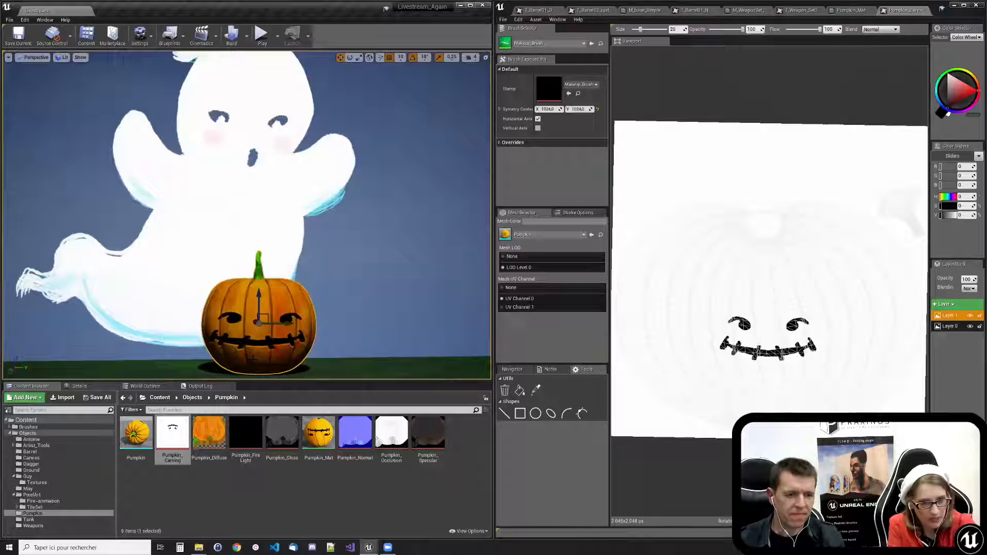
{"action": "left_click_drag", "start_coordinate": [257, 247], "coordinate": [283, 222], "text": "alt"}
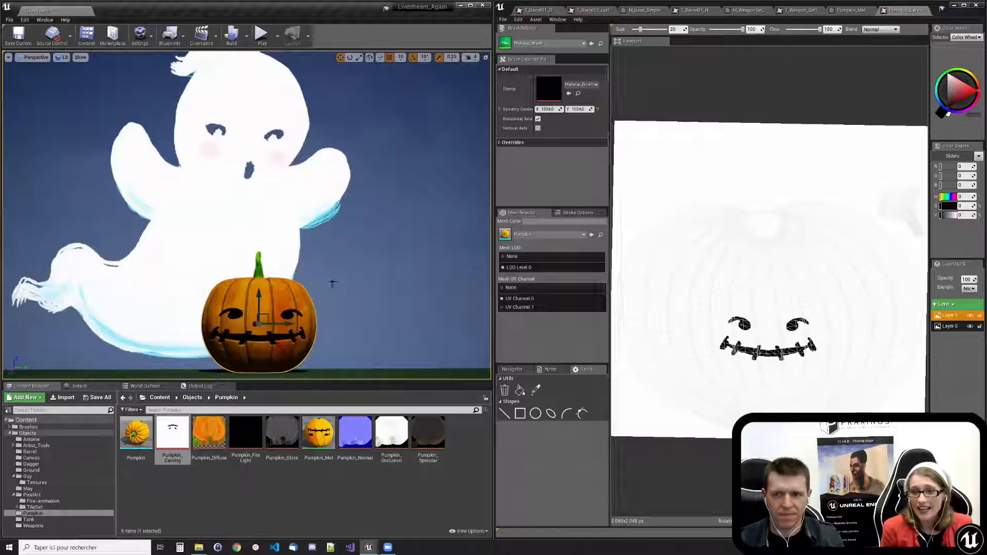
- Edit the Pumpkin_FireLight texture with ILIAD and fill it with dark red (R 133, G 24, B 24)
{"action": "left_click", "coordinate": [245, 432]}
{"action": "right_click", "coordinate": [252, 434]}
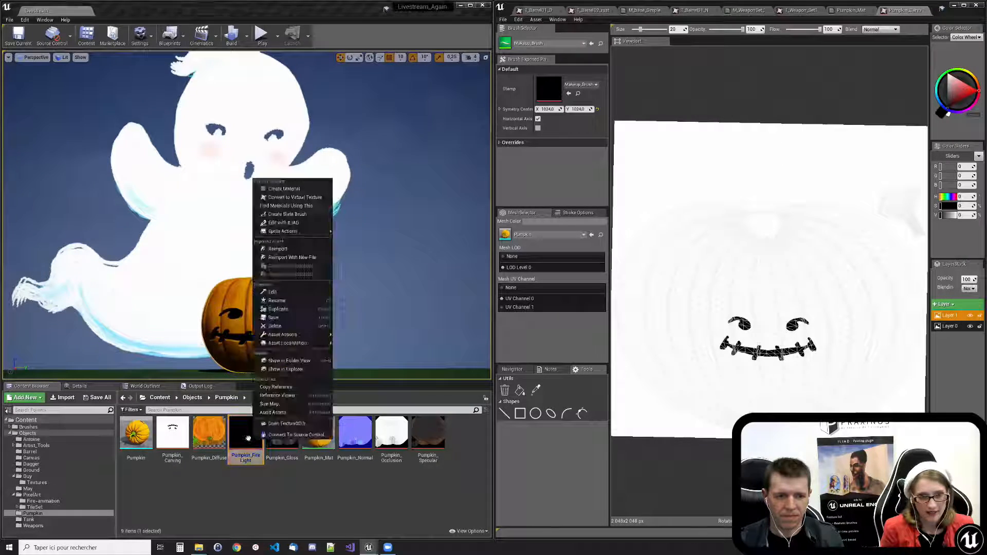
{"action": "left_click", "coordinate": [282, 223]}
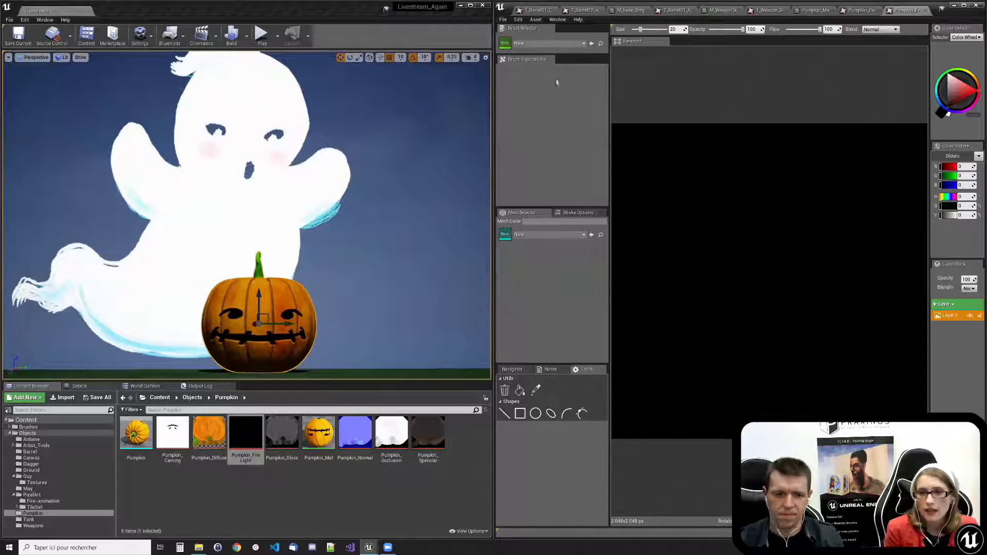
{"action": "left_click", "coordinate": [959, 100]}
{"action": "left_click_drag", "start_coordinate": [959, 101], "coordinate": [962, 100]}
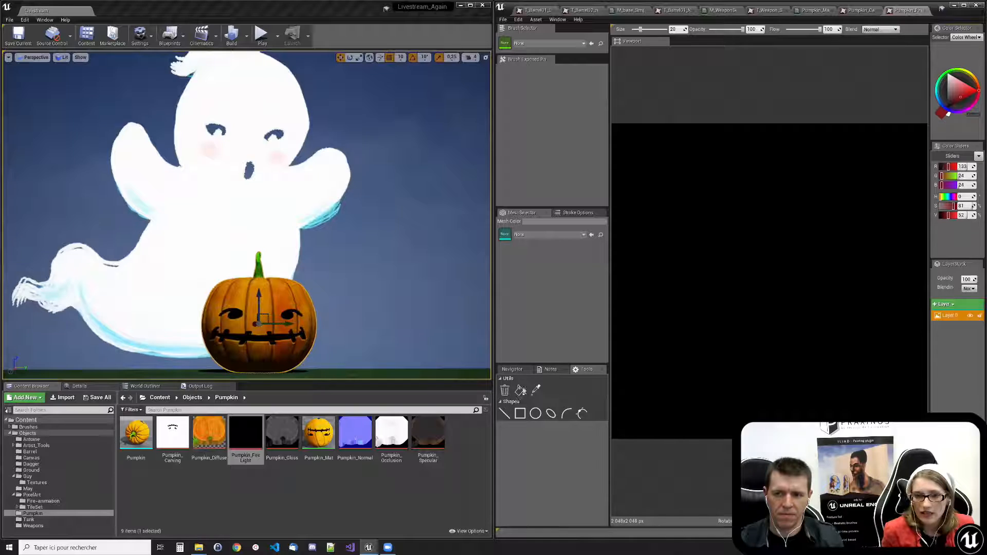
{"action": "left_click", "coordinate": [520, 390]}
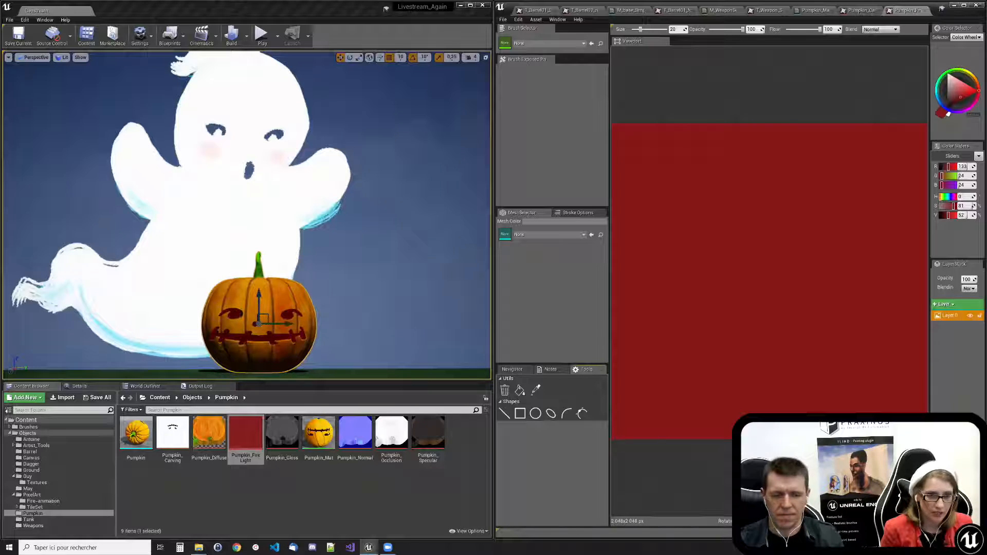
- Add a new layer above the red fill and choose the Smear brush by searching for "smea"
{"action": "left_click", "coordinate": [943, 304]}
{"action": "left_click", "coordinate": [953, 315]}
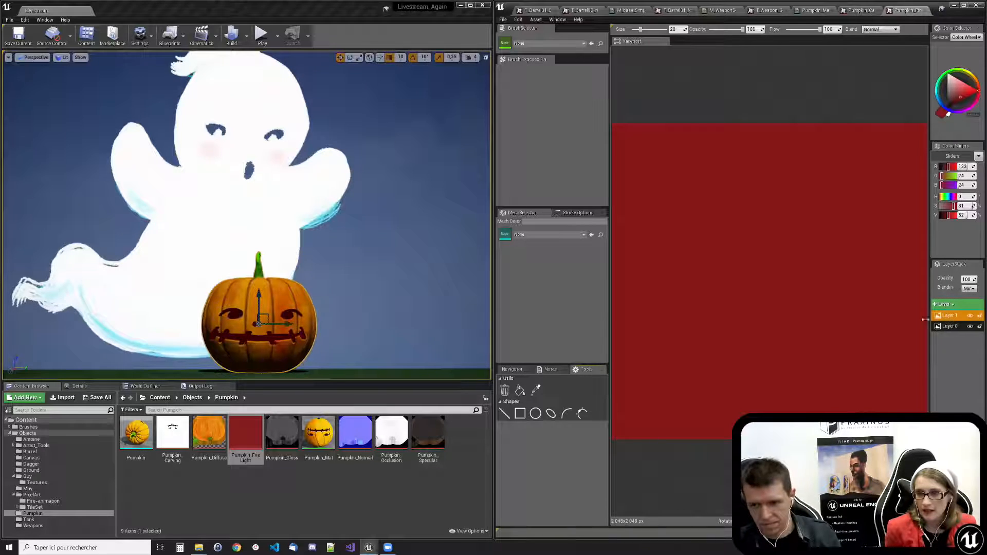
{"action": "left_click", "coordinate": [544, 44]}
{"action": "type", "text": "smea"}
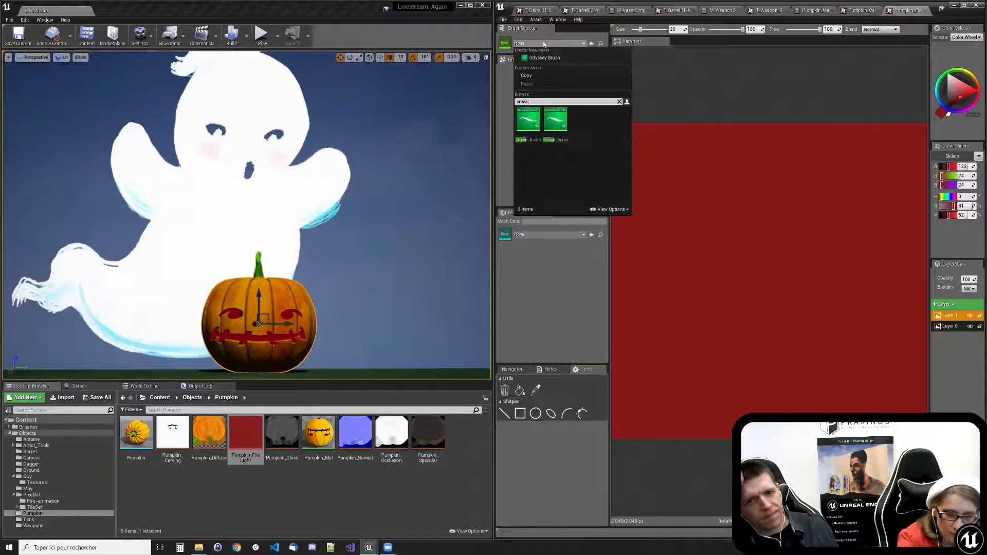
{"action": "left_click", "coordinate": [528, 120]}
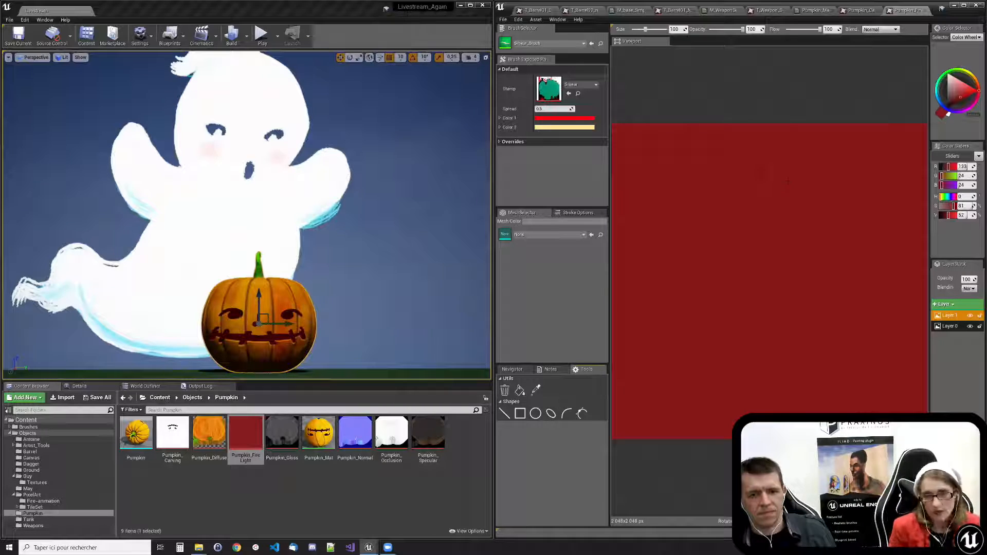
- Paint bright red and yellow-orange fire strokes across the upper part of the texture and refresh the level view
{"action": "mouse_move", "coordinate": [742, 154]}
{"action": "left_mouse_down"}
{"action": "mouse_move", "coordinate": [766, 158]}
{"action": "mouse_move", "coordinate": [730, 170]}
{"action": "mouse_move", "coordinate": [767, 160]}
{"action": "mouse_move", "coordinate": [719, 170]}
{"action": "mouse_move", "coordinate": [794, 172]}
{"action": "mouse_move", "coordinate": [720, 172]}
{"action": "mouse_move", "coordinate": [803, 175]}
{"action": "mouse_move", "coordinate": [694, 180]}
{"action": "mouse_move", "coordinate": [809, 182]}
{"action": "mouse_move", "coordinate": [699, 188]}
{"action": "mouse_move", "coordinate": [794, 190]}
{"action": "mouse_move", "coordinate": [693, 191]}
{"action": "mouse_move", "coordinate": [730, 201]}
{"action": "mouse_move", "coordinate": [719, 212]}
{"action": "mouse_move", "coordinate": [695, 205]}
{"action": "mouse_move", "coordinate": [779, 228]}
{"action": "mouse_move", "coordinate": [694, 212]}
{"action": "left_mouse_up"}
{"action": "left_click_drag", "start_coordinate": [761, 238], "coordinate": [750, 238]}
{"action": "mouse_move", "coordinate": [720, 180]}
{"action": "left_mouse_down"}
{"action": "mouse_move", "coordinate": [696, 171]}
{"action": "mouse_move", "coordinate": [720, 169]}
{"action": "mouse_move", "coordinate": [710, 185]}
{"action": "mouse_move", "coordinate": [768, 180]}
{"action": "mouse_move", "coordinate": [719, 190]}
{"action": "mouse_move", "coordinate": [764, 194]}
{"action": "mouse_move", "coordinate": [716, 194]}
{"action": "mouse_move", "coordinate": [734, 205]}
{"action": "mouse_move", "coordinate": [779, 197]}
{"action": "mouse_move", "coordinate": [795, 175]}
{"action": "left_mouse_up"}
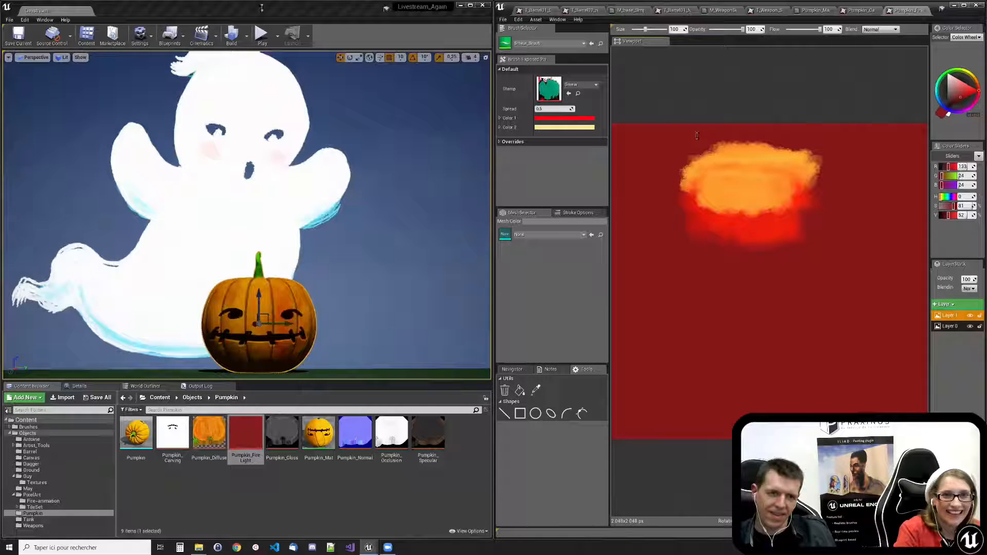
{"action": "left_click", "coordinate": [262, 7]}
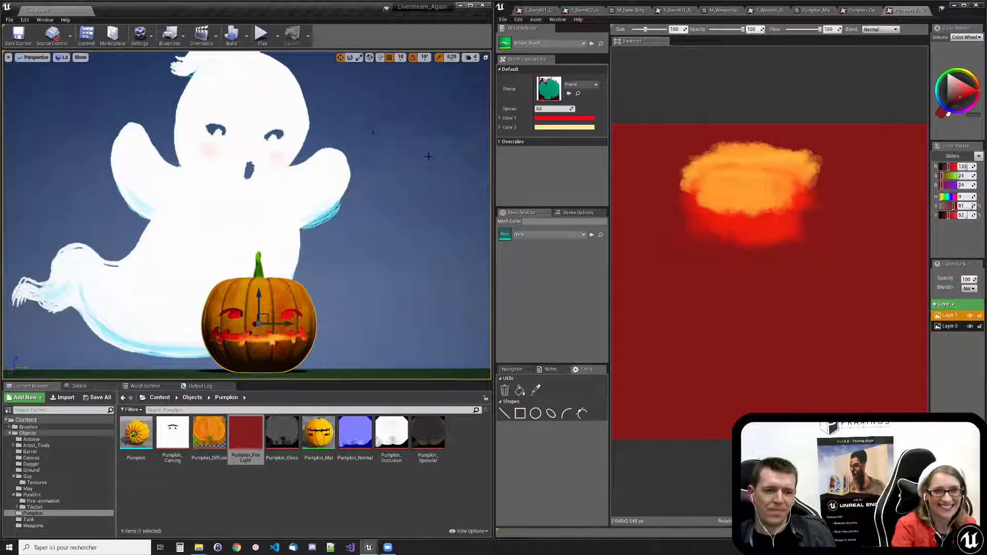
{"action": "left_click", "coordinate": [305, 105]}
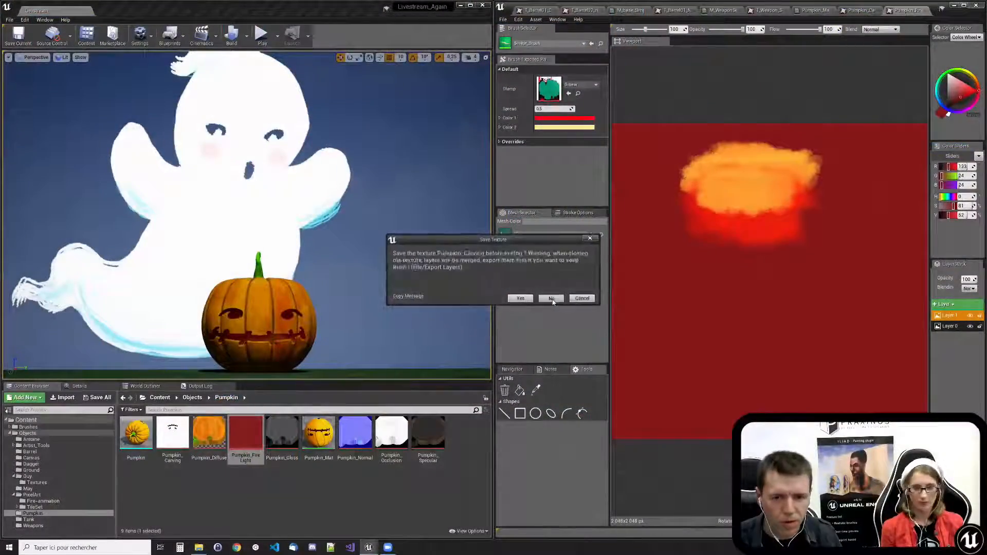
- Close the livestream project without saving the pumpkin carving texture and open the Storyboard423 project from the desktop
{"action": "left_click", "coordinate": [551, 298]}
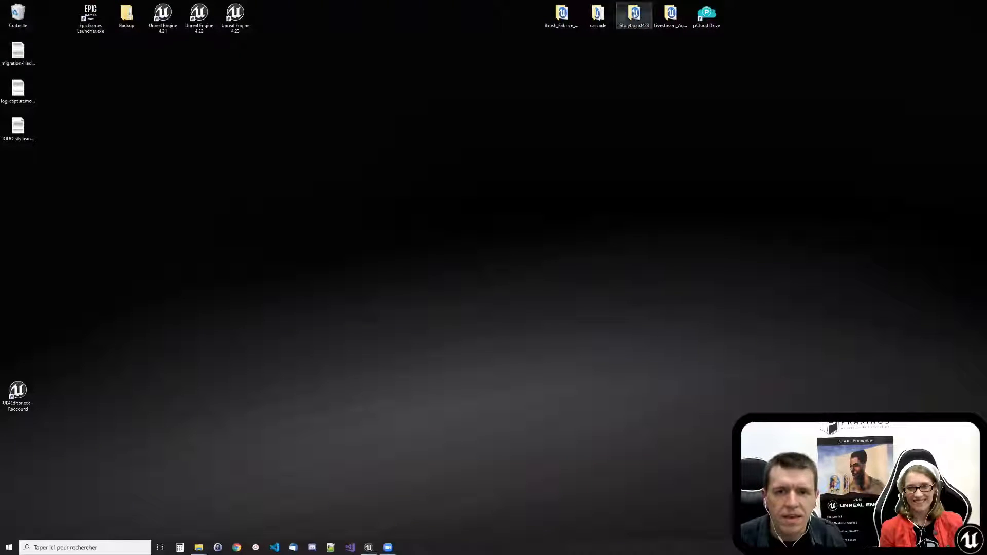
{"action": "double_click", "coordinate": [634, 15]}
{"action": "double_click", "coordinate": [620, 324]}
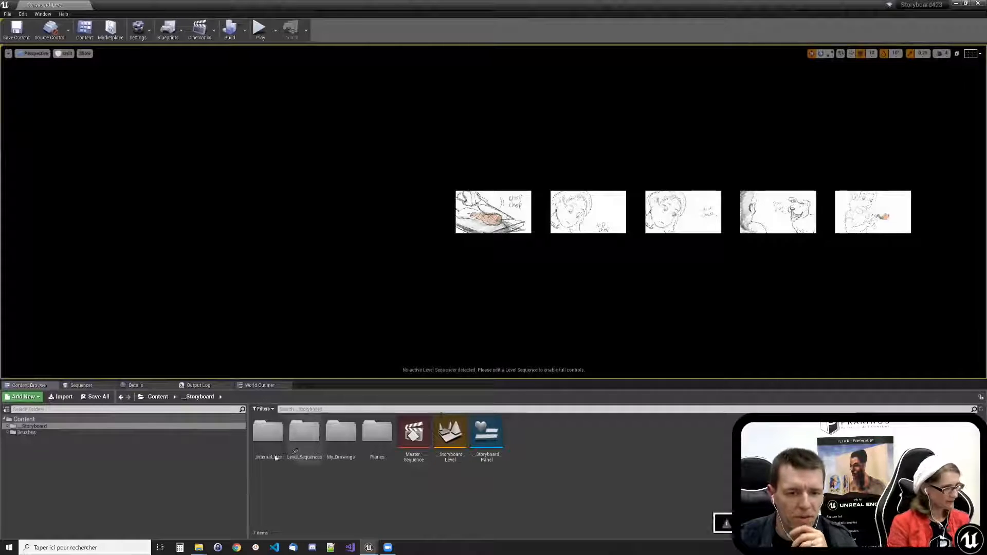
- Run the __Storyboard_Panel editor utility widget from the __Storyboard folder
{"action": "left_click", "coordinate": [494, 440]}
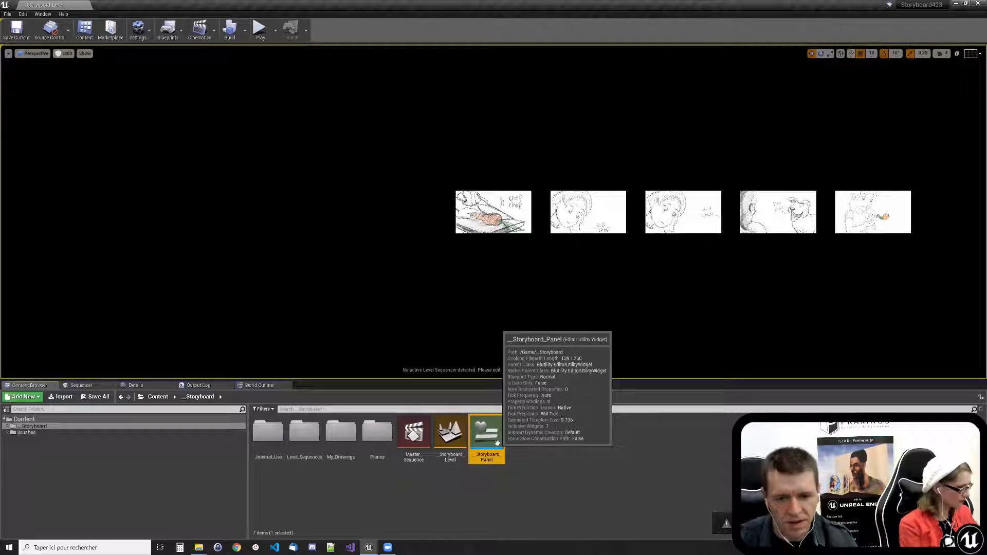
{"action": "right_click", "coordinate": [497, 442]}
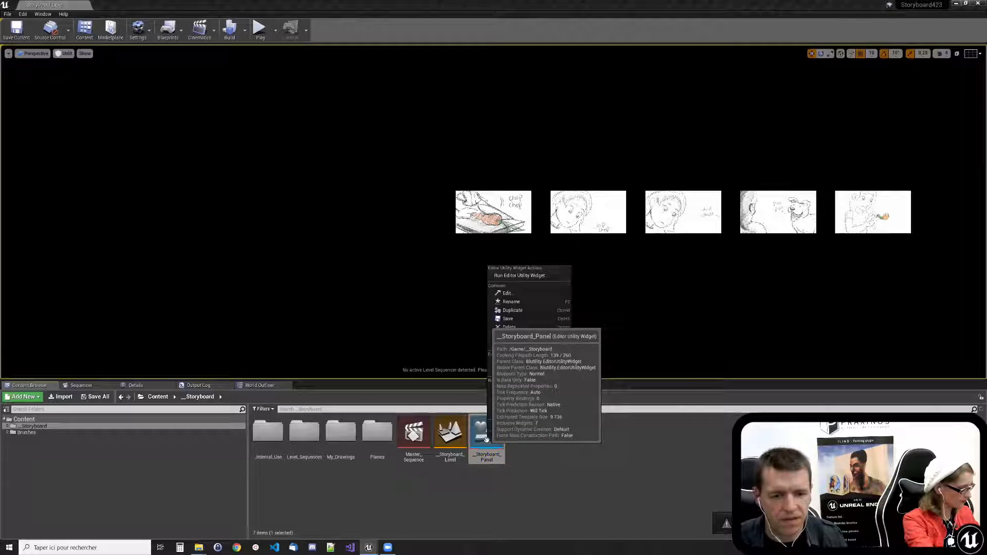
{"action": "left_click", "coordinate": [522, 276]}
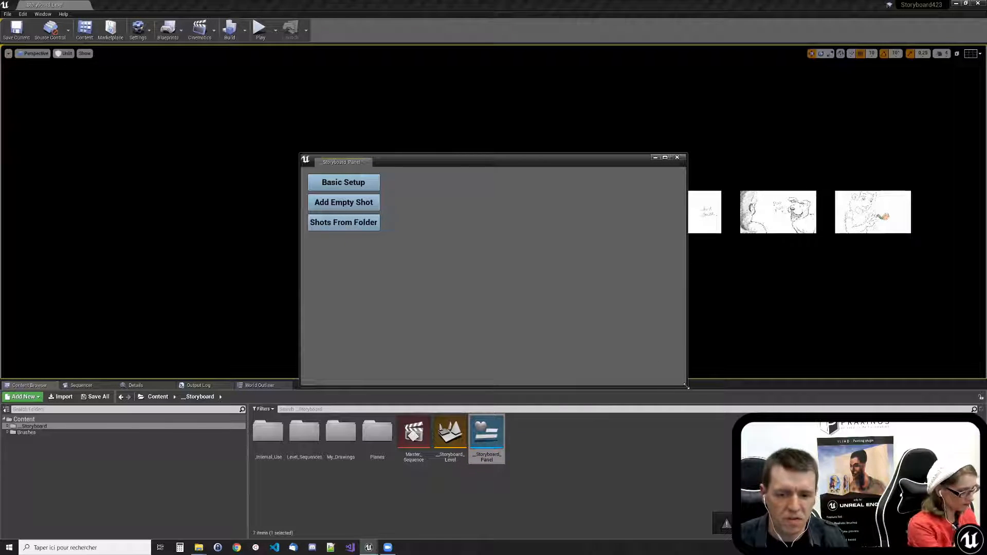
- Shrink the Storyboard panel window to fit its three commands and place it below the last storyboard drawing
{"action": "left_click_drag", "start_coordinate": [686, 385], "coordinate": [402, 251]}
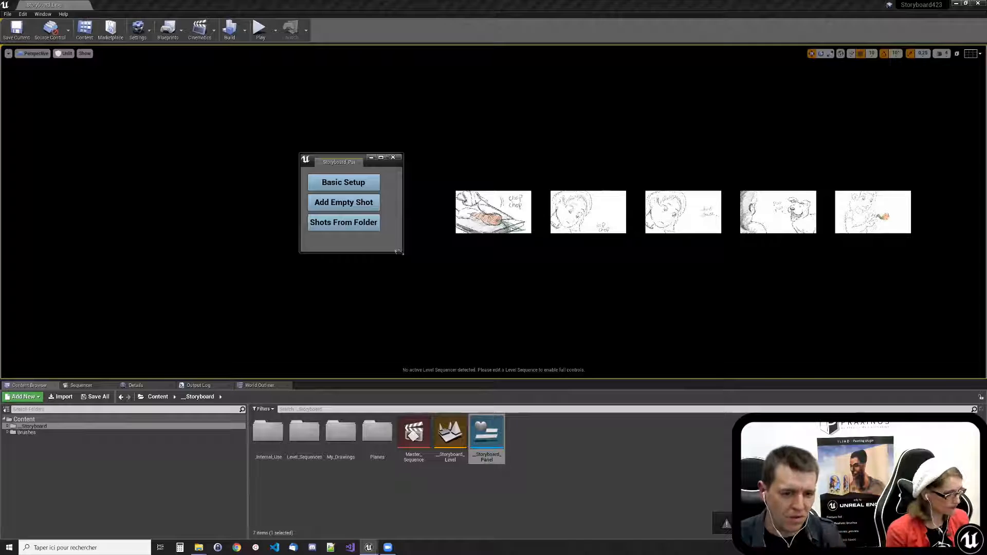
{"action": "left_click_drag", "start_coordinate": [401, 252], "coordinate": [394, 249]}
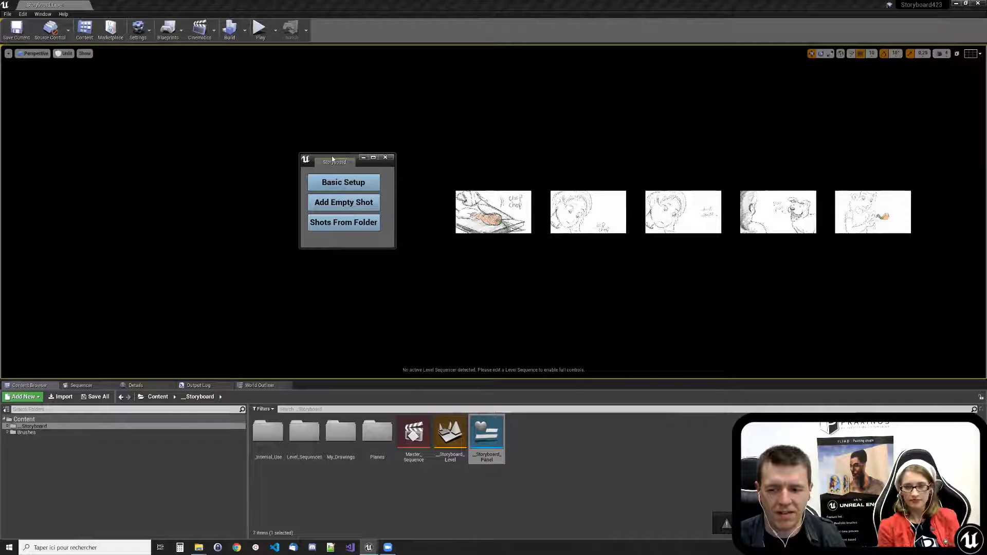
{"action": "left_click_drag", "start_coordinate": [332, 160], "coordinate": [881, 293]}
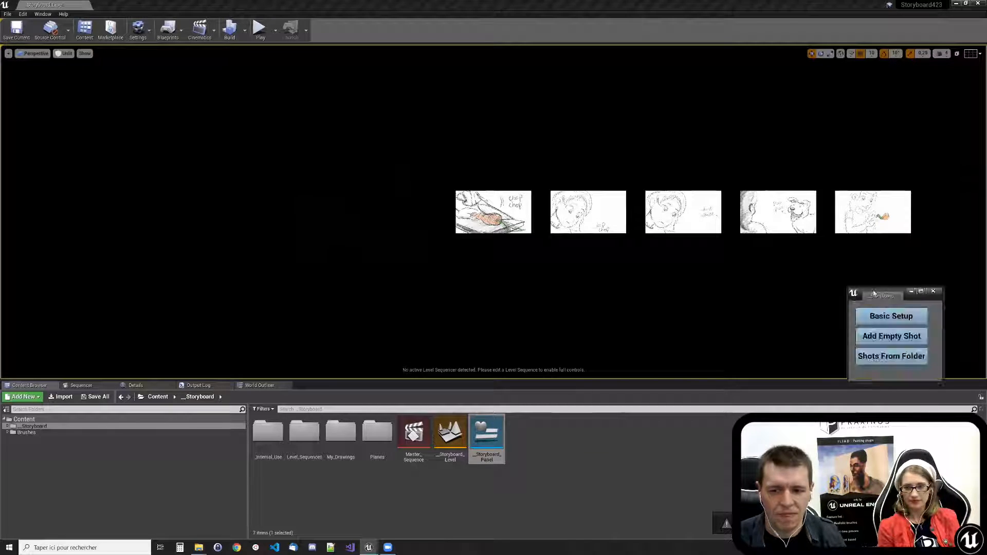
- Open Master_Sequence in the Sequencer and show the drawing textures stored in the My_Drawings folder
{"action": "left_click", "coordinate": [918, 315]}
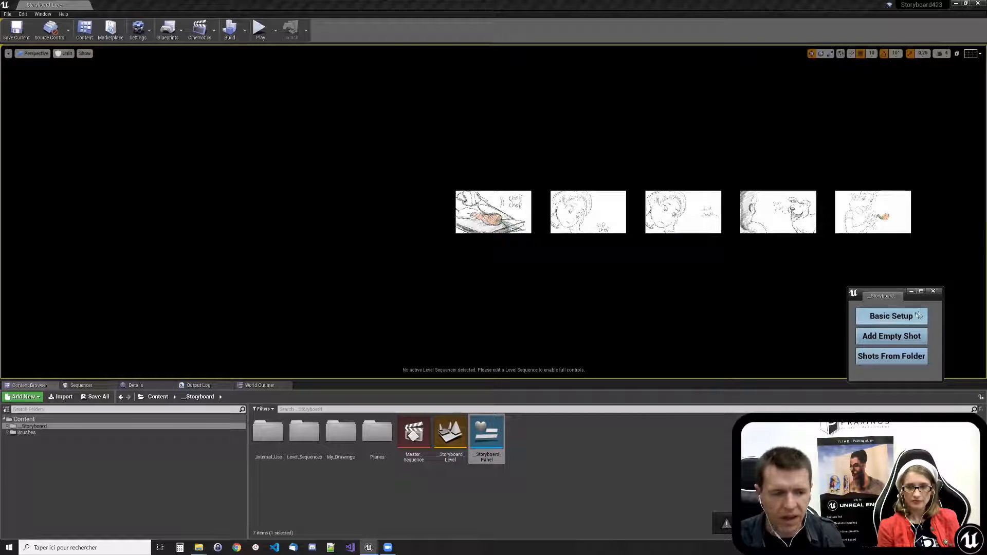
{"action": "left_click_drag", "start_coordinate": [82, 386], "coordinate": [47, 387]}
{"action": "double_click", "coordinate": [410, 438]}
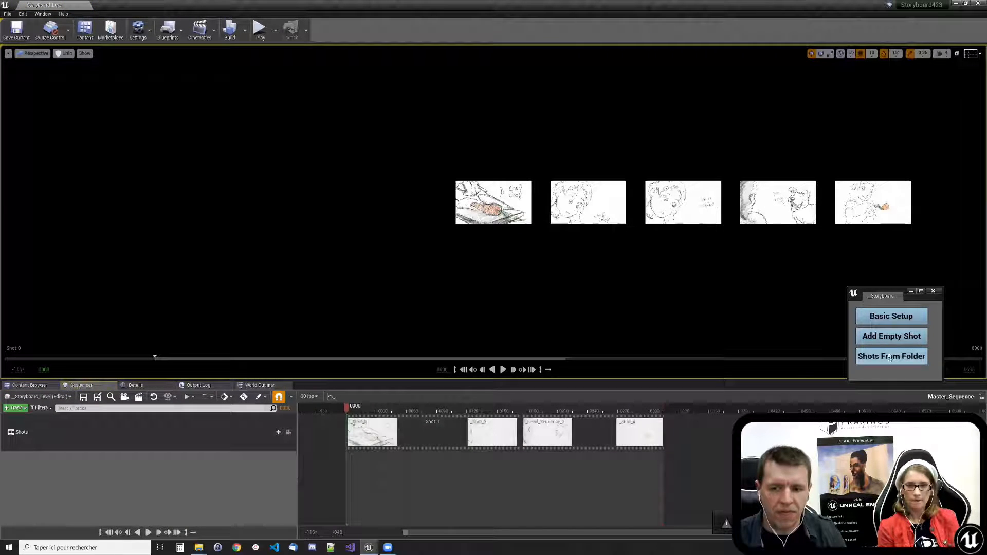
{"action": "left_click", "coordinate": [31, 387]}
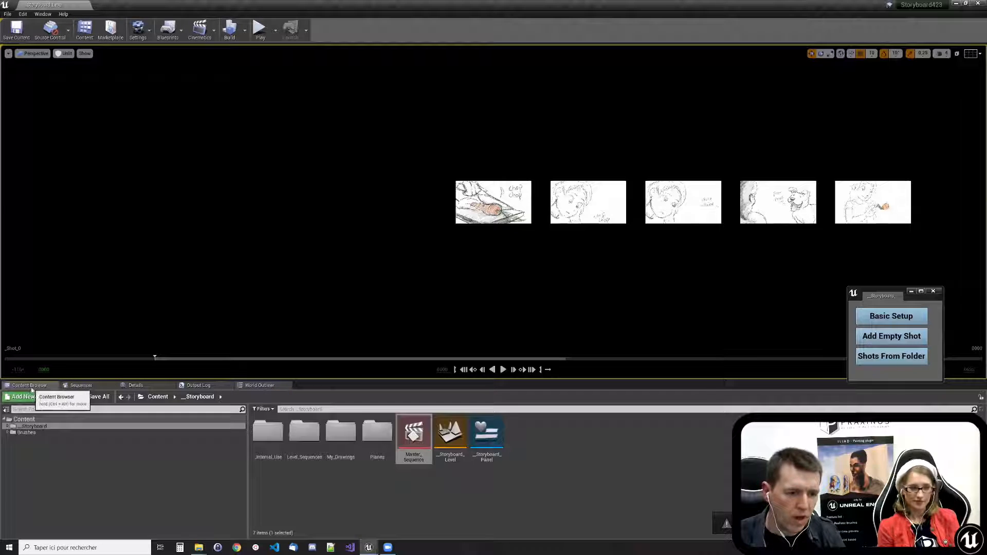
{"action": "double_click", "coordinate": [341, 432]}
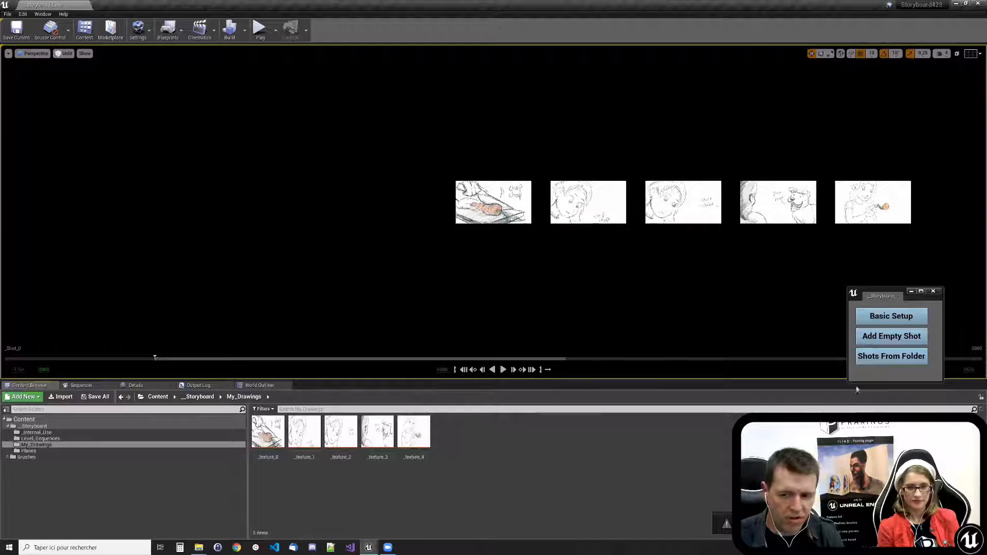
{"action": "left_click", "coordinate": [882, 360]}
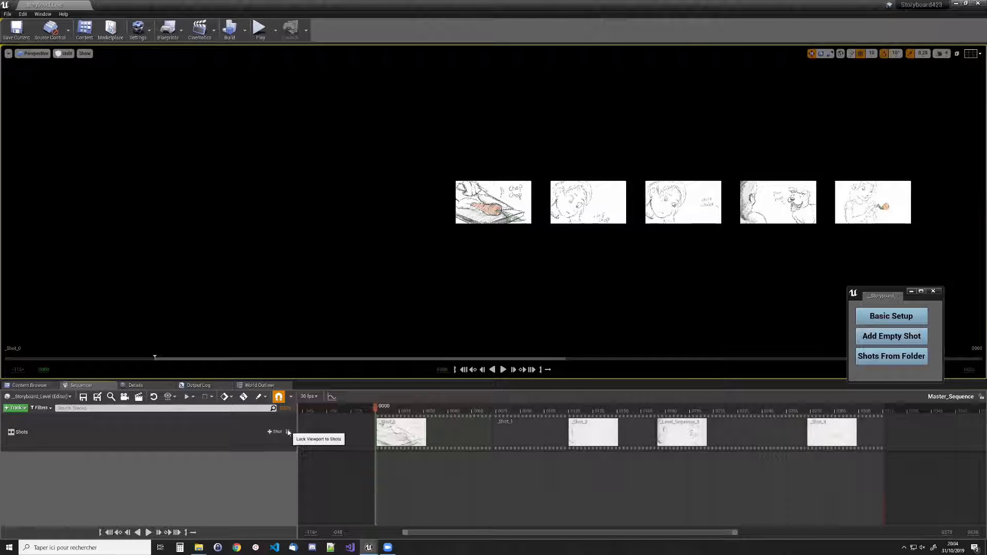
- Lock the viewport to the shots and play the master sequence through to its end
{"action": "left_click", "coordinate": [288, 432]}
{"action": "left_click", "coordinate": [504, 370]}
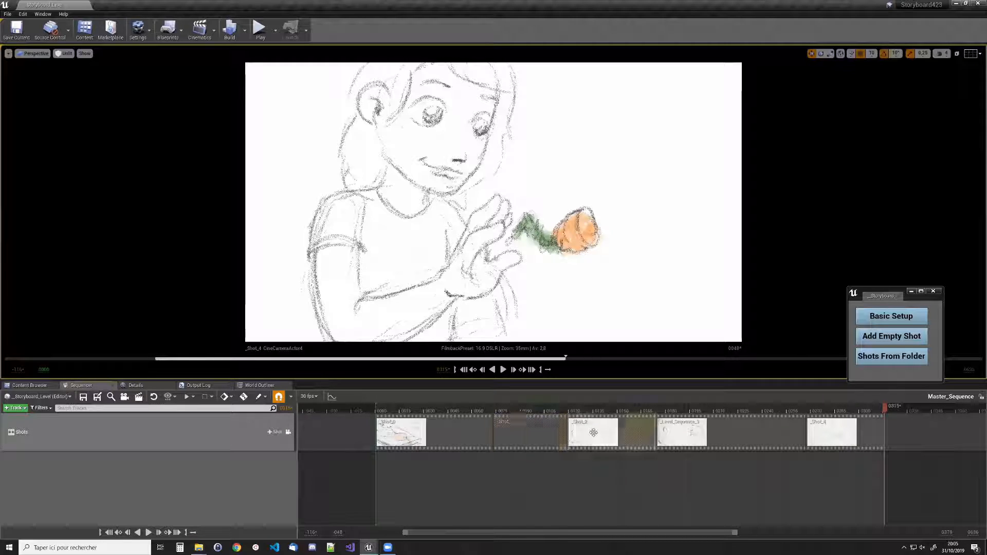
- Open the second shot's level sequence, return to Master_Sequence and unlock the viewport from the shots
{"action": "double_click", "coordinate": [514, 438]}
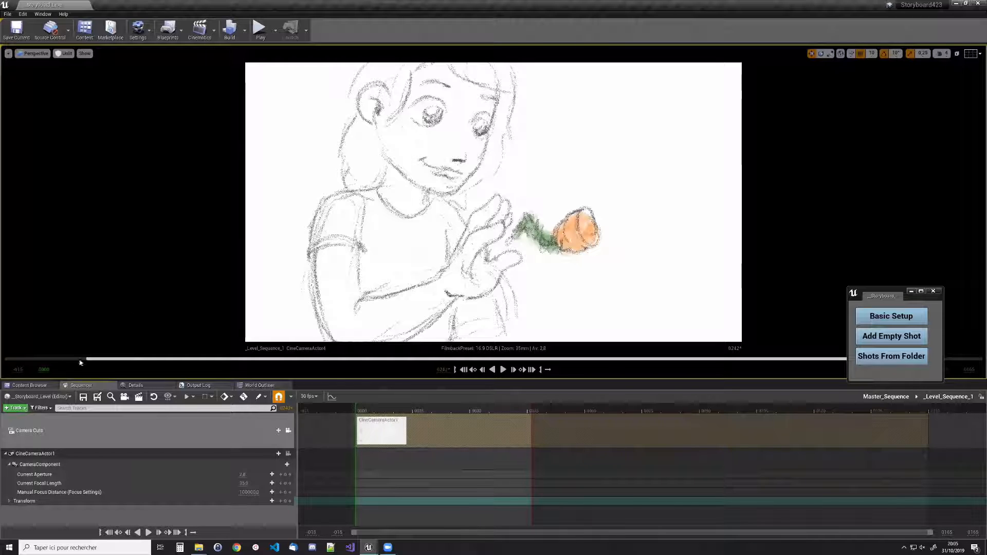
{"action": "left_click", "coordinate": [891, 398]}
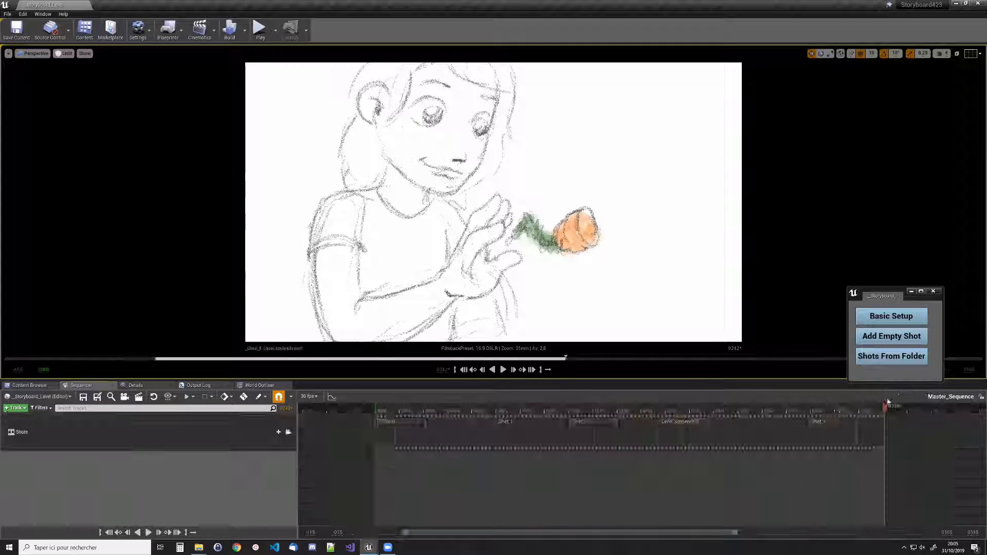
{"action": "left_click", "coordinate": [288, 433]}
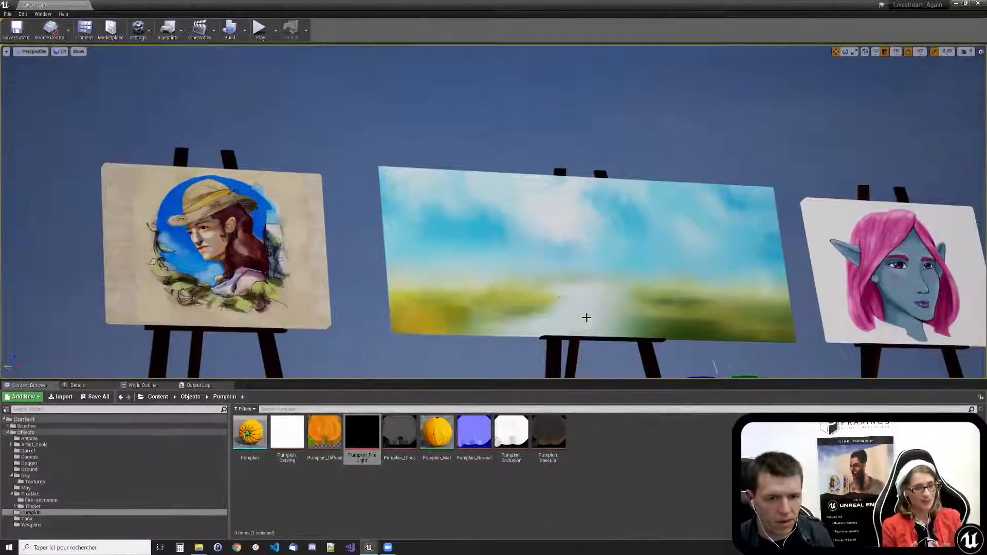
- Examine the row of painted canvases in the Livestream_Again level, focusing on the sketch canvas and the landscape canvas
{"action": "mouse_move", "coordinate": [585, 315]}
{"action": "right_mouse_down"}
{"action": "mouse_move", "coordinate": [586, 282]}
{"action": "mouse_move", "coordinate": [585, 329]}
{"action": "mouse_move", "coordinate": [586, 293]}
{"action": "mouse_move", "coordinate": [586, 308]}
{"action": "right_mouse_up"}
{"action": "right_click_drag", "start_coordinate": [734, 274], "coordinate": [620, 242]}
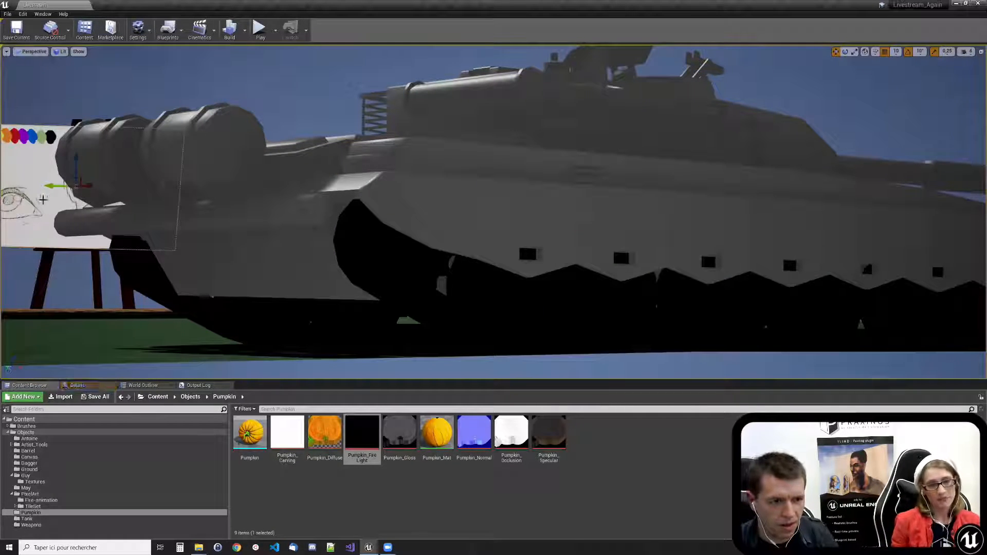
{"action": "key", "text": "f"}
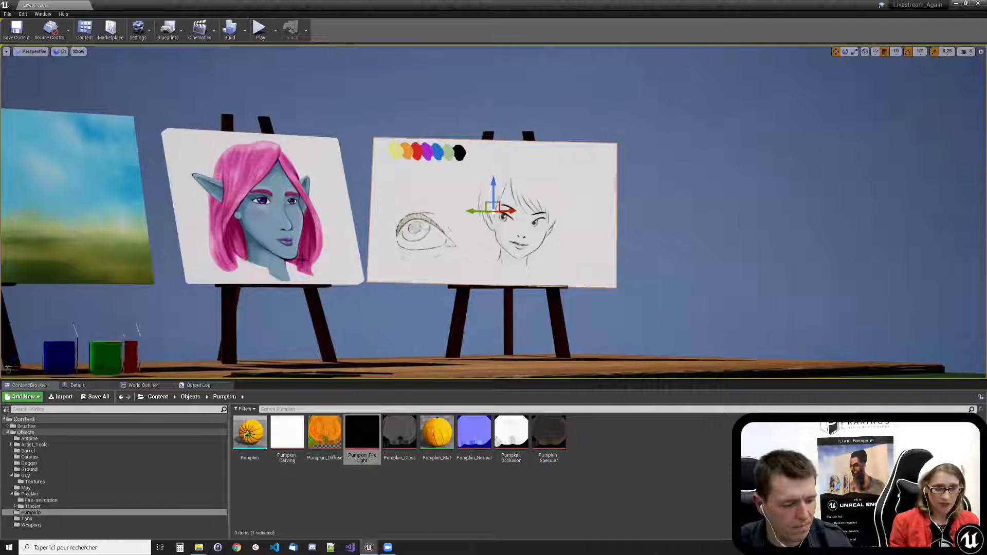
{"action": "left_click_drag", "start_coordinate": [300, 264], "coordinate": [160, 258], "text": "alt"}
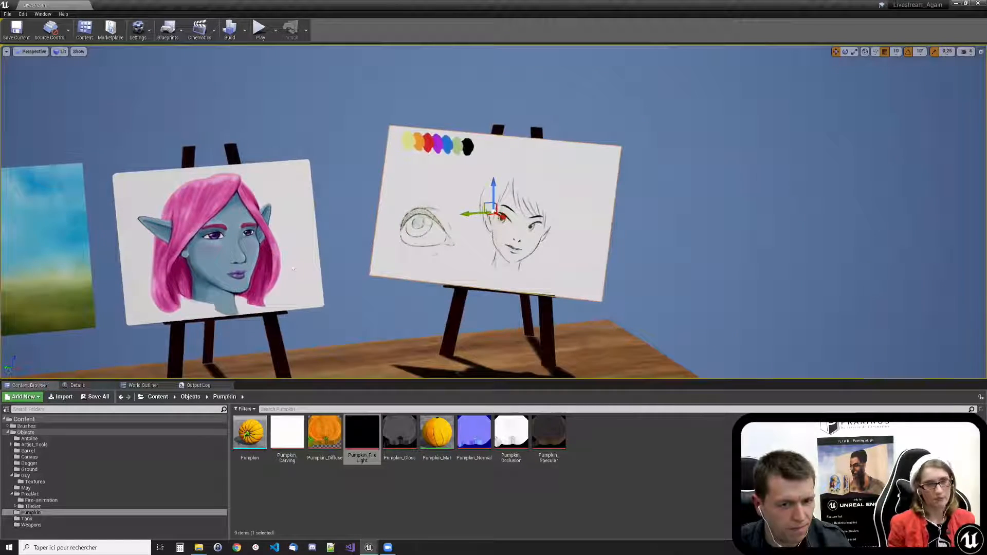
{"action": "left_click", "coordinate": [52, 249]}
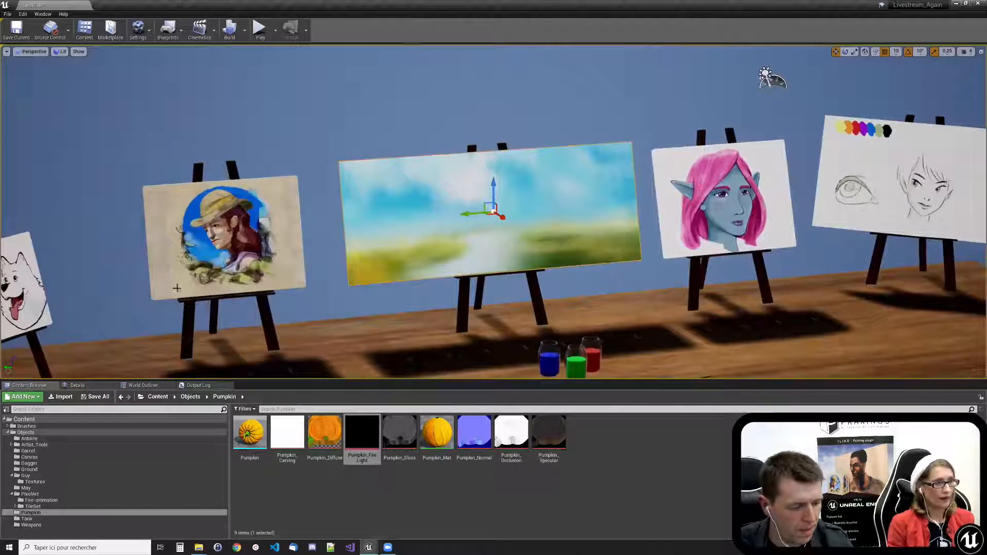
{"action": "key", "text": "f"}
{"action": "left_click_drag", "start_coordinate": [242, 304], "coordinate": [303, 259], "text": "alt"}
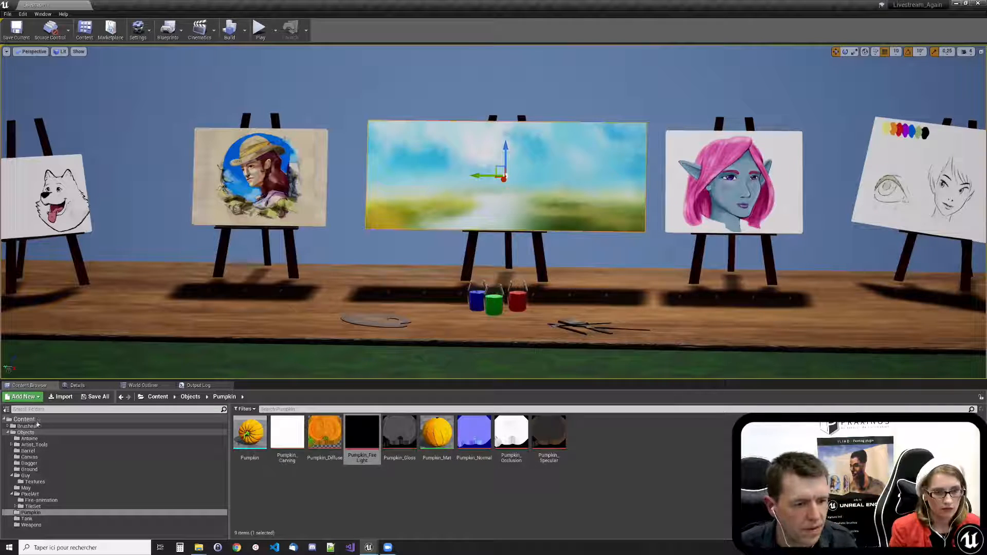
- Open the Drawing_Area texture from the Content folder with ILIAD and maximize its editor window
{"action": "left_click", "coordinate": [37, 423]}
{"action": "right_click", "coordinate": [331, 435]}
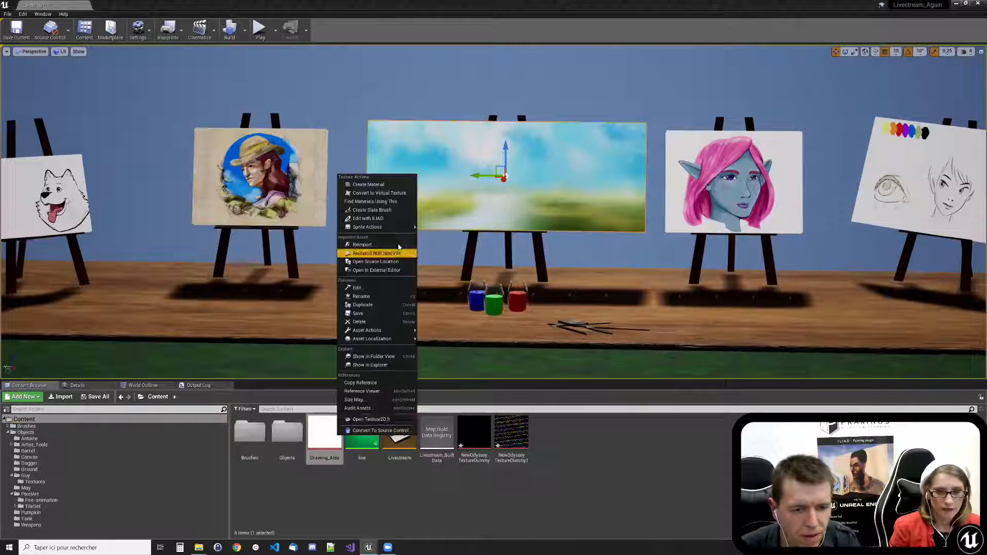
{"action": "left_click", "coordinate": [369, 218]}
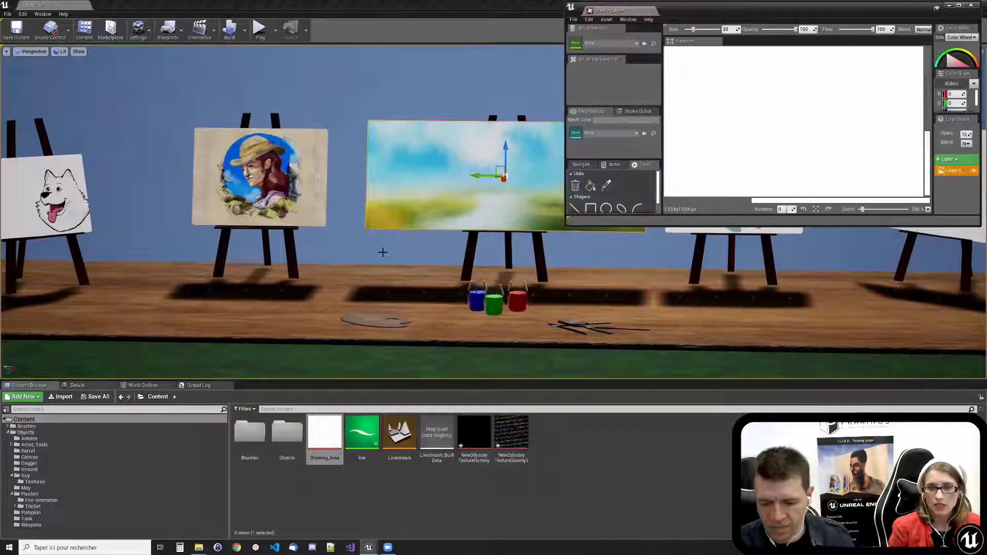
{"action": "double_click", "coordinate": [825, 9]}
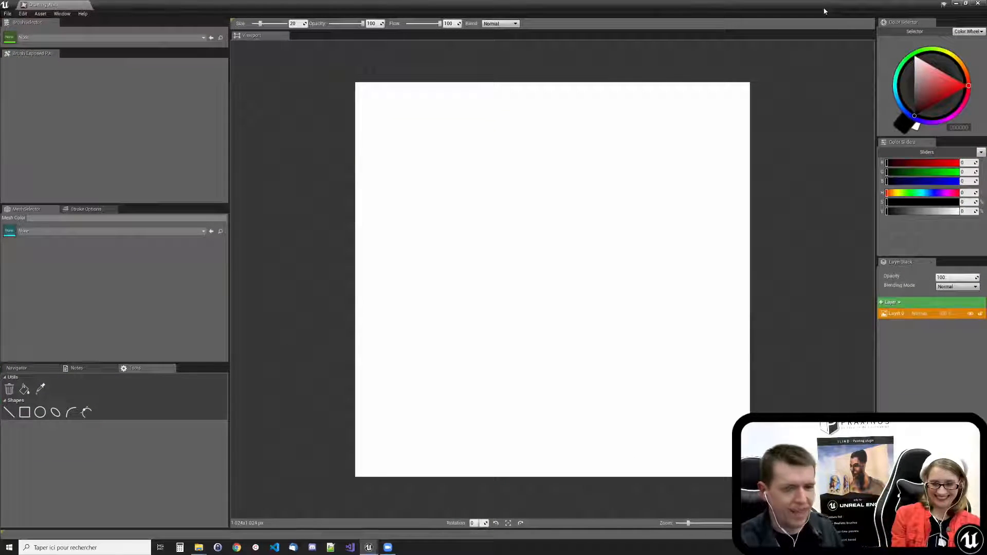
- Choose the Bold_Crayon brush and narrow the brush settings area to give the canvas more room
{"action": "left_click", "coordinate": [114, 37]}
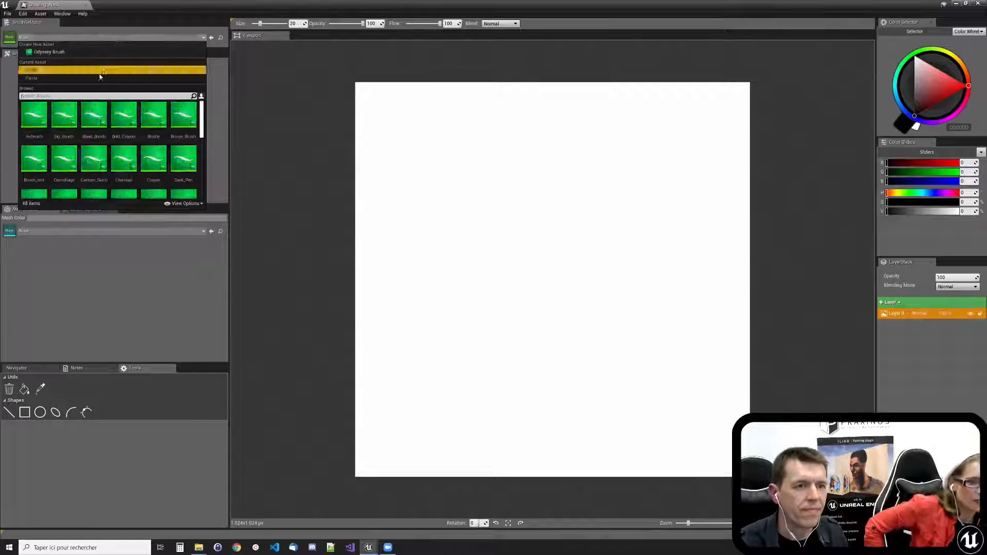
{"action": "left_click", "coordinate": [123, 115]}
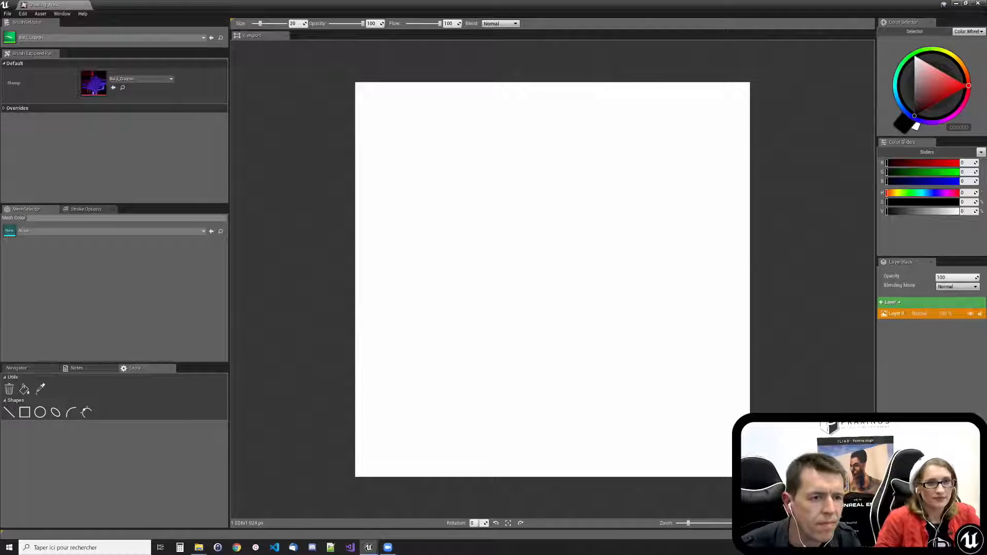
{"action": "left_click_drag", "start_coordinate": [230, 174], "coordinate": [149, 177]}
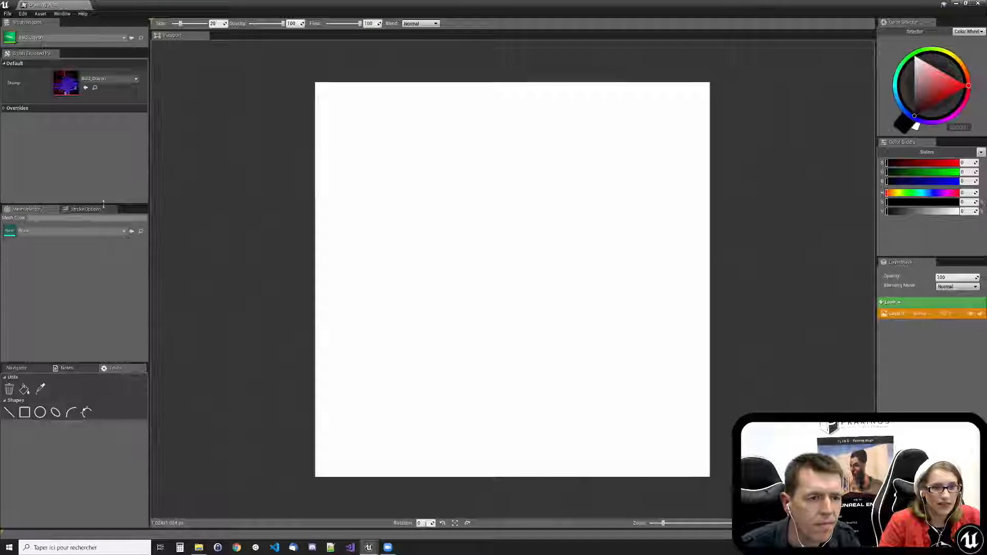
- Set the stroke smoothing strength to 200 and draw a long winding black stroke across the upper canvas
{"action": "left_click", "coordinate": [101, 209]}
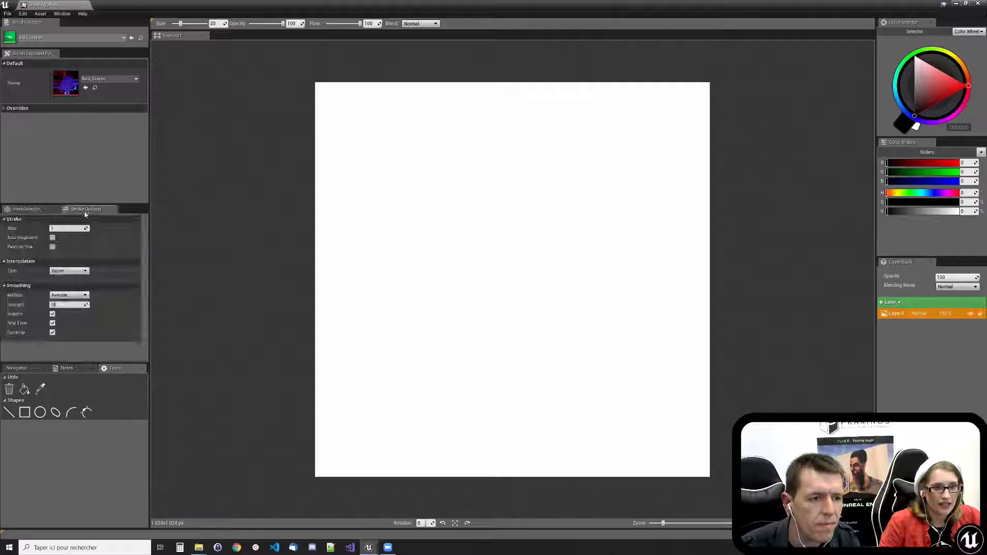
{"action": "left_click", "coordinate": [61, 304]}
{"action": "type", "text": "200"}
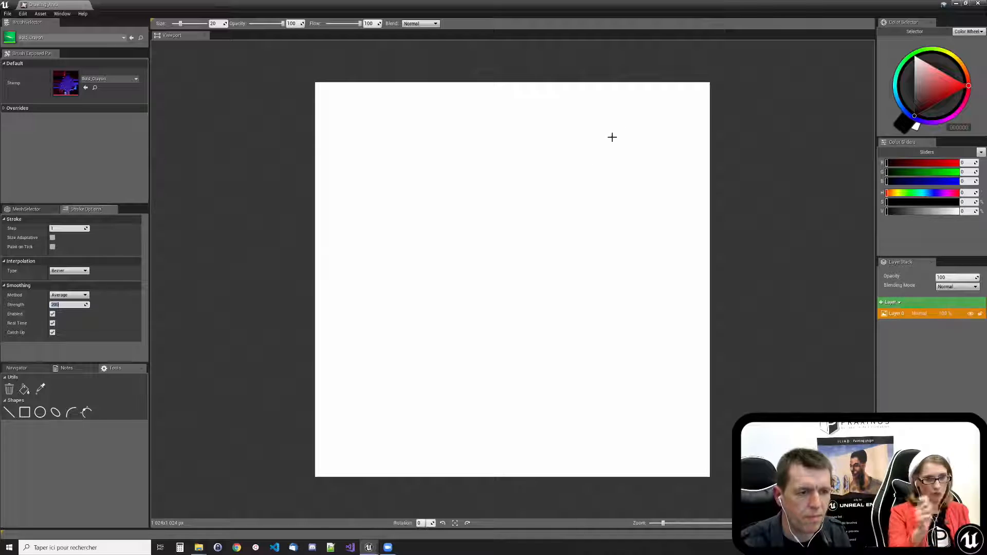
{"action": "key", "text": "Return"}
{"action": "mouse_move", "coordinate": [376, 132]}
{"action": "left_mouse_down"}
{"action": "mouse_move", "coordinate": [448, 125]}
{"action": "mouse_move", "coordinate": [487, 139]}
{"action": "mouse_move", "coordinate": [445, 165]}
{"action": "mouse_move", "coordinate": [456, 191]}
{"action": "mouse_move", "coordinate": [502, 161]}
{"action": "mouse_move", "coordinate": [590, 145]}
{"action": "mouse_move", "coordinate": [568, 189]}
{"action": "mouse_move", "coordinate": [527, 213]}
{"action": "mouse_move", "coordinate": [487, 257]}
{"action": "mouse_move", "coordinate": [435, 225]}
{"action": "mouse_move", "coordinate": [449, 277]}
{"action": "mouse_move", "coordinate": [535, 306]}
{"action": "left_mouse_up"}
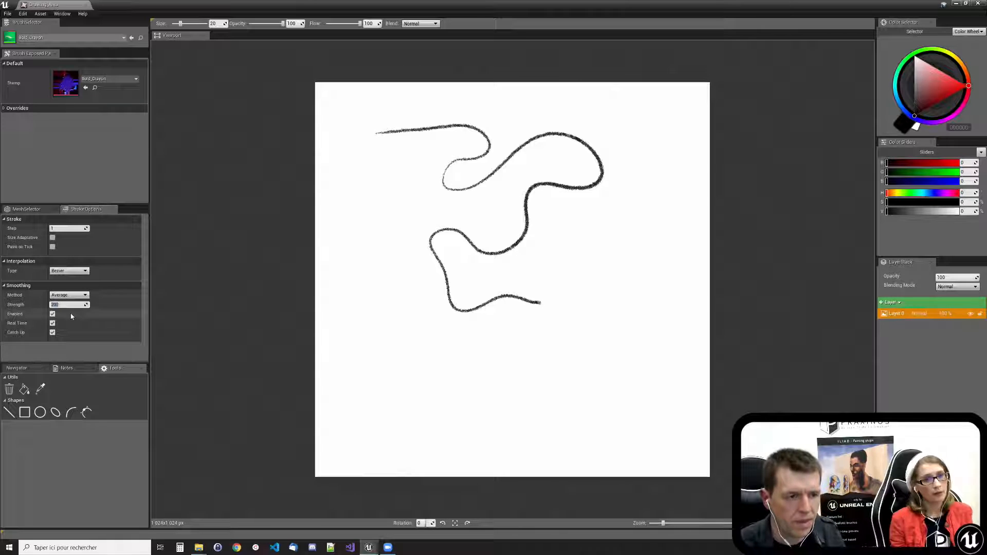
- Try the Pull smoothing method for the strokes and switch back to Average
{"action": "left_click", "coordinate": [75, 295]}
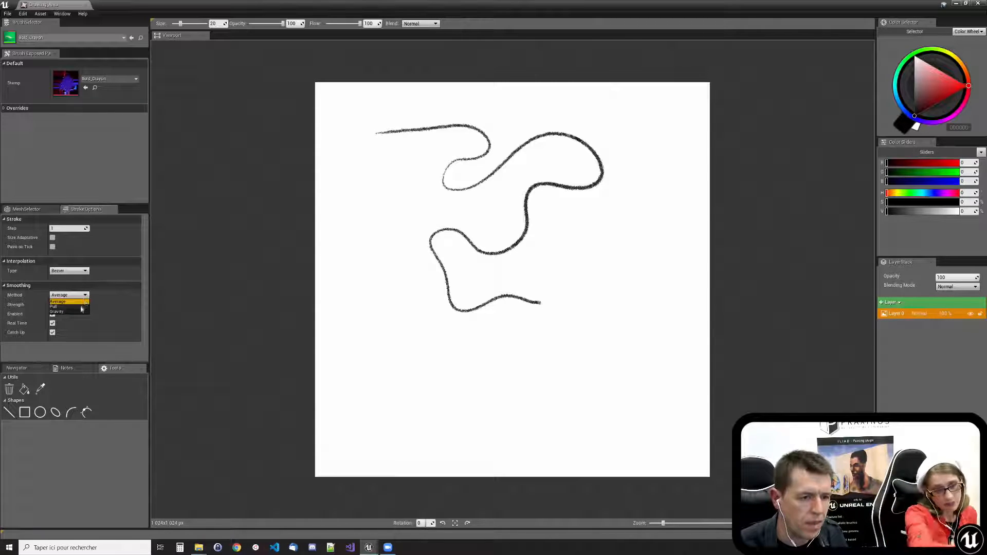
{"action": "left_click", "coordinate": [57, 306]}
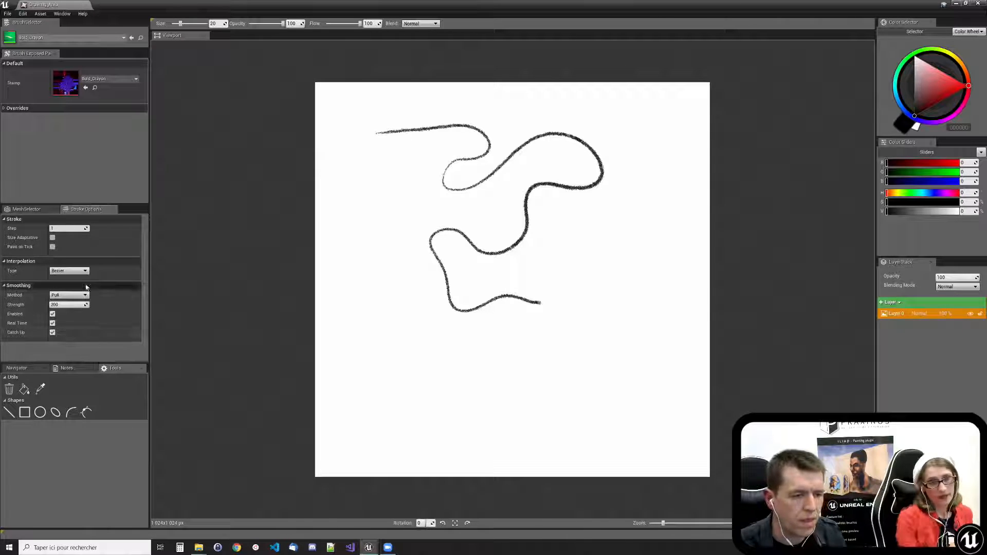
{"action": "left_click", "coordinate": [70, 295]}
{"action": "left_click", "coordinate": [74, 303]}
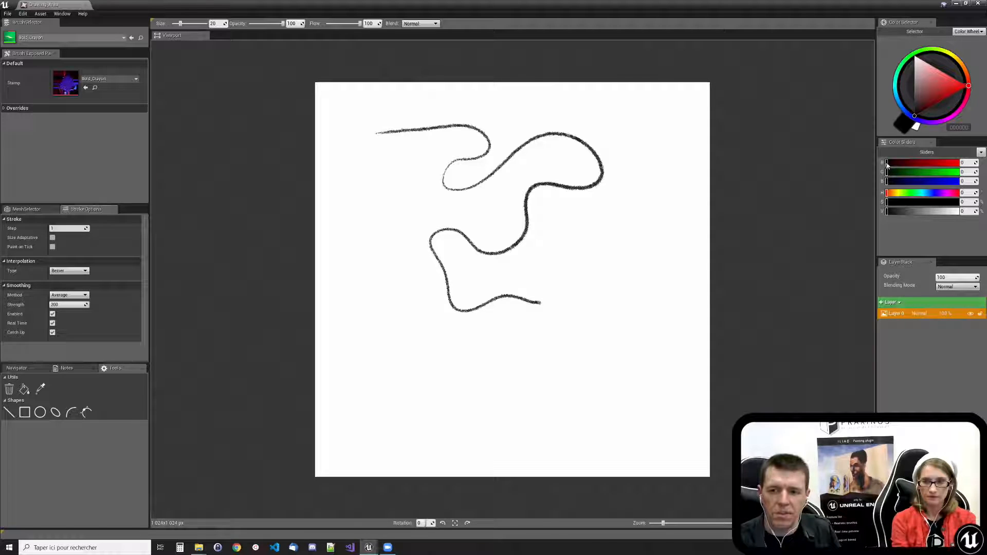
- Set the paint color to pure red with a red value of 255
{"action": "left_click_drag", "start_coordinate": [886, 162], "coordinate": [979, 162]}
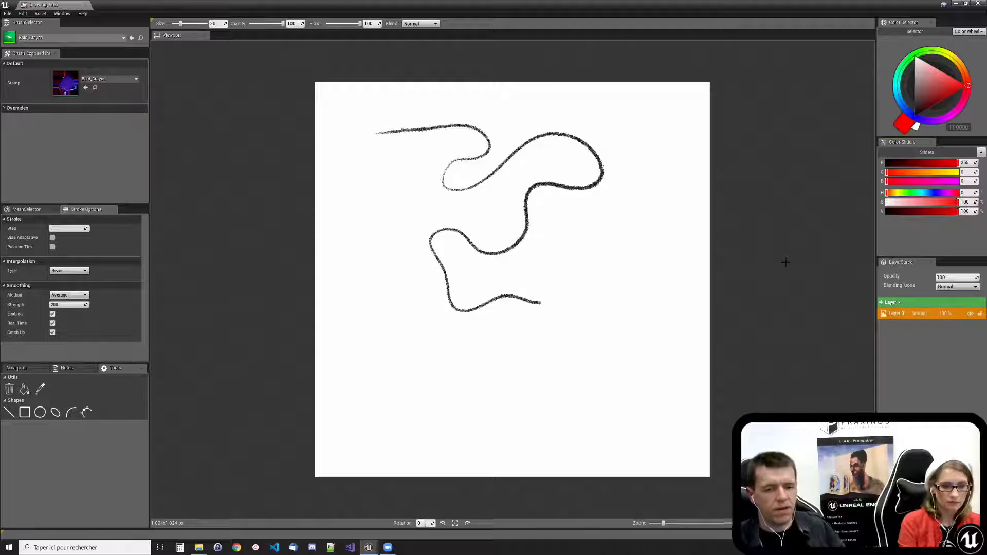